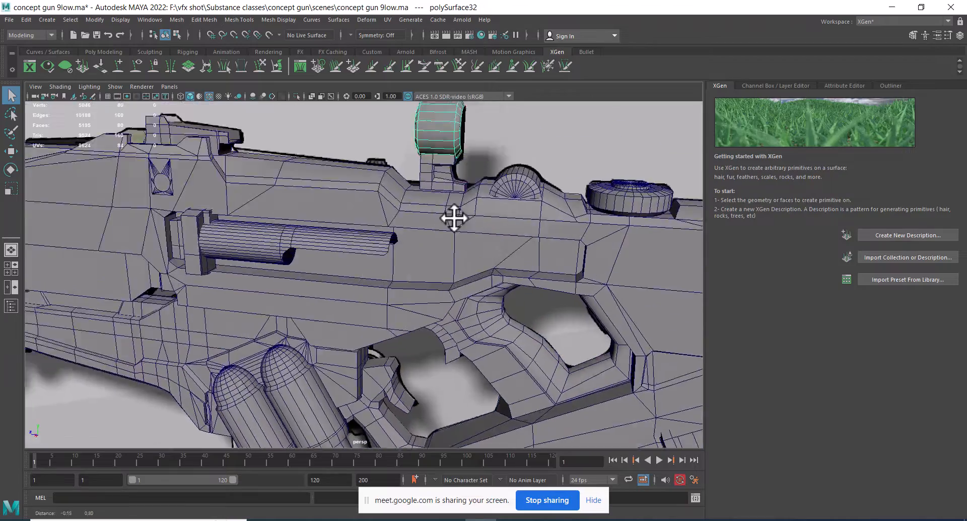
Examine the rifle model's upper receiver, sights and barrel from several angles.
{"action": "middle_click_drag", "start_coordinate": [453, 218], "coordinate": [483, 312], "text": "alt"}
{"action": "right_click_drag", "start_coordinate": [484, 312], "coordinate": [494, 295], "text": "alt"}
{"action": "left_click_drag", "start_coordinate": [494, 295], "coordinate": [418, 246], "text": "alt"}
{"action": "middle_click_drag", "start_coordinate": [418, 246], "coordinate": [486, 214], "text": "alt"}
{"action": "right_click_drag", "start_coordinate": [486, 214], "coordinate": [528, 216], "text": "alt"}
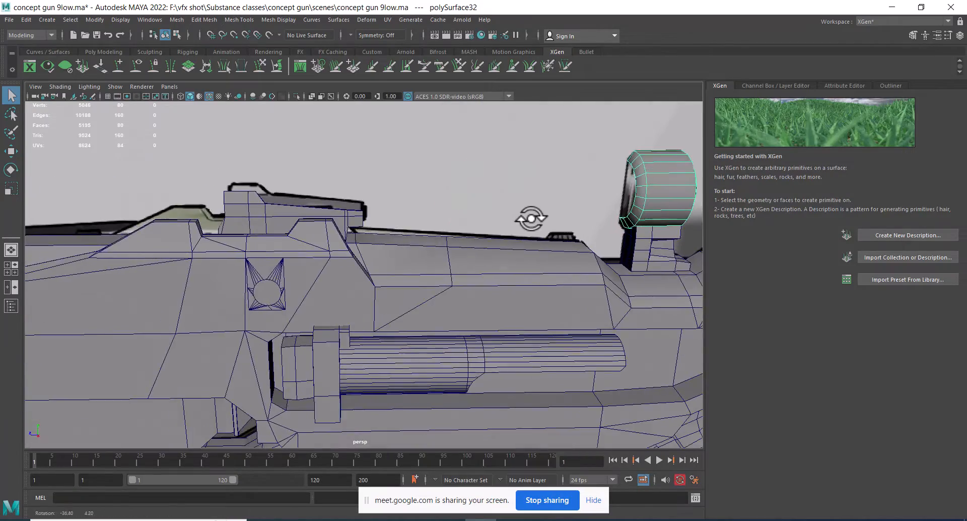
{"action": "middle_click_drag", "start_coordinate": [529, 216], "coordinate": [563, 228], "text": "alt"}
{"action": "left_click_drag", "start_coordinate": [564, 228], "coordinate": [401, 255], "text": "alt"}
{"action": "right_click_drag", "start_coordinate": [402, 254], "coordinate": [470, 214], "text": "alt"}
{"action": "left_click_drag", "start_coordinate": [470, 213], "coordinate": [431, 243], "text": "alt"}
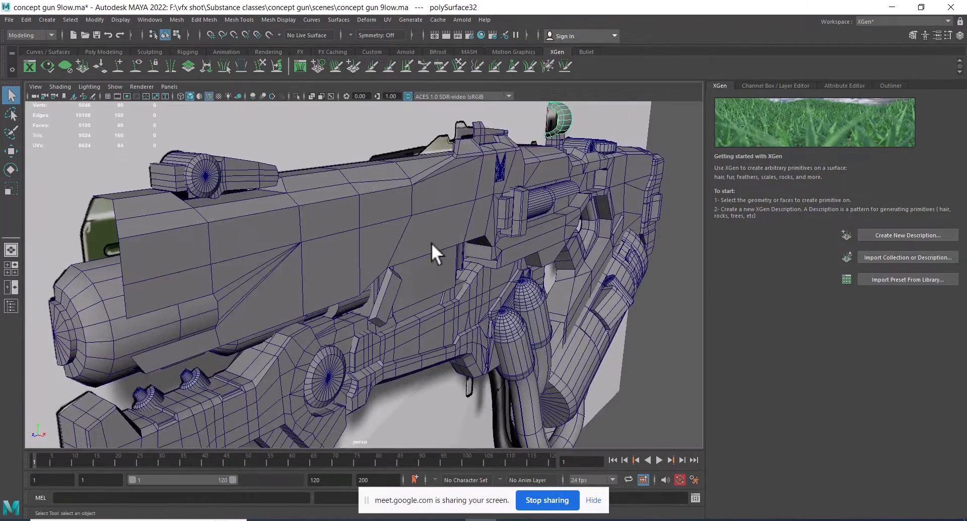
Isolate the sight block on top of the barrel by hiding all unselected objects.
{"action": "right_click_drag", "start_coordinate": [431, 242], "coordinate": [453, 276], "text": "alt"}
{"action": "left_click_drag", "start_coordinate": [453, 276], "coordinate": [307, 187], "text": "alt"}
{"action": "left_click", "coordinate": [337, 183]}
{"action": "middle_click_drag", "start_coordinate": [307, 187], "coordinate": [397, 200], "text": "alt"}
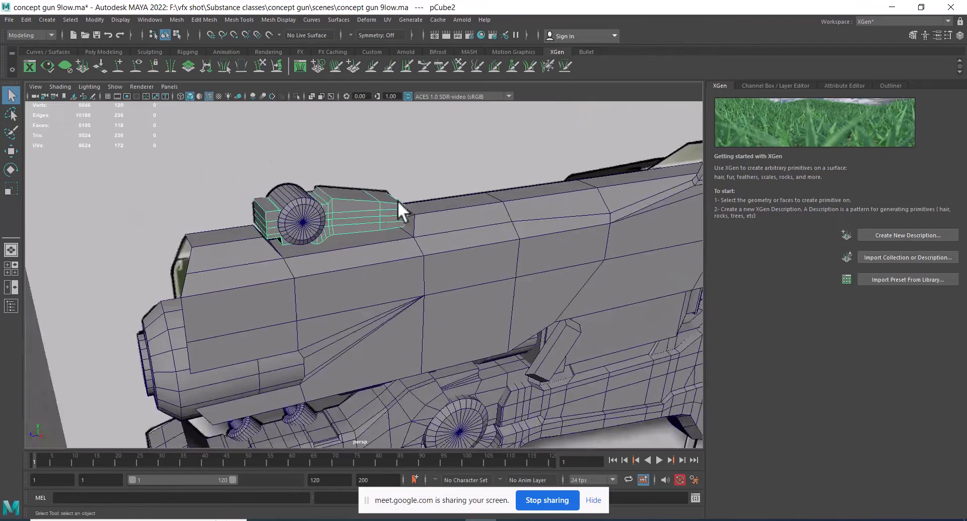
{"action": "right_click_drag", "start_coordinate": [398, 200], "coordinate": [401, 249], "text": "alt"}
{"action": "key", "text": "alt+h"}
{"action": "left_click_drag", "start_coordinate": [401, 249], "coordinate": [427, 310], "text": "alt"}
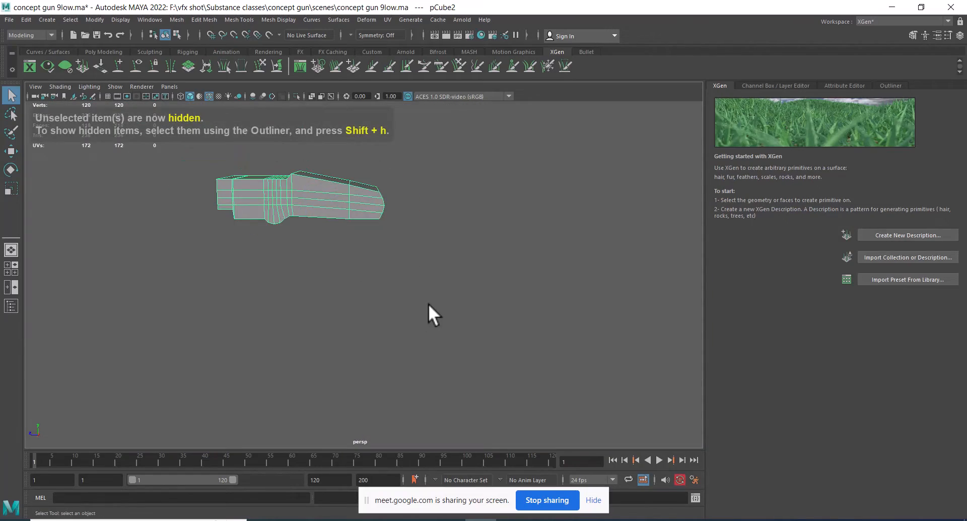
Inspect the isolated sight block's wireframe and show the rest of the rifle again.
{"action": "key", "text": "ctrl+o"}
{"action": "left_click", "coordinate": [863, 428]}
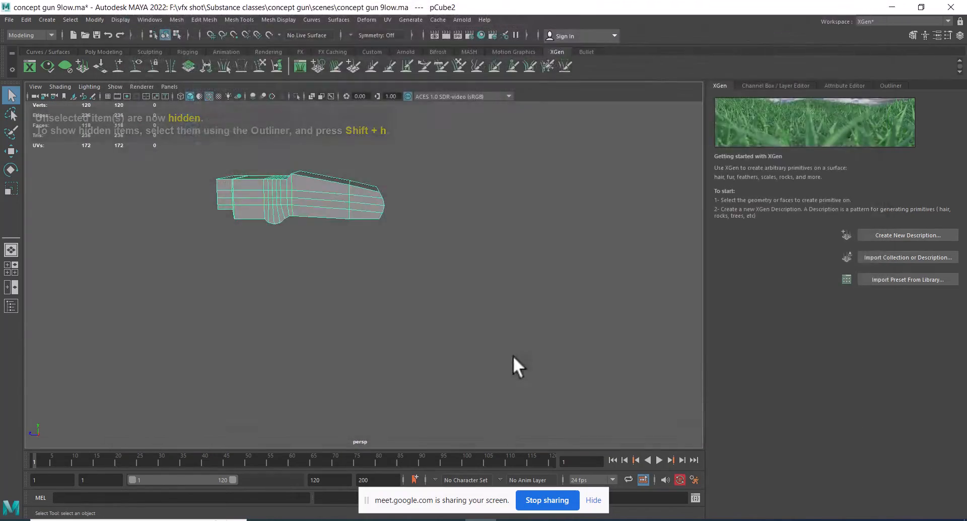
{"action": "right_click_drag", "start_coordinate": [512, 356], "coordinate": [341, 220], "text": "alt"}
{"action": "left_click_drag", "start_coordinate": [341, 221], "coordinate": [501, 338], "text": "alt"}
{"action": "right_click_drag", "start_coordinate": [500, 337], "coordinate": [421, 304], "text": "alt"}
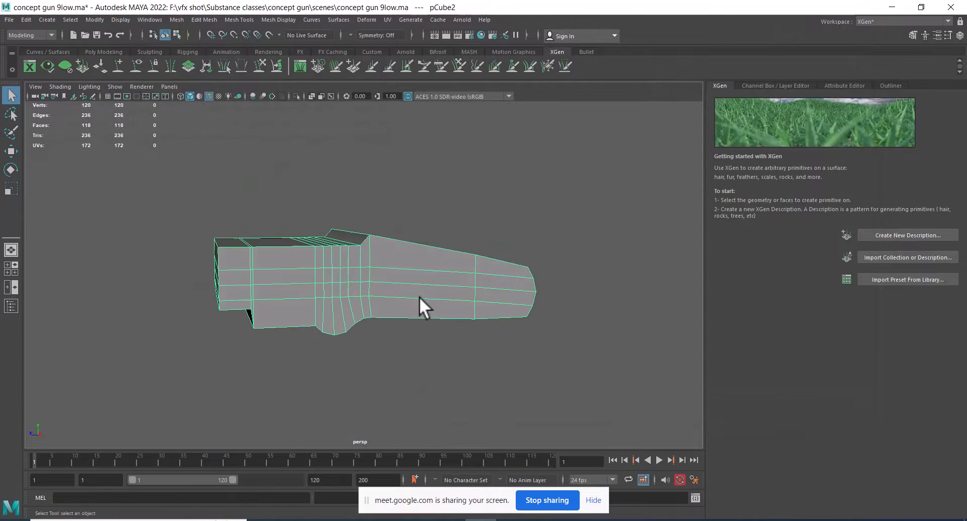
{"action": "left_click_drag", "start_coordinate": [421, 304], "coordinate": [460, 302], "text": "alt"}
{"action": "scroll", "coordinate": [459, 301], "scroll_direction": "down", "scroll_amount": 5}
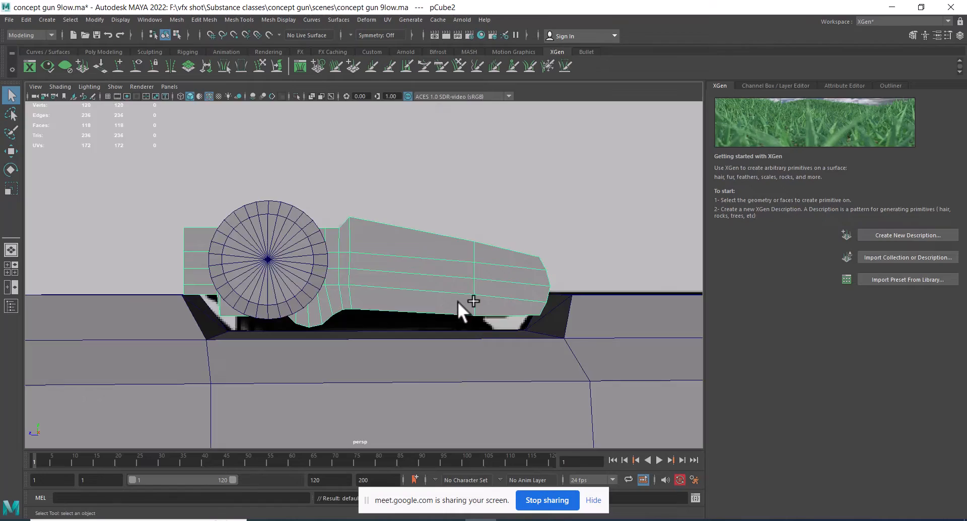
{"action": "left_click_drag", "start_coordinate": [524, 358], "coordinate": [467, 323], "text": "alt"}
{"action": "scroll", "coordinate": [440, 309], "scroll_direction": "up", "scroll_amount": 8}
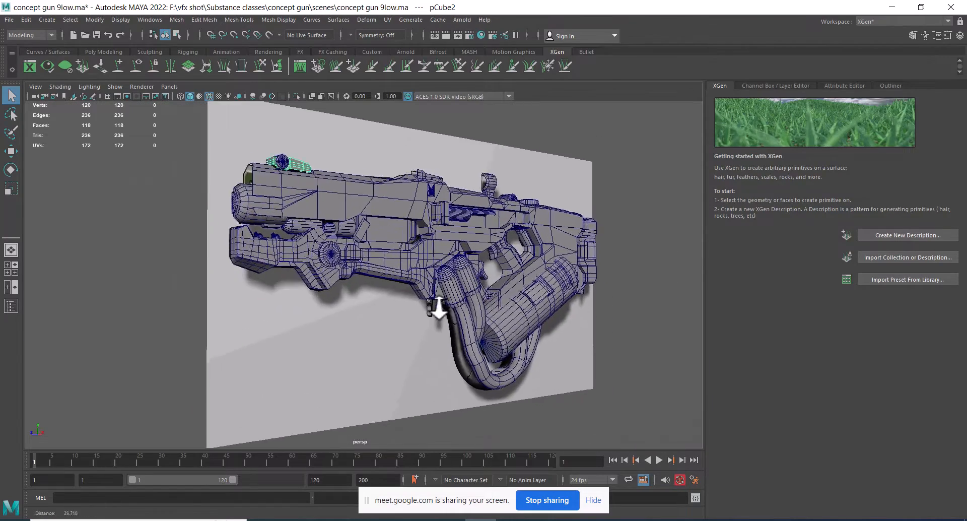
Switch to the energy rifle reference image in ACDSee Quick View and place it beside the model for comparison.
{"action": "key", "text": "alt+Tab"}
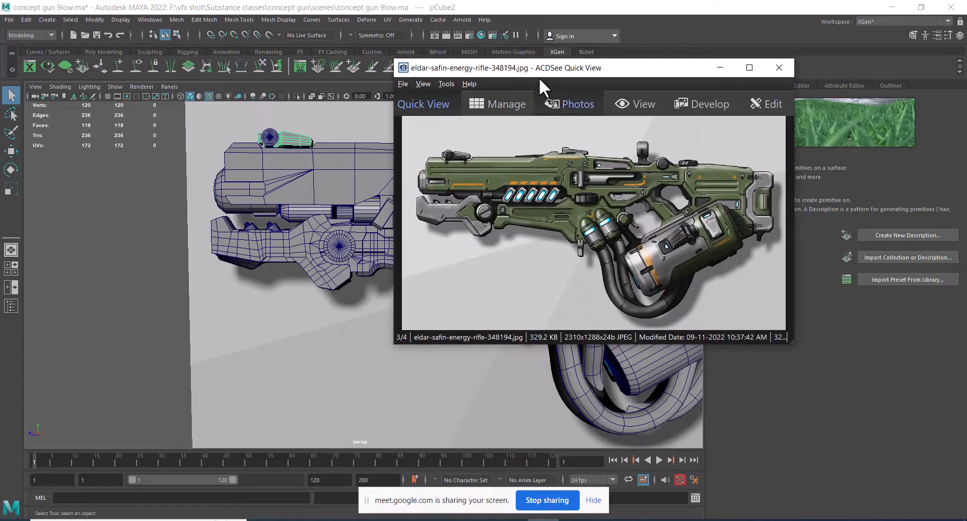
{"action": "left_click_drag", "start_coordinate": [539, 70], "coordinate": [688, 103]}
{"action": "left_click_drag", "start_coordinate": [338, 260], "coordinate": [365, 236], "text": "alt"}
{"action": "left_click", "coordinate": [363, 171]}
{"action": "left_click_drag", "start_coordinate": [412, 183], "coordinate": [280, 271], "text": "alt"}
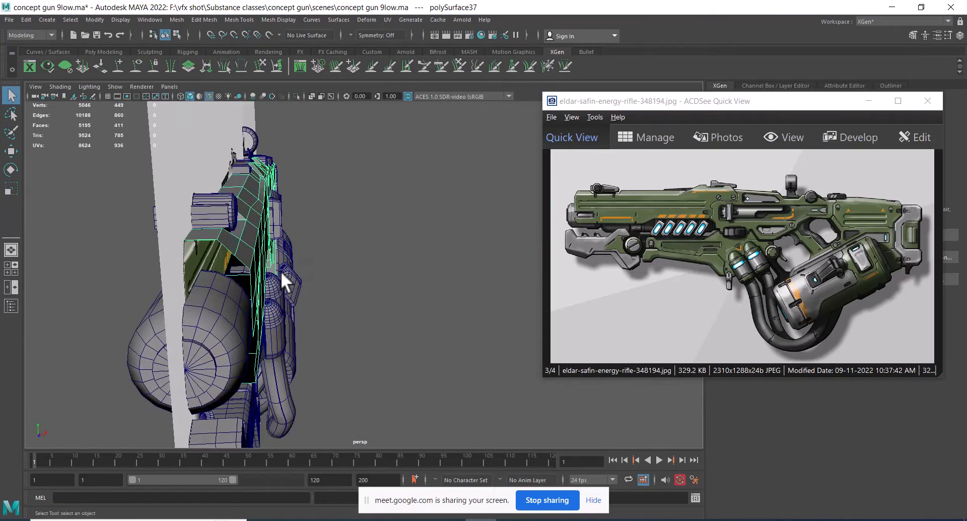
Select the sight block together with its cylinder and hide all other objects.
{"action": "left_click", "coordinate": [222, 207]}
{"action": "left_click_drag", "start_coordinate": [222, 206], "coordinate": [256, 289], "text": "alt"}
{"action": "middle_click_drag", "start_coordinate": [214, 222], "coordinate": [295, 245], "text": "alt"}
{"action": "right_click_drag", "start_coordinate": [295, 246], "coordinate": [315, 296], "text": "alt"}
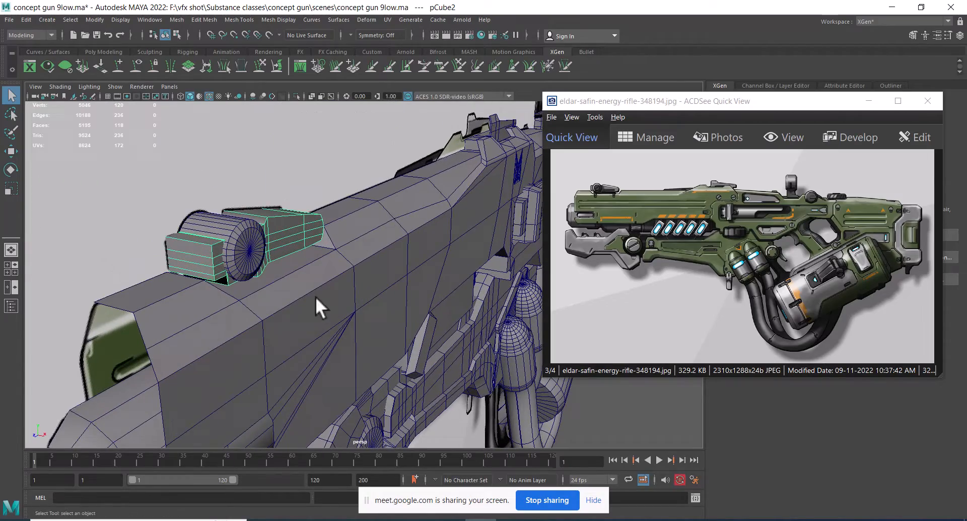
{"action": "left_click", "coordinate": [250, 256], "text": "shift"}
{"action": "key", "text": "alt+h"}
{"action": "left_click_drag", "start_coordinate": [241, 271], "coordinate": [272, 307], "text": "alt"}
In the top view, show the hidden parts and move the sight block's far-side vertices inward to the rifle's centre line.
{"action": "key", "text": "space"}
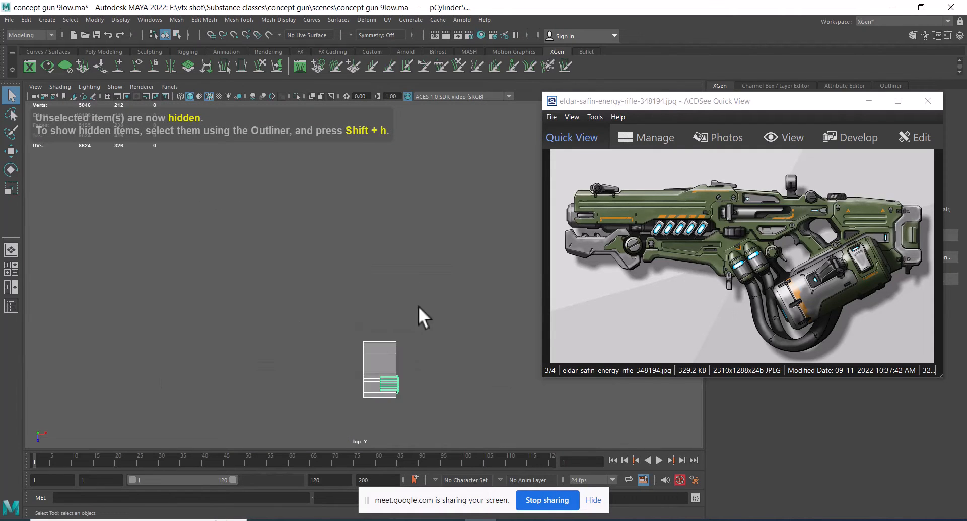
{"action": "key", "text": "f"}
{"action": "middle_click_drag", "start_coordinate": [437, 332], "coordinate": [406, 199], "text": "alt"}
{"action": "scroll", "coordinate": [388, 252], "scroll_direction": "down", "scroll_amount": 5}
{"action": "scroll", "coordinate": [403, 322], "scroll_direction": "up", "scroll_amount": 1}
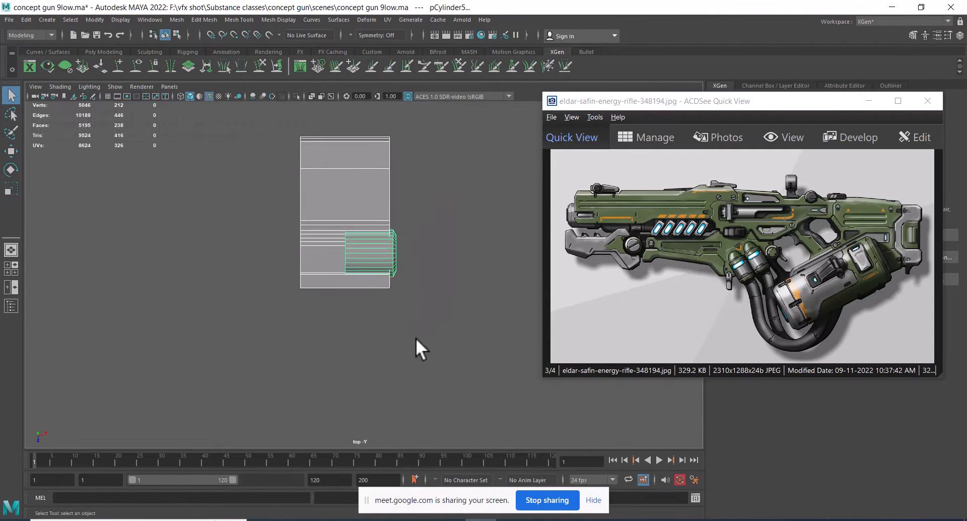
{"action": "left_click_drag", "start_coordinate": [416, 338], "coordinate": [404, 326], "text": "alt"}
{"action": "scroll", "coordinate": [404, 326], "scroll_direction": "up", "scroll_amount": 2}
{"action": "left_click", "coordinate": [350, 183]}
{"action": "key", "text": "f"}
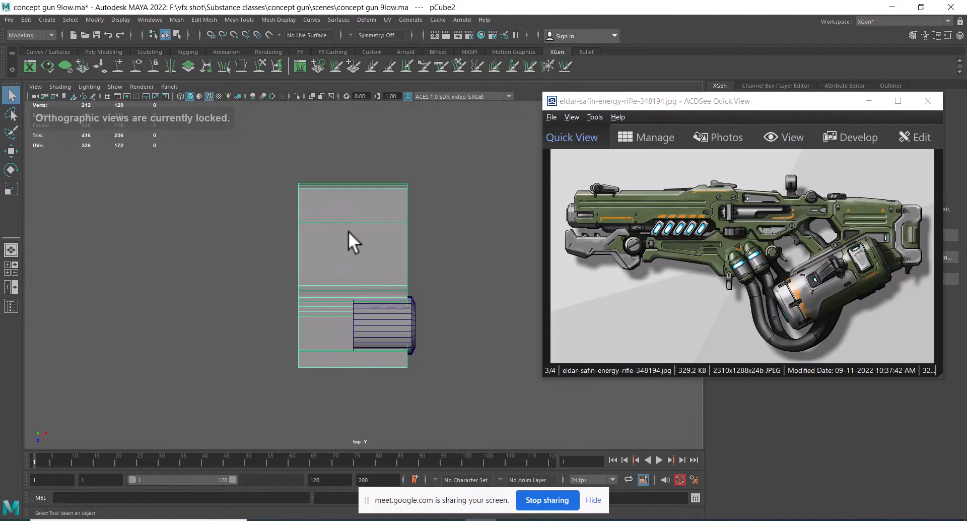
{"action": "right_click_drag", "start_coordinate": [359, 204], "coordinate": [217, 202]}
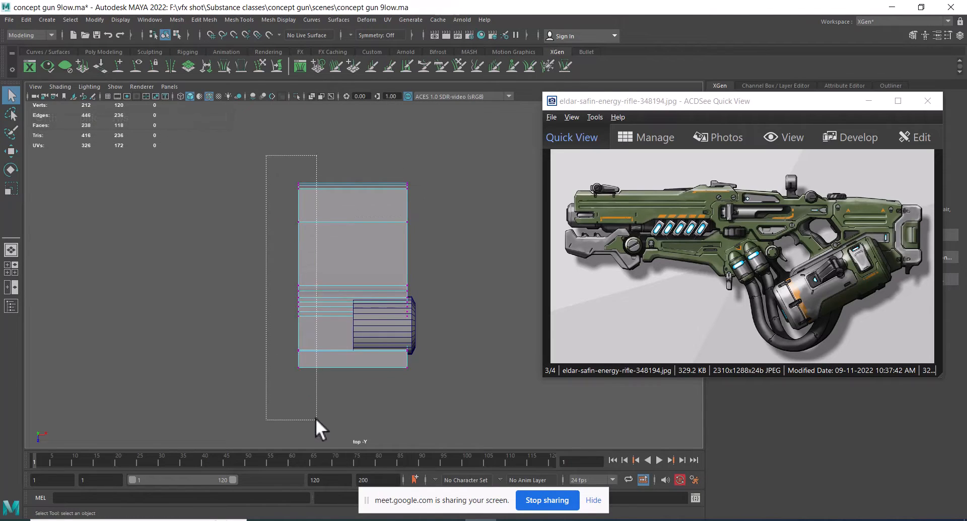
{"action": "left_click_drag", "start_coordinate": [315, 418], "coordinate": [316, 419]}
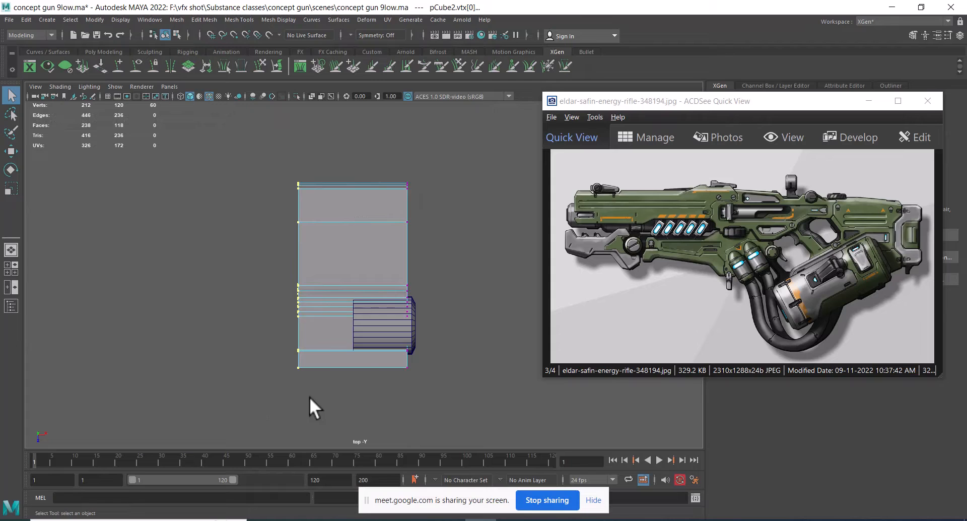
{"action": "key", "text": "w"}
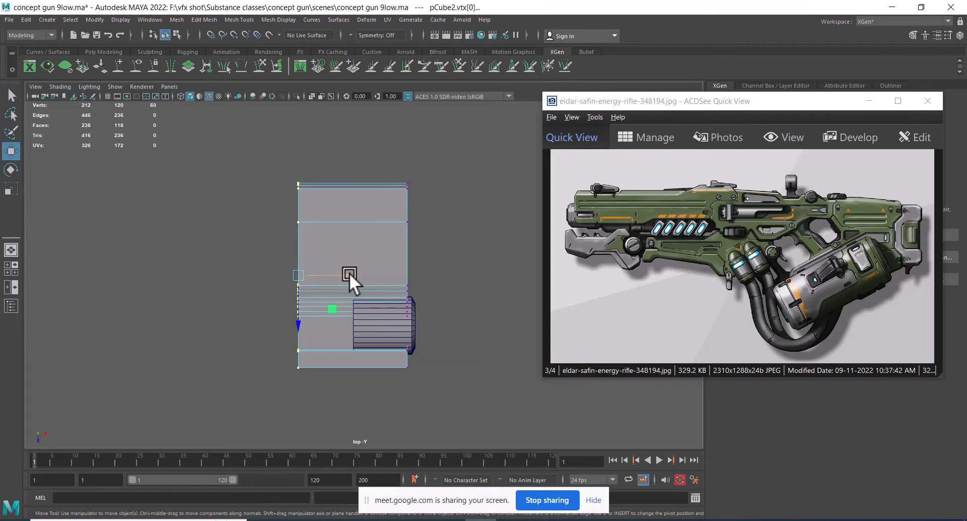
{"action": "key", "text": "ctrl+shift+h"}
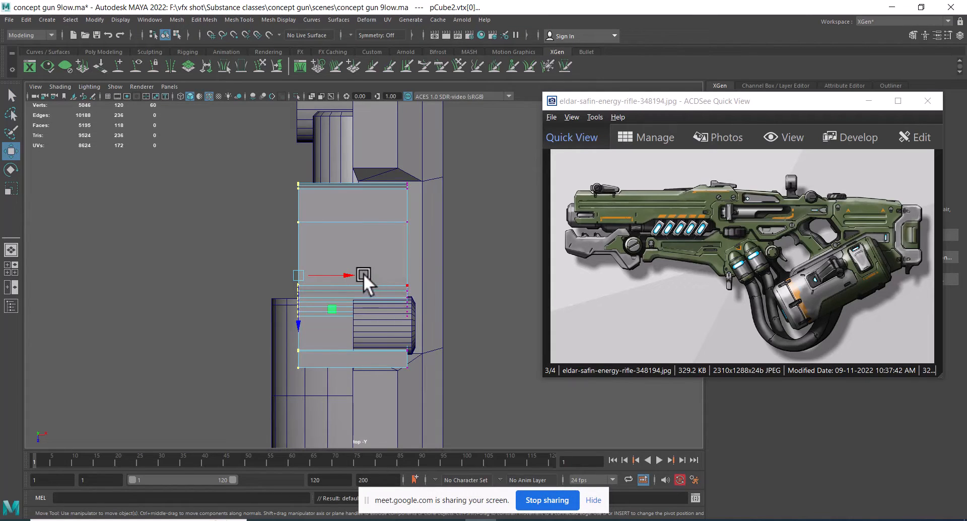
{"action": "left_click_drag", "start_coordinate": [352, 274], "coordinate": [408, 284]}
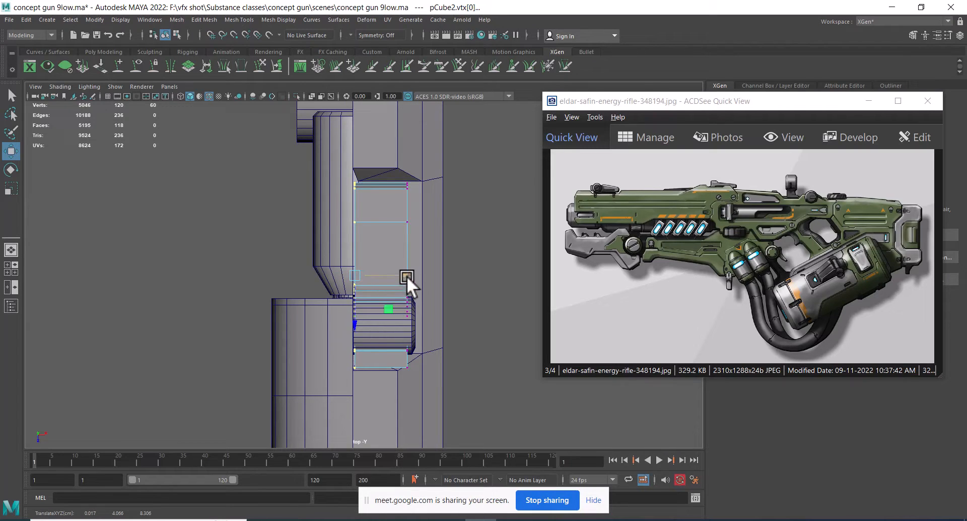
Return to the perspective view and isolate the sight block alone.
{"action": "key", "text": "space"}
{"action": "left_click_drag", "start_coordinate": [403, 274], "coordinate": [380, 153]}
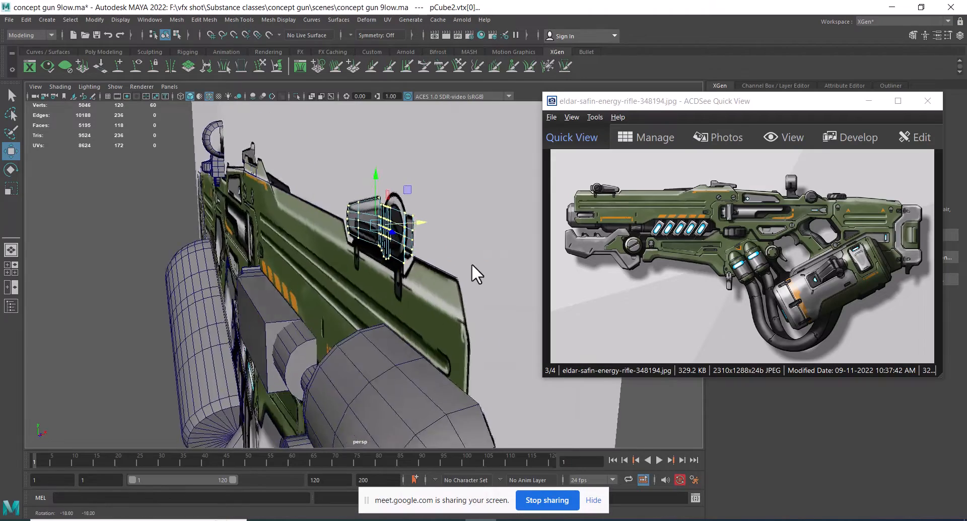
{"action": "left_click_drag", "start_coordinate": [472, 264], "coordinate": [303, 282], "text": "alt"}
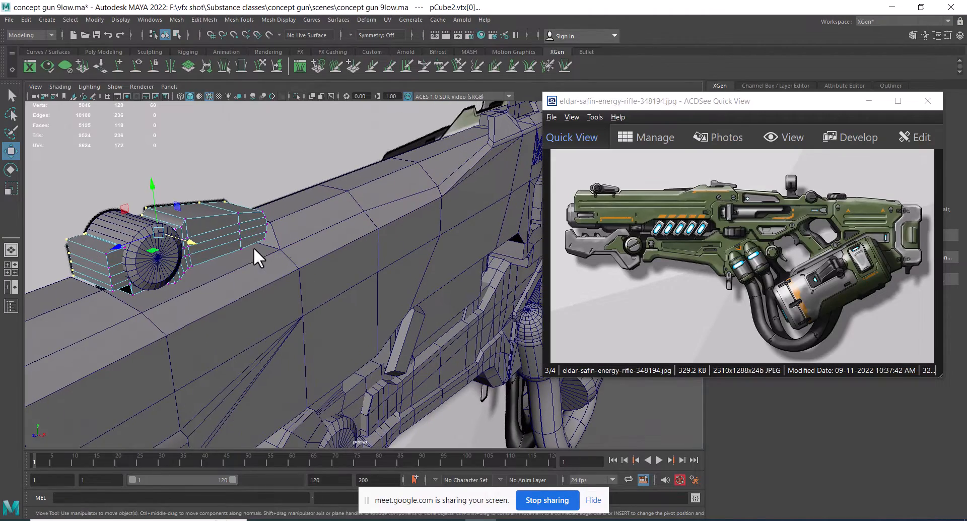
{"action": "right_click_drag", "start_coordinate": [220, 219], "coordinate": [272, 197]}
{"action": "key", "text": "alt+h"}
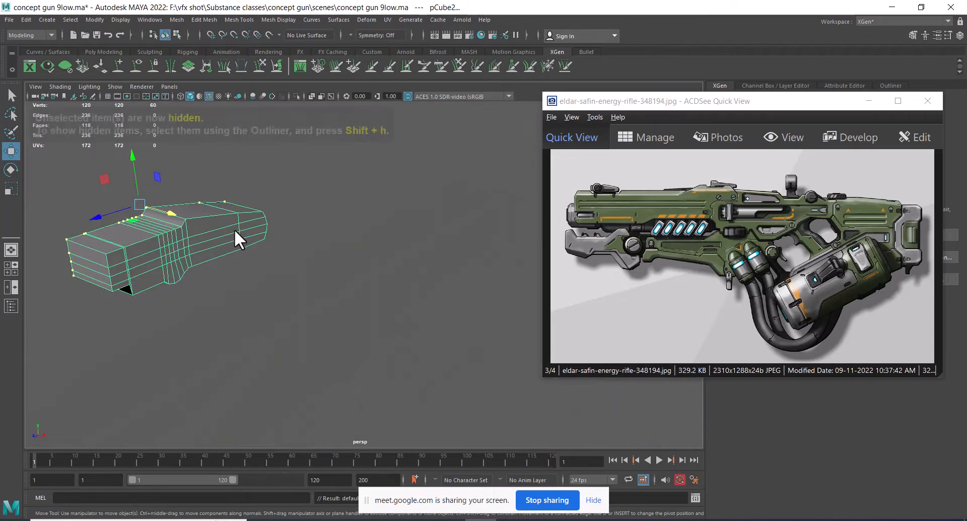
Delete the sight block's faces along the rifle's centre line, leaving that side open.
{"action": "left_click_drag", "start_coordinate": [235, 229], "coordinate": [400, 274], "text": "alt"}
{"action": "right_click", "coordinate": [388, 241]}
{"action": "right_click_drag", "start_coordinate": [388, 241], "coordinate": [395, 266]}
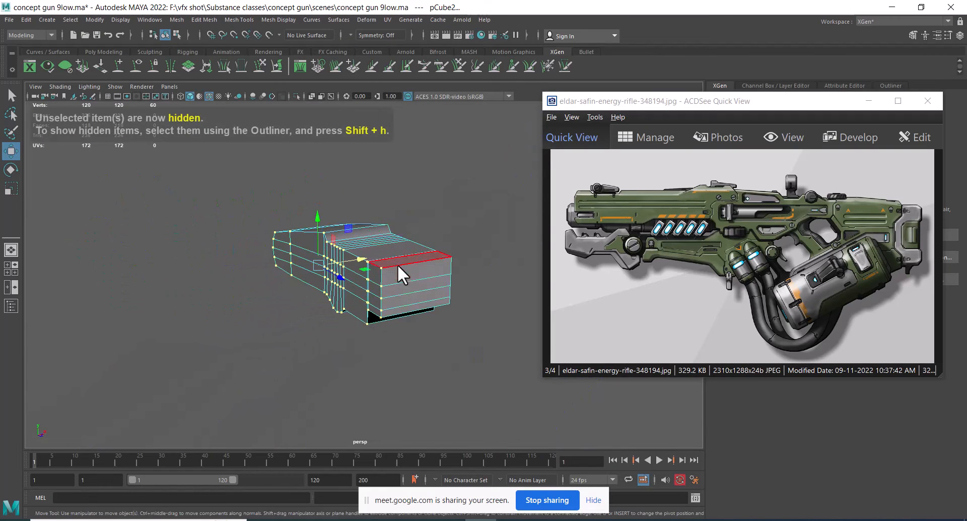
{"action": "key", "text": "space"}
{"action": "left_click_drag", "start_coordinate": [421, 242], "coordinate": [338, 244]}
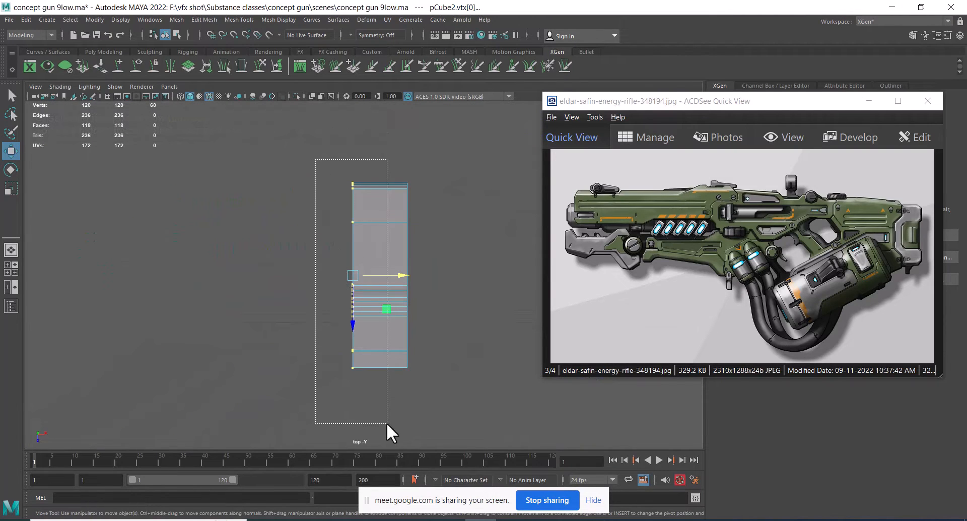
{"action": "left_click_drag", "start_coordinate": [387, 424], "coordinate": [388, 424]}
{"action": "left_click_drag", "start_coordinate": [446, 150], "coordinate": [397, 402], "text": "ctrl"}
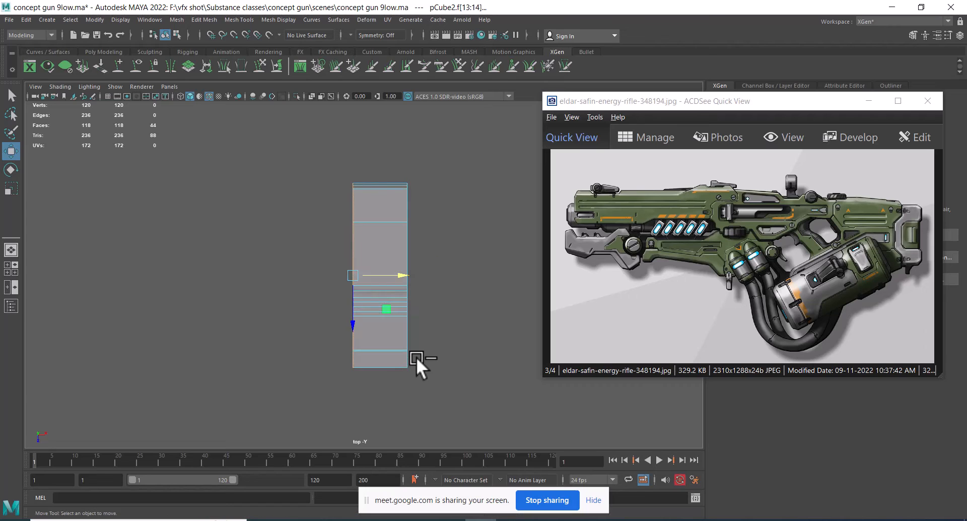
{"action": "key", "text": "Delete"}
{"action": "key", "text": "space"}
{"action": "left_click_drag", "start_coordinate": [410, 335], "coordinate": [422, 213]}
{"action": "left_click_drag", "start_coordinate": [401, 319], "coordinate": [273, 251], "text": "alt"}
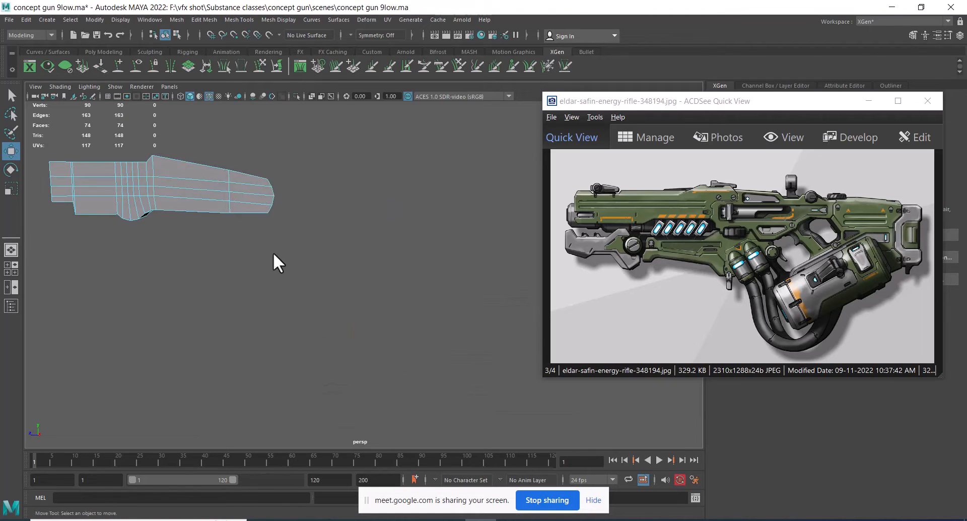
Try to merge the inner column of vertices on the block's tapered rear section to their centre, and undo it.
{"action": "middle_click_drag", "start_coordinate": [273, 252], "coordinate": [408, 341], "text": "alt"}
{"action": "right_click_drag", "start_coordinate": [370, 265], "coordinate": [464, 146]}
{"action": "left_click_drag", "start_coordinate": [381, 270], "coordinate": [367, 297], "text": "alt"}
{"action": "right_click_drag", "start_coordinate": [390, 229], "coordinate": [256, 224]}
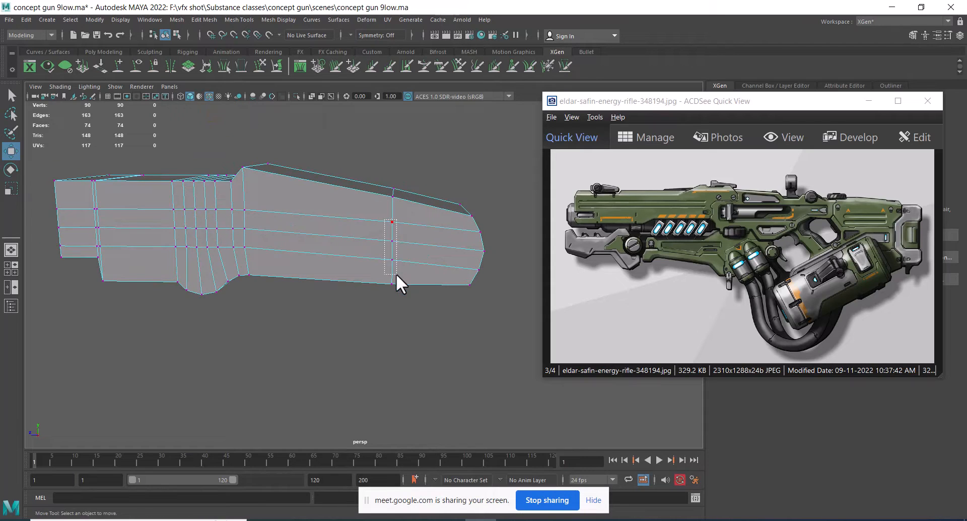
{"action": "left_click_drag", "start_coordinate": [396, 274], "coordinate": [396, 274]}
{"action": "right_click_drag", "start_coordinate": [410, 249], "coordinate": [401, 114], "text": "shift"}
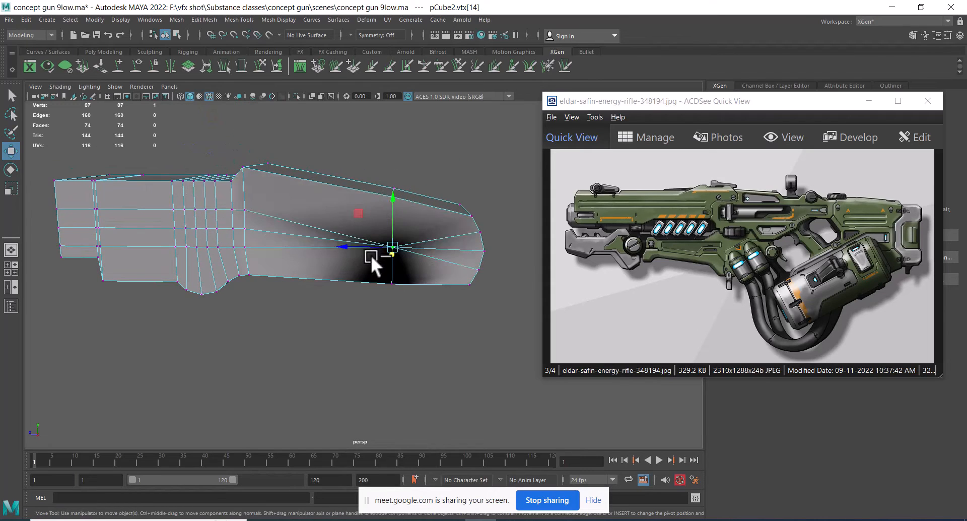
{"action": "key", "text": "ctrl+z"}
Merge the three inner vertices of the vertical edge line on the tapered rear section's side face to their centre.
{"action": "left_click_drag", "start_coordinate": [371, 255], "coordinate": [340, 286], "text": "alt"}
{"action": "right_click_drag", "start_coordinate": [407, 274], "coordinate": [385, 116], "text": "shift"}
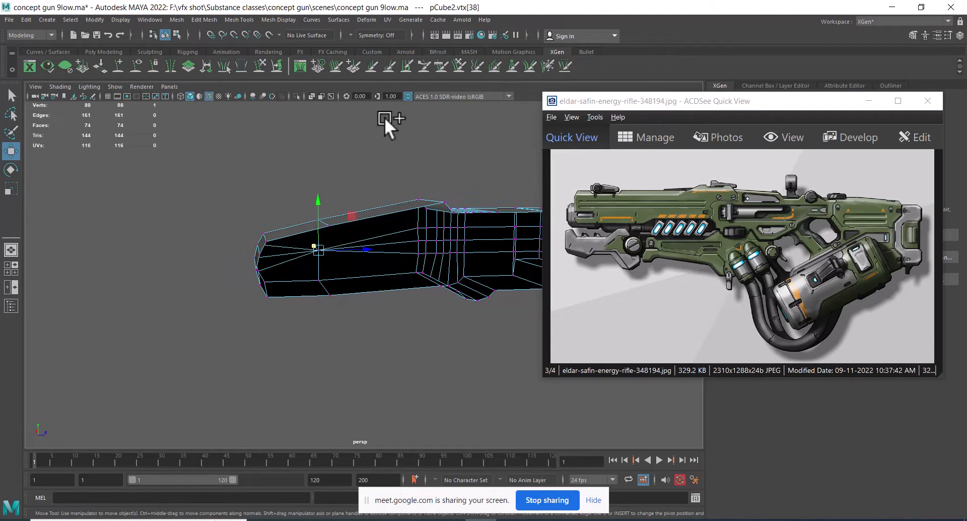
{"action": "left_click_drag", "start_coordinate": [418, 237], "coordinate": [346, 280], "text": "alt"}
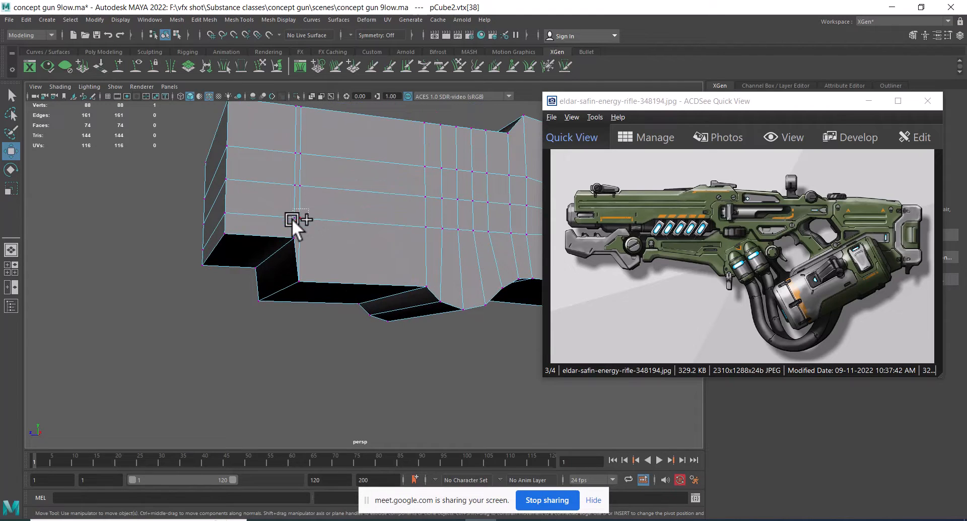
Merge the doubled vertices above the block's muzzle-end step and delete the duplicate vertical edge line there.
{"action": "right_click_drag", "start_coordinate": [326, 236], "coordinate": [324, 156], "text": "shift"}
{"action": "left_click_drag", "start_coordinate": [323, 183], "coordinate": [316, 227], "text": "alt"}
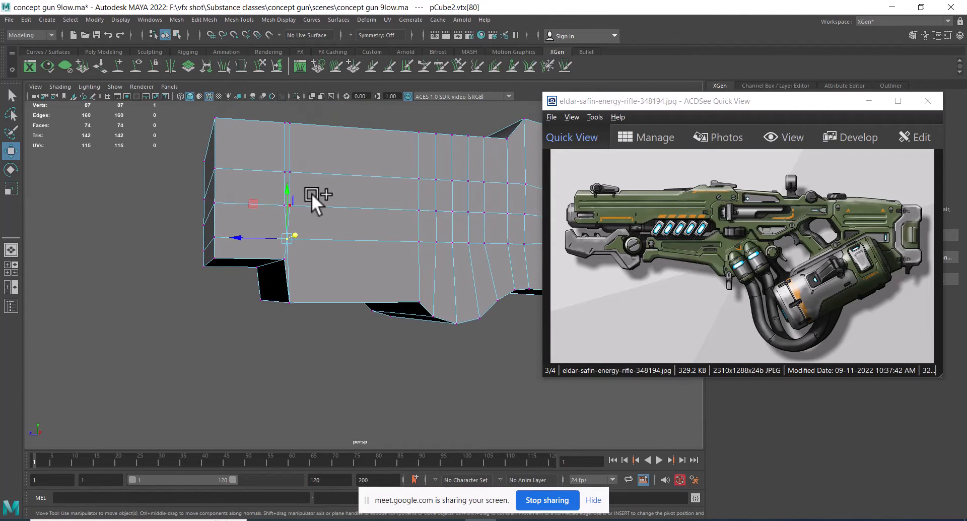
{"action": "right_click_drag", "start_coordinate": [312, 196], "coordinate": [311, 176]}
{"action": "left_click_drag", "start_coordinate": [310, 204], "coordinate": [274, 256], "text": "alt"}
{"action": "double_click", "coordinate": [287, 196]}
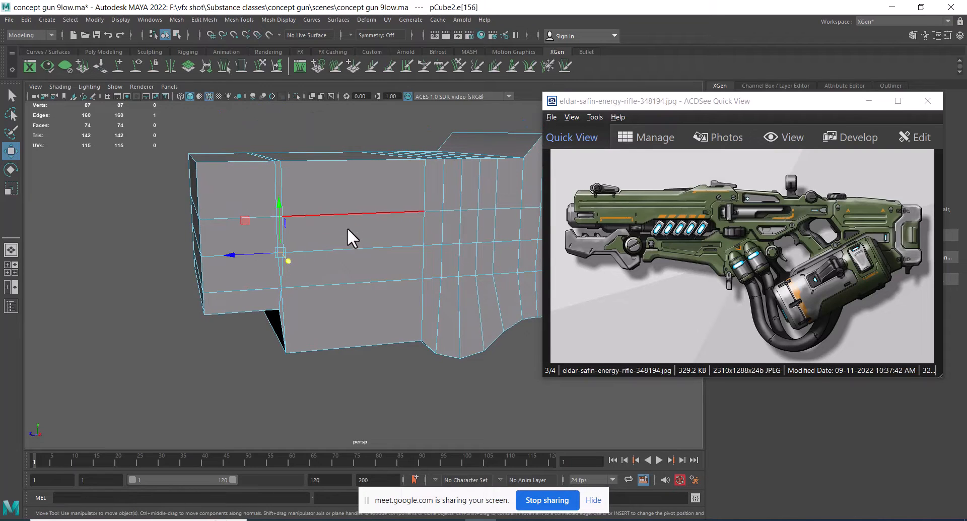
{"action": "right_click_drag", "start_coordinate": [290, 242], "coordinate": [292, 261], "text": "shift"}
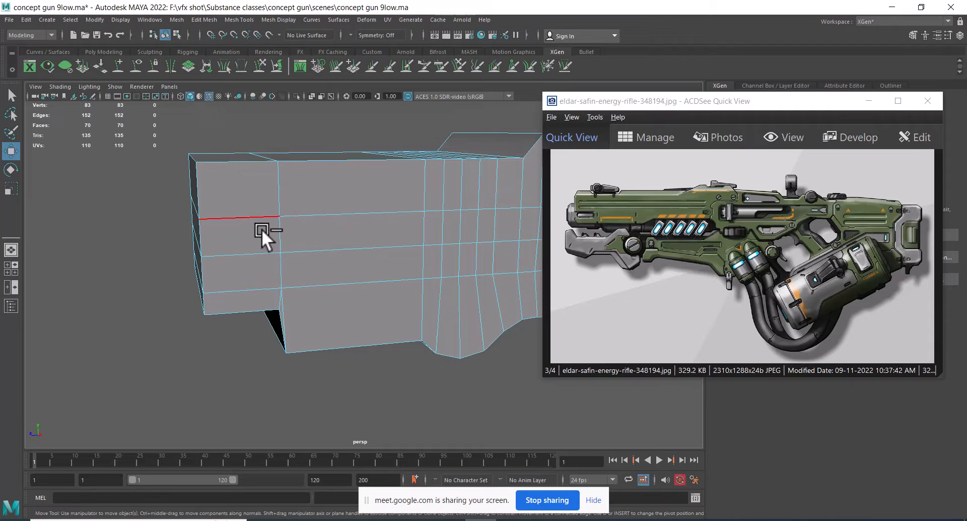
Merge the two middle edges of the vertical line above the step to one central vertex, and switch to vertex selection.
{"action": "left_click", "coordinate": [281, 258], "text": "shift"}
{"action": "right_click_drag", "start_coordinate": [313, 241], "coordinate": [298, 115], "text": "shift"}
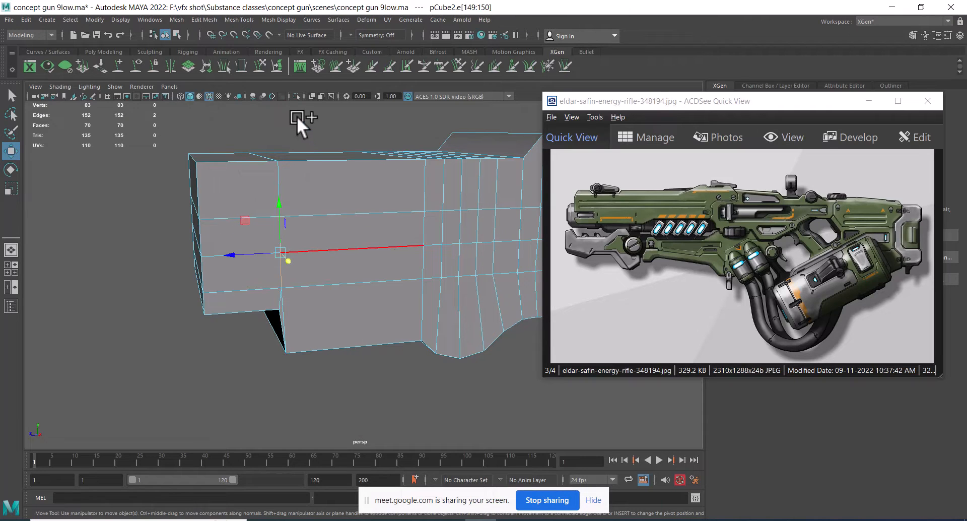
{"action": "left_click_drag", "start_coordinate": [309, 164], "coordinate": [351, 298], "text": "alt"}
{"action": "right_click_drag", "start_coordinate": [351, 296], "coordinate": [355, 166]}
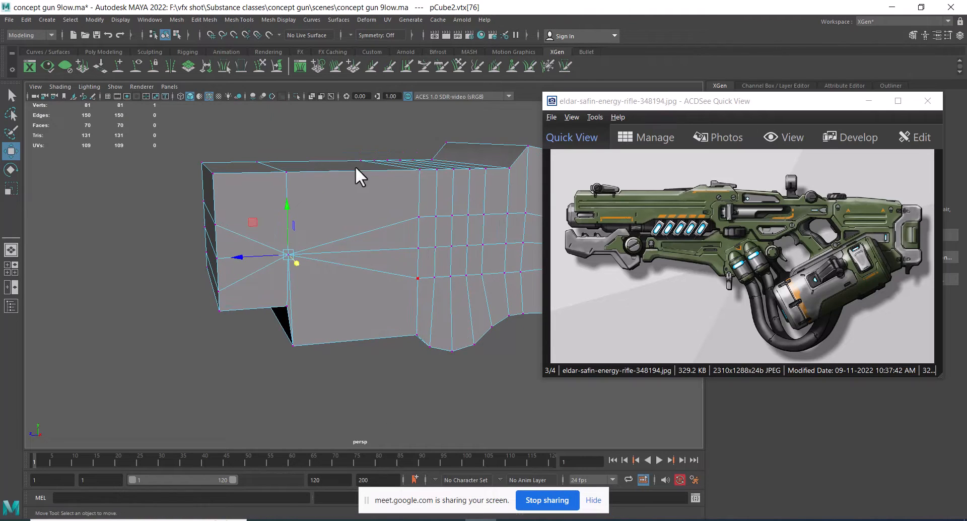
Undo the merge of the vertical line's two middle edges above the block's muzzle-end step.
{"action": "middle_click_drag", "start_coordinate": [373, 232], "coordinate": [294, 241], "text": "alt"}
{"action": "scroll", "coordinate": [183, 225], "scroll_direction": "down", "scroll_amount": 4}
{"action": "left_click_drag", "start_coordinate": [295, 241], "coordinate": [262, 258], "text": "alt"}
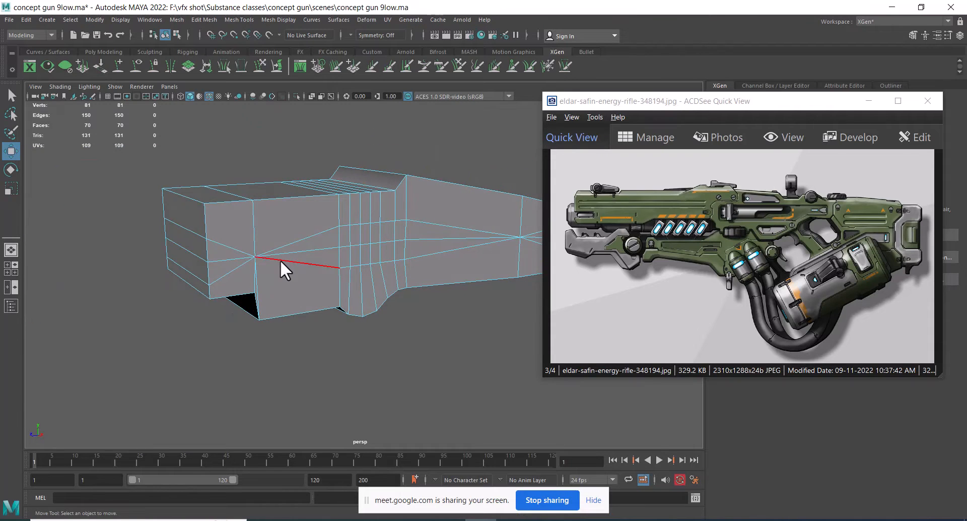
{"action": "key", "text": "ctrl+z"}
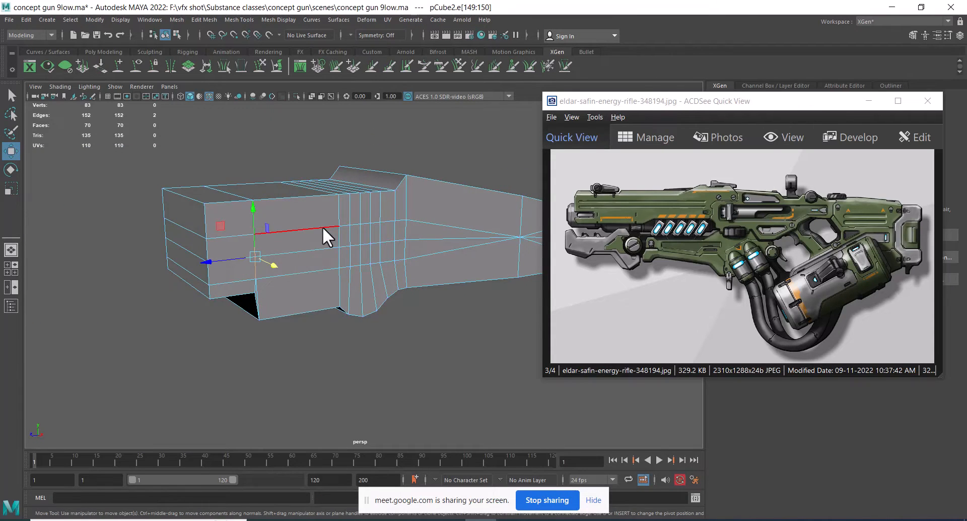
Delete the three horizontal edge loops running around the muzzle end and along the block's side.
{"action": "double_click", "coordinate": [322, 227]}
{"action": "right_click_drag", "start_coordinate": [364, 219], "coordinate": [236, 261], "text": "shift"}
{"action": "double_click", "coordinate": [286, 253]}
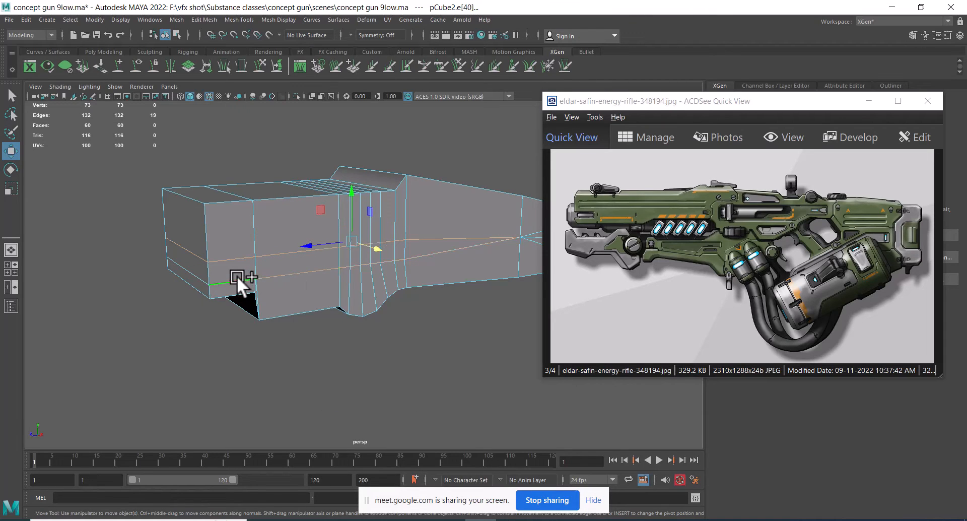
{"action": "right_click_drag", "start_coordinate": [308, 231], "coordinate": [340, 252], "text": "shift"}
{"action": "mouse_move", "coordinate": [341, 252]}
{"action": "middle_mouse_down", "text": "alt"}
{"action": "mouse_move", "coordinate": [228, 245]}
{"action": "mouse_move", "coordinate": [340, 267]}
{"action": "mouse_move", "coordinate": [338, 259]}
{"action": "middle_mouse_up", "text": "alt"}
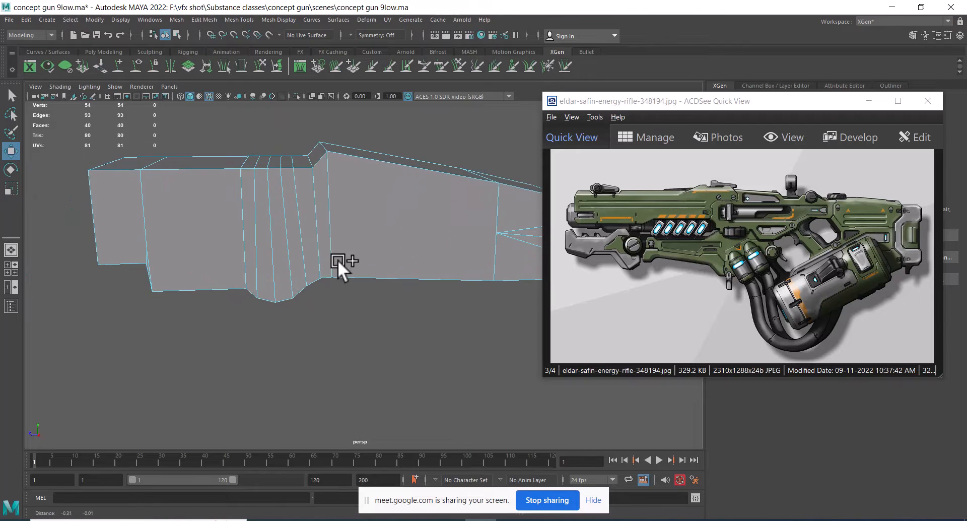
{"action": "right_click_drag", "start_coordinate": [321, 226], "coordinate": [346, 197]}
{"action": "left_click_drag", "start_coordinate": [202, 267], "coordinate": [246, 258], "text": "alt"}
{"action": "right_click_drag", "start_coordinate": [251, 223], "coordinate": [166, 207], "text": "shift"}
{"action": "left_click_drag", "start_coordinate": [201, 237], "coordinate": [182, 238], "text": "alt"}
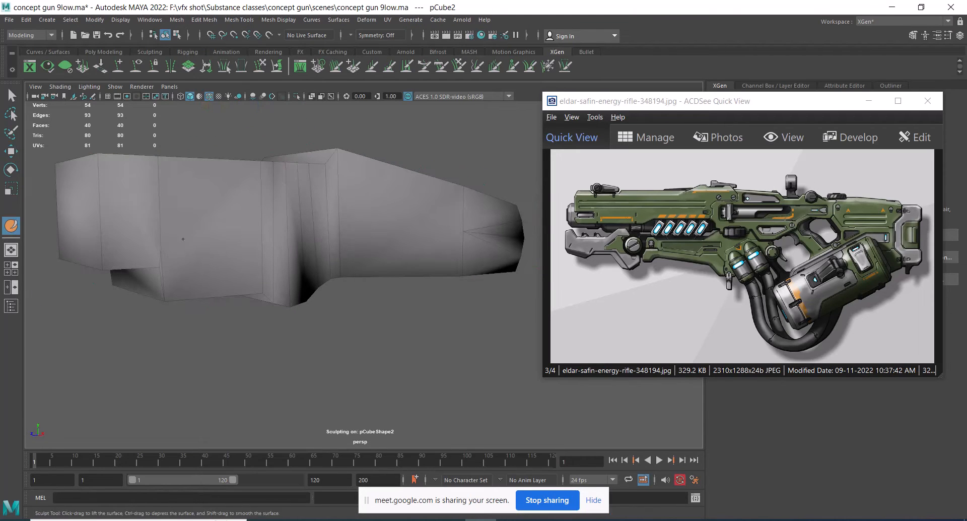
{"action": "key", "text": "w"}
Cut a diagonal edge with Multi-Cut from the vertex above the step to the top of the bulge's first vertical edge.
{"action": "right_click_drag", "start_coordinate": [244, 221], "coordinate": [190, 219], "text": "shift"}
{"action": "left_click_drag", "start_coordinate": [186, 234], "coordinate": [131, 242], "text": "alt"}
{"action": "left_click", "coordinate": [154, 252]}
{"action": "scroll", "coordinate": [130, 239], "scroll_direction": "up", "scroll_amount": 2}
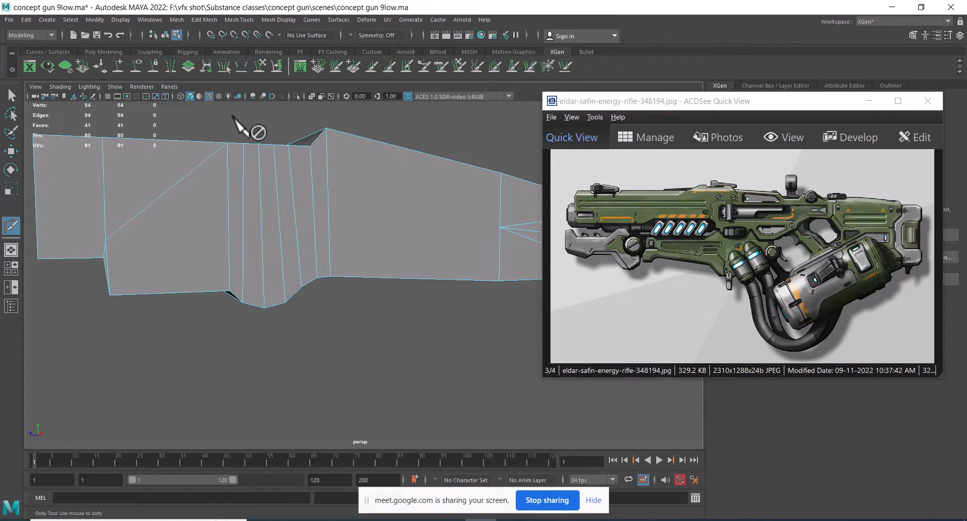
Snap the fan's centre vertex on the tapered rear section down to the bottom vertex below it and merge the two.
{"action": "mouse_move", "coordinate": [378, 277]}
{"action": "left_mouse_down", "text": "alt"}
{"action": "mouse_move", "coordinate": [324, 277]}
{"action": "mouse_move", "coordinate": [384, 267]}
{"action": "left_mouse_up", "text": "alt"}
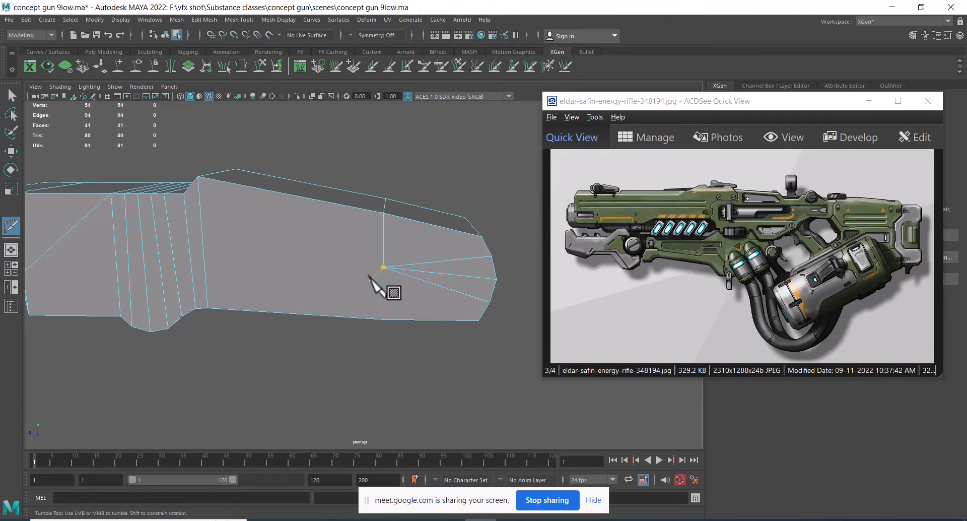
{"action": "key", "text": "w"}
{"action": "right_click_drag", "start_coordinate": [388, 240], "coordinate": [348, 237]}
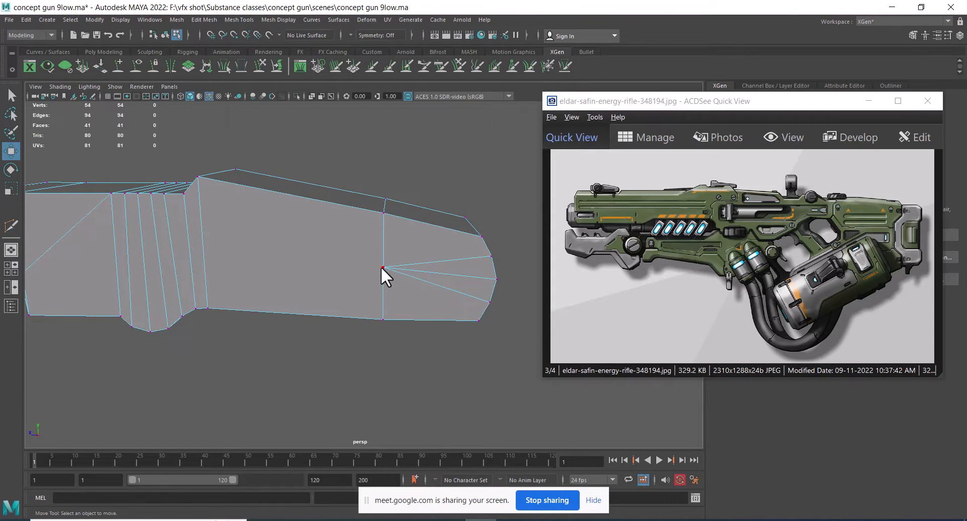
{"action": "left_click", "coordinate": [383, 267]}
{"action": "left_click_drag", "start_coordinate": [385, 225], "coordinate": [376, 305]}
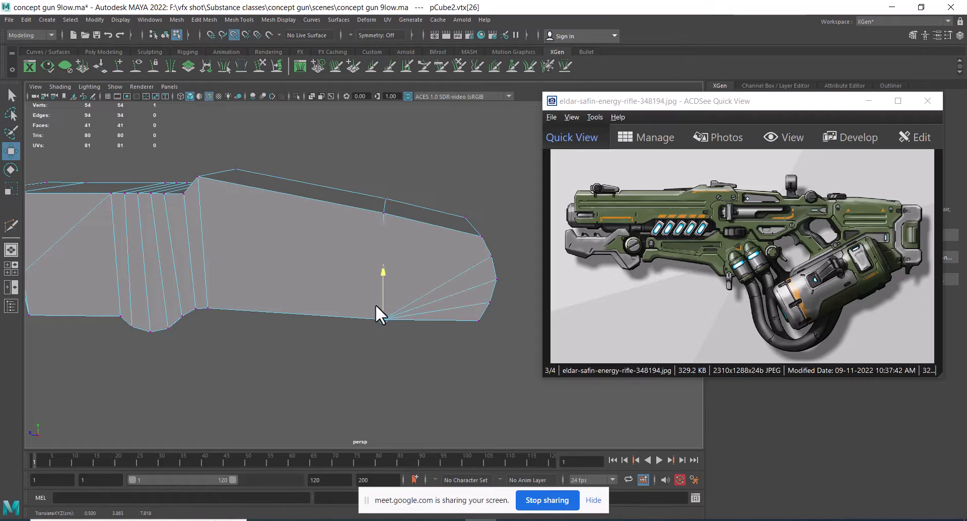
{"action": "key", "text": "4"}
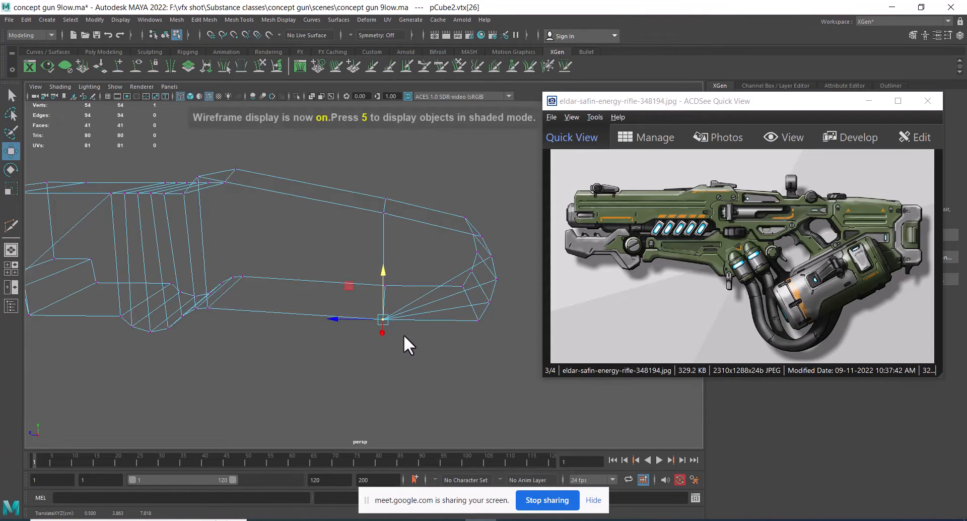
{"action": "left_click_drag", "start_coordinate": [403, 334], "coordinate": [415, 361], "text": "alt"}
{"action": "right_click_drag", "start_coordinate": [399, 236], "coordinate": [383, 209], "text": "shift"}
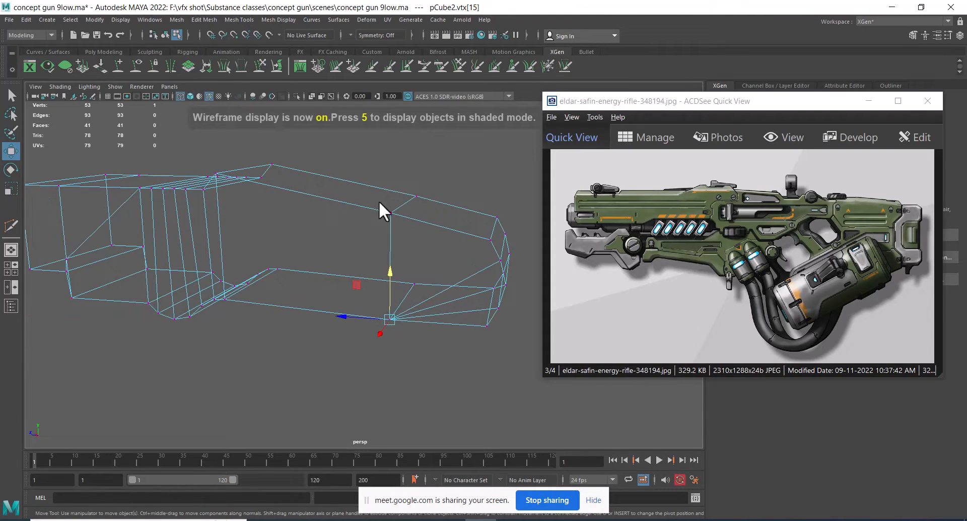
{"action": "key", "text": "5"}
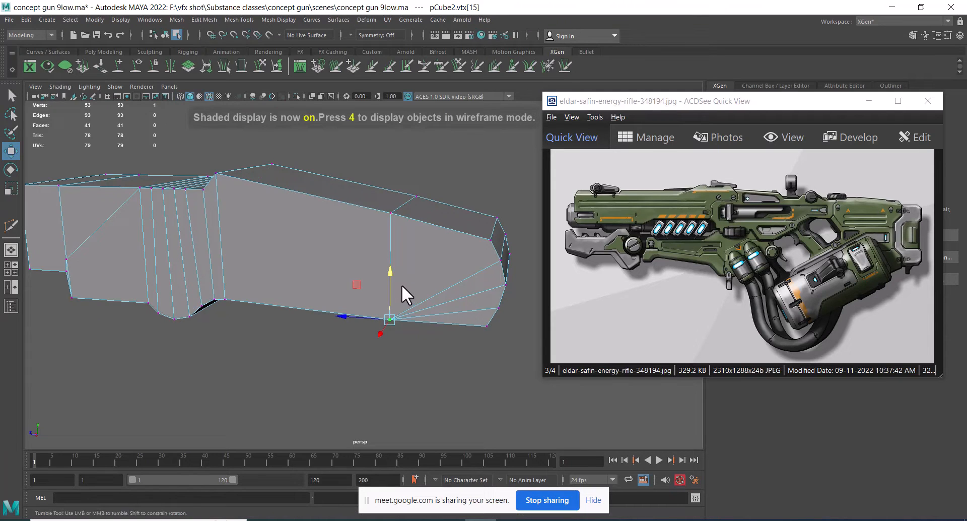
{"action": "left_click", "coordinate": [422, 355]}
{"action": "left_click", "coordinate": [393, 325]}
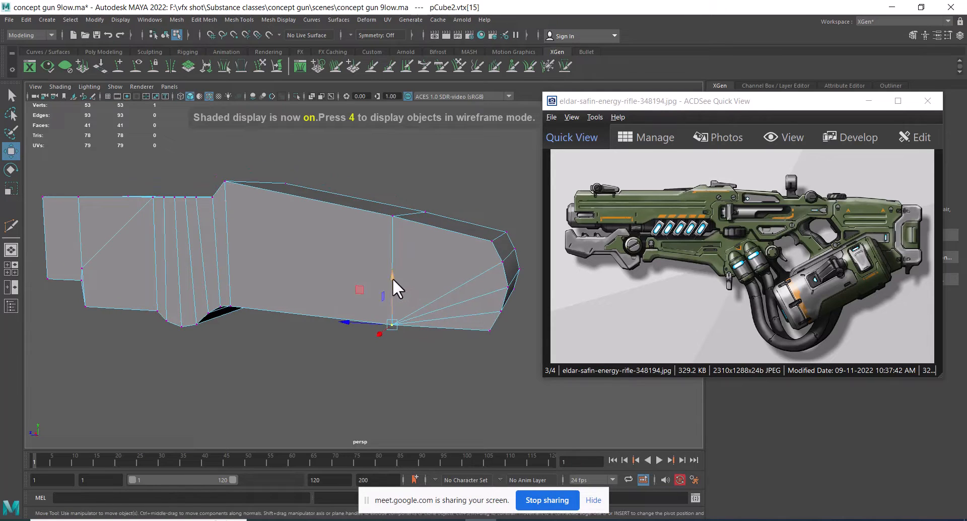
{"action": "mouse_move", "coordinate": [392, 268]}
{"action": "left_mouse_down", "text": "alt"}
{"action": "mouse_move", "coordinate": [437, 287]}
{"action": "mouse_move", "coordinate": [425, 291]}
{"action": "left_mouse_up", "text": "alt"}
{"action": "right_click_drag", "start_coordinate": [425, 292], "coordinate": [407, 297], "text": "alt"}
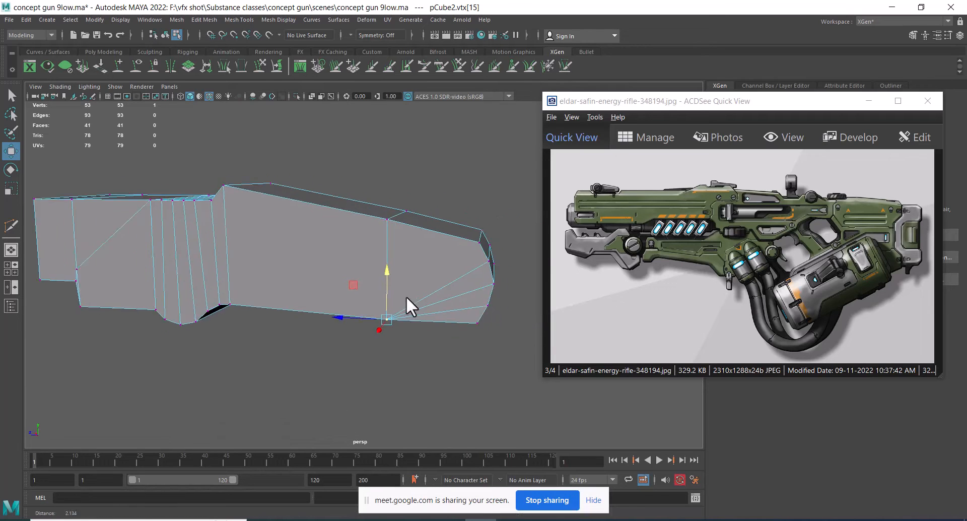
Try to merge the row of five short top edges above the bulge into one central vertex, and undo it.
{"action": "left_click_drag", "start_coordinate": [406, 296], "coordinate": [346, 274], "text": "alt"}
{"action": "right_click_drag", "start_coordinate": [345, 274], "coordinate": [336, 246], "text": "alt"}
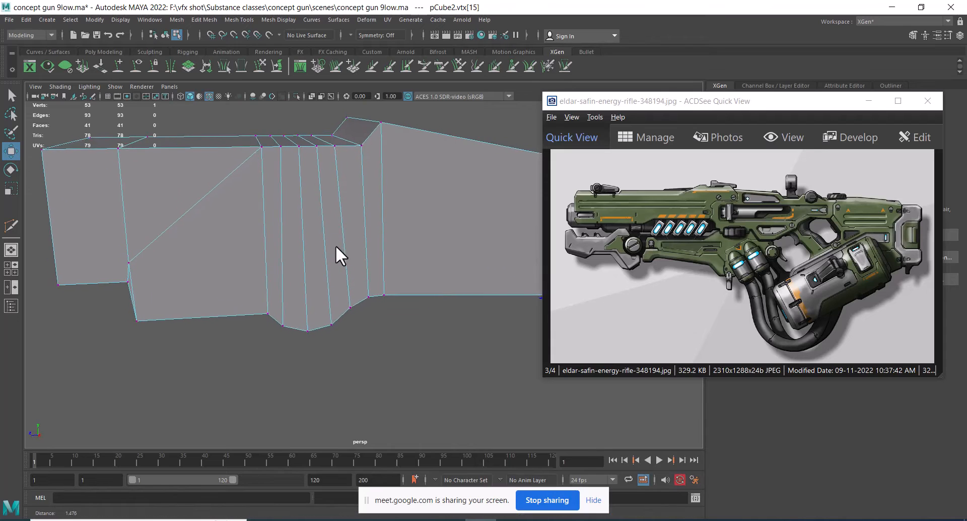
{"action": "left_click_drag", "start_coordinate": [336, 245], "coordinate": [334, 264], "text": "alt"}
{"action": "right_click_drag", "start_coordinate": [324, 204], "coordinate": [320, 156]}
{"action": "left_click_drag", "start_coordinate": [320, 156], "coordinate": [309, 195], "text": "alt"}
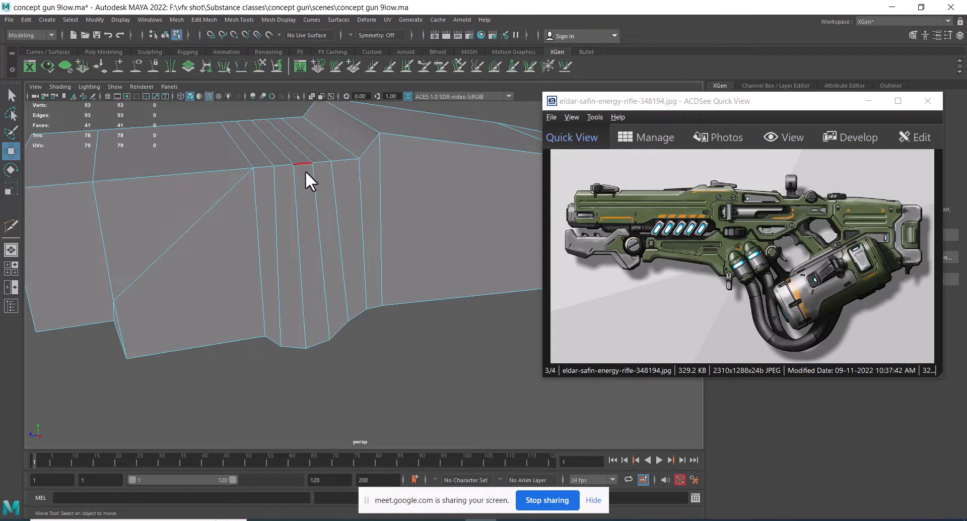
{"action": "left_click_drag", "start_coordinate": [334, 169], "coordinate": [310, 225], "text": "alt"}
{"action": "left_click", "coordinate": [334, 171]}
{"action": "left_click", "coordinate": [246, 143]}
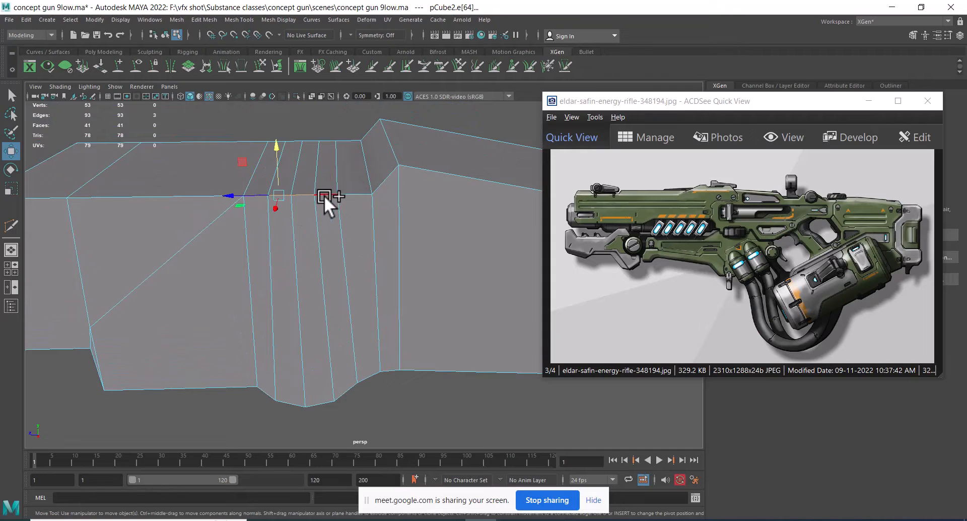
{"action": "right_click_drag", "start_coordinate": [325, 195], "coordinate": [350, 193], "text": "shift"}
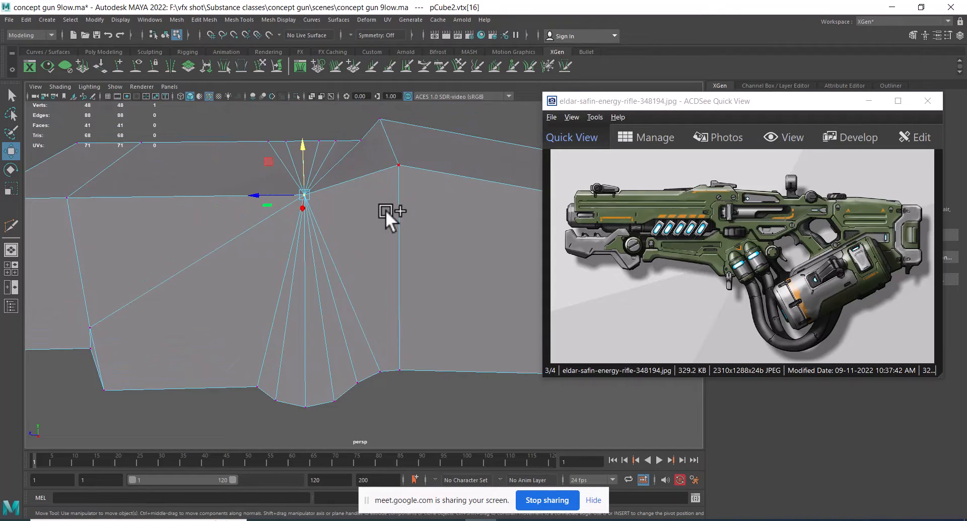
{"action": "key", "text": "ctrl+z"}
Collapse the bulge's near and far top edge rows to one vertex each, leaving out the last edge beside the raised section.
{"action": "right_click_drag", "start_coordinate": [379, 189], "coordinate": [369, 179], "text": "shift"}
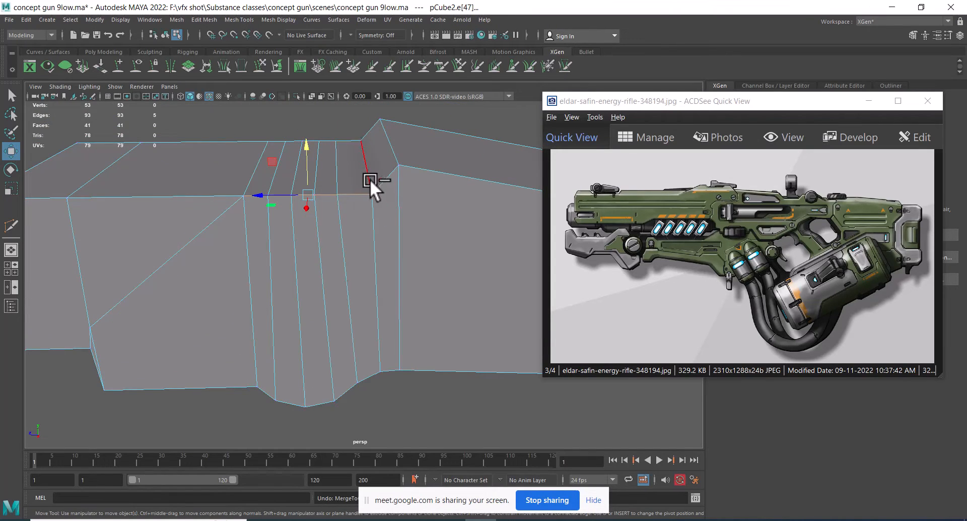
{"action": "right_click_drag", "start_coordinate": [349, 240], "coordinate": [319, 99], "text": "shift"}
{"action": "left_click_drag", "start_coordinate": [329, 199], "coordinate": [340, 204], "text": "alt"}
{"action": "right_click_drag", "start_coordinate": [329, 172], "coordinate": [319, 136]}
{"action": "left_click_drag", "start_coordinate": [300, 162], "coordinate": [302, 163]}
{"action": "left_click", "coordinate": [295, 225]}
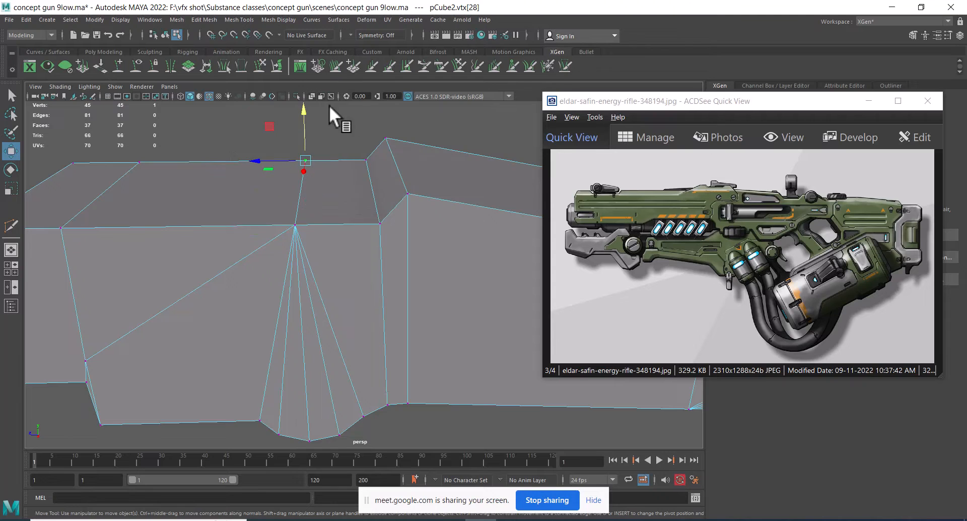
Delete the redundant cross edge on the block's underside where the bulge meets the tapered rear section.
{"action": "middle_click_drag", "start_coordinate": [348, 244], "coordinate": [333, 208], "text": "alt"}
{"action": "right_click_drag", "start_coordinate": [333, 208], "coordinate": [299, 205], "text": "alt"}
{"action": "left_click_drag", "start_coordinate": [337, 297], "coordinate": [349, 297], "text": "alt"}
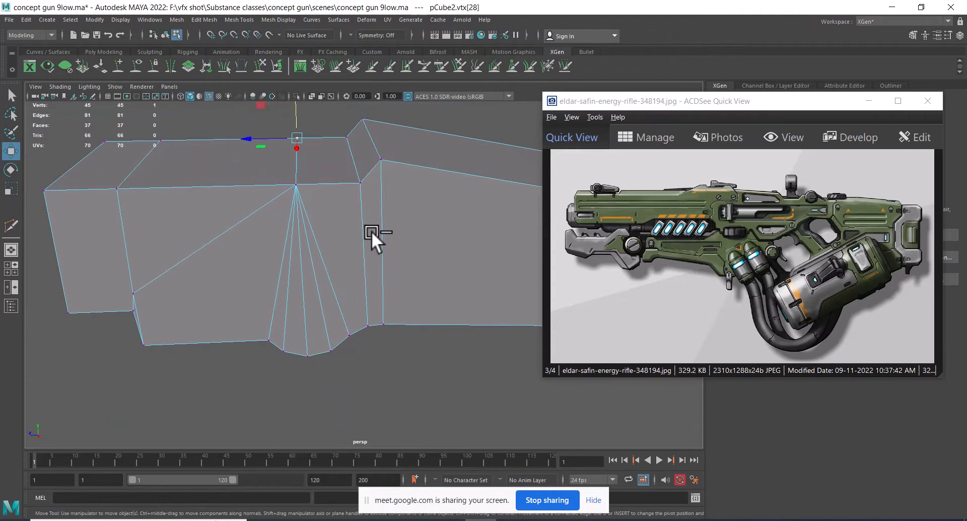
{"action": "left_click_drag", "start_coordinate": [355, 234], "coordinate": [328, 213], "text": "alt"}
{"action": "left_click_drag", "start_coordinate": [375, 274], "coordinate": [395, 265], "text": "alt"}
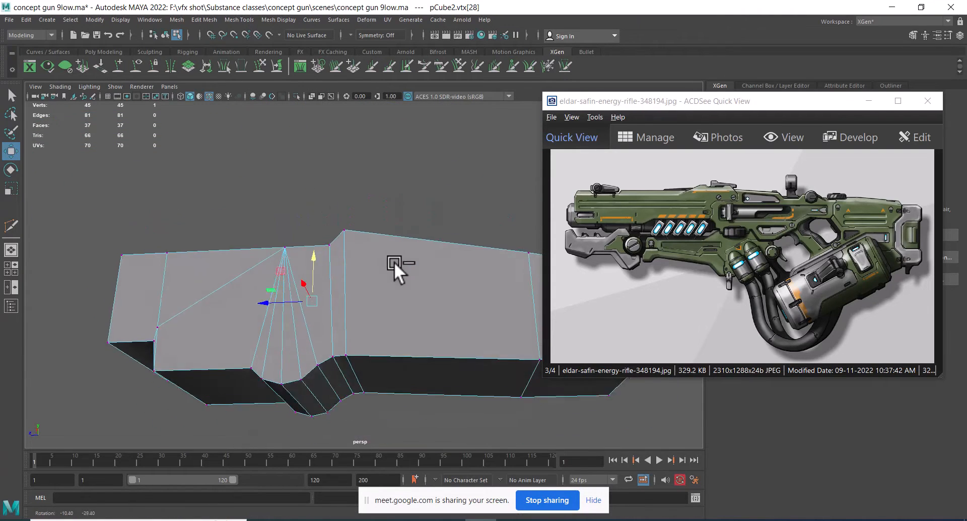
{"action": "right_click_drag", "start_coordinate": [313, 201], "coordinate": [348, 234], "text": "alt"}
{"action": "left_click_drag", "start_coordinate": [348, 233], "coordinate": [323, 166], "text": "alt"}
{"action": "key", "text": "F10"}
{"action": "double_click", "coordinate": [294, 236]}
{"action": "right_click_drag", "start_coordinate": [355, 186], "coordinate": [22, 355], "text": "shift"}
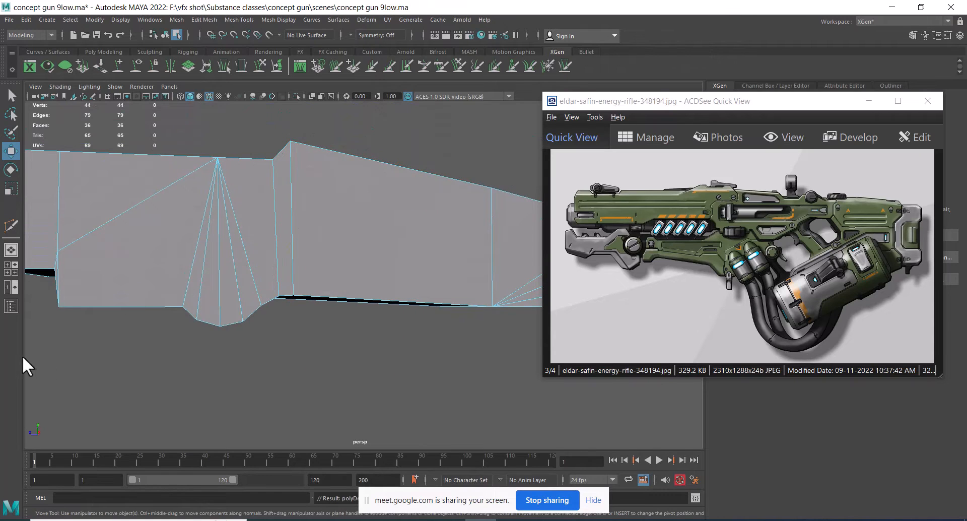
Snap the bottom vertex of the tapered section's front edge onto the neighbouring vertex beside the bulge and merge them.
{"action": "left_click_drag", "start_coordinate": [277, 285], "coordinate": [310, 300], "text": "alt"}
{"action": "right_click_drag", "start_coordinate": [272, 199], "coordinate": [164, 205]}
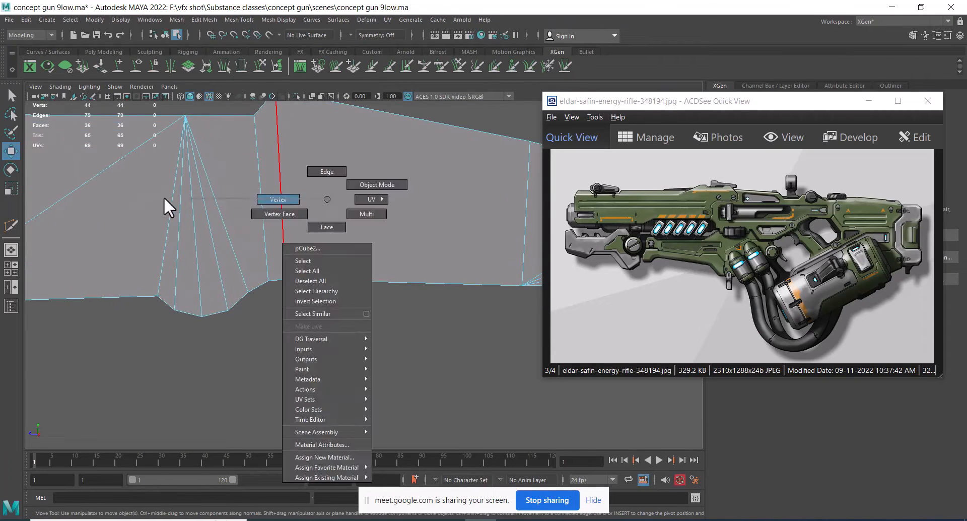
{"action": "left_click_drag", "start_coordinate": [277, 231], "coordinate": [296, 317], "text": "alt"}
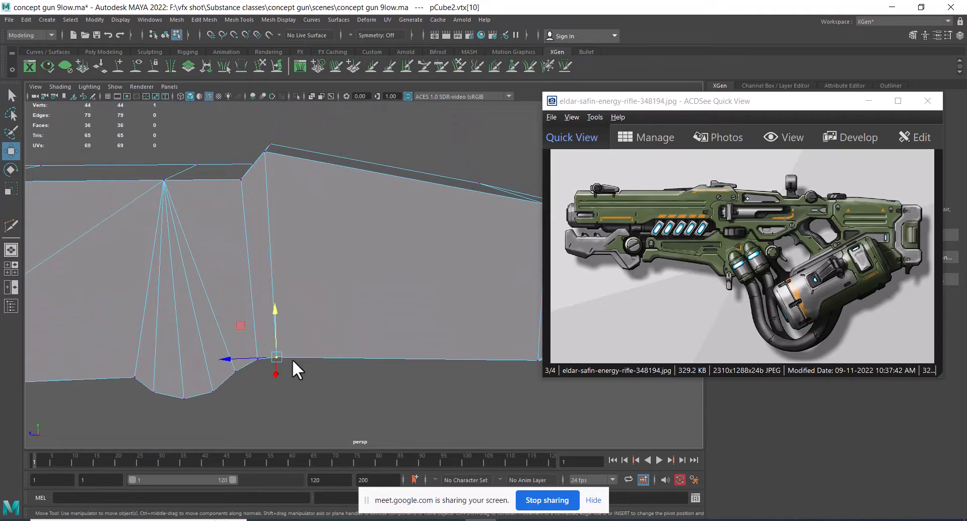
{"action": "key", "text": "v"}
{"action": "left_click_drag", "start_coordinate": [276, 357], "coordinate": [306, 349]}
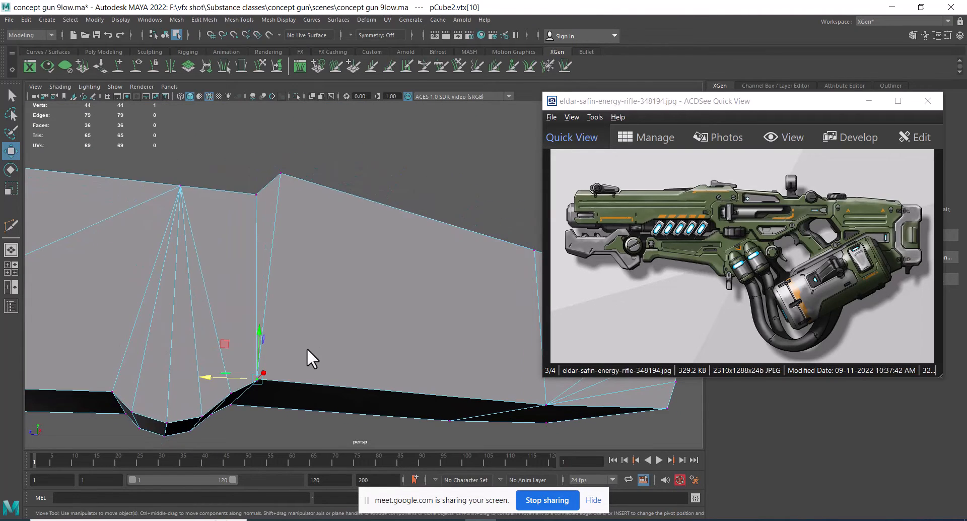
{"action": "key", "text": "4"}
{"action": "right_click_drag", "start_coordinate": [281, 382], "coordinate": [291, 218], "text": "shift"}
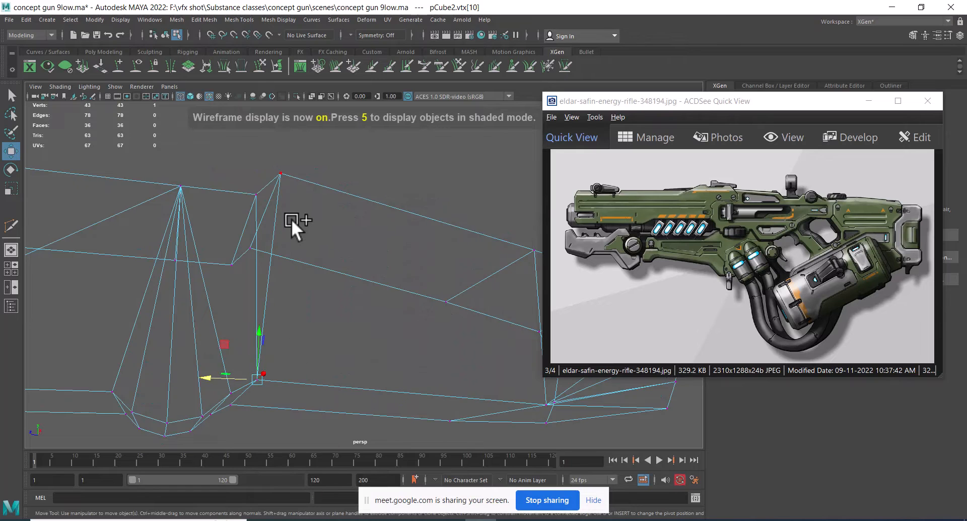
{"action": "key", "text": "5"}
Delete the edge line crossing the block's top and running down its side to the vertex above the muzzle-end step.
{"action": "left_click_drag", "start_coordinate": [231, 271], "coordinate": [213, 280], "text": "alt"}
{"action": "left_click", "coordinate": [178, 279]}
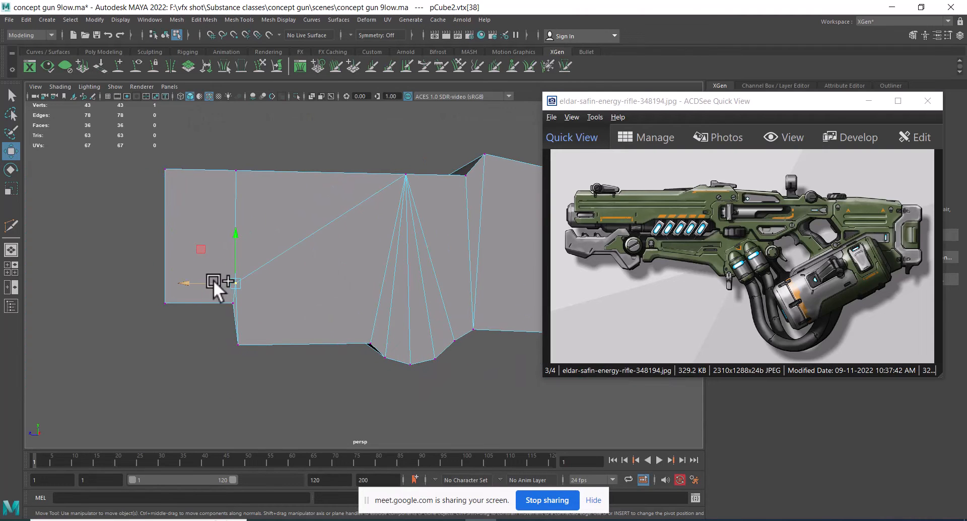
{"action": "left_click_drag", "start_coordinate": [215, 232], "coordinate": [244, 251], "text": "alt"}
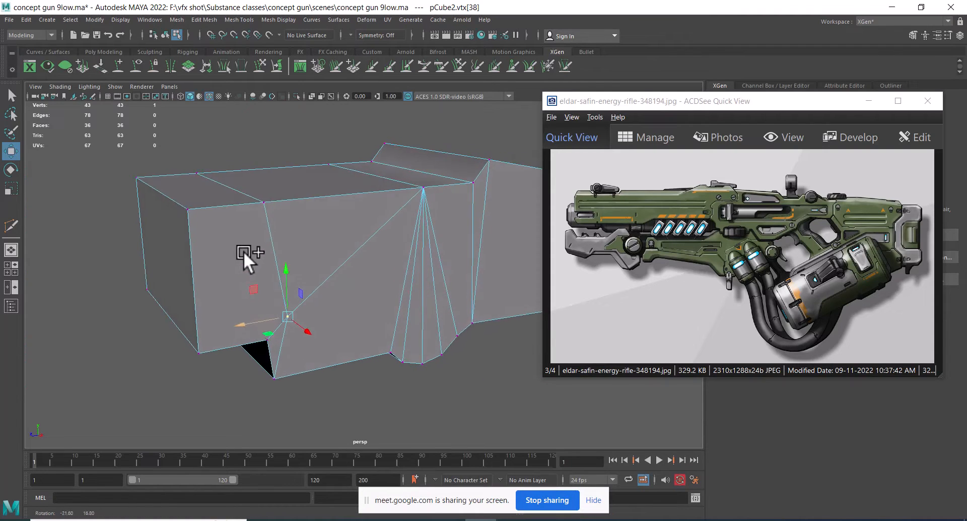
{"action": "right_click_drag", "start_coordinate": [273, 233], "coordinate": [267, 160]}
{"action": "left_click", "coordinate": [256, 204]}
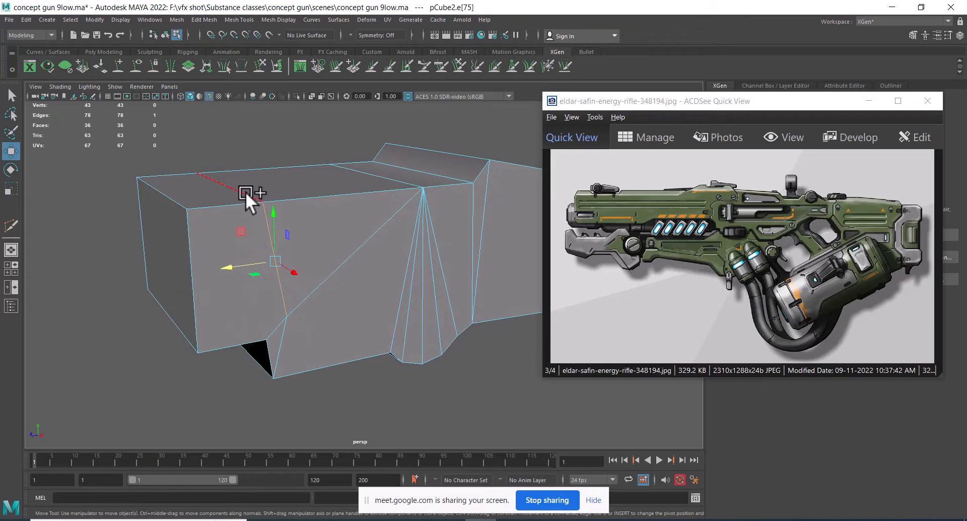
{"action": "double_click", "coordinate": [246, 192]}
{"action": "key", "text": "ctrl+Delete"}
{"action": "left_click_drag", "start_coordinate": [89, 320], "coordinate": [256, 300], "text": "alt"}
{"action": "left_click", "coordinate": [255, 300]}
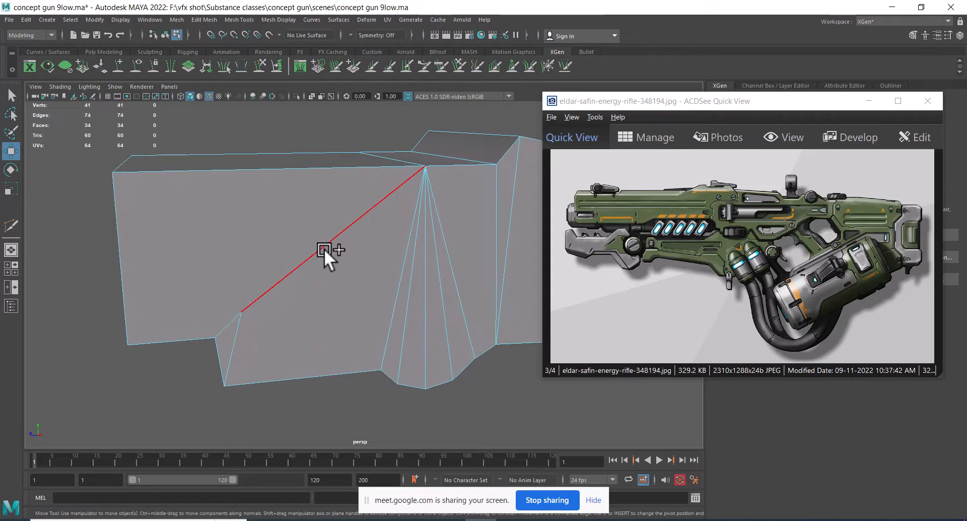
Move the reference image aside and apply Cleanup to select matching polygons with more than 4 sides on all polygonal objects.
{"action": "left_click_drag", "start_coordinate": [298, 262], "coordinate": [313, 250], "text": "alt"}
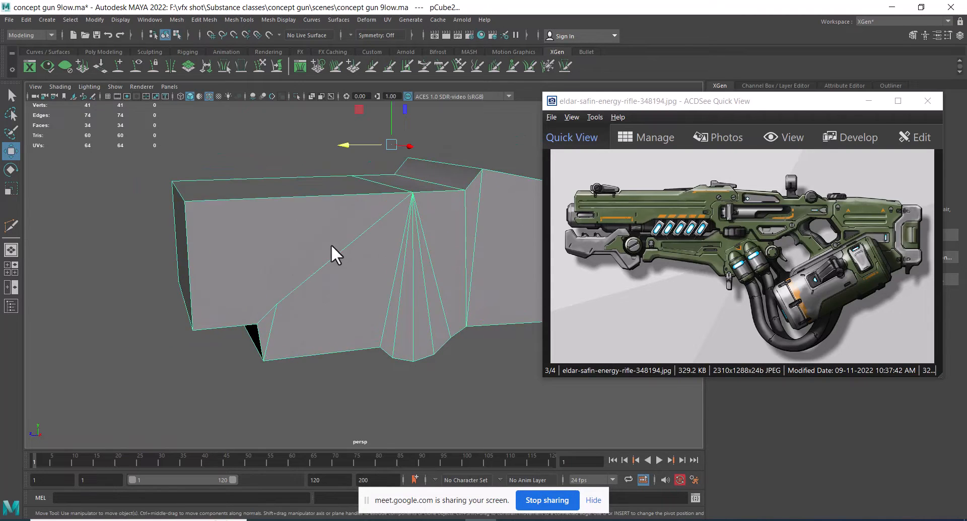
{"action": "right_click_drag", "start_coordinate": [331, 219], "coordinate": [328, 241], "text": "shift"}
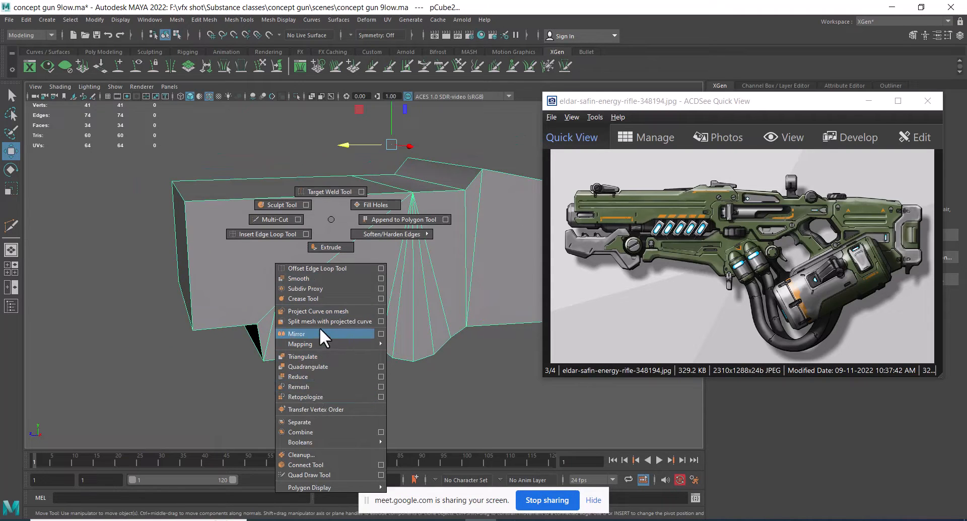
{"action": "right_click_drag", "start_coordinate": [320, 328], "coordinate": [319, 453], "text": "shift"}
{"action": "left_click_drag", "start_coordinate": [387, 326], "coordinate": [297, 271], "text": "alt"}
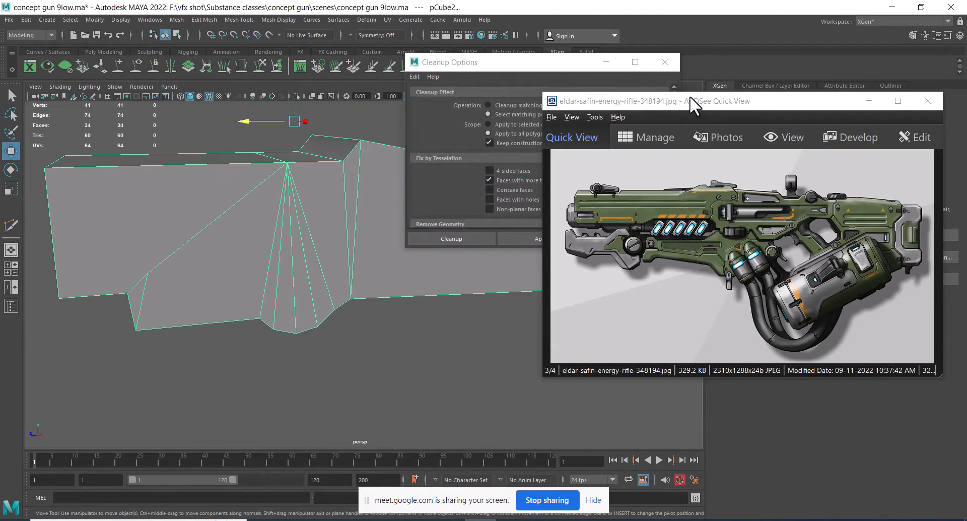
{"action": "left_click_drag", "start_coordinate": [690, 98], "coordinate": [801, 123]}
{"action": "left_click", "coordinate": [536, 237]}
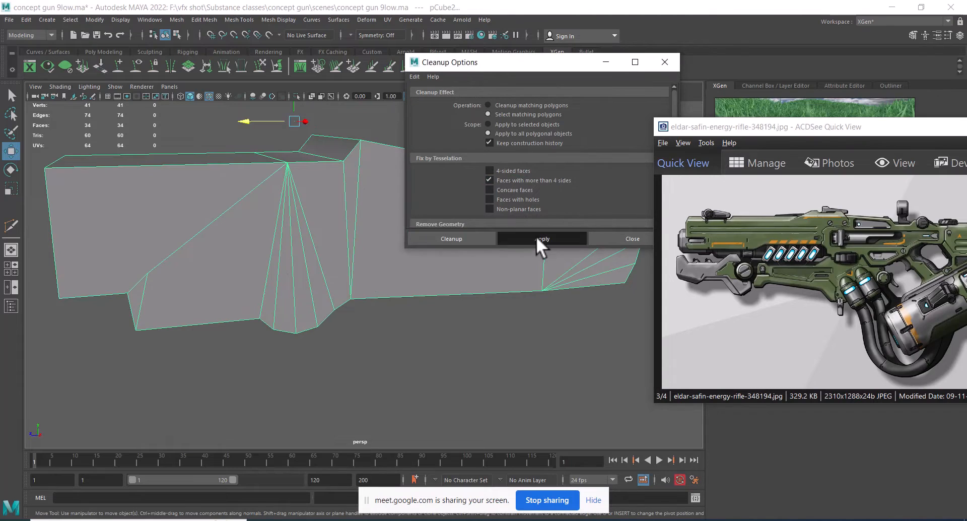
Inspect the flagged face on the block's muzzle-end side and return the block to object selection.
{"action": "middle_click_drag", "start_coordinate": [153, 291], "coordinate": [219, 310], "text": "alt"}
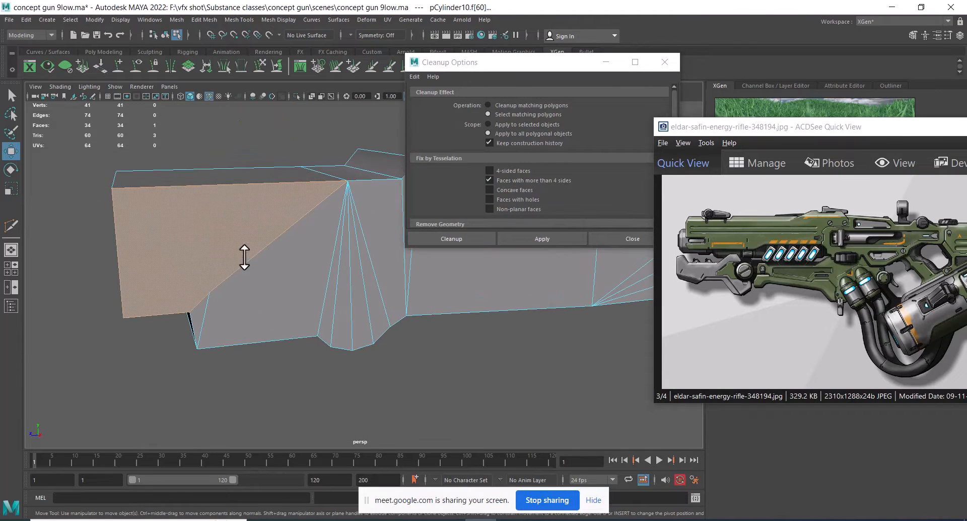
{"action": "middle_click_drag", "start_coordinate": [353, 271], "coordinate": [156, 274], "text": "alt"}
{"action": "right_click_drag", "start_coordinate": [242, 257], "coordinate": [207, 234], "text": "alt"}
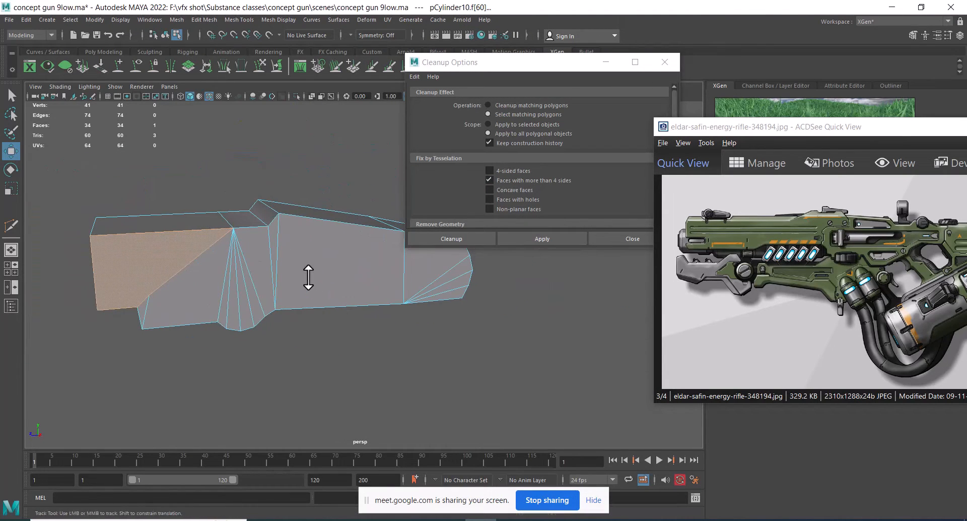
{"action": "middle_click_drag", "start_coordinate": [308, 276], "coordinate": [331, 274], "text": "alt"}
{"action": "mouse_move", "coordinate": [281, 263]}
{"action": "left_mouse_down", "text": "alt"}
{"action": "mouse_move", "coordinate": [146, 266]}
{"action": "mouse_move", "coordinate": [270, 259]}
{"action": "mouse_move", "coordinate": [319, 277]}
{"action": "mouse_move", "coordinate": [288, 254]}
{"action": "left_mouse_up", "text": "alt"}
{"action": "right_click", "coordinate": [288, 254]}
{"action": "right_click_drag", "start_coordinate": [297, 245], "coordinate": [322, 241]}
{"action": "left_click_drag", "start_coordinate": [322, 242], "coordinate": [280, 273], "text": "alt"}
{"action": "scroll", "coordinate": [275, 280], "scroll_direction": "up", "scroll_amount": 1}
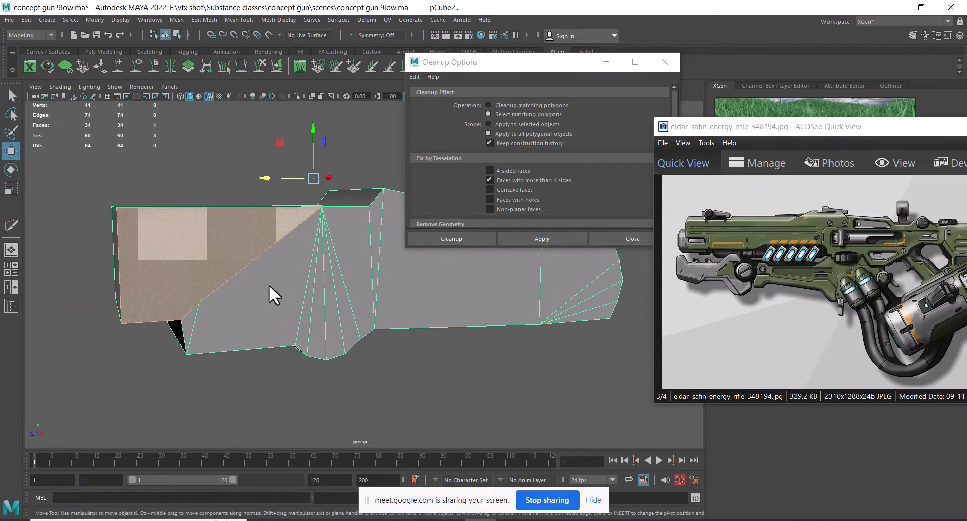
Delete the short edge and its extra vertex beside the step corner on the block's muzzle-end side.
{"action": "right_click_drag", "start_coordinate": [269, 285], "coordinate": [277, 202]}
{"action": "left_click", "coordinate": [326, 364]}
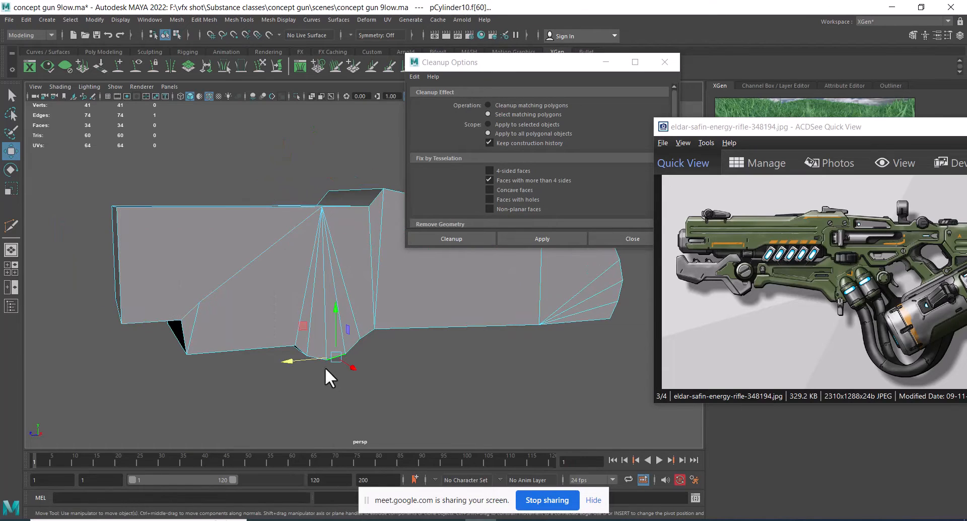
{"action": "left_click", "coordinate": [198, 320]}
{"action": "left_click_drag", "start_coordinate": [197, 320], "coordinate": [253, 300], "text": "alt"}
{"action": "right_click_drag", "start_coordinate": [281, 246], "coordinate": [103, 345], "text": "shift"}
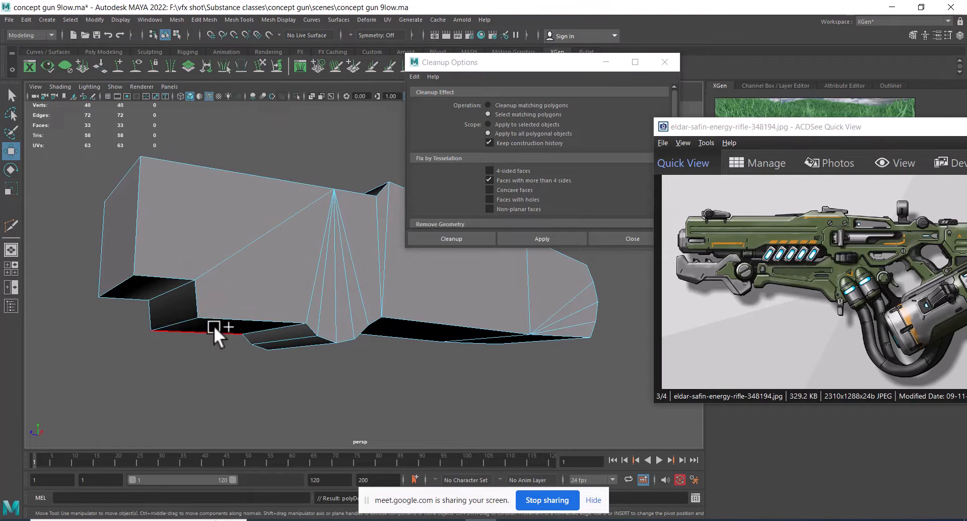
Try rerouting the diagonal edge on the block's muzzle-end side by applying Spin Edge twice.
{"action": "left_click_drag", "start_coordinate": [214, 325], "coordinate": [216, 278], "text": "alt"}
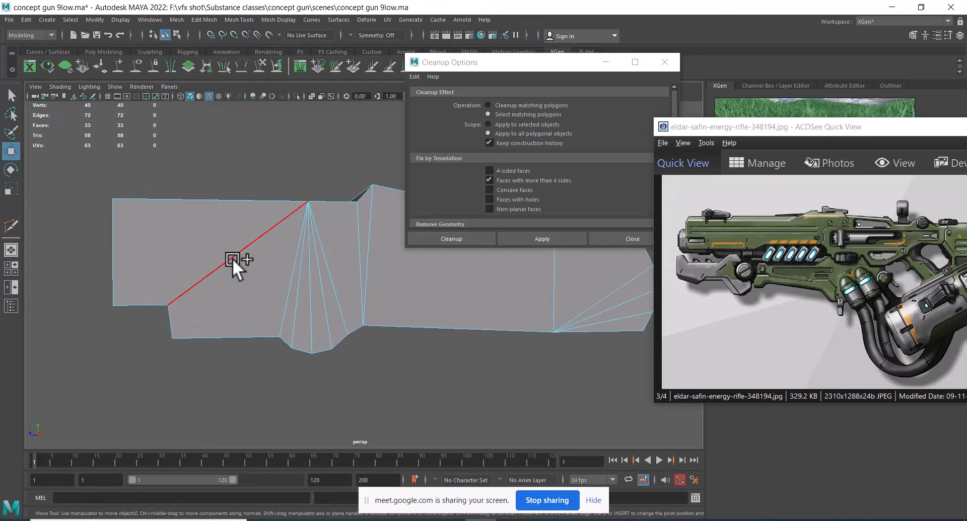
{"action": "left_click_drag", "start_coordinate": [297, 219], "coordinate": [249, 262], "text": "alt"}
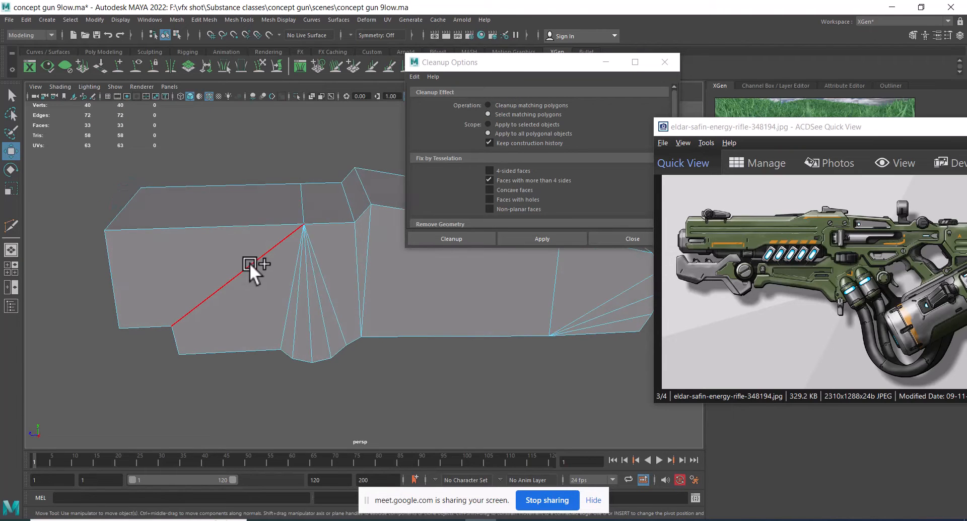
{"action": "left_click", "coordinate": [252, 262]}
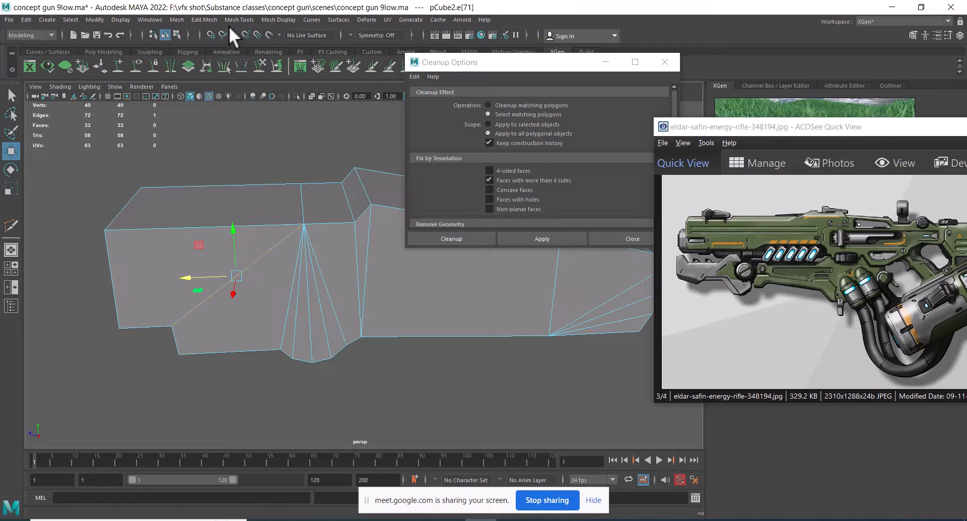
{"action": "left_click", "coordinate": [204, 20]}
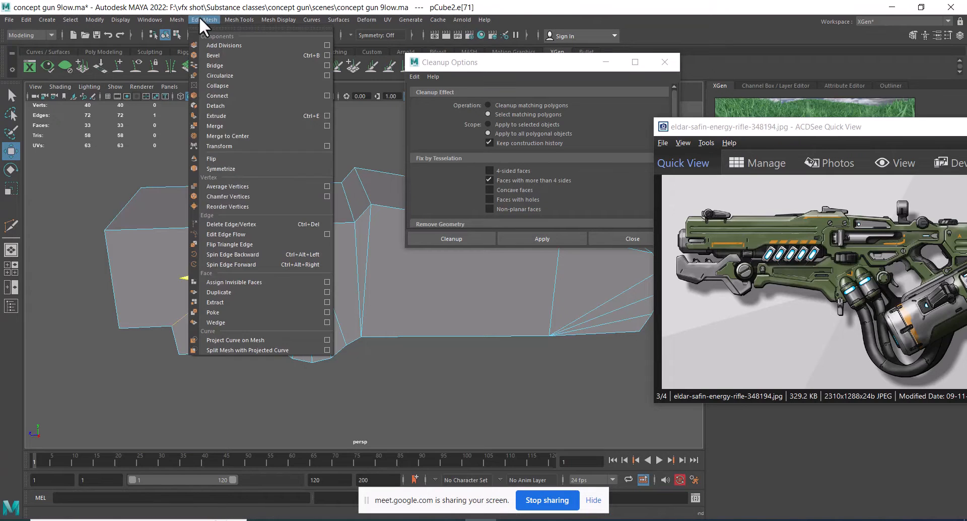
{"action": "left_click", "coordinate": [260, 253]}
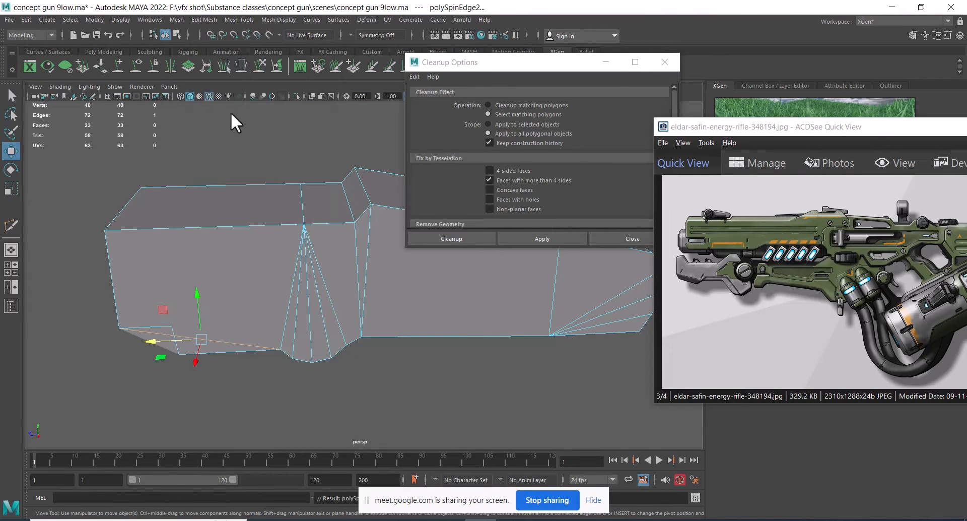
{"action": "left_click", "coordinate": [204, 20]}
{"action": "left_click", "coordinate": [229, 264]}
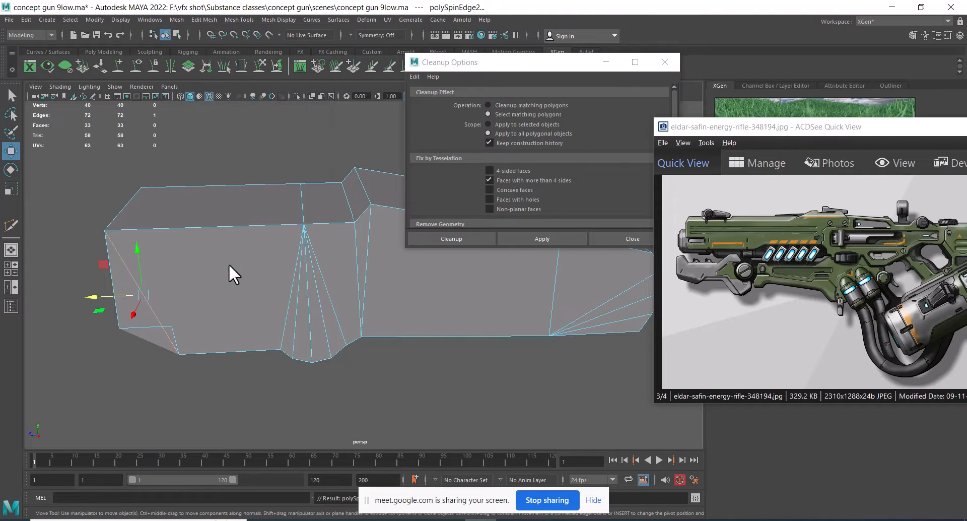
Delete the spun edge and cut a new edge from the step corner to the side's upper muzzle-end corner.
{"action": "key", "text": "Delete"}
{"action": "left_click_drag", "start_coordinate": [134, 309], "coordinate": [280, 270], "text": "alt"}
{"action": "right_click_drag", "start_coordinate": [282, 218], "coordinate": [209, 216], "text": "shift"}
{"action": "left_click_drag", "start_coordinate": [219, 298], "coordinate": [177, 233], "text": "alt"}
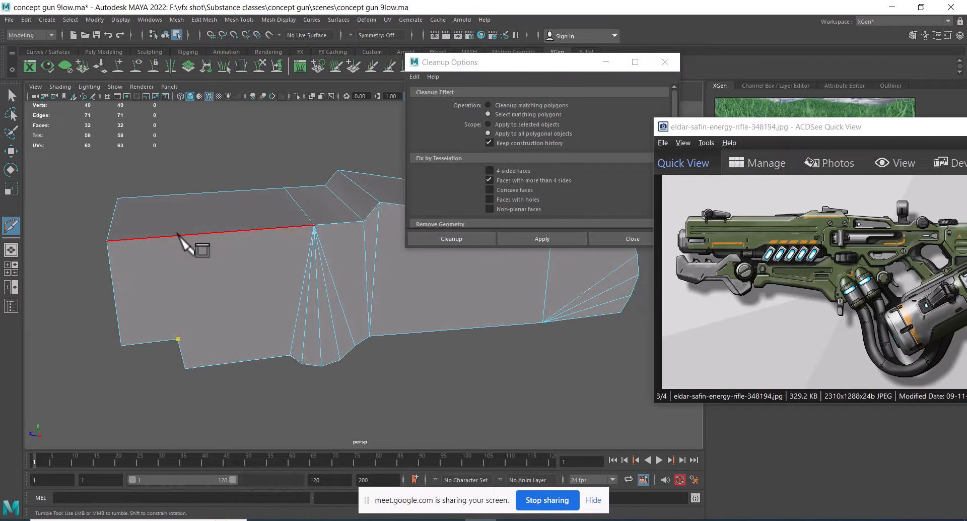
{"action": "key", "text": "Return"}
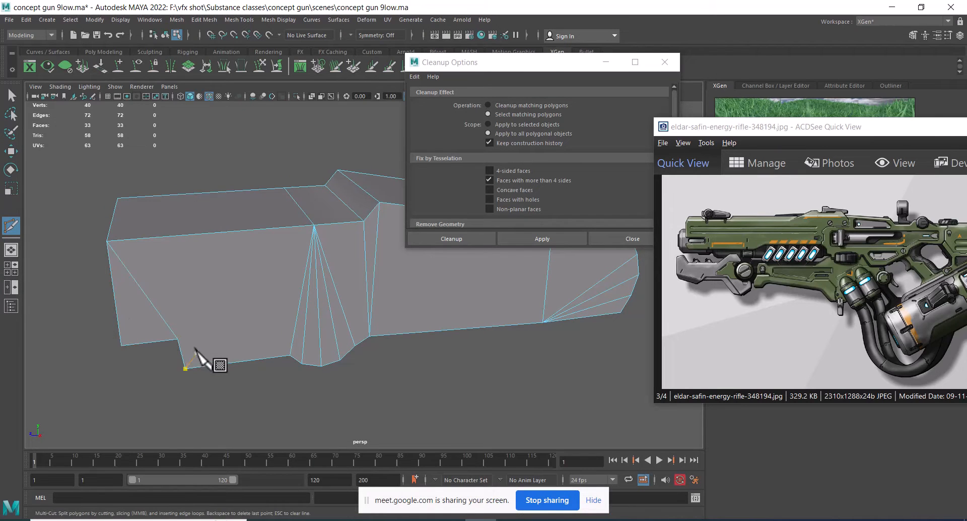
{"action": "key", "text": "w"}
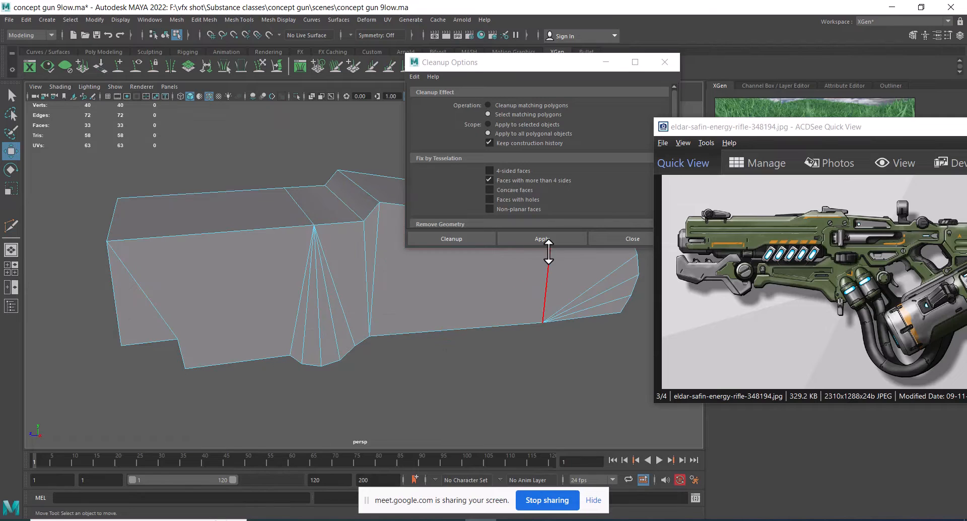
Cut a second edge from the step corner to the top vertex of the bulge's edge fan and return to object mode.
{"action": "left_click", "coordinate": [290, 308]}
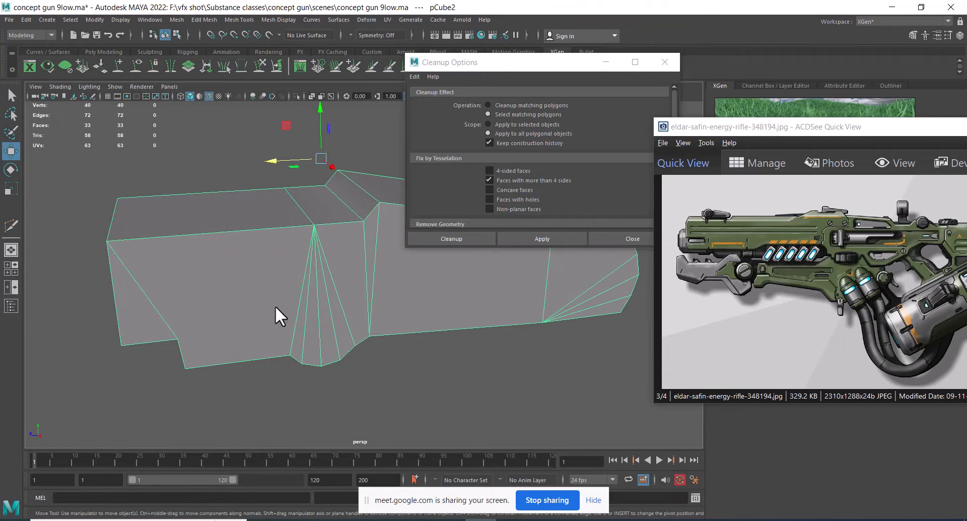
{"action": "right_click_drag", "start_coordinate": [274, 275], "coordinate": [262, 327], "text": "shift"}
{"action": "left_click", "coordinate": [177, 338]}
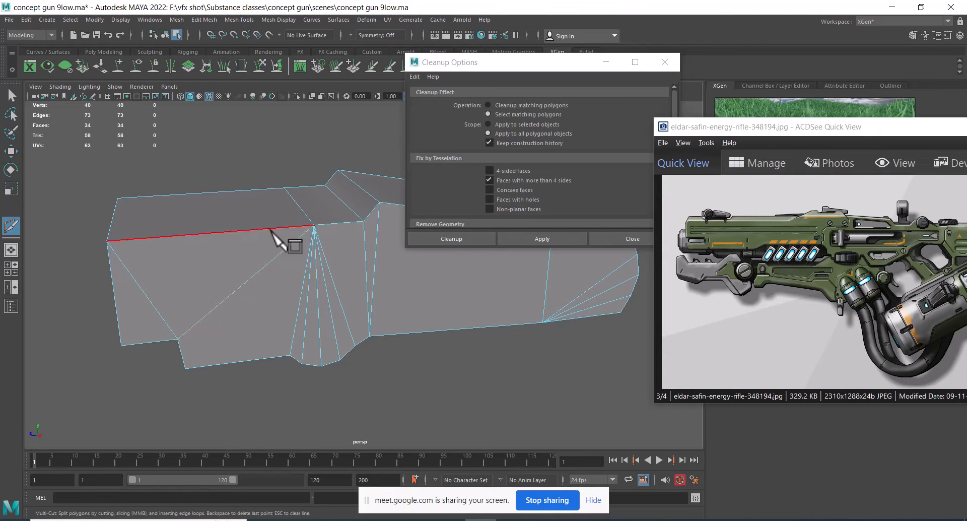
{"action": "key", "text": "w"}
{"action": "right_click_drag", "start_coordinate": [264, 274], "coordinate": [357, 153]}
{"action": "left_click_drag", "start_coordinate": [283, 287], "coordinate": [322, 289], "text": "alt"}
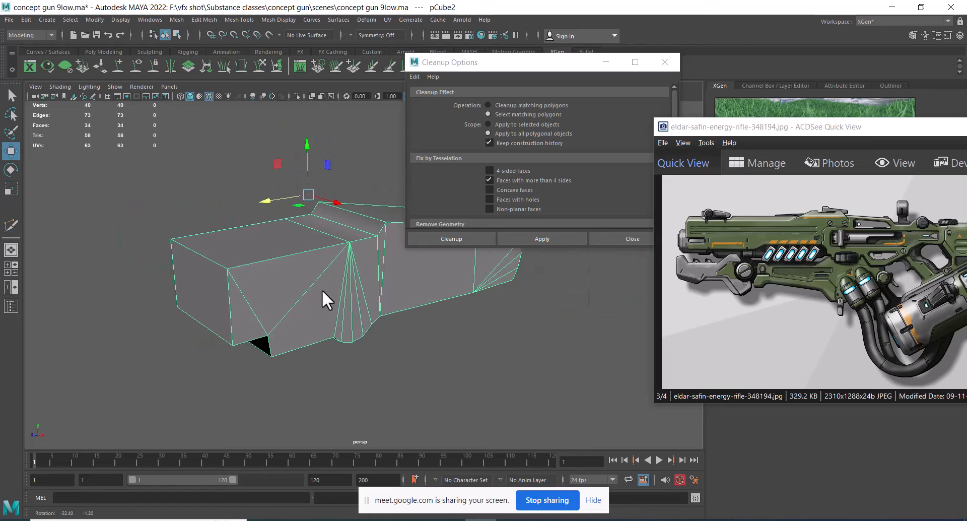
Reapply Cleanup for faces with more than 4 sides, inspect the block from all sides, and close the Cleanup options.
{"action": "left_click", "coordinate": [531, 242]}
{"action": "left_click_drag", "start_coordinate": [449, 334], "coordinate": [216, 340], "text": "alt"}
{"action": "middle_click_drag", "start_coordinate": [322, 355], "coordinate": [235, 323], "text": "alt"}
{"action": "left_click_drag", "start_coordinate": [234, 323], "coordinate": [555, 268], "text": "alt"}
{"action": "left_click", "coordinate": [632, 238]}
{"action": "left_click_drag", "start_coordinate": [365, 333], "coordinate": [396, 350], "text": "alt"}
{"action": "scroll", "coordinate": [396, 349], "scroll_direction": "down", "scroll_amount": 1}
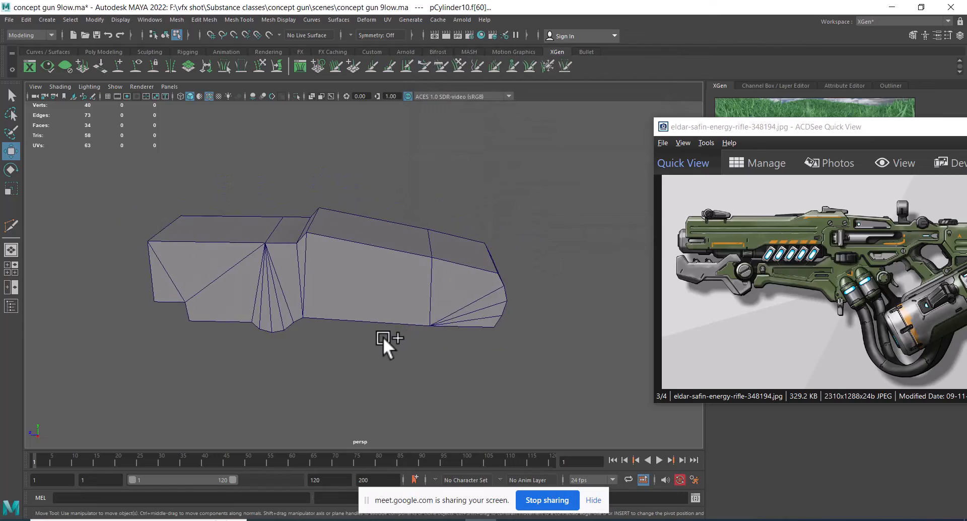
Exit the block's isolation to show the whole rifle and return the selected meshes to object mode.
{"action": "key", "text": "ctrl+1"}
{"action": "scroll", "coordinate": [410, 358], "scroll_direction": "down", "scroll_amount": 5}
{"action": "scroll", "coordinate": [410, 358], "scroll_direction": "down", "scroll_amount": 5}
{"action": "middle_click_drag", "start_coordinate": [416, 334], "coordinate": [344, 259], "text": "alt"}
{"action": "scroll", "coordinate": [343, 259], "scroll_direction": "up", "scroll_amount": 2}
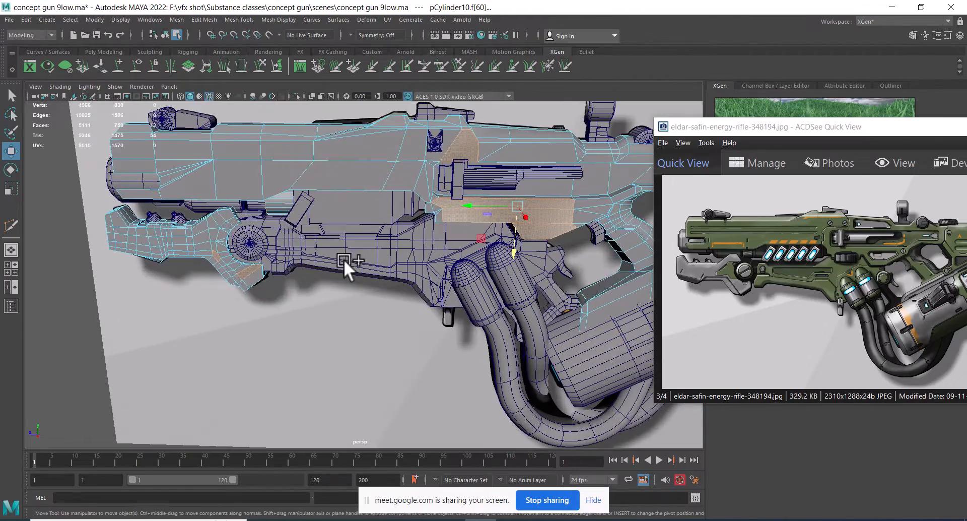
{"action": "right_click_drag", "start_coordinate": [362, 165], "coordinate": [377, 131]}
Examine the flagged faces on the rifle's main body and the parts mounted along its top towards the stock.
{"action": "scroll", "coordinate": [377, 131], "scroll_direction": "down", "scroll_amount": 4}
{"action": "middle_click_drag", "start_coordinate": [351, 227], "coordinate": [262, 226], "text": "alt"}
{"action": "scroll", "coordinate": [356, 271], "scroll_direction": "up", "scroll_amount": 3}
{"action": "middle_click_drag", "start_coordinate": [356, 272], "coordinate": [255, 273], "text": "alt"}
{"action": "scroll", "coordinate": [372, 274], "scroll_direction": "up", "scroll_amount": 3}
{"action": "middle_click_drag", "start_coordinate": [395, 269], "coordinate": [361, 279], "text": "alt"}
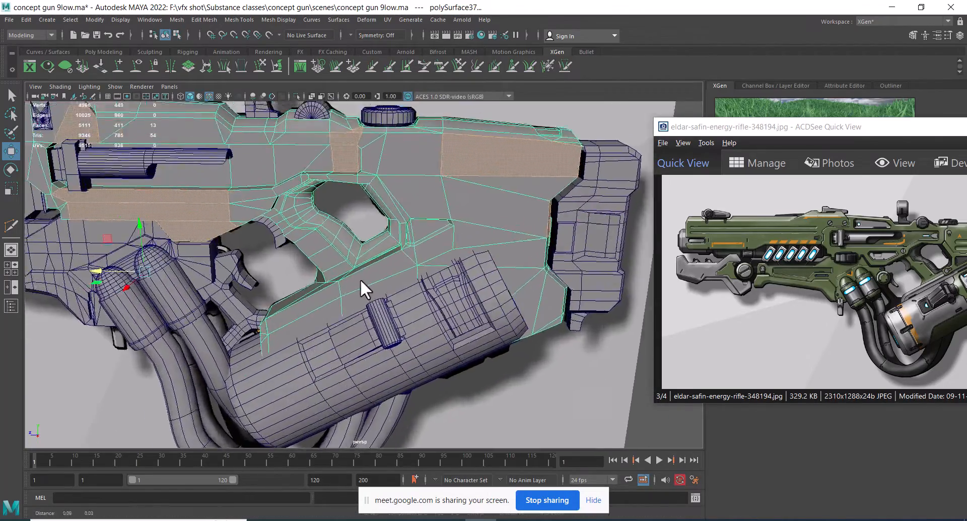
{"action": "scroll", "coordinate": [403, 262], "scroll_direction": "down", "scroll_amount": 2}
{"action": "middle_click_drag", "start_coordinate": [429, 242], "coordinate": [392, 289], "text": "alt"}
{"action": "middle_click_drag", "start_coordinate": [250, 224], "coordinate": [498, 287], "text": "alt"}
{"action": "scroll", "coordinate": [503, 332], "scroll_direction": "up", "scroll_amount": 5}
{"action": "left_click_drag", "start_coordinate": [327, 253], "coordinate": [373, 270], "text": "alt"}
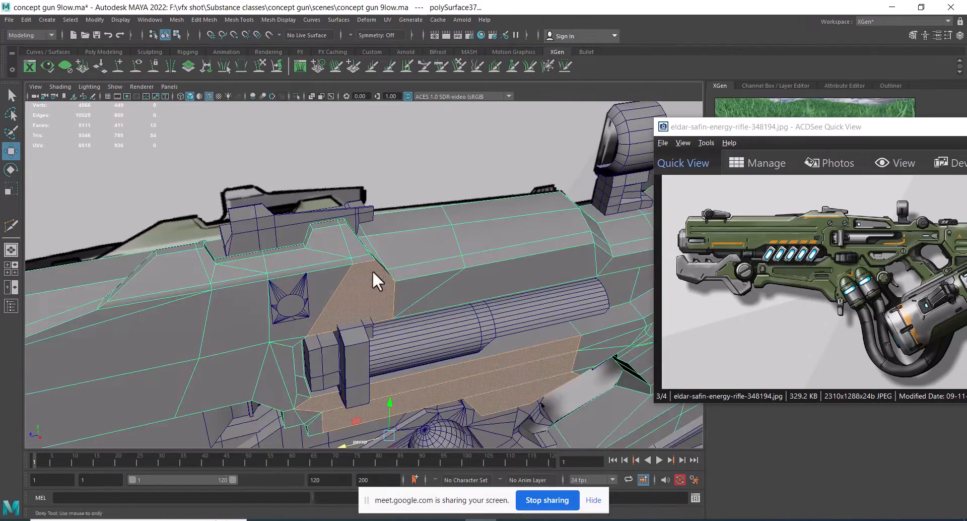
{"action": "scroll", "coordinate": [372, 269], "scroll_direction": "up", "scroll_amount": 1}
{"action": "left_click", "coordinate": [255, 210]}
{"action": "scroll", "coordinate": [251, 222], "scroll_direction": "up", "scroll_amount": 2}
{"action": "left_click_drag", "start_coordinate": [243, 233], "coordinate": [287, 243], "text": "alt"}
{"action": "left_click_drag", "start_coordinate": [338, 273], "coordinate": [235, 288], "text": "alt"}
{"action": "right_click_drag", "start_coordinate": [234, 288], "coordinate": [397, 315], "text": "alt"}
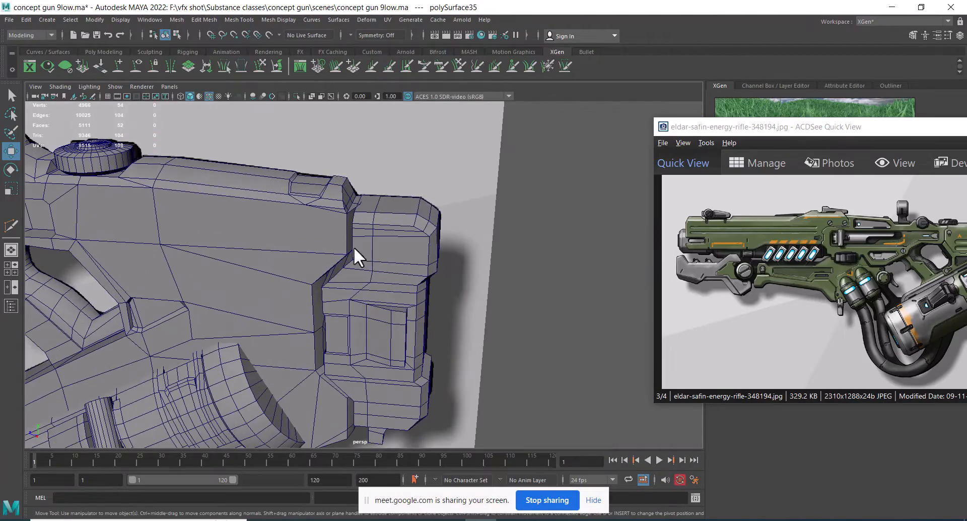
Select the round knob on top of the rifle's rear body and hide all other objects.
{"action": "middle_click_drag", "start_coordinate": [216, 222], "coordinate": [320, 258], "text": "alt"}
{"action": "right_click_drag", "start_coordinate": [156, 253], "coordinate": [297, 272], "text": "alt"}
{"action": "middle_click_drag", "start_coordinate": [166, 224], "coordinate": [314, 269], "text": "alt"}
{"action": "left_click", "coordinate": [267, 270]}
{"action": "right_click_drag", "start_coordinate": [262, 296], "coordinate": [311, 303], "text": "alt"}
{"action": "left_click_drag", "start_coordinate": [311, 303], "coordinate": [309, 331], "text": "alt"}
{"action": "middle_click_drag", "start_coordinate": [292, 283], "coordinate": [320, 263], "text": "alt"}
{"action": "right_click_drag", "start_coordinate": [292, 309], "coordinate": [345, 321], "text": "alt"}
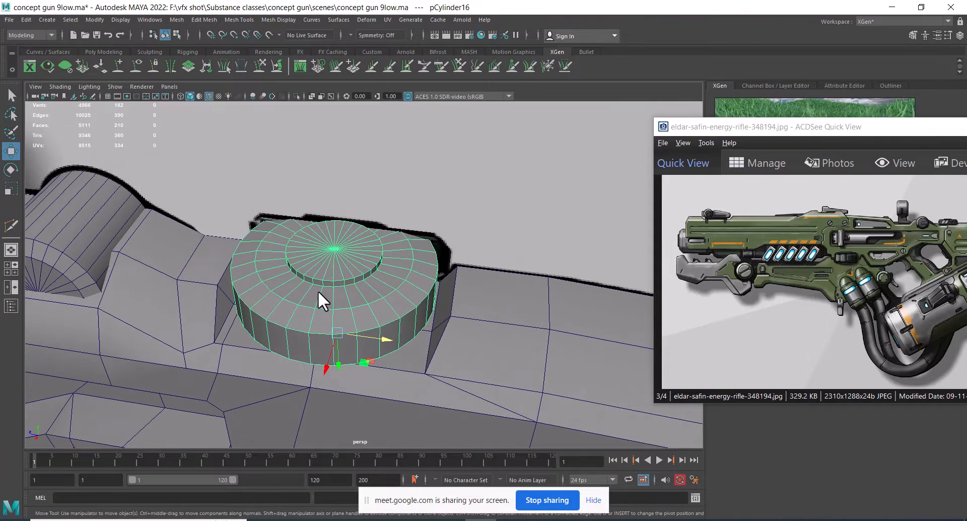
{"action": "left_click_drag", "start_coordinate": [321, 313], "coordinate": [324, 298], "text": "alt"}
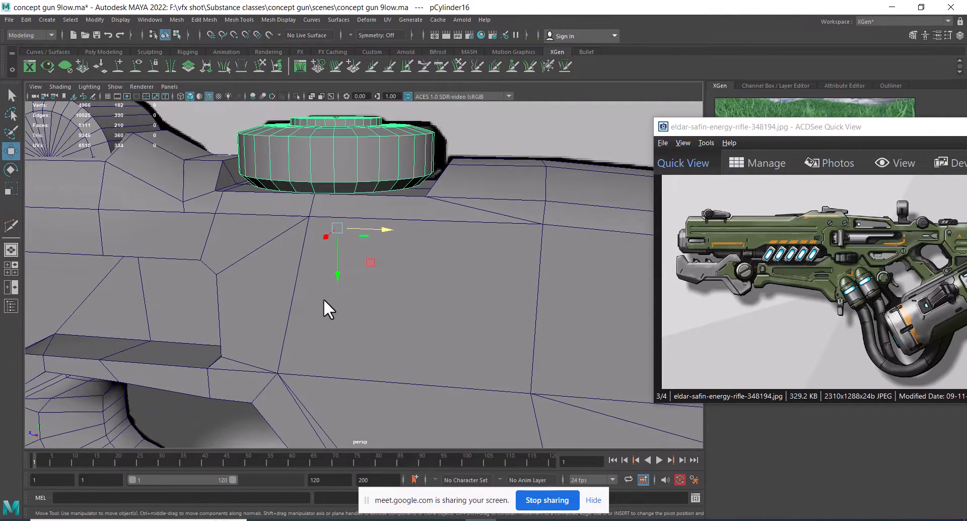
{"action": "key", "text": "alt+h"}
Inspect the knob's topology from the side and above, and show the hidden objects again.
{"action": "middle_click_drag", "start_coordinate": [345, 294], "coordinate": [353, 365], "text": "alt"}
{"action": "right_click_drag", "start_coordinate": [313, 323], "coordinate": [352, 316], "text": "alt"}
{"action": "left_click_drag", "start_coordinate": [351, 315], "coordinate": [359, 304], "text": "alt"}
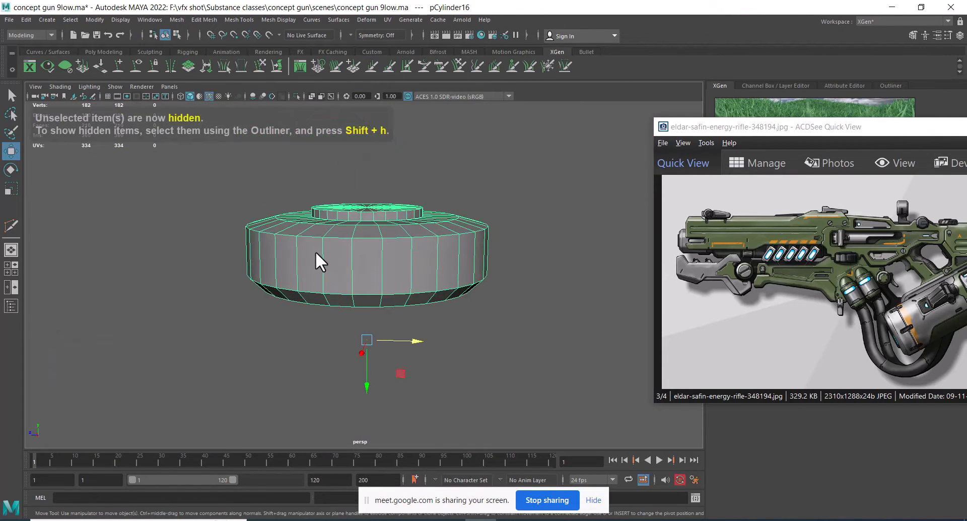
{"action": "left_click_drag", "start_coordinate": [388, 264], "coordinate": [338, 281], "text": "alt"}
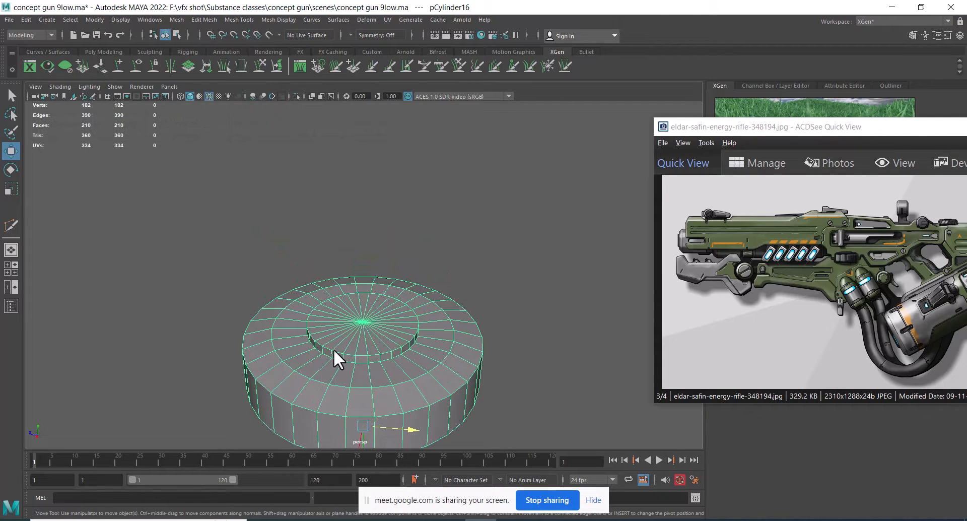
{"action": "right_click_drag", "start_coordinate": [357, 340], "coordinate": [305, 316], "text": "alt"}
{"action": "middle_click_drag", "start_coordinate": [410, 387], "coordinate": [371, 346], "text": "alt"}
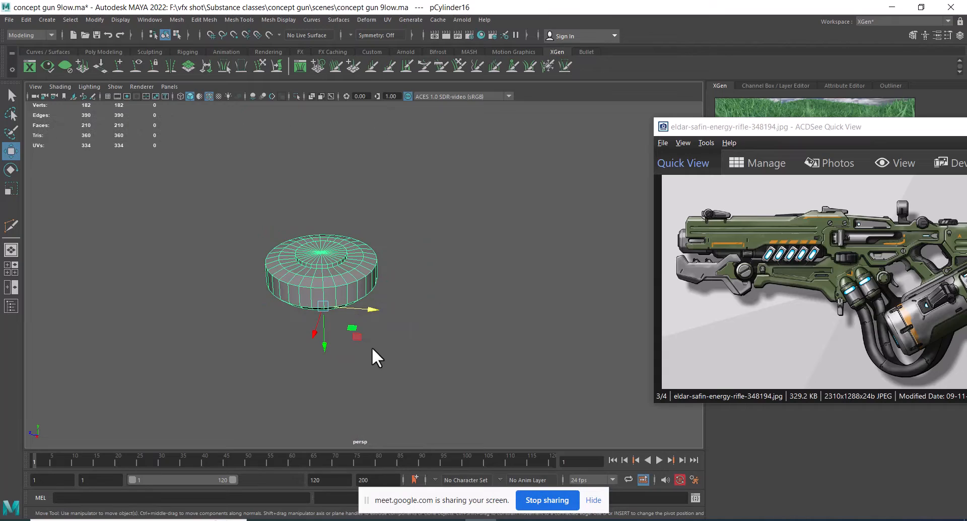
{"action": "key", "text": "ctrl+shift+h"}
Isolate the stock's rear end piece by hiding all other objects and switch it to edge selection.
{"action": "right_click_drag", "start_coordinate": [444, 312], "coordinate": [404, 294], "text": "alt"}
{"action": "middle_click_drag", "start_coordinate": [403, 295], "coordinate": [337, 260], "text": "alt"}
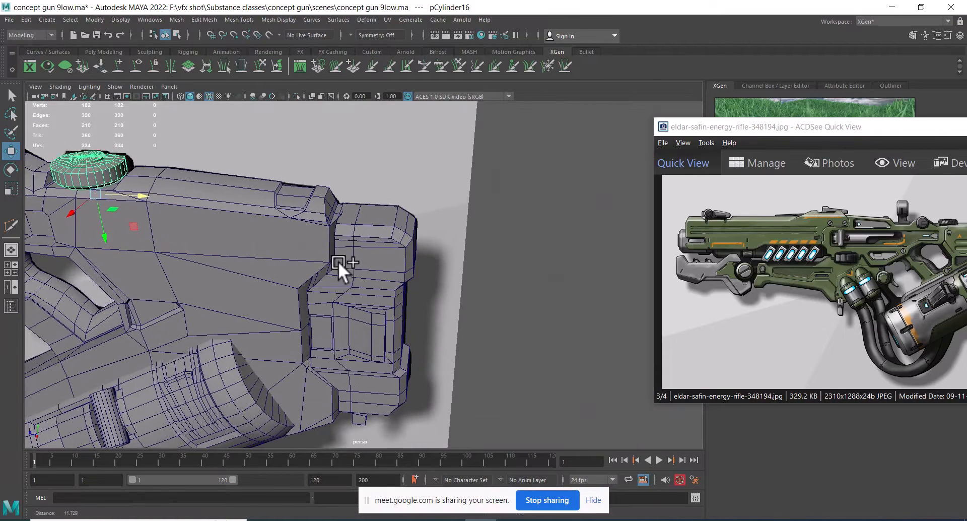
{"action": "left_click", "coordinate": [339, 263]}
{"action": "key", "text": "f"}
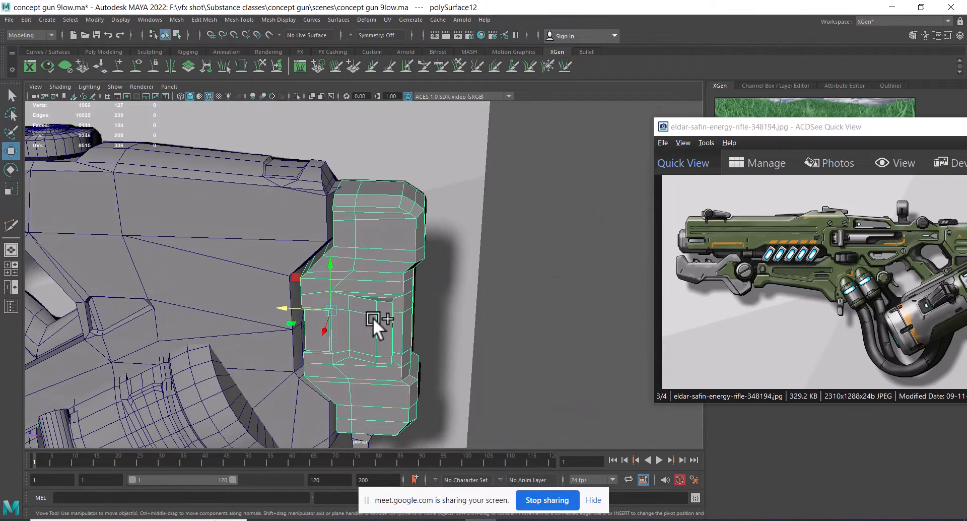
{"action": "key", "text": "alt+h"}
{"action": "left_click_drag", "start_coordinate": [373, 316], "coordinate": [479, 295], "text": "alt"}
{"action": "right_click_drag", "start_coordinate": [479, 296], "coordinate": [486, 323], "text": "alt"}
{"action": "middle_click_drag", "start_coordinate": [468, 320], "coordinate": [327, 237], "text": "alt"}
{"action": "right_click_drag", "start_coordinate": [328, 237], "coordinate": [359, 289], "text": "alt"}
{"action": "left_click_drag", "start_coordinate": [360, 289], "coordinate": [359, 270], "text": "alt"}
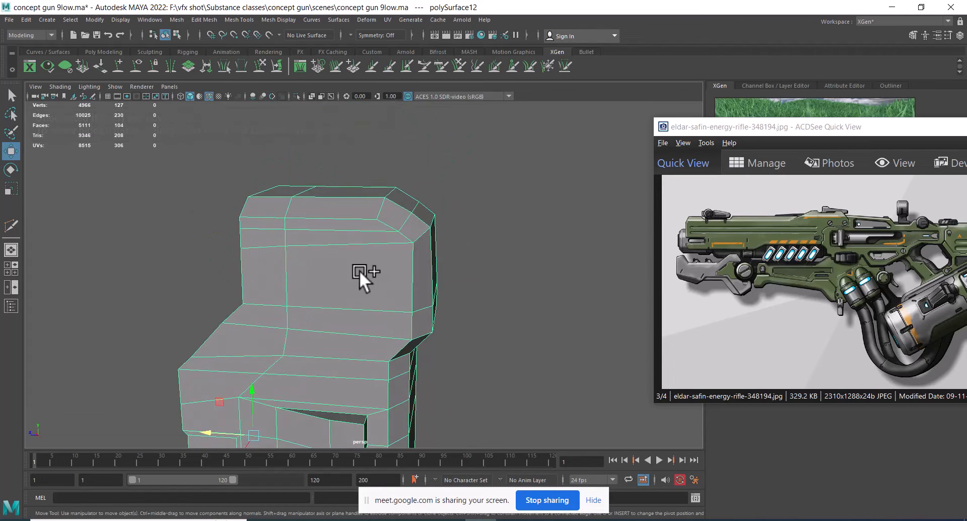
{"action": "right_click_drag", "start_coordinate": [358, 270], "coordinate": [360, 243], "text": "alt"}
{"action": "key", "text": "F10"}
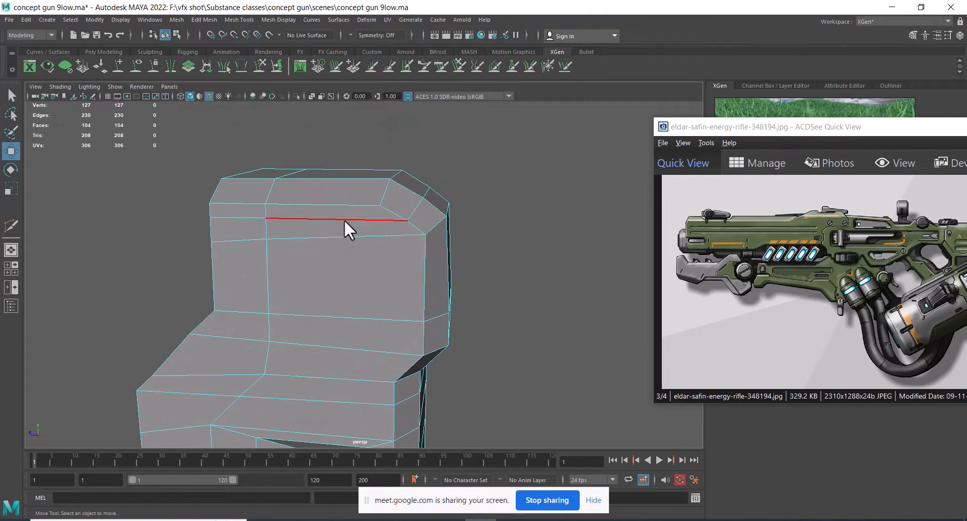
{"action": "left_click", "coordinate": [346, 221]}
{"action": "left_click_drag", "start_coordinate": [371, 257], "coordinate": [349, 235], "text": "alt"}
{"action": "left_click", "coordinate": [354, 233], "text": "shift"}
{"action": "left_click", "coordinate": [406, 232], "text": "shift"}
Bridge the two open border edges below the top of the stock's end piece to close the gap.
{"action": "left_click_drag", "start_coordinate": [402, 268], "coordinate": [335, 207], "text": "alt"}
{"action": "left_click", "coordinate": [333, 220]}
{"action": "left_click", "coordinate": [334, 221], "text": "shift"}
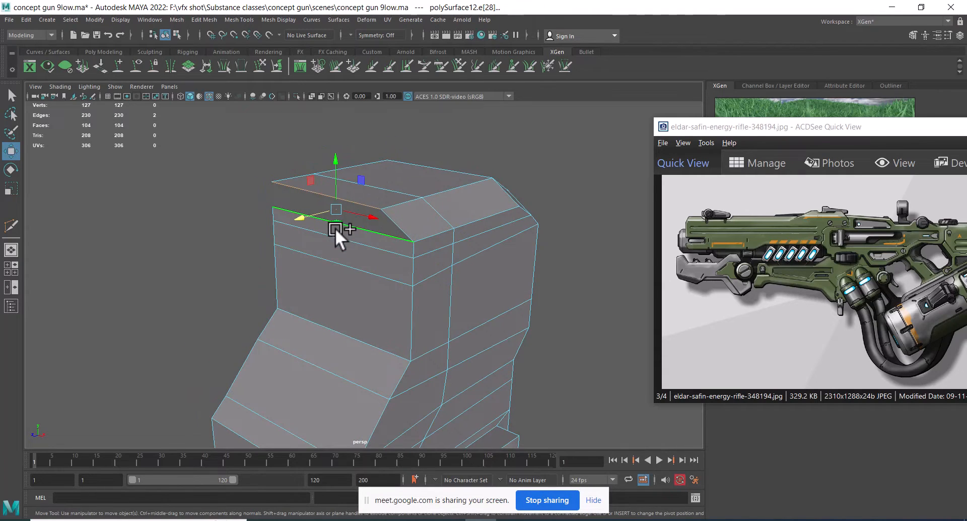
{"action": "left_click", "coordinate": [344, 221]}
{"action": "left_click", "coordinate": [349, 200], "text": "shift"}
{"action": "right_click_drag", "start_coordinate": [404, 176], "coordinate": [392, 300], "text": "shift"}
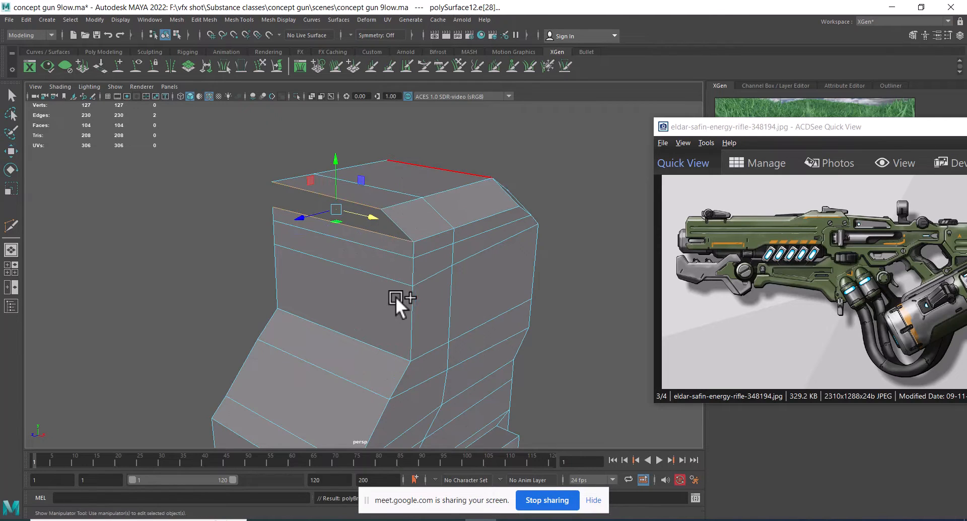
{"action": "left_click_drag", "start_coordinate": [397, 266], "coordinate": [384, 223], "text": "alt"}
{"action": "key", "text": "q"}
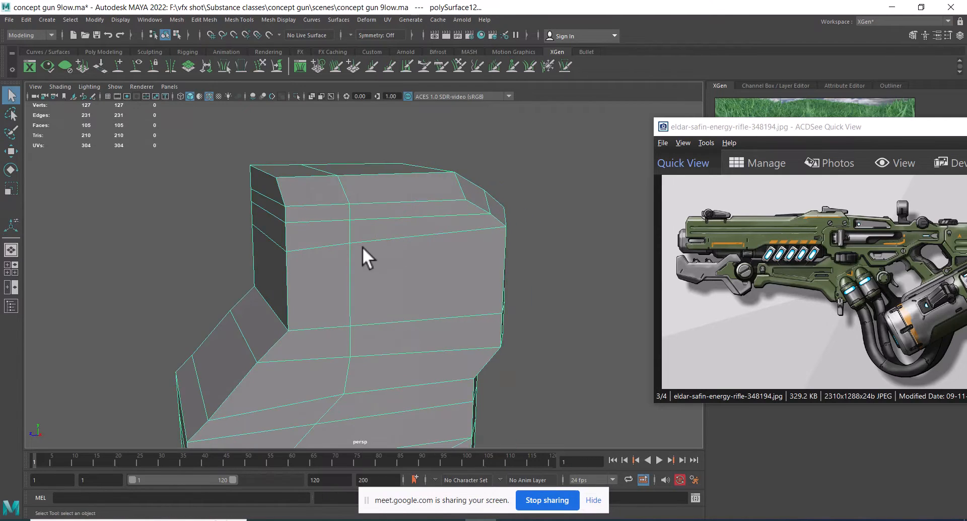
Delete the redundant horizontal edges across the upper block of the end piece.
{"action": "right_click_drag", "start_coordinate": [381, 221], "coordinate": [380, 204]}
{"action": "left_click", "coordinate": [380, 203]}
{"action": "double_click", "coordinate": [383, 216], "text": "shift"}
{"action": "mouse_move", "coordinate": [391, 237]}
{"action": "left_mouse_down", "text": "alt"}
{"action": "mouse_move", "coordinate": [304, 237]}
{"action": "mouse_move", "coordinate": [390, 243]}
{"action": "left_mouse_up", "text": "alt"}
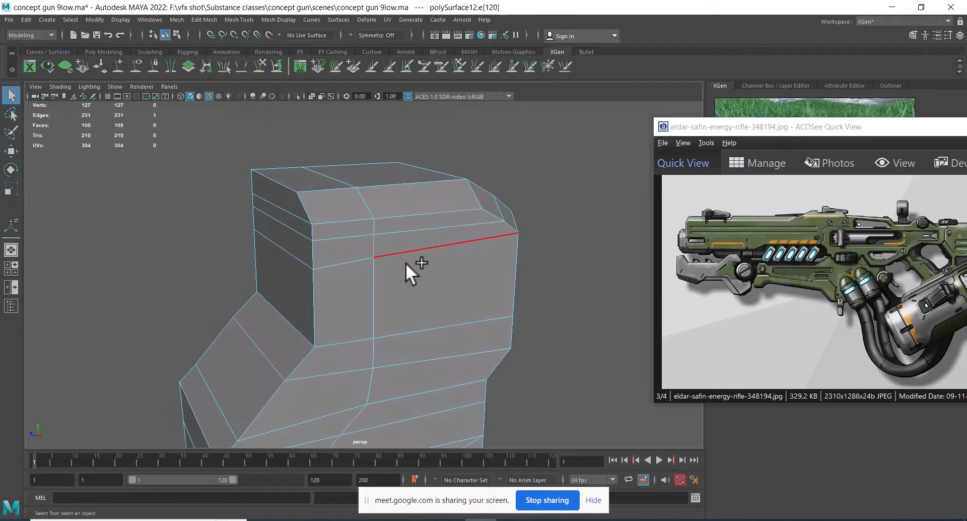
{"action": "right_click_drag", "start_coordinate": [373, 242], "coordinate": [302, 266], "text": "shift"}
{"action": "left_click_drag", "start_coordinate": [242, 174], "coordinate": [323, 237], "text": "alt"}
{"action": "left_click", "coordinate": [337, 242]}
{"action": "right_click_drag", "start_coordinate": [337, 242], "coordinate": [332, 257], "text": "shift"}
{"action": "left_click_drag", "start_coordinate": [333, 257], "coordinate": [348, 261], "text": "alt"}
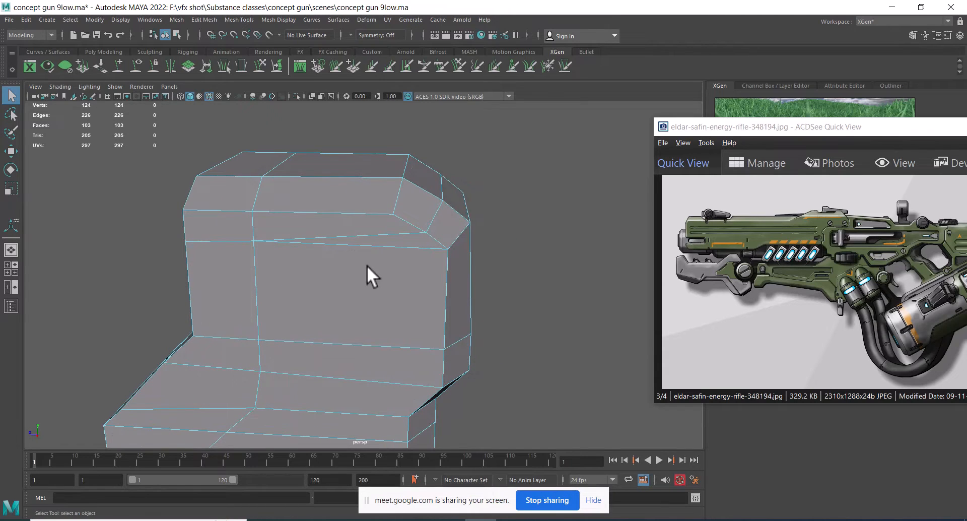
Select the horizontal edge loop where the upper block meets the slope, exclude its left part, and delete the rest.
{"action": "middle_click_drag", "start_coordinate": [366, 265], "coordinate": [398, 255], "text": "alt"}
{"action": "right_click_drag", "start_coordinate": [398, 270], "coordinate": [391, 228], "text": "alt"}
{"action": "middle_click_drag", "start_coordinate": [391, 227], "coordinate": [384, 194], "text": "alt"}
{"action": "right_click_drag", "start_coordinate": [384, 195], "coordinate": [397, 222], "text": "alt"}
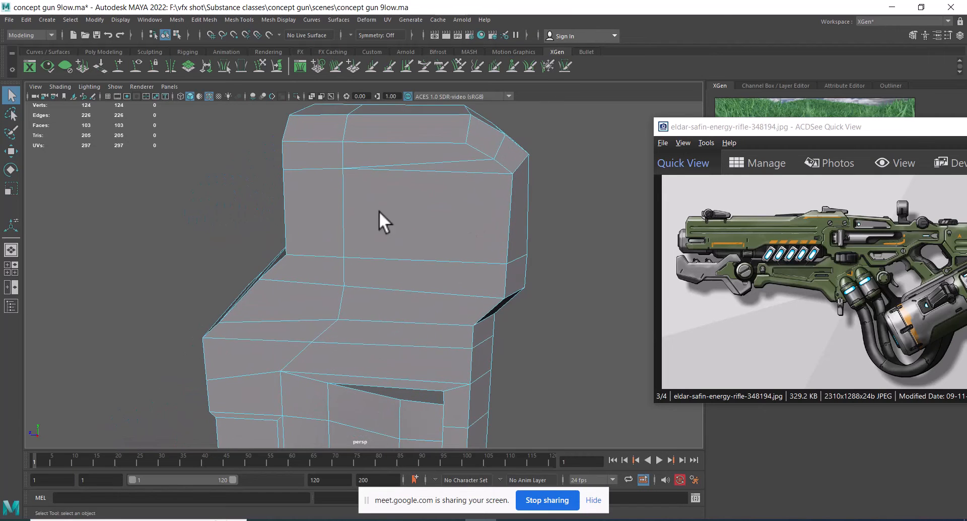
{"action": "middle_click_drag", "start_coordinate": [375, 252], "coordinate": [384, 204], "text": "alt"}
{"action": "right_click_drag", "start_coordinate": [385, 204], "coordinate": [382, 232], "text": "alt"}
{"action": "left_click_drag", "start_coordinate": [382, 231], "coordinate": [400, 222], "text": "alt"}
{"action": "middle_click_drag", "start_coordinate": [400, 223], "coordinate": [380, 272], "text": "alt"}
{"action": "left_click_drag", "start_coordinate": [404, 268], "coordinate": [264, 187], "text": "alt"}
{"action": "double_click", "coordinate": [409, 214]}
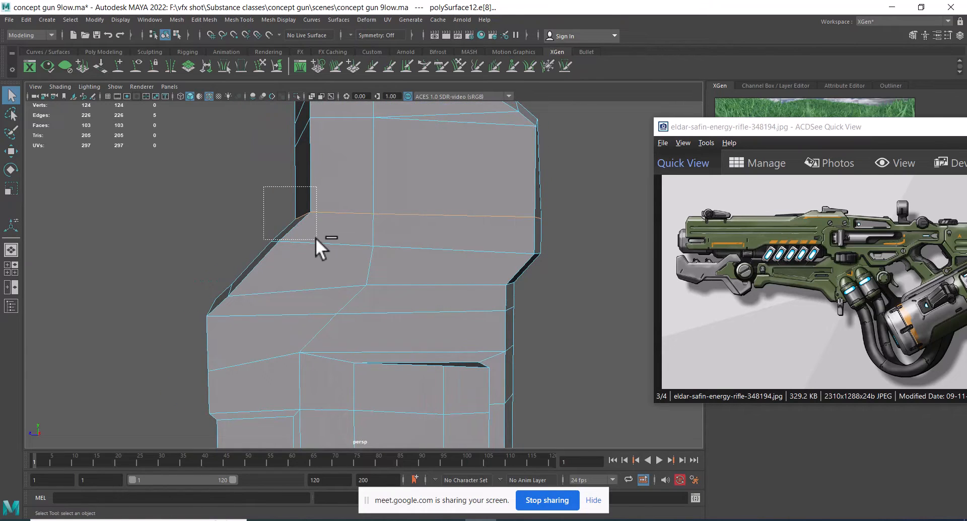
{"action": "right_click_drag", "start_coordinate": [458, 185], "coordinate": [430, 210], "text": "shift"}
{"action": "left_click_drag", "start_coordinate": [430, 211], "coordinate": [416, 257], "text": "alt"}
Merge the two central vertices at the junction of the upper block and the slope into one.
{"action": "key", "text": "space"}
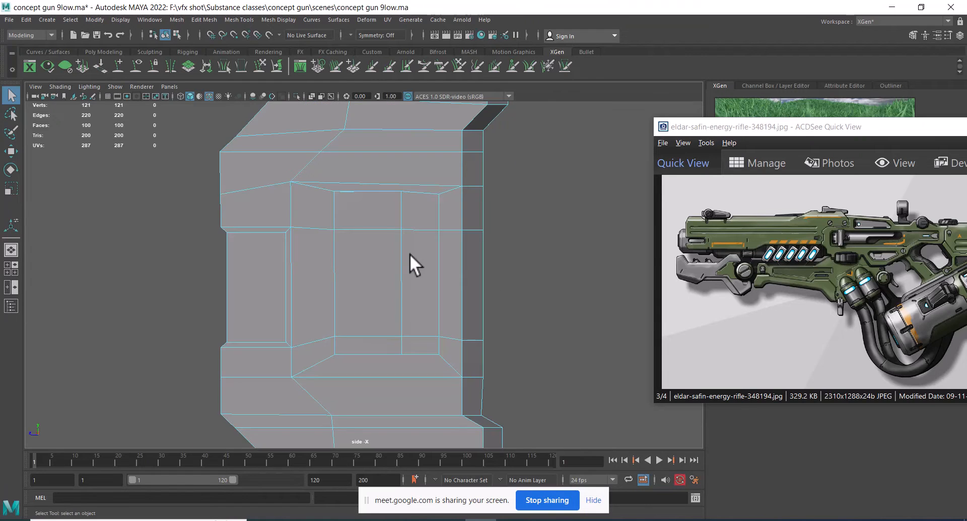
{"action": "right_click_drag", "start_coordinate": [410, 254], "coordinate": [393, 315], "text": "alt"}
{"action": "key", "text": "space"}
{"action": "left_click_drag", "start_coordinate": [387, 151], "coordinate": [358, 252]}
{"action": "right_click_drag", "start_coordinate": [359, 252], "coordinate": [373, 297], "text": "alt"}
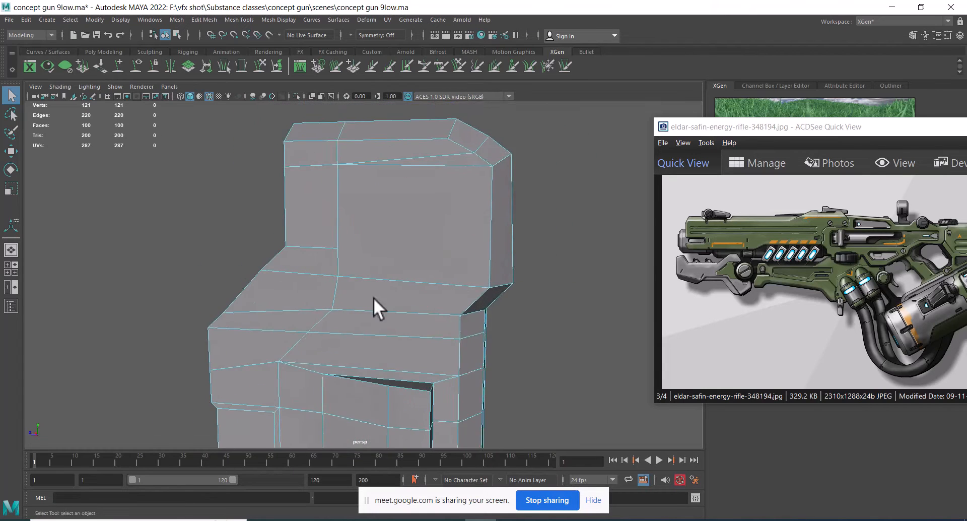
{"action": "left_click_drag", "start_coordinate": [373, 298], "coordinate": [395, 255], "text": "alt"}
{"action": "right_click_drag", "start_coordinate": [395, 254], "coordinate": [313, 237], "text": "alt"}
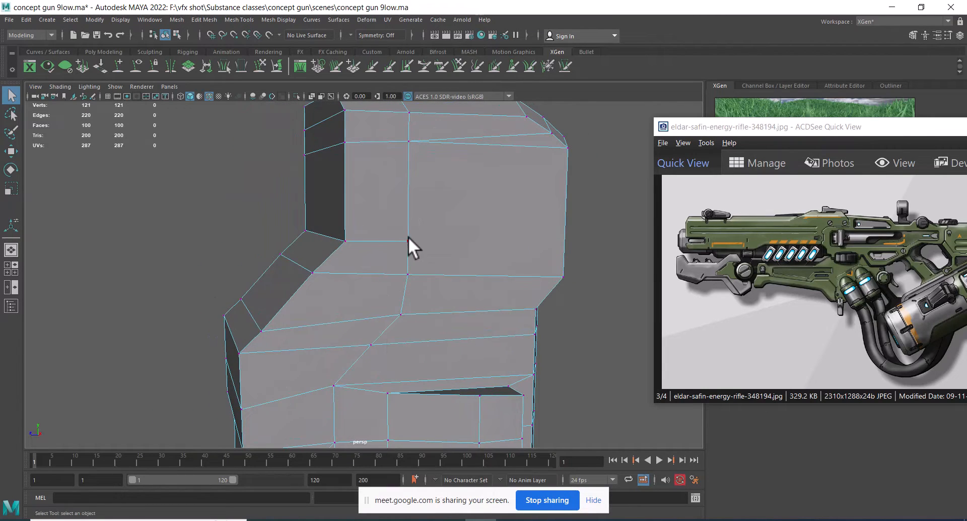
{"action": "left_click_drag", "start_coordinate": [408, 237], "coordinate": [439, 252], "text": "alt"}
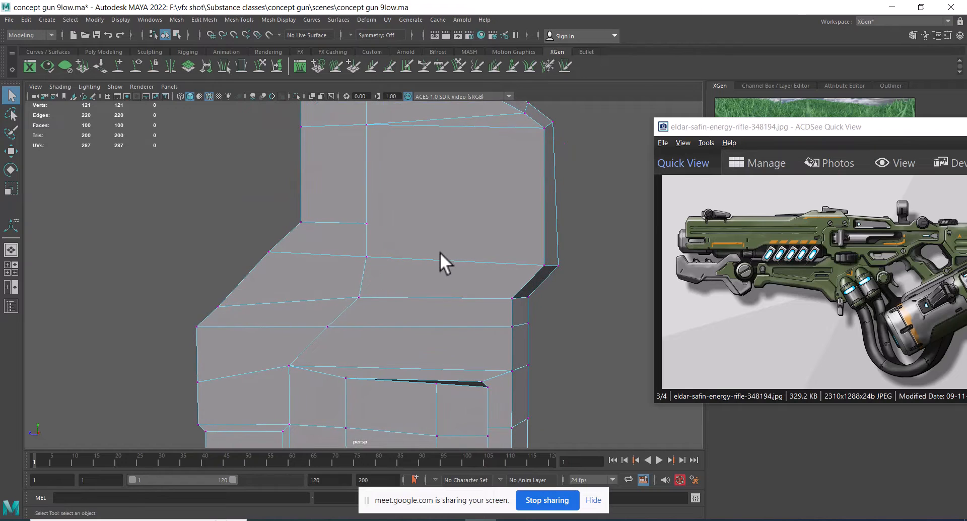
{"action": "left_click", "coordinate": [369, 241]}
{"action": "right_click_drag", "start_coordinate": [422, 231], "coordinate": [411, 126], "text": "shift"}
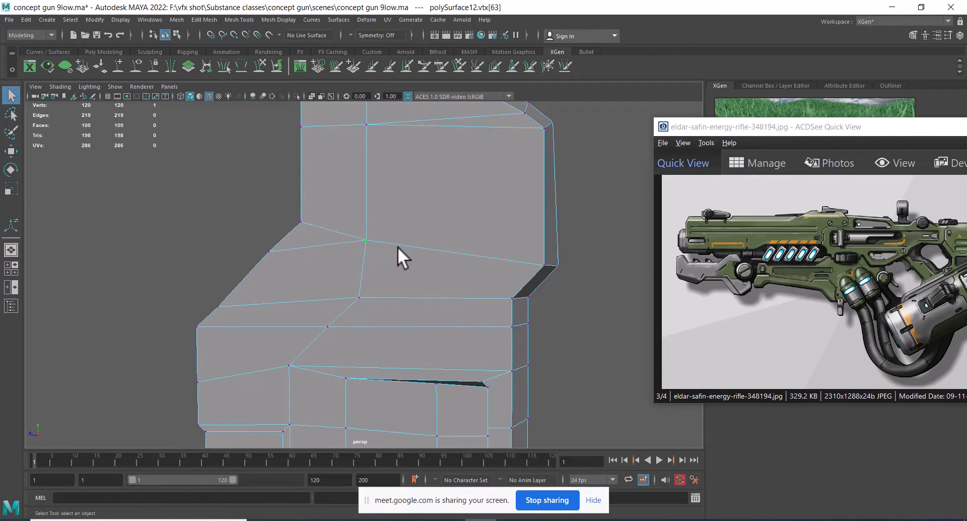
Delete the leftover edges left of the centre line on the slope and on the upper block.
{"action": "right_click_drag", "start_coordinate": [395, 249], "coordinate": [378, 216]}
{"action": "double_click", "coordinate": [323, 246]}
{"action": "left_click_drag", "start_coordinate": [361, 276], "coordinate": [428, 243], "text": "alt"}
{"action": "right_click_drag", "start_coordinate": [428, 242], "coordinate": [276, 297], "text": "shift"}
{"action": "left_click_drag", "start_coordinate": [276, 298], "coordinate": [321, 233], "text": "alt"}
{"action": "mouse_move", "coordinate": [376, 202]}
{"action": "left_mouse_down", "text": "alt"}
{"action": "mouse_move", "coordinate": [363, 253]}
{"action": "mouse_move", "coordinate": [417, 254]}
{"action": "mouse_move", "coordinate": [371, 251]}
{"action": "mouse_move", "coordinate": [362, 212]}
{"action": "mouse_move", "coordinate": [378, 189]}
{"action": "left_mouse_up", "text": "alt"}
{"action": "left_click", "coordinate": [359, 192]}
{"action": "key", "text": "ctrl+Delete"}
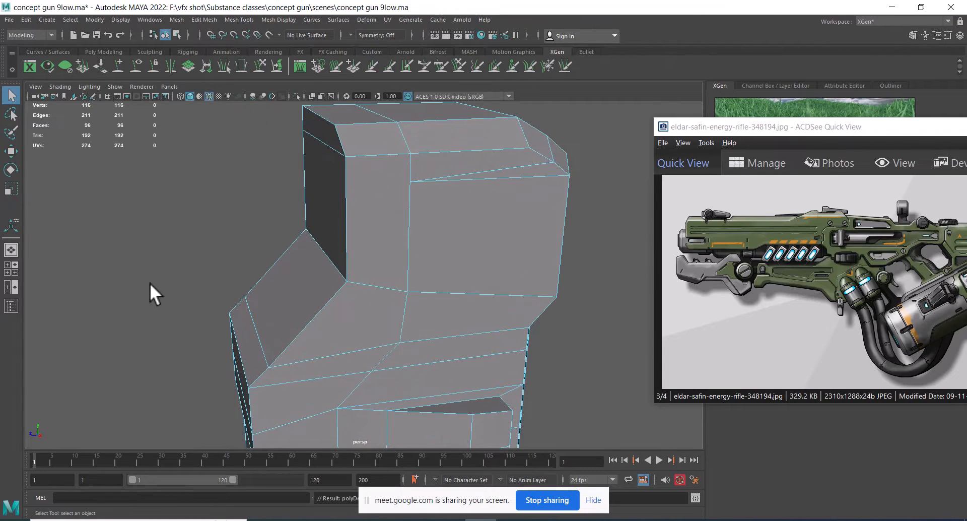
Snap the upper block's central vertex down onto the junction vertex and merge the two.
{"action": "left_click_drag", "start_coordinate": [151, 290], "coordinate": [428, 175], "text": "alt"}
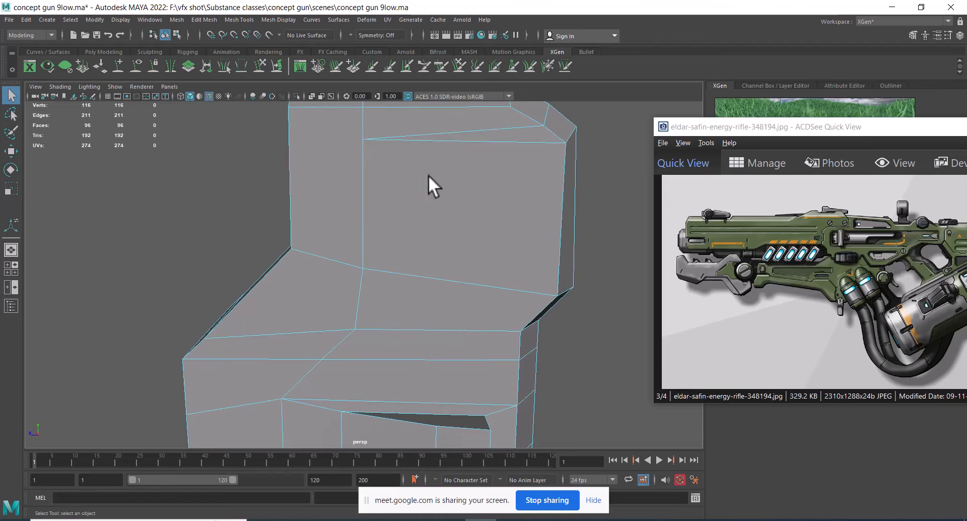
{"action": "left_click", "coordinate": [367, 141]}
{"action": "key", "text": "w"}
{"action": "right_click_drag", "start_coordinate": [430, 179], "coordinate": [395, 172], "text": "alt"}
{"action": "middle_click_drag", "start_coordinate": [394, 172], "coordinate": [396, 198], "text": "alt"}
{"action": "left_click_drag", "start_coordinate": [396, 198], "coordinate": [407, 209], "text": "alt"}
{"action": "right_click_drag", "start_coordinate": [407, 209], "coordinate": [389, 250], "text": "alt"}
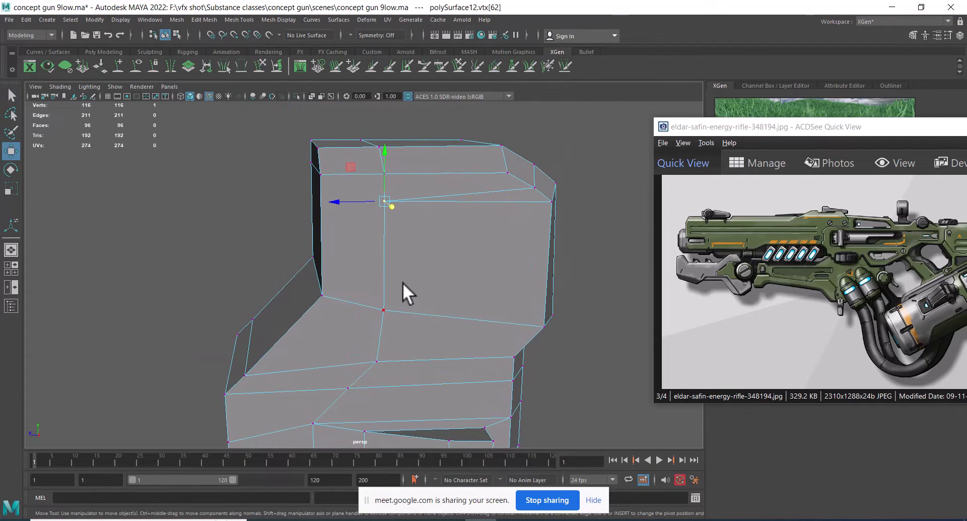
{"action": "key", "text": "v"}
{"action": "middle_click_drag", "start_coordinate": [400, 312], "coordinate": [379, 293]}
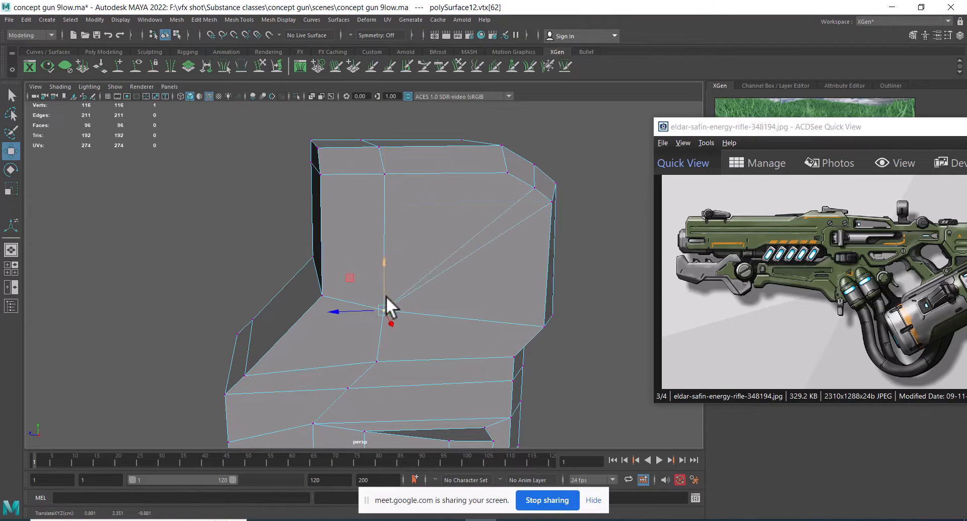
{"action": "left_click_drag", "start_coordinate": [385, 296], "coordinate": [407, 306], "text": "alt"}
{"action": "key", "text": "ctrl+shift+m"}
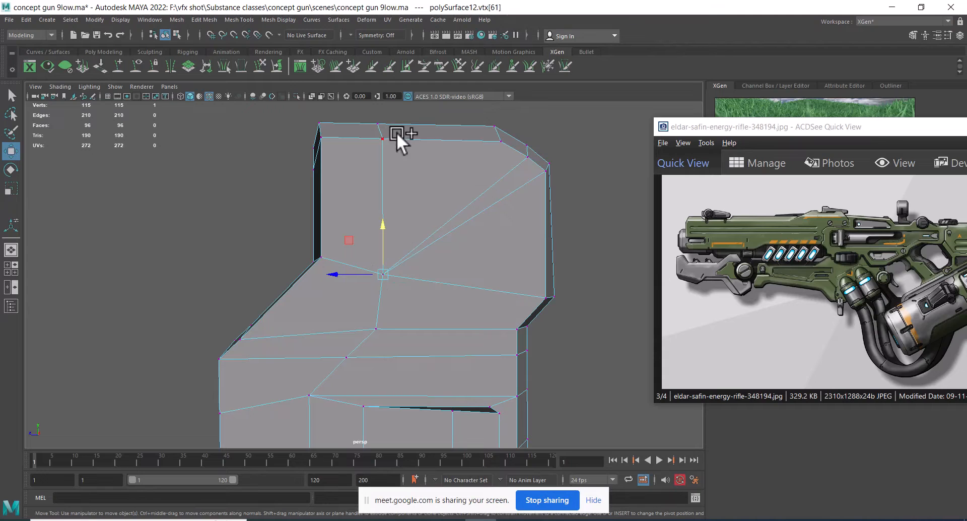
Merge the two neighbouring vertices at the foot of the slope in wireframe display, and return to shaded display.
{"action": "left_click_drag", "start_coordinate": [397, 132], "coordinate": [385, 200], "text": "alt"}
{"action": "key", "text": "4"}
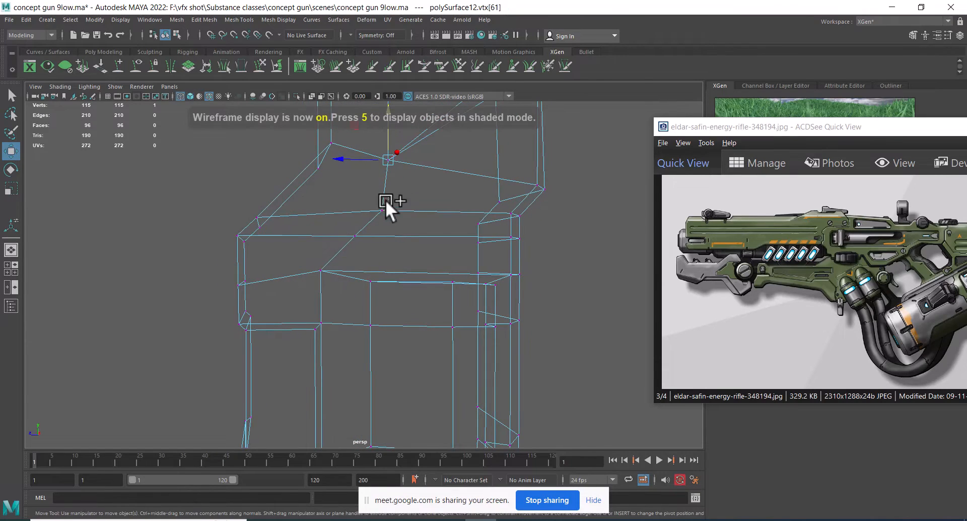
{"action": "right_click_drag", "start_coordinate": [346, 241], "coordinate": [361, 164], "text": "shift"}
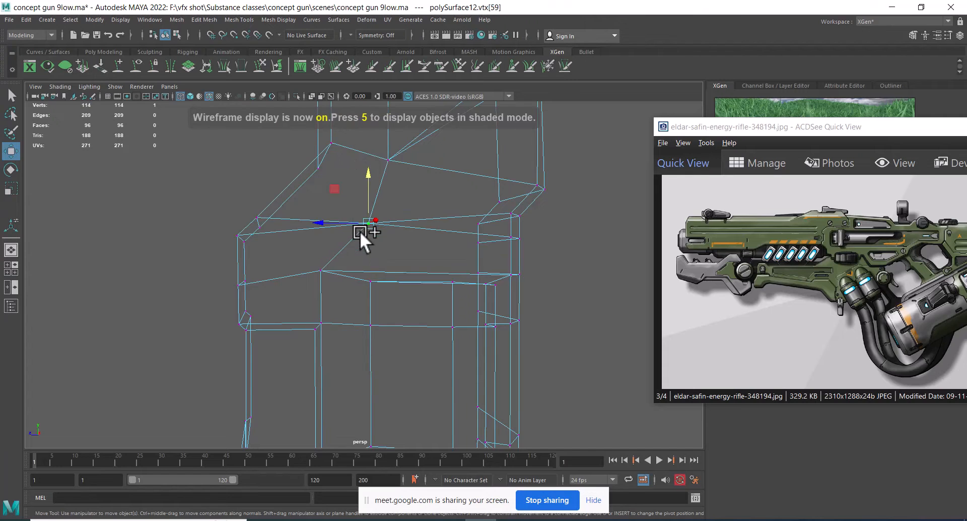
{"action": "key", "text": "5"}
{"action": "left_click_drag", "start_coordinate": [359, 227], "coordinate": [395, 262], "text": "alt"}
Delete the upper of the two edges running left from the merged vertex at the slope's foot.
{"action": "key", "text": "F10"}
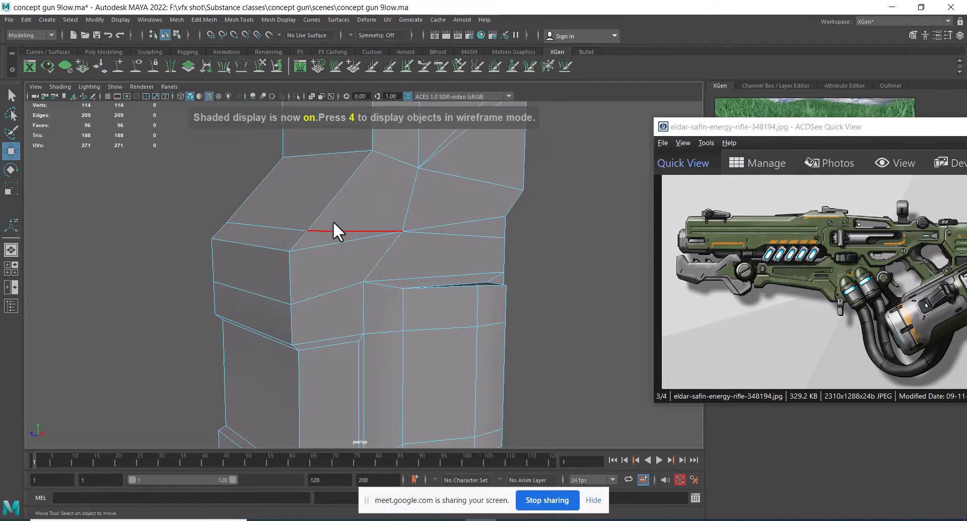
{"action": "left_click", "coordinate": [332, 224]}
{"action": "right_click_drag", "start_coordinate": [403, 227], "coordinate": [485, 253], "text": "shift"}
{"action": "left_click_drag", "start_coordinate": [485, 252], "coordinate": [396, 238], "text": "alt"}
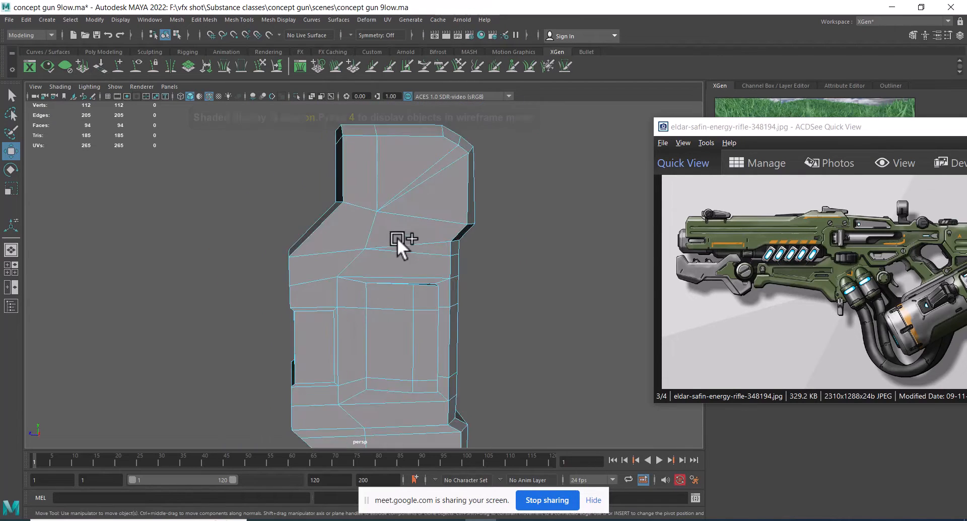
Delete the extra edges running from the merged vertex around the right side of the body, above the recess.
{"action": "middle_click_drag", "start_coordinate": [389, 276], "coordinate": [383, 238], "text": "alt"}
{"action": "scroll", "coordinate": [382, 239], "scroll_direction": "up", "scroll_amount": 3}
{"action": "left_click_drag", "start_coordinate": [382, 238], "coordinate": [370, 275], "text": "alt"}
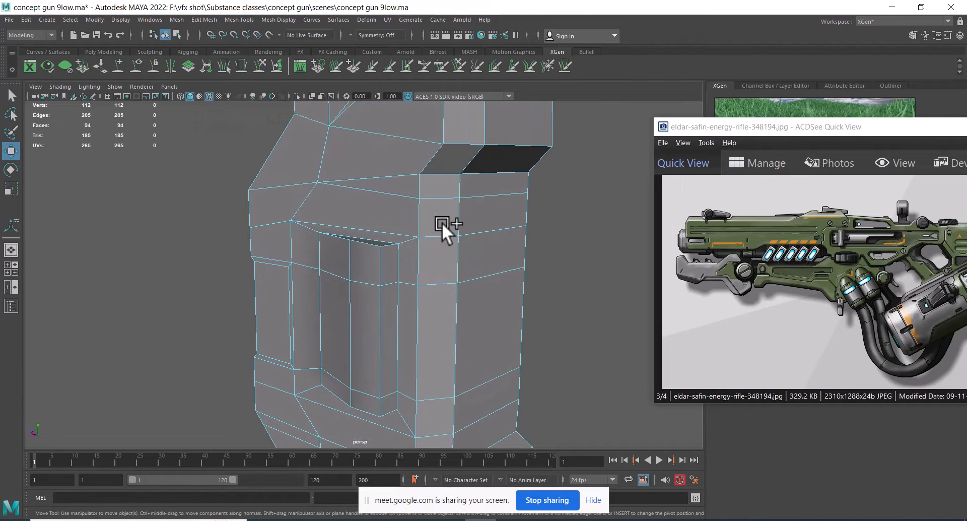
{"action": "mouse_move", "coordinate": [443, 222]}
{"action": "left_mouse_down", "text": "alt"}
{"action": "mouse_move", "coordinate": [436, 190]}
{"action": "mouse_move", "coordinate": [477, 196]}
{"action": "mouse_move", "coordinate": [452, 217]}
{"action": "left_mouse_up", "text": "alt"}
{"action": "double_click", "coordinate": [478, 196]}
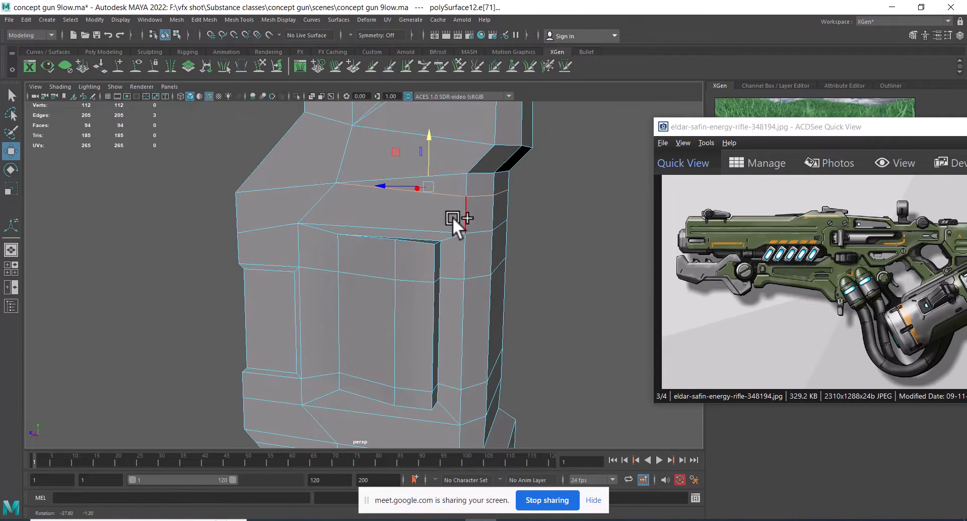
{"action": "right_click_drag", "start_coordinate": [464, 174], "coordinate": [175, 231], "text": "shift"}
{"action": "scroll", "coordinate": [388, 225], "scroll_direction": "up", "scroll_amount": 1}
{"action": "left_click_drag", "start_coordinate": [433, 216], "coordinate": [339, 277], "text": "alt"}
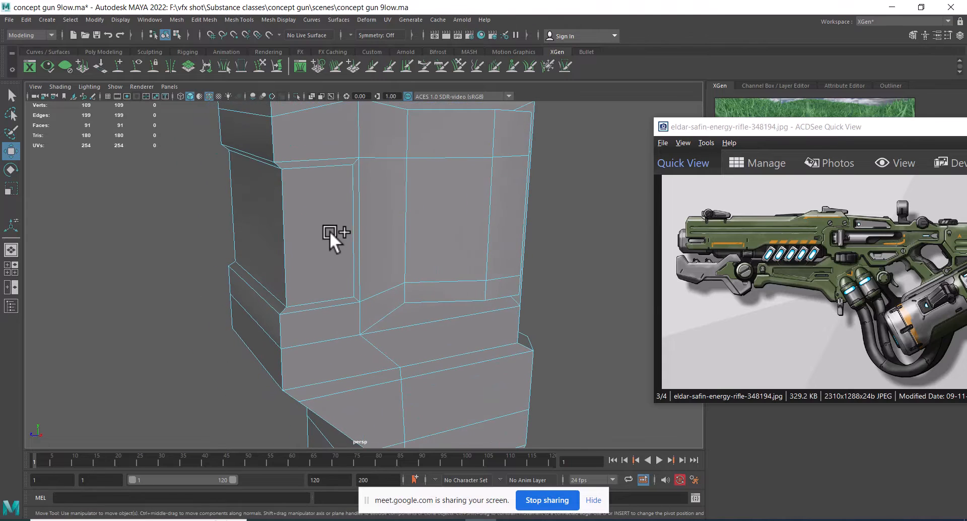
Delete the horizontal edges running left from the recess's upper corner around the side.
{"action": "left_click_drag", "start_coordinate": [329, 231], "coordinate": [306, 225], "text": "alt"}
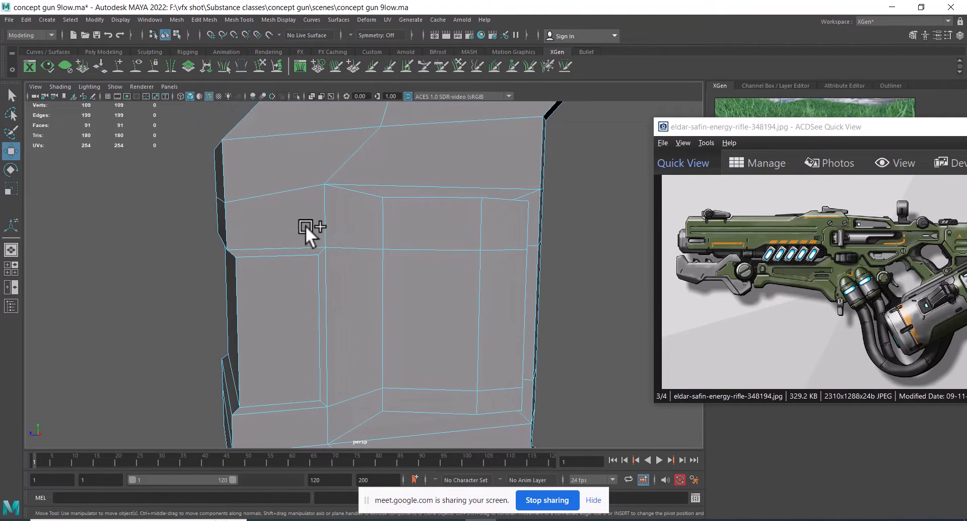
{"action": "double_click", "coordinate": [280, 190]}
{"action": "left_click_drag", "start_coordinate": [281, 191], "coordinate": [319, 228], "text": "alt"}
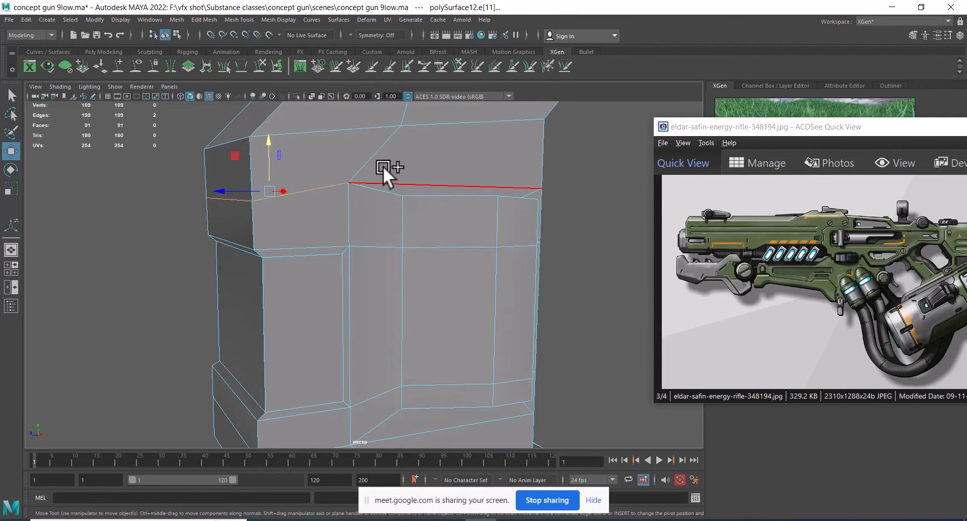
{"action": "right_click_drag", "start_coordinate": [385, 164], "coordinate": [3, 402], "text": "shift"}
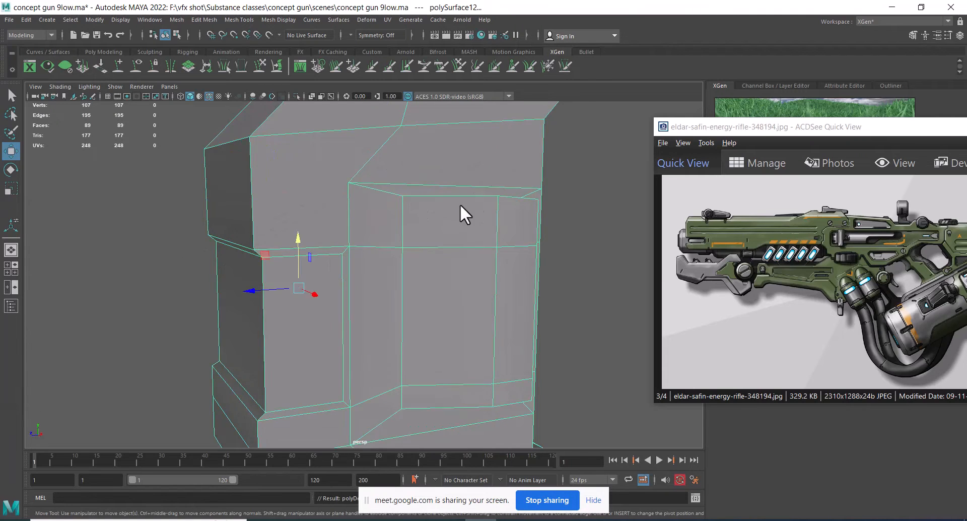
Cut a new edge with Multi-Cut between the recess's upper-left outer corner and the outer corner at the slope's foot.
{"action": "left_click_drag", "start_coordinate": [460, 204], "coordinate": [407, 216], "text": "alt"}
{"action": "right_click_drag", "start_coordinate": [413, 201], "coordinate": [339, 205], "text": "shift"}
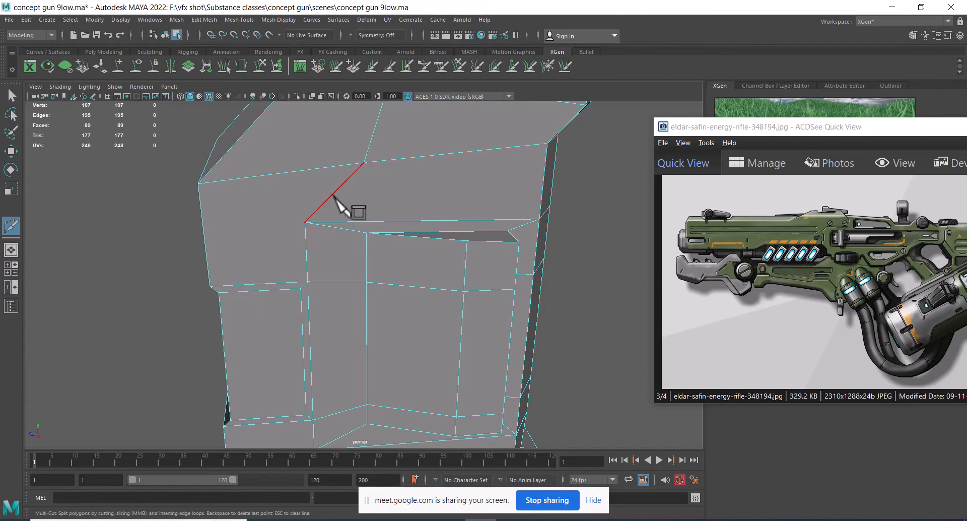
{"action": "left_click", "coordinate": [306, 223]}
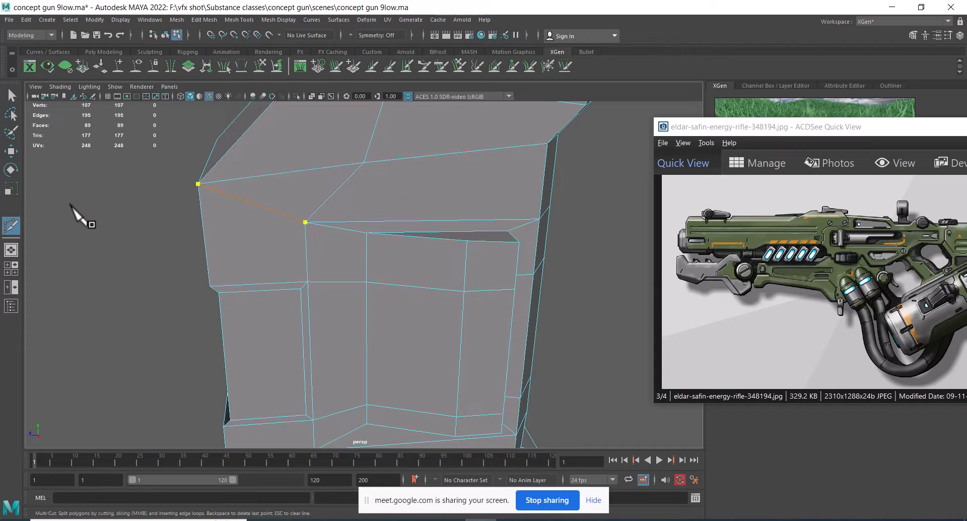
{"action": "key", "text": "w"}
Delete the two horizontal edge loops crossing the recess near its upper and lower ends.
{"action": "left_click_drag", "start_coordinate": [259, 281], "coordinate": [430, 259], "text": "alt"}
{"action": "double_click", "coordinate": [512, 196]}
{"action": "left_click_drag", "start_coordinate": [374, 235], "coordinate": [399, 227], "text": "alt"}
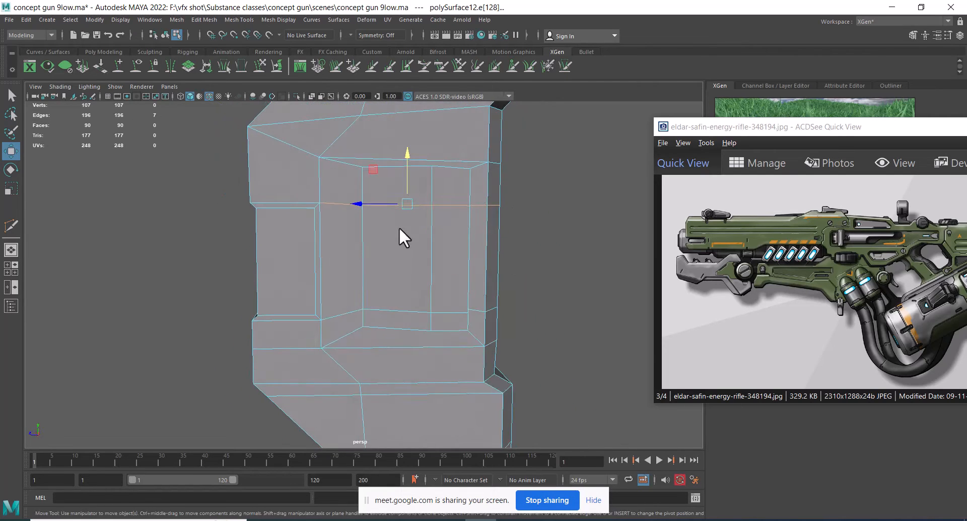
{"action": "double_click", "coordinate": [401, 308]}
{"action": "key", "text": "ctrl+Delete"}
Cut two edges with Multi-Cut linking the small side panel's corners to the recess's upper and lower inner corners.
{"action": "left_click_drag", "start_coordinate": [321, 328], "coordinate": [376, 283], "text": "alt"}
{"action": "right_click_drag", "start_coordinate": [391, 264], "coordinate": [424, 219]}
{"action": "left_click_drag", "start_coordinate": [424, 220], "coordinate": [380, 206], "text": "alt"}
{"action": "mouse_move", "coordinate": [380, 206]}
{"action": "right_mouse_down", "text": "alt"}
{"action": "mouse_move", "coordinate": [435, 196]}
{"action": "mouse_move", "coordinate": [373, 198]}
{"action": "right_mouse_up", "text": "alt"}
{"action": "left_click", "coordinate": [330, 211]}
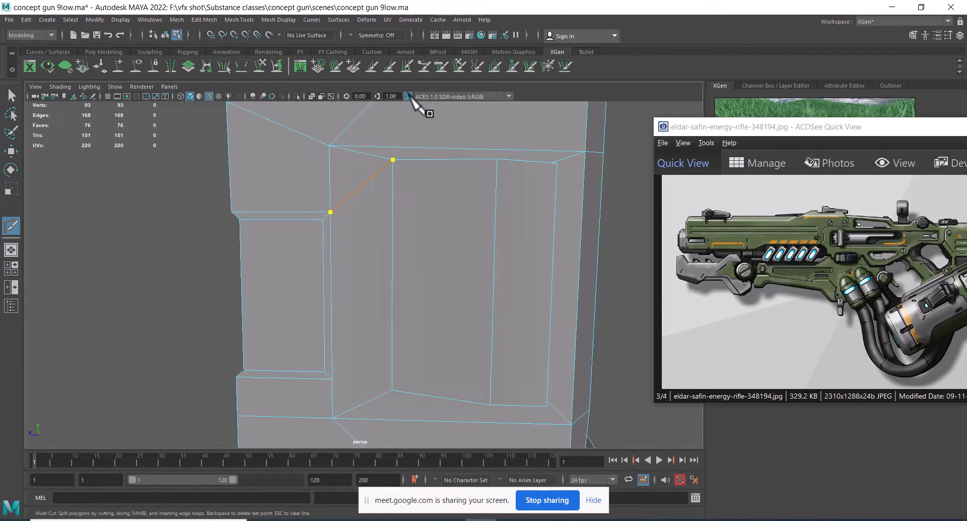
{"action": "key", "text": "Return"}
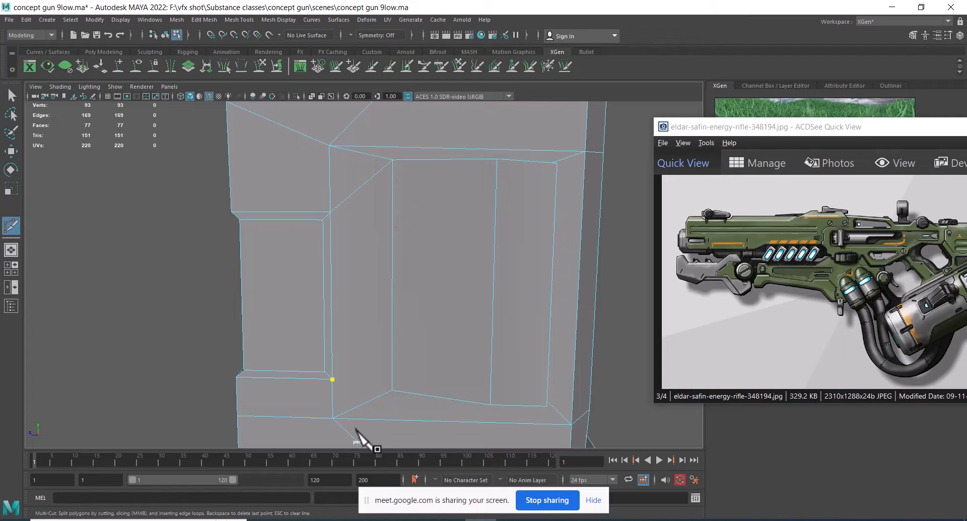
{"action": "right_click_drag", "start_coordinate": [430, 395], "coordinate": [432, 369], "text": "alt"}
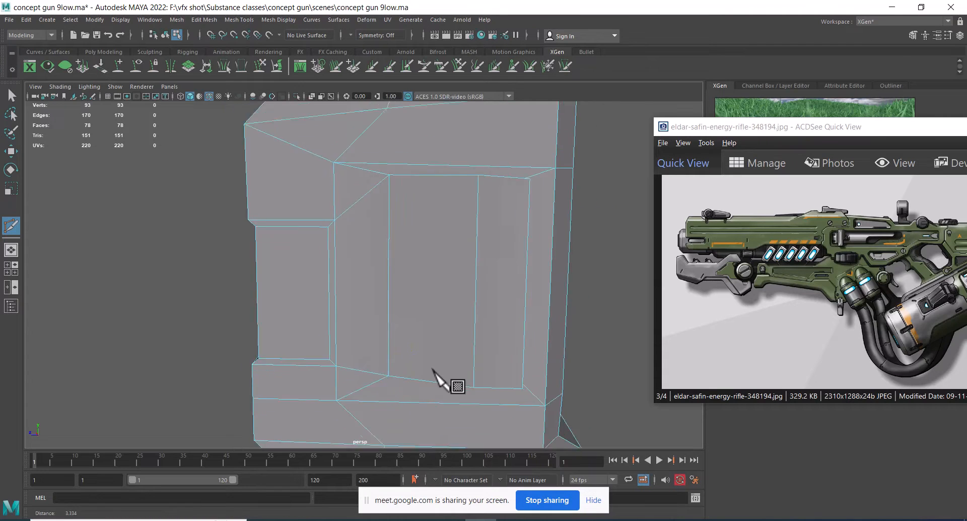
{"action": "middle_click_drag", "start_coordinate": [432, 369], "coordinate": [410, 313], "text": "alt"}
{"action": "key", "text": "w"}
Delete the horizontal edges running left from the recess's lower outer corner around the side.
{"action": "left_click_drag", "start_coordinate": [350, 316], "coordinate": [352, 315], "text": "alt"}
{"action": "right_click_drag", "start_coordinate": [352, 315], "coordinate": [382, 290], "text": "alt"}
{"action": "mouse_move", "coordinate": [382, 290]}
{"action": "left_mouse_down", "text": "alt"}
{"action": "mouse_move", "coordinate": [434, 296]}
{"action": "mouse_move", "coordinate": [309, 298]}
{"action": "mouse_move", "coordinate": [306, 286]}
{"action": "mouse_move", "coordinate": [385, 288]}
{"action": "left_mouse_up", "text": "alt"}
{"action": "double_click", "coordinate": [289, 274]}
{"action": "right_click_drag", "start_coordinate": [416, 238], "coordinate": [294, 306], "text": "shift"}
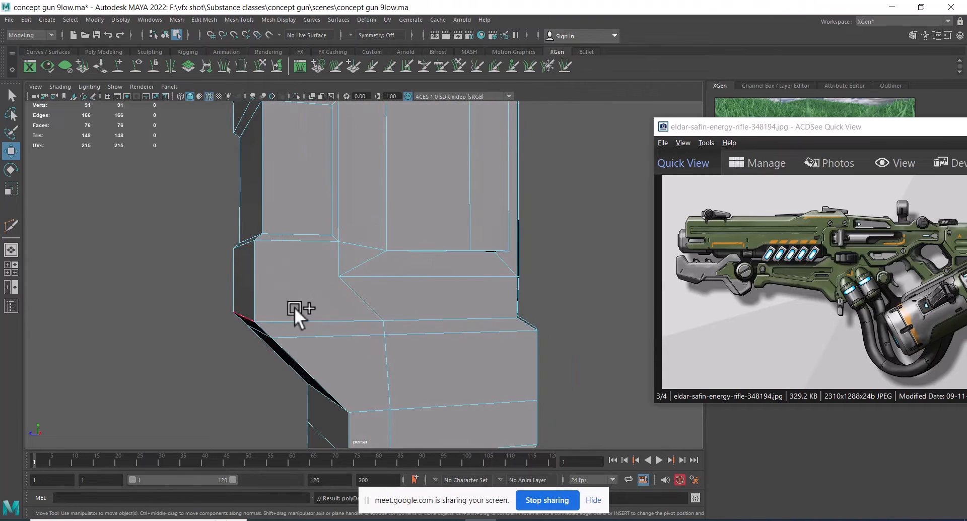
Try to delete the two side edges beside the recess's lower-right corner, and undo the deletion.
{"action": "left_click_drag", "start_coordinate": [295, 307], "coordinate": [467, 262], "text": "alt"}
{"action": "double_click", "coordinate": [478, 279]}
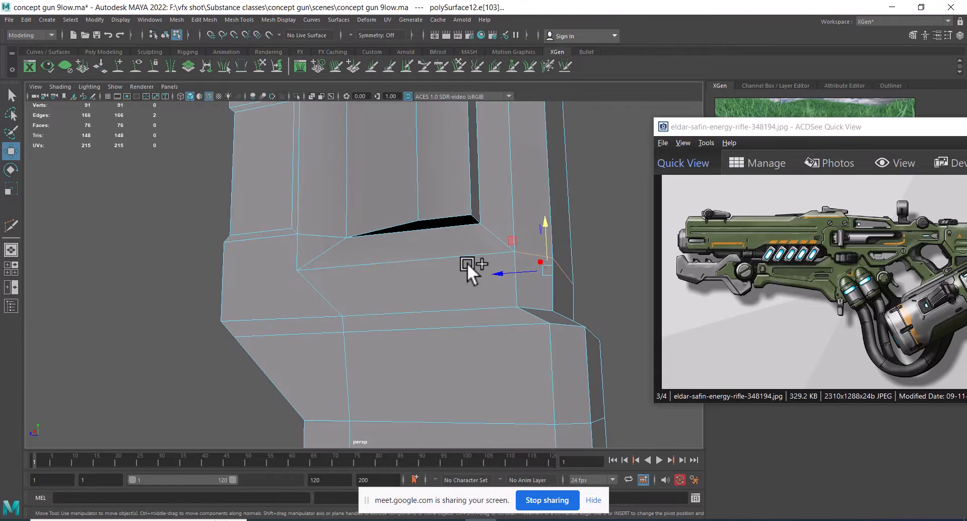
{"action": "right_click_drag", "start_coordinate": [467, 262], "coordinate": [334, 282], "text": "shift"}
{"action": "left_click_drag", "start_coordinate": [439, 229], "coordinate": [492, 271], "text": "alt"}
{"action": "key", "text": "ctrl+z"}
Examine the end piece's topology in the side view and compare it with the rifle reference image.
{"action": "right_click_drag", "start_coordinate": [493, 271], "coordinate": [401, 264], "text": "alt"}
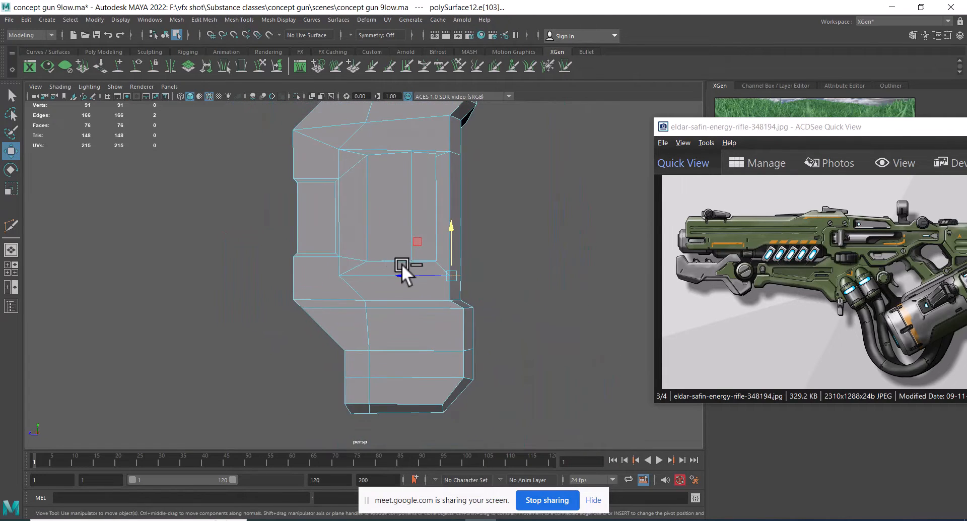
{"action": "left_click_drag", "start_coordinate": [401, 264], "coordinate": [455, 263], "text": "alt"}
{"action": "key", "text": "space"}
{"action": "left_click", "coordinate": [883, 259]}
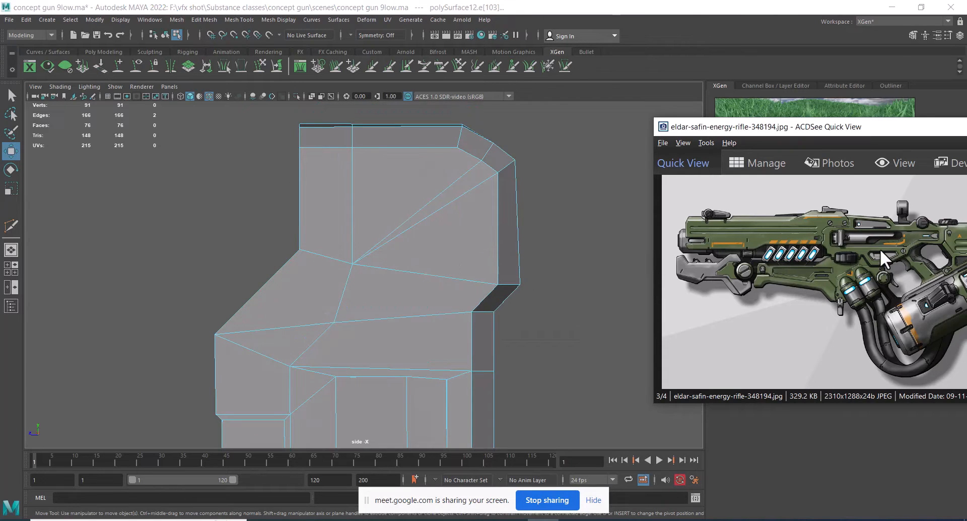
{"action": "middle_click_drag", "start_coordinate": [547, 315], "coordinate": [498, 171], "text": "alt"}
{"action": "mouse_move", "coordinate": [512, 317]}
{"action": "middle_mouse_down", "text": "alt"}
{"action": "mouse_move", "coordinate": [506, 219]}
{"action": "mouse_move", "coordinate": [521, 312]}
{"action": "middle_mouse_up", "text": "alt"}
{"action": "left_click", "coordinate": [815, 237]}
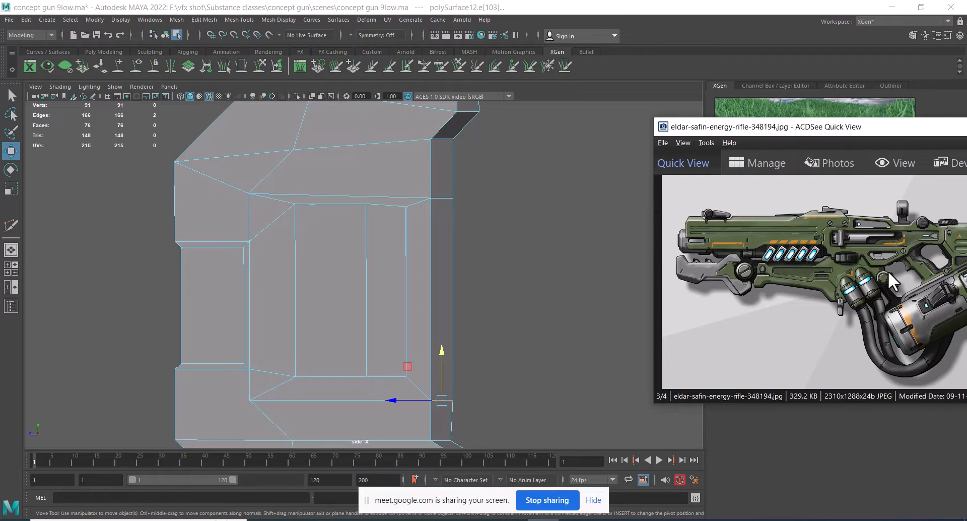
Delete the short side edges running outward from the recess's lower and upper outer corners and around the side.
{"action": "left_click_drag", "start_coordinate": [887, 133], "coordinate": [804, 129]}
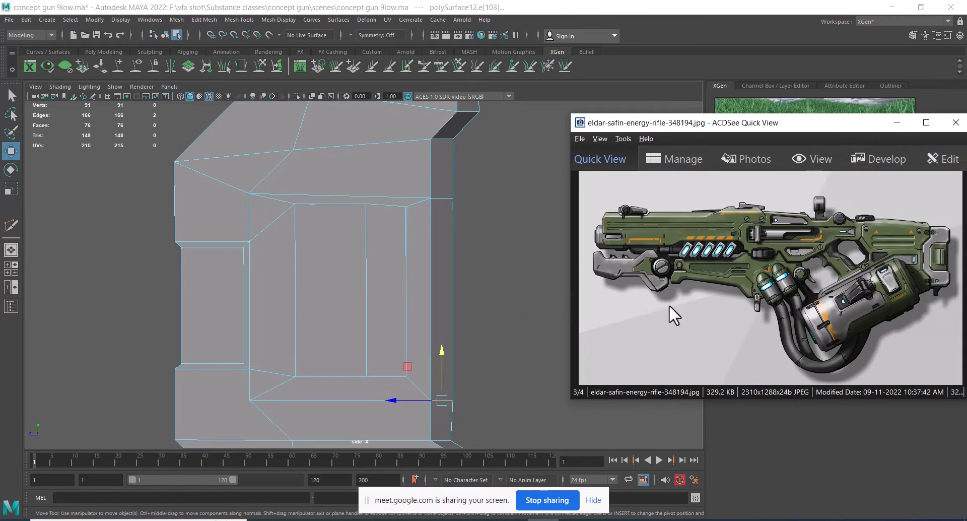
{"action": "middle_click_drag", "start_coordinate": [505, 312], "coordinate": [494, 211], "text": "alt"}
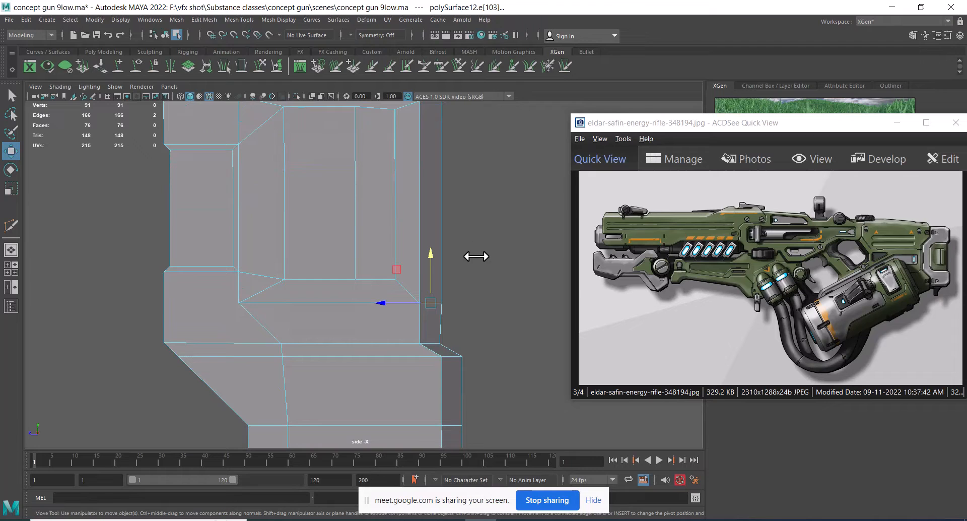
{"action": "key", "text": "space"}
{"action": "left_click_drag", "start_coordinate": [476, 276], "coordinate": [443, 283]}
{"action": "key", "text": "Delete"}
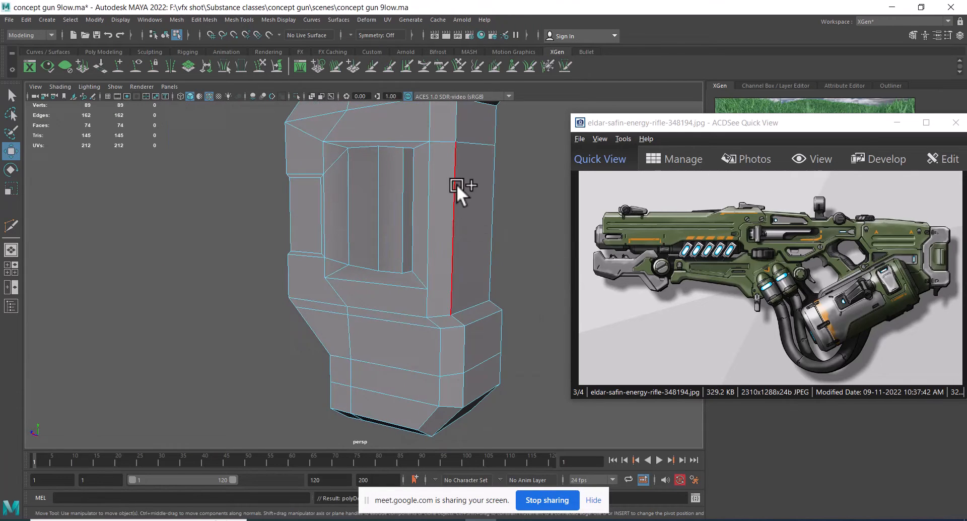
{"action": "double_click", "coordinate": [441, 136]}
{"action": "right_click_drag", "start_coordinate": [479, 179], "coordinate": [436, 198], "text": "shift"}
Snap the recess frame's upper and lower outer corner vertices onto the body corner vertices directly above and below them.
{"action": "scroll", "coordinate": [448, 197], "scroll_direction": "up", "scroll_amount": 2}
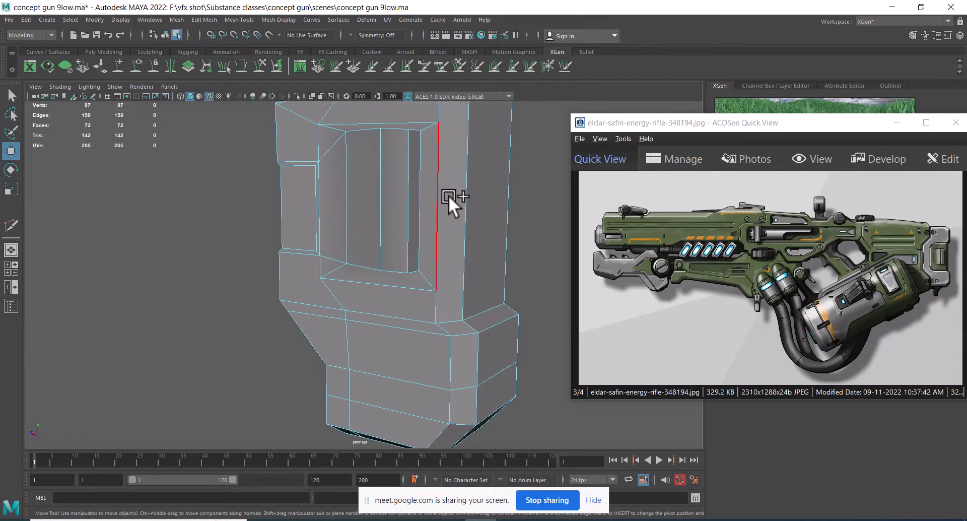
{"action": "left_click_drag", "start_coordinate": [395, 165], "coordinate": [419, 303], "text": "alt"}
{"action": "left_click", "coordinate": [442, 248]}
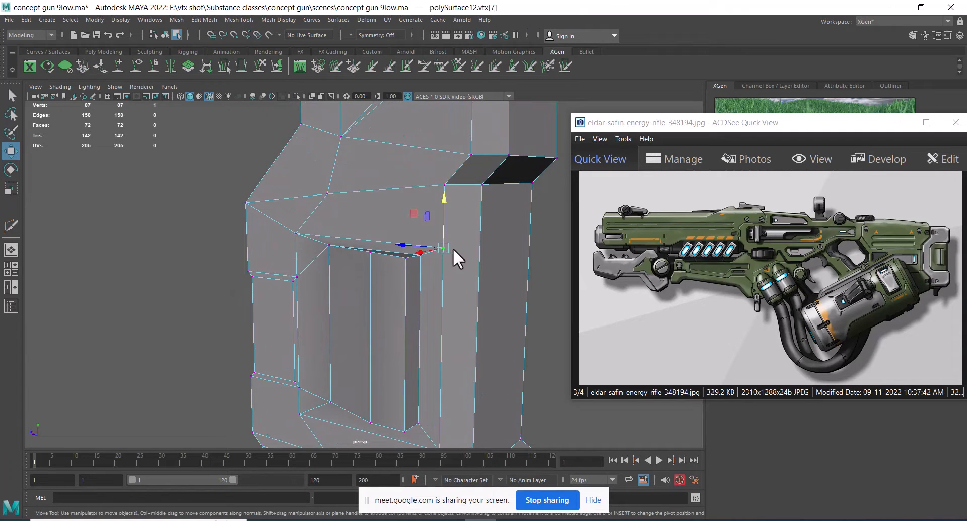
{"action": "key", "text": "v"}
{"action": "middle_click_drag", "start_coordinate": [443, 189], "coordinate": [454, 210]}
{"action": "left_click_drag", "start_coordinate": [466, 317], "coordinate": [442, 304], "text": "alt"}
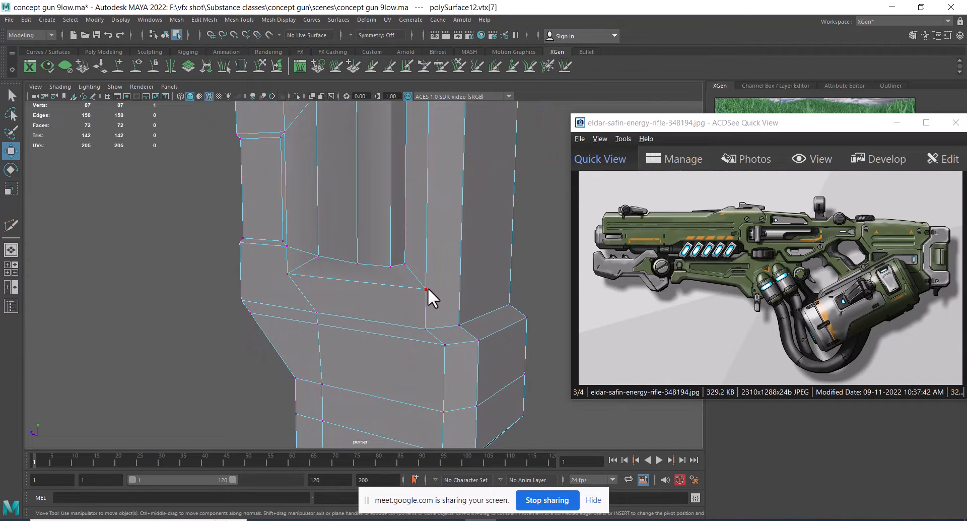
{"action": "key", "text": "v"}
{"action": "middle_click_drag", "start_coordinate": [427, 330], "coordinate": [425, 330]}
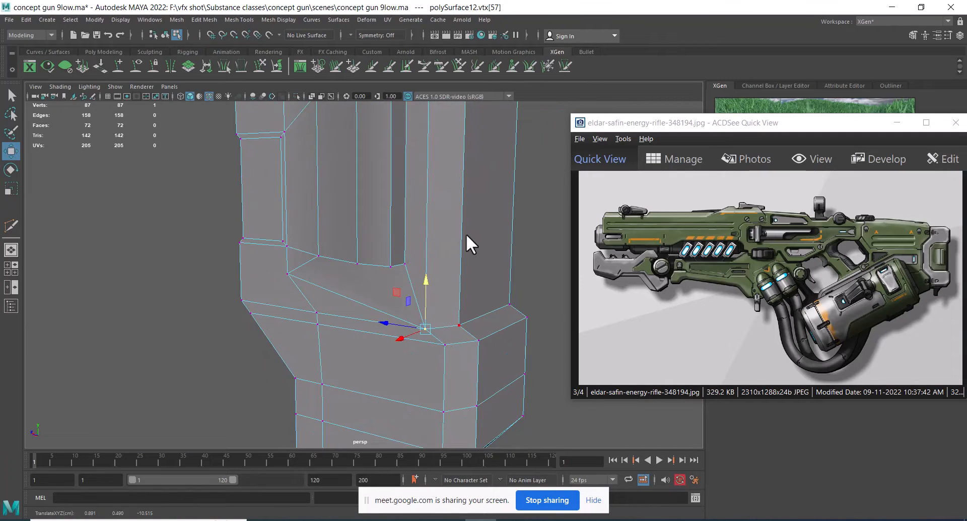
Merge the overlapping vertices at the snapped upper and lower outer corners of the recess.
{"action": "left_click_drag", "start_coordinate": [466, 234], "coordinate": [454, 312], "text": "alt"}
{"action": "scroll", "coordinate": [454, 312], "scroll_direction": "up", "scroll_amount": 1}
{"action": "key", "text": "4"}
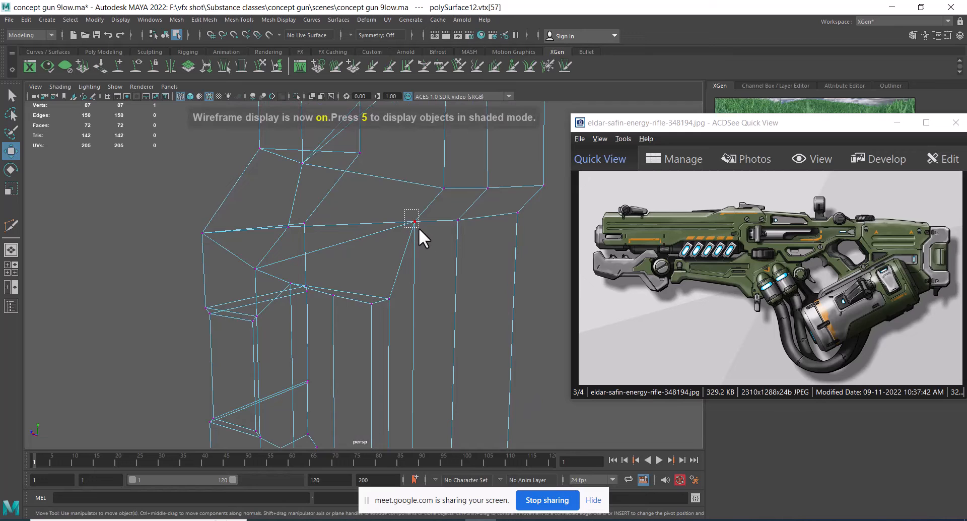
{"action": "right_click_drag", "start_coordinate": [428, 228], "coordinate": [430, 124], "text": "shift"}
{"action": "left_click_drag", "start_coordinate": [433, 126], "coordinate": [482, 280], "text": "alt"}
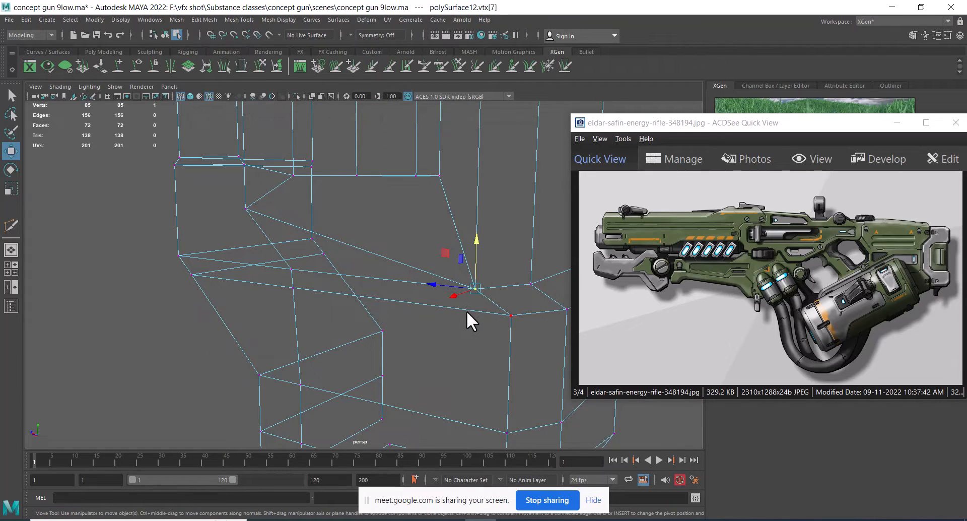
{"action": "key", "text": "5"}
Collapse the short vertical edge on the centre line between the two horizontal edges below the recess.
{"action": "mouse_move", "coordinate": [471, 361]}
{"action": "left_mouse_down", "text": "alt"}
{"action": "mouse_move", "coordinate": [425, 307]}
{"action": "mouse_move", "coordinate": [370, 329]}
{"action": "mouse_move", "coordinate": [385, 335]}
{"action": "left_mouse_up", "text": "alt"}
{"action": "right_click_drag", "start_coordinate": [371, 243], "coordinate": [349, 162]}
{"action": "left_click_drag", "start_coordinate": [475, 263], "coordinate": [429, 291], "text": "alt"}
{"action": "left_click", "coordinate": [333, 273]}
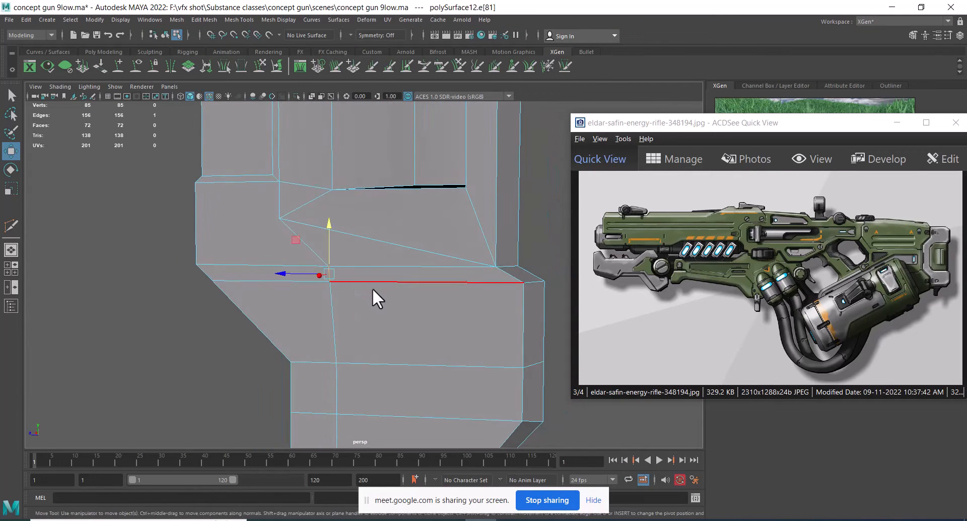
{"action": "right_click_drag", "start_coordinate": [401, 291], "coordinate": [391, 144], "text": "shift"}
Delete the lower of the two edge runs going from the collapsed vertex across the slanted front side.
{"action": "left_click_drag", "start_coordinate": [343, 294], "coordinate": [394, 301], "text": "alt"}
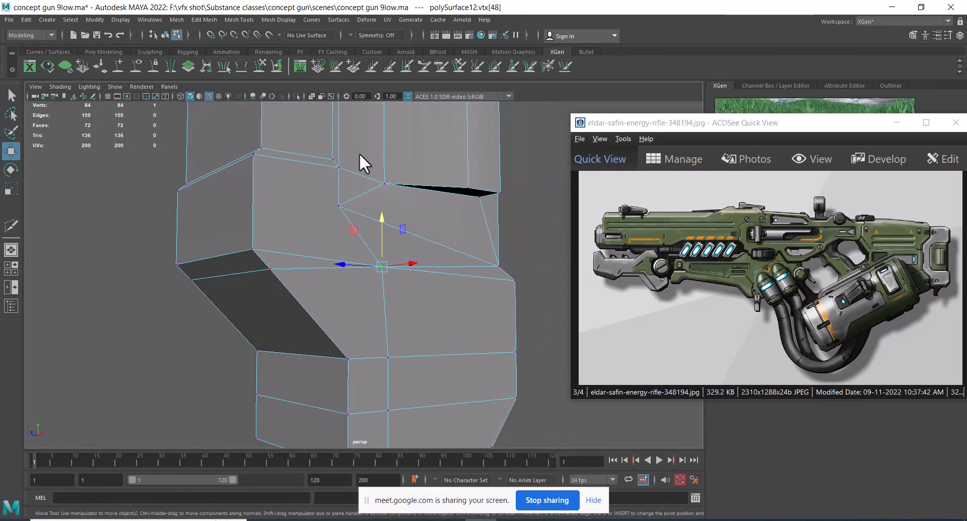
{"action": "double_click", "coordinate": [293, 268]}
{"action": "left_click_drag", "start_coordinate": [126, 317], "coordinate": [361, 315], "text": "alt"}
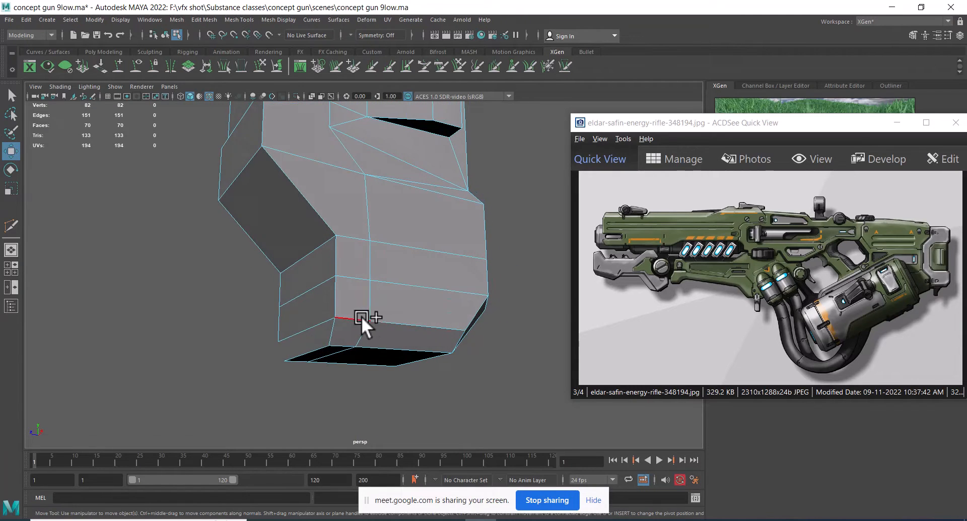
Bridge the two open edges at the lower front corner of the end piece's bottom block.
{"action": "left_click", "coordinate": [315, 323]}
{"action": "right_click", "coordinate": [353, 280], "text": "shift"}
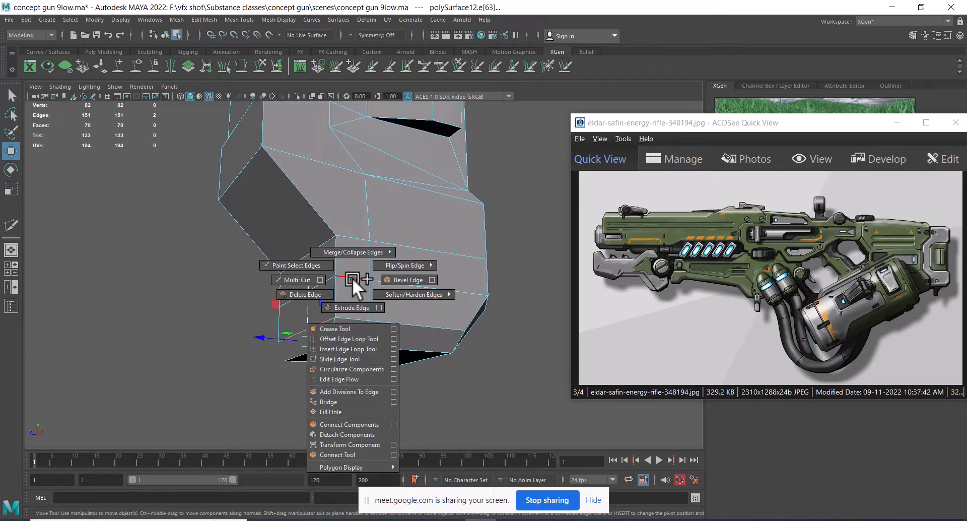
{"action": "left_click", "coordinate": [335, 403]}
Delete the upper horizontal edge loop across the end piece's bottom block.
{"action": "left_click_drag", "start_coordinate": [360, 331], "coordinate": [418, 271], "text": "alt"}
{"action": "double_click", "coordinate": [401, 273]}
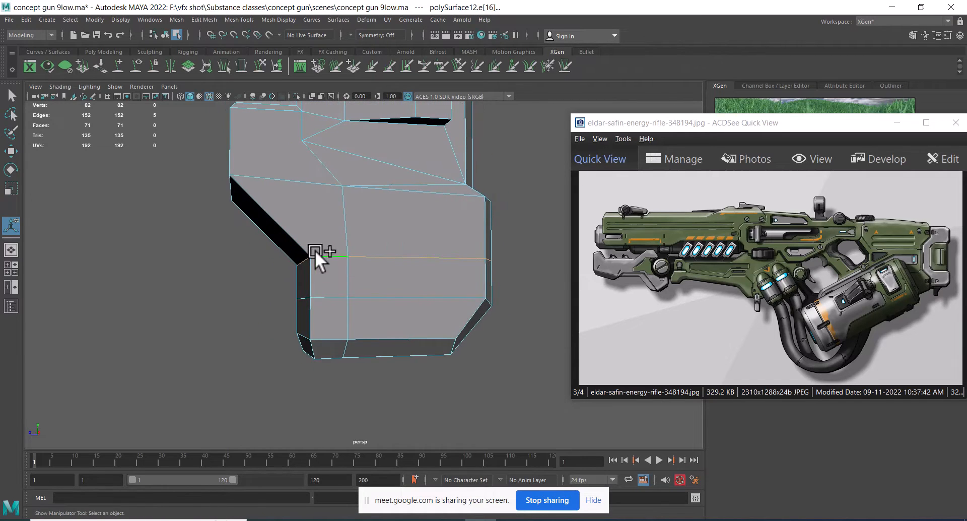
{"action": "left_click_drag", "start_coordinate": [286, 239], "coordinate": [307, 278], "text": "ctrl"}
{"action": "right_click_drag", "start_coordinate": [391, 231], "coordinate": [207, 304], "text": "shift"}
Cut an edge with Multi-Cut from the slanted edge's lower corner to the centre vertex below the recess.
{"action": "left_click_drag", "start_coordinate": [428, 257], "coordinate": [408, 247], "text": "alt"}
{"action": "mouse_move", "coordinate": [408, 246]}
{"action": "right_mouse_down", "text": "alt"}
{"action": "mouse_move", "coordinate": [428, 241]}
{"action": "mouse_move", "coordinate": [283, 224]}
{"action": "right_mouse_up", "text": "alt"}
{"action": "left_click_drag", "start_coordinate": [385, 232], "coordinate": [348, 225], "text": "alt"}
{"action": "right_click_drag", "start_coordinate": [347, 225], "coordinate": [366, 229], "text": "alt"}
{"action": "mouse_move", "coordinate": [358, 247]}
{"action": "right_mouse_down"}
{"action": "mouse_move", "coordinate": [413, 207]}
{"action": "mouse_move", "coordinate": [310, 197]}
{"action": "right_mouse_up"}
{"action": "left_click", "coordinate": [270, 257]}
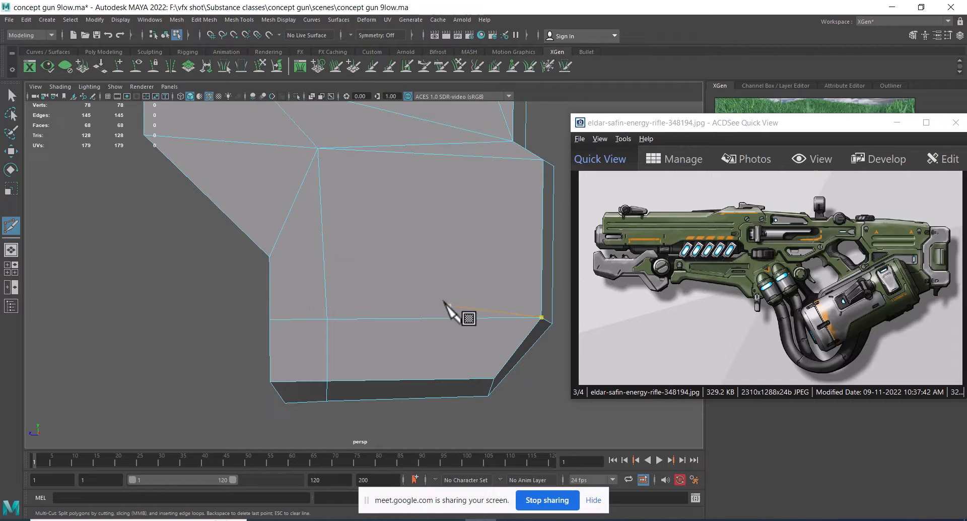
{"action": "right_click_drag", "start_coordinate": [444, 301], "coordinate": [404, 268], "text": "alt"}
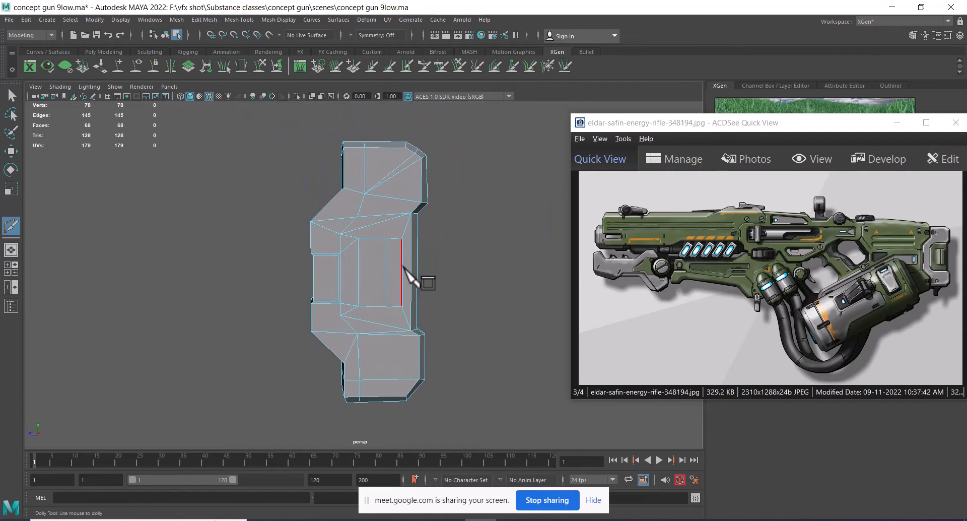
{"action": "right_click_drag", "start_coordinate": [433, 333], "coordinate": [421, 343], "text": "alt"}
{"action": "key", "text": "w"}
Delete the short section of the bottom block's horizontal edge between the centre edge and the front side, including its continuation.
{"action": "left_click_drag", "start_coordinate": [398, 334], "coordinate": [380, 362], "text": "alt"}
{"action": "right_click_drag", "start_coordinate": [380, 363], "coordinate": [394, 283], "text": "alt"}
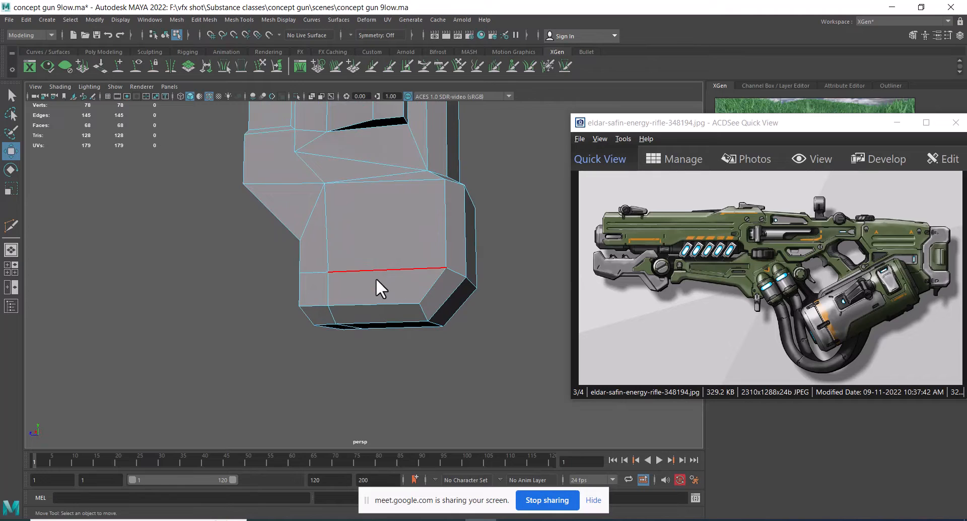
{"action": "left_click_drag", "start_coordinate": [376, 278], "coordinate": [484, 282], "text": "alt"}
{"action": "double_click", "coordinate": [419, 279]}
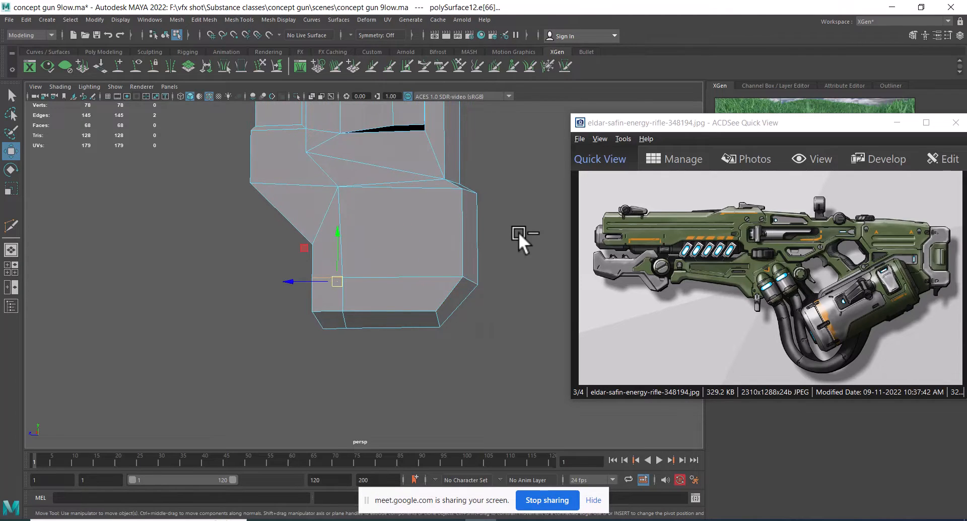
{"action": "right_click_drag", "start_coordinate": [518, 232], "coordinate": [155, 367], "text": "shift"}
Snap the bottom block's middle centre vertex onto the centre vertex below the recess and merge the two.
{"action": "mouse_move", "coordinate": [406, 282]}
{"action": "left_mouse_down", "text": "alt"}
{"action": "mouse_move", "coordinate": [453, 277]}
{"action": "mouse_move", "coordinate": [415, 281]}
{"action": "left_mouse_up", "text": "alt"}
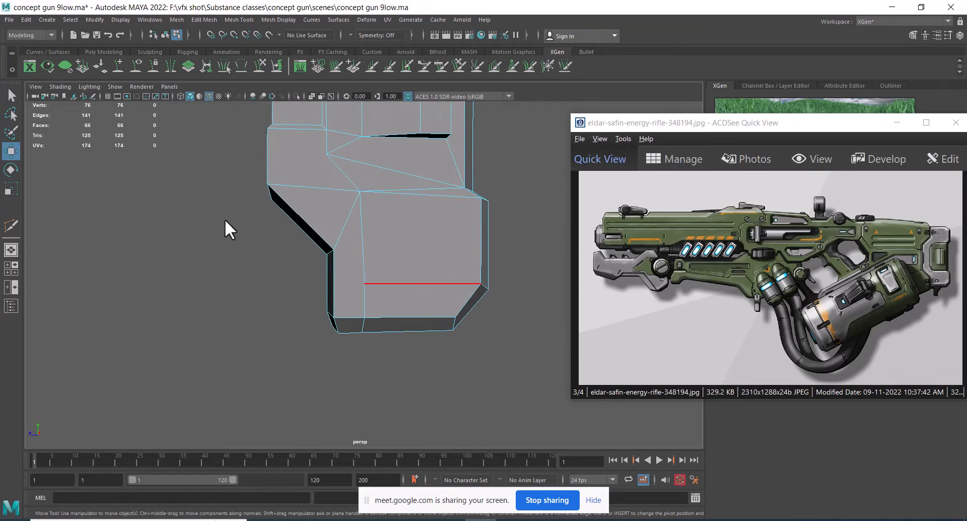
{"action": "left_click", "coordinate": [365, 283]}
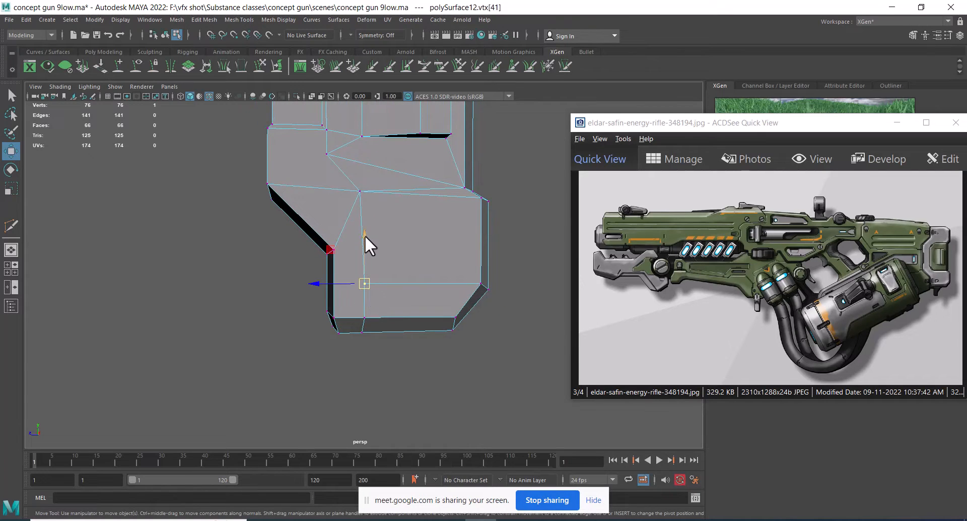
{"action": "left_click_drag", "start_coordinate": [365, 283], "coordinate": [383, 274]}
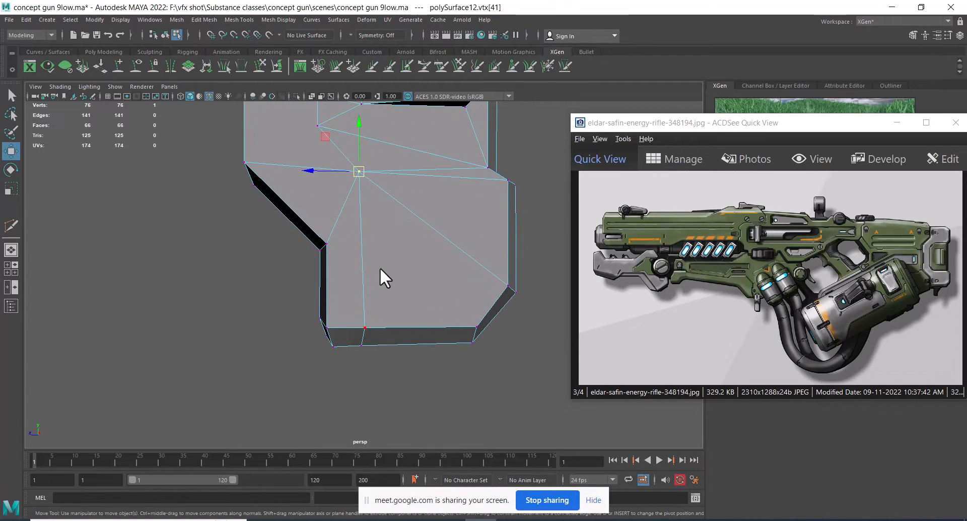
{"action": "key", "text": "4"}
{"action": "right_click_drag", "start_coordinate": [359, 190], "coordinate": [398, 149], "text": "shift"}
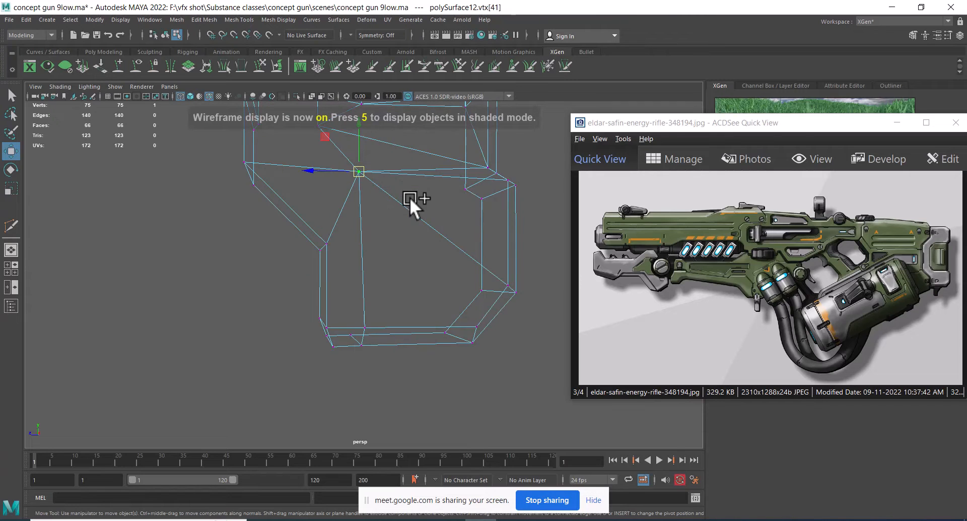
{"action": "left_click_drag", "start_coordinate": [410, 197], "coordinate": [400, 260], "text": "alt"}
{"action": "key", "text": "5"}
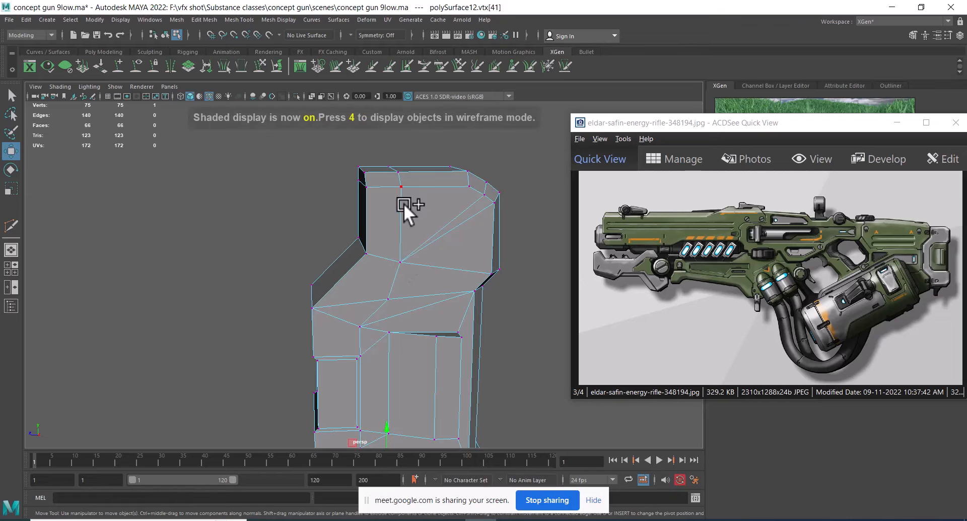
Delete the short horizontal edges between the top block's centre edge and its front side, including the vertices.
{"action": "key", "text": "F10"}
{"action": "left_click", "coordinate": [380, 186]}
{"action": "left_click_drag", "start_coordinate": [429, 210], "coordinate": [462, 166], "text": "alt"}
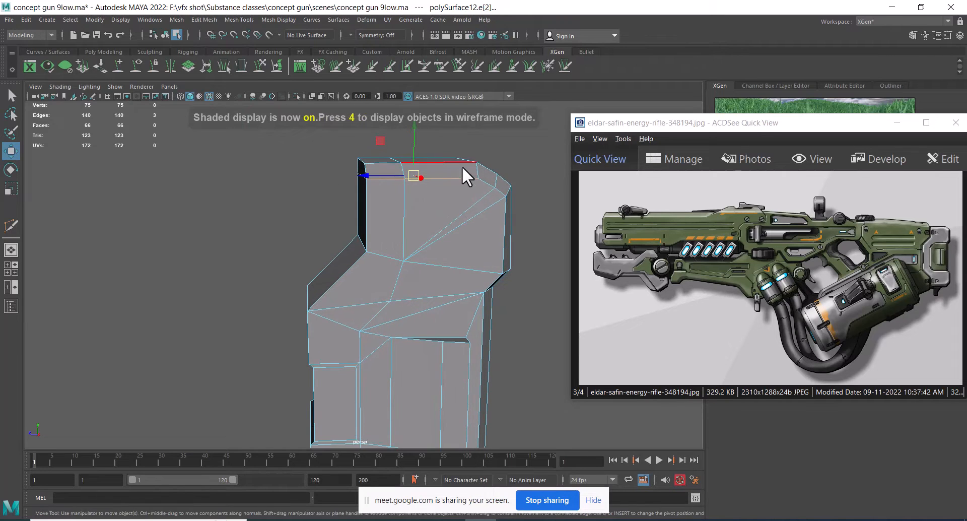
{"action": "left_click", "coordinate": [461, 160], "text": "shift"}
{"action": "key", "text": "ctrl+Delete"}
Snap the top block's upper centre vertex onto the lower centre vertex and merge the two.
{"action": "right_click_drag", "start_coordinate": [403, 204], "coordinate": [357, 202]}
{"action": "left_click", "coordinate": [405, 179]}
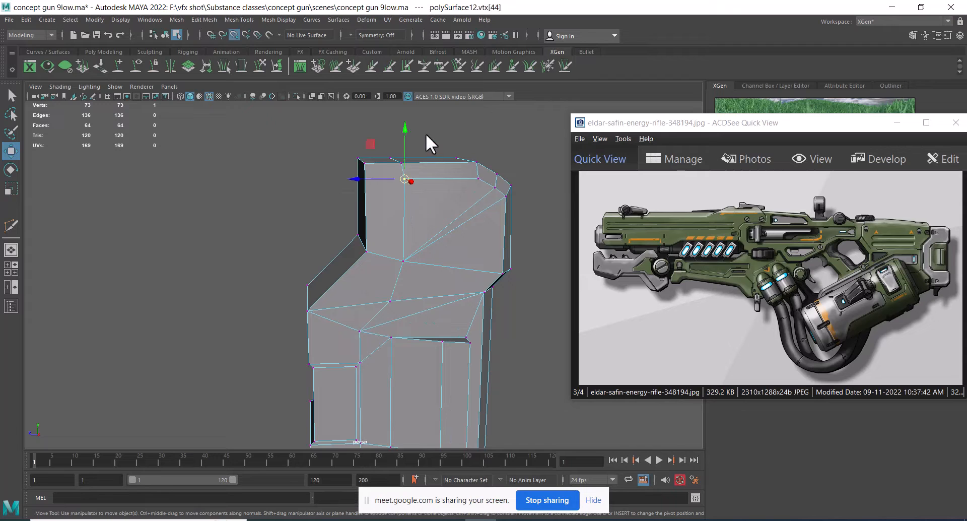
{"action": "left_click_drag", "start_coordinate": [405, 176], "coordinate": [405, 157]}
{"action": "left_click_drag", "start_coordinate": [426, 272], "coordinate": [392, 241]}
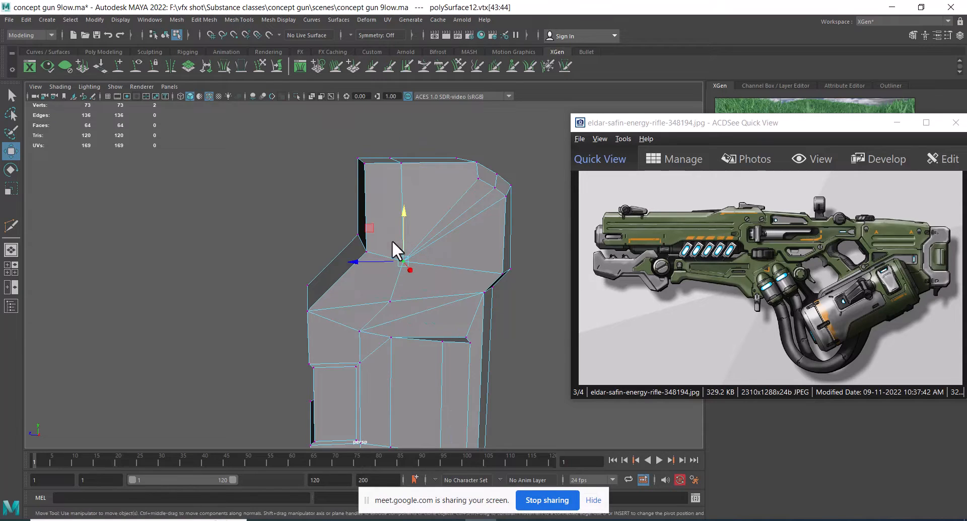
{"action": "key", "text": "4"}
{"action": "right_click_drag", "start_coordinate": [419, 226], "coordinate": [404, 141], "text": "shift"}
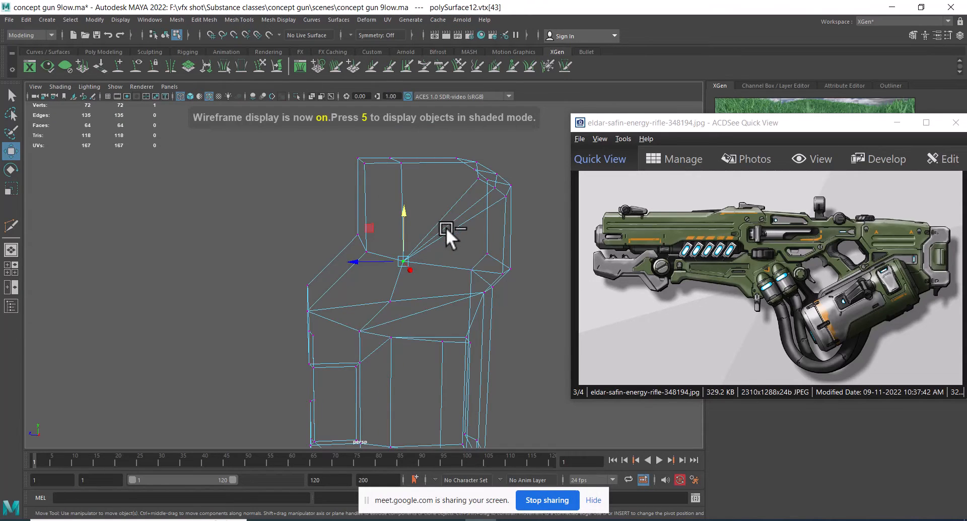
{"action": "key", "text": "5"}
In the top view, select the vertices along the end piece's flat inner side and scale them flat along X.
{"action": "mouse_move", "coordinate": [448, 250]}
{"action": "left_mouse_down", "text": "alt"}
{"action": "mouse_move", "coordinate": [409, 328]}
{"action": "mouse_move", "coordinate": [380, 316]}
{"action": "left_mouse_up", "text": "alt"}
{"action": "right_click_drag", "start_coordinate": [357, 256], "coordinate": [398, 227]}
{"action": "left_click_drag", "start_coordinate": [356, 222], "coordinate": [440, 220], "text": "alt"}
{"action": "key", "text": "space"}
{"action": "left_click_drag", "start_coordinate": [457, 183], "coordinate": [224, 192]}
{"action": "key", "text": "f"}
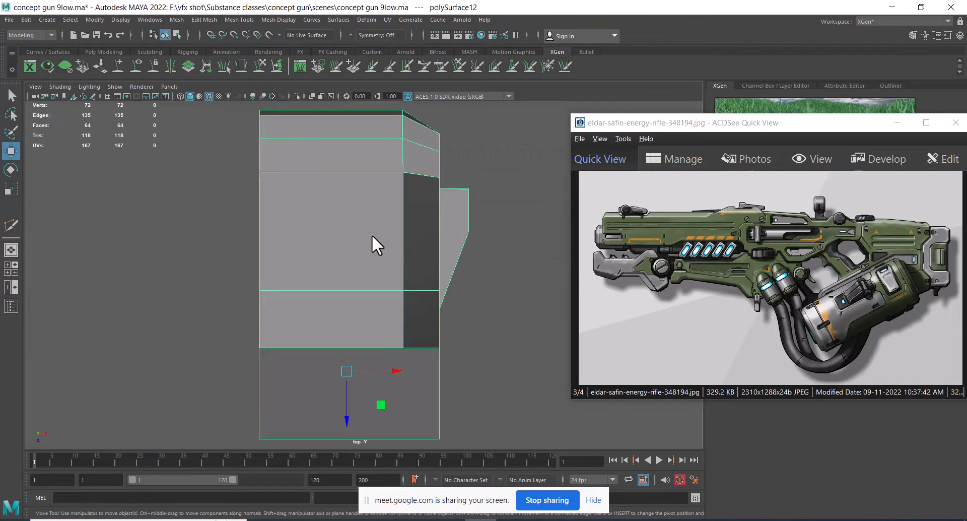
{"action": "scroll", "coordinate": [366, 235], "scroll_direction": "down", "scroll_amount": 5}
{"action": "right_click_drag", "start_coordinate": [367, 230], "coordinate": [293, 251]}
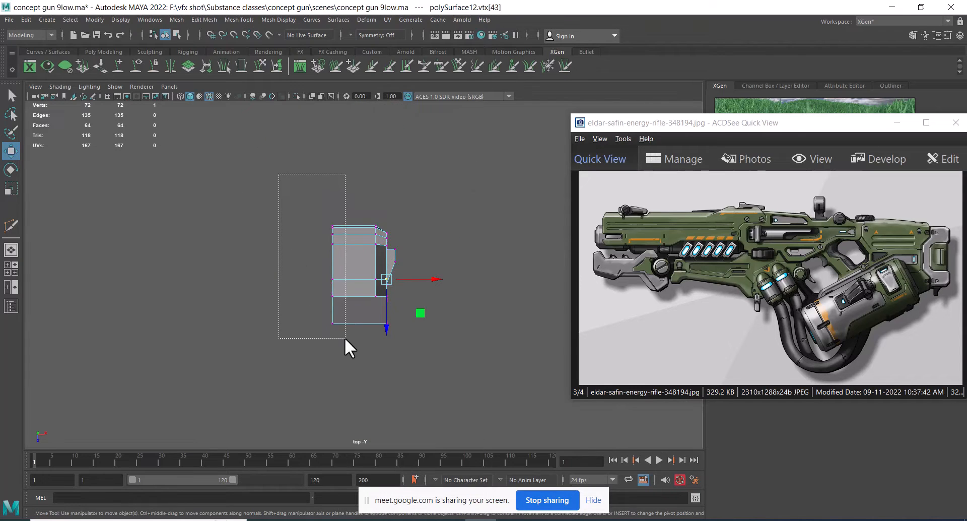
{"action": "key", "text": "space"}
{"action": "left_click_drag", "start_coordinate": [405, 315], "coordinate": [356, 245]}
{"action": "key", "text": "space"}
{"action": "key", "text": "r"}
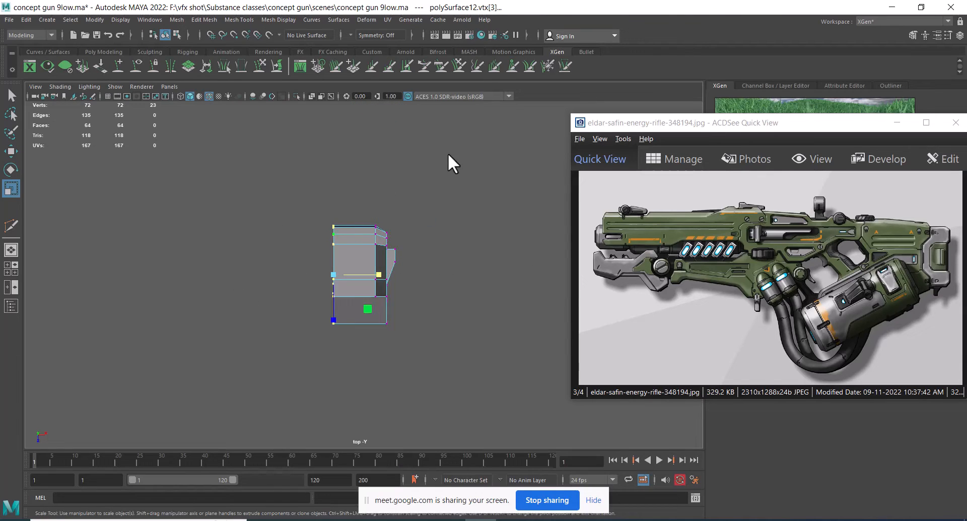
{"action": "double_click", "coordinate": [410, 295]}
Return to the perspective view and leave isolation to show the whole rifle again.
{"action": "key", "text": "space"}
{"action": "left_click_drag", "start_coordinate": [410, 295], "coordinate": [422, 259]}
{"action": "right_click_drag", "start_coordinate": [422, 258], "coordinate": [383, 264], "text": "alt"}
{"action": "left_click_drag", "start_coordinate": [383, 264], "coordinate": [365, 266], "text": "alt"}
{"action": "right_click_drag", "start_coordinate": [365, 266], "coordinate": [390, 280], "text": "alt"}
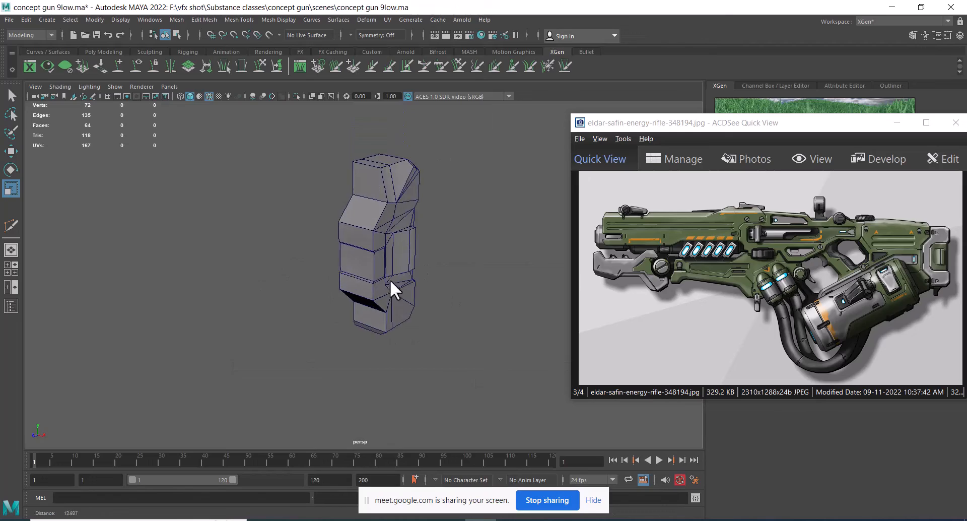
{"action": "left_click_drag", "start_coordinate": [390, 280], "coordinate": [362, 259], "text": "alt"}
{"action": "key", "text": "ctrl+1"}
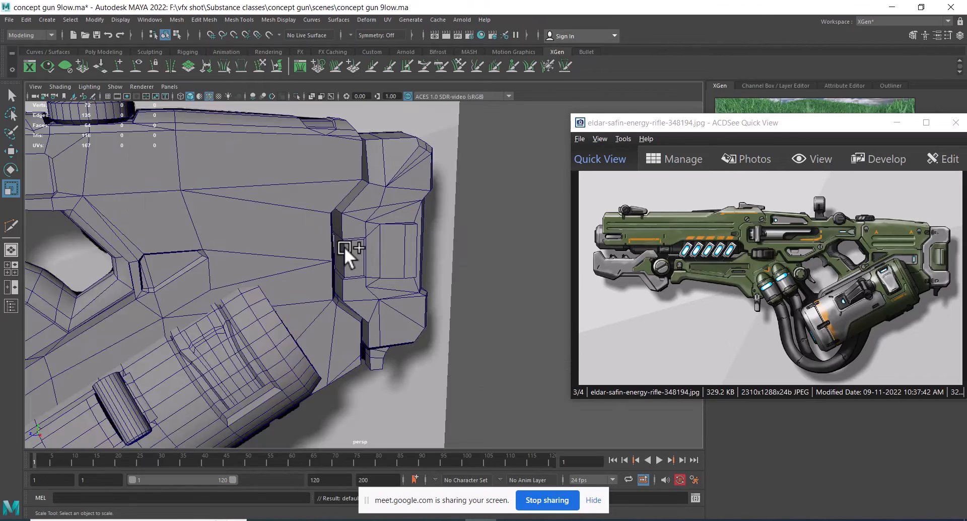
{"action": "right_click_drag", "start_coordinate": [343, 247], "coordinate": [303, 279], "text": "alt"}
{"action": "middle_click_drag", "start_coordinate": [303, 279], "coordinate": [400, 279], "text": "alt"}
Select the rifle's main body and hide all other parts to work on its open front end.
{"action": "left_click", "coordinate": [404, 235]}
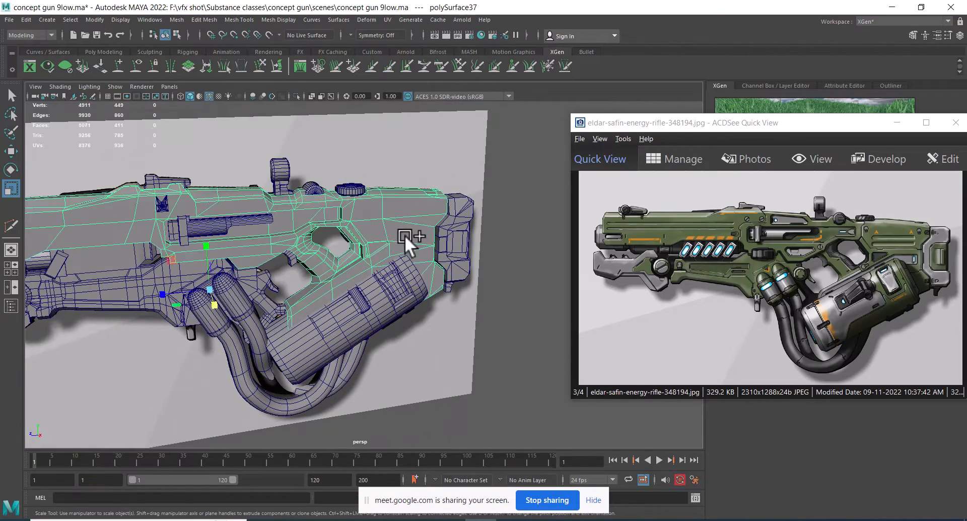
{"action": "right_click_drag", "start_coordinate": [404, 234], "coordinate": [491, 256], "text": "alt"}
{"action": "middle_click_drag", "start_coordinate": [277, 270], "coordinate": [326, 263], "text": "alt"}
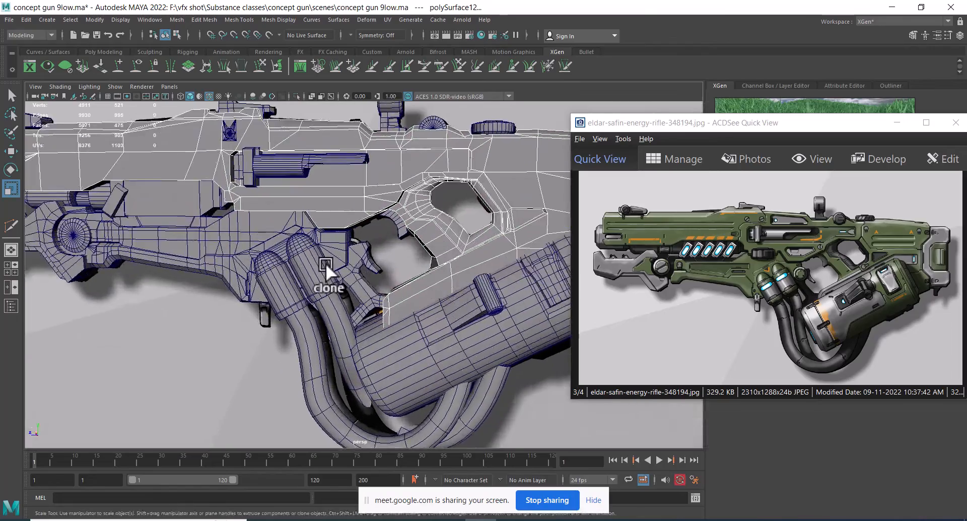
{"action": "left_click_drag", "start_coordinate": [326, 263], "coordinate": [363, 285], "text": "alt"}
{"action": "right_click_drag", "start_coordinate": [364, 285], "coordinate": [328, 258], "text": "alt"}
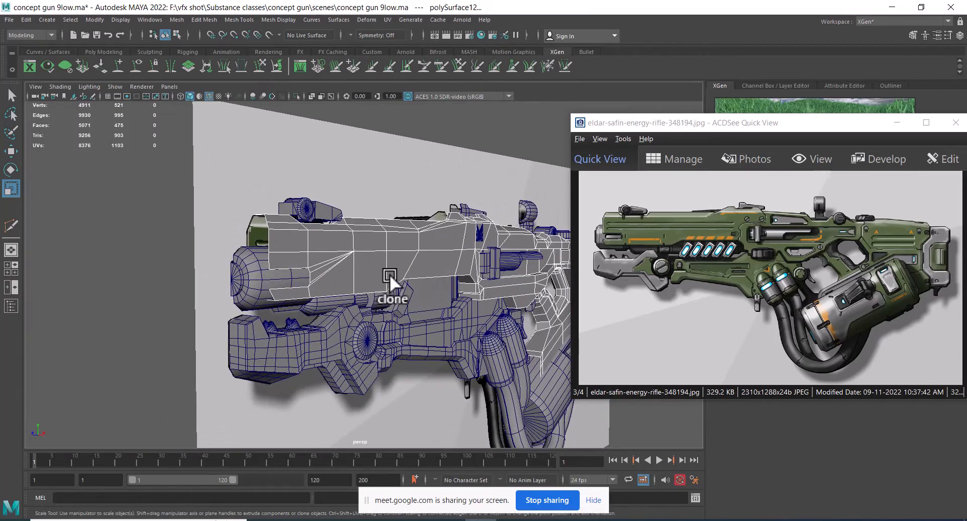
{"action": "scroll", "coordinate": [322, 270], "scroll_direction": "up", "scroll_amount": 3}
{"action": "left_click", "coordinate": [293, 239]}
{"action": "left_click_drag", "start_coordinate": [302, 246], "coordinate": [717, 235], "text": "alt"}
{"action": "right_click_drag", "start_coordinate": [209, 267], "coordinate": [241, 257], "text": "alt"}
{"action": "middle_click_drag", "start_coordinate": [233, 223], "coordinate": [270, 227], "text": "alt"}
{"action": "right_click_drag", "start_coordinate": [265, 231], "coordinate": [289, 219], "text": "alt"}
{"action": "key", "text": "alt+h"}
{"action": "left_click_drag", "start_coordinate": [289, 218], "coordinate": [240, 246], "text": "alt"}
Extrude the open vertical edges at the body's front end and snap them to the centre line in the top view.
{"action": "left_click", "coordinate": [187, 198]}
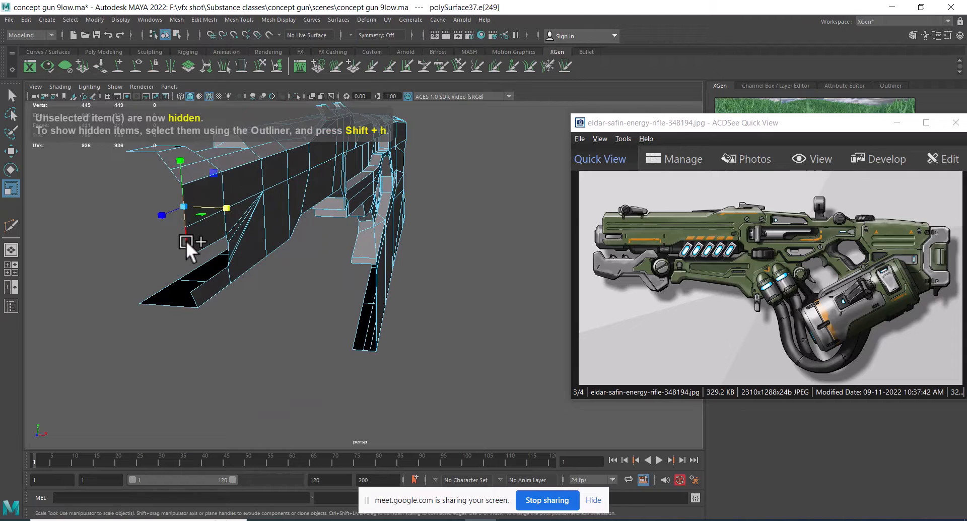
{"action": "left_click", "coordinate": [186, 242], "text": "shift"}
{"action": "left_click", "coordinate": [196, 299], "text": "shift"}
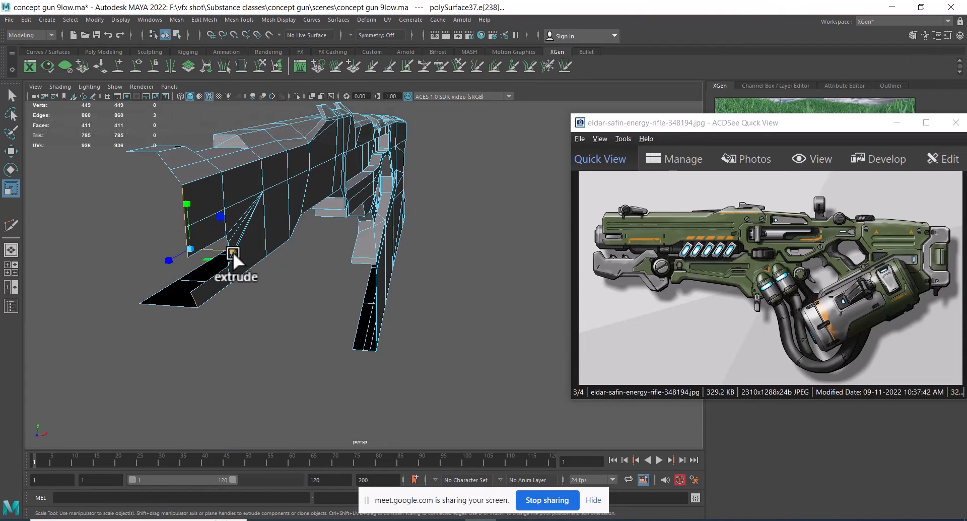
{"action": "key", "text": "w"}
{"action": "left_click_drag", "start_coordinate": [234, 252], "coordinate": [202, 222], "text": "shift"}
{"action": "key", "text": "space"}
{"action": "key", "text": "f"}
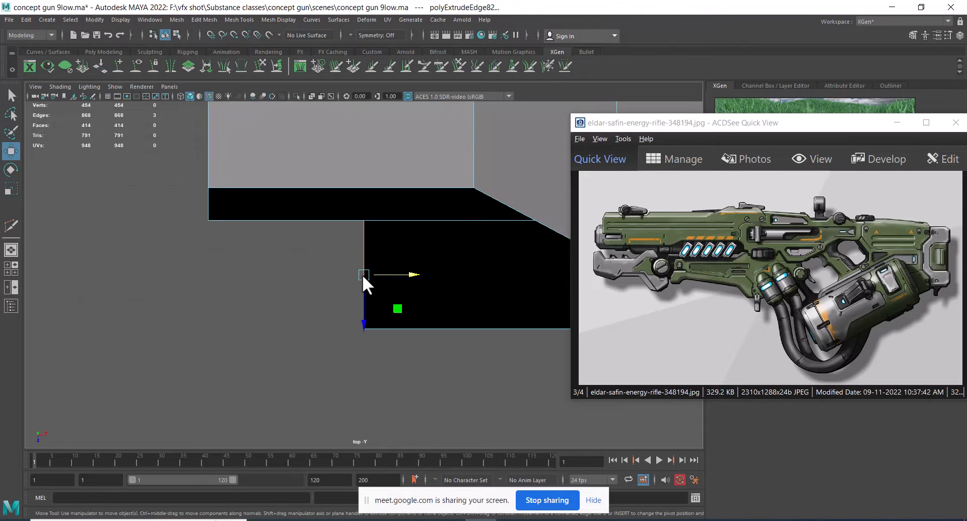
{"action": "scroll", "coordinate": [353, 297], "scroll_direction": "down", "scroll_amount": 5}
{"action": "key", "text": "v"}
{"action": "left_click_drag", "start_coordinate": [413, 275], "coordinate": [274, 237]}
{"action": "key", "text": "space"}
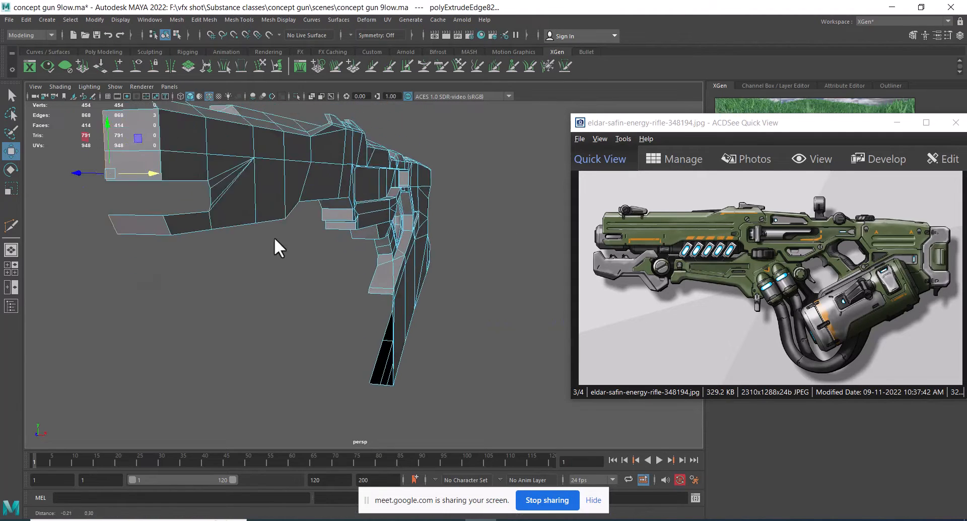
{"action": "middle_click_drag", "start_coordinate": [274, 237], "coordinate": [342, 280], "text": "alt"}
{"action": "scroll", "coordinate": [333, 277], "scroll_direction": "up", "scroll_amount": 3}
{"action": "left_click_drag", "start_coordinate": [283, 250], "coordinate": [239, 260], "text": "alt"}
{"action": "left_click", "coordinate": [192, 189]}
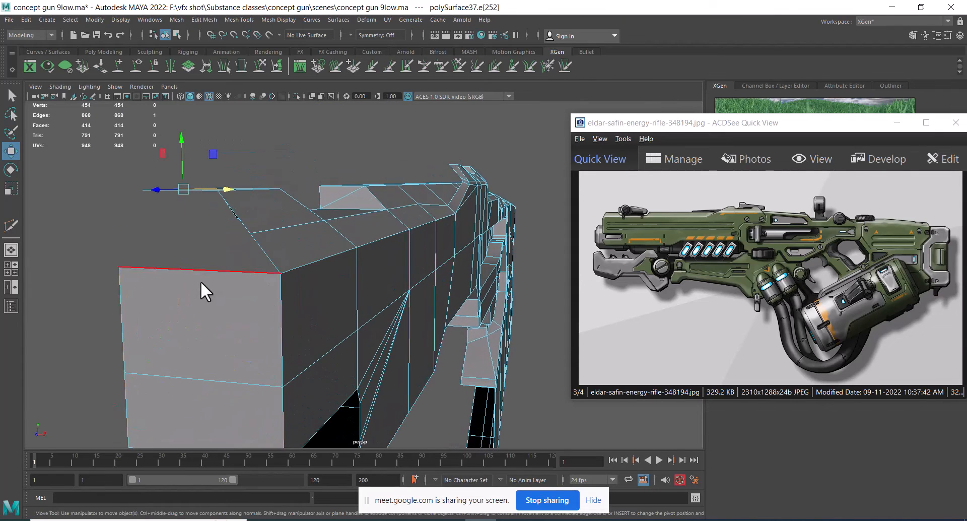
{"action": "right_click_drag", "start_coordinate": [264, 226], "coordinate": [253, 280], "text": "shift"}
{"action": "right_click_drag", "start_coordinate": [243, 361], "coordinate": [243, 347], "text": "shift"}
{"action": "left_click_drag", "start_coordinate": [267, 307], "coordinate": [222, 290], "text": "alt"}
{"action": "middle_click_drag", "start_coordinate": [221, 290], "coordinate": [310, 237], "text": "alt"}
{"action": "key", "text": "q"}
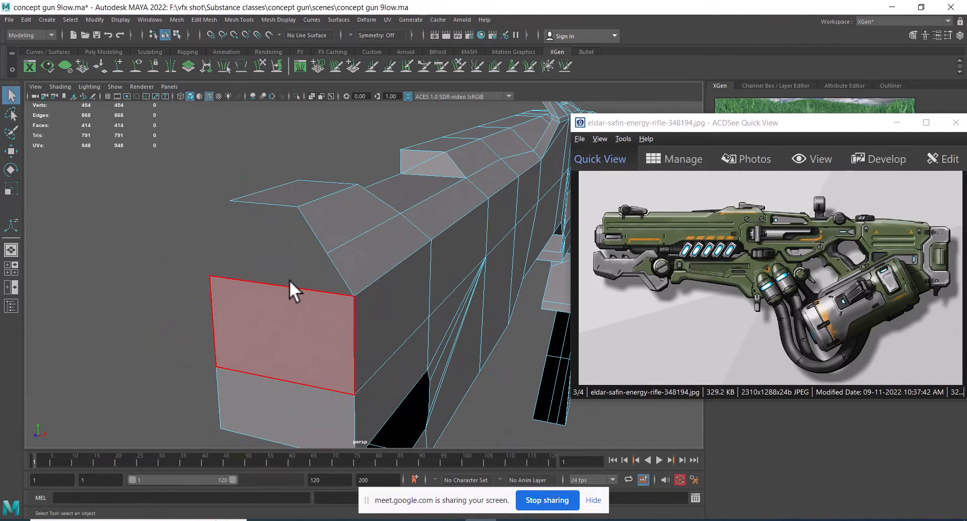
{"action": "left_click", "coordinate": [289, 280]}
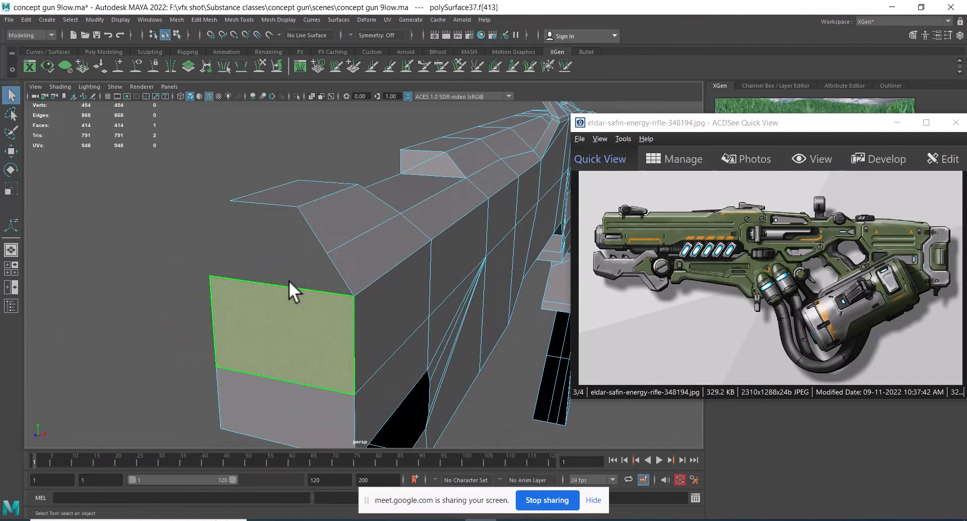
{"action": "right_click_drag", "start_coordinate": [288, 281], "coordinate": [313, 255], "text": "alt"}
{"action": "left_click", "coordinate": [313, 236]}
{"action": "left_click", "coordinate": [330, 267], "text": "shift"}
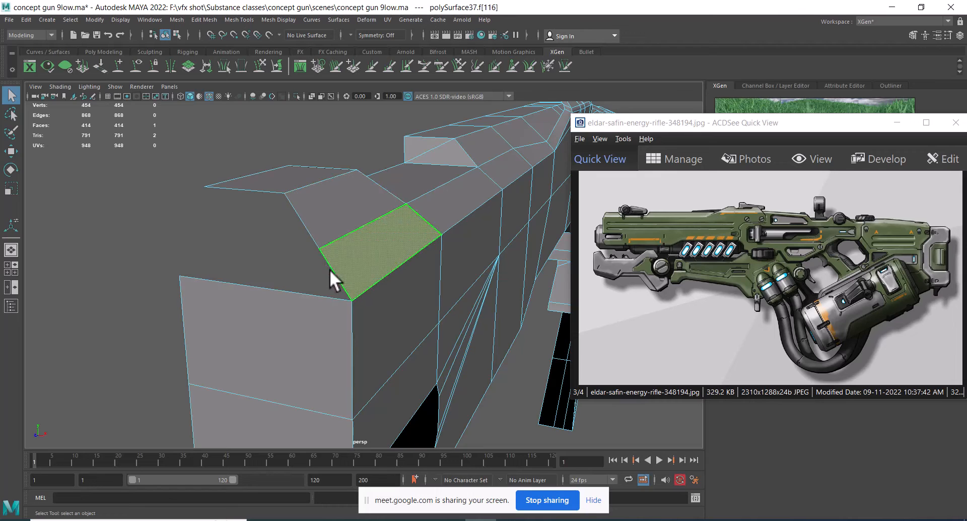
Extrude the two sloped edges above the new front face and snap them to the centre line in the top view.
{"action": "key", "text": "F10"}
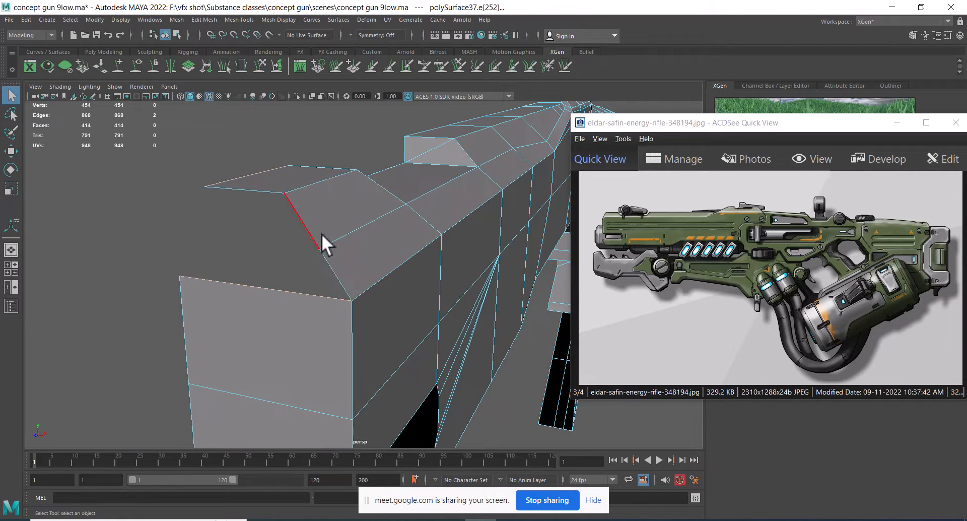
{"action": "key", "text": "w"}
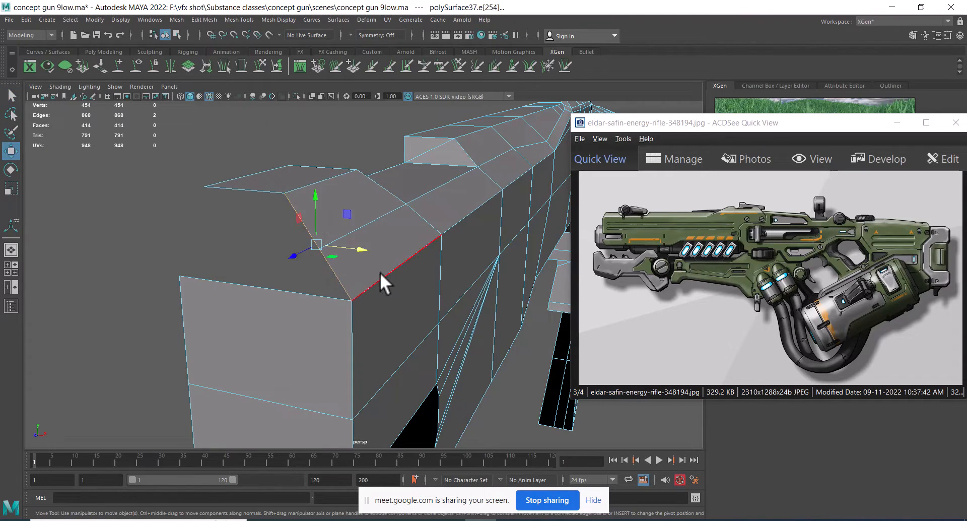
{"action": "left_click_drag", "start_coordinate": [359, 259], "coordinate": [80, 212], "text": "shift"}
{"action": "key", "text": "r"}
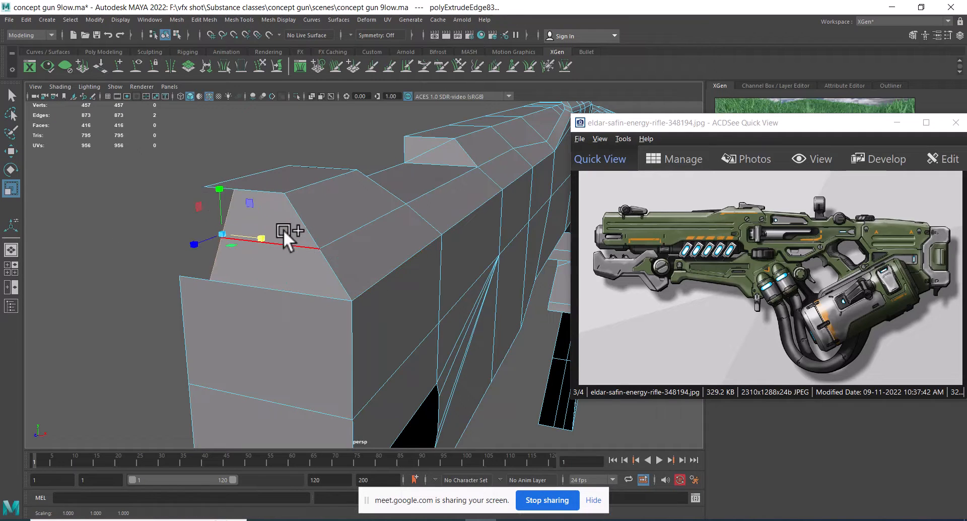
{"action": "key", "text": "w"}
{"action": "key", "text": "space"}
{"action": "left_click_drag", "start_coordinate": [305, 234], "coordinate": [262, 234]}
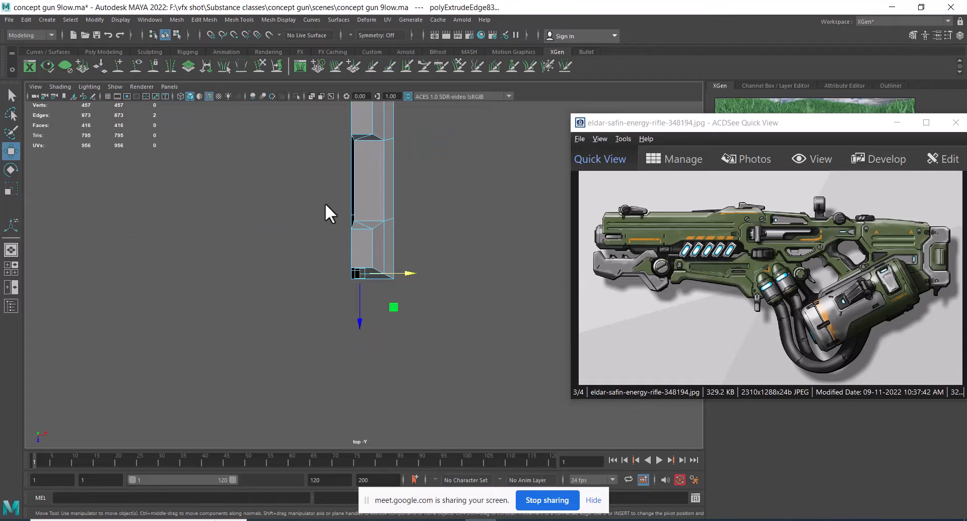
{"action": "key", "text": "f"}
{"action": "left_click_drag", "start_coordinate": [406, 276], "coordinate": [294, 153]}
{"action": "key", "text": "space"}
Merge the overlapping vertices where the extruded front faces meet the top of the body.
{"action": "left_click_drag", "start_coordinate": [307, 251], "coordinate": [279, 144], "text": "alt"}
{"action": "key", "text": "space"}
{"action": "left_click_drag", "start_coordinate": [348, 272], "coordinate": [321, 286], "text": "alt"}
{"action": "scroll", "coordinate": [322, 285], "scroll_direction": "down", "scroll_amount": 5}
{"action": "middle_click_drag", "start_coordinate": [322, 286], "coordinate": [422, 174], "text": "alt"}
{"action": "scroll", "coordinate": [352, 250], "scroll_direction": "up", "scroll_amount": 6}
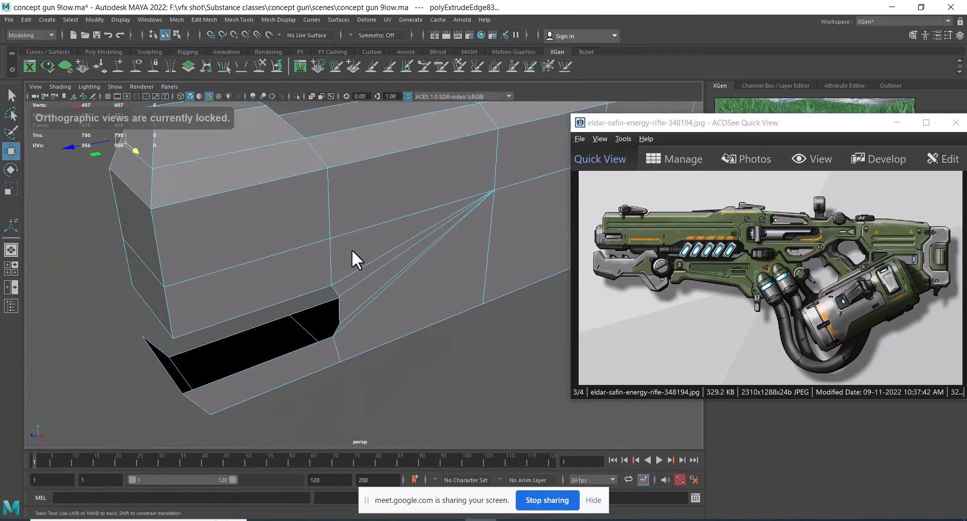
{"action": "middle_click_drag", "start_coordinate": [302, 199], "coordinate": [408, 221], "text": "alt"}
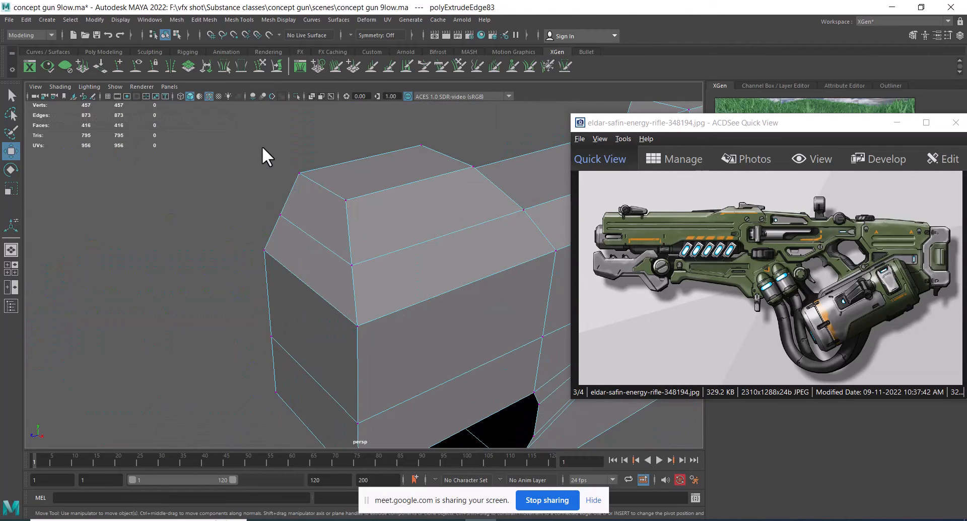
{"action": "left_click_drag", "start_coordinate": [316, 308], "coordinate": [315, 308]}
{"action": "right_click_drag", "start_coordinate": [304, 183], "coordinate": [349, 161], "text": "shift"}
Delete the horizontal edges across the middle of the sloped faces on the raised front block, including their vertices.
{"action": "scroll", "coordinate": [335, 249], "scroll_direction": "down", "scroll_amount": 2}
{"action": "middle_click_drag", "start_coordinate": [363, 270], "coordinate": [355, 303], "text": "alt"}
{"action": "left_click_drag", "start_coordinate": [355, 303], "coordinate": [330, 233], "text": "alt"}
{"action": "middle_click_drag", "start_coordinate": [329, 234], "coordinate": [383, 234], "text": "alt"}
{"action": "right_click_drag", "start_coordinate": [382, 234], "coordinate": [330, 217], "text": "alt"}
{"action": "middle_click_drag", "start_coordinate": [330, 217], "coordinate": [265, 227], "text": "alt"}
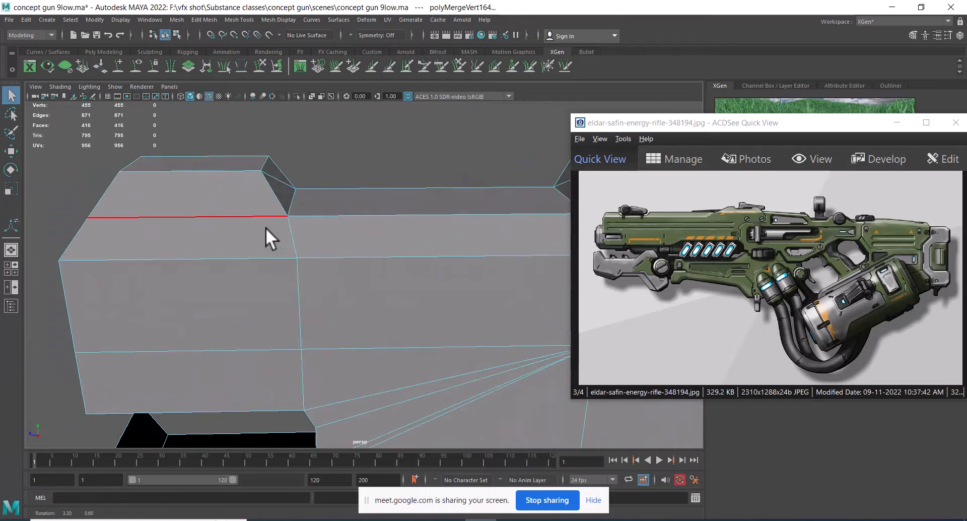
{"action": "left_click_drag", "start_coordinate": [265, 228], "coordinate": [252, 217], "text": "alt"}
{"action": "middle_click_drag", "start_coordinate": [252, 216], "coordinate": [337, 205], "text": "alt"}
{"action": "left_click", "coordinate": [339, 192]}
{"action": "left_click_drag", "start_coordinate": [339, 192], "coordinate": [330, 218], "text": "alt"}
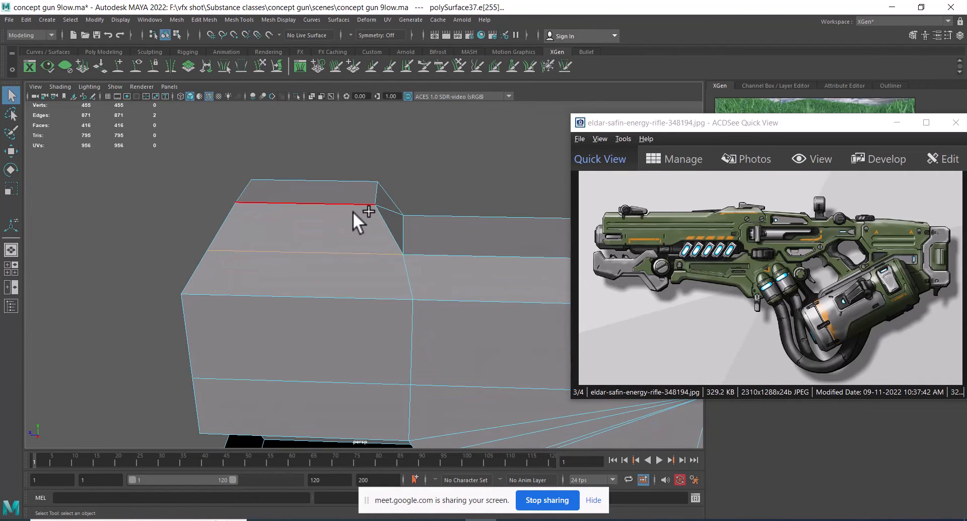
{"action": "right_click_drag", "start_coordinate": [354, 214], "coordinate": [217, 285], "text": "shift"}
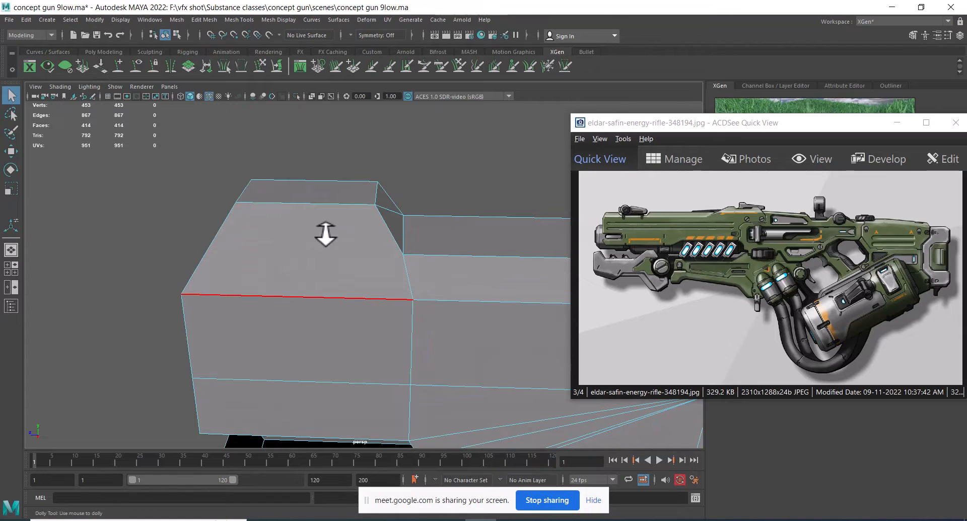
Cut a diagonal edge across the front block's sloped side face, from its upper rear corner to its lower front corner.
{"action": "scroll", "coordinate": [304, 220], "scroll_direction": "down", "scroll_amount": 1}
{"action": "right_click_drag", "start_coordinate": [346, 210], "coordinate": [302, 212], "text": "shift"}
{"action": "left_click", "coordinate": [376, 209]}
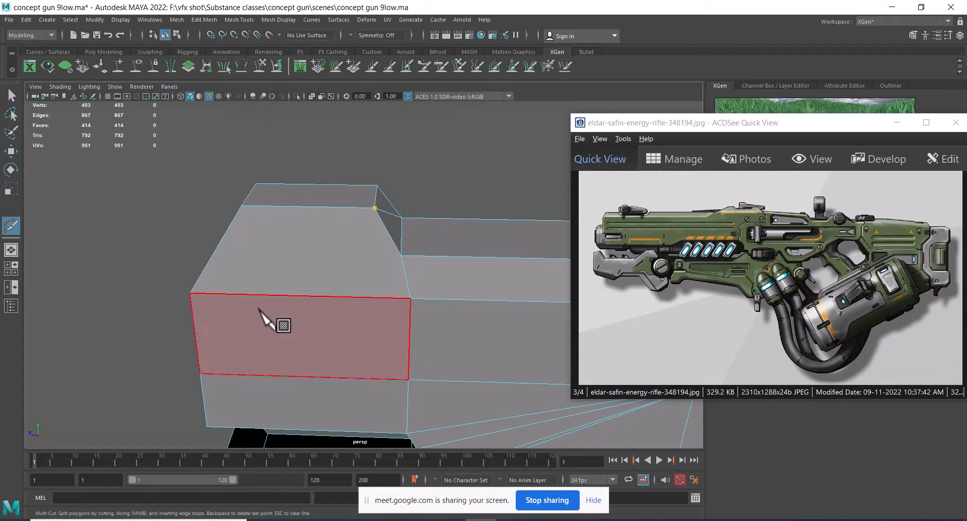
{"action": "left_click", "coordinate": [191, 293]}
{"action": "key", "text": "Return"}
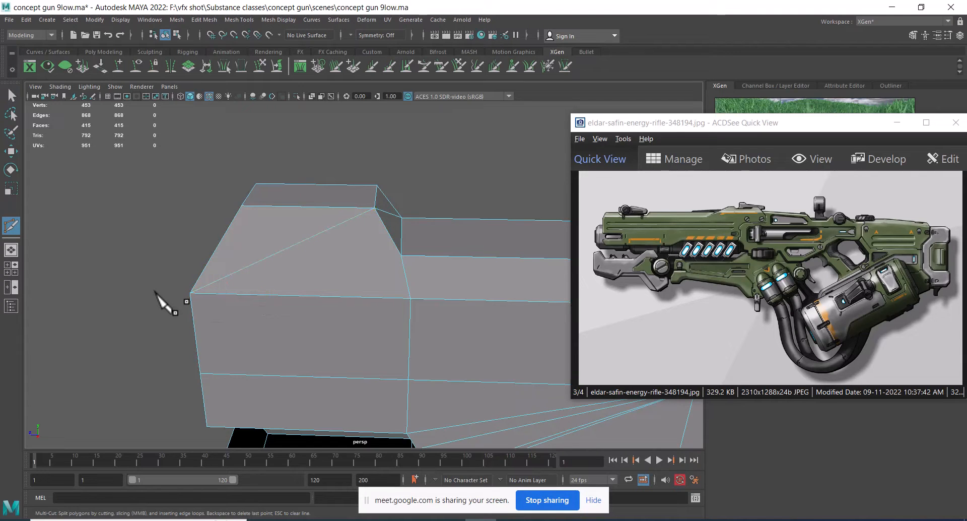
{"action": "key", "text": "w"}
Examine the topology of the body's front section from several angles in object mode.
{"action": "scroll", "coordinate": [263, 239], "scroll_direction": "down", "scroll_amount": 5}
{"action": "left_click_drag", "start_coordinate": [263, 238], "coordinate": [261, 274], "text": "alt"}
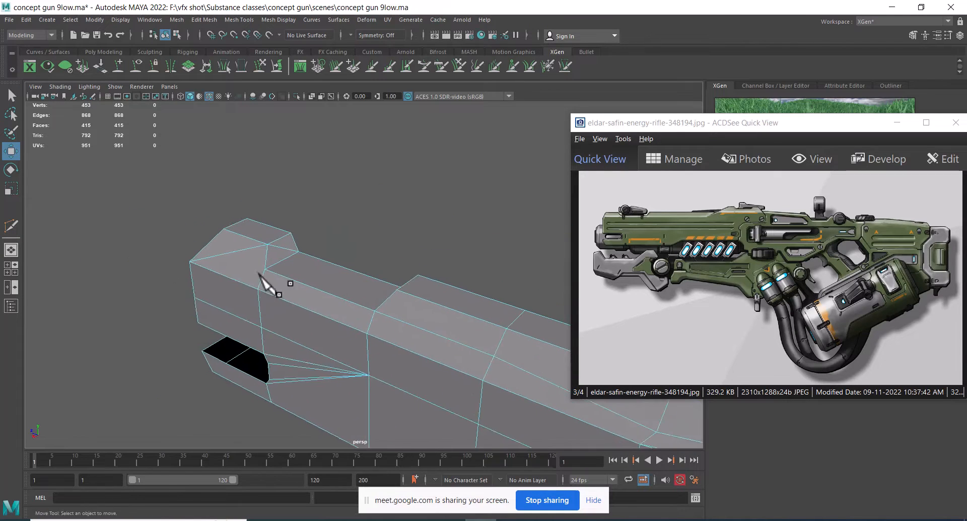
{"action": "scroll", "coordinate": [254, 271], "scroll_direction": "up", "scroll_amount": 3}
{"action": "right_click_drag", "start_coordinate": [203, 245], "coordinate": [257, 222]}
{"action": "left_click_drag", "start_coordinate": [301, 229], "coordinate": [320, 207], "text": "alt"}
{"action": "scroll", "coordinate": [323, 229], "scroll_direction": "up", "scroll_amount": 2}
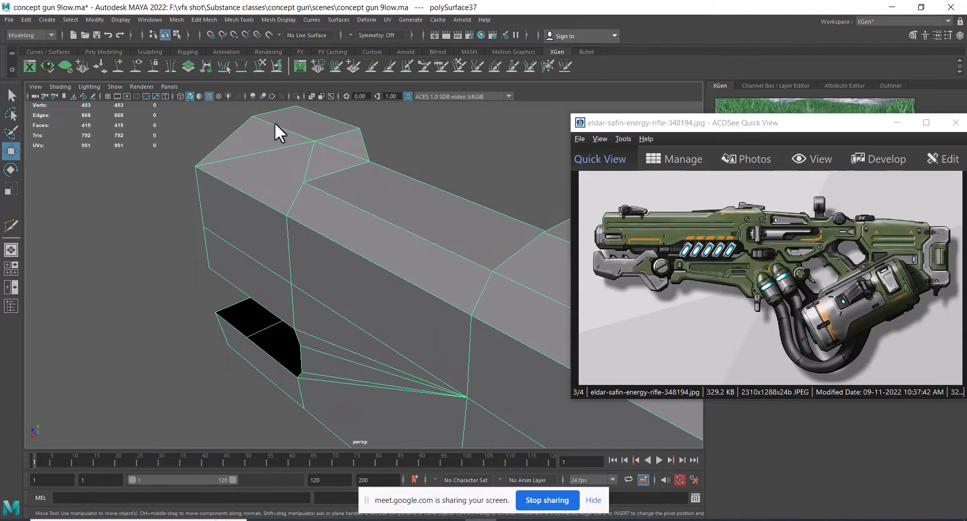
{"action": "scroll", "coordinate": [295, 195], "scroll_direction": "down", "scroll_amount": 4}
{"action": "scroll", "coordinate": [315, 207], "scroll_direction": "up", "scroll_amount": 3}
{"action": "left_click_drag", "start_coordinate": [315, 207], "coordinate": [422, 190], "text": "alt"}
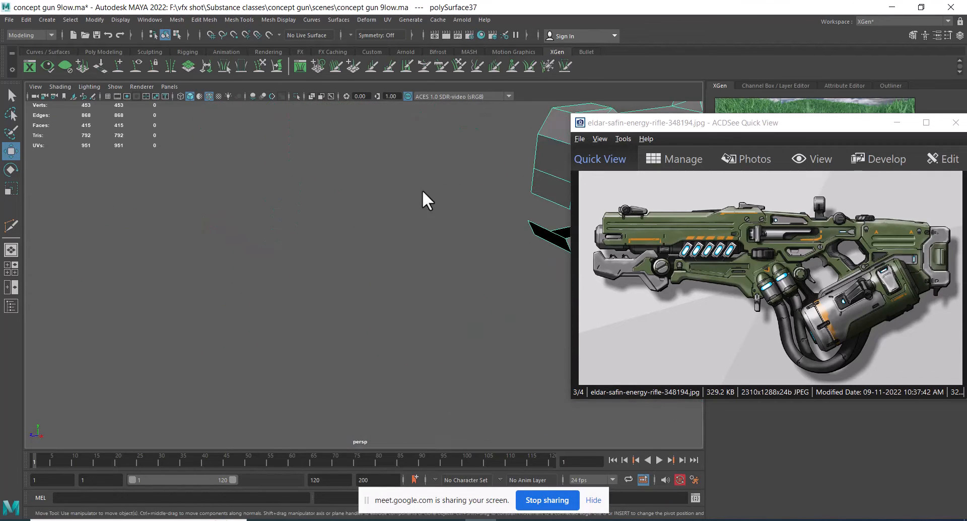
{"action": "middle_click_drag", "start_coordinate": [422, 189], "coordinate": [206, 291], "text": "alt"}
{"action": "left_click_drag", "start_coordinate": [247, 303], "coordinate": [220, 277], "text": "alt"}
{"action": "scroll", "coordinate": [264, 290], "scroll_direction": "up", "scroll_amount": 2}
{"action": "left_click_drag", "start_coordinate": [348, 246], "coordinate": [332, 233], "text": "alt"}
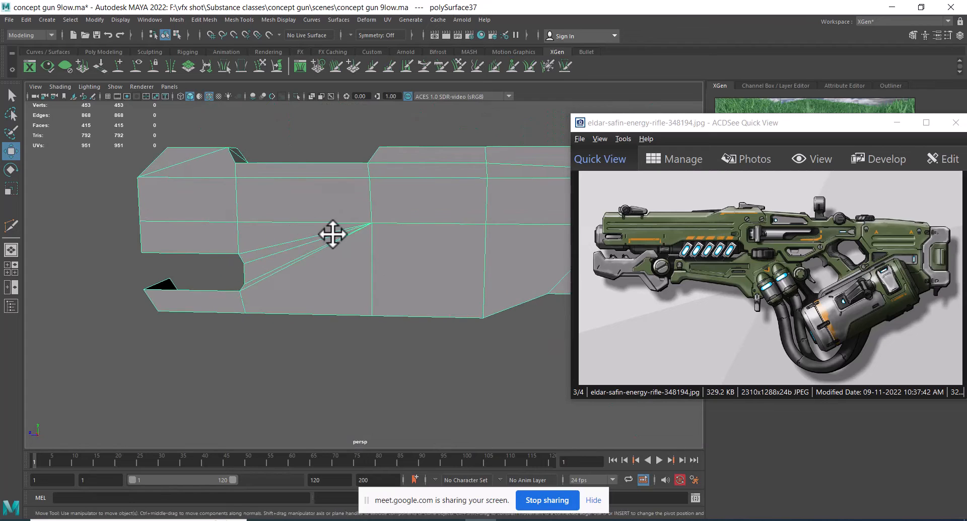
{"action": "scroll", "coordinate": [288, 212], "scroll_direction": "down", "scroll_amount": 1}
{"action": "middle_click_drag", "start_coordinate": [334, 251], "coordinate": [192, 229], "text": "alt"}
{"action": "scroll", "coordinate": [288, 211], "scroll_direction": "down", "scroll_amount": 2}
{"action": "scroll", "coordinate": [201, 229], "scroll_direction": "down", "scroll_amount": 3}
{"action": "mouse_move", "coordinate": [302, 227]}
{"action": "left_mouse_down", "text": "alt"}
{"action": "mouse_move", "coordinate": [320, 210]}
{"action": "mouse_move", "coordinate": [287, 201]}
{"action": "mouse_move", "coordinate": [339, 239]}
{"action": "mouse_move", "coordinate": [282, 240]}
{"action": "mouse_move", "coordinate": [309, 237]}
{"action": "left_mouse_up", "text": "alt"}
Delete the horizontal edge loop running along the body's front face and front side, including its vertices.
{"action": "right_click_drag", "start_coordinate": [226, 216], "coordinate": [219, 164]}
{"action": "double_click", "coordinate": [213, 216]}
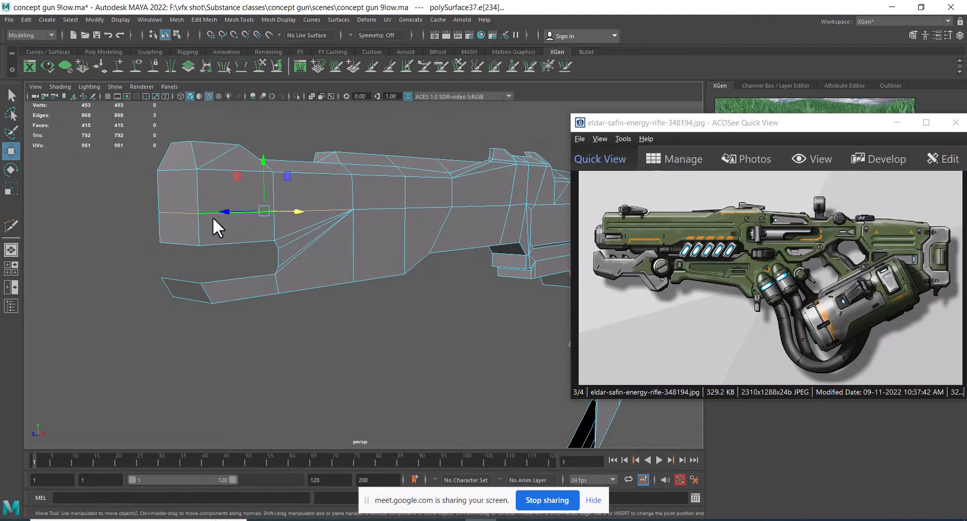
{"action": "middle_click_drag", "start_coordinate": [347, 219], "coordinate": [210, 226], "text": "alt"}
{"action": "scroll", "coordinate": [214, 226], "scroll_direction": "up", "scroll_amount": 2}
{"action": "right_click_drag", "start_coordinate": [260, 202], "coordinate": [221, 214], "text": "shift"}
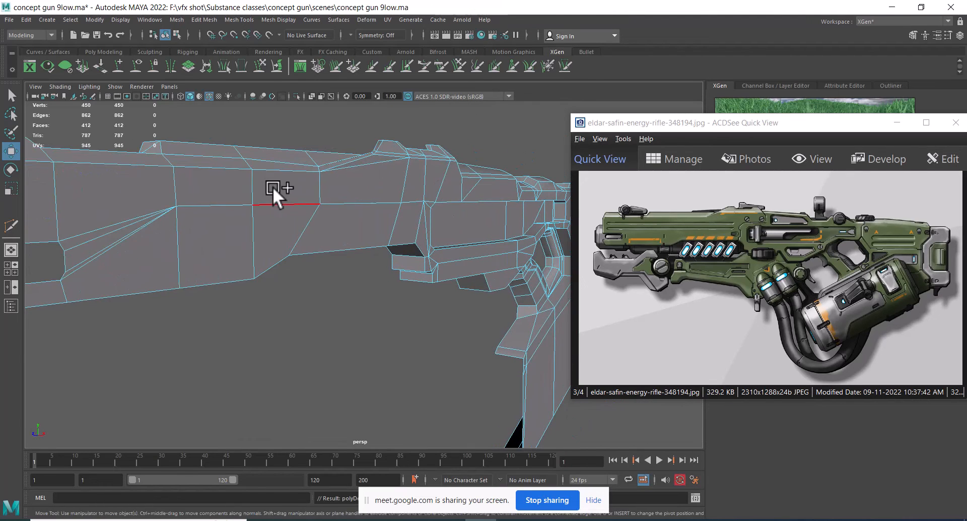
Delete the remaining horizontal edges along the body's side, from the converging diagonals back to the side recess, including their vertices.
{"action": "left_click_drag", "start_coordinate": [268, 200], "coordinate": [391, 212], "text": "alt"}
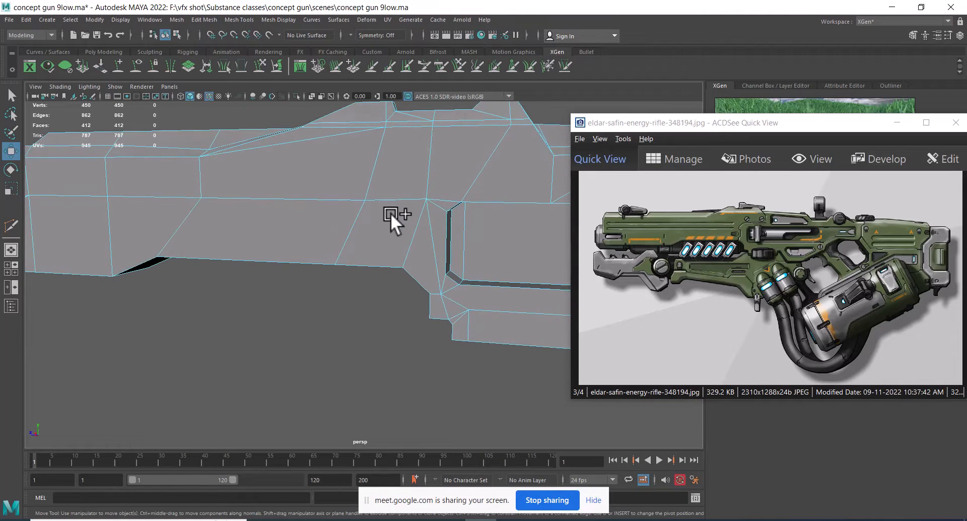
{"action": "double_click", "coordinate": [398, 196]}
{"action": "left_click_drag", "start_coordinate": [254, 219], "coordinate": [307, 223], "text": "alt"}
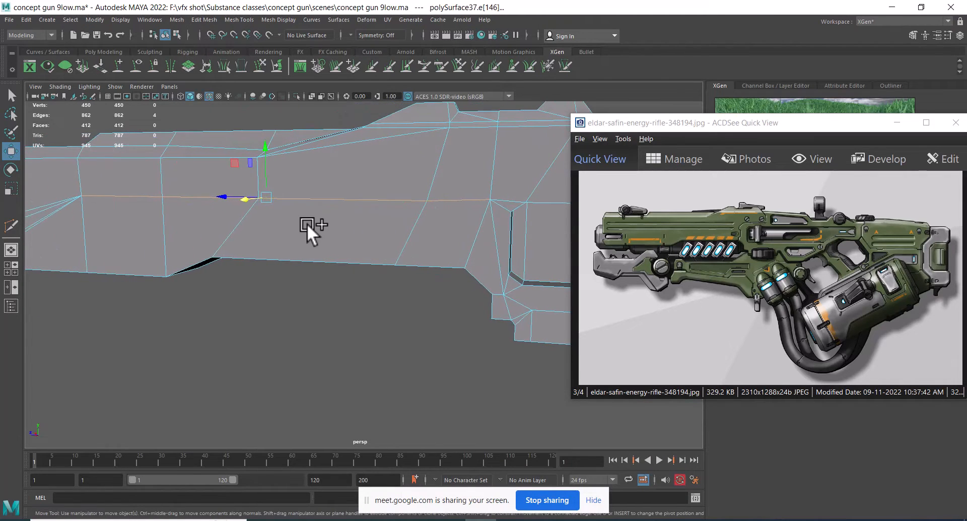
{"action": "right_click_drag", "start_coordinate": [273, 182], "coordinate": [222, 199], "text": "shift"}
Snap the vertex where the notch's diagonal edges converge down onto the body's lower edge and merge it there.
{"action": "left_click_drag", "start_coordinate": [300, 219], "coordinate": [157, 254], "text": "alt"}
{"action": "middle_click_drag", "start_coordinate": [156, 255], "coordinate": [317, 239], "text": "alt"}
{"action": "right_click_drag", "start_coordinate": [333, 184], "coordinate": [218, 183]}
{"action": "scroll", "coordinate": [256, 197], "scroll_direction": "up", "scroll_amount": 2}
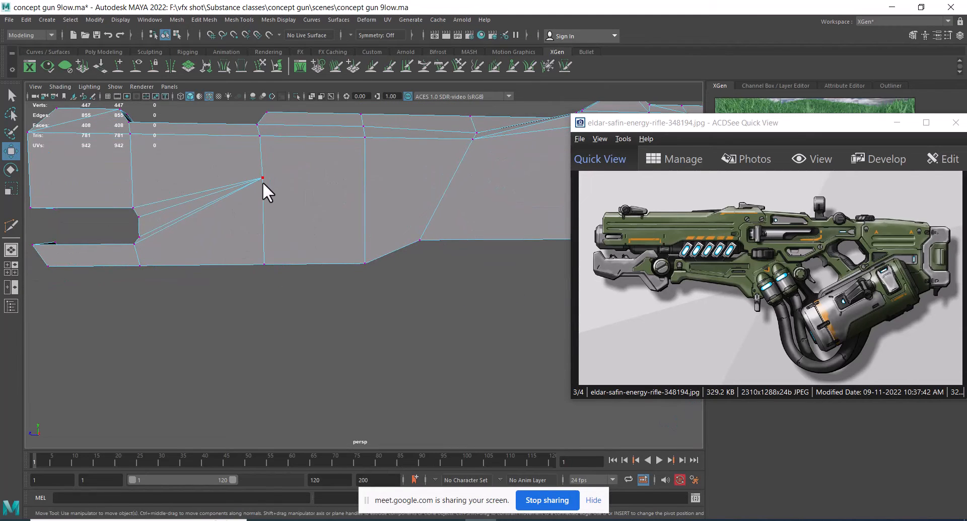
{"action": "left_click", "coordinate": [262, 181]}
{"action": "key", "text": "v"}
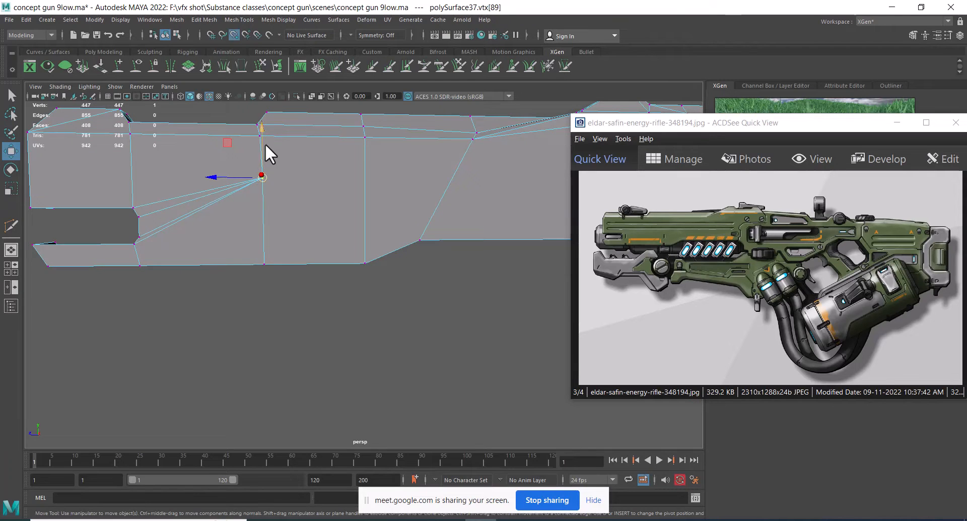
{"action": "left_click_drag", "start_coordinate": [263, 157], "coordinate": [282, 280]}
{"action": "key", "text": "4"}
{"action": "mouse_move", "coordinate": [255, 170]}
{"action": "right_mouse_down", "text": "shift"}
{"action": "mouse_move", "coordinate": [276, 162]}
{"action": "mouse_move", "coordinate": [304, 182]}
{"action": "mouse_move", "coordinate": [192, 165]}
{"action": "right_mouse_up", "text": "shift"}
{"action": "key", "text": "5"}
Return the body to object mode and examine its front notch from the side and from below.
{"action": "left_click_drag", "start_coordinate": [192, 164], "coordinate": [265, 203], "text": "alt"}
{"action": "right_click_drag", "start_coordinate": [265, 203], "coordinate": [275, 207], "text": "alt"}
{"action": "left_click_drag", "start_coordinate": [275, 207], "coordinate": [277, 219], "text": "alt"}
{"action": "key", "text": "q"}
{"action": "right_click_drag", "start_coordinate": [277, 219], "coordinate": [292, 204]}
{"action": "left_click_drag", "start_coordinate": [292, 204], "coordinate": [352, 214], "text": "alt"}
{"action": "middle_click_drag", "start_coordinate": [353, 214], "coordinate": [387, 196], "text": "alt"}
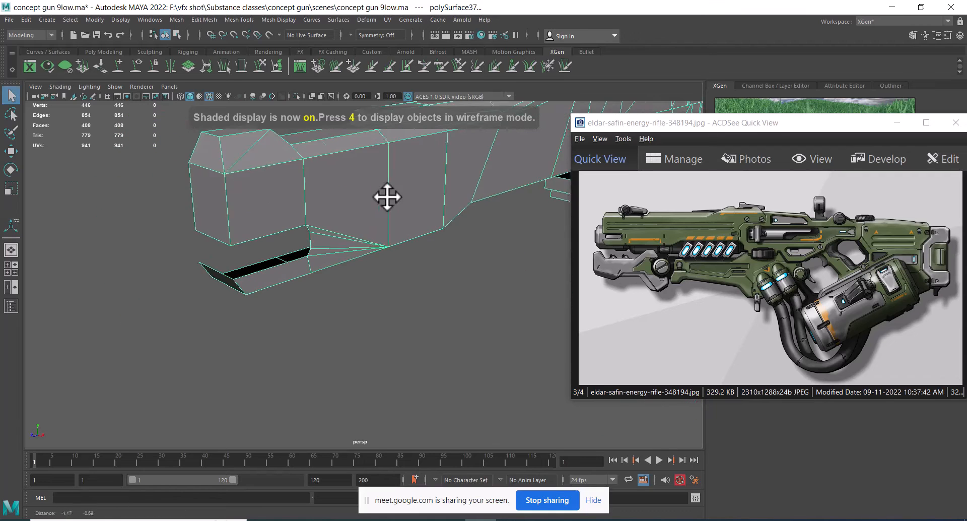
{"action": "left_click_drag", "start_coordinate": [387, 197], "coordinate": [325, 215], "text": "alt"}
{"action": "scroll", "coordinate": [322, 217], "scroll_direction": "up", "scroll_amount": 1}
{"action": "middle_click_drag", "start_coordinate": [275, 195], "coordinate": [313, 220], "text": "alt"}
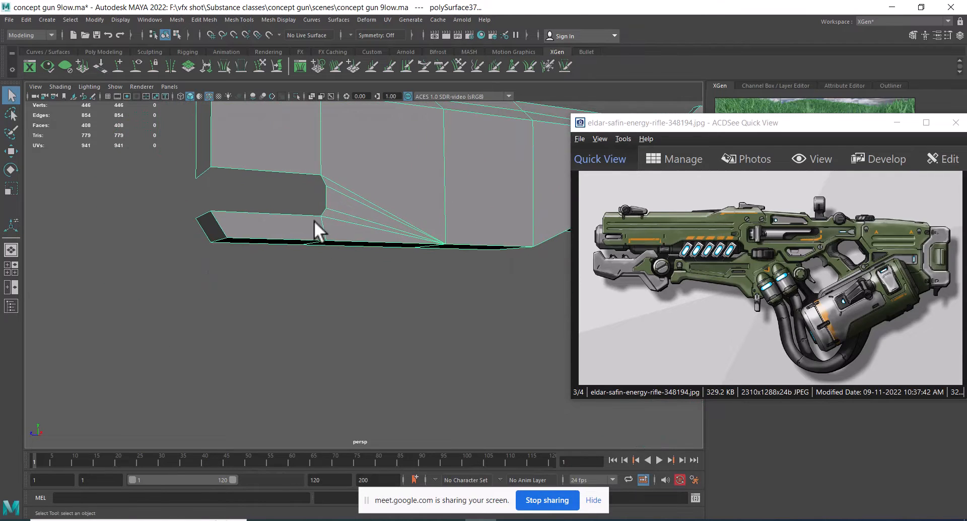
{"action": "scroll", "coordinate": [311, 220], "scroll_direction": "up", "scroll_amount": 1}
Check the reference image's barrel slot and extrude the five border edges around the body's front notch inward to give the wall thickness.
{"action": "right_click_drag", "start_coordinate": [328, 177], "coordinate": [323, 146]}
{"action": "right_click_drag", "start_coordinate": [323, 146], "coordinate": [360, 222], "text": "alt"}
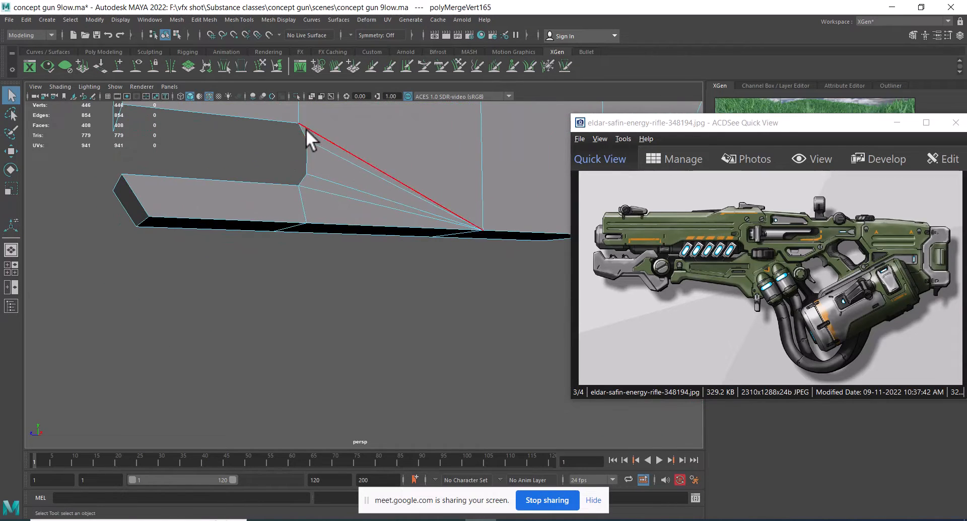
{"action": "left_click", "coordinate": [305, 155], "text": "shift"}
{"action": "left_click", "coordinate": [303, 178], "text": "shift"}
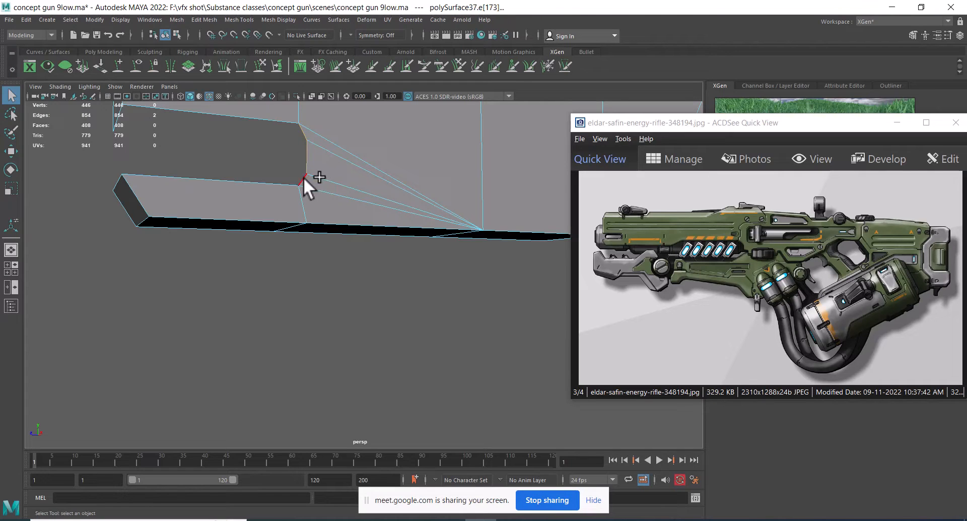
{"action": "left_click", "coordinate": [241, 116], "text": "shift"}
{"action": "right_click_drag", "start_coordinate": [237, 113], "coordinate": [373, 227], "text": "alt"}
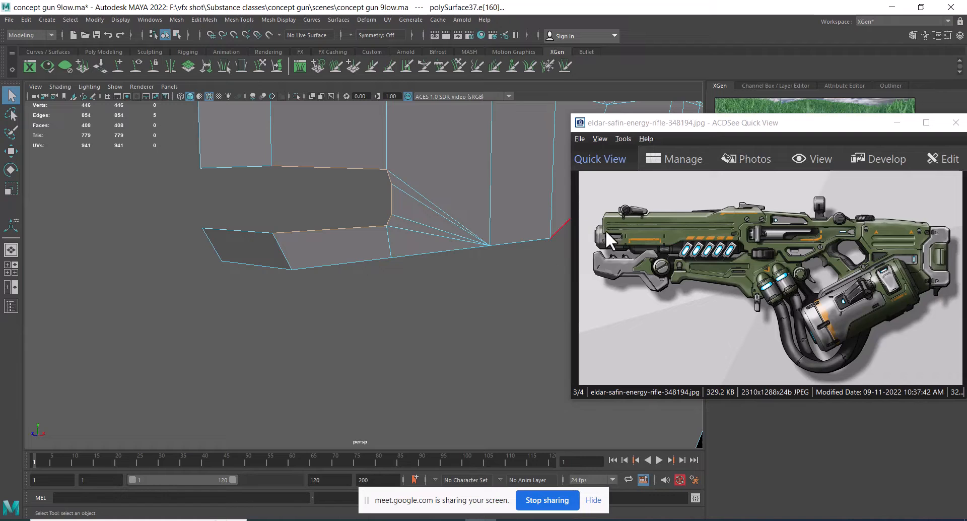
{"action": "left_click", "coordinate": [625, 236]}
{"action": "scroll", "coordinate": [631, 234], "scroll_direction": "up", "scroll_amount": 4}
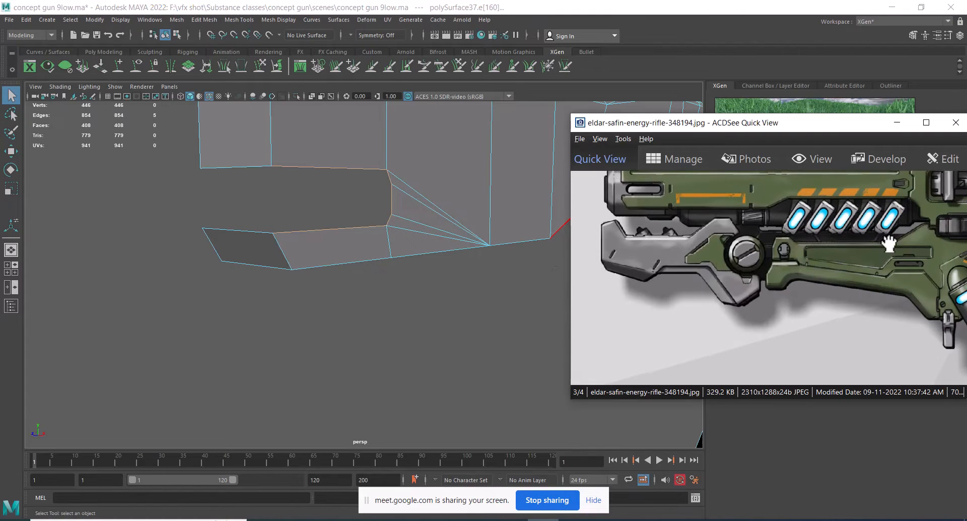
{"action": "left_click_drag", "start_coordinate": [766, 285], "coordinate": [767, 291]}
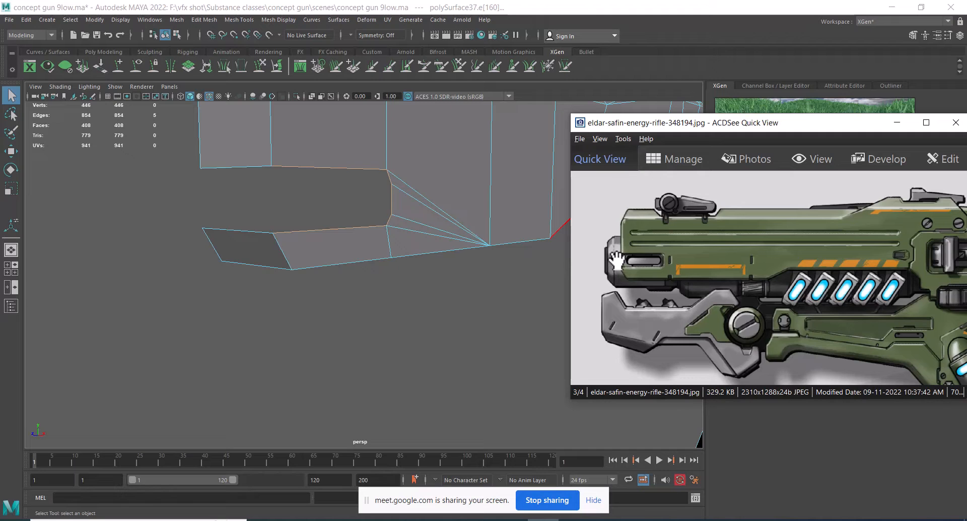
{"action": "scroll", "coordinate": [388, 219], "scroll_direction": "down", "scroll_amount": 3}
{"action": "left_click_drag", "start_coordinate": [339, 190], "coordinate": [440, 247], "text": "alt"}
{"action": "key", "text": "w"}
{"action": "scroll", "coordinate": [425, 241], "scroll_direction": "down", "scroll_amount": 2}
{"action": "scroll", "coordinate": [425, 242], "scroll_direction": "up", "scroll_amount": 3}
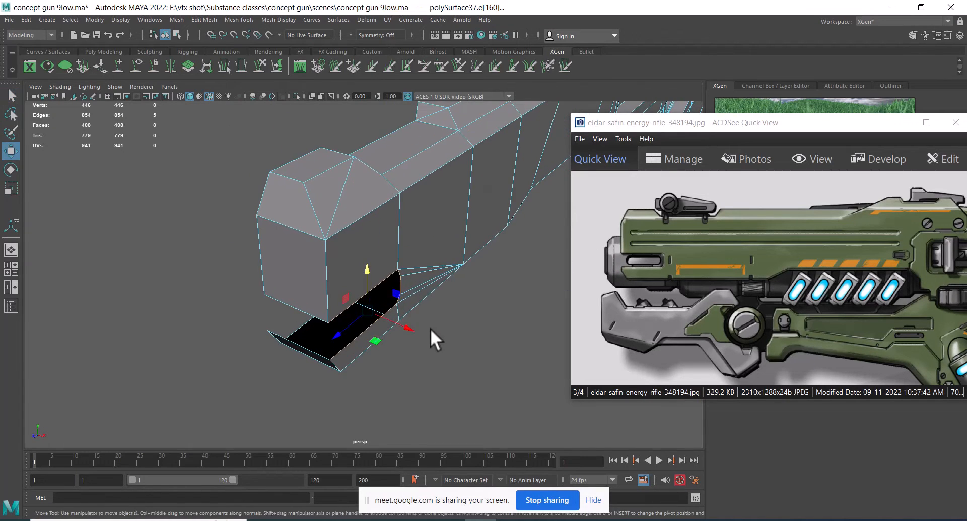
{"action": "left_click_drag", "start_coordinate": [410, 328], "coordinate": [393, 321], "text": "shift"}
{"action": "left_click_drag", "start_coordinate": [447, 270], "coordinate": [544, 241], "text": "alt"}
{"action": "scroll", "coordinate": [334, 227], "scroll_direction": "up", "scroll_amount": 2}
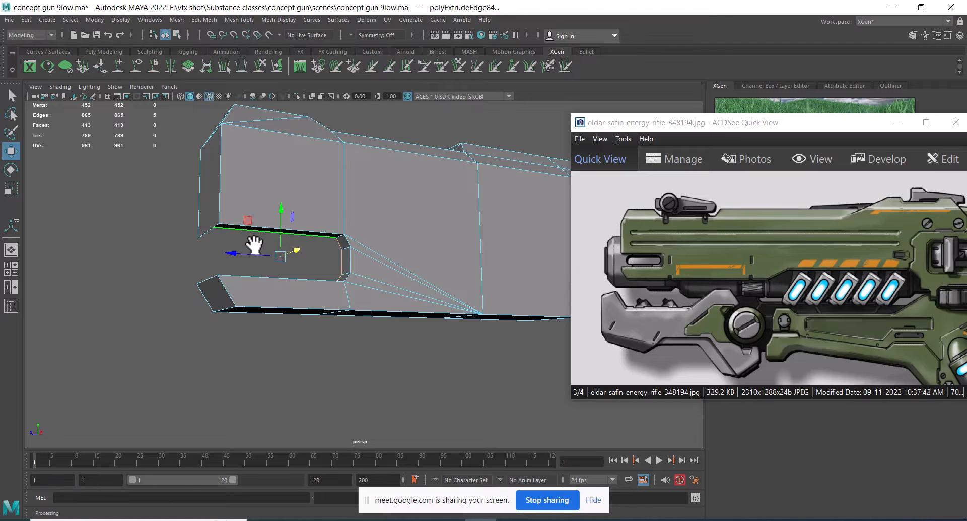
Examine how the extruded notch walls fit around the barrel cylinder, comparing them with the reference image.
{"action": "left_click_drag", "start_coordinate": [255, 309], "coordinate": [384, 300], "text": "alt"}
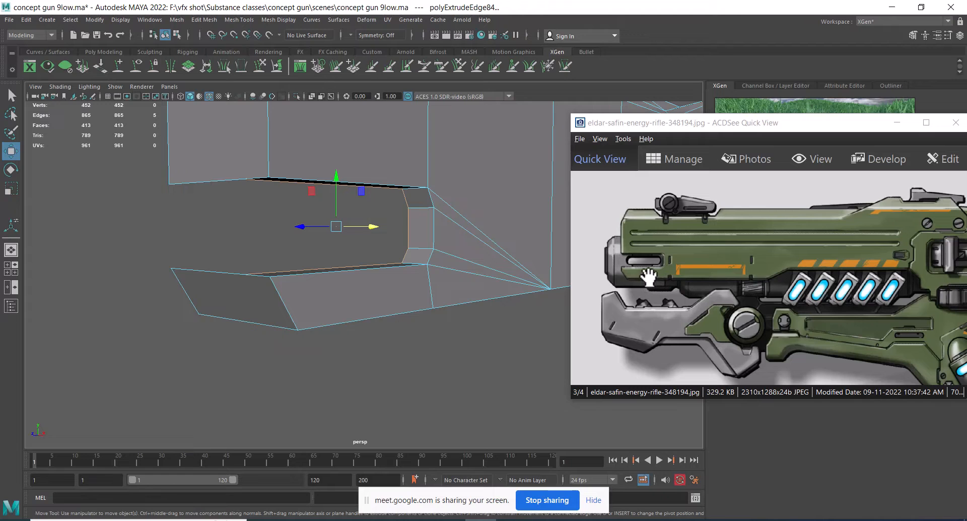
{"action": "left_click_drag", "start_coordinate": [440, 259], "coordinate": [388, 237], "text": "alt"}
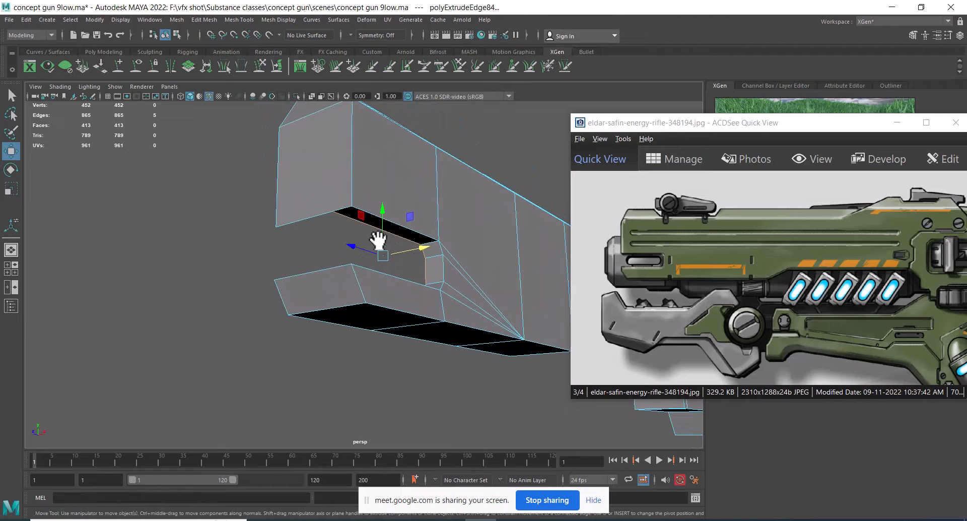
{"action": "left_click_drag", "start_coordinate": [379, 242], "coordinate": [424, 254], "text": "alt"}
{"action": "right_click_drag", "start_coordinate": [424, 255], "coordinate": [492, 221]}
{"action": "left_click_drag", "start_coordinate": [492, 221], "coordinate": [435, 282], "text": "alt"}
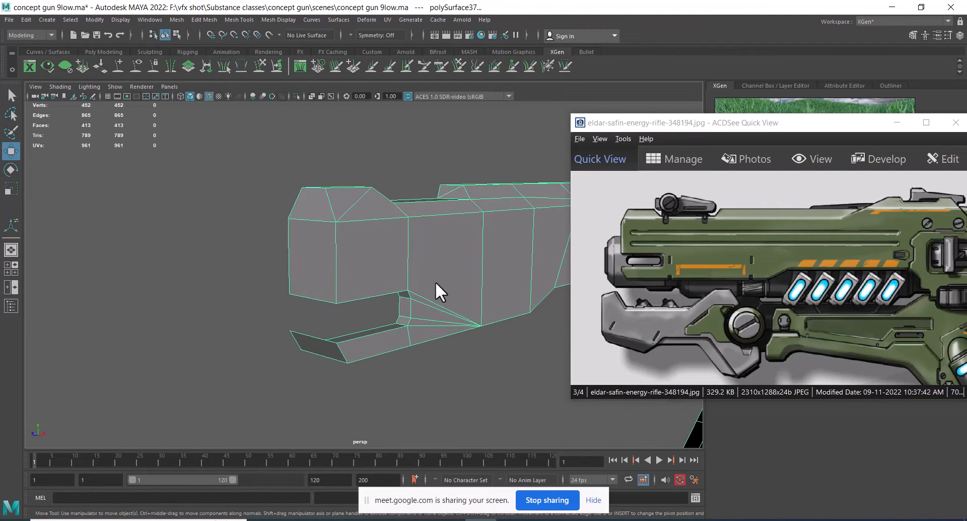
{"action": "key", "text": "ctrl+1"}
{"action": "left_click_drag", "start_coordinate": [407, 249], "coordinate": [340, 267], "text": "alt"}
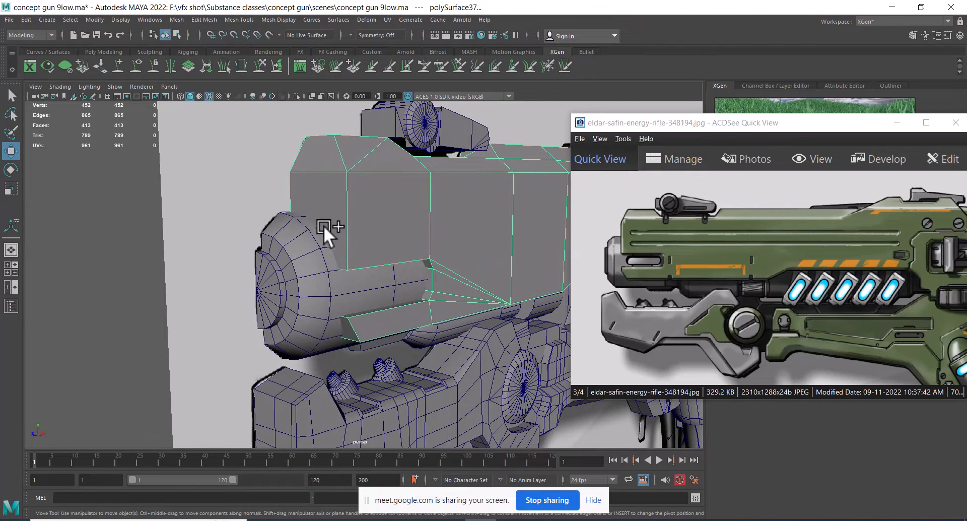
{"action": "left_click", "coordinate": [336, 264]}
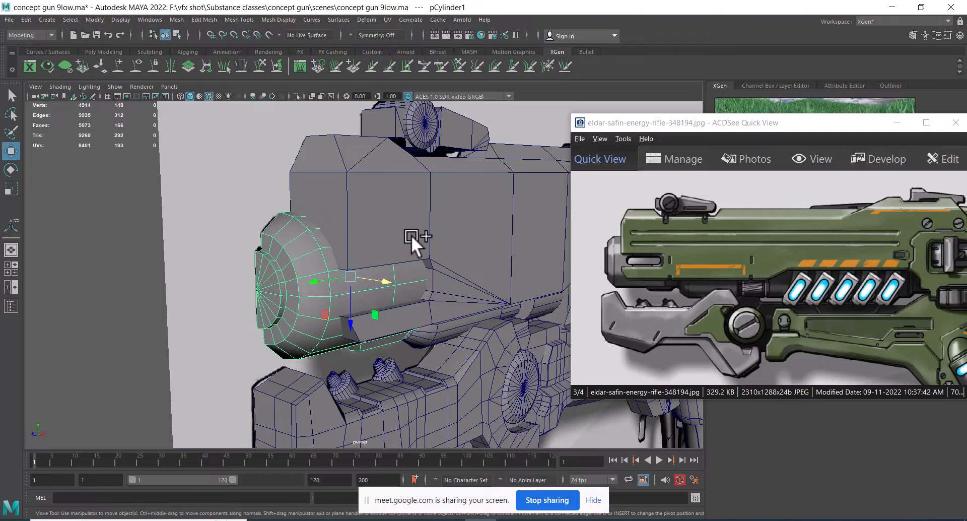
{"action": "left_click", "coordinate": [435, 235]}
{"action": "key", "text": "ctrl+1"}
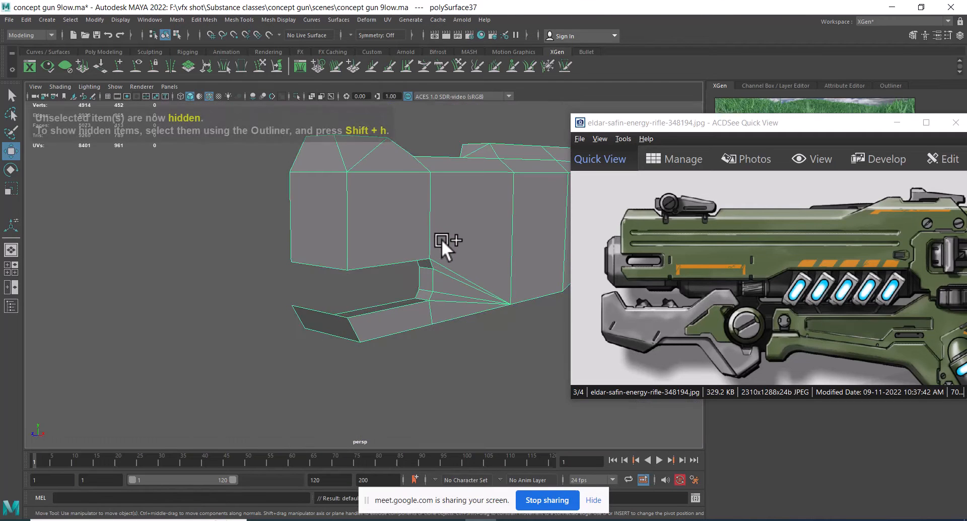
{"action": "mouse_move", "coordinate": [441, 239]}
{"action": "left_mouse_down", "text": "alt"}
{"action": "mouse_move", "coordinate": [431, 291]}
{"action": "mouse_move", "coordinate": [439, 231]}
{"action": "left_mouse_up", "text": "alt"}
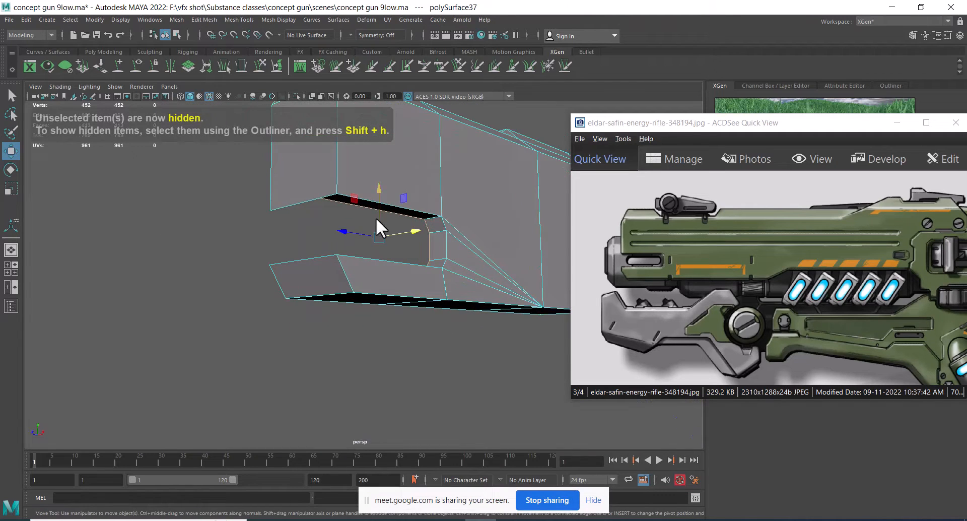
Move the extruded notch edges across to the body's far side and merge the overlapping front corner vertices.
{"action": "left_click_drag", "start_coordinate": [377, 218], "coordinate": [458, 318], "text": "alt"}
{"action": "left_click_drag", "start_coordinate": [386, 310], "coordinate": [397, 252], "text": "shift"}
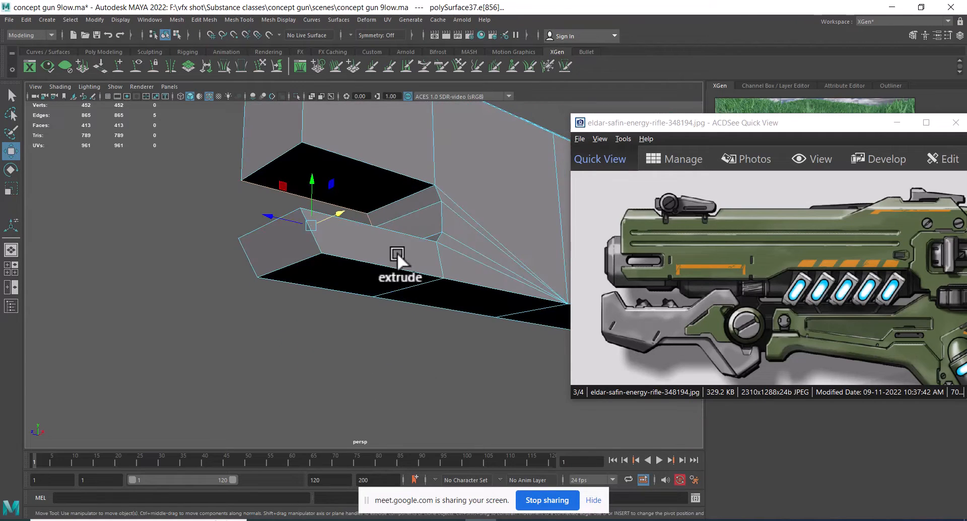
{"action": "right_click_drag", "start_coordinate": [421, 195], "coordinate": [311, 184]}
{"action": "mouse_move", "coordinate": [311, 184]}
{"action": "left_mouse_down", "text": "alt"}
{"action": "mouse_move", "coordinate": [319, 213]}
{"action": "mouse_move", "coordinate": [398, 184]}
{"action": "mouse_move", "coordinate": [302, 178]}
{"action": "left_mouse_up", "text": "alt"}
{"action": "left_click_drag", "start_coordinate": [421, 306], "coordinate": [422, 307]}
{"action": "mouse_move", "coordinate": [421, 306]}
{"action": "left_mouse_down", "text": "alt"}
{"action": "mouse_move", "coordinate": [418, 317]}
{"action": "mouse_move", "coordinate": [423, 310]}
{"action": "left_mouse_up", "text": "alt"}
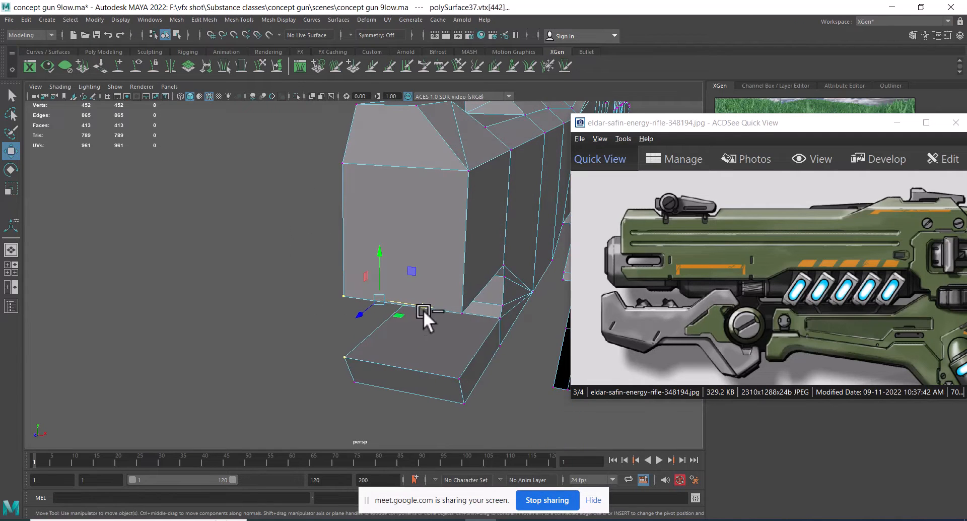
{"action": "right_click_drag", "start_coordinate": [425, 232], "coordinate": [460, 213], "text": "shift"}
{"action": "left_click_drag", "start_coordinate": [433, 222], "coordinate": [392, 282], "text": "alt"}
{"action": "key", "text": "q"}
{"action": "right_click_drag", "start_coordinate": [407, 228], "coordinate": [480, 150]}
Examine the reworked notch in isolation and together with the other rifle parts, comparing it with the reference image.
{"action": "left_click_drag", "start_coordinate": [448, 222], "coordinate": [446, 267], "text": "alt"}
{"action": "key", "text": "ctrl+1"}
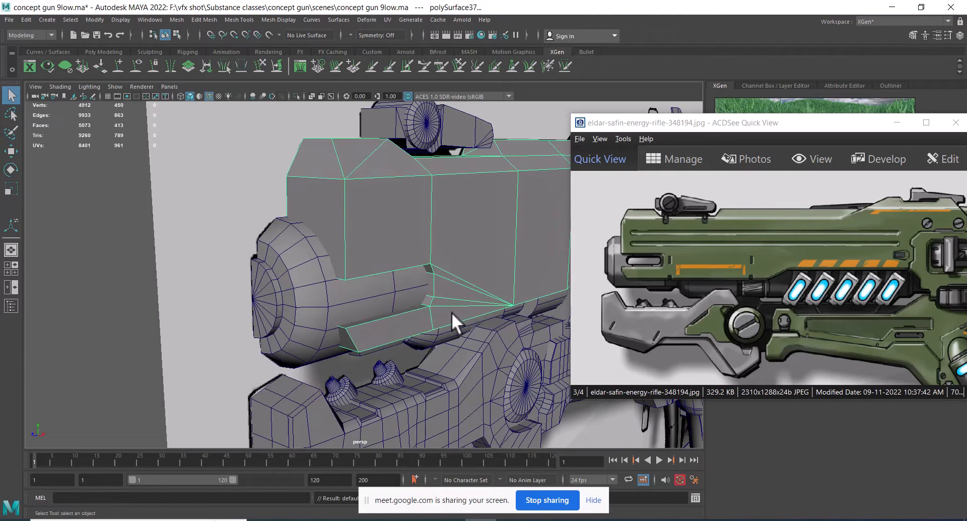
{"action": "left_click_drag", "start_coordinate": [454, 320], "coordinate": [368, 234], "text": "alt"}
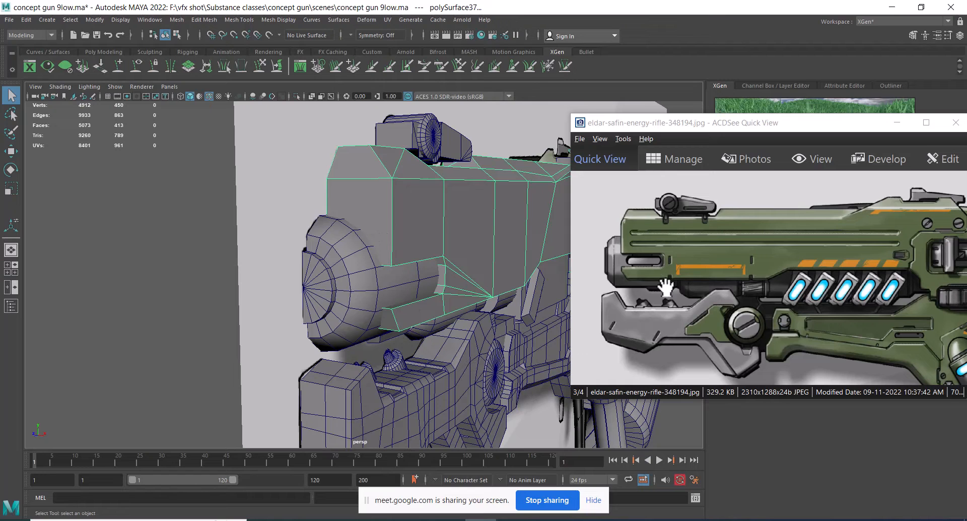
{"action": "left_click_drag", "start_coordinate": [503, 303], "coordinate": [379, 221], "text": "alt"}
{"action": "key", "text": "alt+h"}
{"action": "key", "text": "F9"}
{"action": "left_click_drag", "start_coordinate": [222, 142], "coordinate": [319, 255], "text": "alt"}
{"action": "left_click_drag", "start_coordinate": [302, 220], "coordinate": [355, 239], "text": "alt"}
{"action": "key", "text": "F8"}
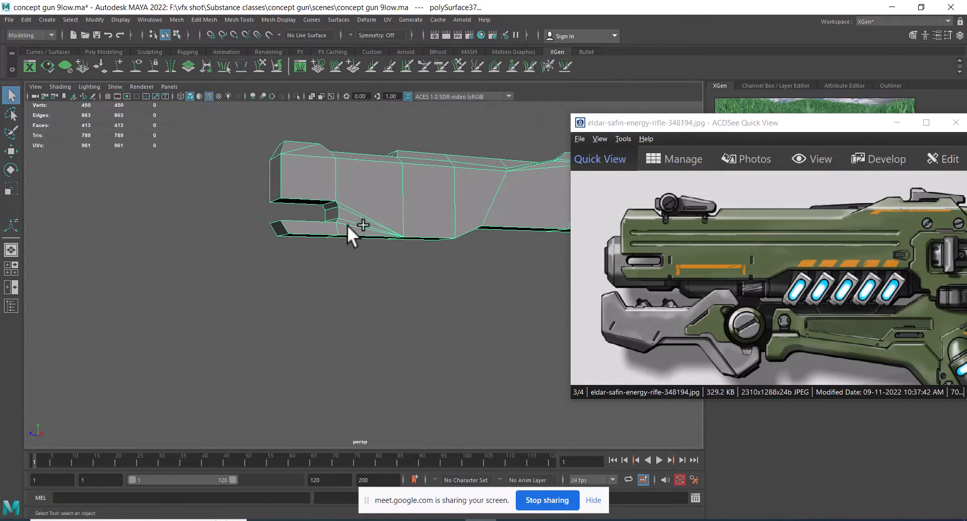
{"action": "key", "text": "ctrl+shift+h"}
{"action": "right_click_drag", "start_coordinate": [346, 232], "coordinate": [371, 241], "text": "alt"}
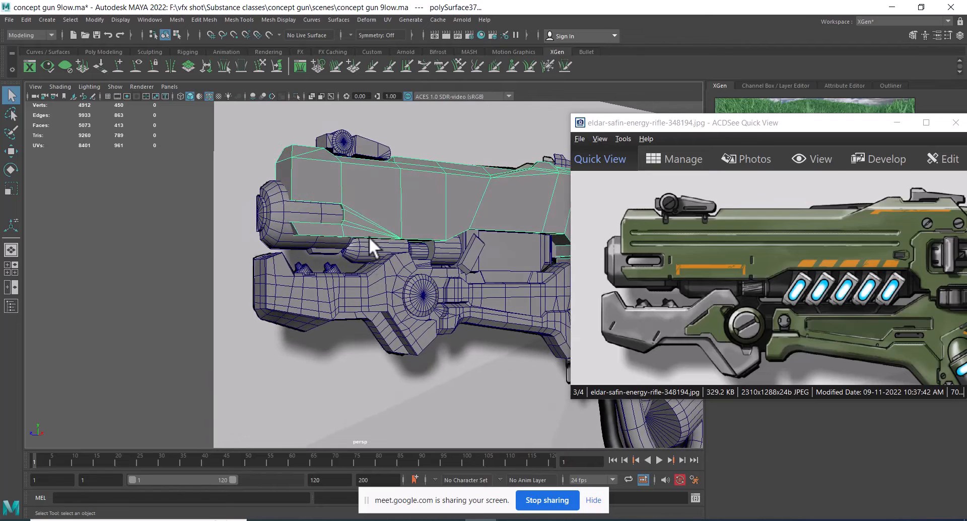
{"action": "right_click_drag", "start_coordinate": [376, 198], "coordinate": [221, 294], "text": "alt"}
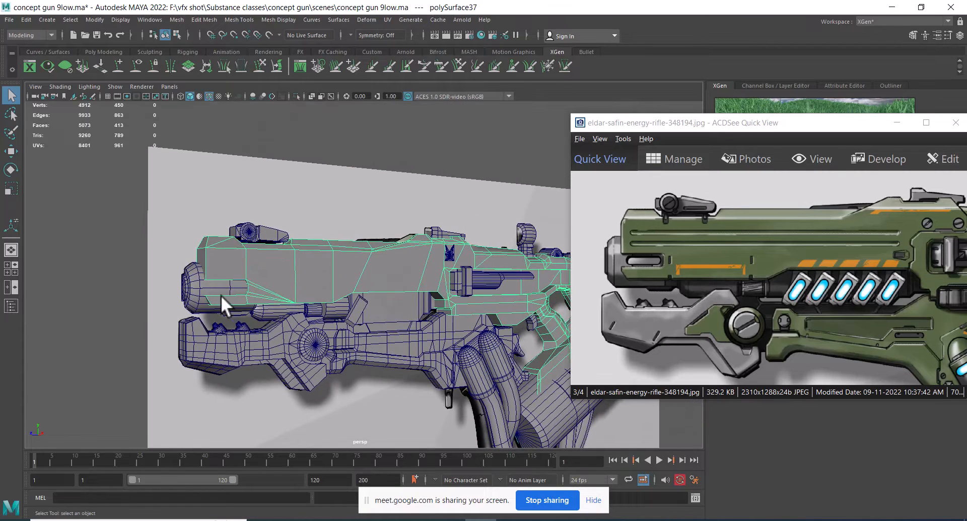
Isolate the body together with the front barrel cylinder, hiding all other rifle parts.
{"action": "left_click", "coordinate": [211, 288]}
{"action": "key", "text": "alt+h"}
{"action": "right_click_drag", "start_coordinate": [287, 312], "coordinate": [304, 372], "text": "alt"}
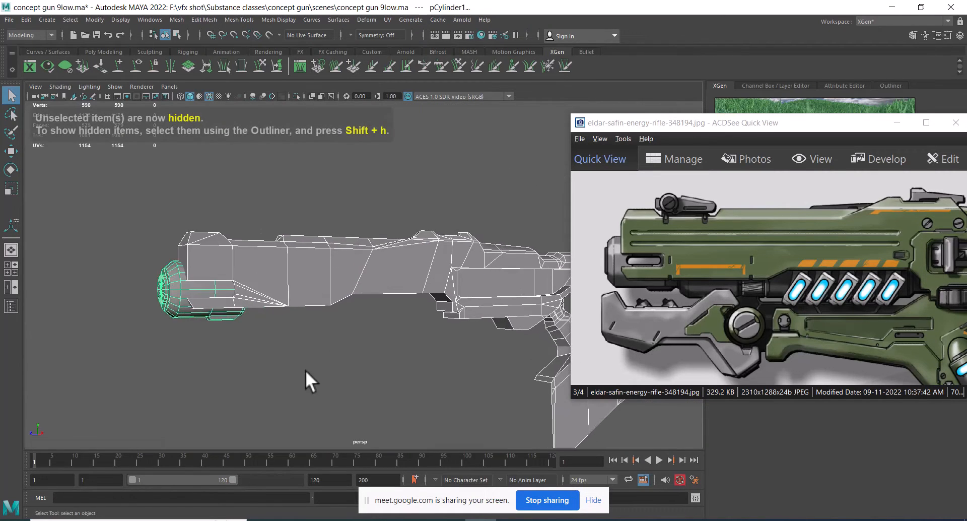
Duplicate the front barrel cylinder and hide the original.
{"action": "left_click", "coordinate": [306, 370]}
{"action": "left_click", "coordinate": [180, 293]}
{"action": "right_click_drag", "start_coordinate": [186, 298], "coordinate": [258, 324], "text": "alt"}
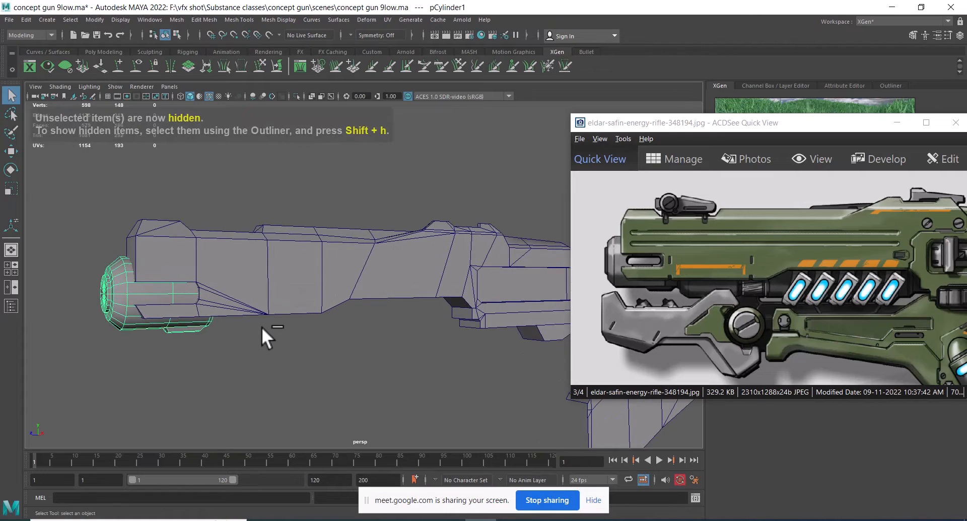
{"action": "left_click", "coordinate": [161, 323], "text": "ctrl"}
{"action": "left_click", "coordinate": [132, 298]}
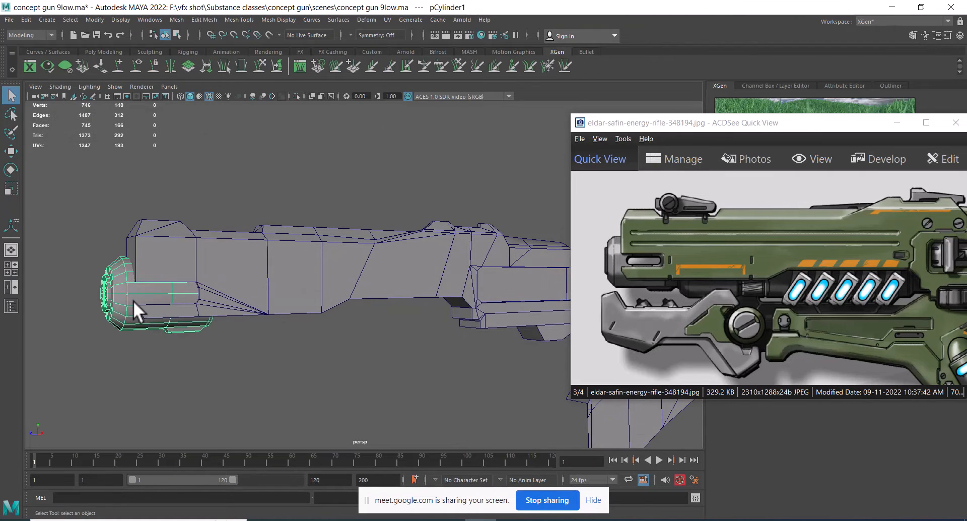
{"action": "key", "text": "h"}
Apply a Boolean difference between the body and the barrel cylinder copy, and inspect the result from the front and far side.
{"action": "left_click", "coordinate": [166, 307]}
{"action": "left_click", "coordinate": [120, 311]}
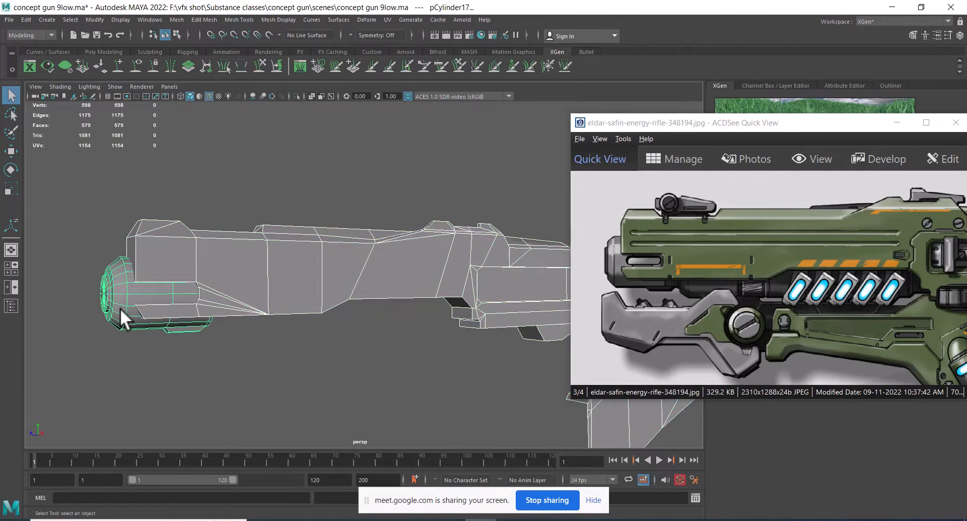
{"action": "left_click", "coordinate": [182, 21]}
{"action": "mouse_move", "coordinate": [255, 44]}
{"action": "left_click", "coordinate": [294, 35]}
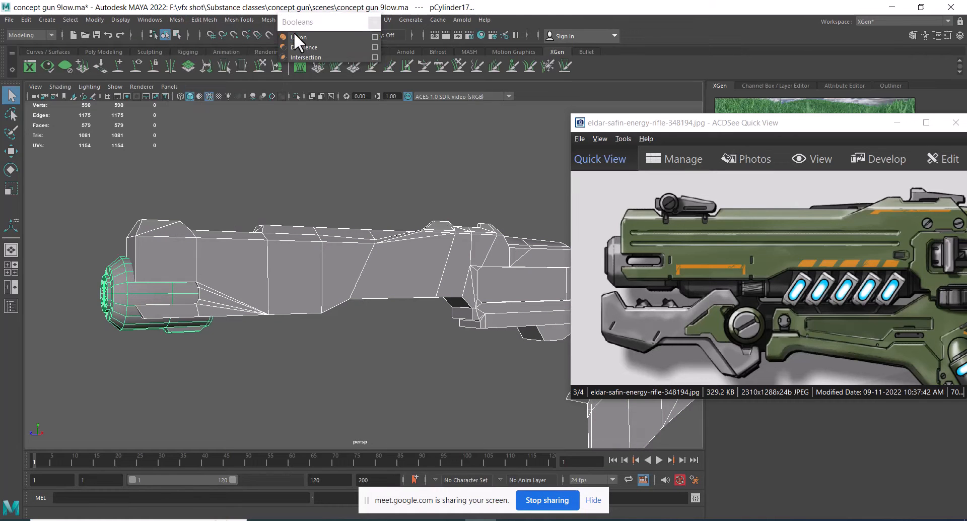
{"action": "left_click", "coordinate": [302, 40]}
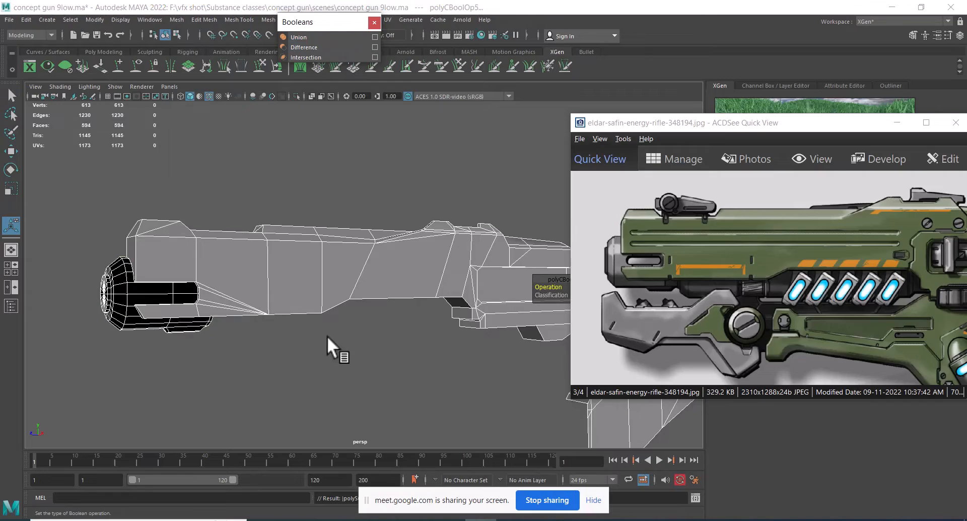
{"action": "left_click_drag", "start_coordinate": [328, 335], "coordinate": [281, 281], "text": "alt"}
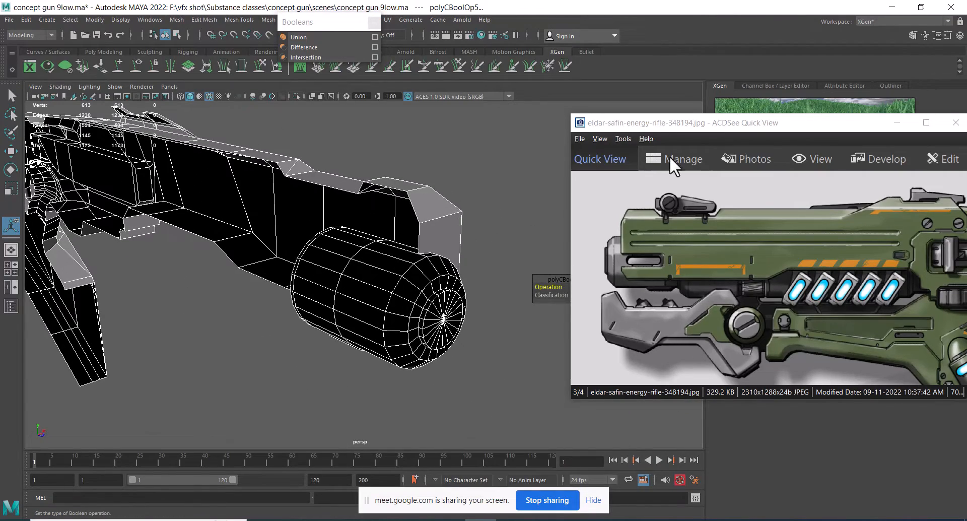
{"action": "left_click_drag", "start_coordinate": [645, 127], "coordinate": [762, 136]}
{"action": "left_click_drag", "start_coordinate": [504, 261], "coordinate": [464, 307], "text": "alt"}
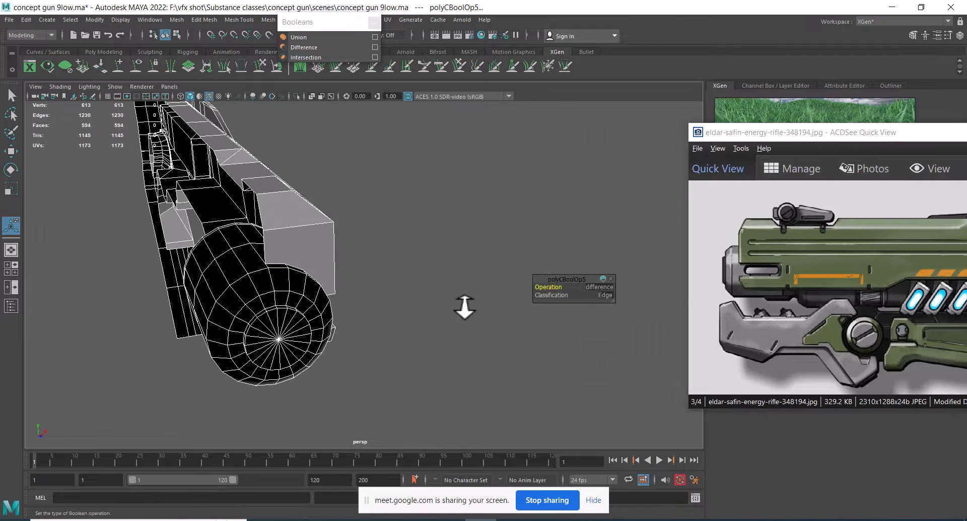
Undo the Boolean difference and try a Boolean intersection of the body and the barrel cylinder copy.
{"action": "key", "text": "ctrl+z"}
{"action": "left_click_drag", "start_coordinate": [410, 247], "coordinate": [272, 281], "text": "alt"}
{"action": "left_click", "coordinate": [303, 56]}
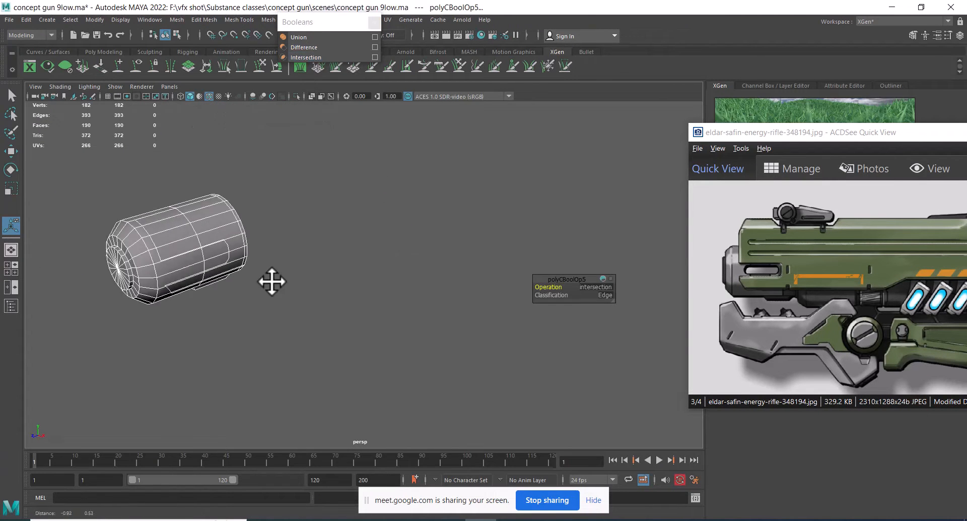
{"action": "right_click_drag", "start_coordinate": [272, 281], "coordinate": [323, 336], "text": "alt"}
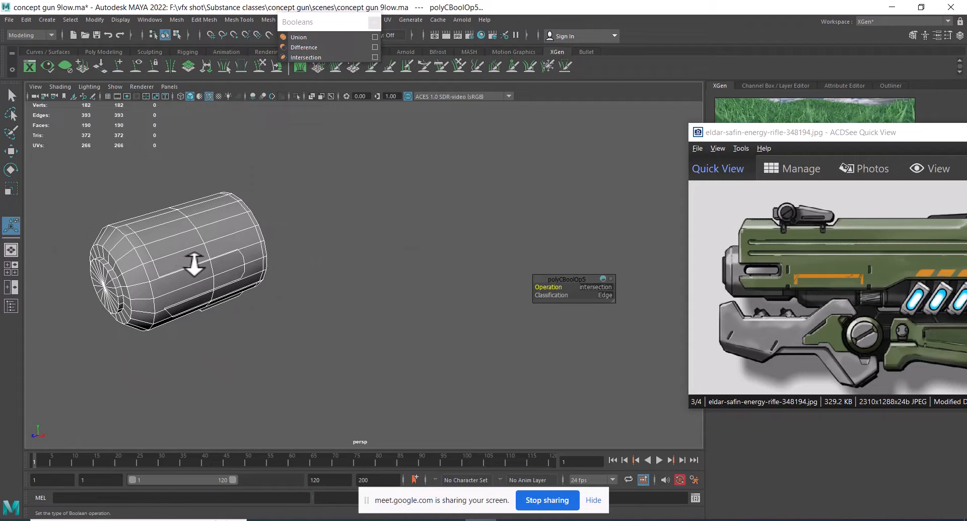
Switch the Boolean's operation back to difference and inspect the barrel and body in wireframe display.
{"action": "left_click", "coordinate": [600, 288]}
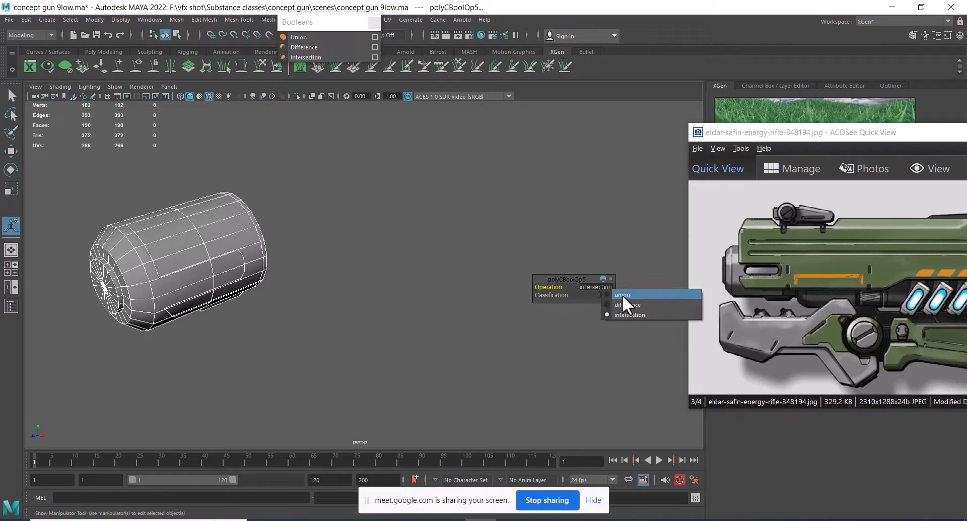
{"action": "left_click", "coordinate": [622, 296]}
{"action": "mouse_move", "coordinate": [202, 246]}
{"action": "left_mouse_down", "text": "alt"}
{"action": "mouse_move", "coordinate": [205, 266]}
{"action": "mouse_move", "coordinate": [190, 212]}
{"action": "mouse_move", "coordinate": [230, 256]}
{"action": "mouse_move", "coordinate": [233, 276]}
{"action": "mouse_move", "coordinate": [212, 276]}
{"action": "left_mouse_up", "text": "alt"}
{"action": "key", "text": "4"}
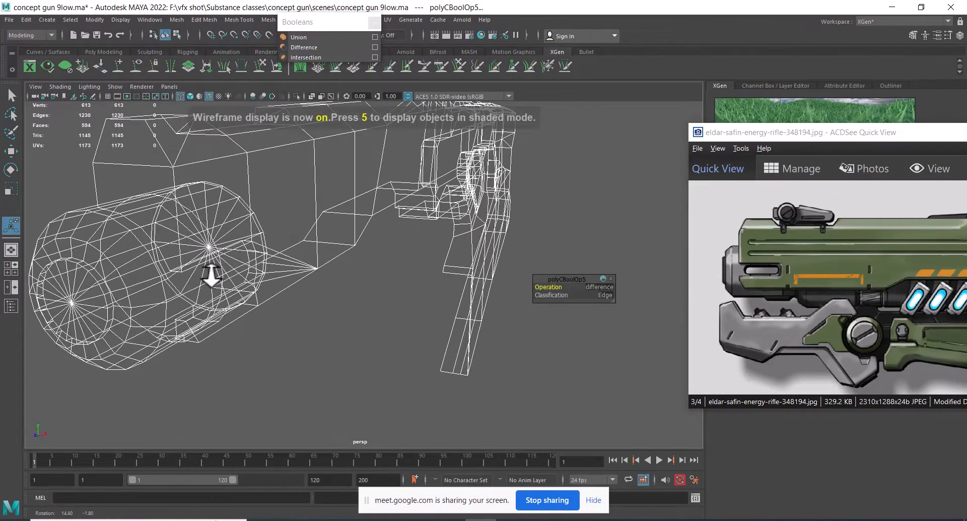
Return to shaded display, set the Boolean's operation to union, and inspect the body's front notch from the side.
{"action": "key", "text": "5"}
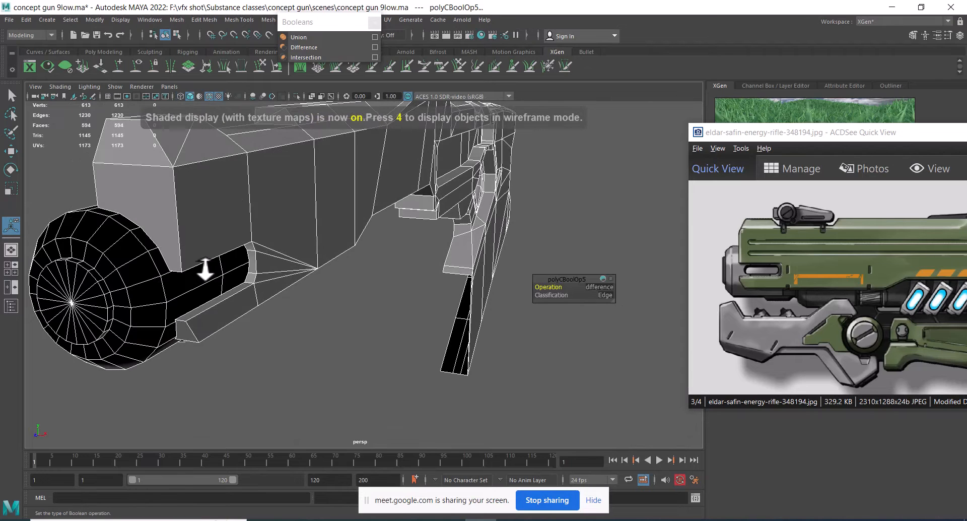
{"action": "left_click", "coordinate": [603, 285]}
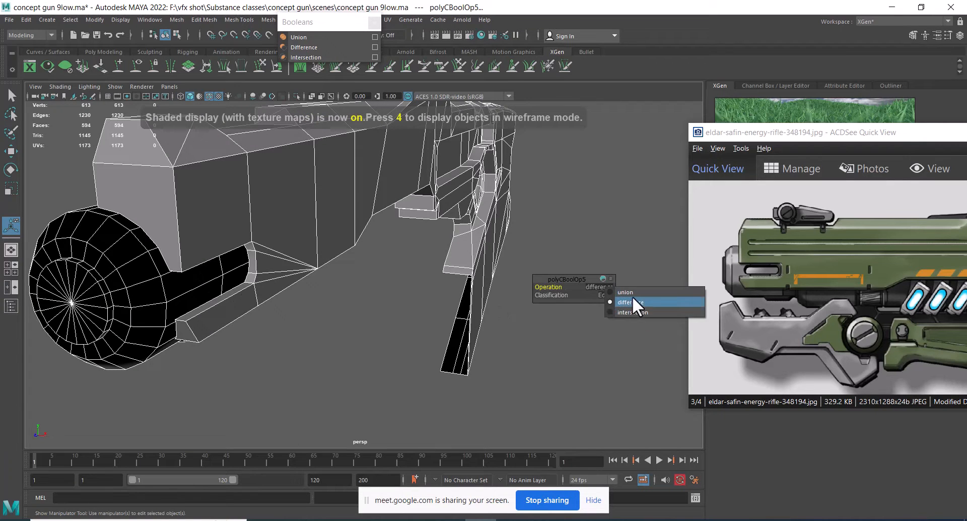
{"action": "left_click", "coordinate": [631, 292]}
{"action": "left_click_drag", "start_coordinate": [630, 291], "coordinate": [302, 316], "text": "alt"}
{"action": "middle_click_drag", "start_coordinate": [302, 315], "coordinate": [401, 261], "text": "alt"}
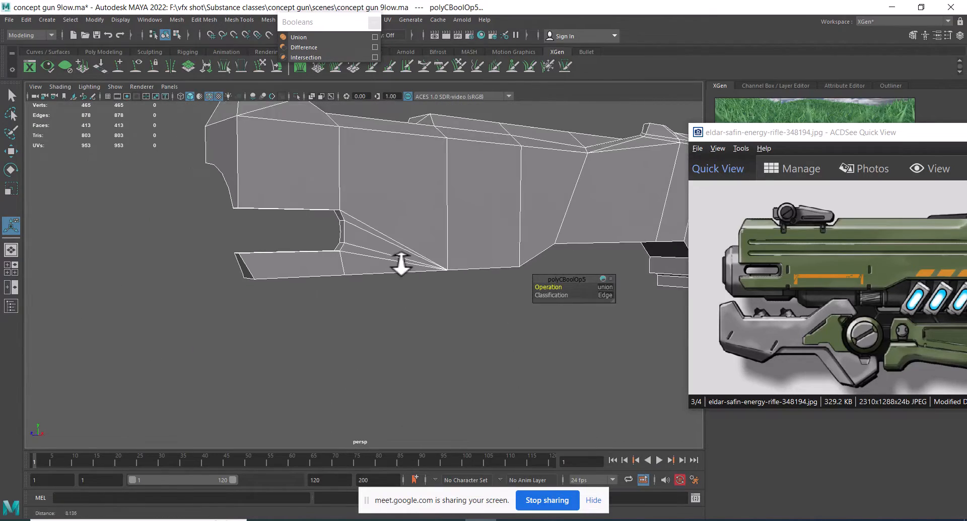
Cut edges across the body's front face from its upper side corner to the vertices along the curved notch.
{"action": "left_click_drag", "start_coordinate": [401, 261], "coordinate": [349, 165], "text": "alt"}
{"action": "key", "text": "q"}
{"action": "right_click_drag", "start_coordinate": [353, 164], "coordinate": [307, 164]}
{"action": "left_click_drag", "start_coordinate": [313, 171], "coordinate": [283, 243], "text": "alt"}
{"action": "key", "text": "F8"}
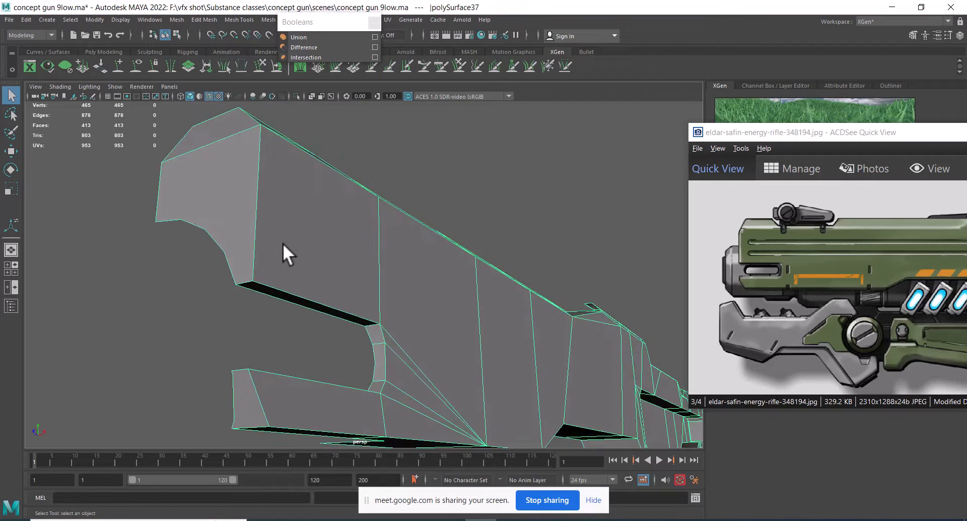
{"action": "middle_click_drag", "start_coordinate": [283, 242], "coordinate": [289, 282], "text": "alt"}
{"action": "right_click_drag", "start_coordinate": [300, 225], "coordinate": [239, 224], "text": "shift"}
{"action": "left_click_drag", "start_coordinate": [227, 283], "coordinate": [245, 266], "text": "alt"}
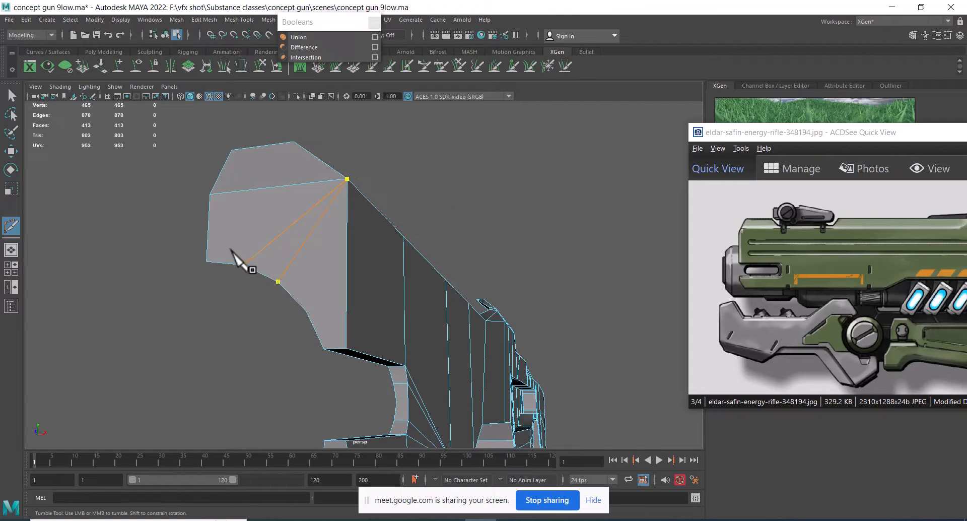
{"action": "right_click", "coordinate": [329, 322]}
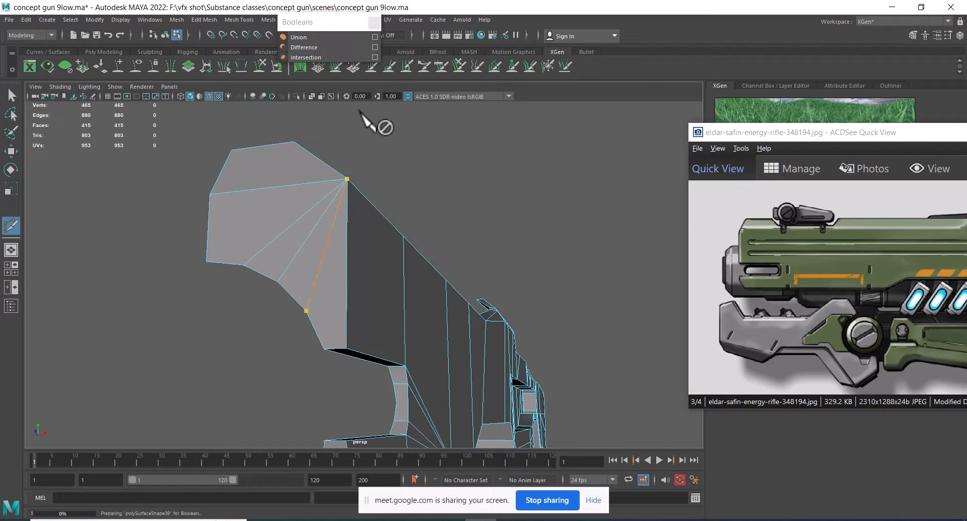
{"action": "key", "text": "w"}
Delete the two stray vertices on the front-end edges of the body's lower prong.
{"action": "left_click_drag", "start_coordinate": [357, 297], "coordinate": [404, 240], "text": "alt"}
{"action": "right_click_drag", "start_coordinate": [405, 241], "coordinate": [497, 302], "text": "alt"}
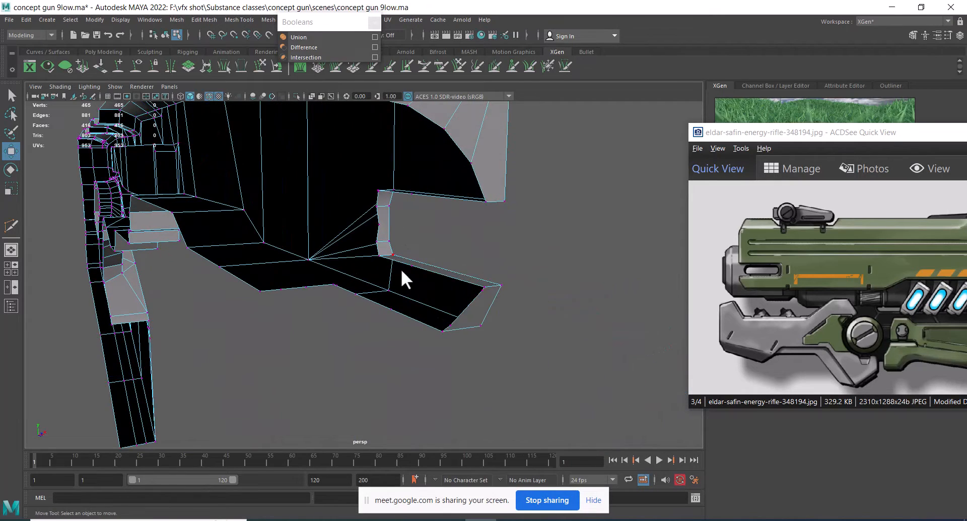
{"action": "left_click_drag", "start_coordinate": [404, 276], "coordinate": [475, 393], "text": "alt"}
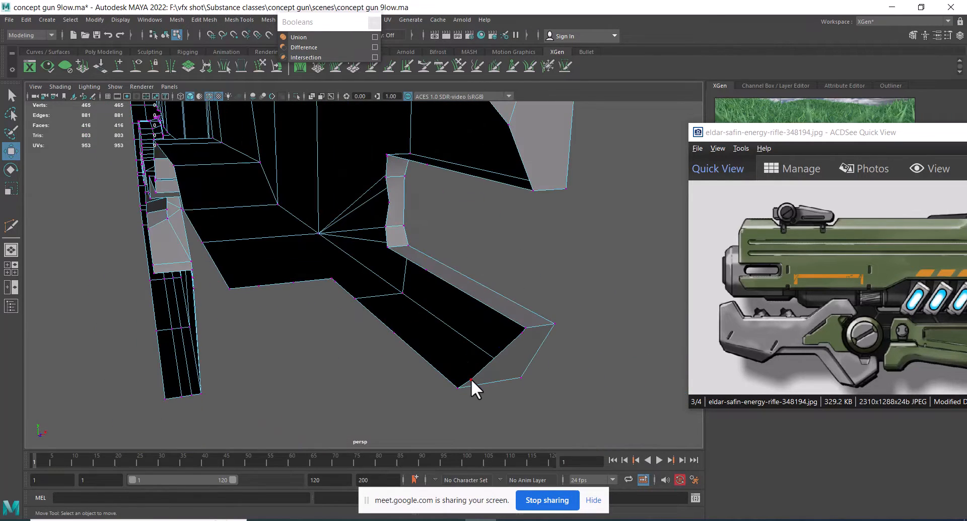
{"action": "left_click", "coordinate": [470, 379]}
{"action": "key", "text": "Delete"}
{"action": "left_click", "coordinate": [523, 334]}
{"action": "key", "text": "Delete"}
Delete the redundant midpoint vertices along the long edges of the lower prong.
{"action": "left_click", "coordinate": [427, 268]}
{"action": "left_click_drag", "start_coordinate": [414, 331], "coordinate": [528, 327], "text": "alt"}
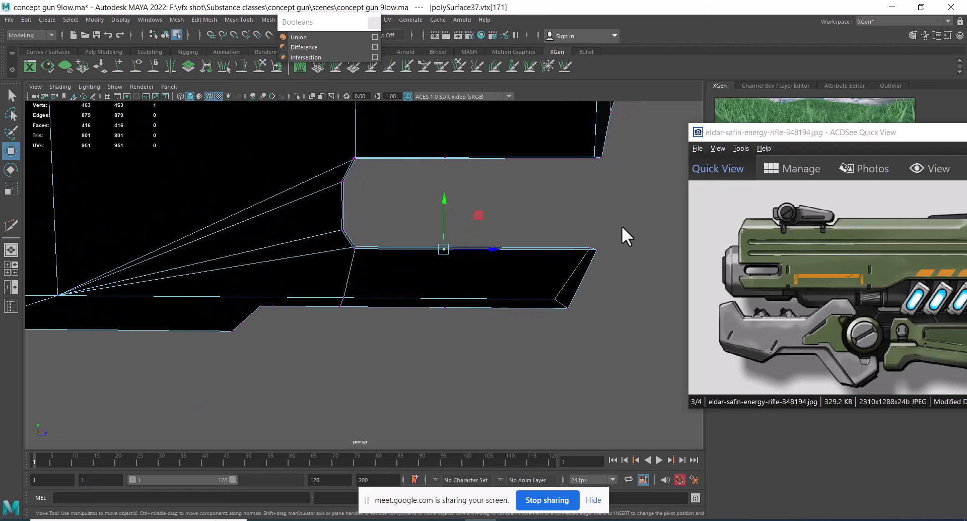
{"action": "left_click_drag", "start_coordinate": [622, 225], "coordinate": [377, 364]}
{"action": "left_click_drag", "start_coordinate": [492, 345], "coordinate": [471, 361], "text": "alt"}
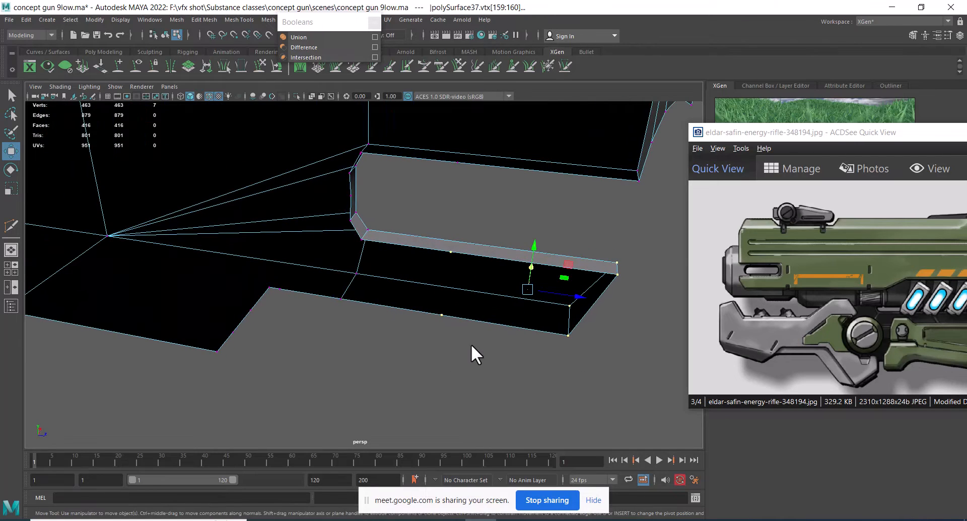
{"action": "key", "text": "Delete"}
{"action": "key", "text": "ctrl+z"}
{"action": "key", "text": "Delete"}
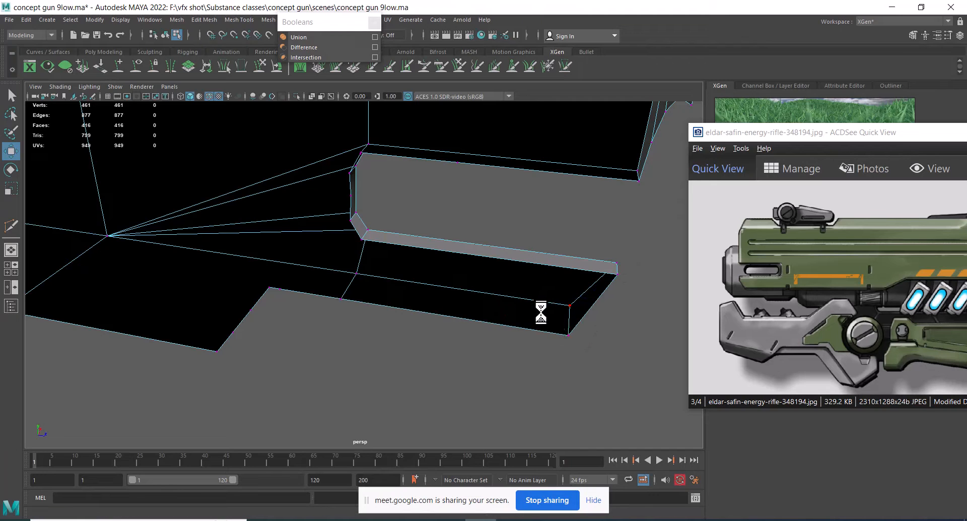
Delete the short edge crossing the underside of the lower prong behind the notch.
{"action": "left_click_drag", "start_coordinate": [541, 309], "coordinate": [398, 277], "text": "alt"}
{"action": "key", "text": "F8"}
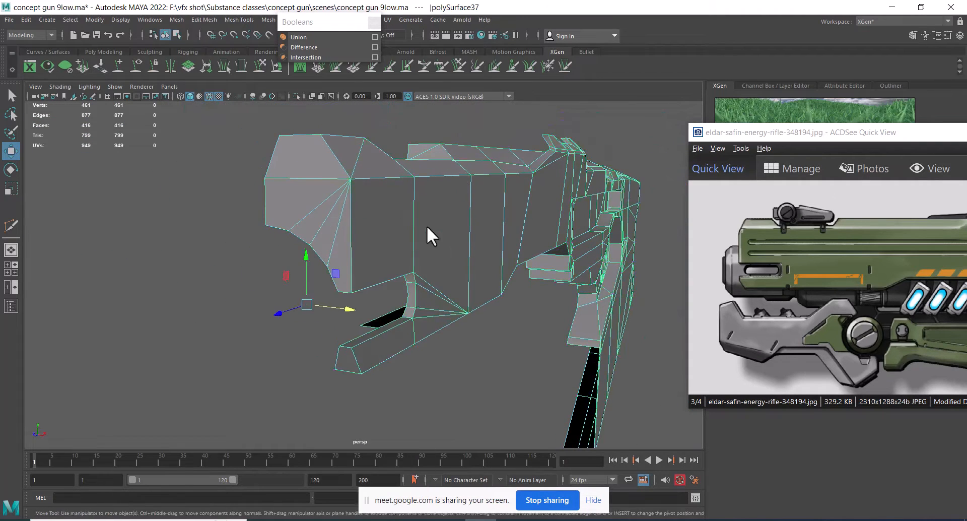
{"action": "left_click_drag", "start_coordinate": [427, 234], "coordinate": [400, 258], "text": "alt"}
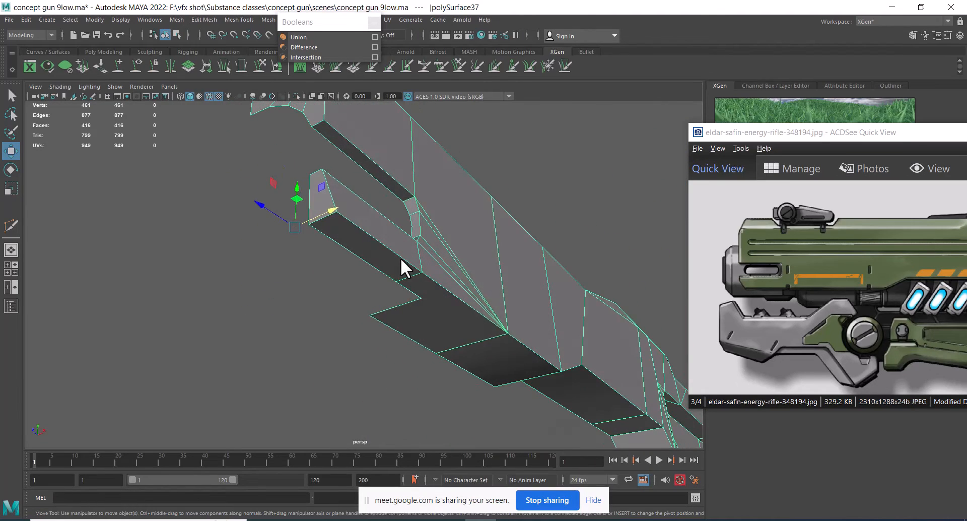
{"action": "left_click_drag", "start_coordinate": [424, 300], "coordinate": [378, 283], "text": "alt"}
{"action": "right_click_drag", "start_coordinate": [382, 267], "coordinate": [388, 204]}
{"action": "left_click_drag", "start_coordinate": [387, 205], "coordinate": [362, 237], "text": "alt"}
{"action": "left_click", "coordinate": [368, 222]}
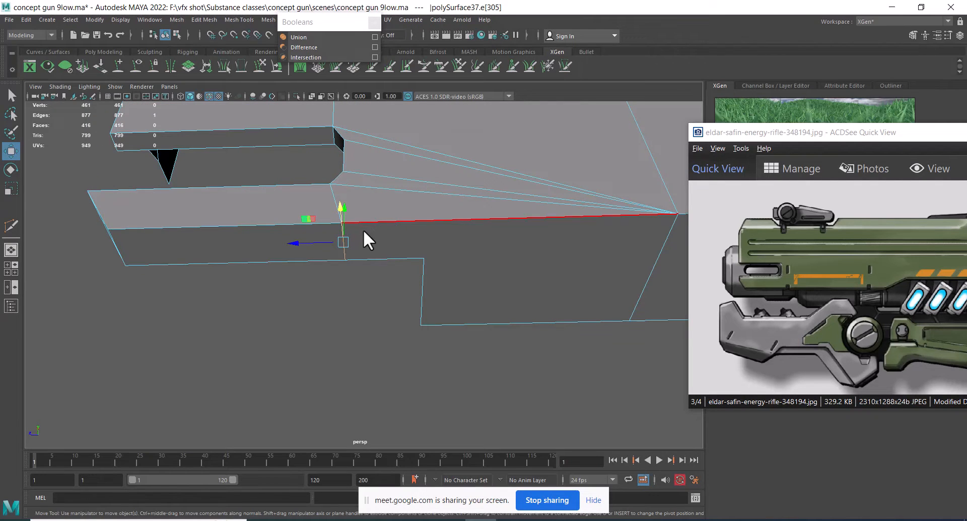
{"action": "key", "text": "Delete"}
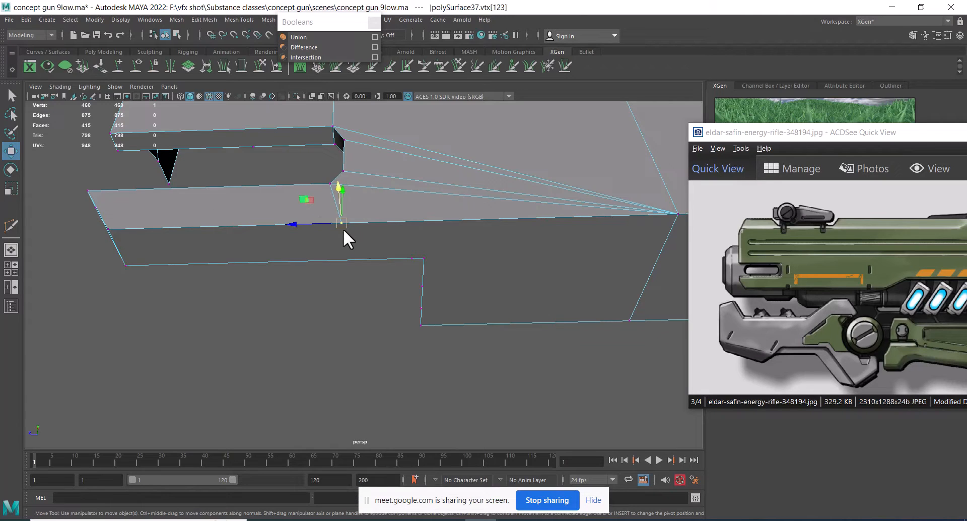
Move the leftover lower-edge vertex onto the prong's front corner vertex and merge the two.
{"action": "middle_click_drag", "start_coordinate": [217, 221], "coordinate": [110, 231]}
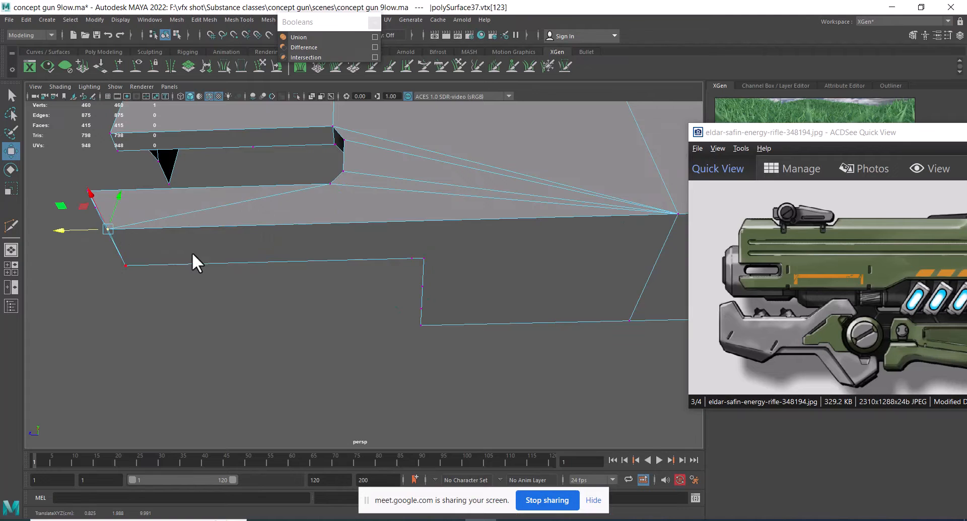
{"action": "left_click_drag", "start_coordinate": [192, 255], "coordinate": [243, 271], "text": "alt"}
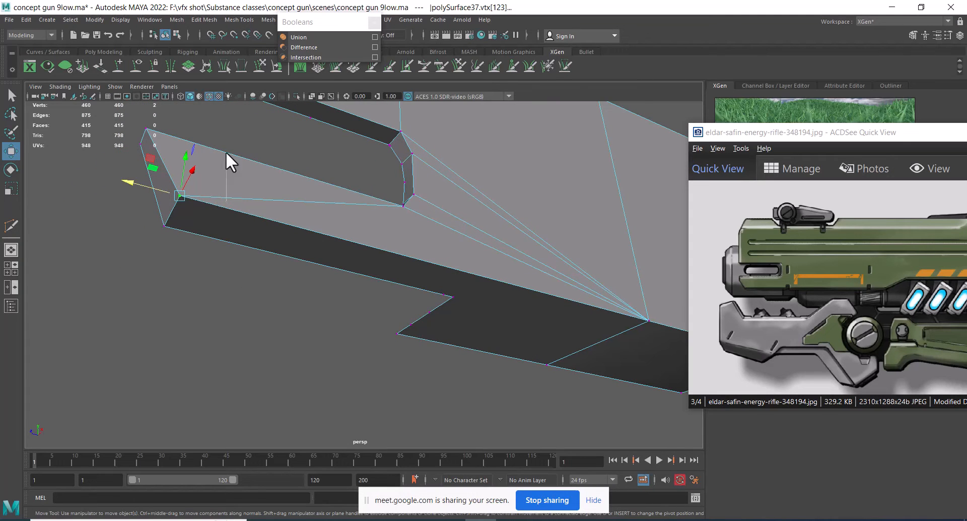
{"action": "right_click_drag", "start_coordinate": [225, 152], "coordinate": [234, 92], "text": "shift"}
{"action": "left_click_drag", "start_coordinate": [344, 215], "coordinate": [407, 224], "text": "alt"}
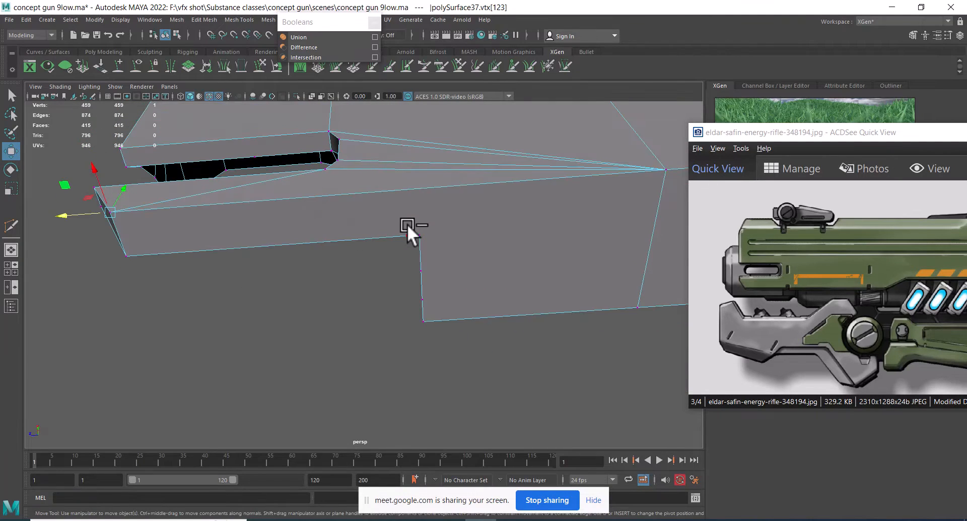
Delete the three redundant vertices beside the stepped corner on the body's underside.
{"action": "right_click_drag", "start_coordinate": [408, 224], "coordinate": [399, 152]}
{"action": "right_click_drag", "start_coordinate": [437, 220], "coordinate": [366, 230]}
{"action": "left_click_drag", "start_coordinate": [404, 235], "coordinate": [405, 235]}
{"action": "left_click_drag", "start_coordinate": [420, 295], "coordinate": [412, 296]}
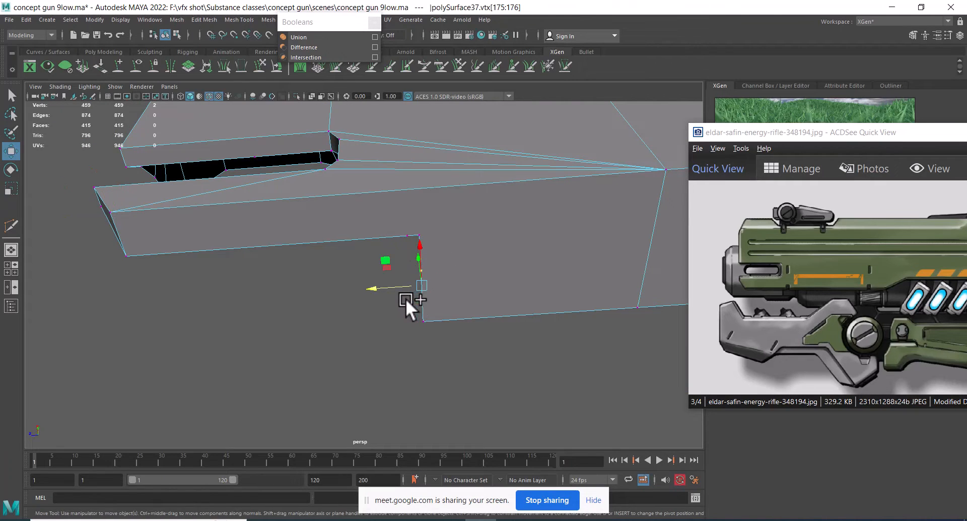
{"action": "key", "text": "Delete"}
{"action": "left_click_drag", "start_coordinate": [391, 222], "coordinate": [413, 245]}
{"action": "key", "text": "Delete"}
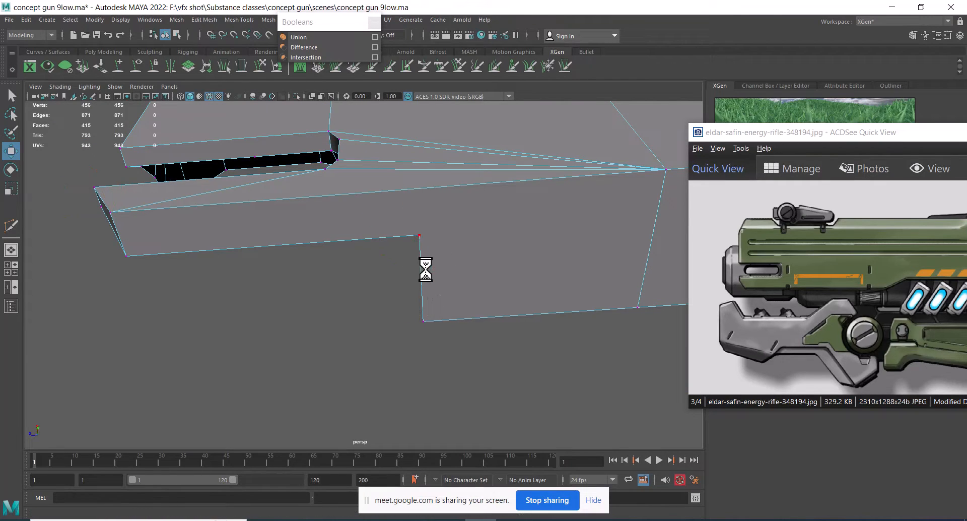
{"action": "middle_click_drag", "start_coordinate": [497, 267], "coordinate": [385, 244], "text": "alt"}
{"action": "key", "text": "F8"}
Cut an edge on the body's underside from the step's inner corner to the vertex where the notch's fan edges meet.
{"action": "right_click", "coordinate": [446, 201]}
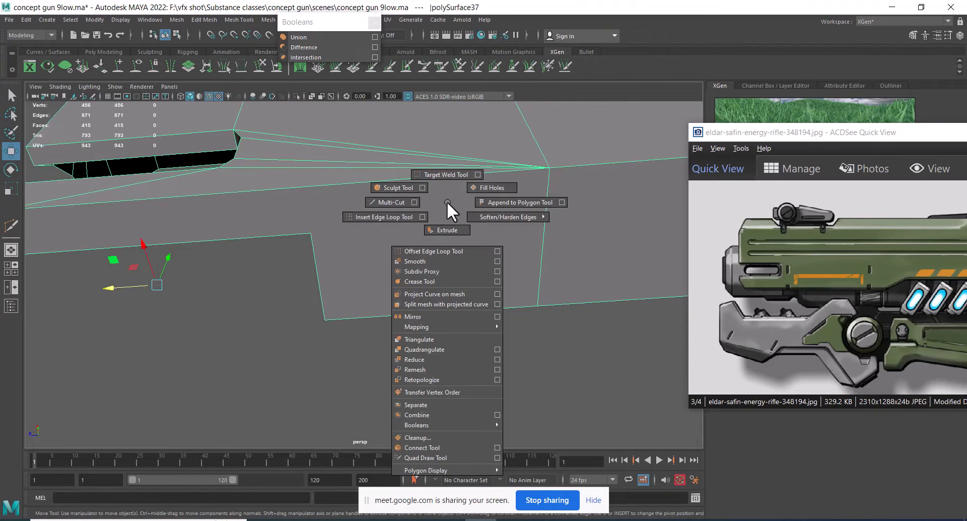
{"action": "right_click_drag", "start_coordinate": [416, 220], "coordinate": [383, 203], "text": "shift"}
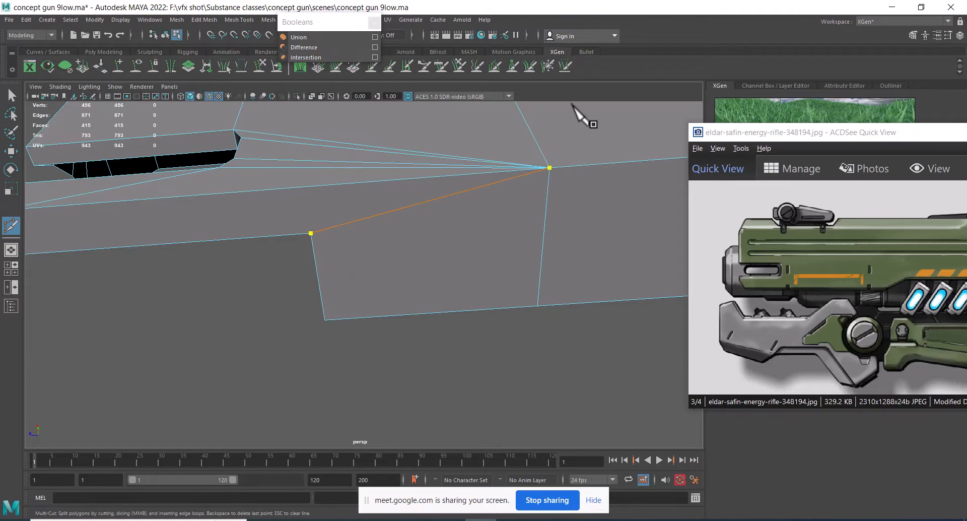
{"action": "key", "text": "Return"}
{"action": "key", "text": "w"}
{"action": "scroll", "coordinate": [413, 200], "scroll_direction": "down", "scroll_amount": 4}
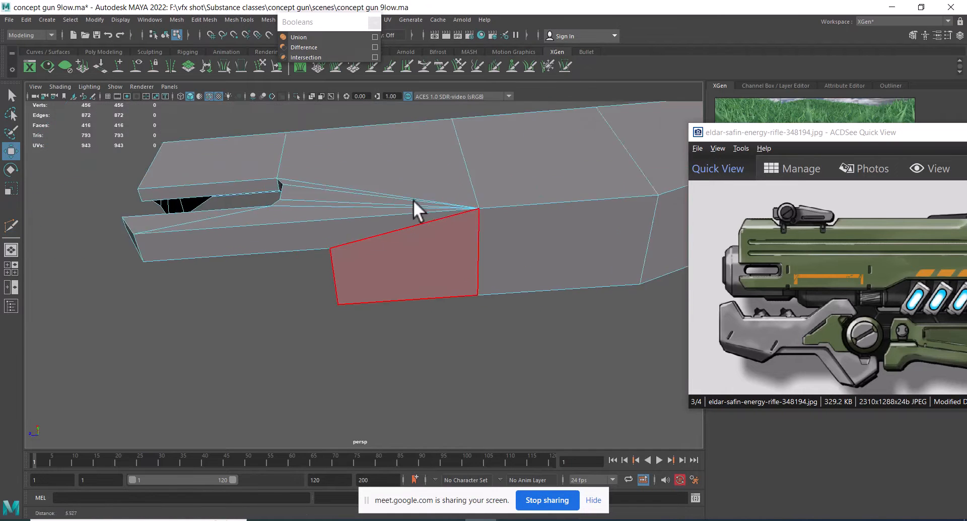
{"action": "left_click_drag", "start_coordinate": [413, 200], "coordinate": [382, 240], "text": "alt"}
{"action": "key", "text": "F8"}
Check the cleaned front notch against the barrel cylinder and unhide all the rifle parts.
{"action": "scroll", "coordinate": [382, 254], "scroll_direction": "down", "scroll_amount": 3}
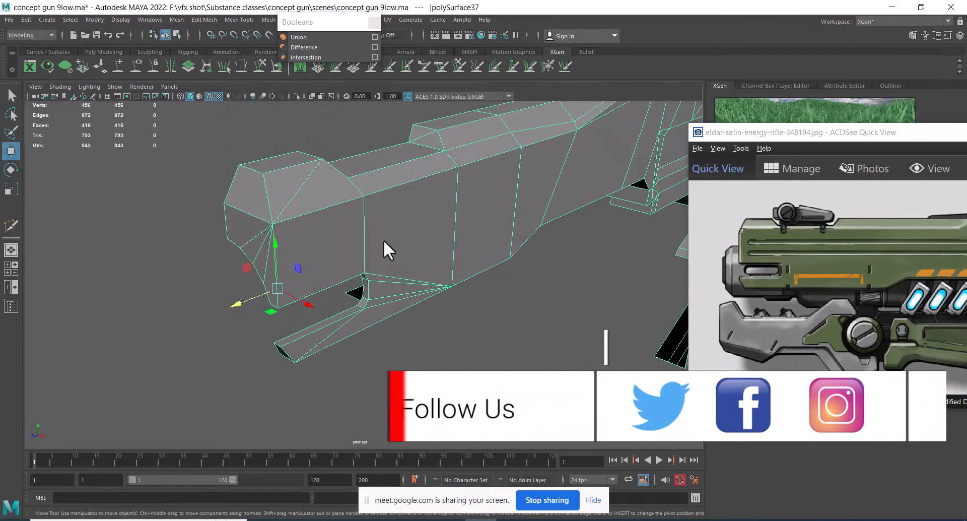
{"action": "middle_click_drag", "start_coordinate": [383, 239], "coordinate": [413, 298], "text": "alt"}
{"action": "scroll", "coordinate": [413, 298], "scroll_direction": "up", "scroll_amount": 3}
{"action": "left_click_drag", "start_coordinate": [413, 298], "coordinate": [395, 312], "text": "alt"}
{"action": "scroll", "coordinate": [399, 270], "scroll_direction": "down", "scroll_amount": 3}
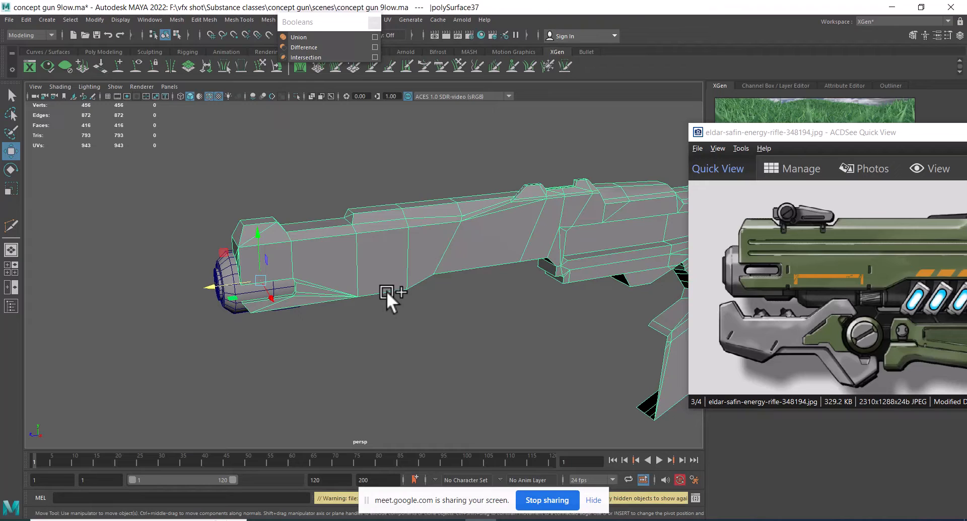
{"action": "left_click", "coordinate": [114, 20]}
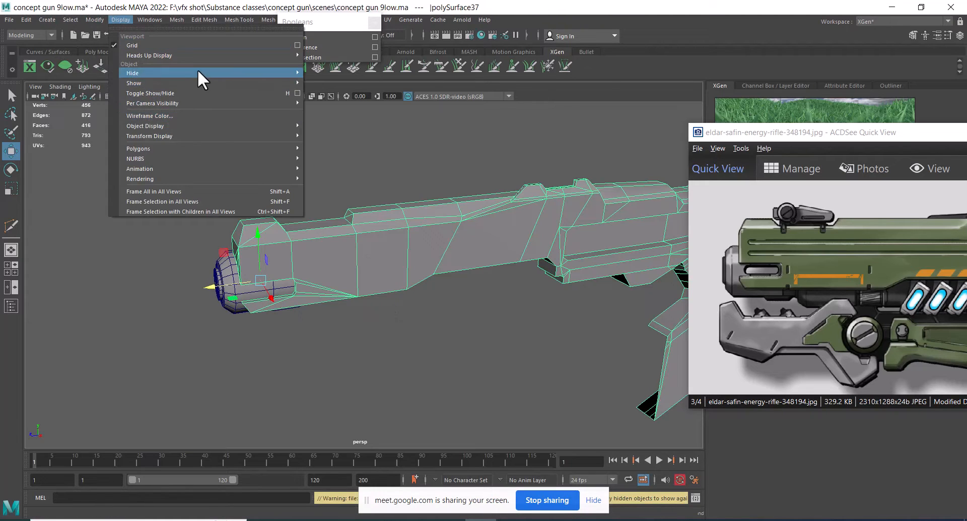
{"action": "mouse_move", "coordinate": [198, 81]}
{"action": "left_click", "coordinate": [362, 132]}
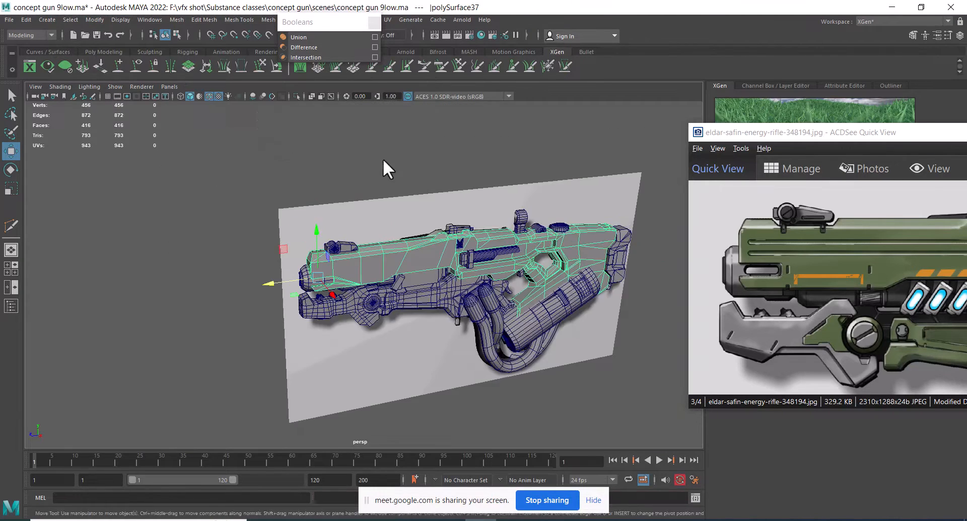
Examine the lower handguard, the forked front piece and its two small knobs, and select the forked front piece.
{"action": "left_click_drag", "start_coordinate": [383, 158], "coordinate": [392, 241], "text": "alt"}
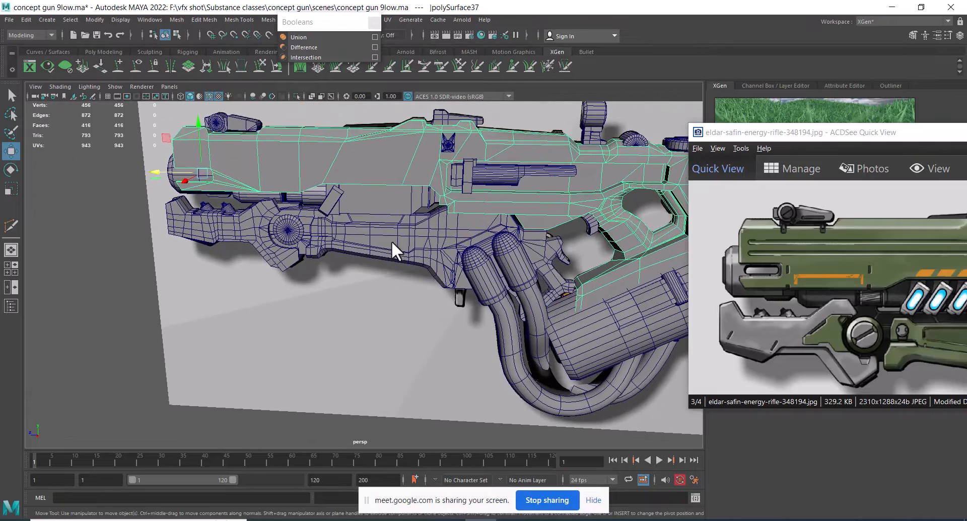
{"action": "left_click", "coordinate": [392, 241]}
{"action": "left_click_drag", "start_coordinate": [283, 222], "coordinate": [365, 239], "text": "alt"}
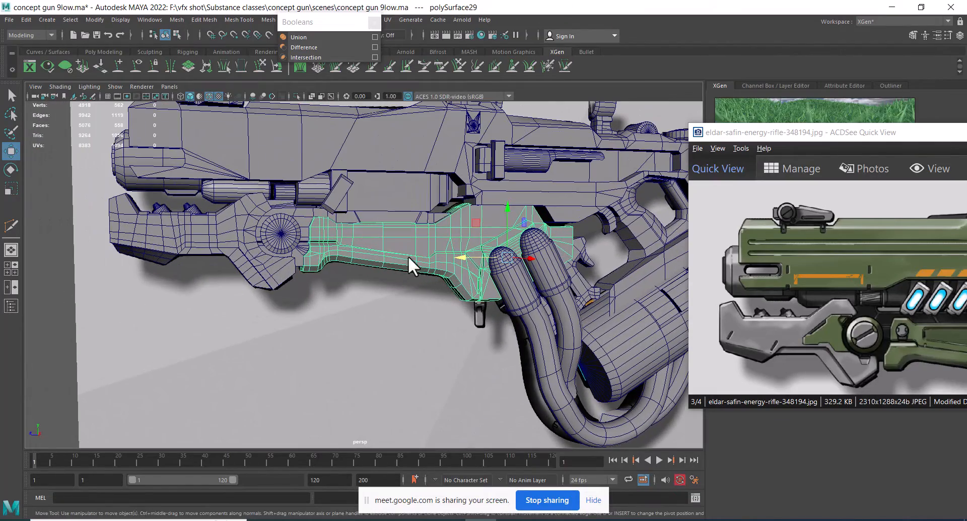
{"action": "left_click", "coordinate": [192, 238]}
{"action": "left_click_drag", "start_coordinate": [193, 238], "coordinate": [271, 188], "text": "alt"}
{"action": "middle_click_drag", "start_coordinate": [271, 186], "coordinate": [339, 233], "text": "alt"}
{"action": "right_click_drag", "start_coordinate": [338, 233], "coordinate": [392, 299], "text": "alt"}
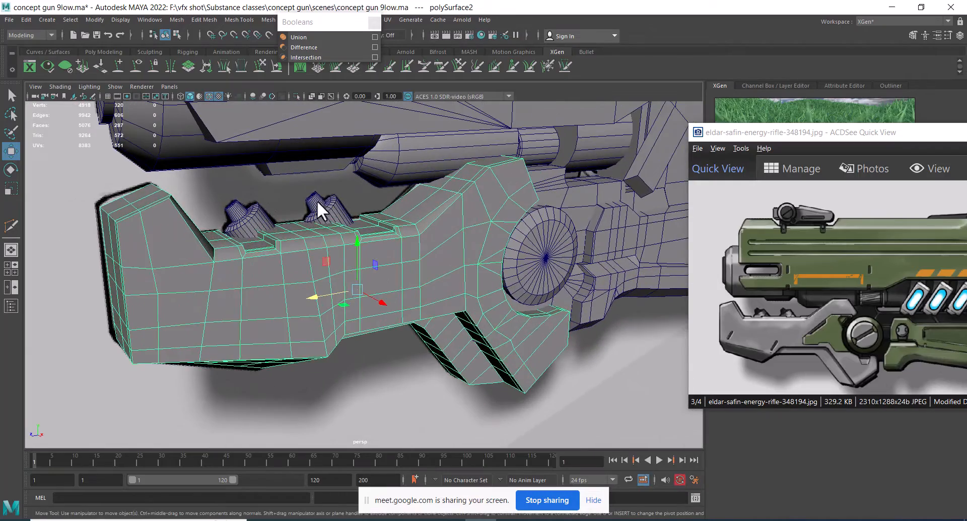
{"action": "left_click", "coordinate": [317, 200]}
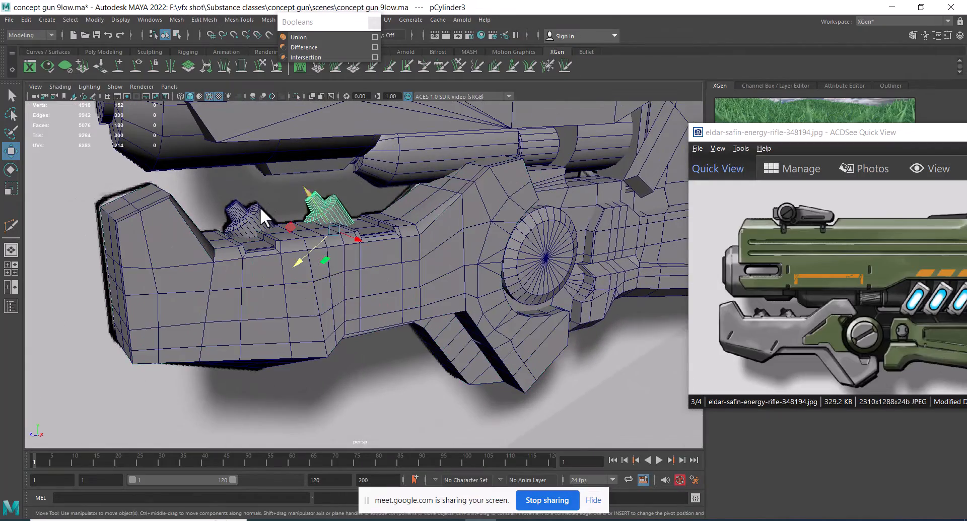
{"action": "left_click_drag", "start_coordinate": [260, 207], "coordinate": [306, 286], "text": "alt"}
{"action": "left_click", "coordinate": [237, 225]}
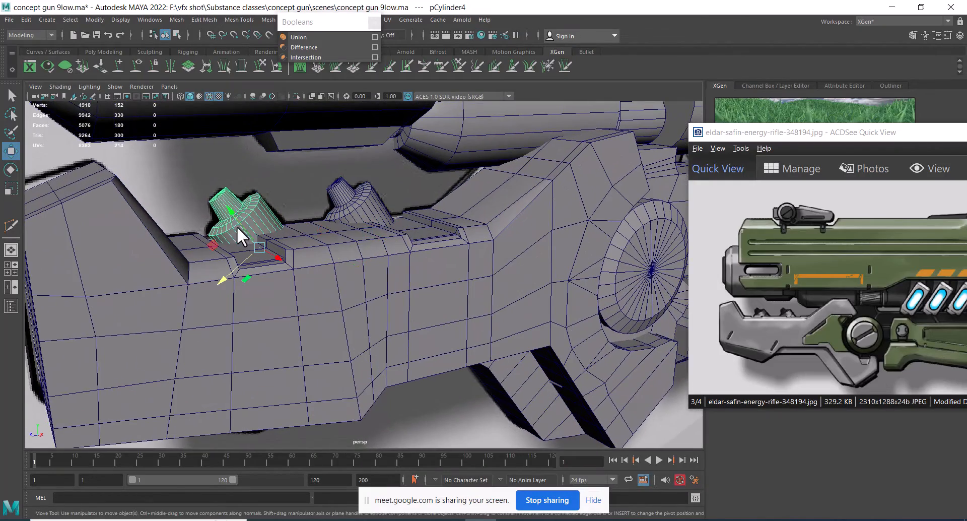
{"action": "left_click", "coordinate": [364, 308]}
{"action": "right_click_drag", "start_coordinate": [364, 310], "coordinate": [386, 239], "text": "alt"}
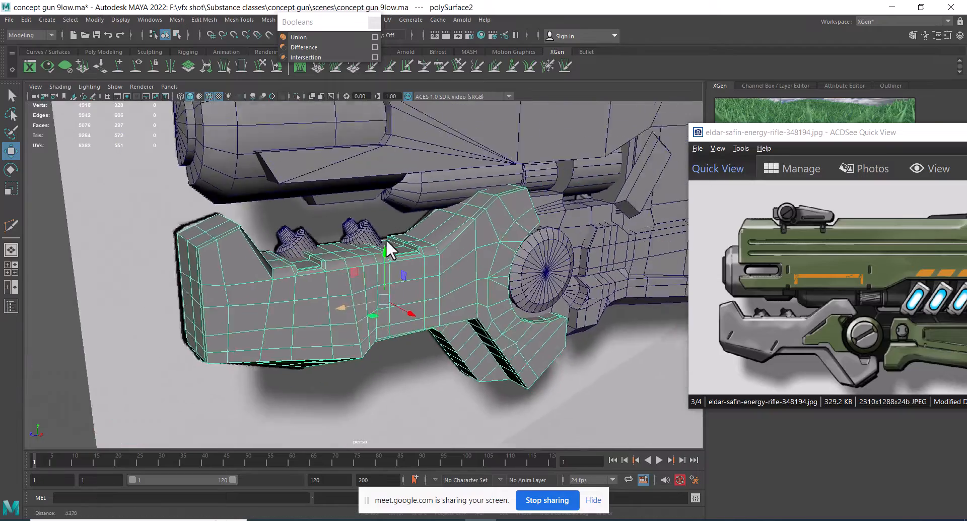
Isolate the forked front piece by hiding all unselected parts.
{"action": "left_click_drag", "start_coordinate": [386, 239], "coordinate": [359, 274], "text": "alt"}
{"action": "right_click_drag", "start_coordinate": [359, 273], "coordinate": [298, 268], "text": "alt"}
{"action": "key", "text": "alt+h"}
{"action": "left_click_drag", "start_coordinate": [298, 264], "coordinate": [325, 261], "text": "alt"}
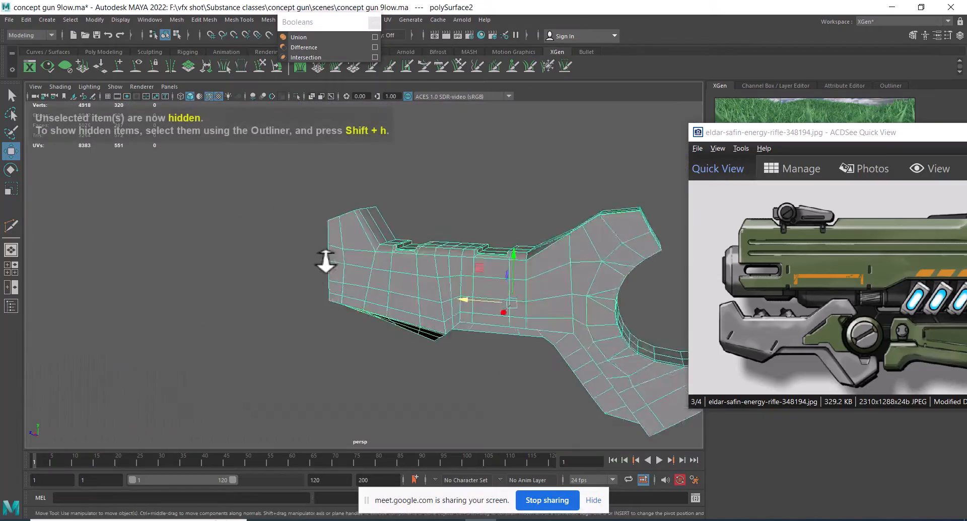
Collapse the redundant edge rings between the lengthwise edge loops on the side of the forked front piece.
{"action": "middle_click_drag", "start_coordinate": [326, 261], "coordinate": [209, 241], "text": "alt"}
{"action": "left_click_drag", "start_coordinate": [319, 261], "coordinate": [308, 261], "text": "alt"}
{"action": "right_click_drag", "start_coordinate": [309, 261], "coordinate": [494, 141], "text": "alt"}
{"action": "left_click", "coordinate": [516, 215]}
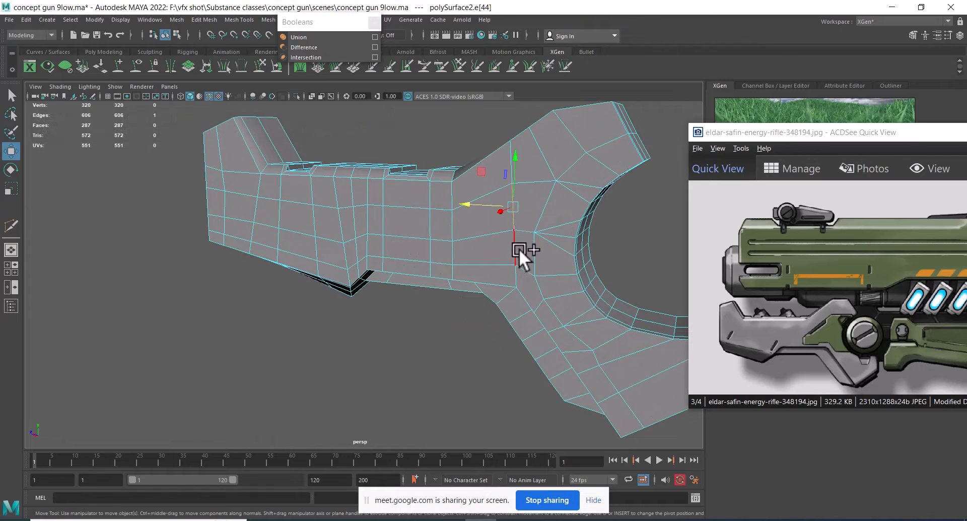
{"action": "right_click_drag", "start_coordinate": [519, 248], "coordinate": [498, 94], "text": "shift"}
{"action": "left_click", "coordinate": [516, 256]}
{"action": "right_click_drag", "start_coordinate": [467, 204], "coordinate": [118, 138]}
{"action": "left_click", "coordinate": [455, 222]}
{"action": "right_click_drag", "start_coordinate": [364, 233], "coordinate": [467, 238], "text": "ctrl"}
{"action": "left_click", "coordinate": [448, 245]}
{"action": "right_click_drag", "start_coordinate": [496, 196], "coordinate": [222, 122], "text": "ctrl"}
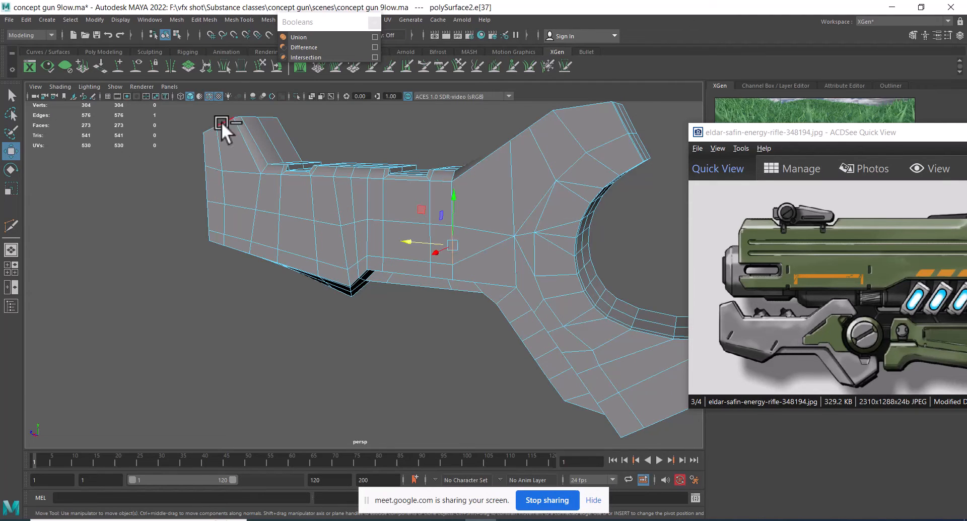
{"action": "right_click_drag", "start_coordinate": [527, 238], "coordinate": [419, 268], "text": "ctrl"}
{"action": "key", "text": "f"}
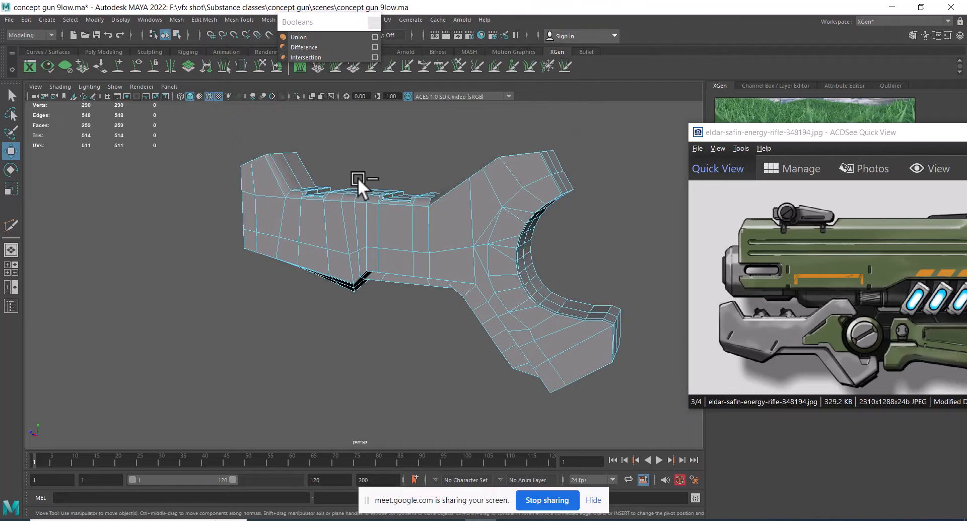
Delete the redundant edge loop beside the long upper rim of the forked piece, leaving out its section at the upper prong.
{"action": "scroll", "coordinate": [312, 224], "scroll_direction": "up", "scroll_amount": 2}
{"action": "scroll", "coordinate": [392, 254], "scroll_direction": "up", "scroll_amount": 2}
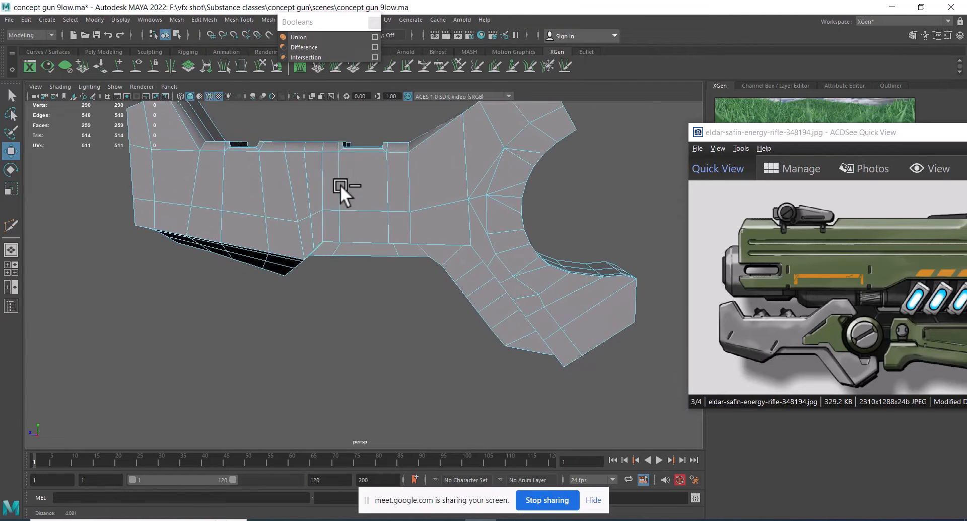
{"action": "left_click_drag", "start_coordinate": [323, 227], "coordinate": [291, 279], "text": "alt"}
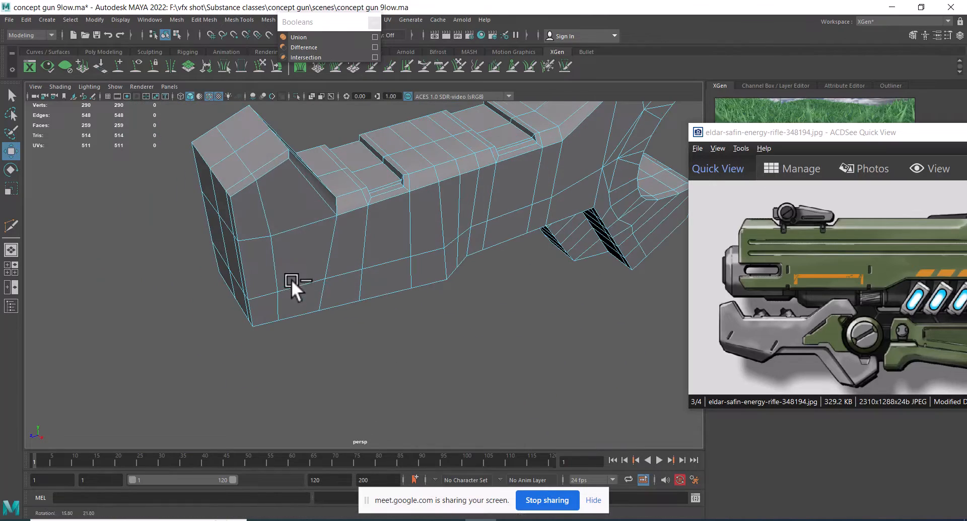
{"action": "double_click", "coordinate": [258, 163]}
{"action": "left_click_drag", "start_coordinate": [271, 165], "coordinate": [249, 197], "text": "alt"}
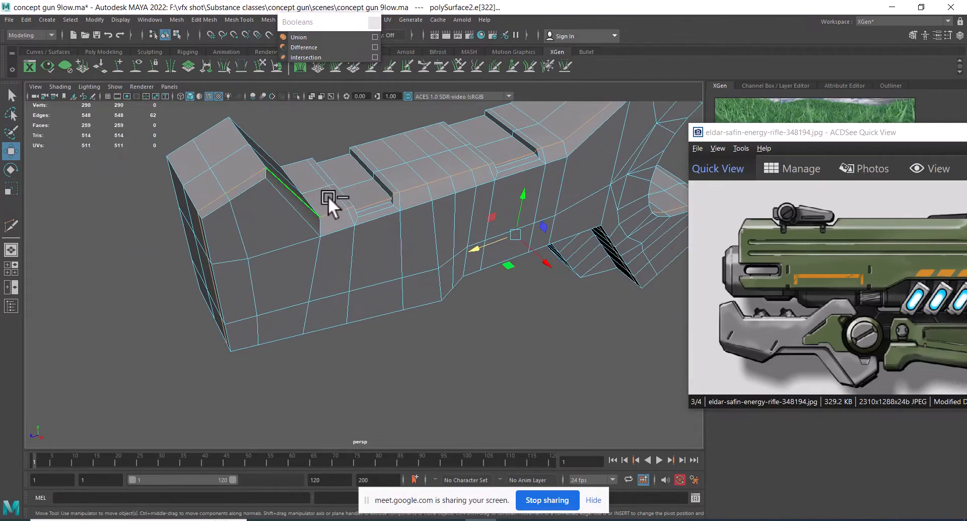
{"action": "mouse_move", "coordinate": [328, 195]}
{"action": "left_mouse_down", "text": "alt"}
{"action": "mouse_move", "coordinate": [280, 174]}
{"action": "mouse_move", "coordinate": [301, 216]}
{"action": "mouse_move", "coordinate": [322, 207]}
{"action": "left_mouse_up", "text": "alt"}
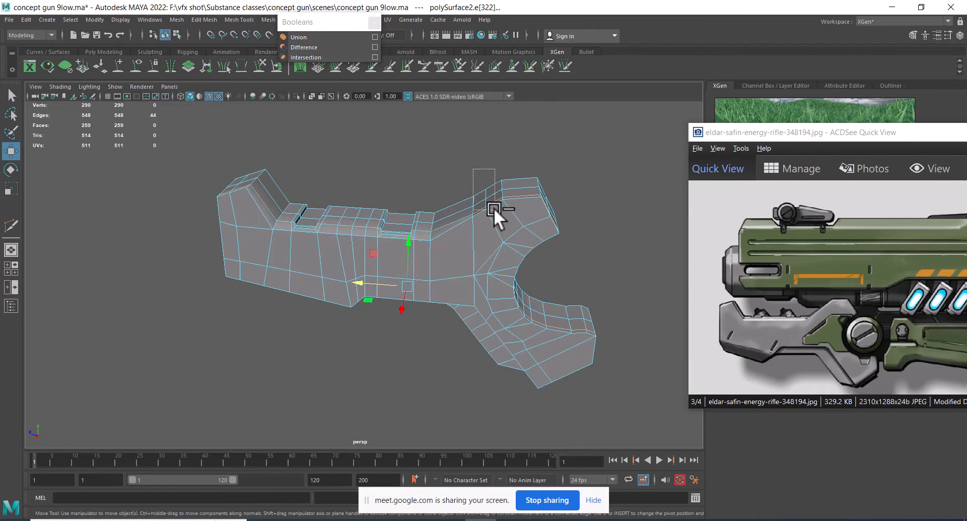
{"action": "left_click_drag", "start_coordinate": [494, 207], "coordinate": [438, 169], "text": "ctrl"}
{"action": "left_click_drag", "start_coordinate": [455, 219], "coordinate": [521, 234], "text": "alt"}
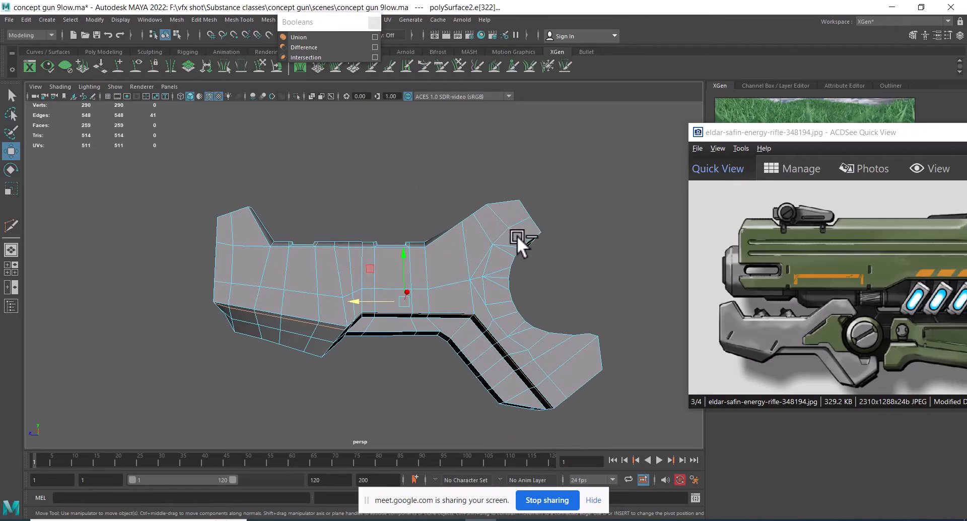
{"action": "right_click_drag", "start_coordinate": [441, 258], "coordinate": [284, 303], "text": "shift"}
Select the remaining lengthwise edge loop around the piece's thickness from the side view and delete it.
{"action": "left_click_drag", "start_coordinate": [284, 303], "coordinate": [353, 263], "text": "alt"}
{"action": "key", "text": "space"}
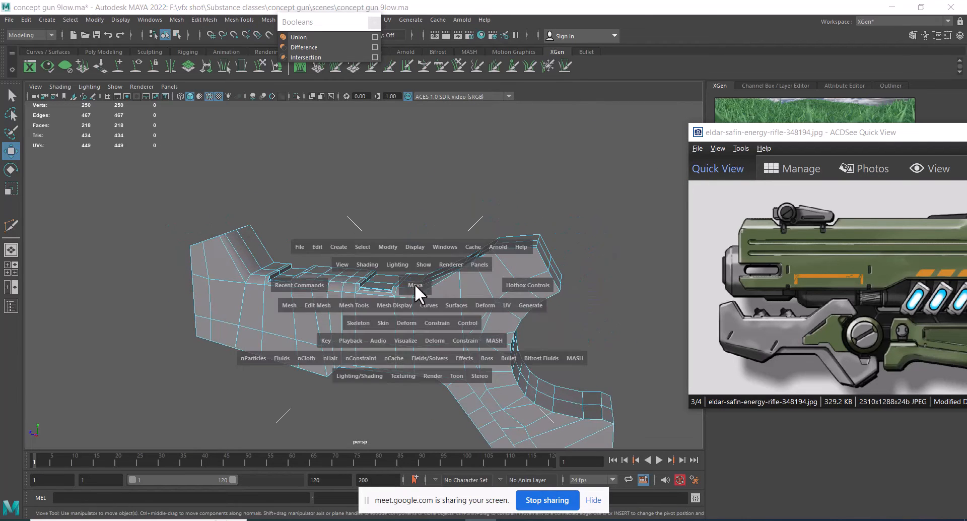
{"action": "left_click_drag", "start_coordinate": [415, 284], "coordinate": [464, 282]}
{"action": "key", "text": "f"}
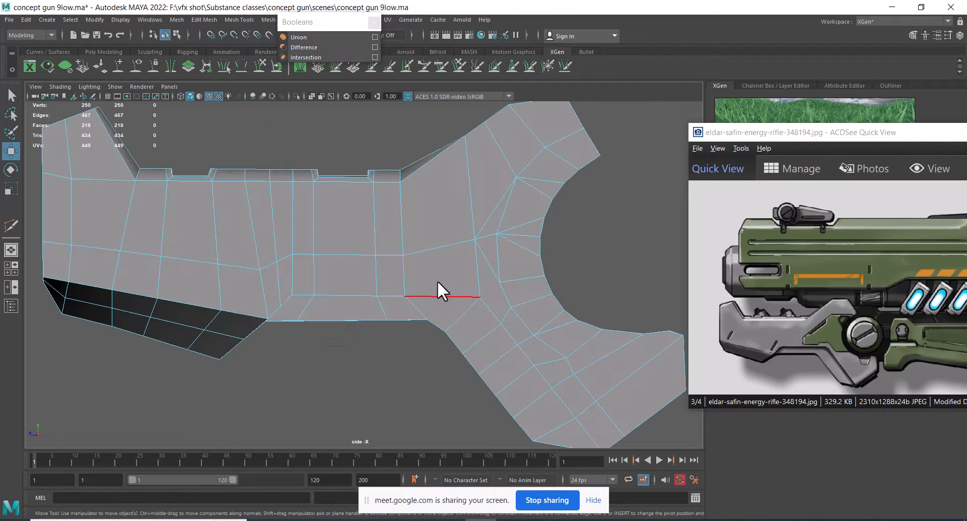
{"action": "right_click_drag", "start_coordinate": [437, 280], "coordinate": [418, 282], "text": "alt"}
{"action": "middle_click_drag", "start_coordinate": [320, 276], "coordinate": [338, 274], "text": "alt"}
{"action": "double_click", "coordinate": [241, 312]}
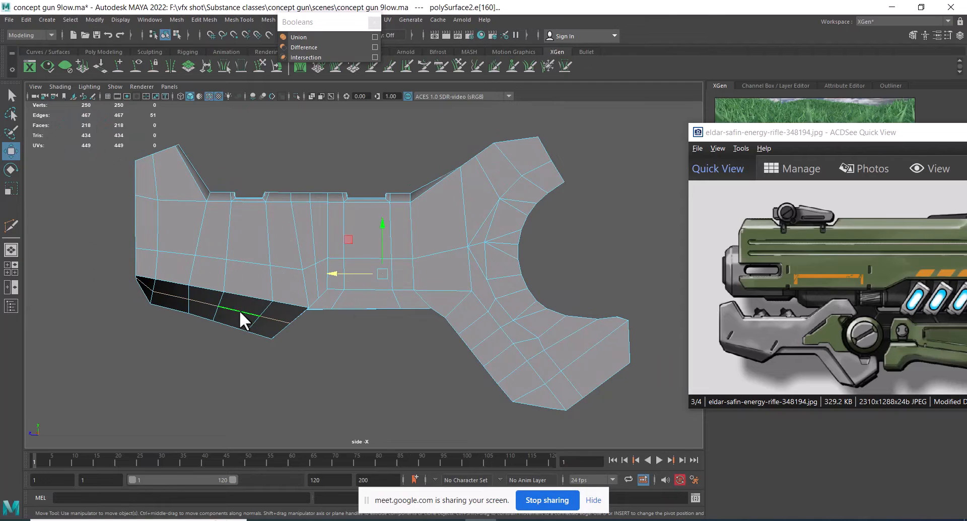
{"action": "key", "text": "space"}
{"action": "left_click_drag", "start_coordinate": [400, 252], "coordinate": [410, 198]}
{"action": "right_click_drag", "start_coordinate": [410, 198], "coordinate": [371, 268], "text": "shift"}
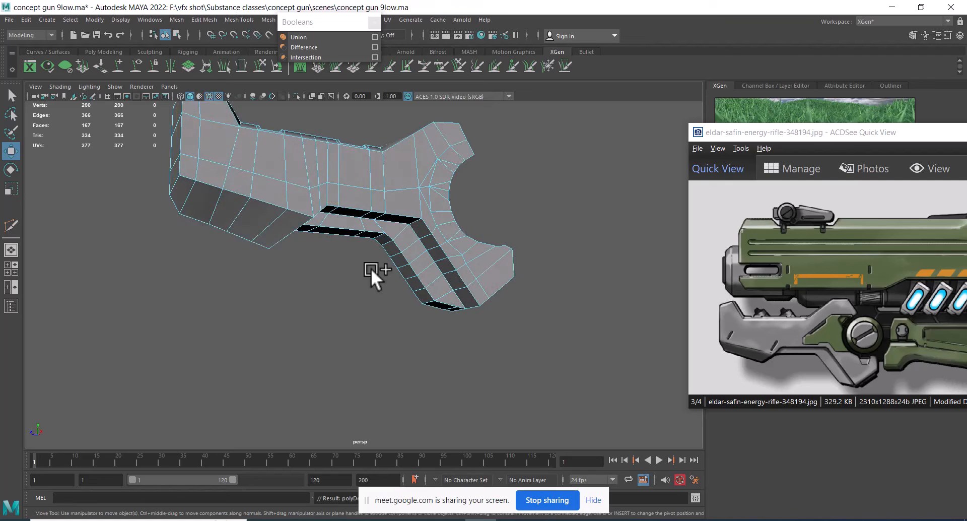
Cut an edge from the recess's end corner to the outer corner vertex at the tip of the lower prong.
{"action": "left_click_drag", "start_coordinate": [370, 268], "coordinate": [309, 286], "text": "alt"}
{"action": "right_click_drag", "start_coordinate": [310, 286], "coordinate": [431, 165]}
{"action": "left_click_drag", "start_coordinate": [431, 164], "coordinate": [427, 220], "text": "alt"}
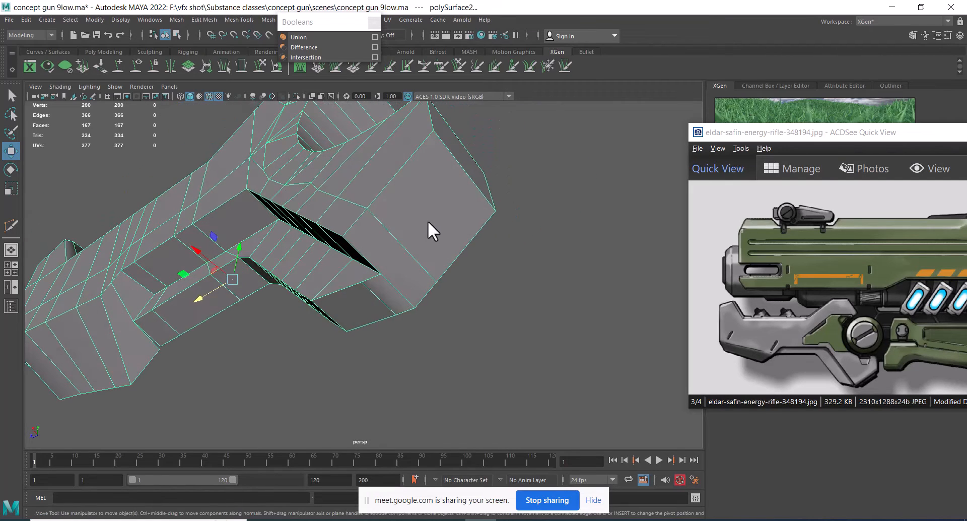
{"action": "right_click_drag", "start_coordinate": [431, 201], "coordinate": [378, 199], "text": "shift"}
{"action": "scroll", "coordinate": [398, 275], "scroll_direction": "up", "scroll_amount": 4}
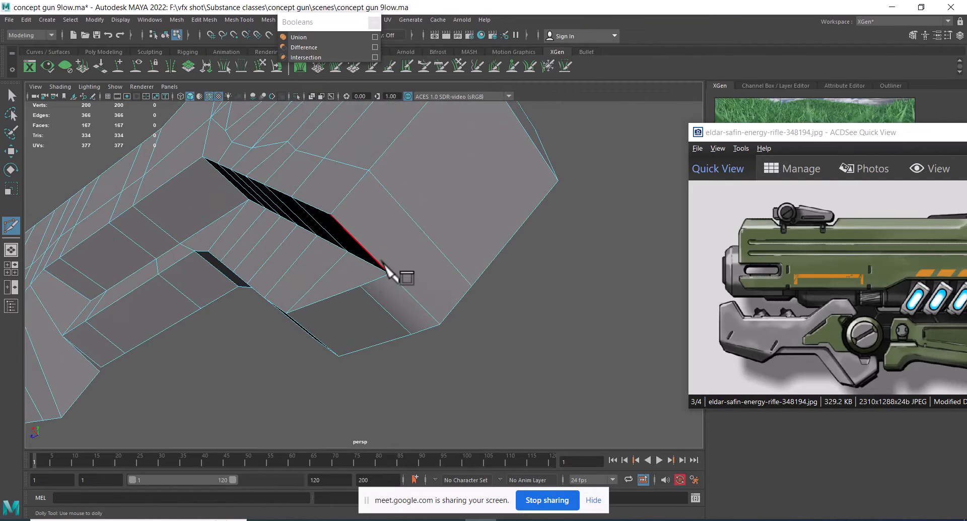
{"action": "left_click_drag", "start_coordinate": [434, 323], "coordinate": [469, 207], "text": "alt"}
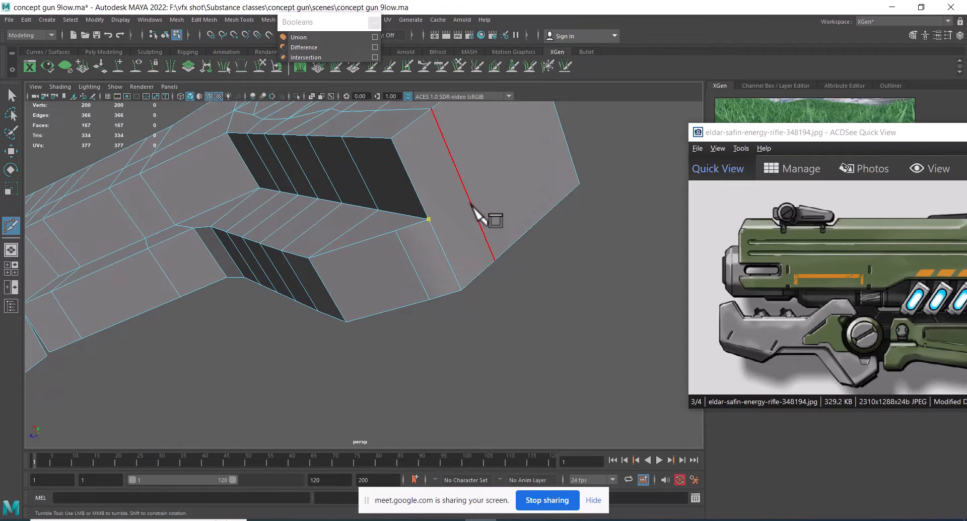
{"action": "key", "text": "w"}
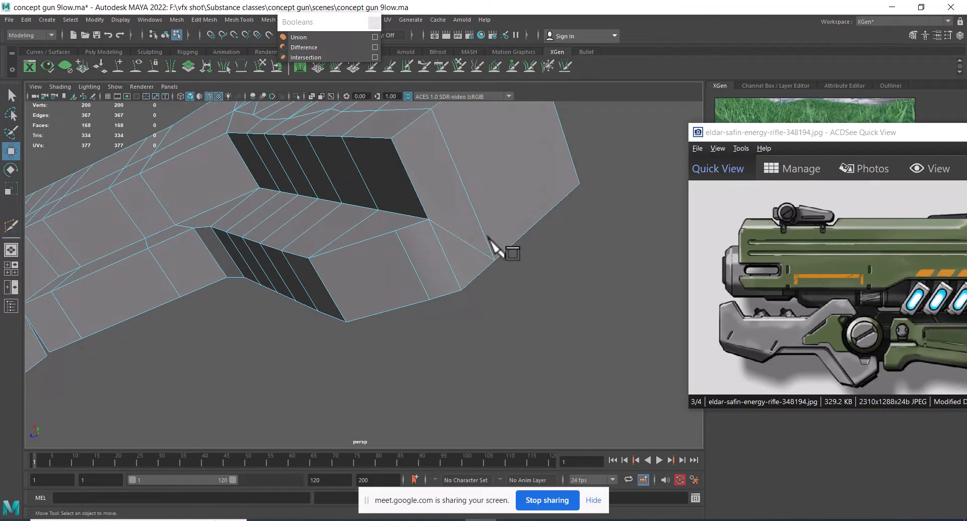
Collapse the four consecutive edges along the recess's outer border on the lower prong into a single vertex.
{"action": "left_click_drag", "start_coordinate": [500, 243], "coordinate": [401, 265], "text": "alt"}
{"action": "left_click_drag", "start_coordinate": [382, 192], "coordinate": [409, 242], "text": "alt"}
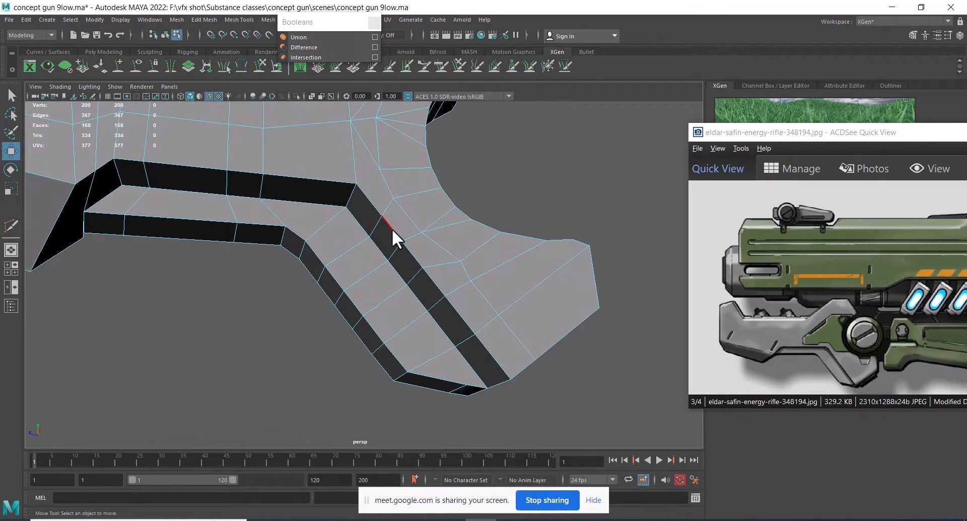
{"action": "left_click", "coordinate": [392, 228]}
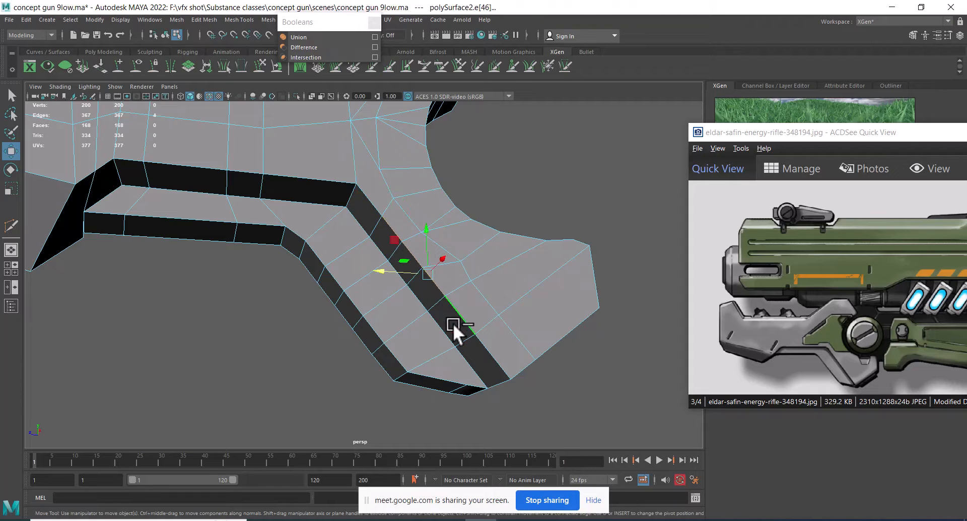
{"action": "right_click_drag", "start_coordinate": [409, 119], "coordinate": [409, 121]}
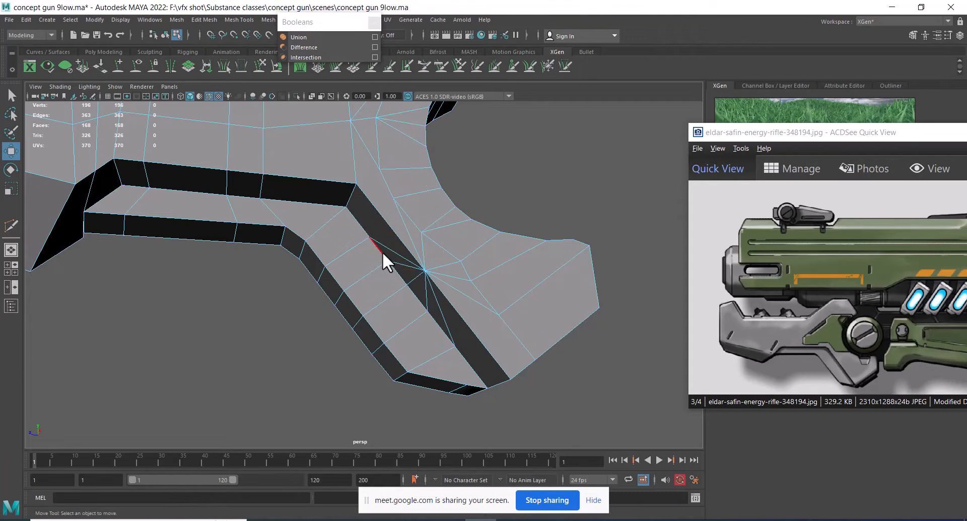
Collapse the edge rings running through the four matching inner edges of the lower prong's recess.
{"action": "left_click", "coordinate": [401, 275]}
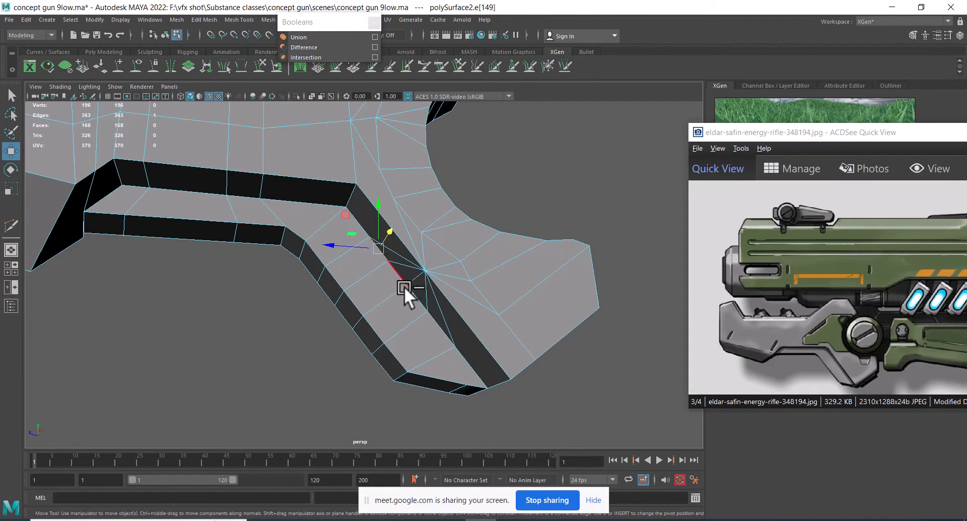
{"action": "double_click", "coordinate": [401, 273]}
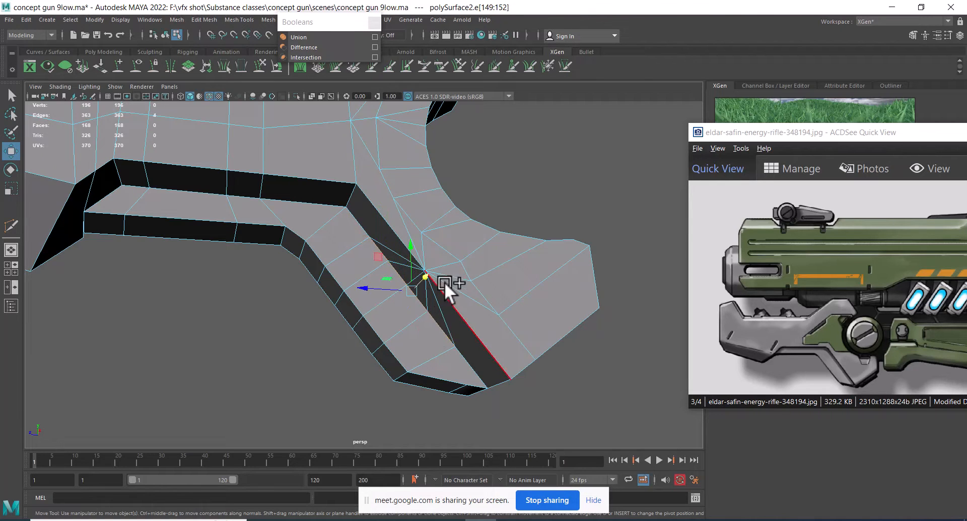
{"action": "right_click_drag", "start_coordinate": [453, 270], "coordinate": [241, 201], "text": "shift"}
{"action": "key", "text": "ctrl+z"}
{"action": "right_click_drag", "start_coordinate": [473, 260], "coordinate": [278, 189], "text": "ctrl"}
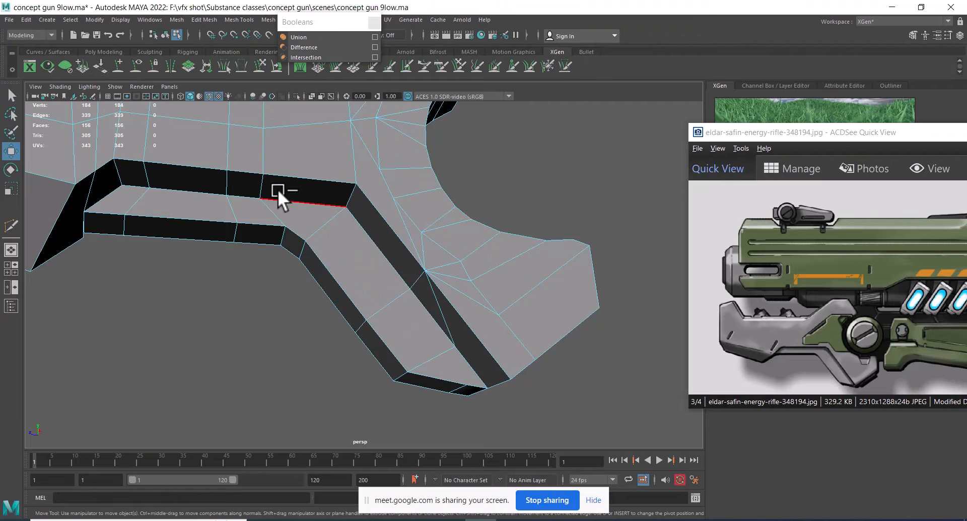
{"action": "scroll", "coordinate": [434, 289], "scroll_direction": "down", "scroll_amount": 2}
{"action": "scroll", "coordinate": [413, 316], "scroll_direction": "down", "scroll_amount": 2}
{"action": "left_click_drag", "start_coordinate": [411, 353], "coordinate": [427, 328], "text": "alt"}
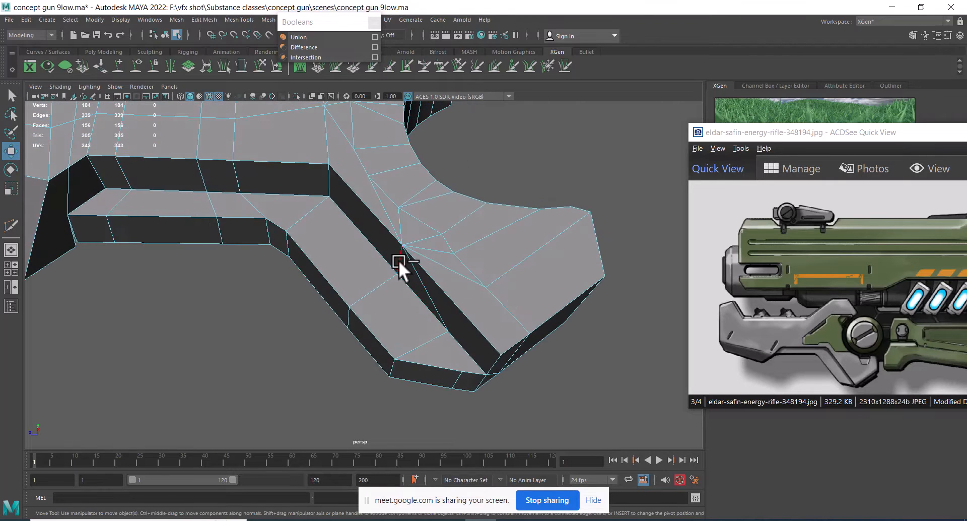
Delete the surplus edges crossing the dark slanted wall and floor of the lower groove.
{"action": "key", "text": "Delete"}
{"action": "left_click", "coordinate": [345, 316], "text": "shift"}
{"action": "right_click_drag", "start_coordinate": [415, 266], "coordinate": [282, 318], "text": "shift"}
Merge the selected vertices in the middle row above the underside notch into a single vertex.
{"action": "right_click_drag", "start_coordinate": [479, 206], "coordinate": [423, 207]}
{"action": "left_click_drag", "start_coordinate": [484, 270], "coordinate": [455, 281], "text": "alt"}
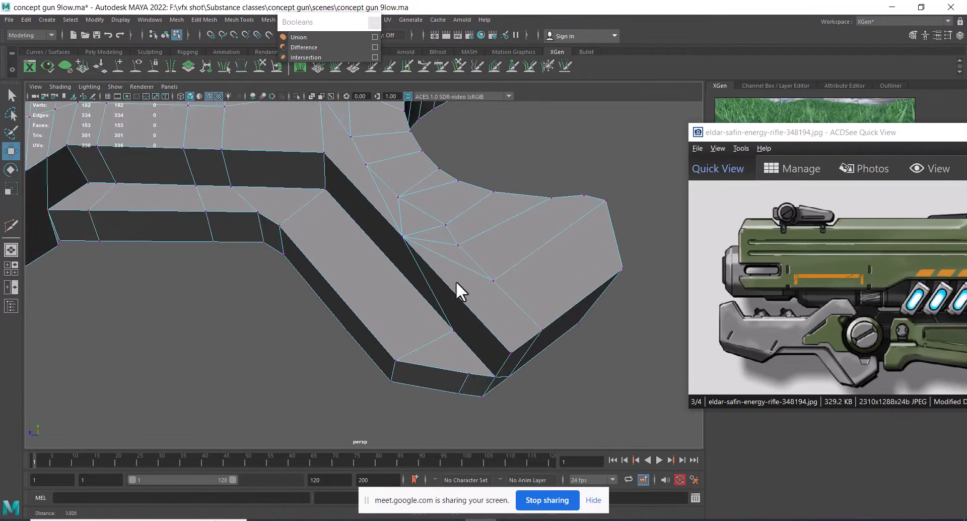
{"action": "right_click_drag", "start_coordinate": [455, 281], "coordinate": [368, 236], "text": "alt"}
{"action": "middle_click_drag", "start_coordinate": [367, 237], "coordinate": [482, 240], "text": "alt"}
{"action": "left_click_drag", "start_coordinate": [481, 240], "coordinate": [451, 309], "text": "alt"}
{"action": "middle_click_drag", "start_coordinate": [450, 308], "coordinate": [452, 271], "text": "alt"}
{"action": "left_click_drag", "start_coordinate": [451, 271], "coordinate": [284, 278], "text": "alt"}
{"action": "key", "text": "4"}
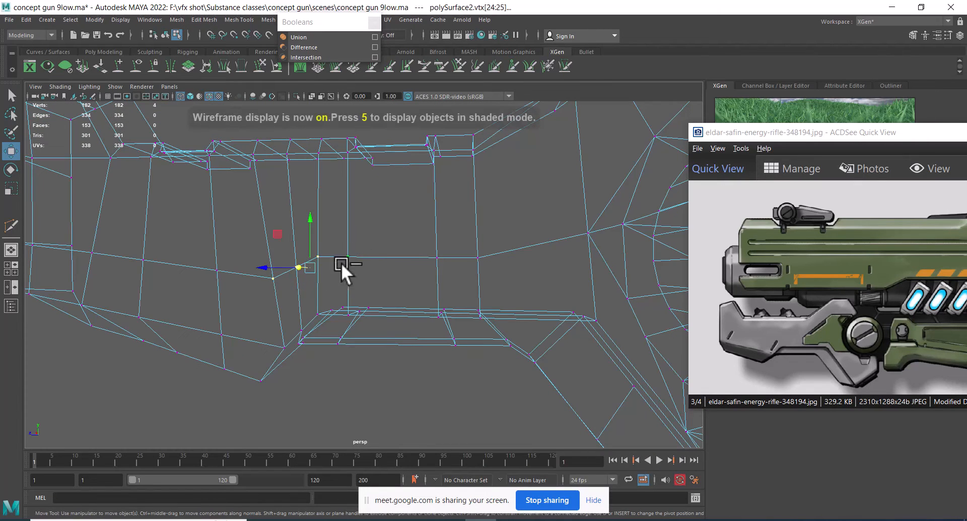
{"action": "key", "text": "5"}
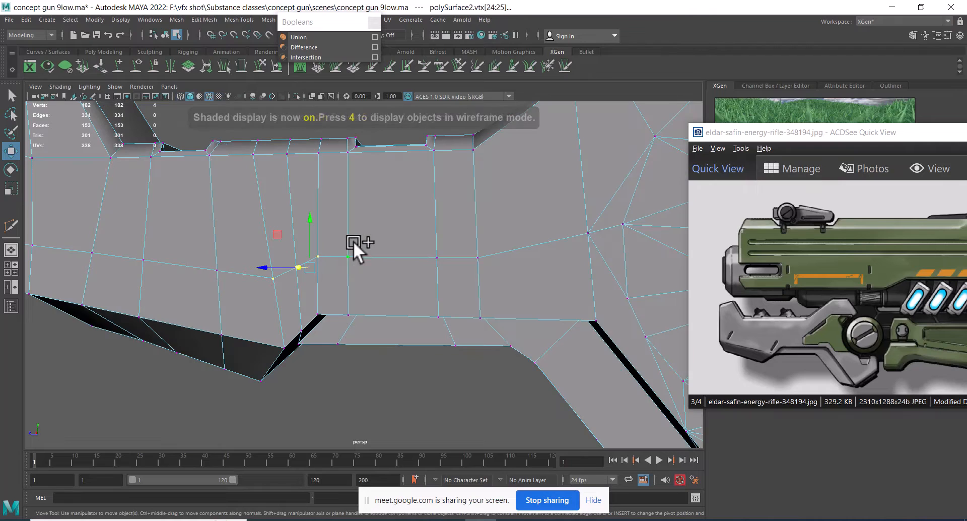
{"action": "mouse_move", "coordinate": [352, 241]}
{"action": "left_mouse_down", "text": "alt"}
{"action": "mouse_move", "coordinate": [371, 299]}
{"action": "mouse_move", "coordinate": [355, 279]}
{"action": "mouse_move", "coordinate": [364, 256]}
{"action": "mouse_move", "coordinate": [353, 247]}
{"action": "left_mouse_up", "text": "alt"}
{"action": "right_click_drag", "start_coordinate": [362, 225], "coordinate": [340, 61], "text": "shift"}
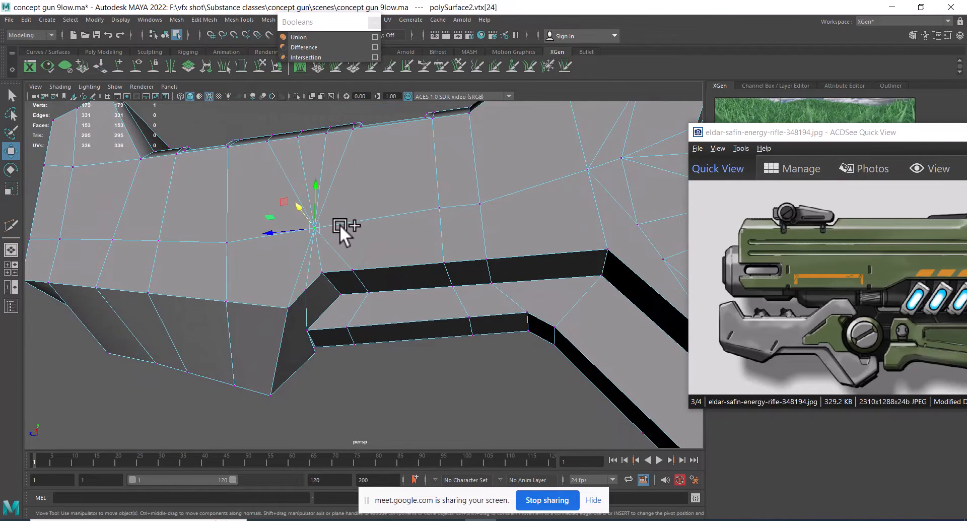
Delete the extra edge lines running from the merged vertex up over the raised block between the two top notches.
{"action": "left_click_drag", "start_coordinate": [340, 225], "coordinate": [330, 273], "text": "alt"}
{"action": "key", "text": "F10"}
{"action": "left_click", "coordinate": [343, 203]}
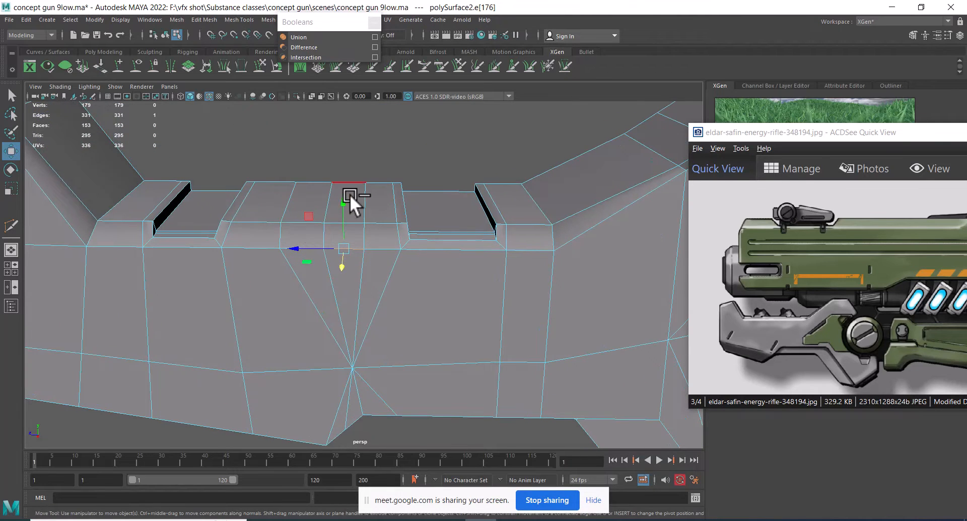
{"action": "left_click", "coordinate": [296, 224], "text": "shift"}
{"action": "right_click_drag", "start_coordinate": [374, 190], "coordinate": [282, 209], "text": "ctrl"}
{"action": "double_click", "coordinate": [318, 229]}
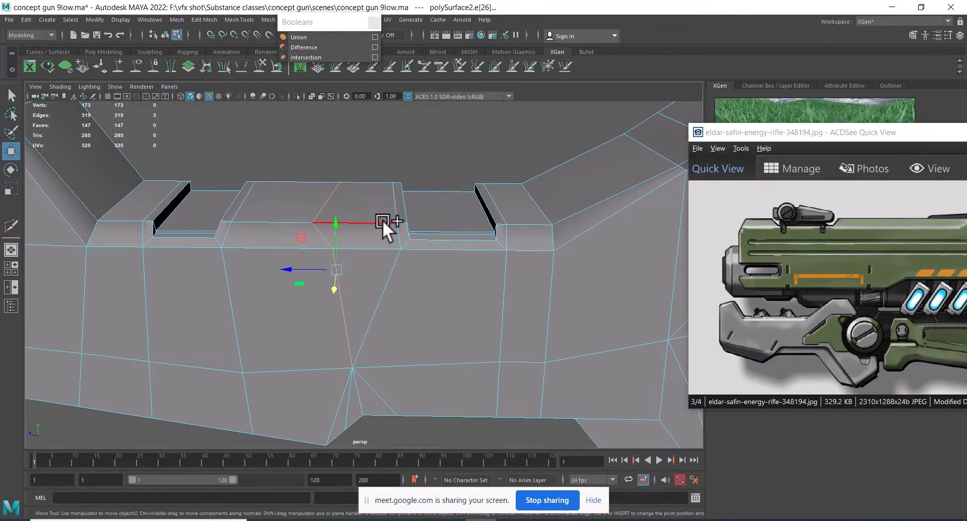
{"action": "right_click_drag", "start_coordinate": [383, 219], "coordinate": [307, 247], "text": "shift"}
Merge the two neighbouring vertices at the inner end corner of the groove strip.
{"action": "middle_click_drag", "start_coordinate": [417, 301], "coordinate": [397, 145], "text": "alt"}
{"action": "left_click_drag", "start_coordinate": [397, 145], "coordinate": [449, 328], "text": "alt"}
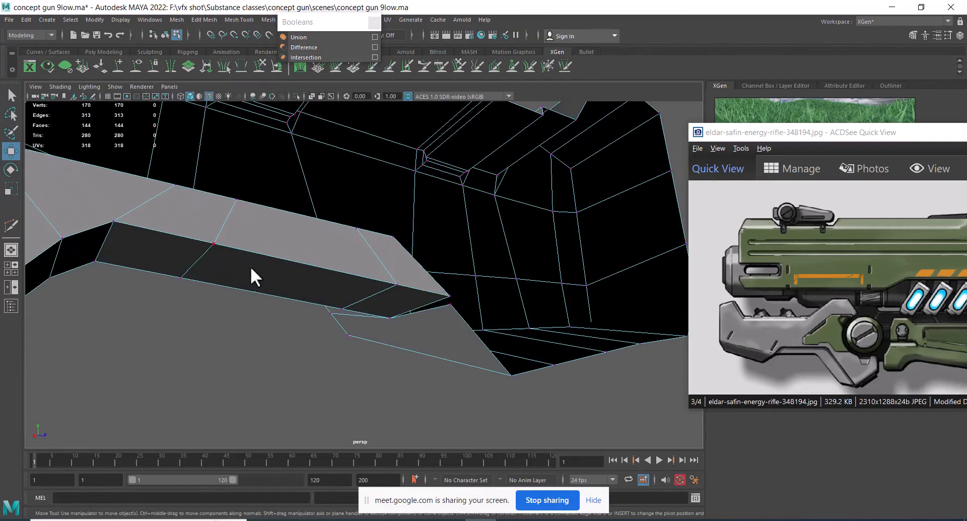
{"action": "left_click_drag", "start_coordinate": [250, 266], "coordinate": [394, 347], "text": "alt"}
{"action": "left_click", "coordinate": [390, 344]}
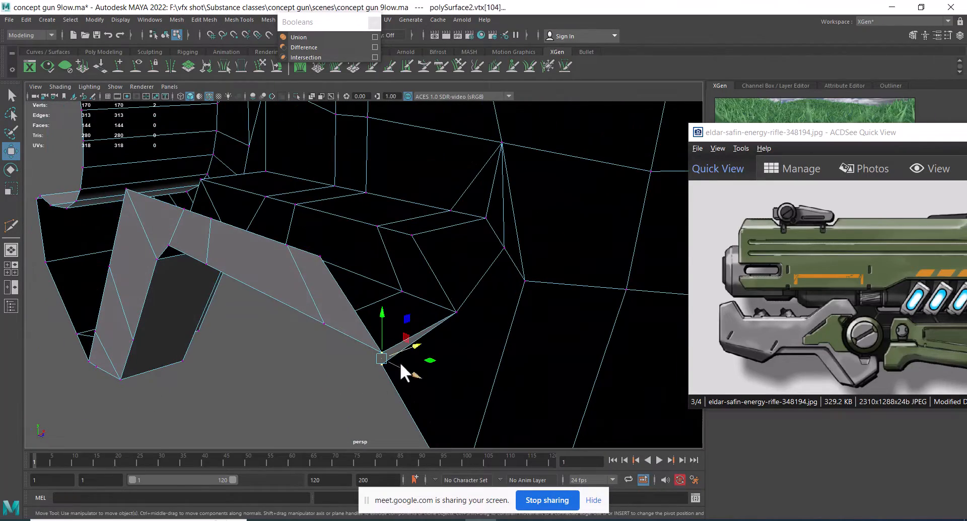
{"action": "right_click_drag", "start_coordinate": [404, 322], "coordinate": [379, 185], "text": "shift"}
Delete the strip of hidden inner faces running along the bent lower arm.
{"action": "left_click_drag", "start_coordinate": [381, 312], "coordinate": [379, 257], "text": "alt"}
{"action": "right_click_drag", "start_coordinate": [379, 257], "coordinate": [371, 293]}
{"action": "middle_click_drag", "start_coordinate": [370, 294], "coordinate": [447, 284], "text": "alt"}
{"action": "left_click", "coordinate": [448, 284]}
{"action": "left_click", "coordinate": [379, 277], "text": "shift"}
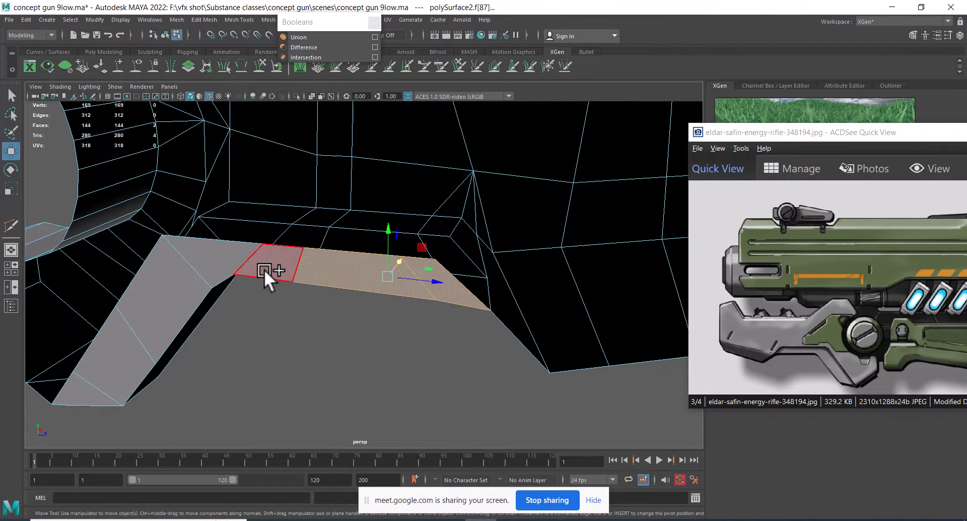
{"action": "left_click", "coordinate": [153, 318], "text": "shift"}
{"action": "left_click", "coordinate": [109, 367], "text": "shift"}
{"action": "left_click", "coordinate": [88, 394], "text": "shift"}
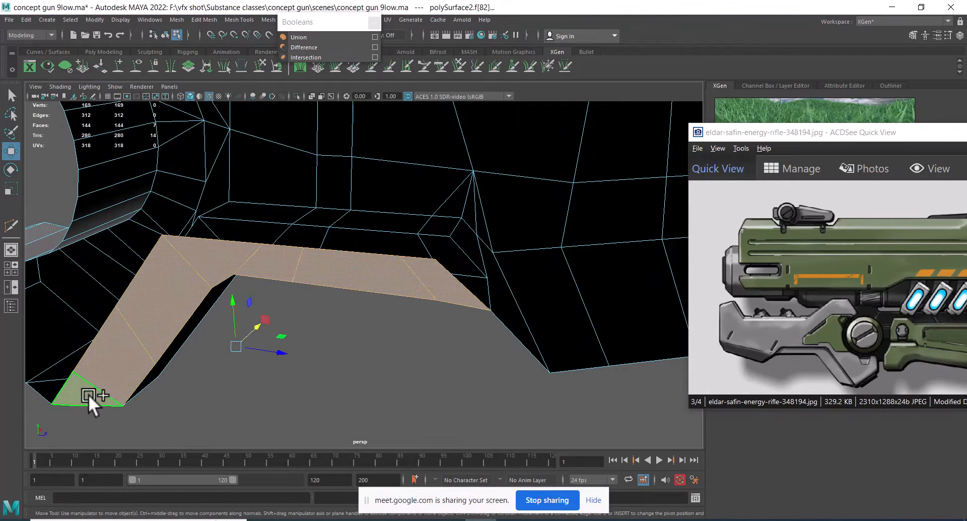
{"action": "scroll", "coordinate": [244, 337], "scroll_direction": "down", "scroll_amount": 4}
{"action": "left_click_drag", "start_coordinate": [243, 337], "coordinate": [304, 300], "text": "alt"}
{"action": "key", "text": "Delete"}
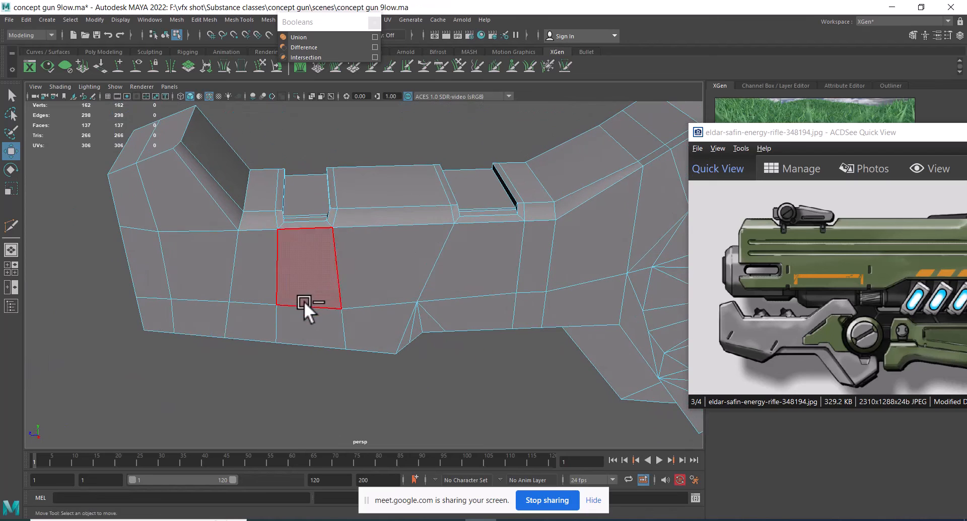
Collapse the horizontal middle-row edge below the first top notch into a single vertex.
{"action": "left_click", "coordinate": [304, 301]}
{"action": "key", "text": "F10"}
{"action": "left_click", "coordinate": [306, 316]}
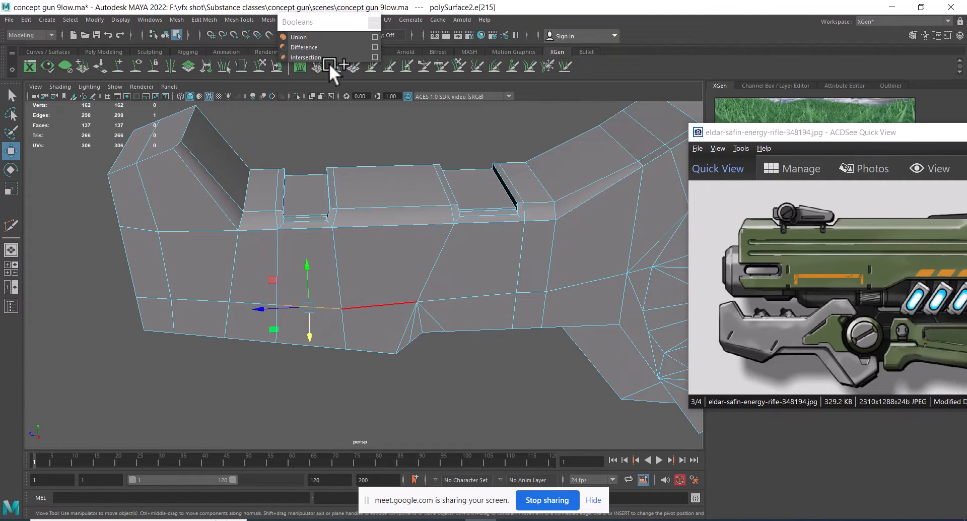
{"action": "right_click_drag", "start_coordinate": [330, 65], "coordinate": [330, 62], "text": "shift"}
{"action": "scroll", "coordinate": [308, 305], "scroll_direction": "up", "scroll_amount": 2}
{"action": "left_click", "coordinate": [323, 200]}
{"action": "scroll", "coordinate": [325, 212], "scroll_direction": "down", "scroll_amount": 1}
{"action": "middle_click_drag", "start_coordinate": [336, 250], "coordinate": [348, 208], "text": "alt"}
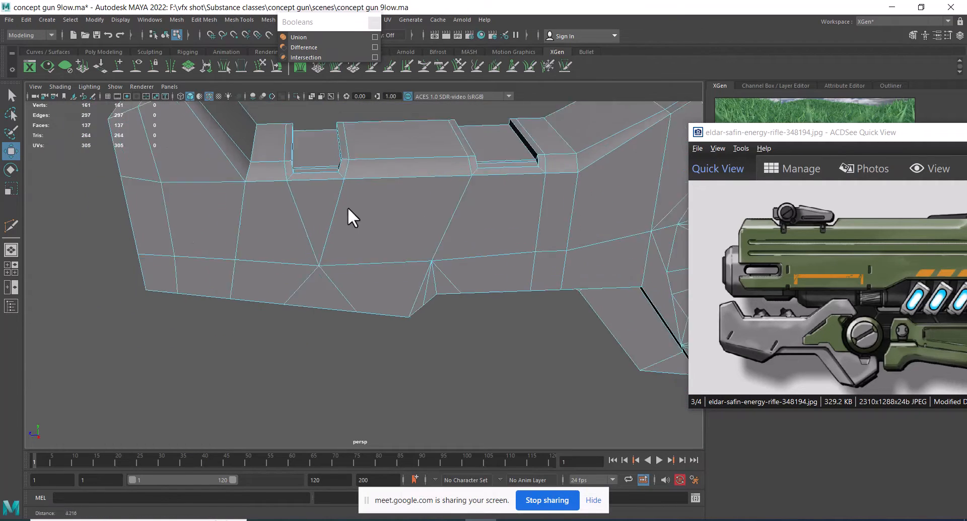
Delete the edges running from the collapsed vertex down across the lower bevelled face.
{"action": "left_click_drag", "start_coordinate": [349, 208], "coordinate": [335, 276], "text": "alt"}
{"action": "left_click", "coordinate": [345, 288]}
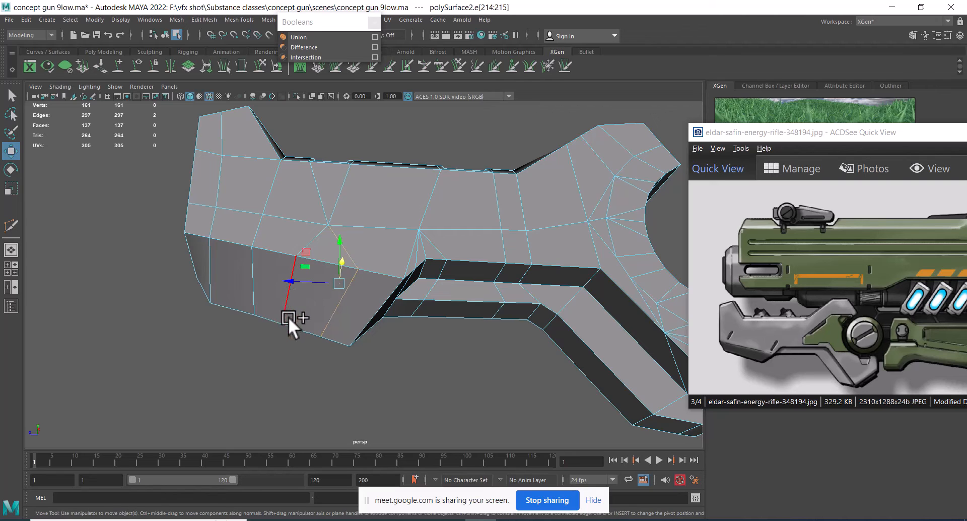
{"action": "right_click_drag", "start_coordinate": [371, 235], "coordinate": [262, 267], "text": "ctrl"}
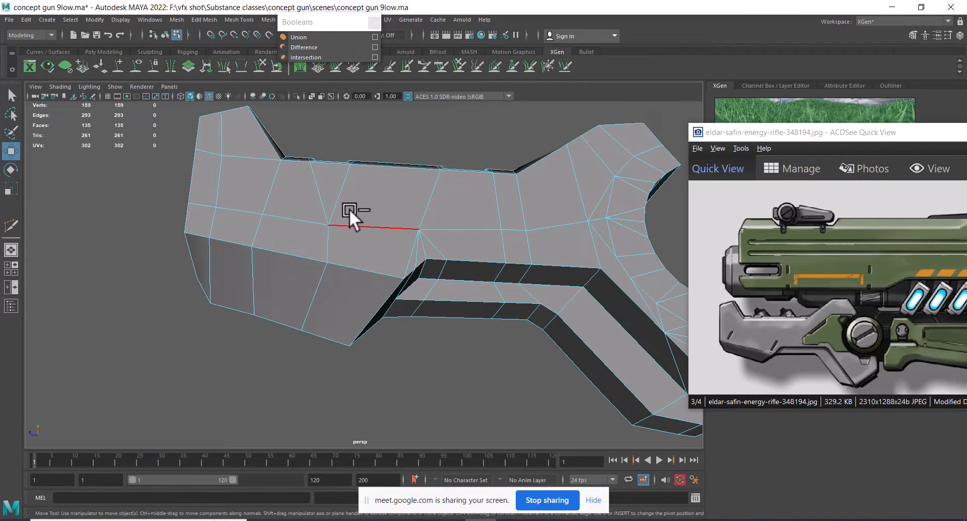
Merge the two adjacent middle-row vertices below the first top notch into one.
{"action": "left_click_drag", "start_coordinate": [349, 209], "coordinate": [307, 262], "text": "alt"}
{"action": "middle_click_drag", "start_coordinate": [302, 244], "coordinate": [317, 274], "text": "alt"}
{"action": "mouse_move", "coordinate": [316, 274]}
{"action": "left_mouse_down", "text": "alt"}
{"action": "mouse_move", "coordinate": [282, 274]}
{"action": "mouse_move", "coordinate": [300, 277]}
{"action": "left_mouse_up", "text": "alt"}
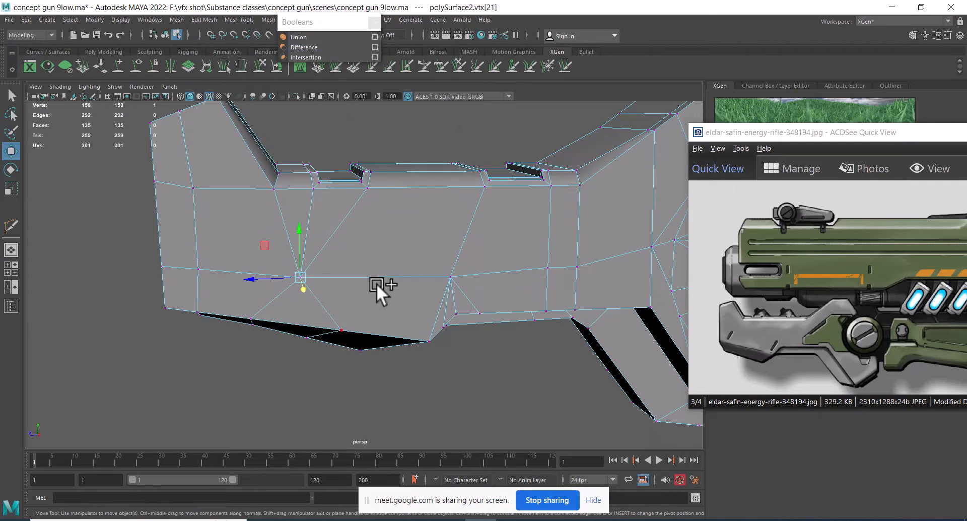
Delete the surplus edge line crossing the lower bevelled face below the merged vertex, working in the side view.
{"action": "right_click_drag", "start_coordinate": [376, 283], "coordinate": [374, 252]}
{"action": "left_click_drag", "start_coordinate": [305, 286], "coordinate": [307, 338], "text": "alt"}
{"action": "scroll", "coordinate": [307, 338], "scroll_direction": "up", "scroll_amount": 2}
{"action": "key", "text": "space"}
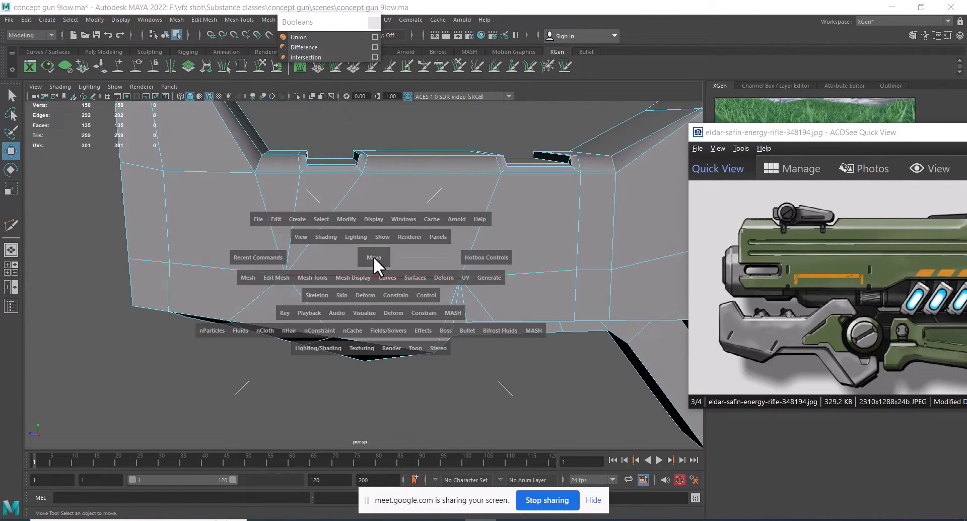
{"action": "left_click_drag", "start_coordinate": [374, 256], "coordinate": [427, 253]}
{"action": "scroll", "coordinate": [325, 305], "scroll_direction": "up", "scroll_amount": 2}
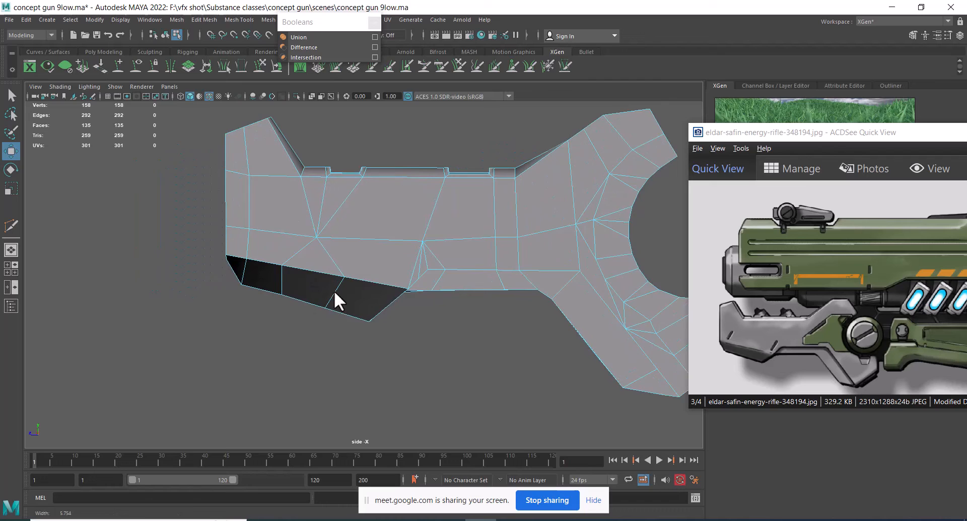
{"action": "left_click", "coordinate": [303, 273]}
{"action": "right_click_drag", "start_coordinate": [384, 222], "coordinate": [107, 136], "text": "ctrl"}
{"action": "scroll", "coordinate": [339, 280], "scroll_direction": "up", "scroll_amount": 1}
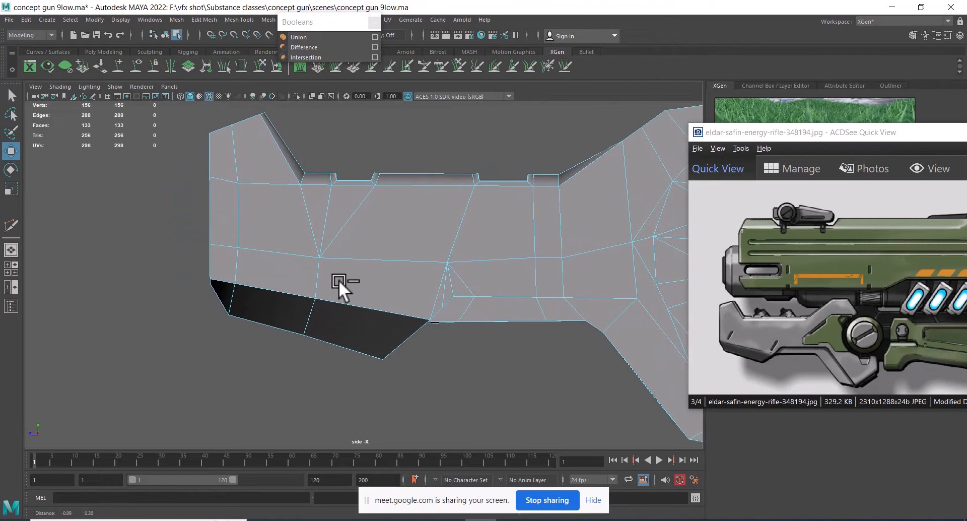
{"action": "left_click", "coordinate": [396, 260]}
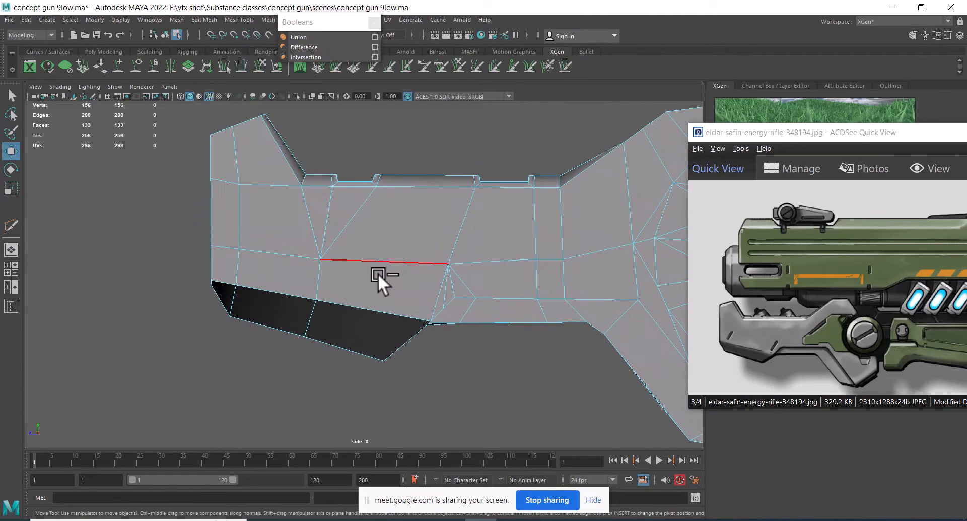
{"action": "left_click", "coordinate": [257, 215]}
{"action": "left_click", "coordinate": [388, 258]}
{"action": "key", "text": "space"}
{"action": "left_click_drag", "start_coordinate": [413, 267], "coordinate": [413, 183]}
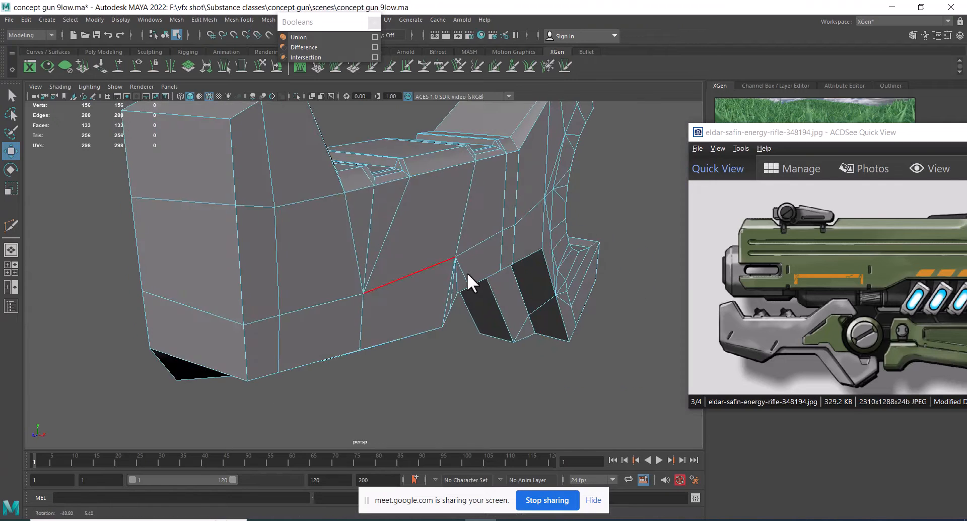
{"action": "scroll", "coordinate": [433, 267], "scroll_direction": "down", "scroll_amount": 3}
{"action": "left_click_drag", "start_coordinate": [350, 250], "coordinate": [295, 240], "text": "alt"}
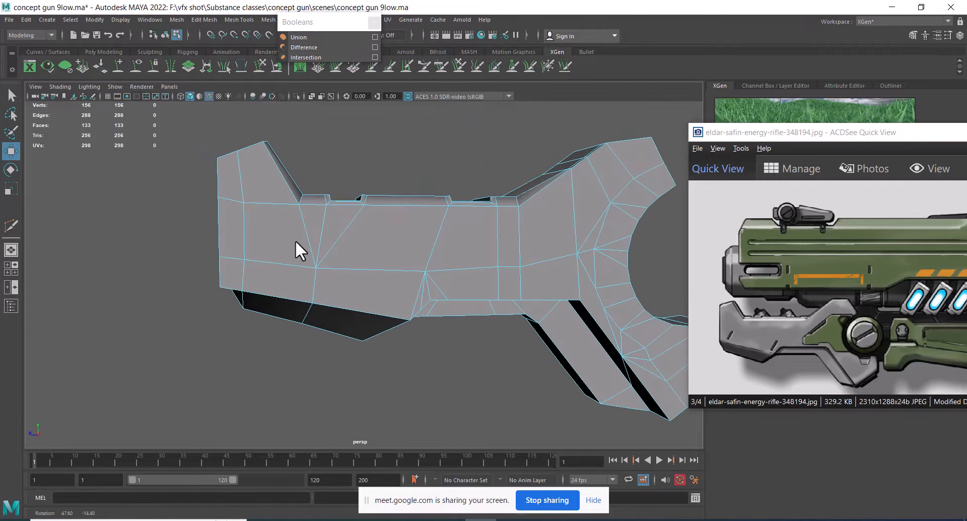
{"action": "left_click", "coordinate": [243, 214]}
{"action": "right_click_drag", "start_coordinate": [325, 233], "coordinate": [301, 258], "text": "ctrl"}
{"action": "right_click_drag", "start_coordinate": [428, 201], "coordinate": [373, 219], "text": "ctrl"}
{"action": "left_click", "coordinate": [189, 148]}
{"action": "key", "text": "ctrl+z"}
{"action": "key", "text": "ctrl+z"}
Collapse the vertical edge on the side of the raised end block into a single vertex.
{"action": "left_click_drag", "start_coordinate": [328, 228], "coordinate": [349, 256], "text": "ctrl"}
{"action": "scroll", "coordinate": [349, 256], "scroll_direction": "up", "scroll_amount": 3}
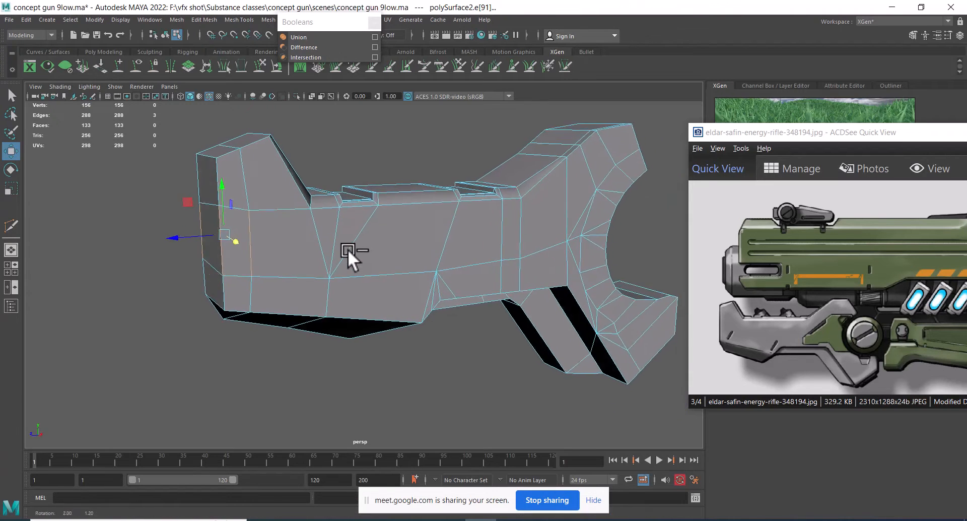
{"action": "left_click_drag", "start_coordinate": [201, 260], "coordinate": [252, 241], "text": "alt"}
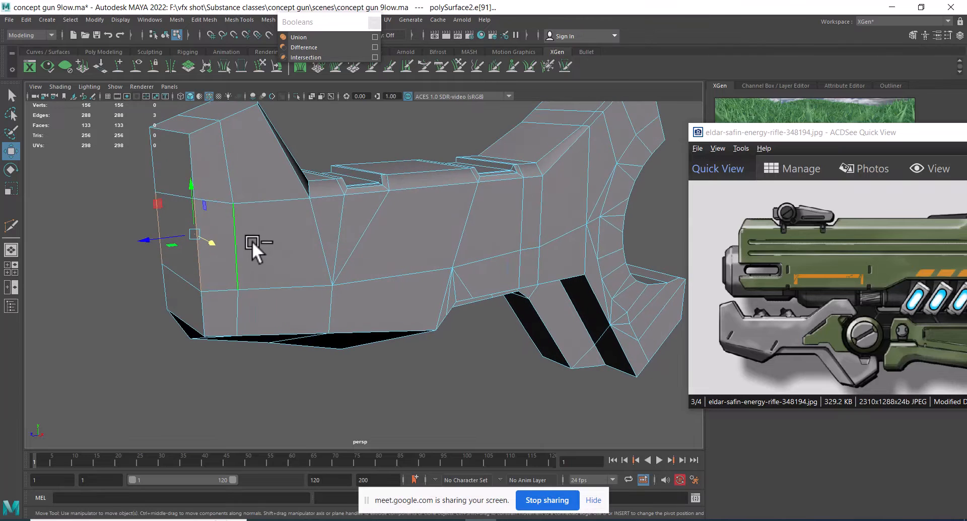
{"action": "right_click_drag", "start_coordinate": [345, 226], "coordinate": [342, 118], "text": "shift"}
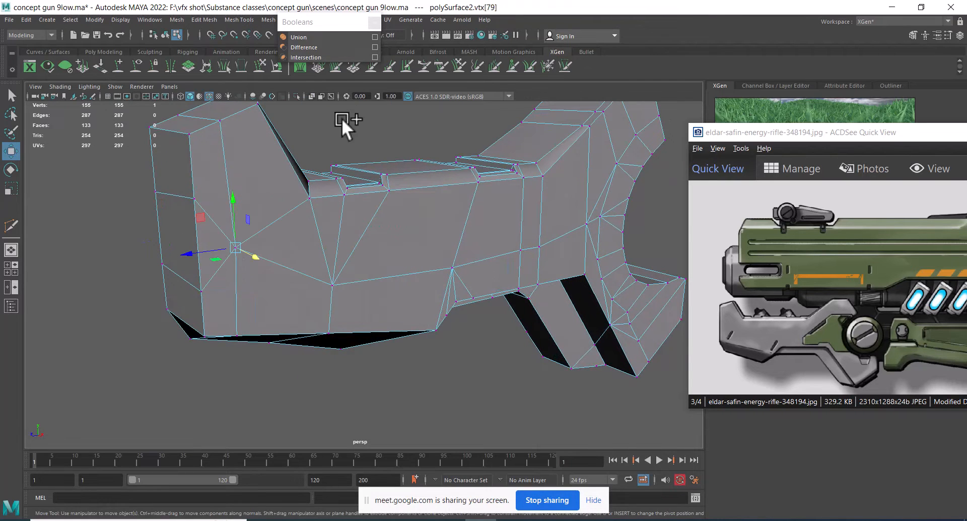
Delete the surplus edges around the raised end block next to the collapsed vertex.
{"action": "right_click_drag", "start_coordinate": [315, 231], "coordinate": [164, 230]}
{"action": "left_click", "coordinate": [199, 248]}
{"action": "left_click_drag", "start_coordinate": [322, 280], "coordinate": [363, 251], "text": "alt"}
{"action": "left_click", "coordinate": [248, 250]}
{"action": "key", "text": "space"}
{"action": "key", "text": "Delete"}
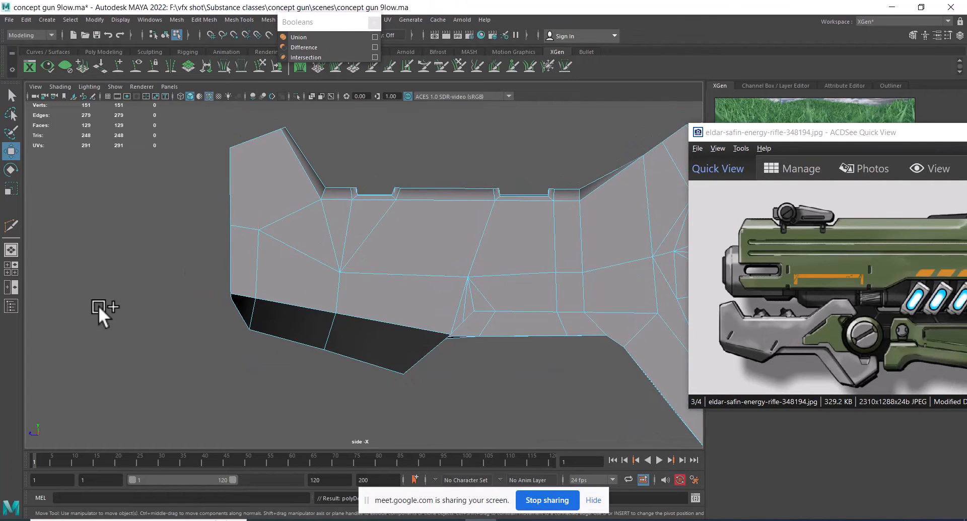
Cut a new edge between two existing vertices of the raised end block with Multi-Cut.
{"action": "scroll", "coordinate": [327, 297], "scroll_direction": "up", "scroll_amount": 2}
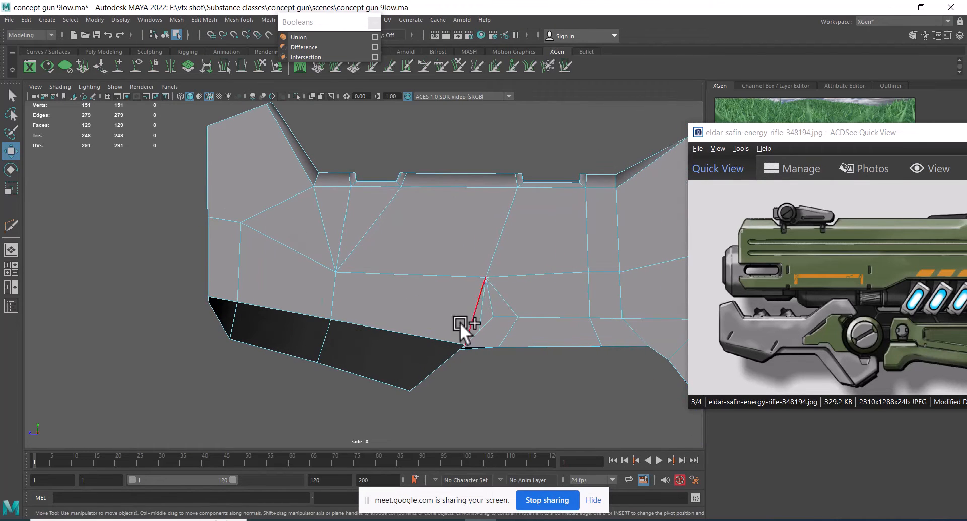
{"action": "middle_click_drag", "start_coordinate": [485, 287], "coordinate": [416, 340], "text": "alt"}
{"action": "scroll", "coordinate": [406, 302], "scroll_direction": "up", "scroll_amount": 1}
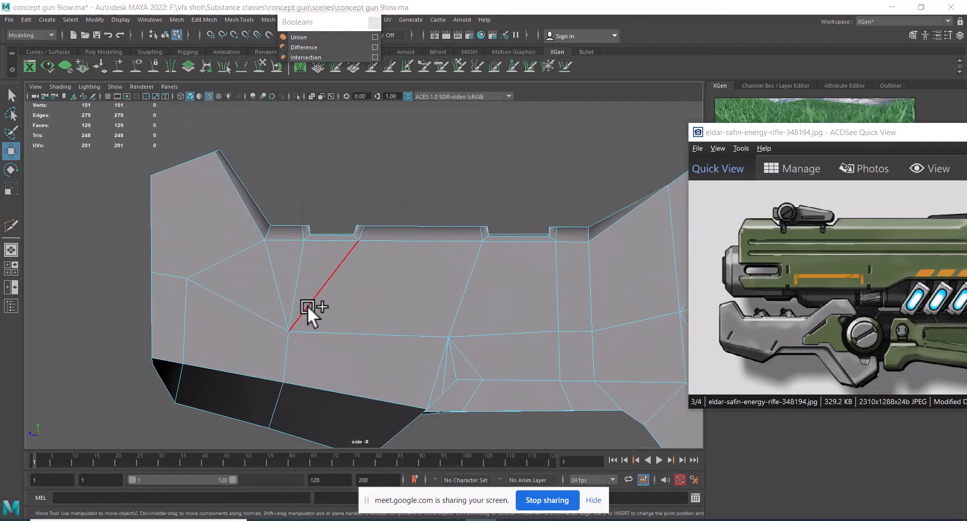
{"action": "left_click_drag", "start_coordinate": [307, 305], "coordinate": [310, 270], "text": "alt"}
{"action": "right_click_drag", "start_coordinate": [325, 247], "coordinate": [261, 246], "text": "shift"}
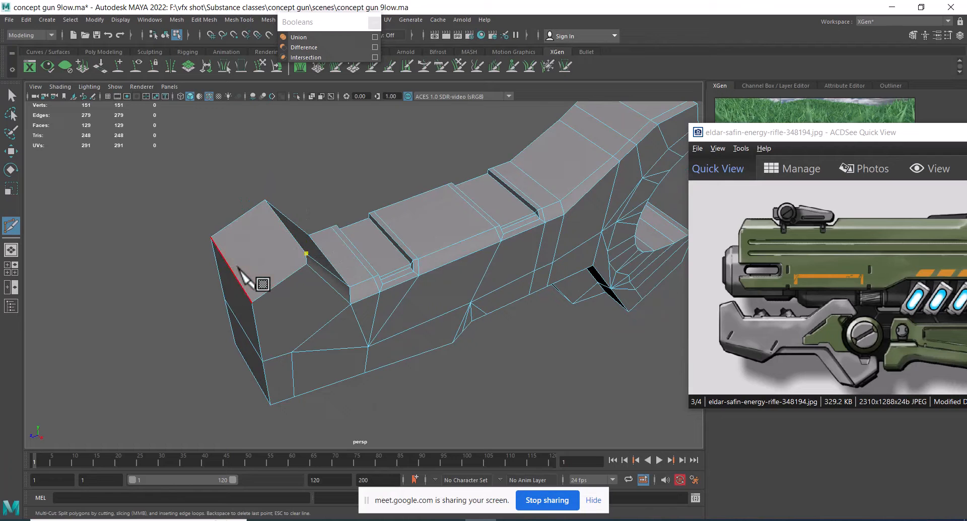
{"action": "left_click_drag", "start_coordinate": [320, 293], "coordinate": [230, 197], "text": "alt"}
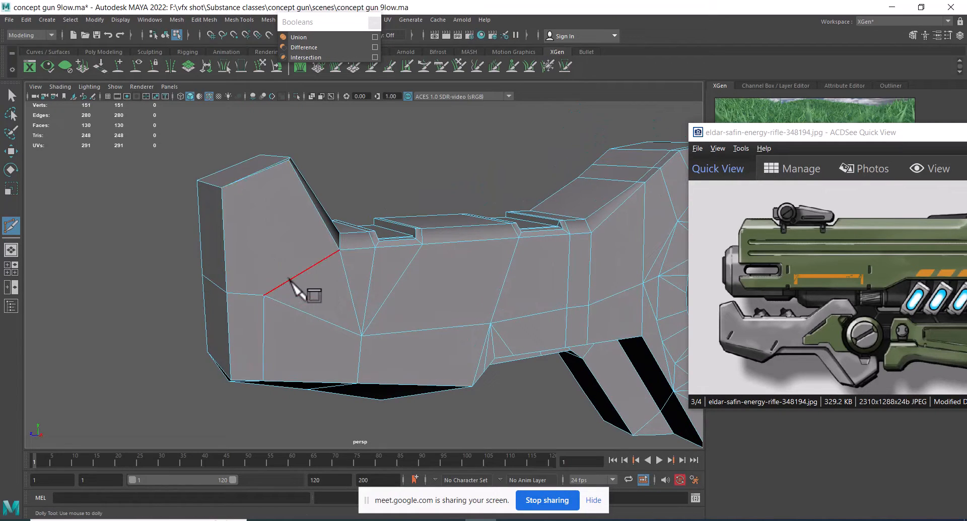
{"action": "left_click_drag", "start_coordinate": [223, 327], "coordinate": [276, 283], "text": "alt"}
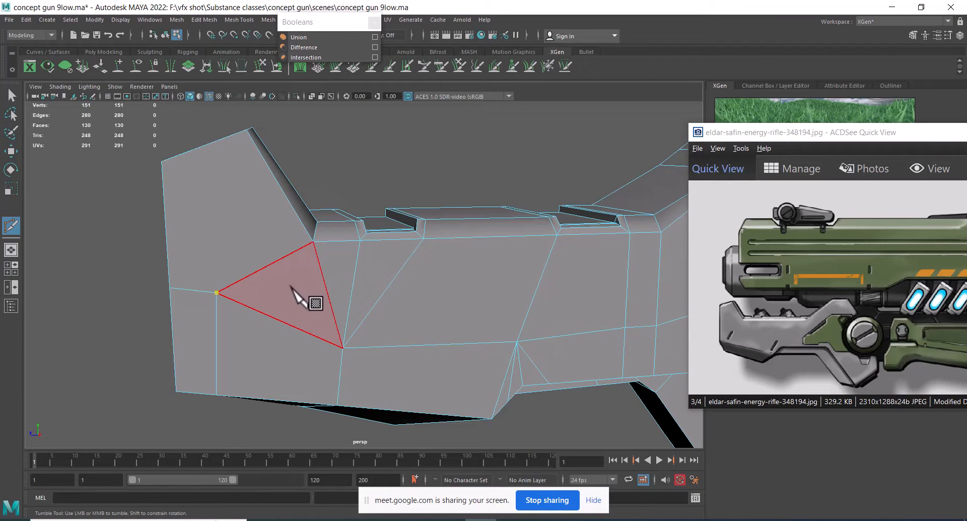
Merge the two middle-row side vertices nearest the raised end block into one vertex.
{"action": "right_click_drag", "start_coordinate": [216, 280], "coordinate": [268, 307]}
{"action": "key", "text": "w"}
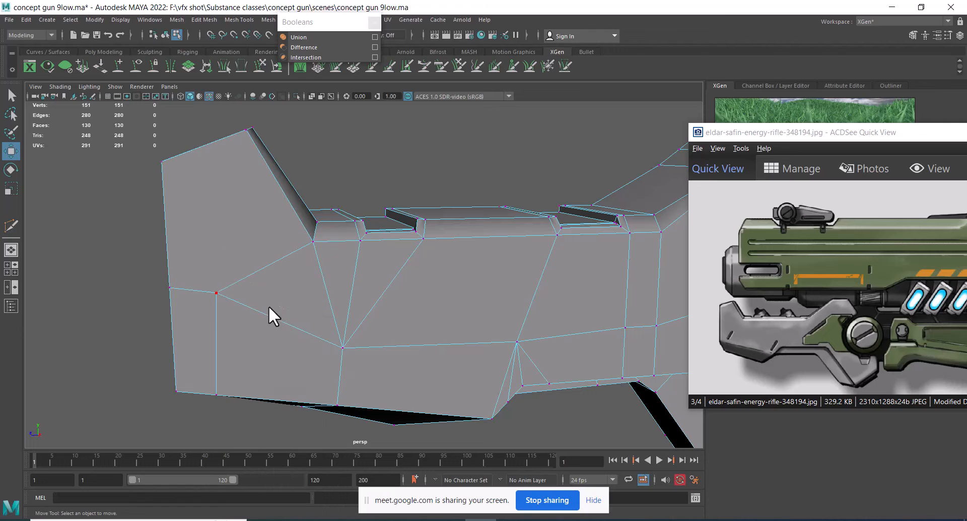
{"action": "left_click", "coordinate": [216, 293]}
{"action": "left_click_drag", "start_coordinate": [327, 310], "coordinate": [327, 279], "text": "alt"}
{"action": "left_click", "coordinate": [325, 291], "text": "shift"}
{"action": "right_click_drag", "start_coordinate": [380, 306], "coordinate": [362, 158], "text": "shift"}
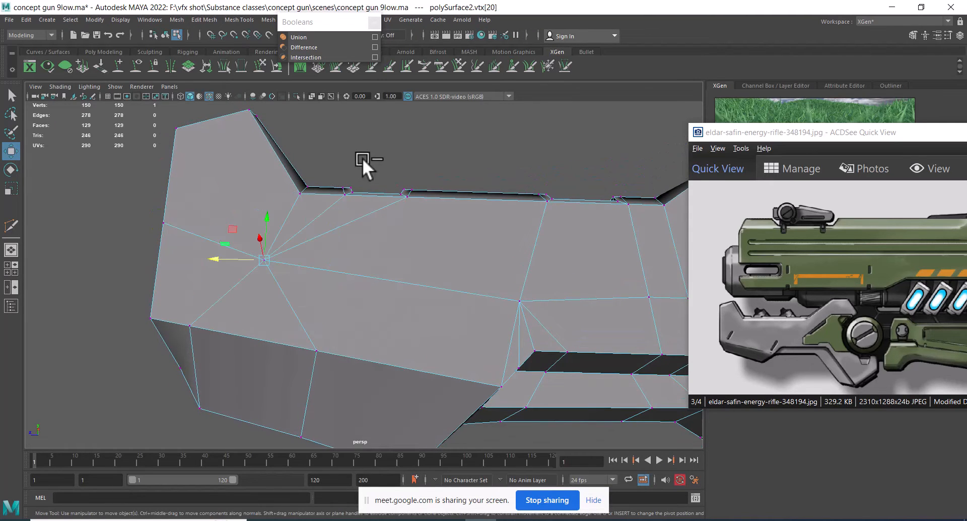
Delete the surplus edges running down from the merged side vertex and across the slanted underside face near the end block.
{"action": "left_click_drag", "start_coordinate": [390, 309], "coordinate": [325, 313], "text": "alt"}
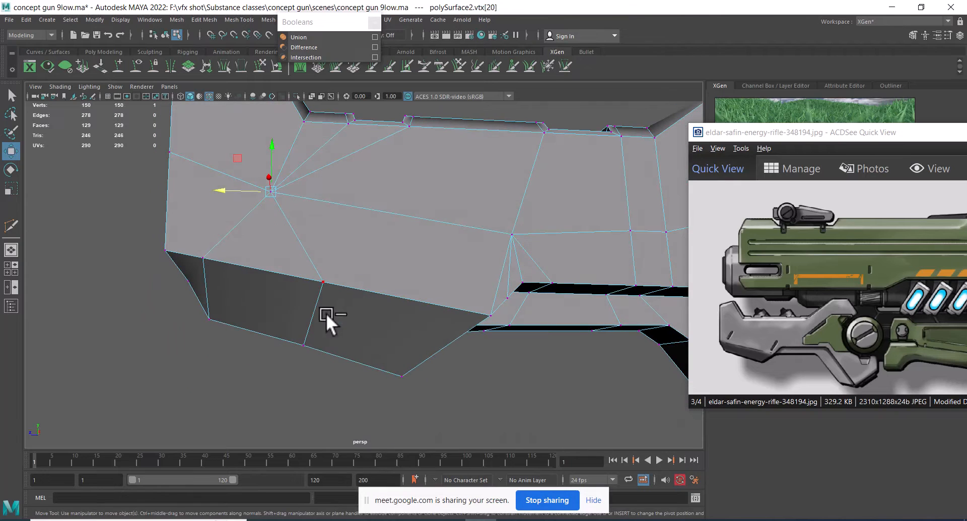
{"action": "right_click_drag", "start_coordinate": [323, 270], "coordinate": [323, 226]}
{"action": "left_click", "coordinate": [313, 270]}
{"action": "key", "text": "space"}
{"action": "left_click_drag", "start_coordinate": [447, 258], "coordinate": [524, 256]}
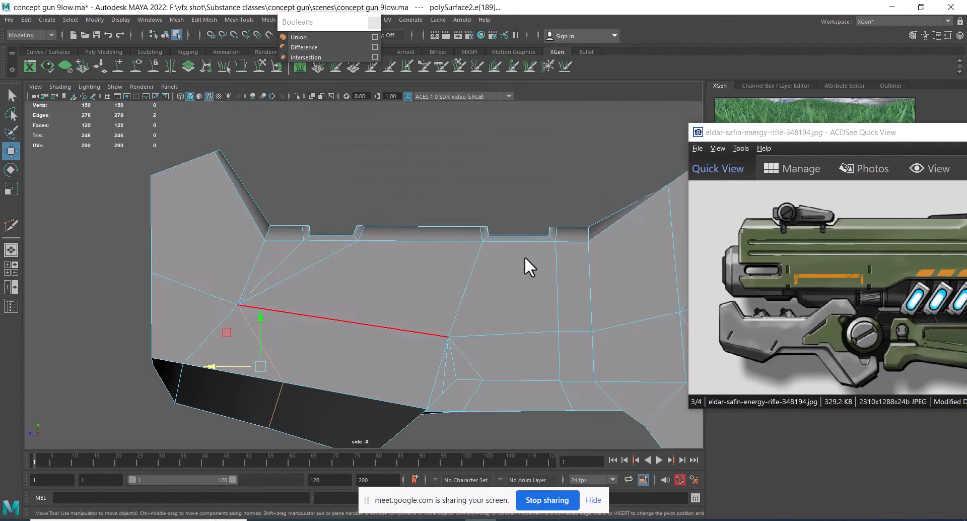
{"action": "key", "text": "Delete"}
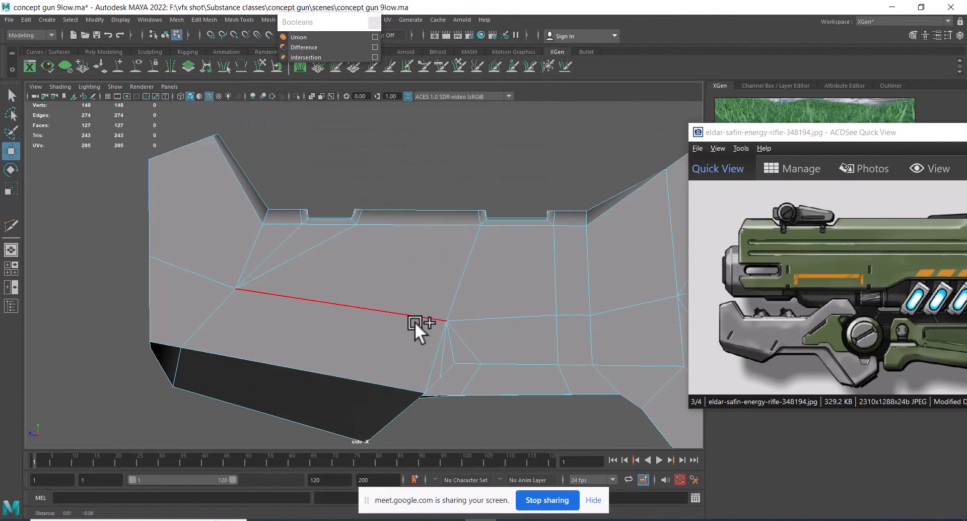
{"action": "middle_click_drag", "start_coordinate": [415, 321], "coordinate": [402, 273], "text": "alt"}
{"action": "left_click_drag", "start_coordinate": [382, 307], "coordinate": [332, 282], "text": "alt"}
{"action": "scroll", "coordinate": [331, 292], "scroll_direction": "up", "scroll_amount": 10}
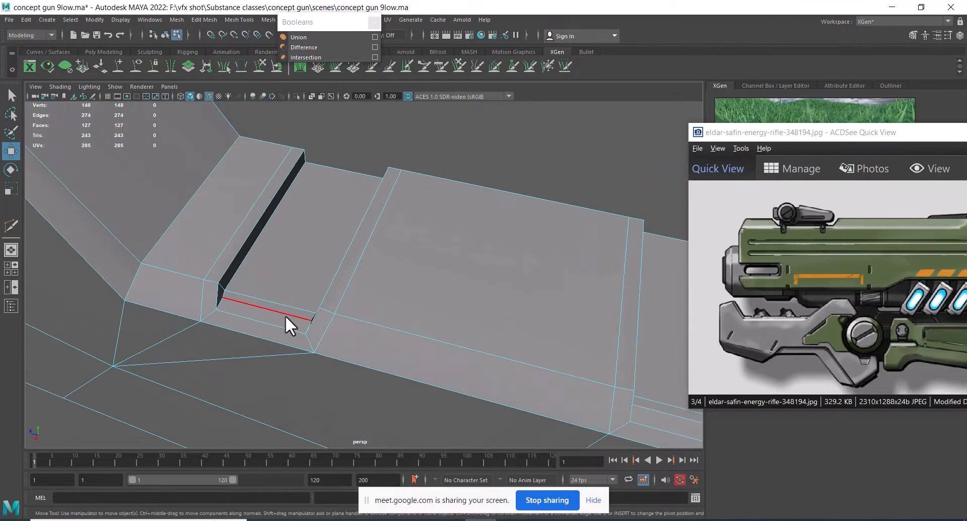
{"action": "left_click", "coordinate": [278, 314]}
{"action": "left_click_drag", "start_coordinate": [278, 314], "coordinate": [392, 280], "text": "alt"}
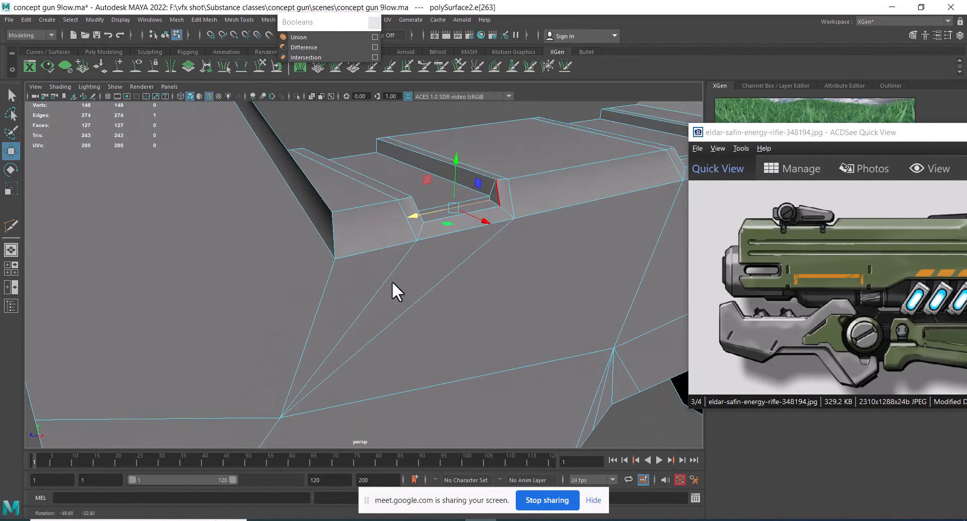
{"action": "left_click_drag", "start_coordinate": [503, 248], "coordinate": [481, 313], "text": "alt"}
{"action": "scroll", "coordinate": [460, 278], "scroll_direction": "up", "scroll_amount": 5}
{"action": "left_click_drag", "start_coordinate": [460, 278], "coordinate": [295, 281], "text": "alt"}
{"action": "left_click", "coordinate": [292, 265]}
{"action": "right_click_drag", "start_coordinate": [400, 224], "coordinate": [269, 243], "text": "ctrl"}
{"action": "key", "text": "ctrl+z"}
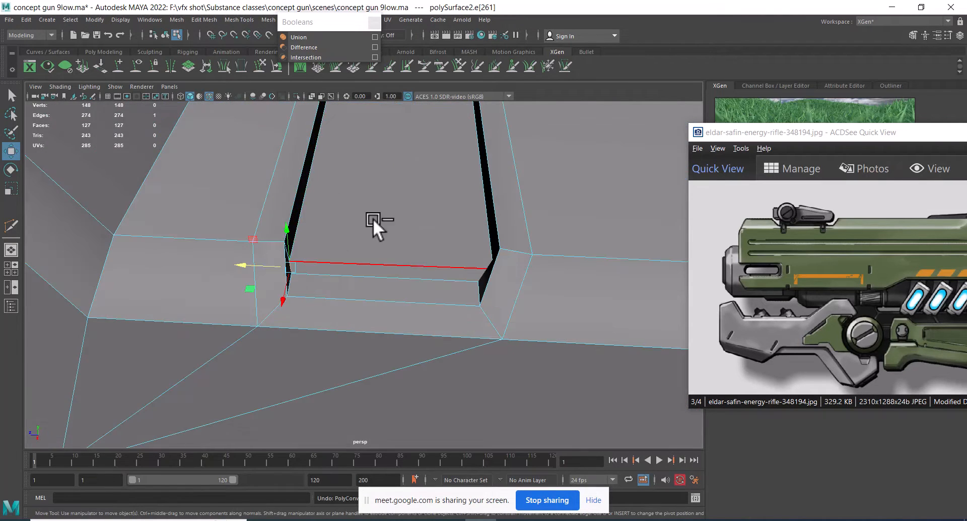
{"action": "left_click_drag", "start_coordinate": [373, 218], "coordinate": [349, 236], "text": "alt"}
{"action": "right_click_drag", "start_coordinate": [355, 207], "coordinate": [90, 253], "text": "ctrl"}
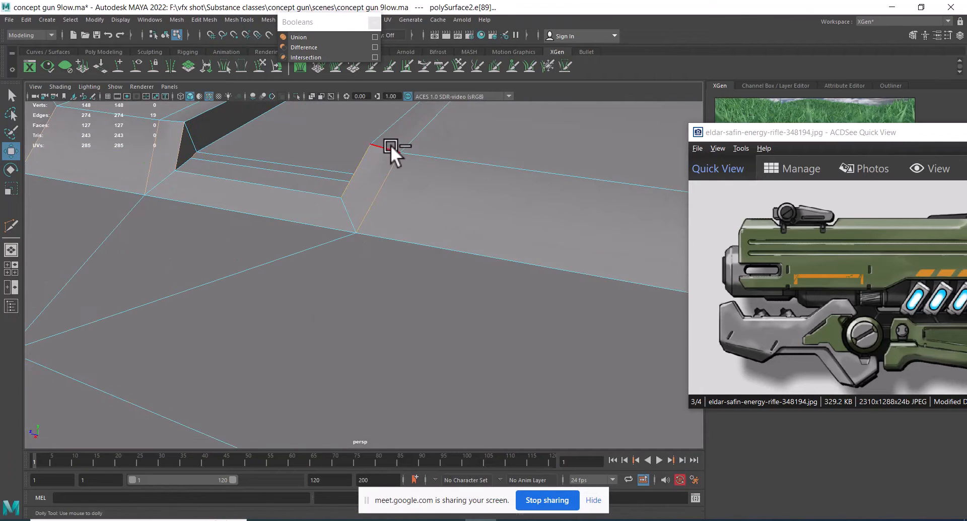
Delete the surplus edge running across the floor of the notch nearest the raised end block.
{"action": "left_click_drag", "start_coordinate": [391, 144], "coordinate": [352, 212], "text": "alt"}
{"action": "left_click", "coordinate": [351, 213]}
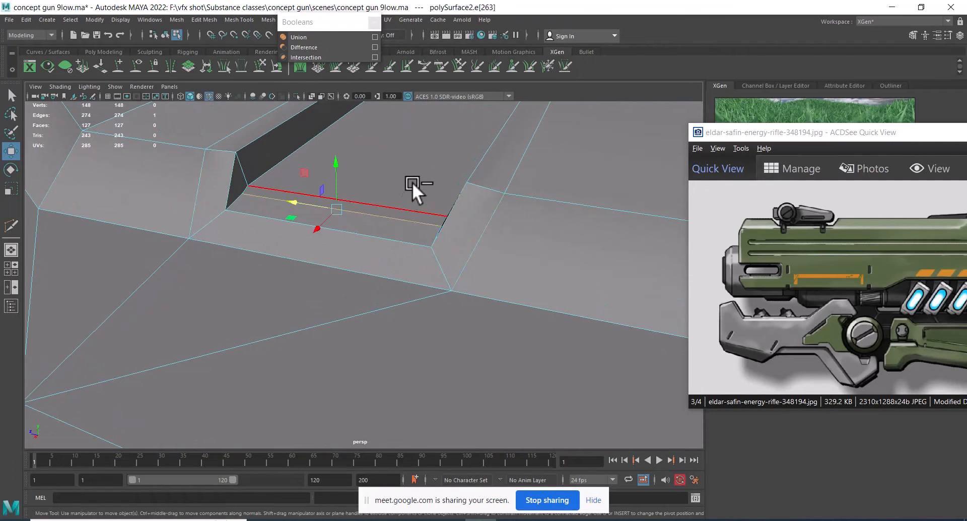
{"action": "key", "text": "Delete"}
Delete the matching surplus edge across the floor of the second notch.
{"action": "right_click_drag", "start_coordinate": [289, 164], "coordinate": [237, 151], "text": "alt"}
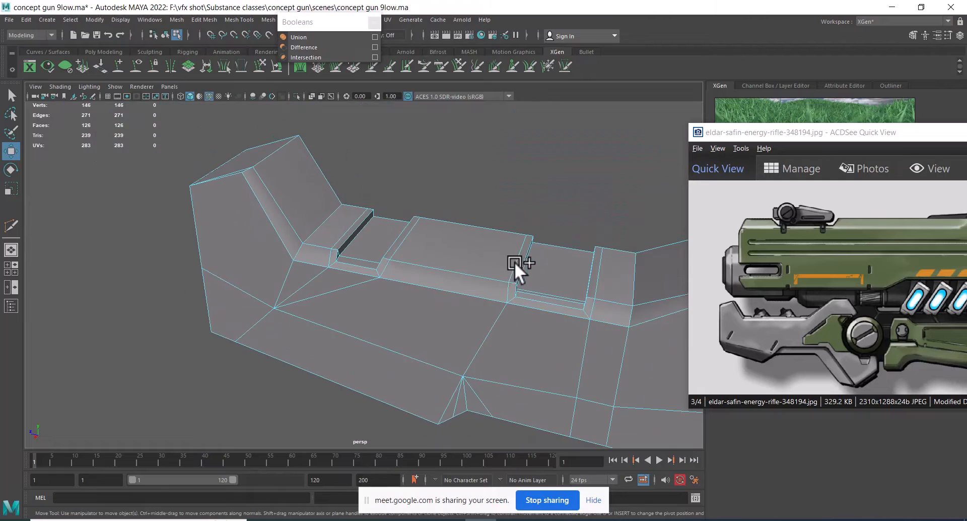
{"action": "middle_click_drag", "start_coordinate": [515, 262], "coordinate": [322, 237], "text": "alt"}
{"action": "right_click_drag", "start_coordinate": [322, 237], "coordinate": [384, 369], "text": "alt"}
{"action": "right_click_drag", "start_coordinate": [299, 201], "coordinate": [374, 168], "text": "shift"}
{"action": "scroll", "coordinate": [427, 302], "scroll_direction": "down", "scroll_amount": 3}
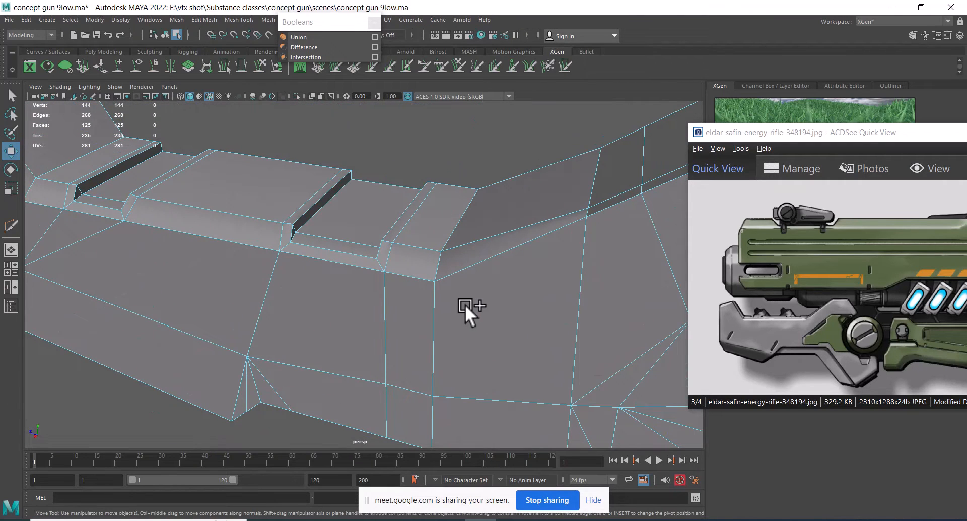
Try to collapse the short bevel edge on the slope up to the upper arm into a single vertex.
{"action": "right_click_drag", "start_coordinate": [446, 298], "coordinate": [373, 225], "text": "alt"}
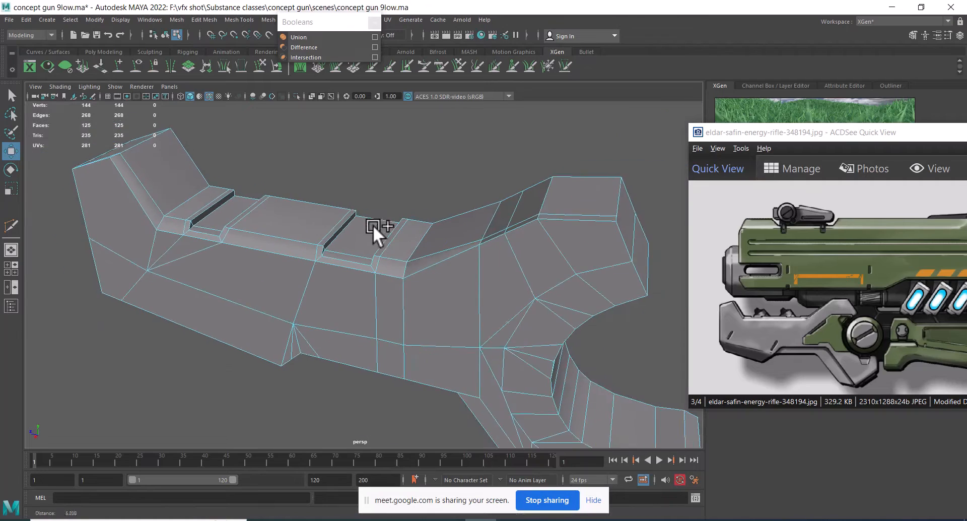
{"action": "left_click_drag", "start_coordinate": [372, 225], "coordinate": [572, 193], "text": "alt"}
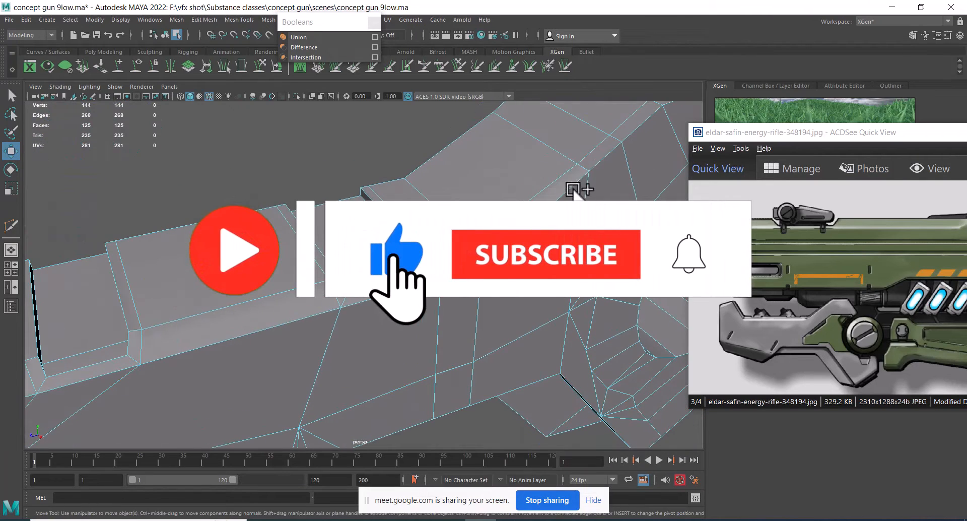
{"action": "left_click", "coordinate": [582, 166]}
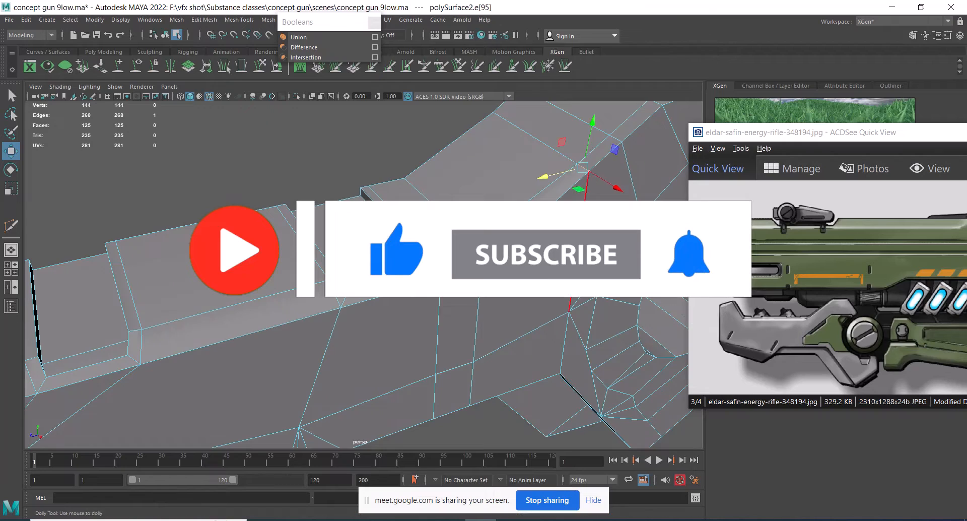
{"action": "left_click_drag", "start_coordinate": [582, 169], "coordinate": [446, 194], "text": "alt"}
{"action": "right_click_drag", "start_coordinate": [446, 194], "coordinate": [442, 84], "text": "shift"}
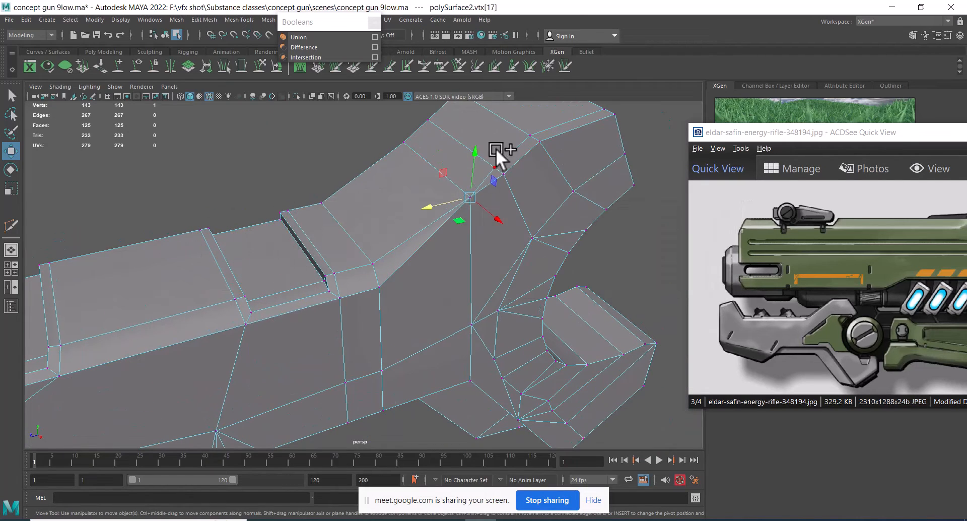
{"action": "left_click_drag", "start_coordinate": [496, 148], "coordinate": [556, 264], "text": "alt"}
{"action": "key", "text": "ctrl+z"}
Select the bevel edge loop along the top, keep only its three edges on the upper arm, and delete them.
{"action": "left_click_drag", "start_coordinate": [532, 192], "coordinate": [418, 276], "text": "alt"}
{"action": "double_click", "coordinate": [547, 200]}
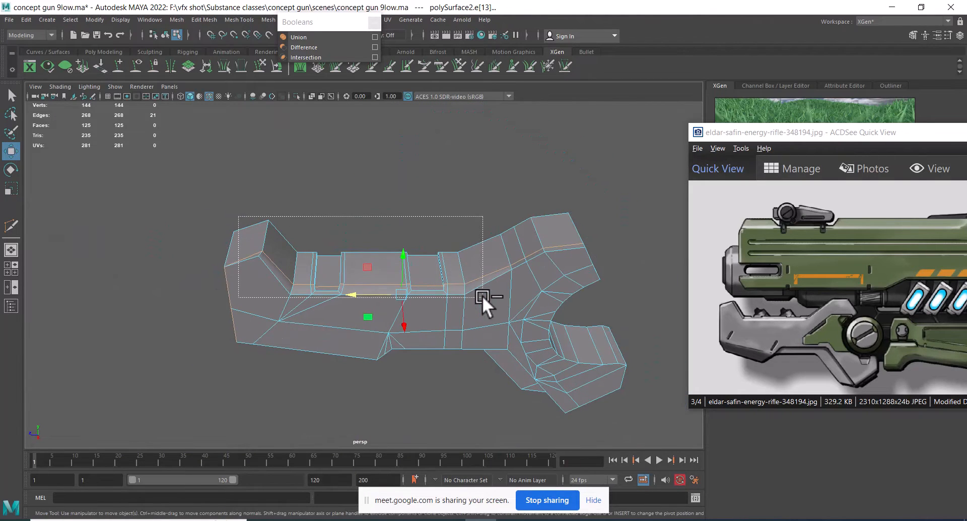
{"action": "left_click_drag", "start_coordinate": [482, 295], "coordinate": [284, 255], "text": "ctrl"}
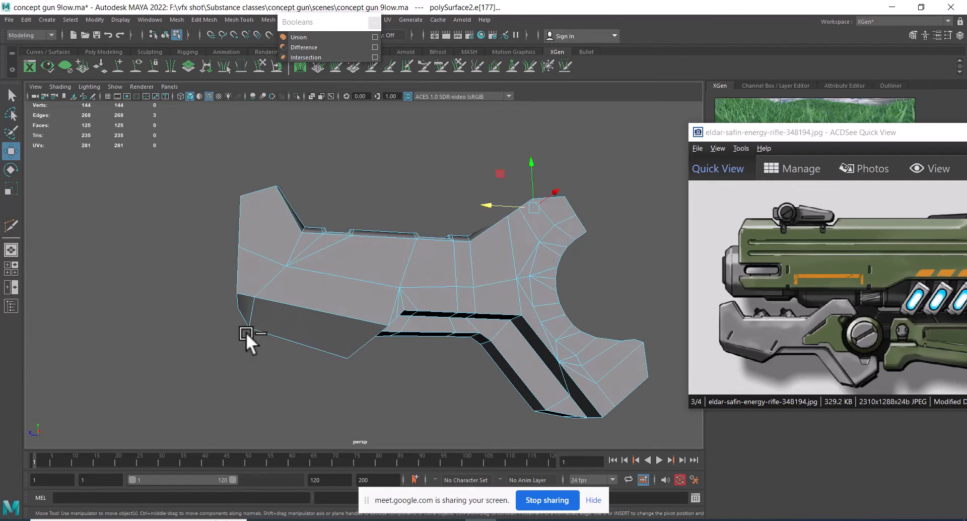
{"action": "left_click_drag", "start_coordinate": [246, 331], "coordinate": [430, 361], "text": "alt"}
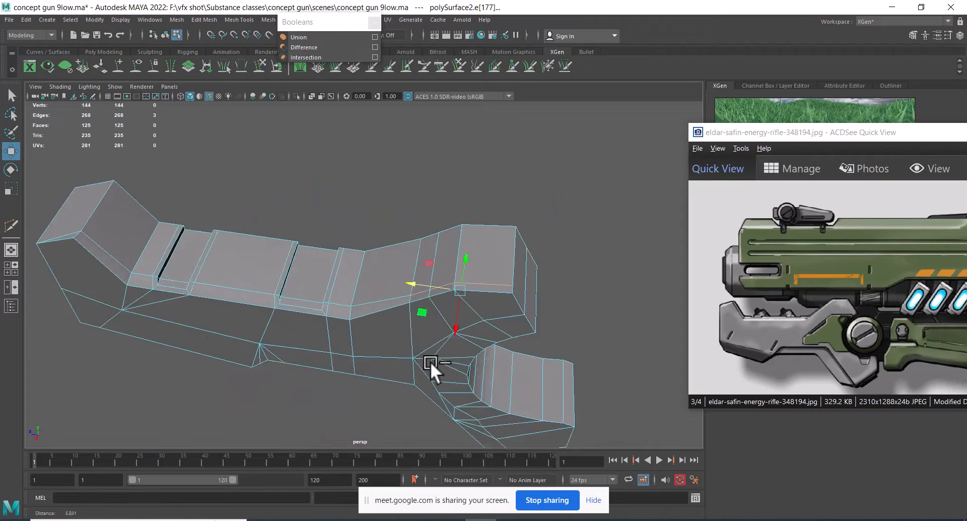
{"action": "scroll", "coordinate": [435, 359], "scroll_direction": "up", "scroll_amount": 3}
{"action": "right_click_drag", "start_coordinate": [547, 261], "coordinate": [496, 270], "text": "shift"}
Cut a new edge with Multi-Cut from the open bevel end on the slope to the neighbouring upper-arm border vertex.
{"action": "left_click_drag", "start_coordinate": [478, 312], "coordinate": [557, 279], "text": "alt"}
{"action": "right_click_drag", "start_coordinate": [569, 209], "coordinate": [467, 212], "text": "shift"}
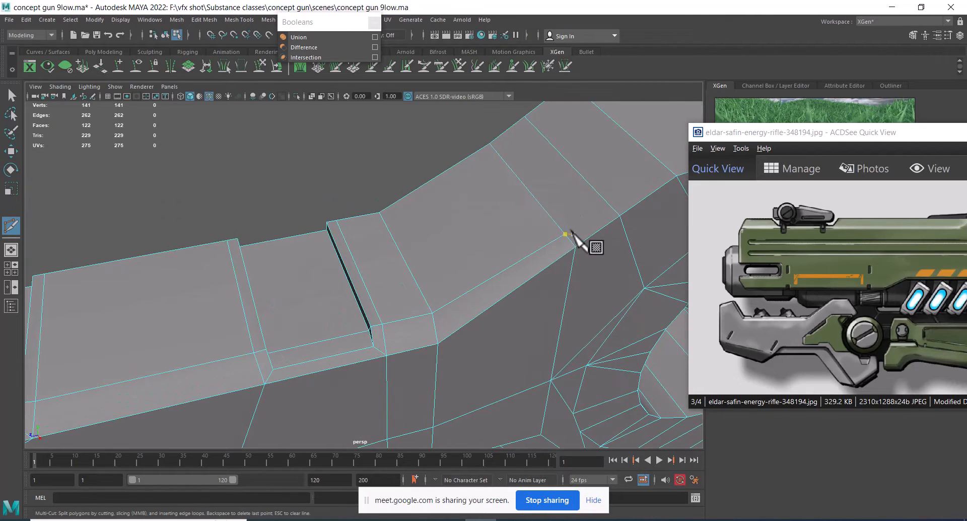
{"action": "left_click", "coordinate": [620, 217]}
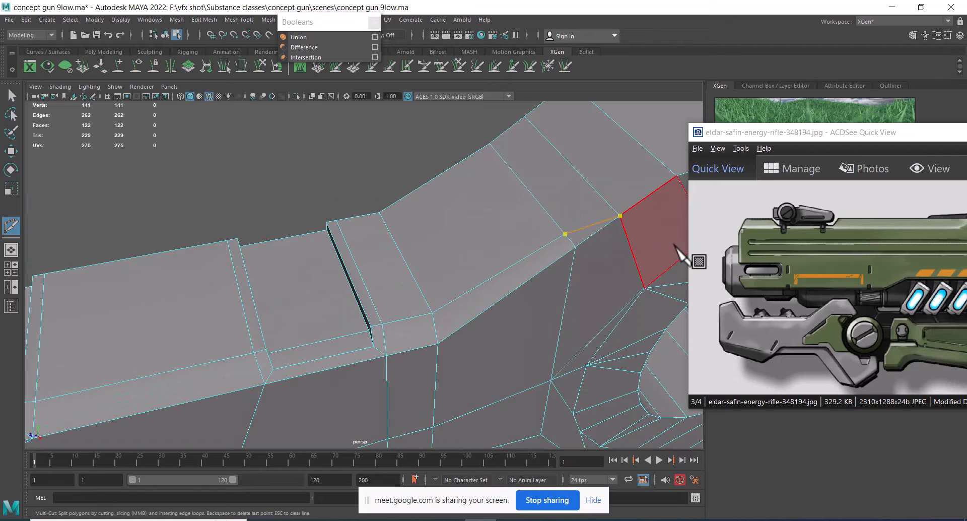
{"action": "right_click", "coordinate": [648, 242]}
{"action": "key", "text": "w"}
Delete the side edge running from the upper arm's sloped border to the inner vertex near the round cut-out.
{"action": "right_click_drag", "start_coordinate": [553, 255], "coordinate": [626, 160]}
{"action": "scroll", "coordinate": [470, 259], "scroll_direction": "down", "scroll_amount": 5}
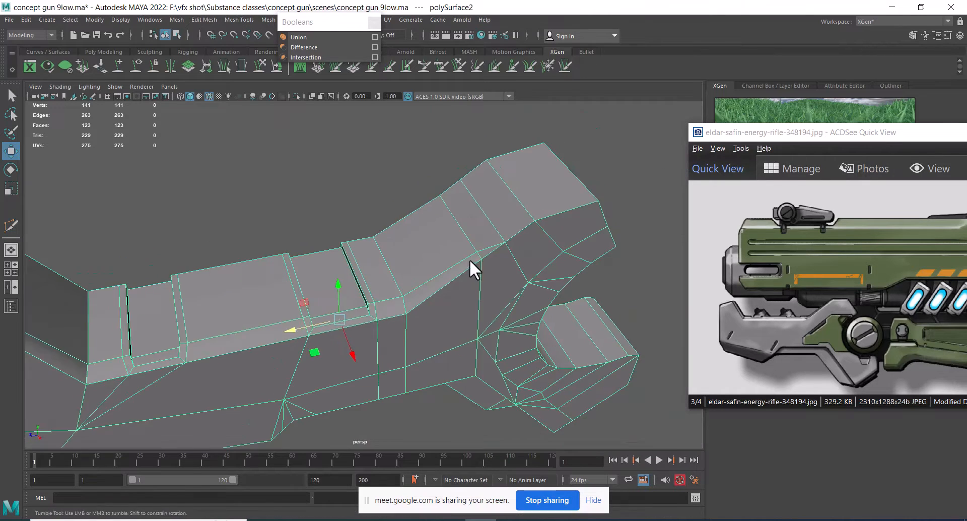
{"action": "mouse_move", "coordinate": [470, 259]}
{"action": "left_mouse_down", "text": "alt"}
{"action": "mouse_move", "coordinate": [462, 271]}
{"action": "mouse_move", "coordinate": [469, 256]}
{"action": "left_mouse_up", "text": "alt"}
{"action": "scroll", "coordinate": [418, 278], "scroll_direction": "down", "scroll_amount": 4}
{"action": "scroll", "coordinate": [419, 279], "scroll_direction": "up", "scroll_amount": 2}
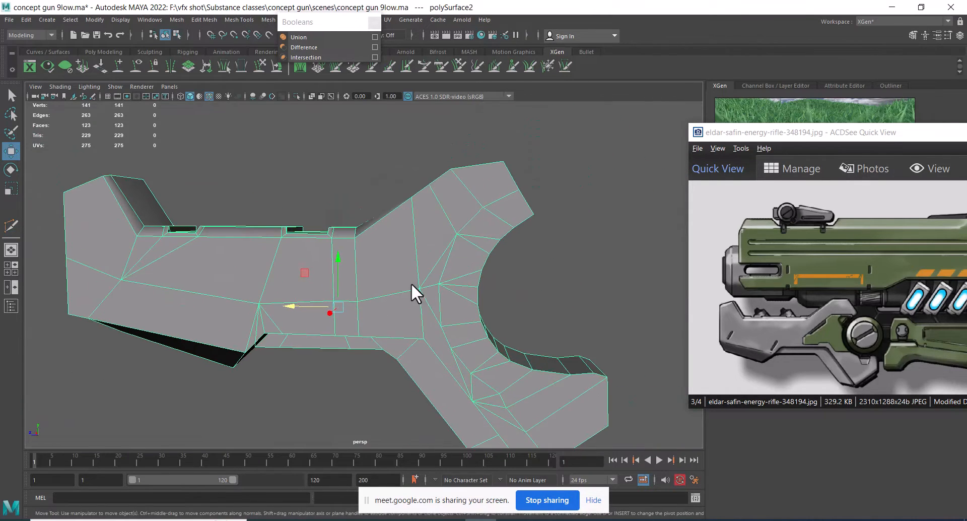
{"action": "left_click_drag", "start_coordinate": [438, 226], "coordinate": [460, 246], "text": "alt"}
{"action": "scroll", "coordinate": [464, 256], "scroll_direction": "up", "scroll_amount": 2}
{"action": "left_click_drag", "start_coordinate": [452, 291], "coordinate": [470, 264], "text": "alt"}
{"action": "key", "text": "space"}
{"action": "middle_click_drag", "start_coordinate": [469, 264], "coordinate": [147, 400], "text": "alt"}
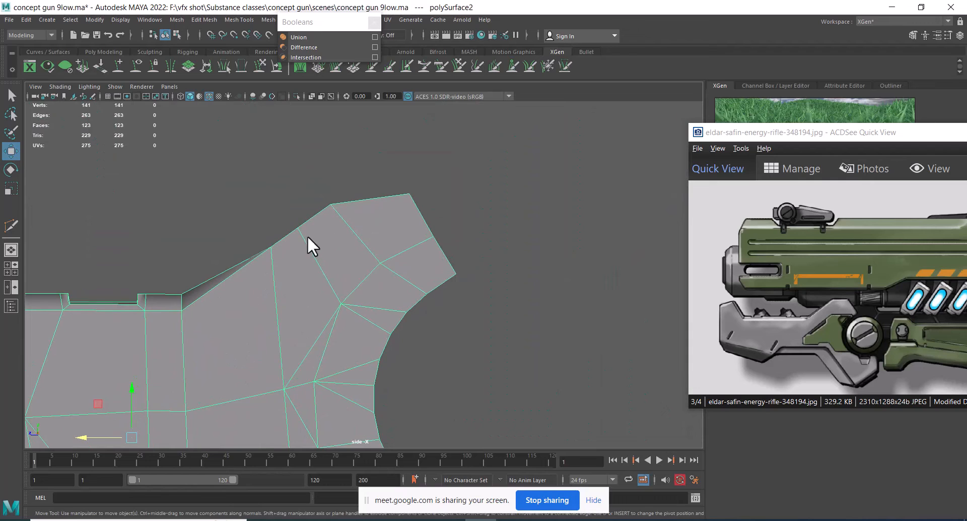
{"action": "left_click", "coordinate": [321, 267]}
{"action": "key", "text": "Delete"}
Delete the diagonal edge joining the middle-row vertex to the inner vertex at the base of the upper arm.
{"action": "middle_click_drag", "start_coordinate": [318, 361], "coordinate": [326, 317], "text": "alt"}
{"action": "scroll", "coordinate": [314, 318], "scroll_direction": "up", "scroll_amount": 1}
{"action": "left_click", "coordinate": [301, 318]}
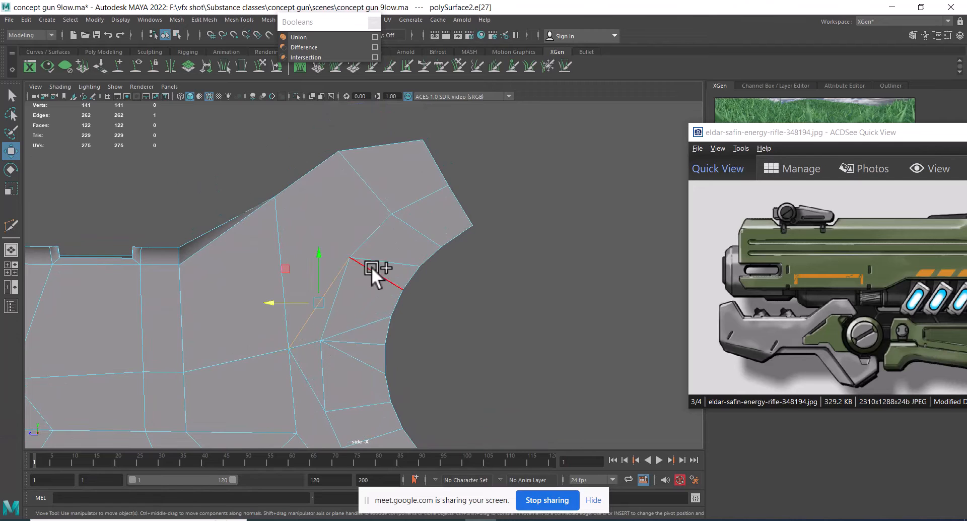
{"action": "right_click_drag", "start_coordinate": [371, 266], "coordinate": [234, 298], "text": "shift"}
Cut a new edge with Multi-Cut between the upper arm's top corner and the inner vertex at its base.
{"action": "right_click_drag", "start_coordinate": [431, 195], "coordinate": [403, 202], "text": "shift"}
{"action": "left_click", "coordinate": [349, 258]}
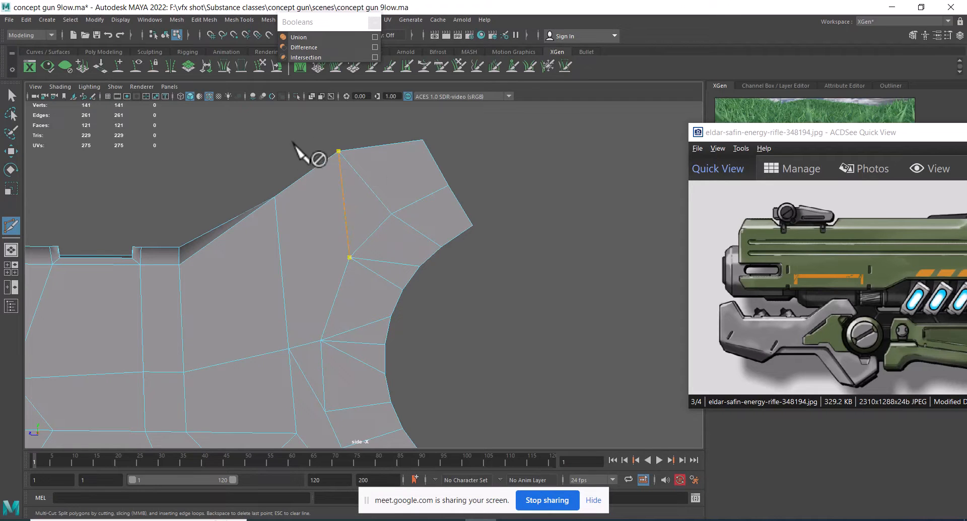
{"action": "key", "text": "Return"}
{"action": "key", "text": "w"}
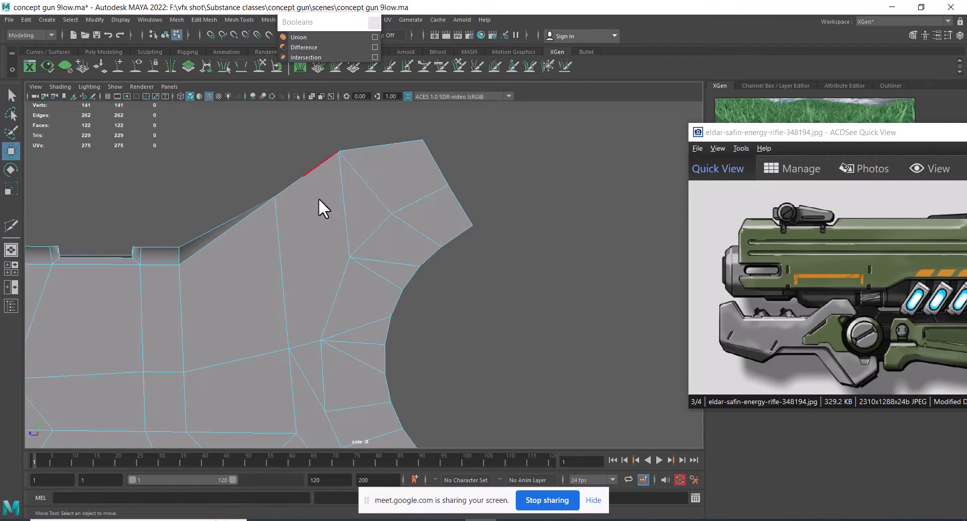
Delete the diagonal edge running from the middle-row vertex down to the ring of vertices around the round cut-out.
{"action": "left_click", "coordinate": [281, 249]}
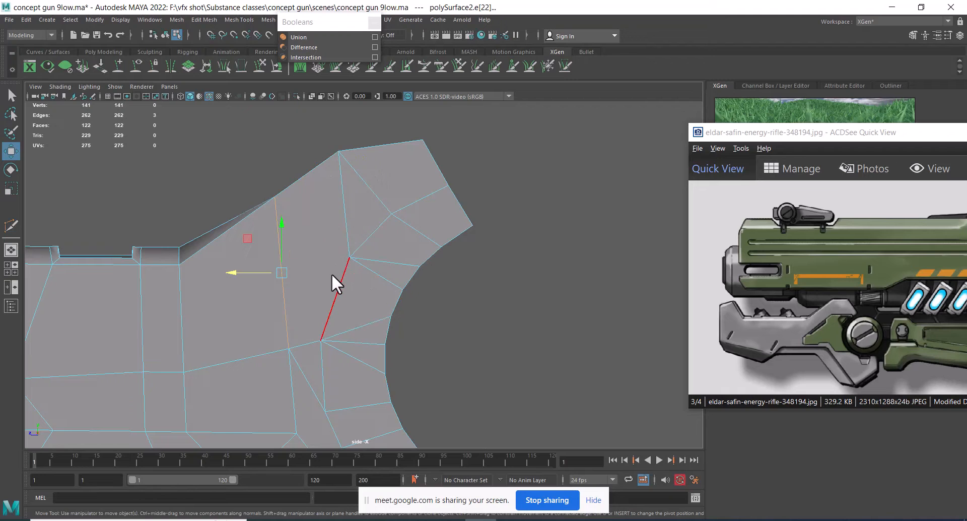
{"action": "middle_click_drag", "start_coordinate": [299, 333], "coordinate": [317, 192], "text": "alt"}
{"action": "key", "text": "Delete"}
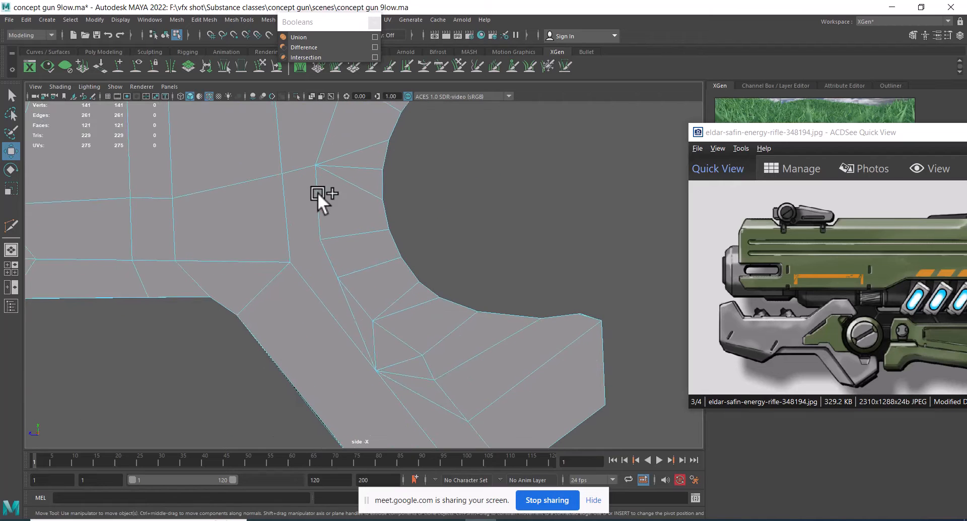
{"action": "right_click_drag", "start_coordinate": [317, 192], "coordinate": [335, 259], "text": "alt"}
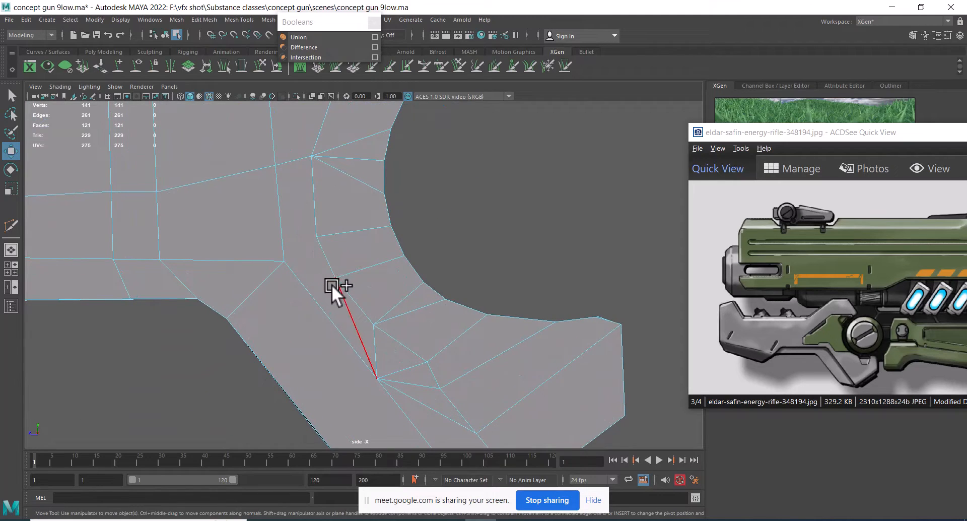
{"action": "right_click", "coordinate": [353, 206], "text": "shift"}
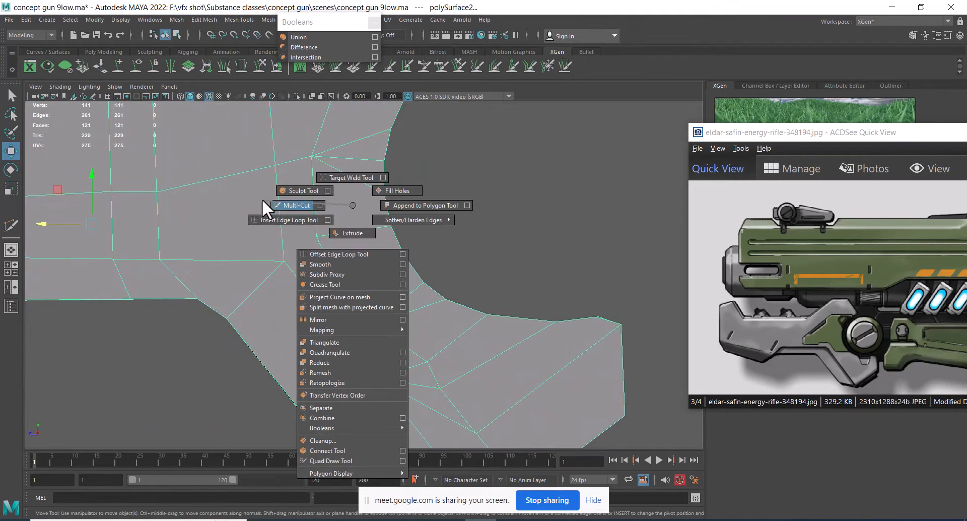
{"action": "left_click", "coordinate": [302, 190]}
{"action": "key", "text": "w"}
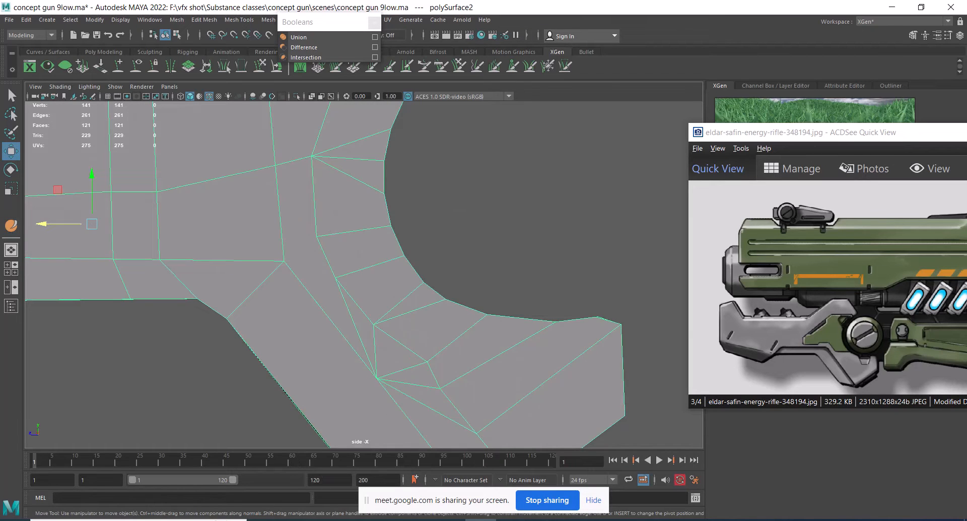
Cut a new edge with Multi-Cut across the large face beside the ring of faces around the round cut-out.
{"action": "right_click", "coordinate": [285, 206], "text": "shift"}
{"action": "left_click", "coordinate": [276, 199]}
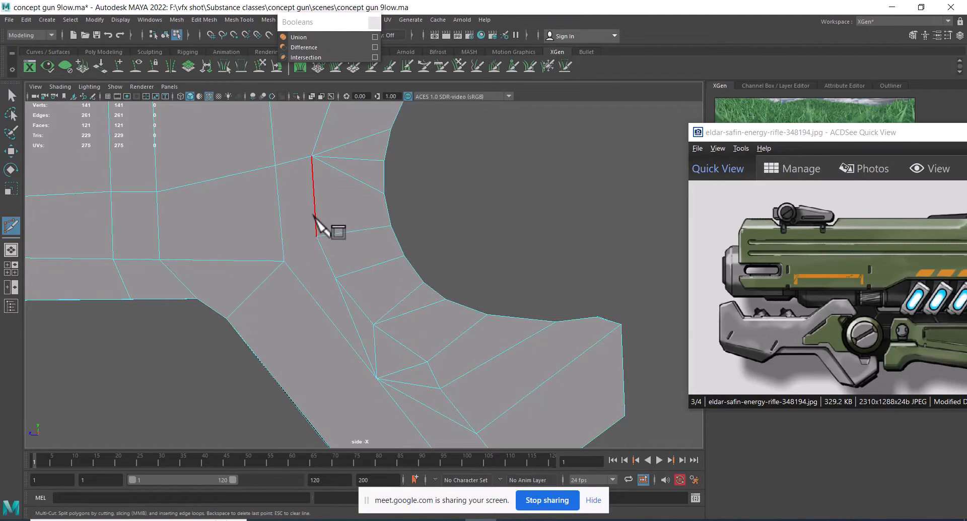
{"action": "right_click", "coordinate": [302, 356]}
{"action": "scroll", "coordinate": [377, 234], "scroll_direction": "down", "scroll_amount": 5}
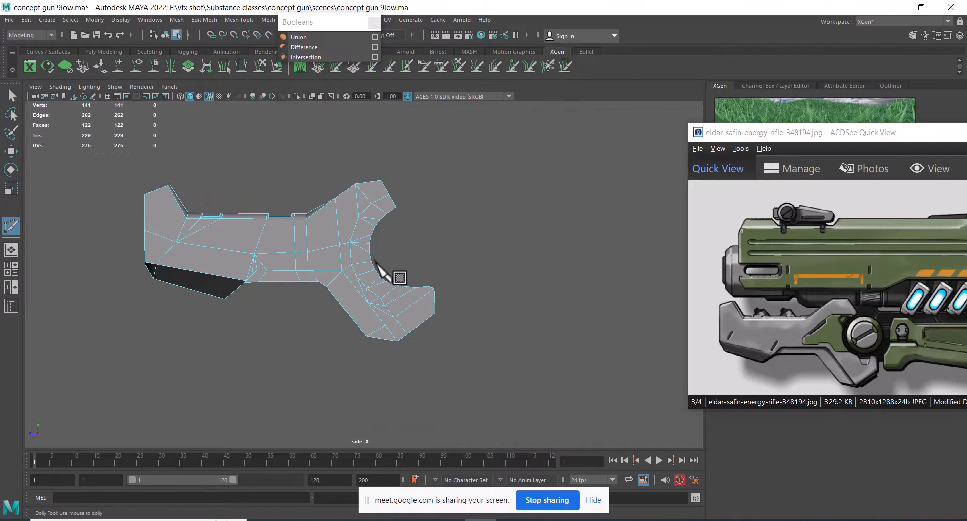
{"action": "key", "text": "w"}
Merge the two closely spaced vertices on the lower arm's side face, between the recessed groove and the round cut-out.
{"action": "scroll", "coordinate": [432, 302], "scroll_direction": "up", "scroll_amount": 6}
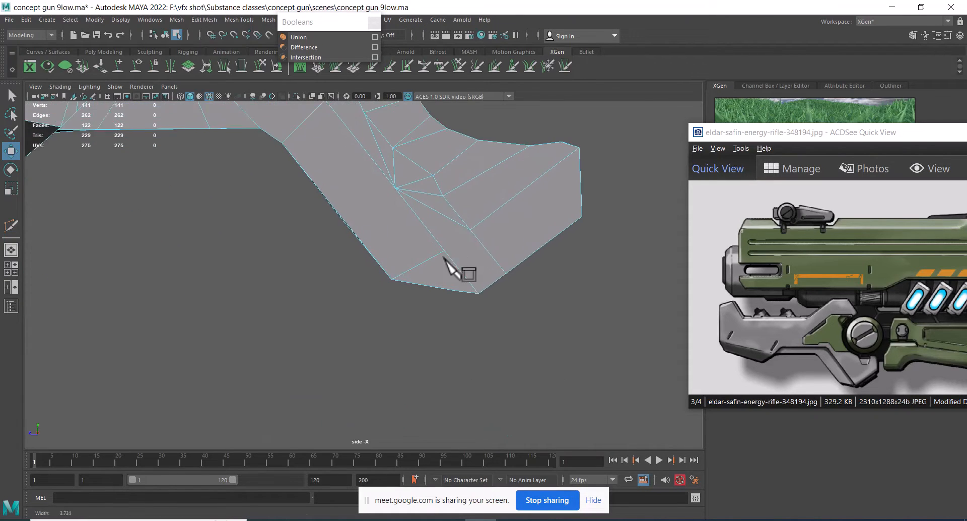
{"action": "scroll", "coordinate": [443, 257], "scroll_direction": "up", "scroll_amount": 1}
{"action": "key", "text": "space"}
{"action": "left_click_drag", "start_coordinate": [464, 252], "coordinate": [453, 146]}
{"action": "left_click_drag", "start_coordinate": [484, 276], "coordinate": [474, 255], "text": "alt"}
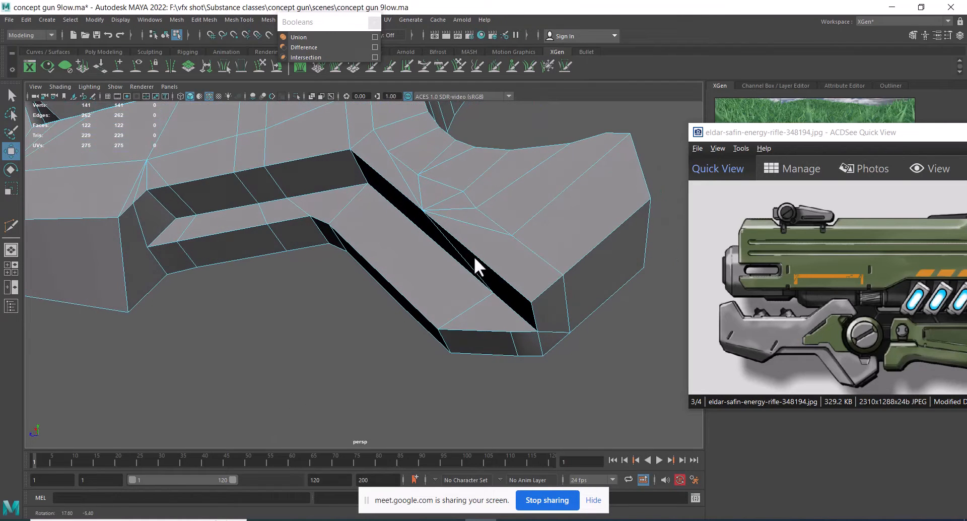
{"action": "right_click_drag", "start_coordinate": [464, 228], "coordinate": [418, 188]}
{"action": "left_click", "coordinate": [423, 210]}
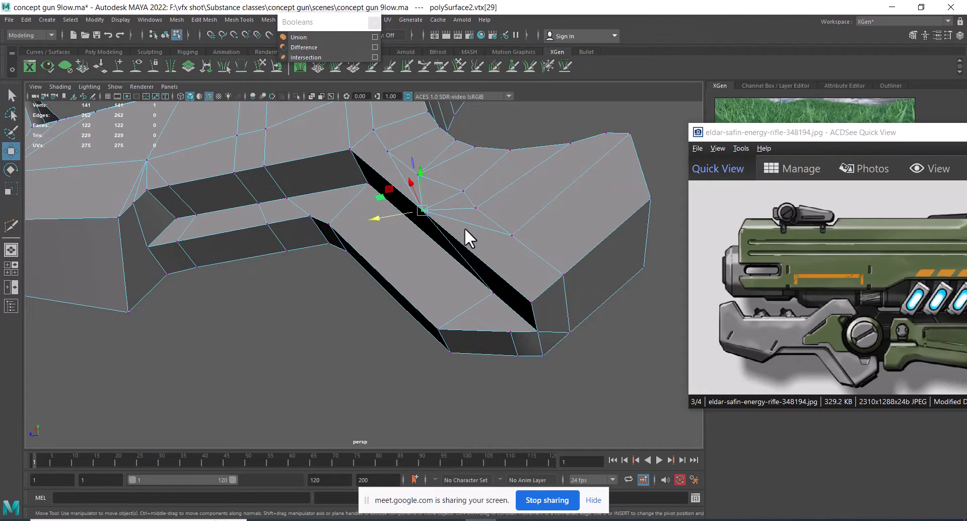
{"action": "left_click_drag", "start_coordinate": [464, 228], "coordinate": [494, 252], "text": "alt"}
{"action": "left_click_drag", "start_coordinate": [539, 295], "coordinate": [506, 255], "text": "alt"}
{"action": "key", "text": "4"}
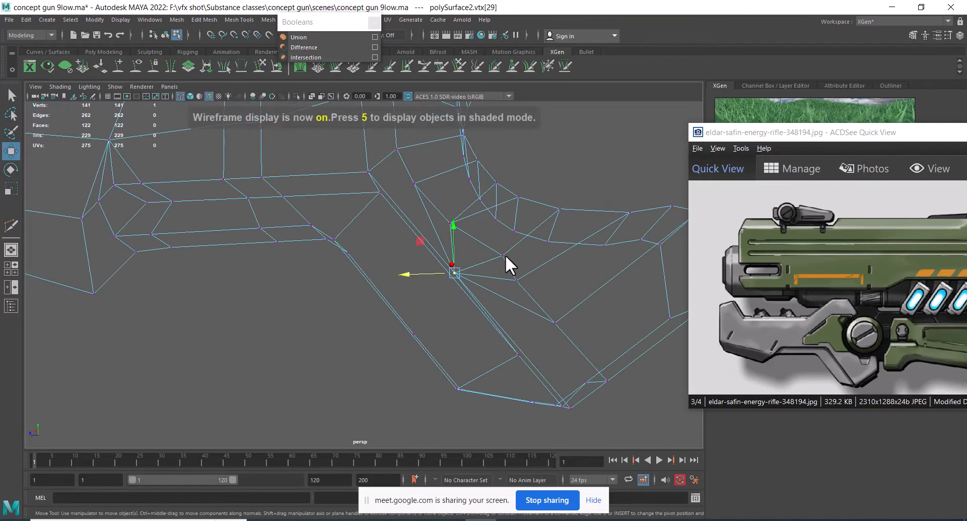
{"action": "right_click_drag", "start_coordinate": [546, 280], "coordinate": [530, 171], "text": "shift"}
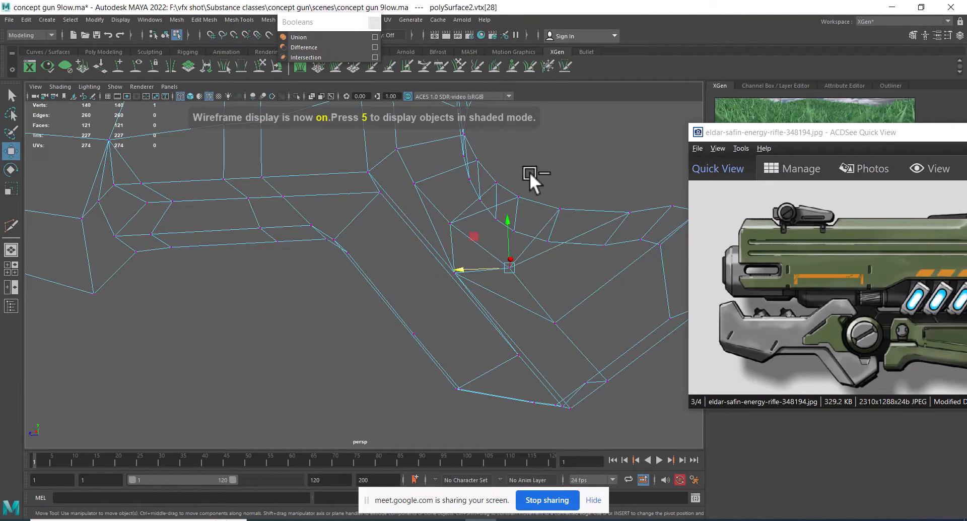
{"action": "key", "text": "5"}
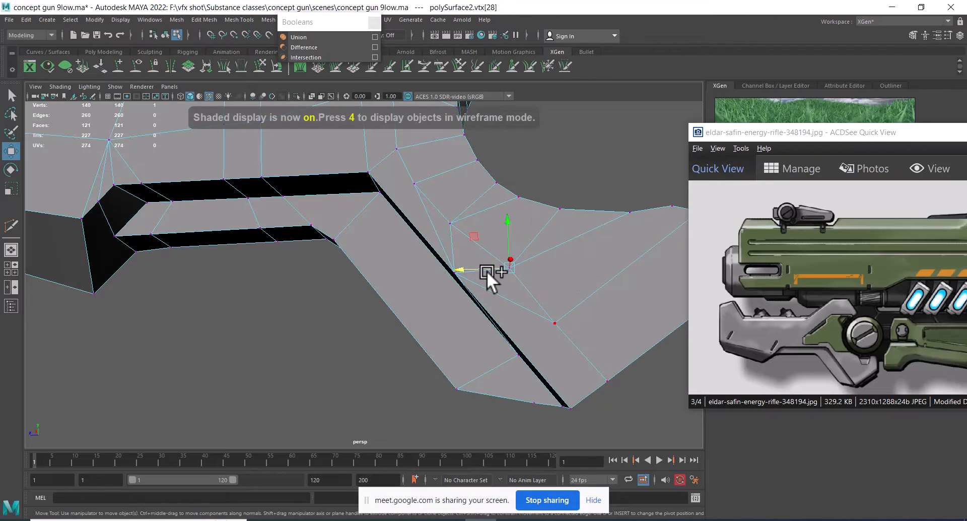
Merge the two neighbouring vertices between the recessed groove's upper corner and the round cut-out.
{"action": "mouse_move", "coordinate": [487, 272]}
{"action": "left_mouse_down", "text": "alt"}
{"action": "mouse_move", "coordinate": [498, 275]}
{"action": "mouse_move", "coordinate": [479, 239]}
{"action": "mouse_move", "coordinate": [500, 252]}
{"action": "left_mouse_up", "text": "alt"}
{"action": "key", "text": "4"}
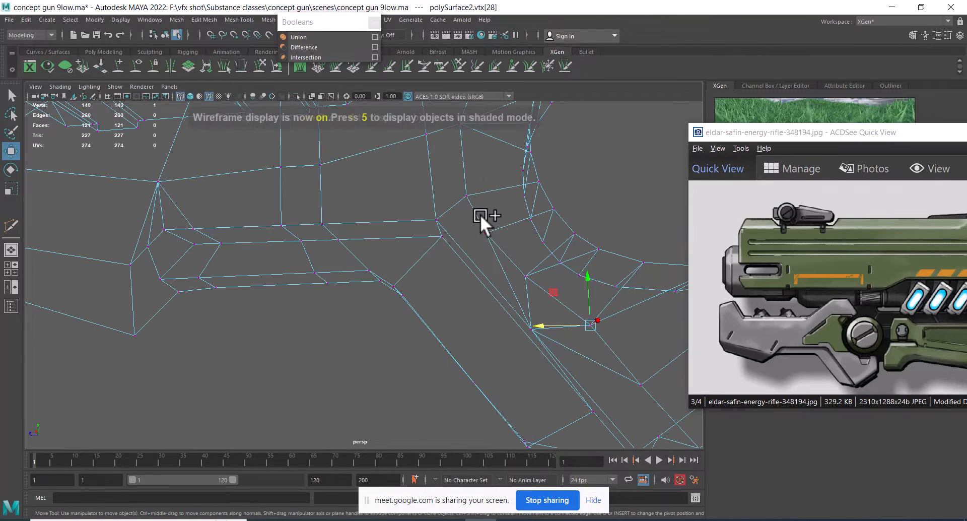
{"action": "left_click_drag", "start_coordinate": [456, 179], "coordinate": [503, 247]}
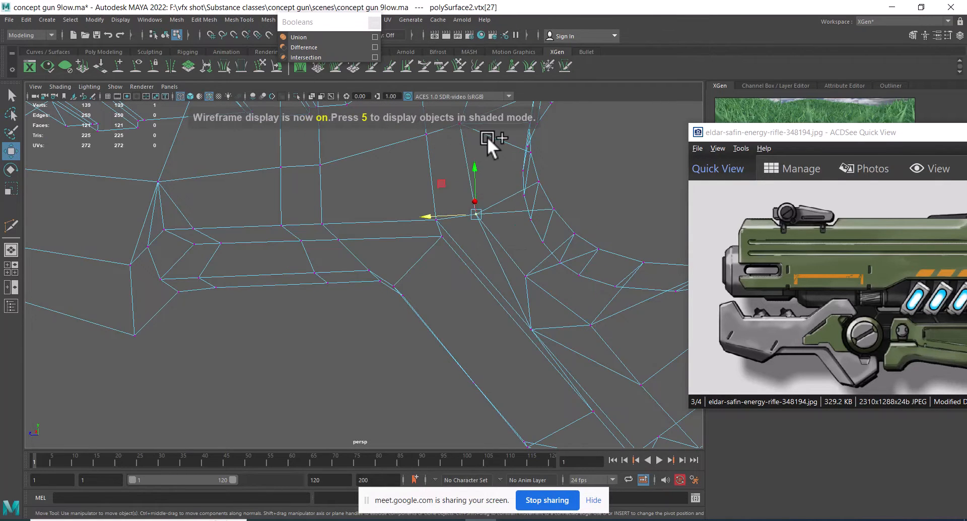
{"action": "key", "text": "5"}
{"action": "scroll", "coordinate": [476, 178], "scroll_direction": "down", "scroll_amount": 2}
{"action": "left_click_drag", "start_coordinate": [476, 178], "coordinate": [464, 204], "text": "alt"}
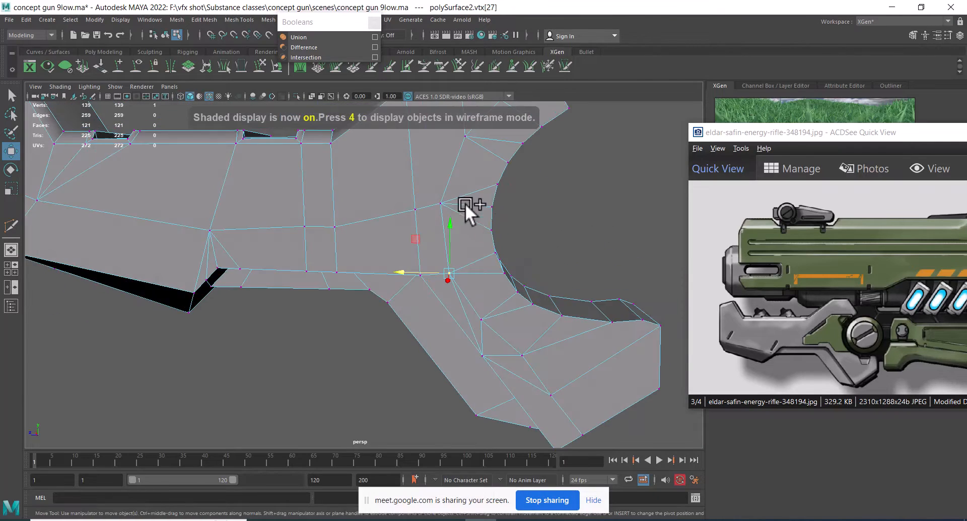
Delete the surplus edge in the strip of faces bordering the round cut-out.
{"action": "middle_click_drag", "start_coordinate": [465, 203], "coordinate": [473, 282], "text": "alt"}
{"action": "left_click_drag", "start_coordinate": [487, 259], "coordinate": [509, 242], "text": "alt"}
{"action": "left_click", "coordinate": [497, 192]}
{"action": "left_click", "coordinate": [496, 234]}
{"action": "right_click_drag", "start_coordinate": [529, 194], "coordinate": [330, 261], "text": "shift"}
Delete two crosswise edge loops running over the long body and its recessed lower groove.
{"action": "left_click_drag", "start_coordinate": [443, 239], "coordinate": [415, 126], "text": "alt"}
{"action": "left_click_drag", "start_coordinate": [527, 263], "coordinate": [381, 195], "text": "alt"}
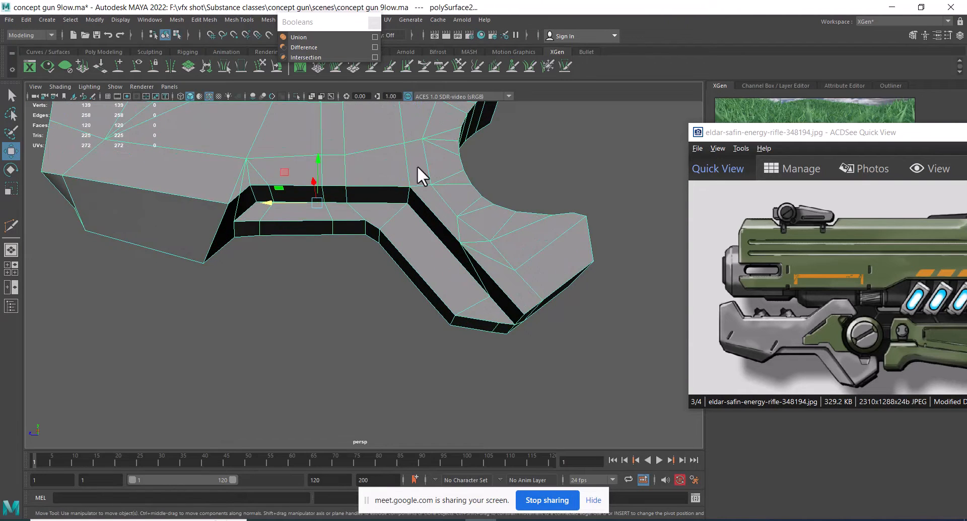
{"action": "left_click_drag", "start_coordinate": [418, 169], "coordinate": [366, 242], "text": "alt"}
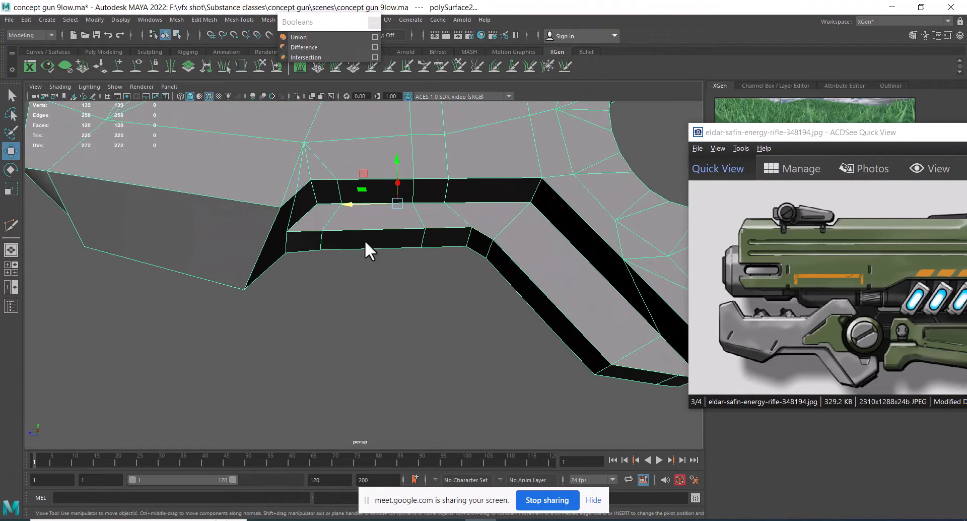
{"action": "double_click", "coordinate": [327, 162]}
{"action": "right_click_drag", "start_coordinate": [433, 143], "coordinate": [264, 268], "text": "shift"}
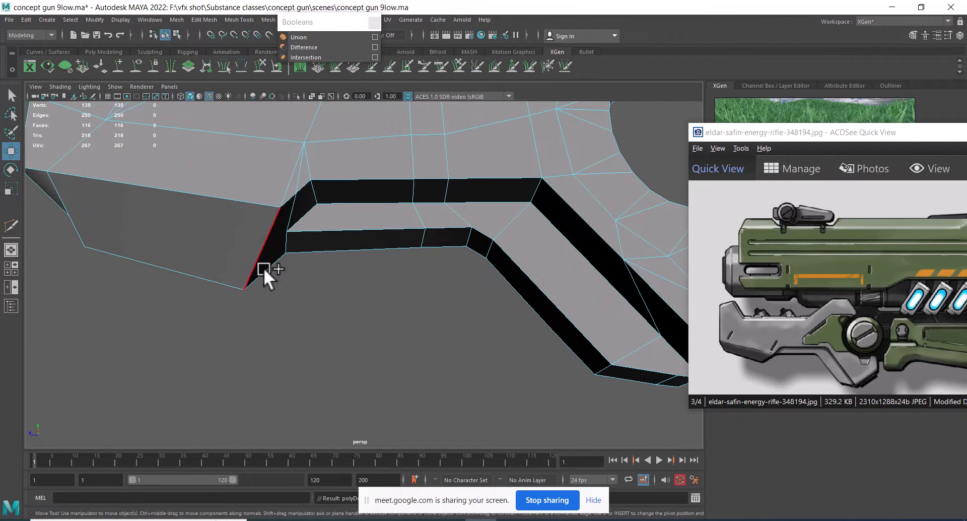
{"action": "double_click", "coordinate": [414, 162]}
{"action": "left_click_drag", "start_coordinate": [422, 167], "coordinate": [475, 277], "text": "alt"}
{"action": "middle_click_drag", "start_coordinate": [476, 277], "coordinate": [469, 201], "text": "alt"}
{"action": "right_click_drag", "start_coordinate": [470, 202], "coordinate": [287, 323], "text": "shift"}
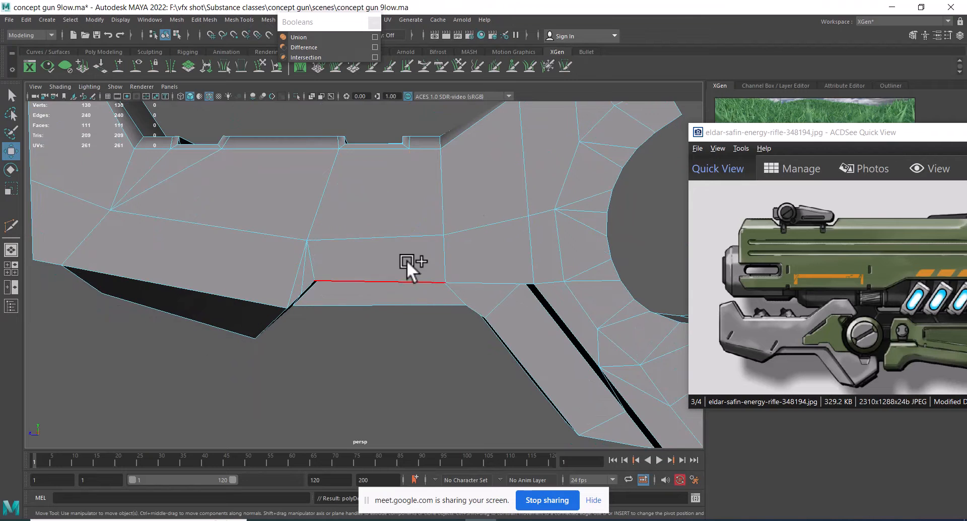
Cut an edge with Multi-Cut from the notch's corner vertex on the body's upper edge down to the middle-row vertex.
{"action": "right_click_drag", "start_coordinate": [407, 260], "coordinate": [473, 190], "text": "alt"}
{"action": "left_click_drag", "start_coordinate": [474, 190], "coordinate": [467, 197], "text": "alt"}
{"action": "right_click_drag", "start_coordinate": [466, 198], "coordinate": [496, 176]}
{"action": "right_click_drag", "start_coordinate": [496, 196], "coordinate": [525, 209], "text": "alt"}
{"action": "right_click_drag", "start_coordinate": [533, 158], "coordinate": [464, 157], "text": "shift"}
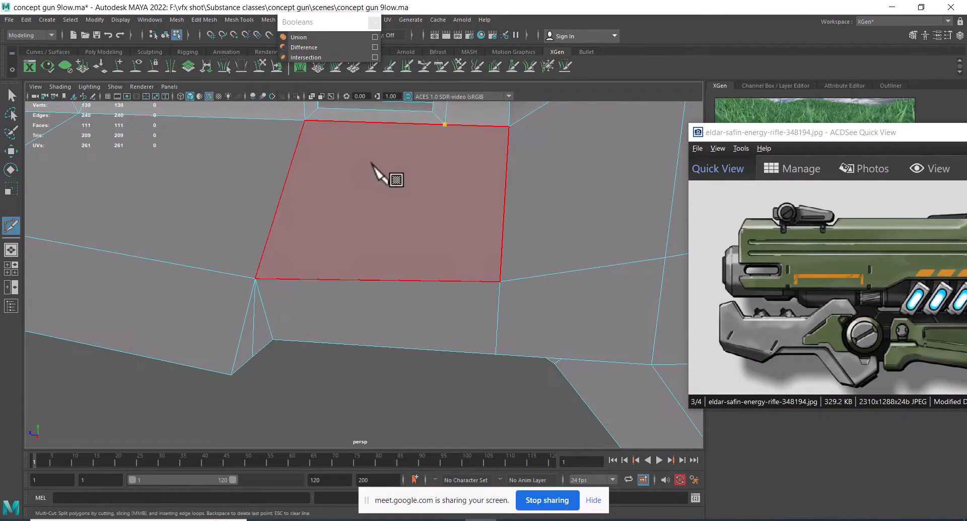
{"action": "middle_click_drag", "start_coordinate": [376, 166], "coordinate": [501, 240], "text": "alt"}
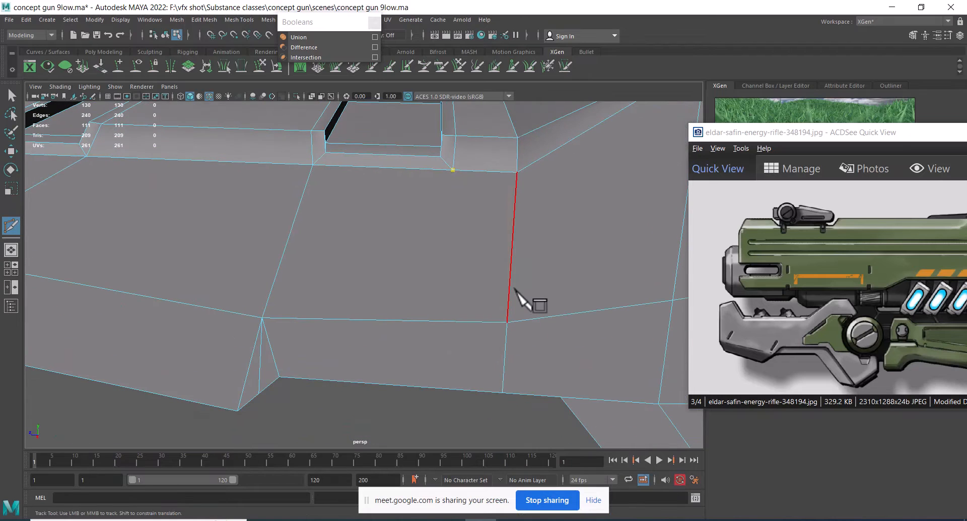
{"action": "left_click", "coordinate": [507, 321]}
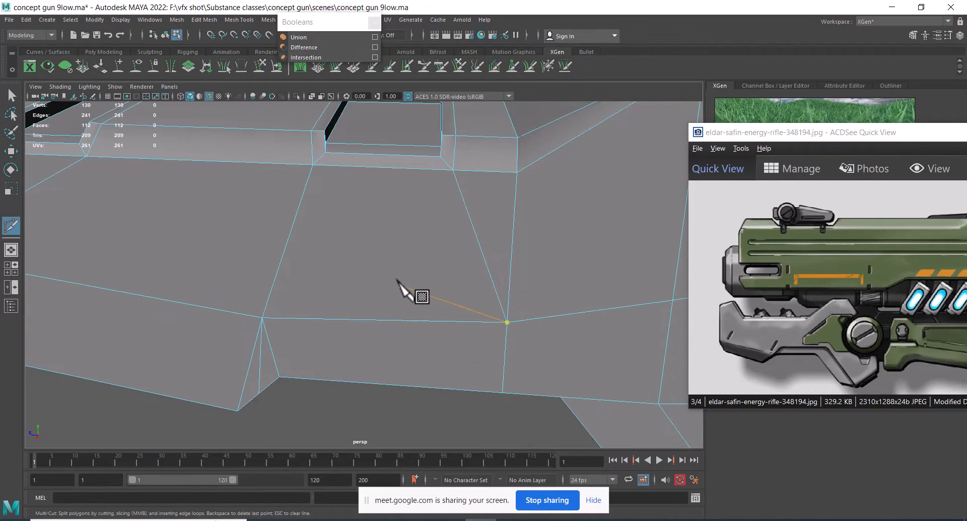
Delete the two edges crossing the floor of the recessed groove near its bend.
{"action": "scroll", "coordinate": [395, 288], "scroll_direction": "down", "scroll_amount": 3}
{"action": "left_click_drag", "start_coordinate": [475, 267], "coordinate": [445, 188], "text": "alt"}
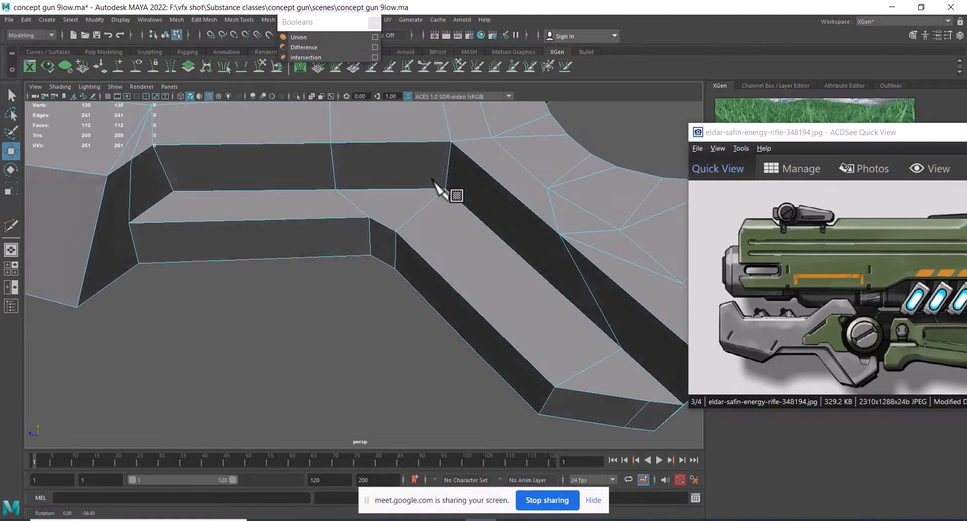
{"action": "left_click", "coordinate": [418, 190]}
{"action": "right_click_drag", "start_coordinate": [403, 185], "coordinate": [411, 212], "text": "shift"}
{"action": "left_click_drag", "start_coordinate": [410, 211], "coordinate": [440, 235], "text": "alt"}
{"action": "key", "text": "ctrl+z"}
{"action": "key", "text": "Delete"}
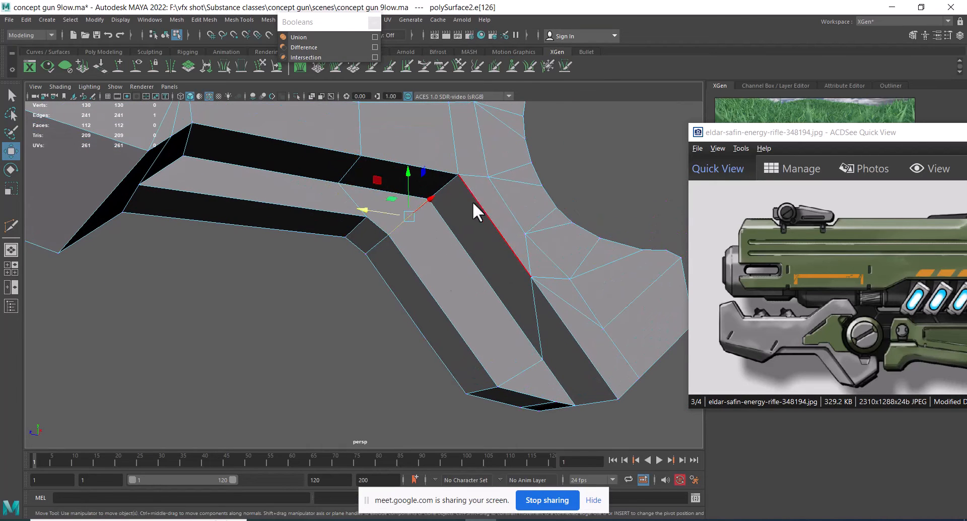
{"action": "left_click", "coordinate": [344, 196]}
{"action": "right_click_drag", "start_coordinate": [347, 195], "coordinate": [234, 243], "text": "shift"}
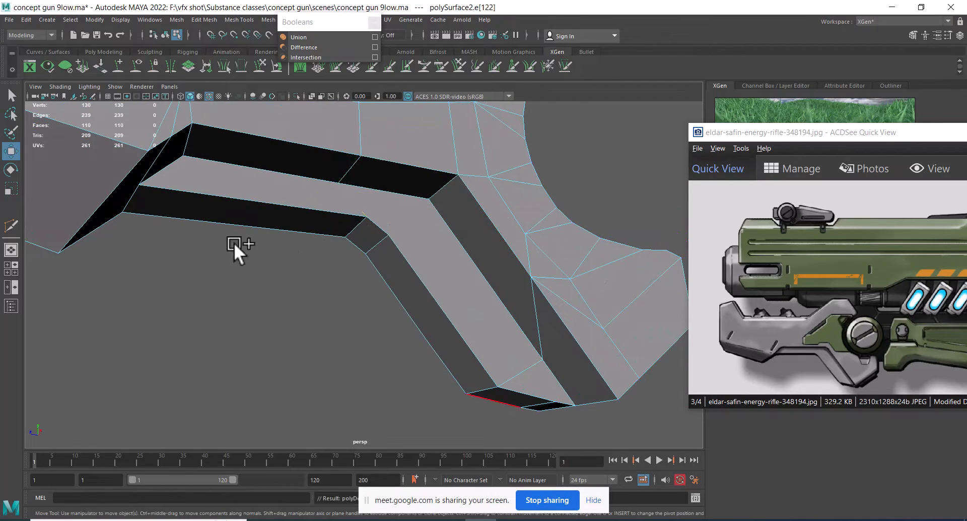
Cut two edges with Multi-Cut across the groove floor, joining the bend's single corner to both vertices of the opposite chamfer.
{"action": "scroll", "coordinate": [456, 250], "scroll_direction": "up", "scroll_amount": 3}
{"action": "left_click_drag", "start_coordinate": [456, 250], "coordinate": [395, 206], "text": "alt"}
{"action": "middle_click_drag", "start_coordinate": [419, 236], "coordinate": [420, 268], "text": "alt"}
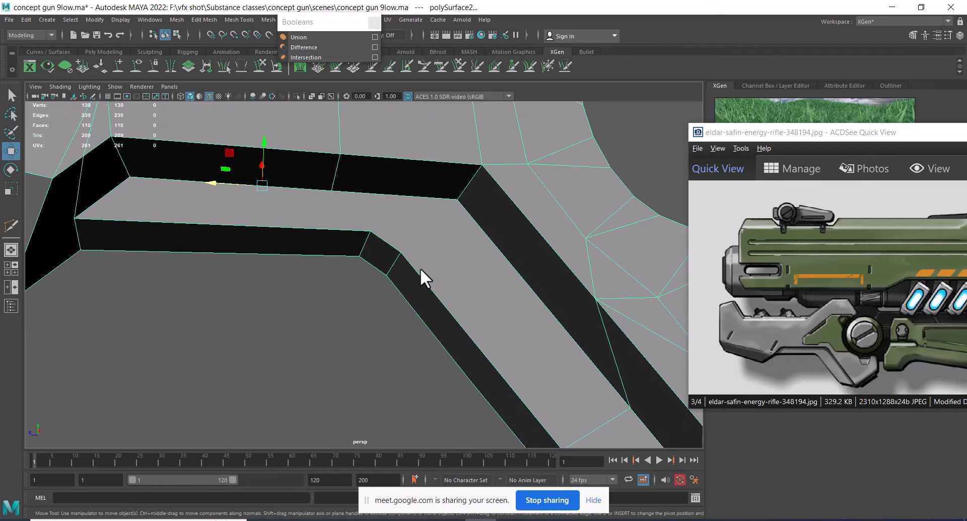
{"action": "right_click_drag", "start_coordinate": [427, 203], "coordinate": [366, 199], "text": "shift"}
{"action": "scroll", "coordinate": [366, 199], "scroll_direction": "up", "scroll_amount": 2}
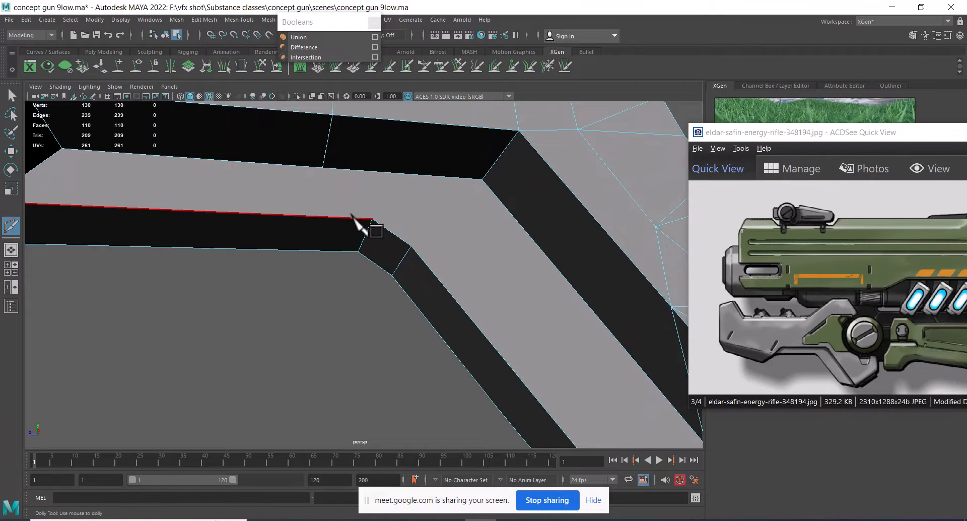
{"action": "left_click", "coordinate": [372, 218]}
{"action": "left_click", "coordinate": [482, 180]}
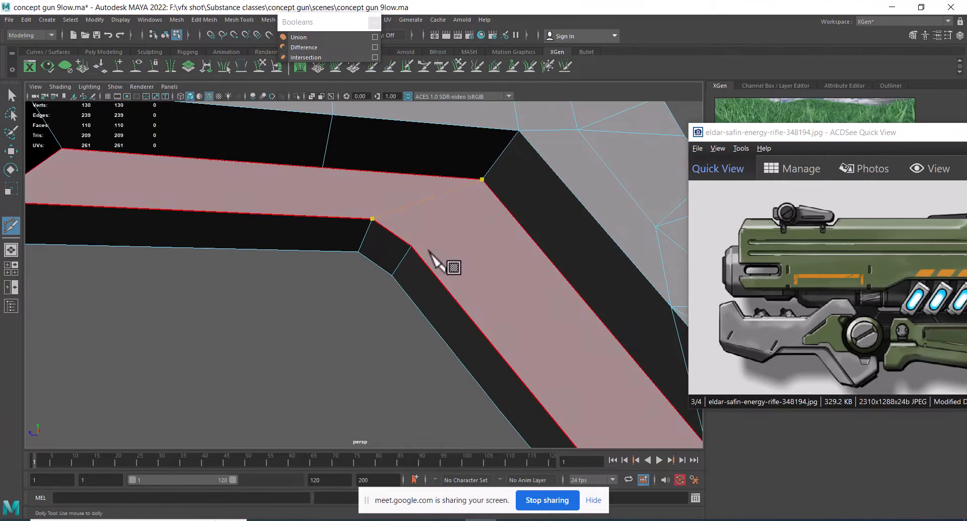
{"action": "left_click_drag", "start_coordinate": [427, 264], "coordinate": [335, 189]}
{"action": "right_click", "coordinate": [334, 190]}
{"action": "left_click", "coordinate": [372, 219]}
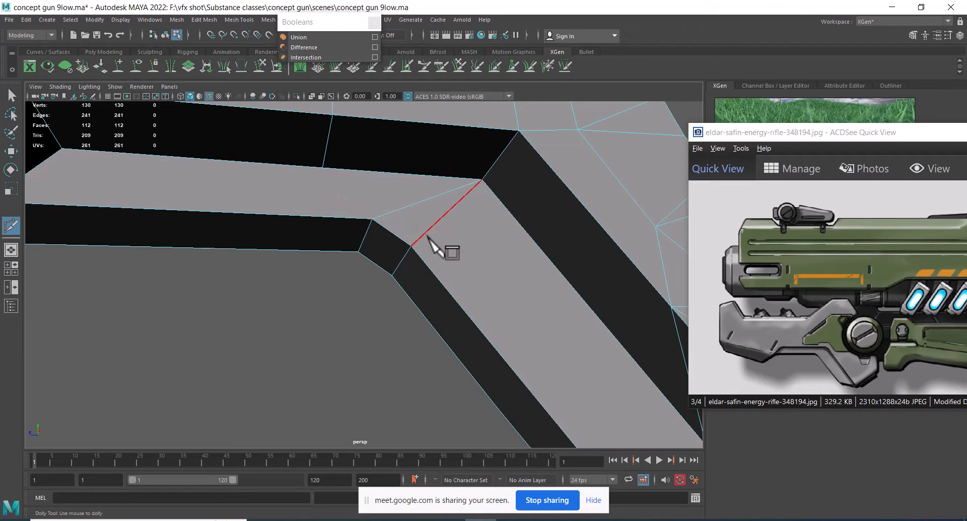
{"action": "key", "text": "e"}
{"action": "key", "text": "w"}
Delete the edges running from the middle-row vertex down the body face and the groove's upper wall, together with their vertices.
{"action": "left_click_drag", "start_coordinate": [479, 399], "coordinate": [443, 258], "text": "alt"}
{"action": "key", "text": "F9"}
{"action": "key", "text": "F10"}
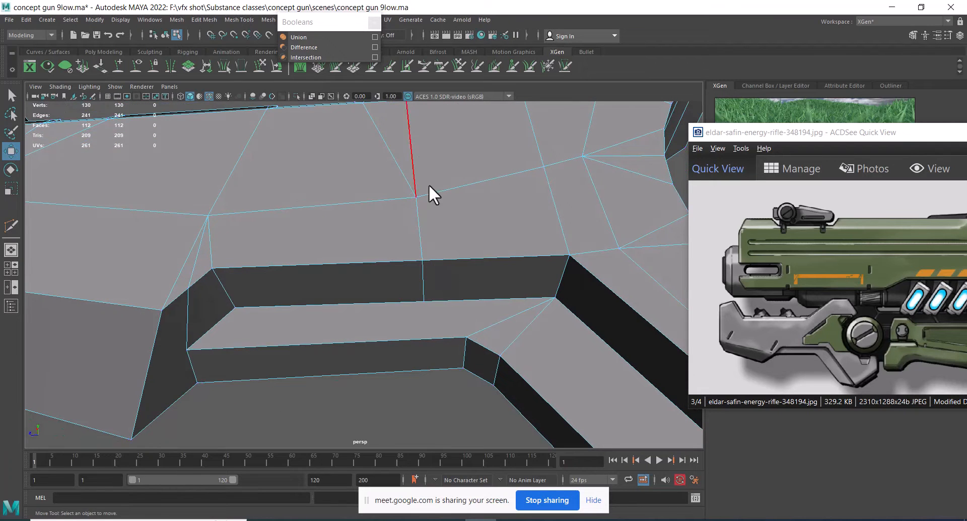
{"action": "left_click", "coordinate": [420, 216]}
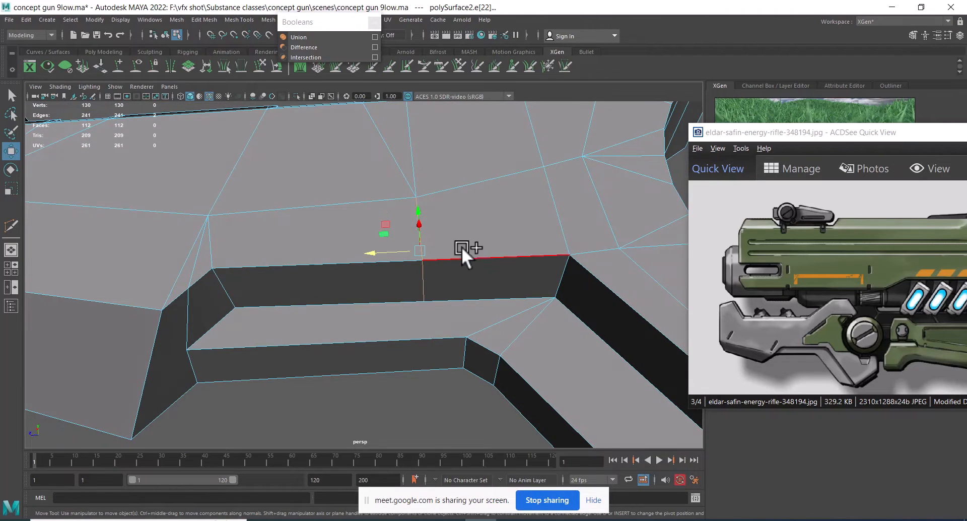
{"action": "key", "text": "ctrl+Delete"}
{"action": "left_click_drag", "start_coordinate": [446, 263], "coordinate": [387, 240], "text": "alt"}
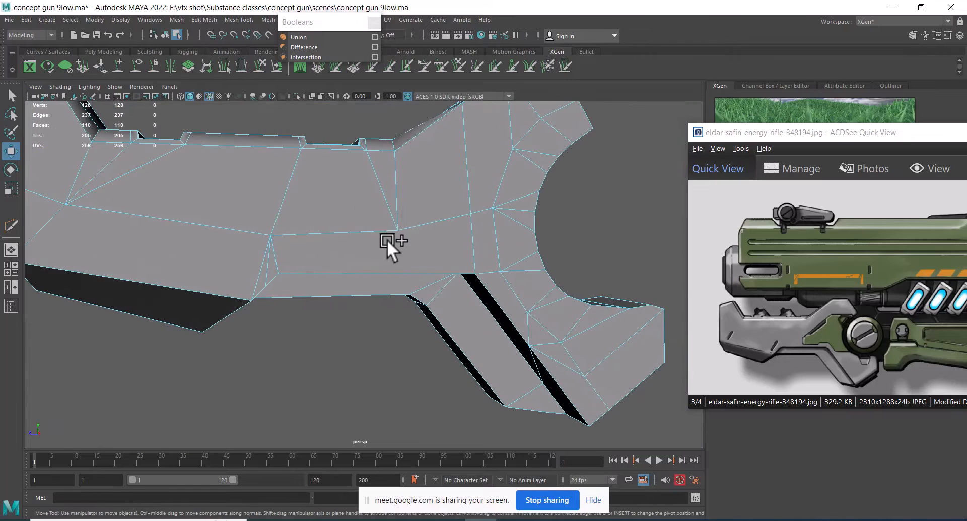
Snap the middle-row vertex onto its neighbour towards the round cut-out and merge the two.
{"action": "right_click_drag", "start_coordinate": [213, 214], "coordinate": [390, 221], "text": "alt"}
{"action": "left_click", "coordinate": [407, 216]}
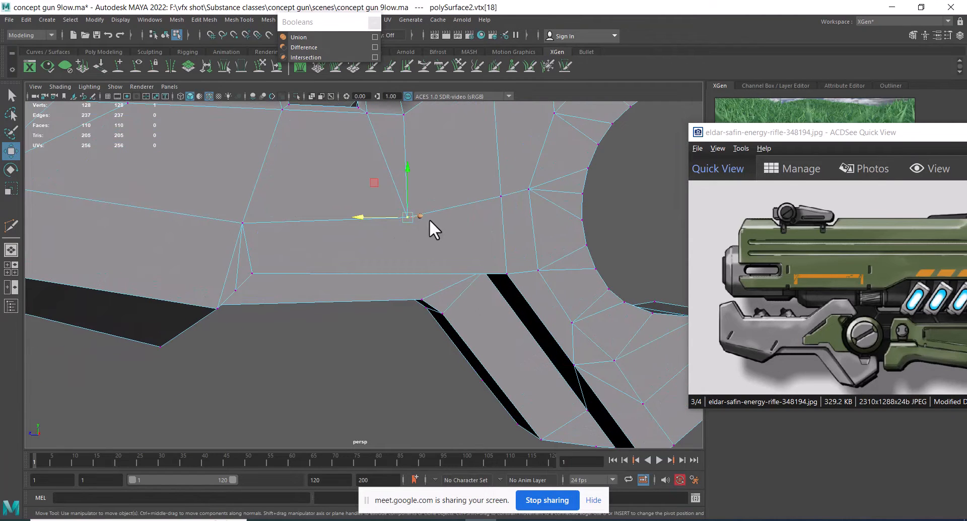
{"action": "middle_click_drag", "start_coordinate": [496, 203], "coordinate": [508, 197]}
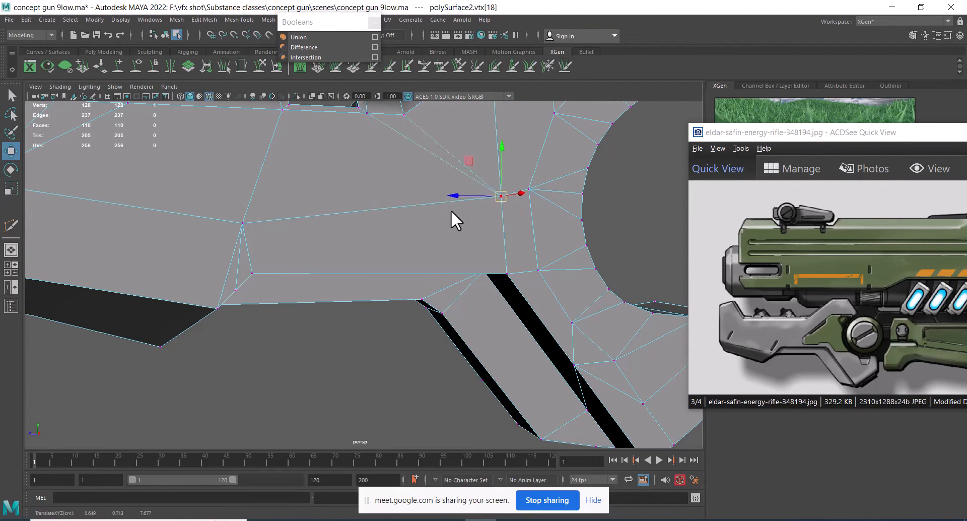
{"action": "left_click_drag", "start_coordinate": [452, 210], "coordinate": [433, 214], "text": "alt"}
{"action": "key", "text": "4"}
{"action": "left_click_drag", "start_coordinate": [528, 170], "coordinate": [491, 219]}
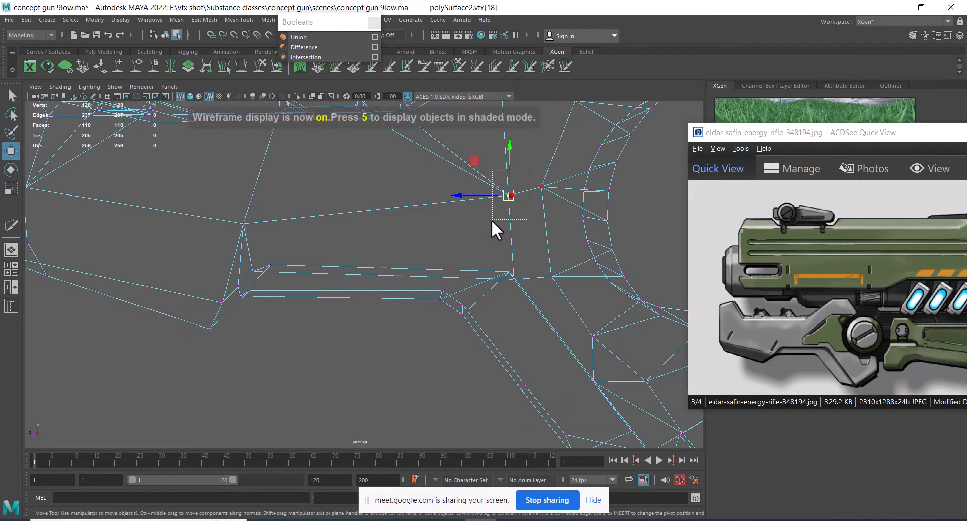
{"action": "right_click_drag", "start_coordinate": [518, 159], "coordinate": [497, 44], "text": "shift"}
{"action": "key", "text": "5"}
{"action": "mouse_move", "coordinate": [423, 235]}
{"action": "left_mouse_down", "text": "alt"}
{"action": "mouse_move", "coordinate": [384, 231]}
{"action": "mouse_move", "coordinate": [617, 244]}
{"action": "mouse_move", "coordinate": [610, 237]}
{"action": "left_mouse_up", "text": "alt"}
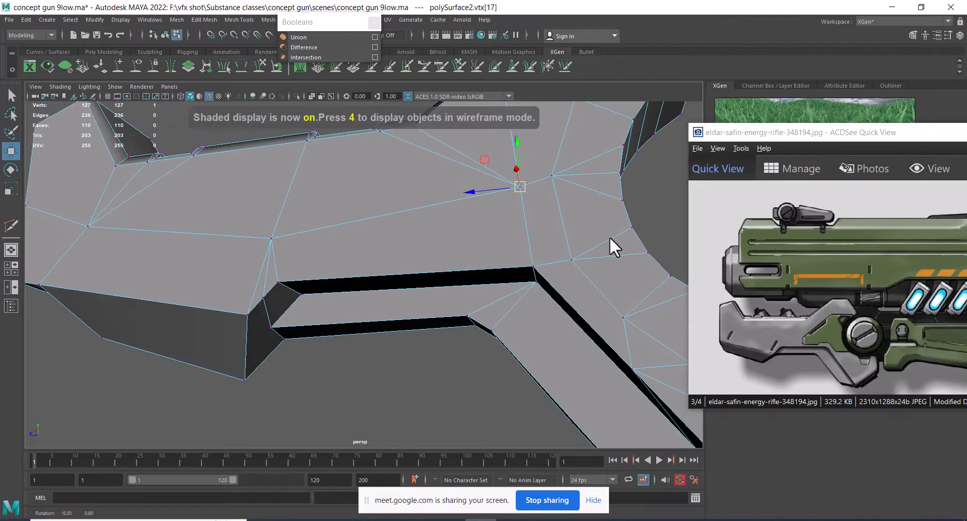
{"action": "scroll", "coordinate": [417, 277], "scroll_direction": "down", "scroll_amount": 2}
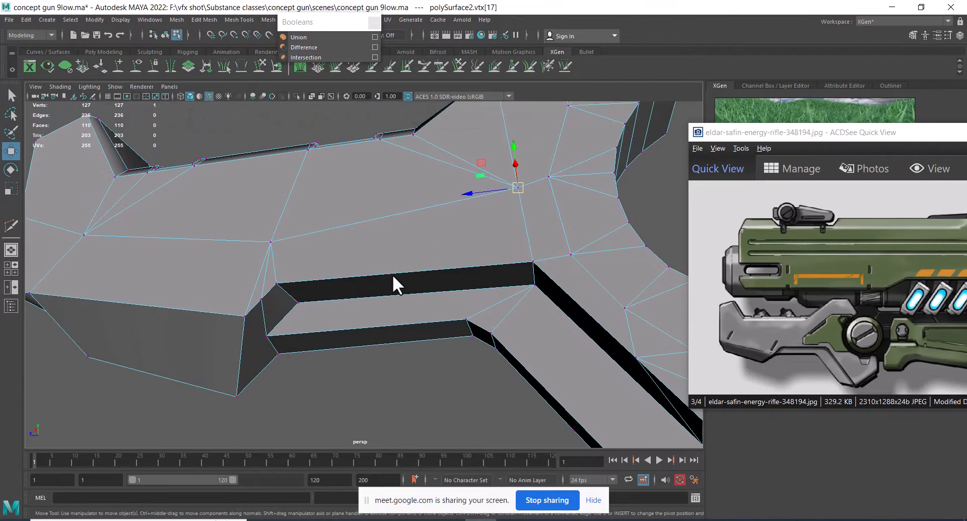
Delete the surplus edge across the underside face at the lower arm's tip, together with its vertices.
{"action": "scroll", "coordinate": [425, 281], "scroll_direction": "down", "scroll_amount": 3}
{"action": "left_click_drag", "start_coordinate": [374, 290], "coordinate": [363, 232], "text": "alt"}
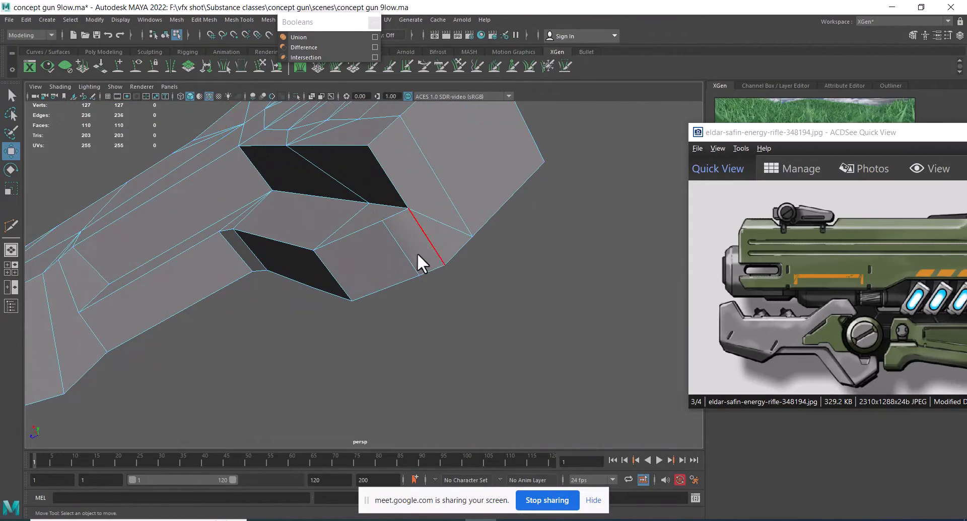
{"action": "left_click", "coordinate": [409, 210]}
{"action": "key", "text": "Delete"}
{"action": "left_click_drag", "start_coordinate": [443, 220], "coordinate": [317, 201], "text": "alt"}
Replace the diagonal edge beside the groove's end at the lower arm's tip with one along the opposite diagonal.
{"action": "left_click", "coordinate": [397, 214]}
{"action": "key", "text": "ctrl+shift+x"}
{"action": "left_click_drag", "start_coordinate": [188, 254], "coordinate": [443, 206], "text": "alt"}
{"action": "key", "text": "w"}
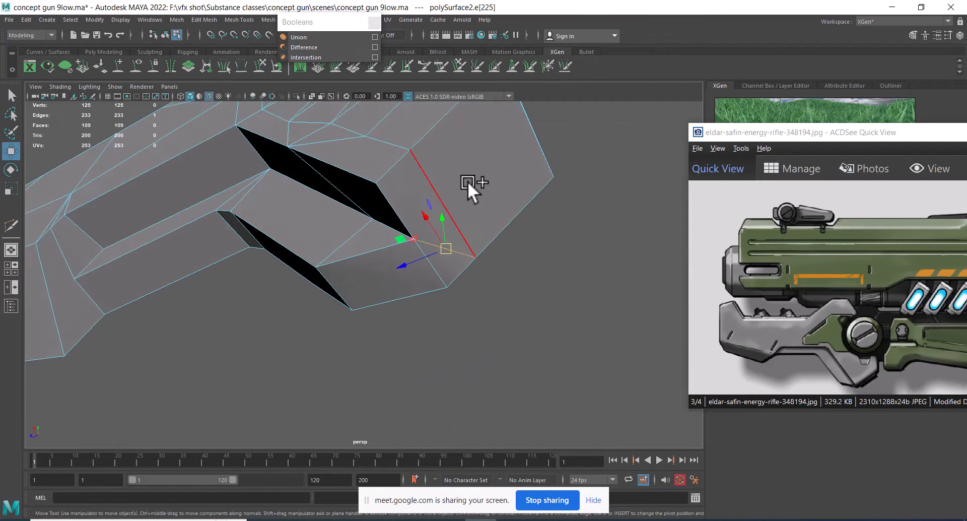
{"action": "right_click_drag", "start_coordinate": [468, 181], "coordinate": [413, 235], "text": "shift"}
{"action": "left_click_drag", "start_coordinate": [413, 235], "coordinate": [441, 220], "text": "alt"}
{"action": "right_click_drag", "start_coordinate": [440, 221], "coordinate": [398, 175]}
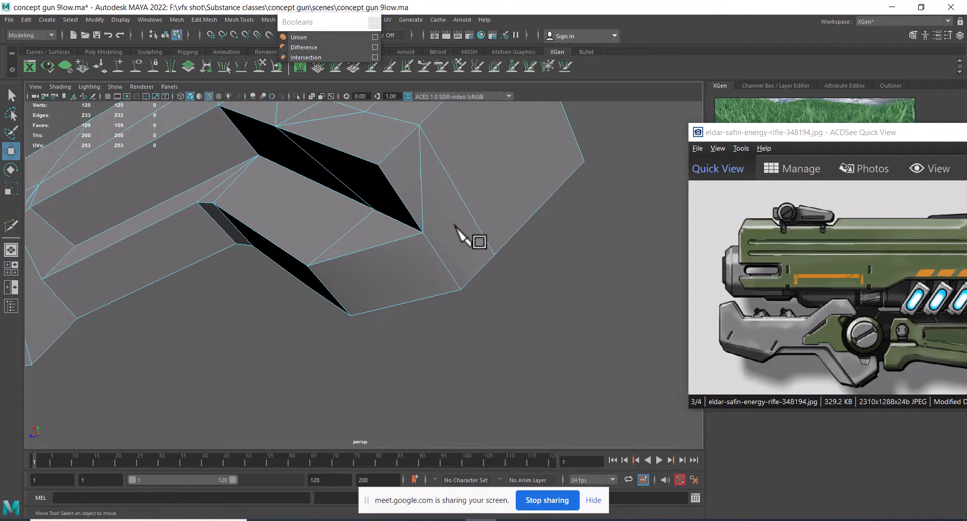
{"action": "left_click_drag", "start_coordinate": [455, 225], "coordinate": [424, 248], "text": "alt"}
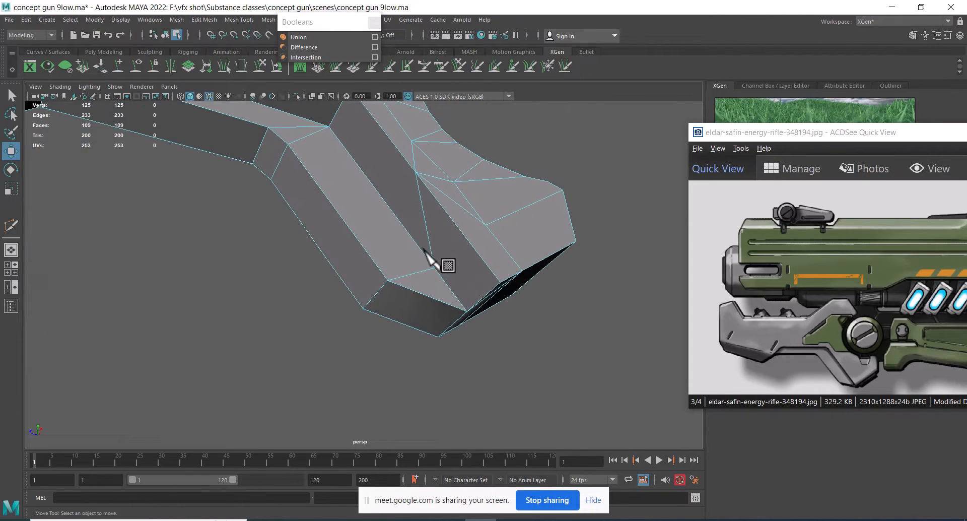
Run Cleanup on the gun part to select all faces with more than 4 sides.
{"action": "left_click_drag", "start_coordinate": [420, 215], "coordinate": [418, 224], "text": "alt"}
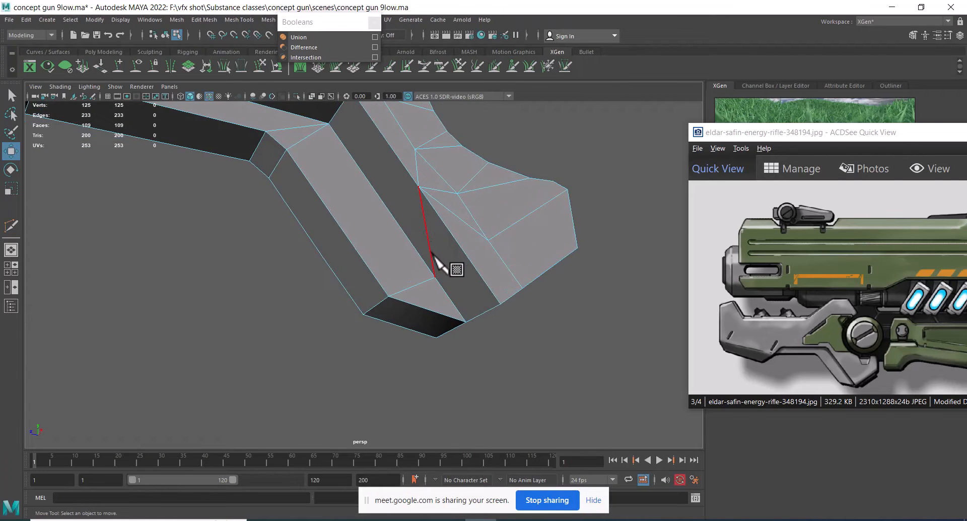
{"action": "right_click_drag", "start_coordinate": [450, 290], "coordinate": [339, 205], "text": "alt"}
{"action": "left_click", "coordinate": [339, 205]}
{"action": "left_click_drag", "start_coordinate": [339, 205], "coordinate": [407, 224], "text": "alt"}
{"action": "right_click", "coordinate": [399, 203], "text": "shift"}
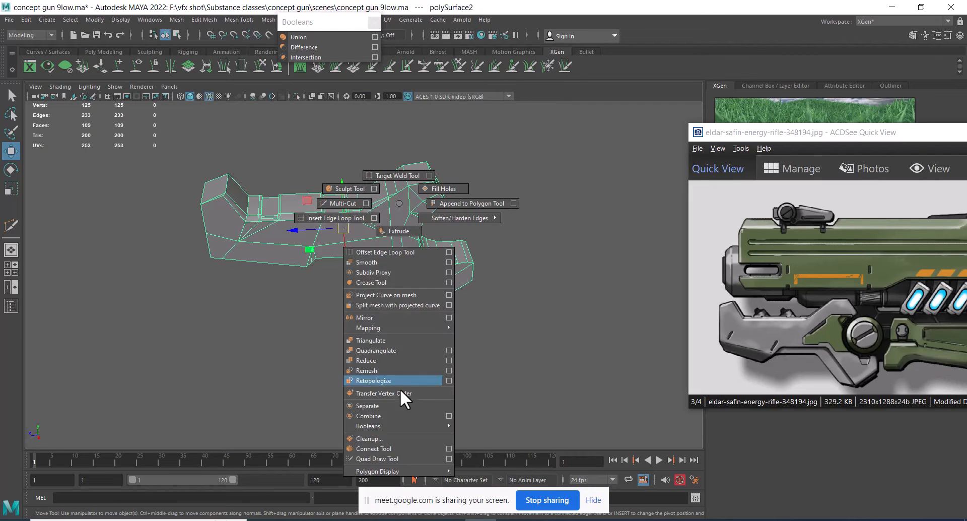
{"action": "left_click", "coordinate": [389, 436]}
{"action": "left_click", "coordinate": [561, 239]}
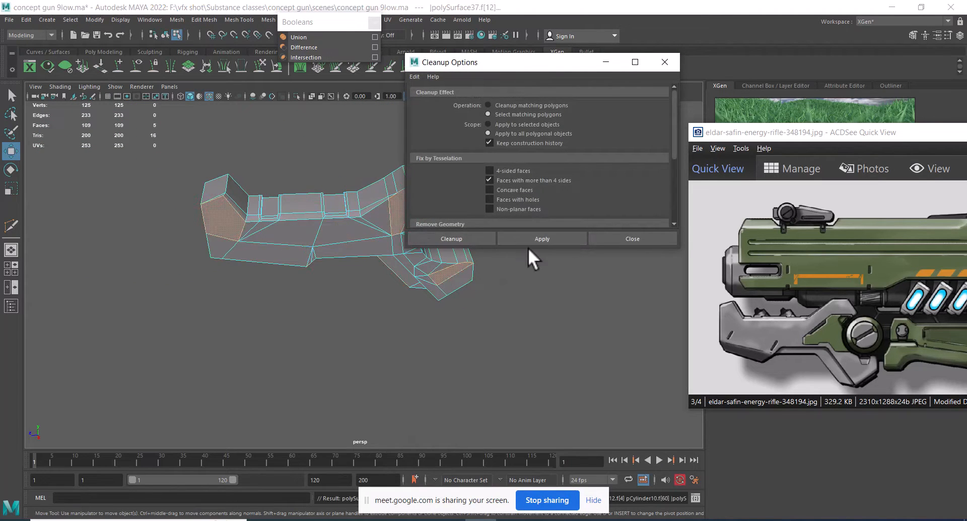
Examine the selected many-sided faces at the part's rear end, beside the groove and along the lower arm.
{"action": "left_click_drag", "start_coordinate": [528, 246], "coordinate": [222, 255], "text": "alt"}
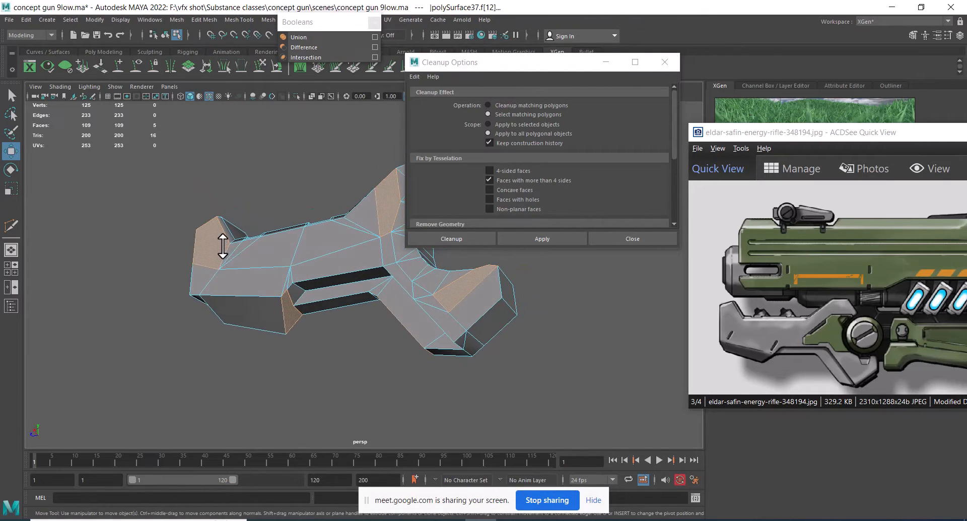
{"action": "right_click_drag", "start_coordinate": [218, 245], "coordinate": [214, 271], "text": "alt"}
{"action": "left_click_drag", "start_coordinate": [214, 271], "coordinate": [233, 247], "text": "alt"}
{"action": "right_click_drag", "start_coordinate": [233, 247], "coordinate": [277, 248], "text": "alt"}
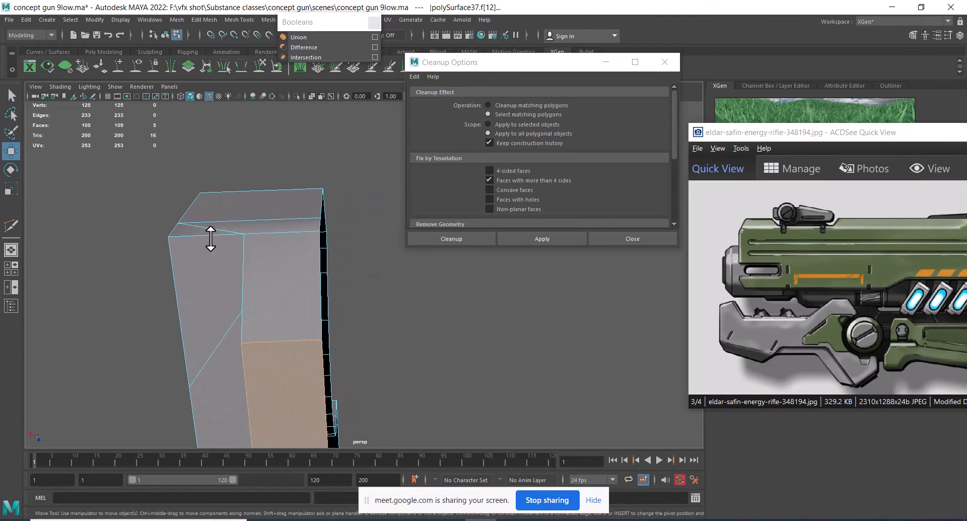
{"action": "left_click_drag", "start_coordinate": [211, 239], "coordinate": [265, 307], "text": "alt"}
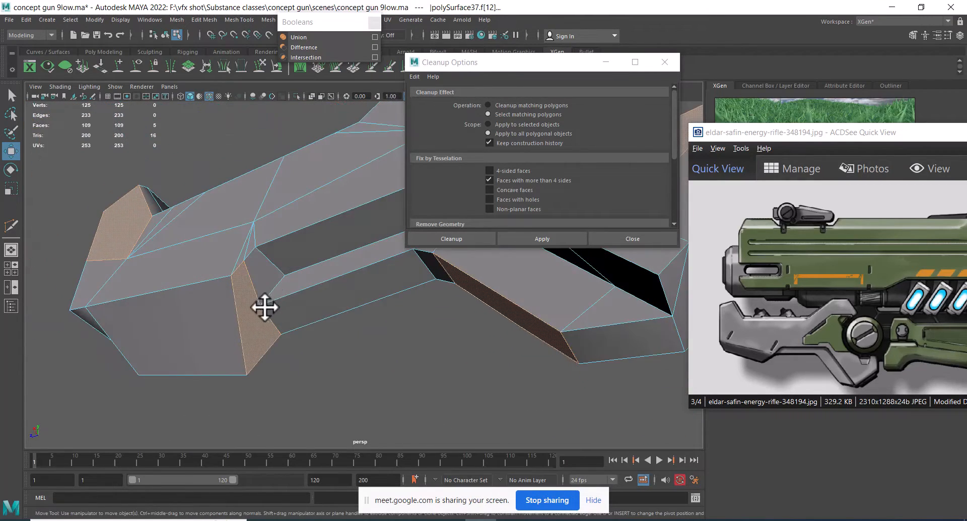
{"action": "middle_click_drag", "start_coordinate": [300, 287], "coordinate": [229, 287], "text": "alt"}
{"action": "left_click_drag", "start_coordinate": [236, 284], "coordinate": [288, 281], "text": "alt"}
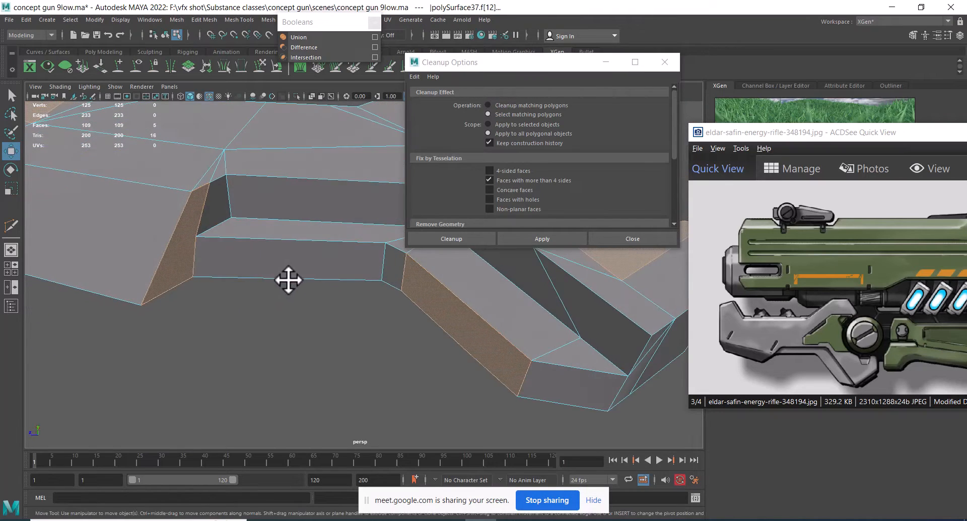
{"action": "middle_click_drag", "start_coordinate": [360, 286], "coordinate": [210, 264], "text": "alt"}
{"action": "left_click_drag", "start_coordinate": [210, 265], "coordinate": [278, 282], "text": "alt"}
{"action": "left_click", "coordinate": [278, 285]}
{"action": "left_click_drag", "start_coordinate": [297, 246], "coordinate": [251, 254], "text": "alt"}
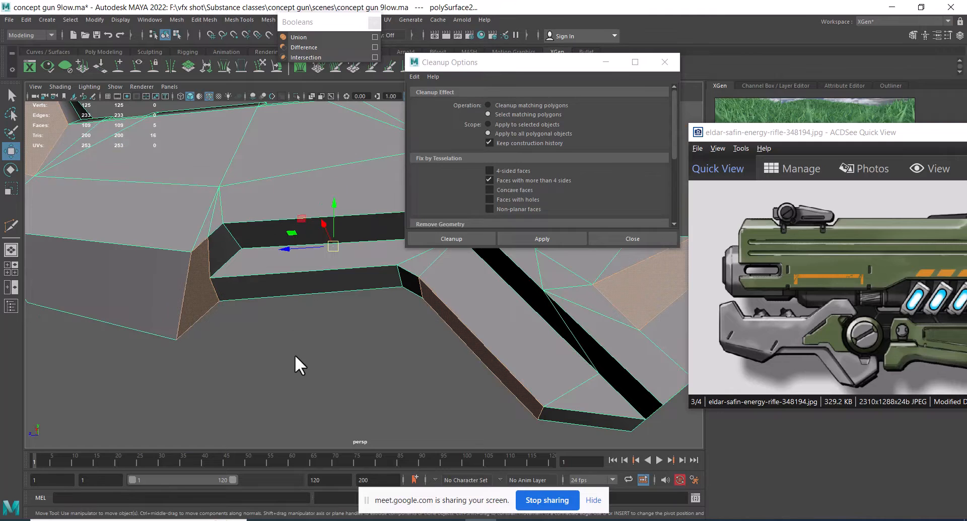
Cut an edge across the many-sided face at the groove's end, from the body's corner vertex to the groove's lower corner.
{"action": "left_click", "coordinate": [295, 355]}
{"action": "left_click_drag", "start_coordinate": [295, 355], "coordinate": [262, 254], "text": "alt"}
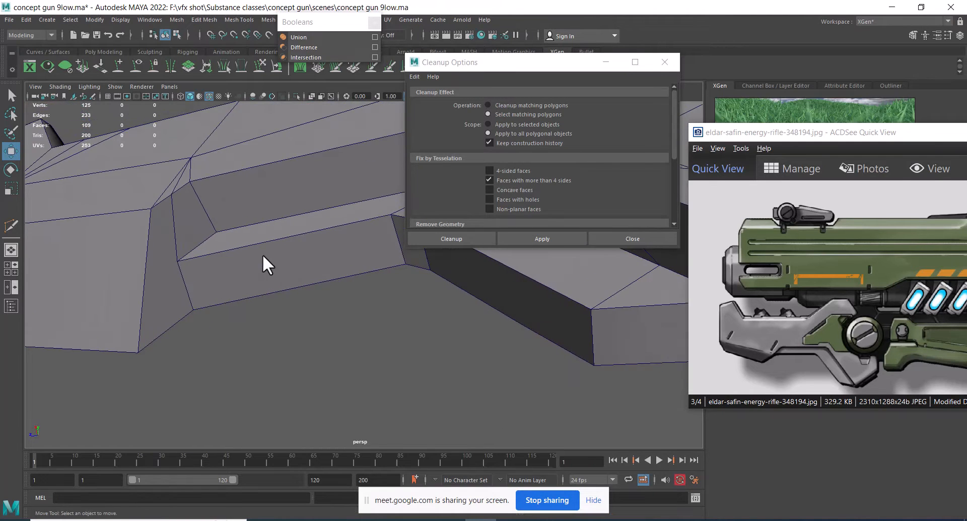
{"action": "left_click", "coordinate": [262, 254]}
{"action": "right_click_drag", "start_coordinate": [293, 208], "coordinate": [213, 210], "text": "shift"}
{"action": "left_click_drag", "start_coordinate": [216, 276], "coordinate": [185, 226], "text": "alt"}
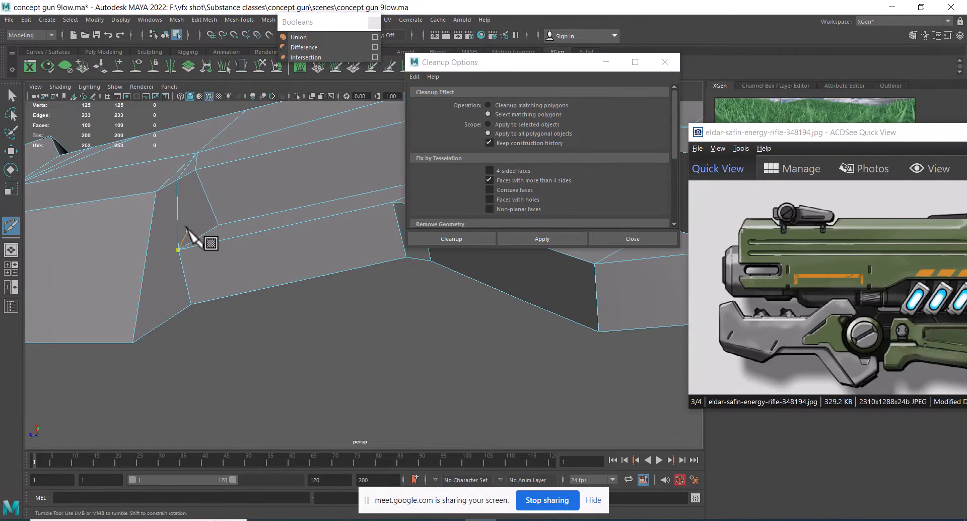
{"action": "left_click_drag", "start_coordinate": [161, 198], "coordinate": [166, 215], "text": "alt"}
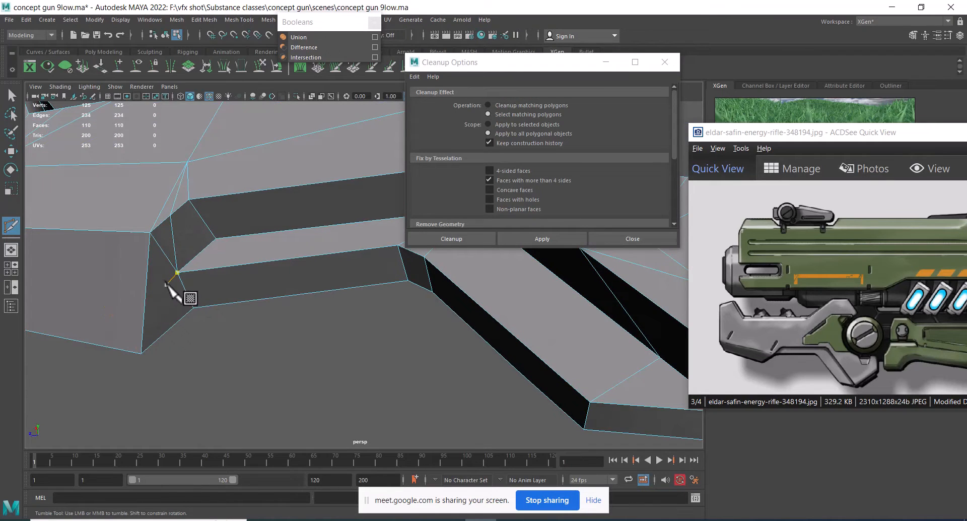
Delete the two surplus edges beside the new cut at the groove's end, together with their shared vertex.
{"action": "left_click", "coordinate": [175, 197], "text": "shift"}
{"action": "right_click_drag", "start_coordinate": [237, 172], "coordinate": [183, 200], "text": "shift"}
{"action": "right_click_drag", "start_coordinate": [237, 232], "coordinate": [145, 158], "text": "alt"}
{"action": "left_click_drag", "start_coordinate": [144, 158], "coordinate": [216, 234], "text": "alt"}
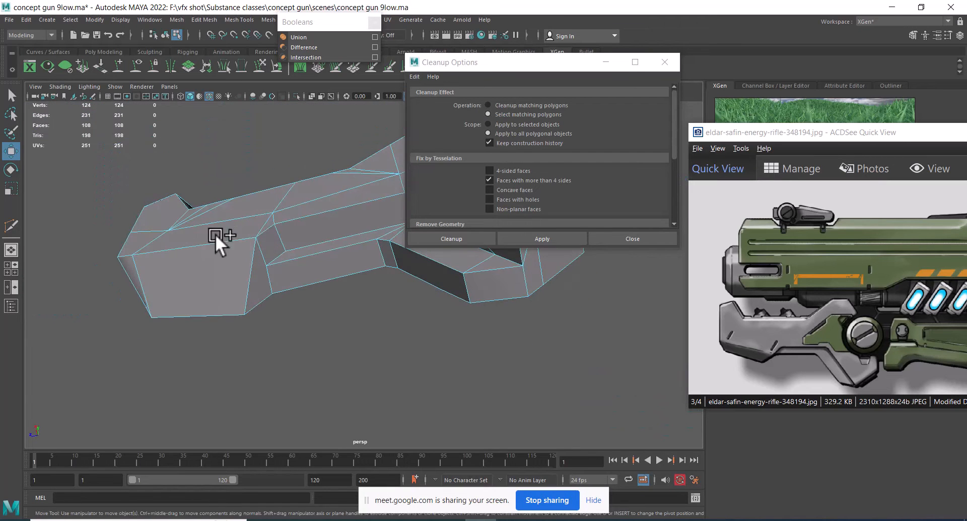
Reselect the faces with more than 4 sides and inspect the one along the lower arm's outer side.
{"action": "left_click", "coordinate": [509, 236]}
{"action": "right_click_drag", "start_coordinate": [322, 323], "coordinate": [173, 254], "text": "alt"}
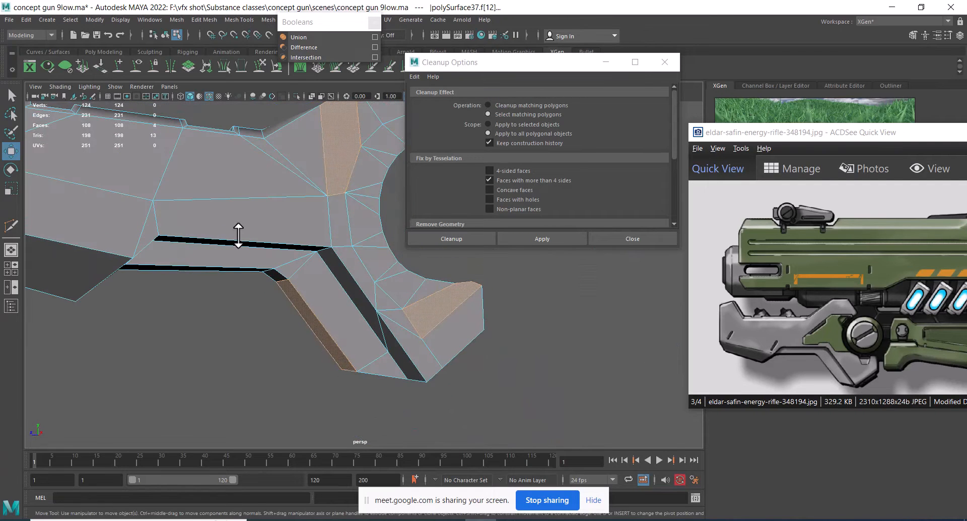
{"action": "right_click_drag", "start_coordinate": [238, 235], "coordinate": [298, 329], "text": "alt"}
{"action": "left_click", "coordinate": [290, 298]}
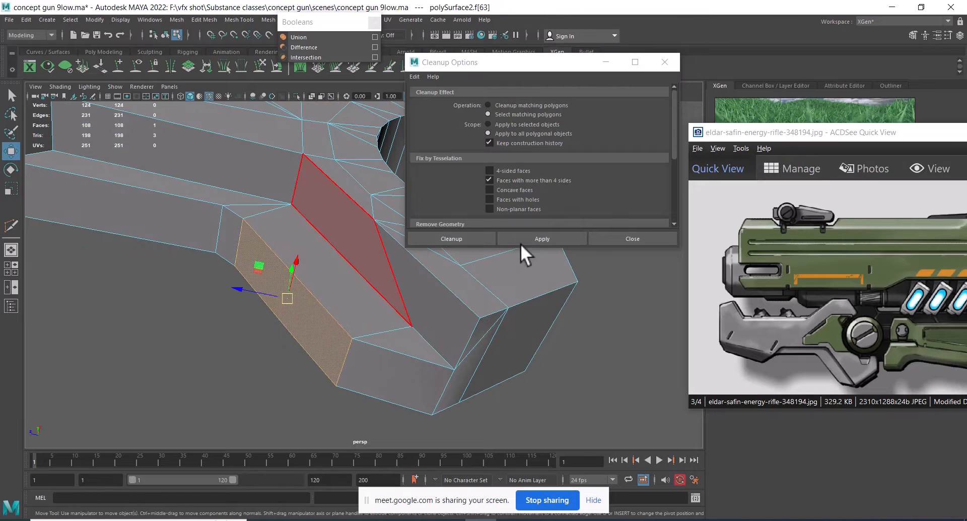
{"action": "left_click", "coordinate": [558, 236]}
{"action": "left_click_drag", "start_coordinate": [336, 312], "coordinate": [256, 210], "text": "alt"}
{"action": "left_click", "coordinate": [314, 314]}
{"action": "mouse_move", "coordinate": [366, 345]}
{"action": "left_mouse_down", "text": "alt"}
{"action": "mouse_move", "coordinate": [601, 395]}
{"action": "mouse_move", "coordinate": [549, 405]}
{"action": "mouse_move", "coordinate": [352, 352]}
{"action": "left_mouse_up", "text": "alt"}
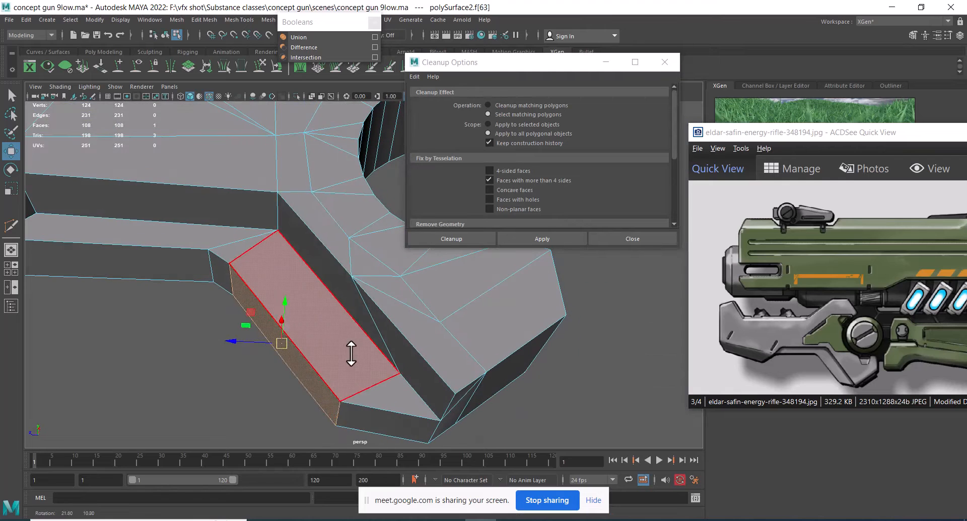
Delete the stray vertex midway along the lower arm's outer bottom edge.
{"action": "right_click_drag", "start_coordinate": [322, 229], "coordinate": [222, 216]}
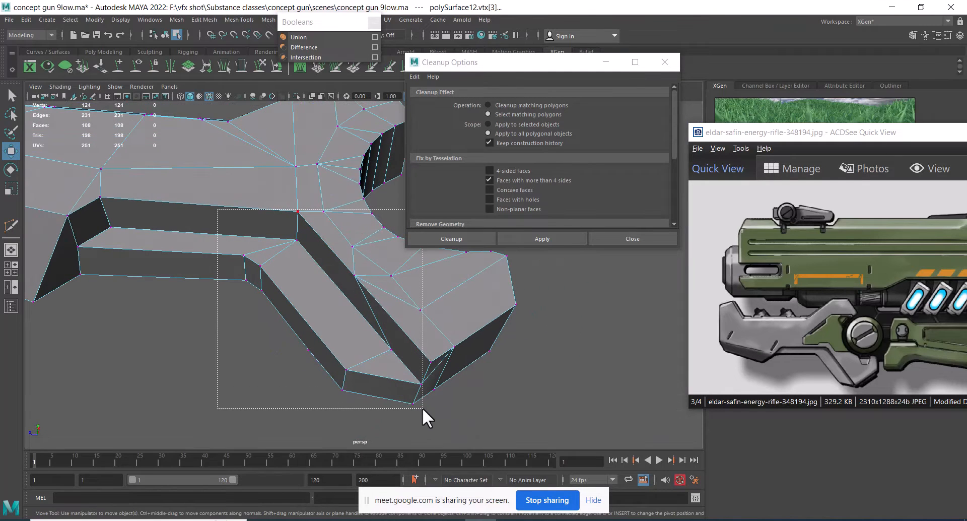
{"action": "left_click_drag", "start_coordinate": [422, 407], "coordinate": [422, 408]}
{"action": "scroll", "coordinate": [309, 364], "scroll_direction": "up", "scroll_amount": 3}
{"action": "left_click_drag", "start_coordinate": [315, 356], "coordinate": [282, 386]}
{"action": "key", "text": "Delete"}
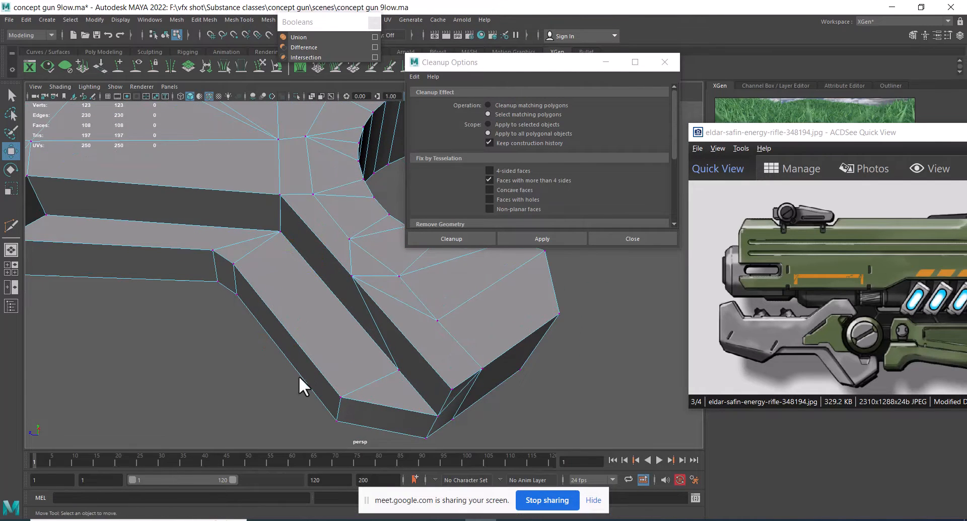
Run the Cleanup selection again and inspect the many-sided face at the lower arm's tip.
{"action": "right_click_drag", "start_coordinate": [298, 376], "coordinate": [319, 340], "text": "alt"}
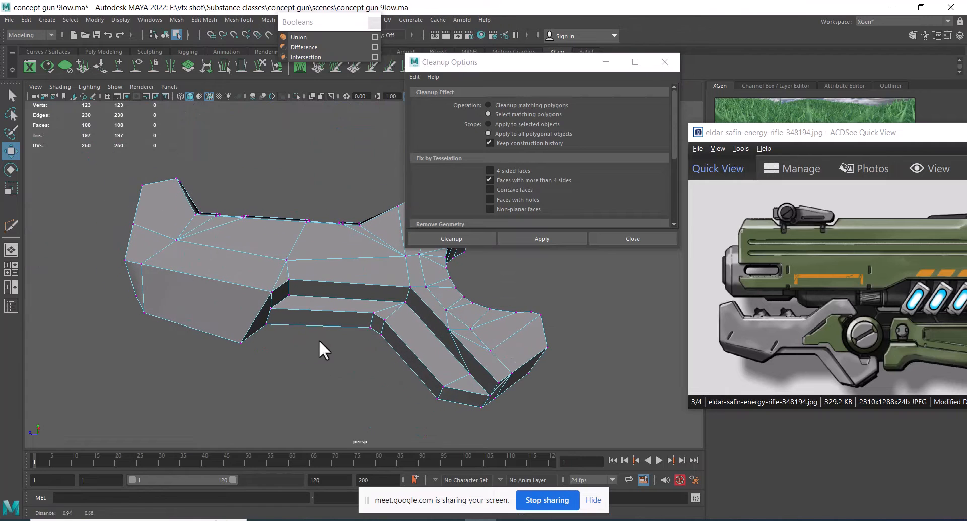
{"action": "left_click", "coordinate": [530, 240]}
{"action": "left_click_drag", "start_coordinate": [279, 358], "coordinate": [317, 333], "text": "alt"}
{"action": "middle_click_drag", "start_coordinate": [317, 332], "coordinate": [151, 342], "text": "alt"}
{"action": "right_click_drag", "start_coordinate": [151, 343], "coordinate": [260, 349], "text": "alt"}
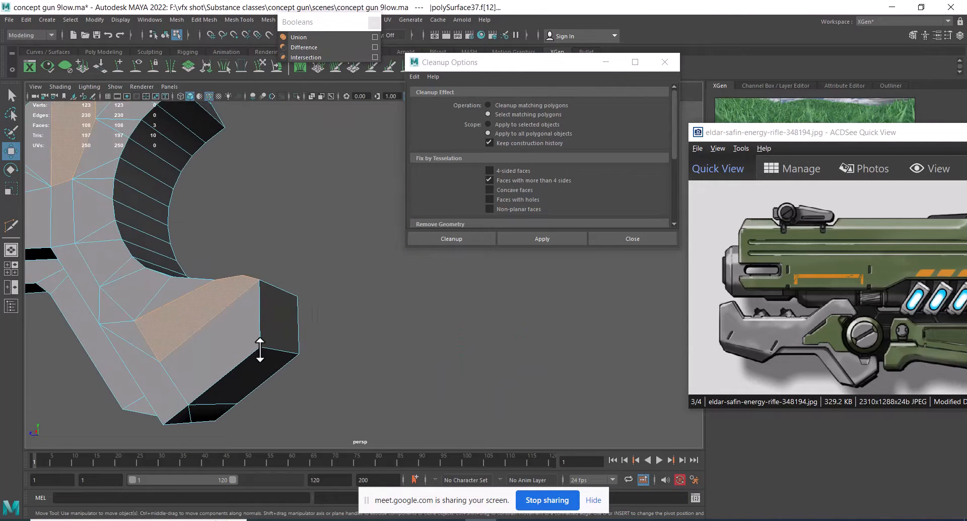
{"action": "left_click_drag", "start_coordinate": [260, 350], "coordinate": [265, 258], "text": "alt"}
Cut an edge across the lower arm's tip face, from the rim vertex beside the tip's corner to the inner vertex.
{"action": "key", "text": "F8"}
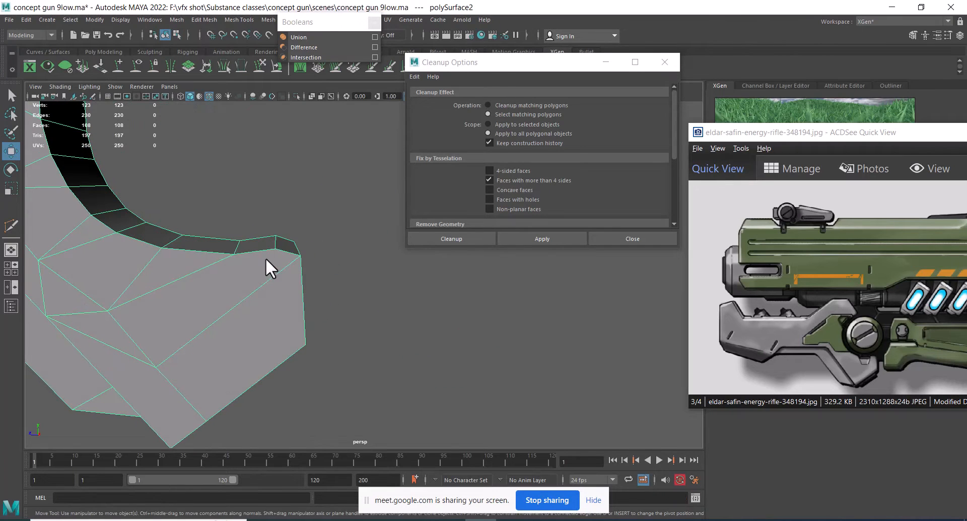
{"action": "right_click_drag", "start_coordinate": [229, 259], "coordinate": [272, 261], "text": "shift"}
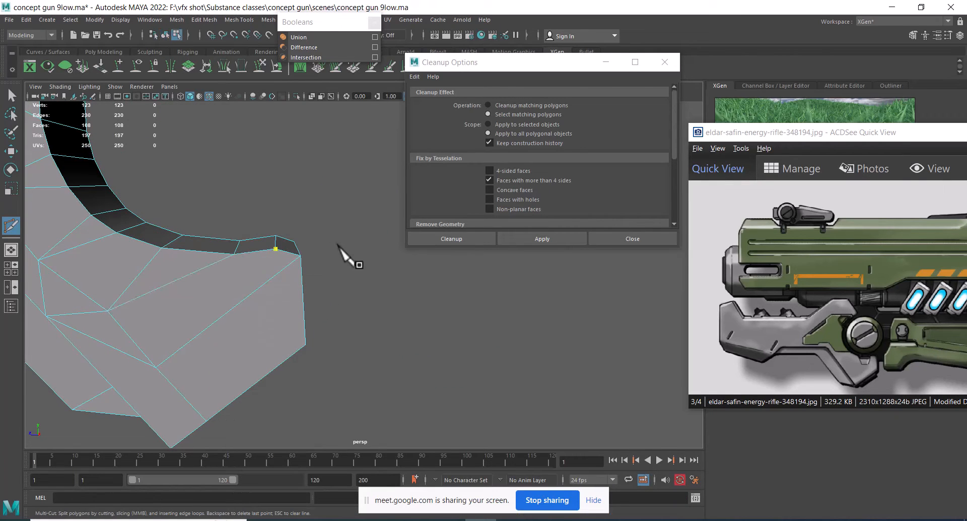
{"action": "left_click", "coordinate": [156, 367]}
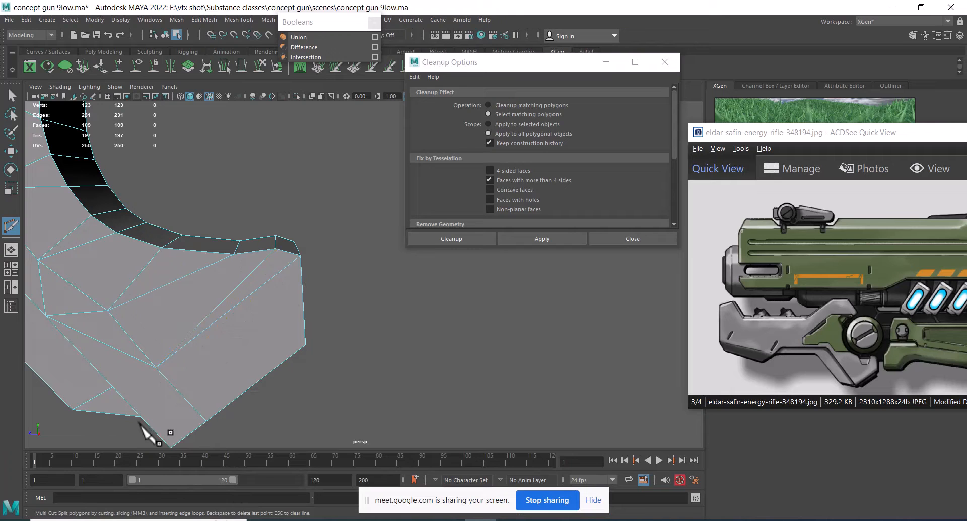
{"action": "key", "text": "w"}
{"action": "right_click_drag", "start_coordinate": [225, 389], "coordinate": [150, 339], "text": "alt"}
{"action": "middle_click_drag", "start_coordinate": [150, 339], "coordinate": [302, 393], "text": "alt"}
{"action": "right_click_drag", "start_coordinate": [302, 393], "coordinate": [216, 313], "text": "alt"}
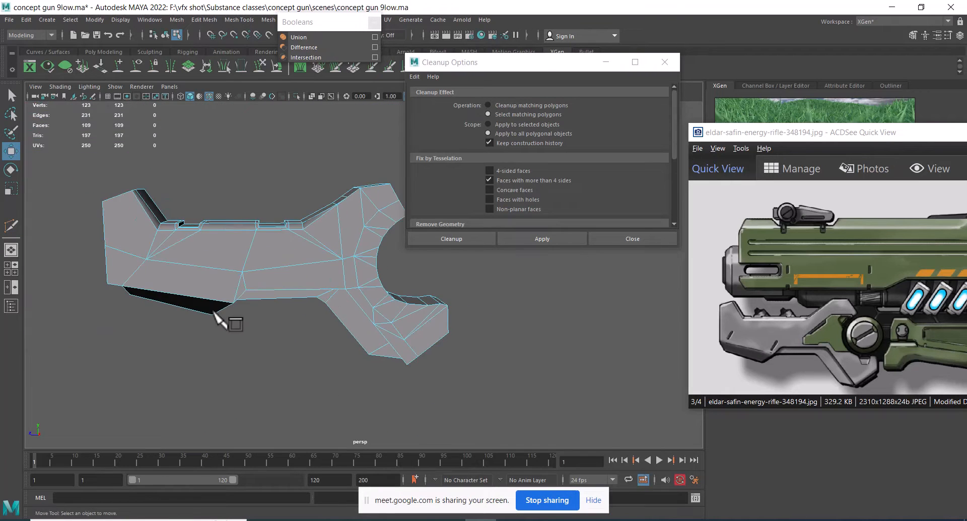
{"action": "left_click_drag", "start_coordinate": [193, 313], "coordinate": [277, 321], "text": "alt"}
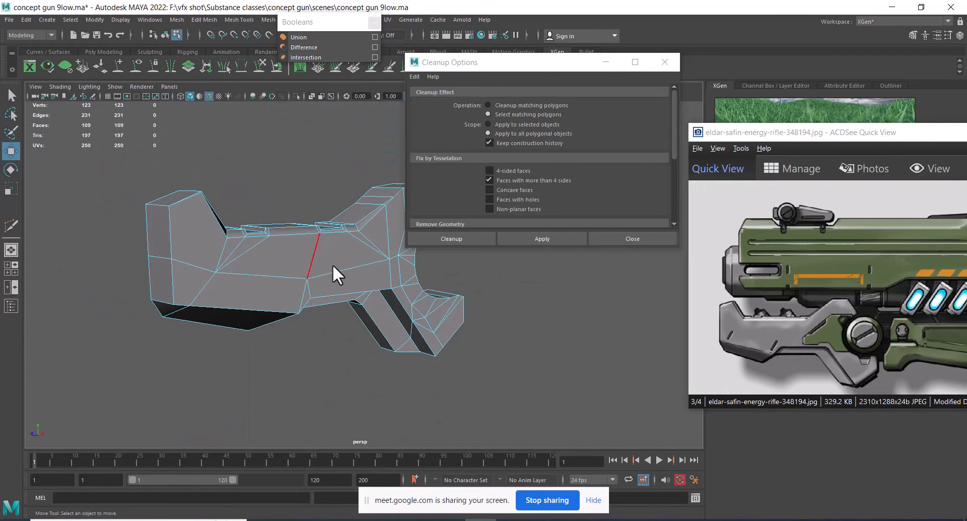
Reselect the faces with more than 4 sides and inspect the one on the upper arm beside the round cut-out.
{"action": "left_click", "coordinate": [534, 239]}
{"action": "scroll", "coordinate": [483, 268], "scroll_direction": "up", "scroll_amount": 8}
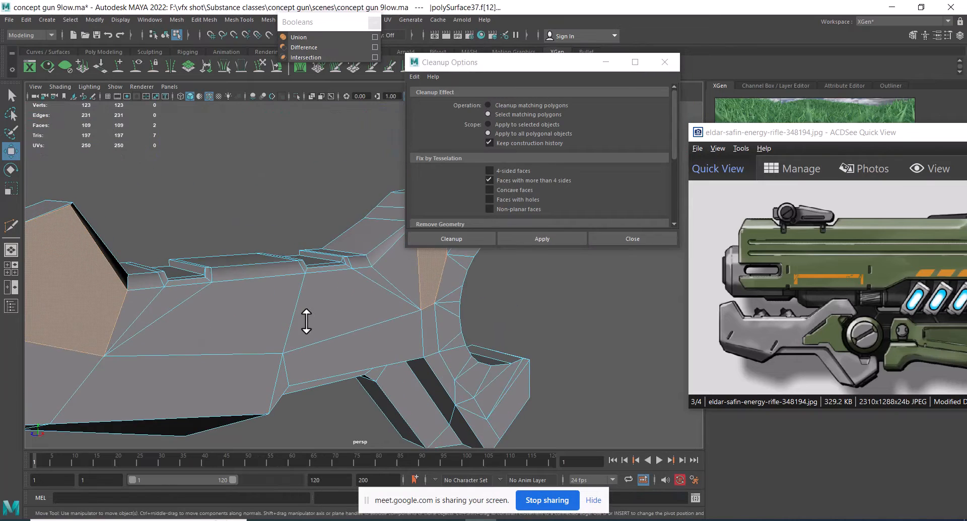
{"action": "right_click_drag", "start_coordinate": [161, 345], "coordinate": [134, 332], "text": "alt"}
{"action": "middle_click_drag", "start_coordinate": [134, 332], "coordinate": [183, 259], "text": "alt"}
{"action": "key", "text": "F8"}
{"action": "left_click_drag", "start_coordinate": [184, 259], "coordinate": [224, 244], "text": "alt"}
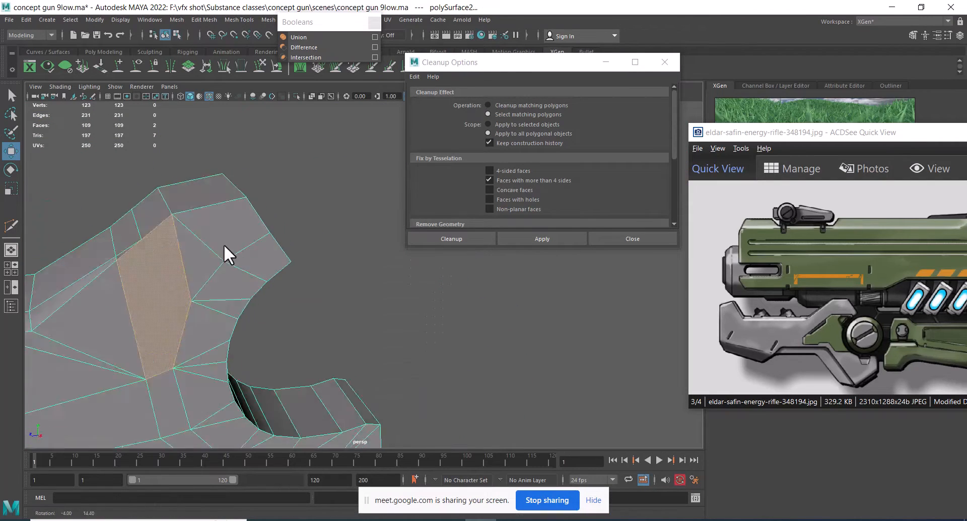
{"action": "middle_click_drag", "start_coordinate": [224, 244], "coordinate": [251, 212], "text": "alt"}
{"action": "left_click_drag", "start_coordinate": [250, 210], "coordinate": [230, 252], "text": "alt"}
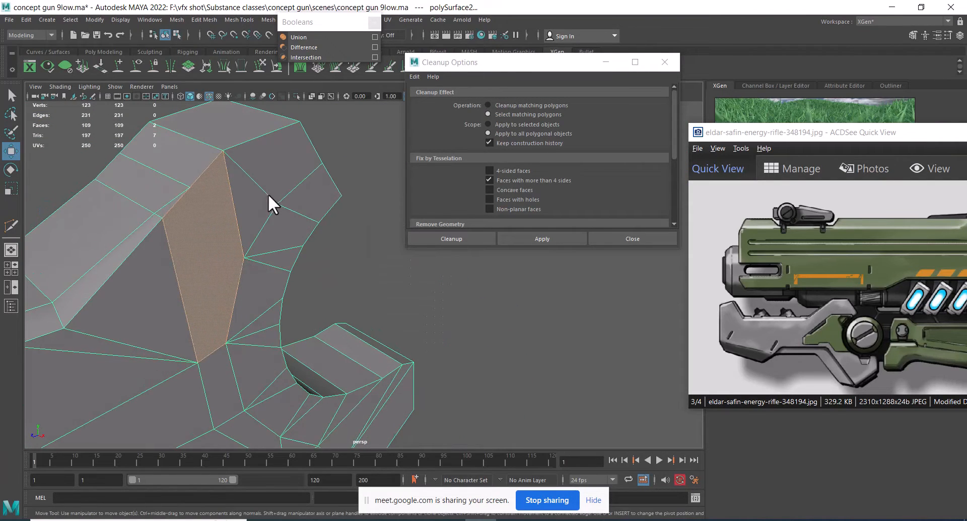
Cut an edge across the upper arm's many-sided face, from the slope's border vertex to the vertex beside the round cut-out.
{"action": "left_click", "coordinate": [298, 179]}
{"action": "right_click_drag", "start_coordinate": [228, 186], "coordinate": [250, 246], "text": "shift"}
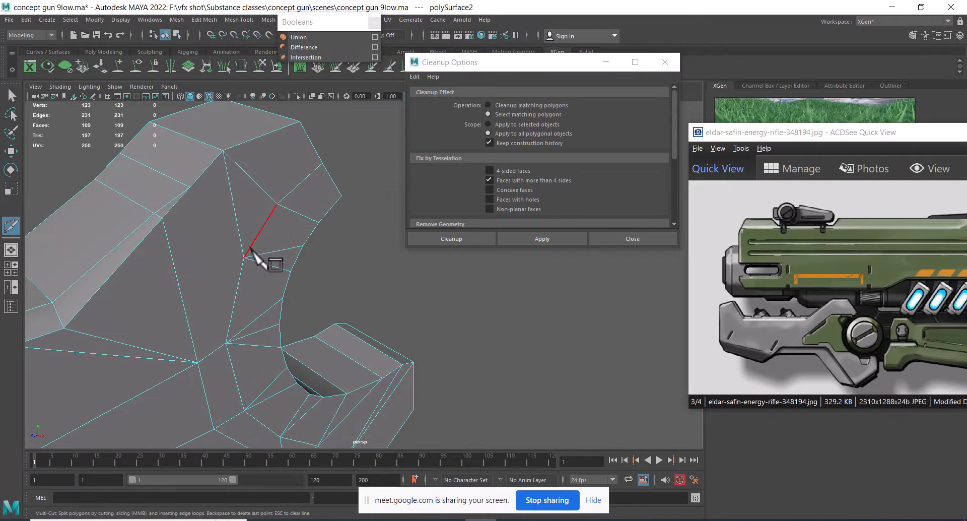
{"action": "left_click", "coordinate": [179, 199]}
{"action": "key", "text": "Return"}
{"action": "left_click", "coordinate": [63, 328]}
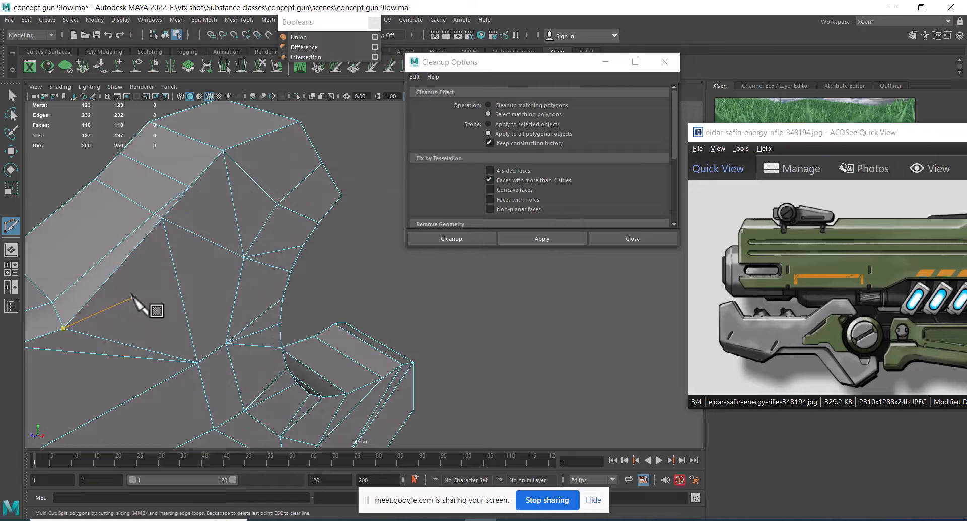
{"action": "left_click_drag", "start_coordinate": [132, 296], "coordinate": [225, 261], "text": "alt"}
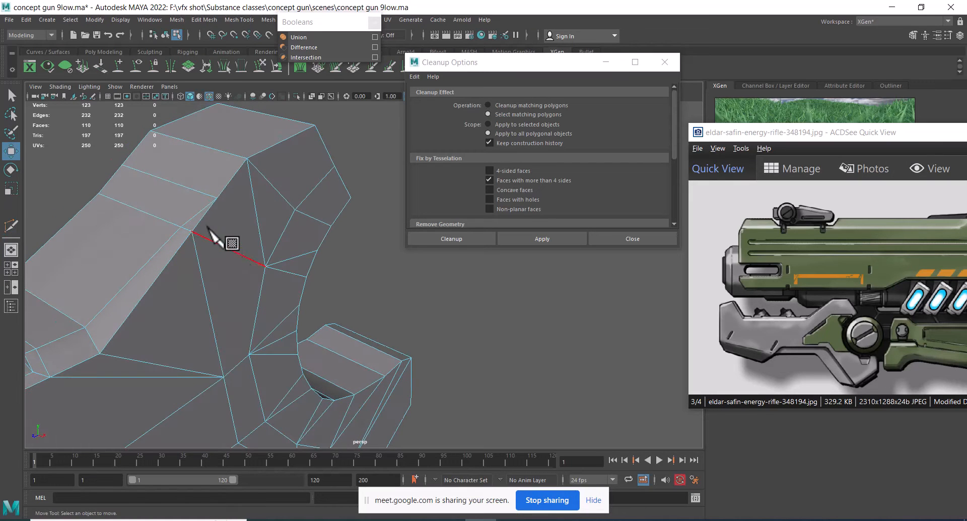
Delete the surplus cross edge on the upper arm's sloped top face, together with its vertices.
{"action": "left_click", "coordinate": [199, 194]}
{"action": "left_click_drag", "start_coordinate": [199, 193], "coordinate": [250, 200], "text": "alt"}
{"action": "left_click", "coordinate": [11, 225]}
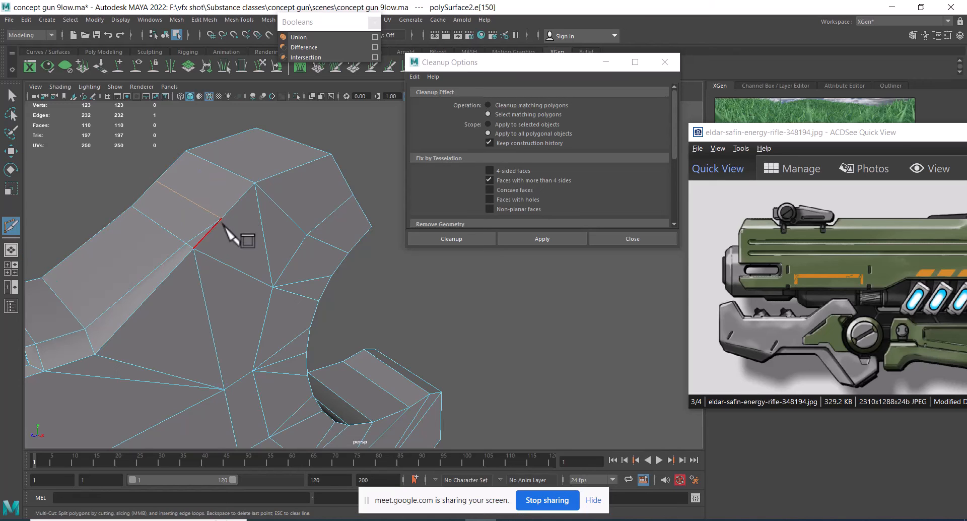
{"action": "key", "text": "w"}
{"action": "right_click_drag", "start_coordinate": [255, 179], "coordinate": [152, 164], "text": "shift"}
Delete the leftover short edge along the slope's border on the upper arm, together with its vertex.
{"action": "scroll", "coordinate": [210, 268], "scroll_direction": "up", "scroll_amount": 2}
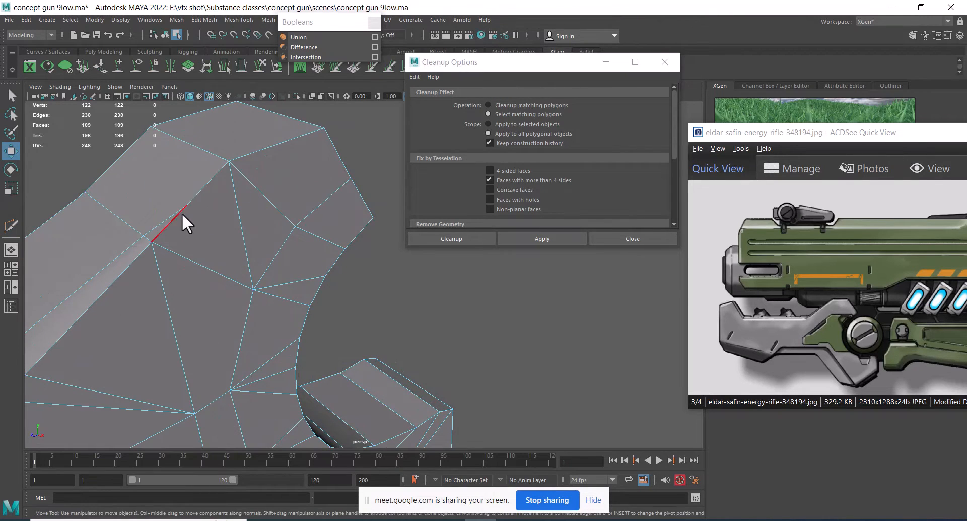
{"action": "left_click", "coordinate": [168, 222]}
{"action": "right_click_drag", "start_coordinate": [168, 222], "coordinate": [145, 151], "text": "shift"}
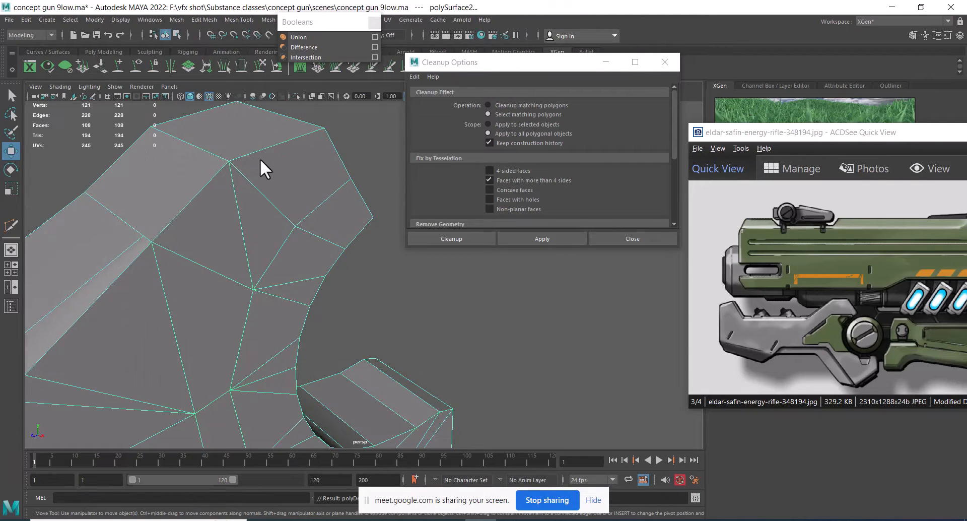
Cut a connecting edge along the upper arm's slope, between its upper corner vertex and the slope's middle border vertex.
{"action": "right_click_drag", "start_coordinate": [260, 158], "coordinate": [142, 239], "text": "shift"}
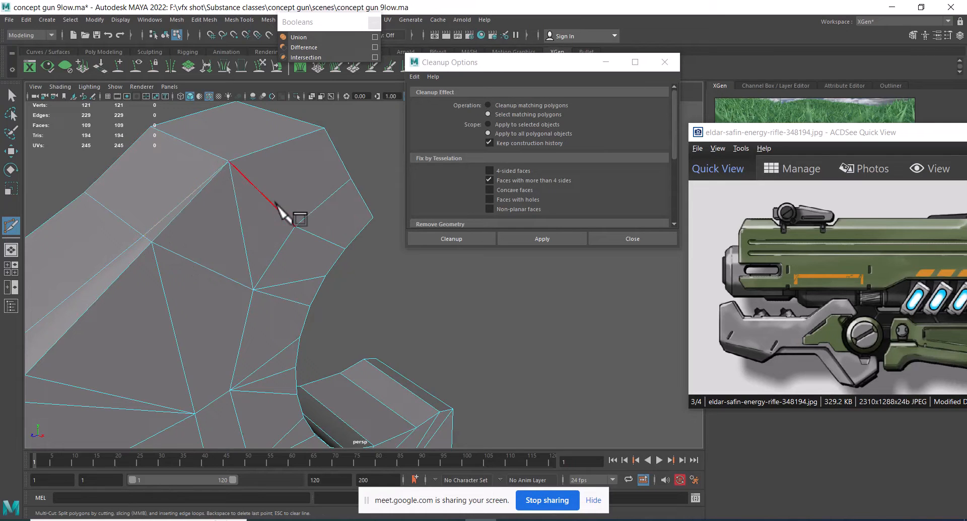
{"action": "key", "text": "w"}
{"action": "right_click_drag", "start_coordinate": [213, 205], "coordinate": [252, 150]}
{"action": "right_click_drag", "start_coordinate": [247, 152], "coordinate": [129, 165], "text": "alt"}
{"action": "left_click_drag", "start_coordinate": [302, 252], "coordinate": [237, 290], "text": "alt"}
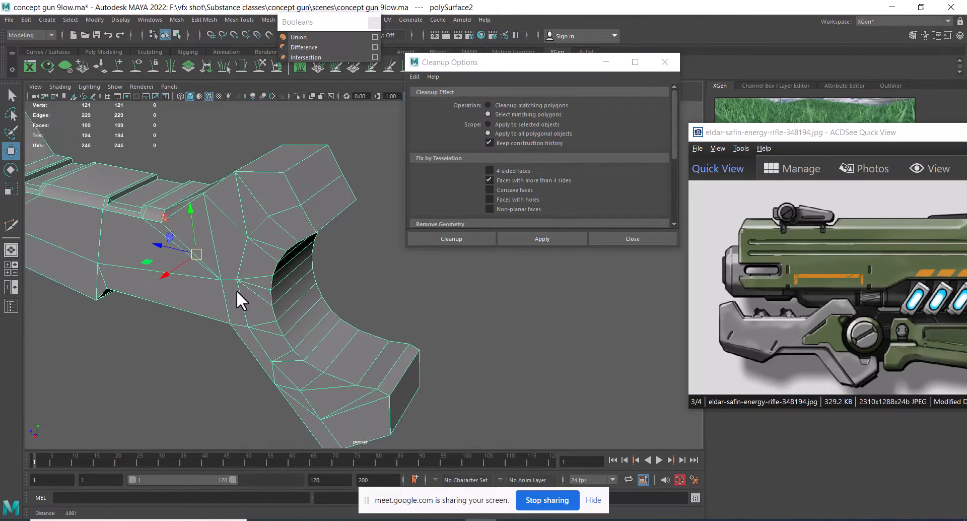
Run the cleanup selection for faces with more than four sides and locate the flagged face on the raised end block.
{"action": "middle_click_drag", "start_coordinate": [258, 280], "coordinate": [331, 309], "text": "alt"}
{"action": "left_click", "coordinate": [545, 240]}
{"action": "left_click_drag", "start_coordinate": [252, 334], "coordinate": [339, 298], "text": "alt"}
{"action": "right_click_drag", "start_coordinate": [339, 298], "coordinate": [227, 265], "text": "alt"}
{"action": "middle_click_drag", "start_coordinate": [227, 265], "coordinate": [244, 279], "text": "alt"}
{"action": "left_click_drag", "start_coordinate": [244, 279], "coordinate": [207, 257], "text": "alt"}
{"action": "right_click_drag", "start_coordinate": [217, 242], "coordinate": [274, 196]}
{"action": "left_click_drag", "start_coordinate": [227, 212], "coordinate": [257, 236], "text": "alt"}
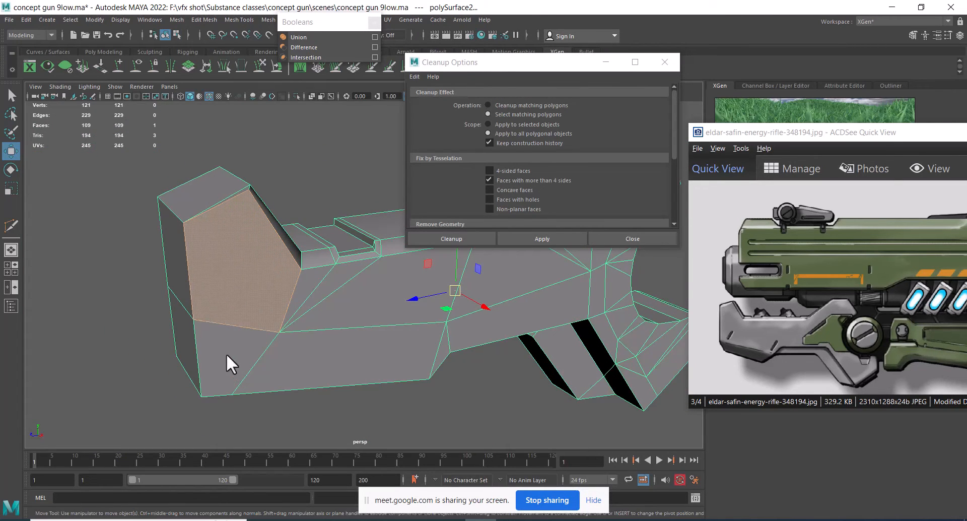
Cut an edge across the end block's five-sided face, from its upper corner at the slope to the lower vertex on the outer border.
{"action": "right_click_drag", "start_coordinate": [276, 255], "coordinate": [233, 217]}
{"action": "left_click", "coordinate": [318, 205]}
{"action": "left_click", "coordinate": [282, 252]}
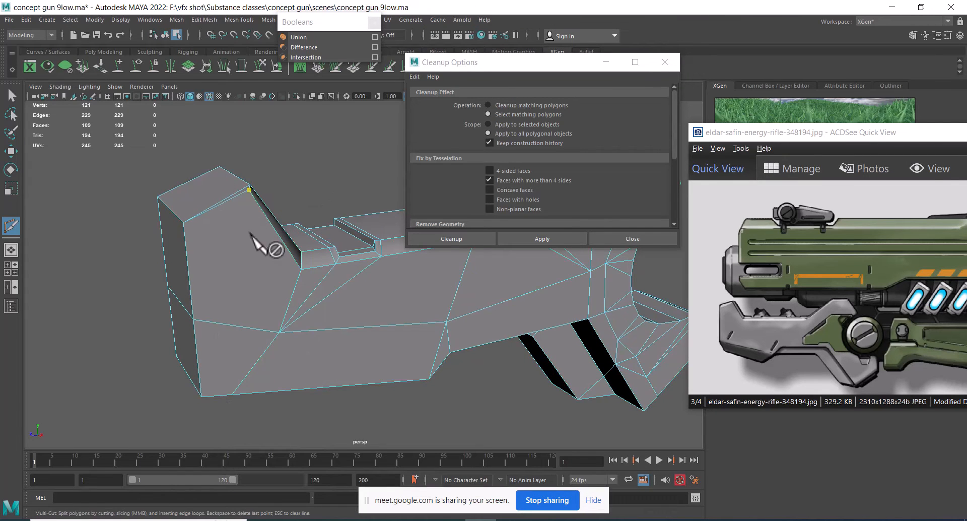
{"action": "left_click_drag", "start_coordinate": [251, 234], "coordinate": [233, 293], "text": "alt"}
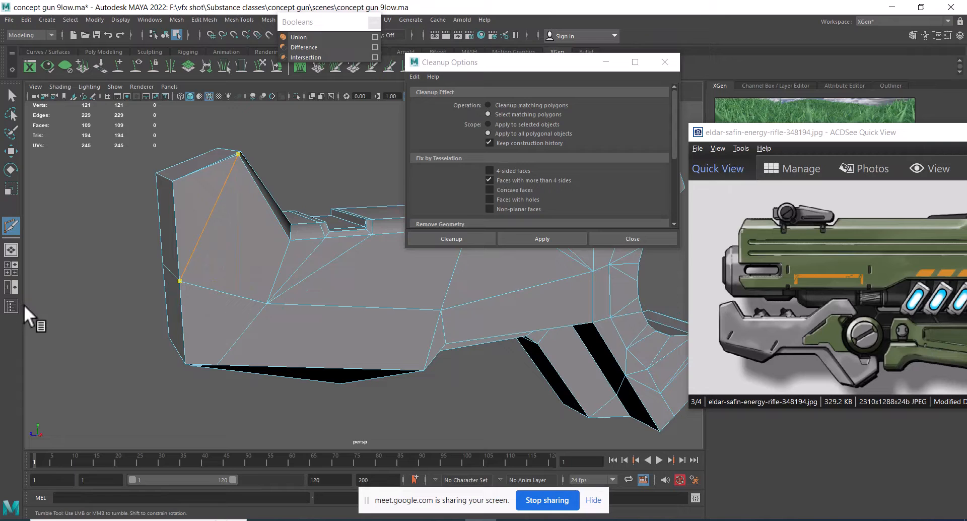
{"action": "key", "text": "w"}
Recheck the part for faces with more than four sides and show the rest of the gun again.
{"action": "left_click_drag", "start_coordinate": [194, 261], "coordinate": [506, 279], "text": "alt"}
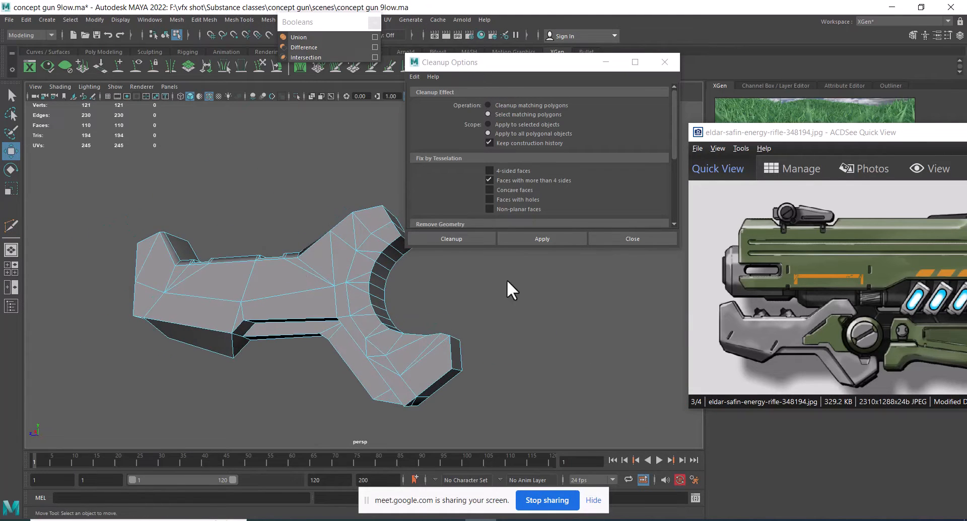
{"action": "left_click", "coordinate": [569, 238]}
{"action": "left_click_drag", "start_coordinate": [291, 406], "coordinate": [227, 334], "text": "alt"}
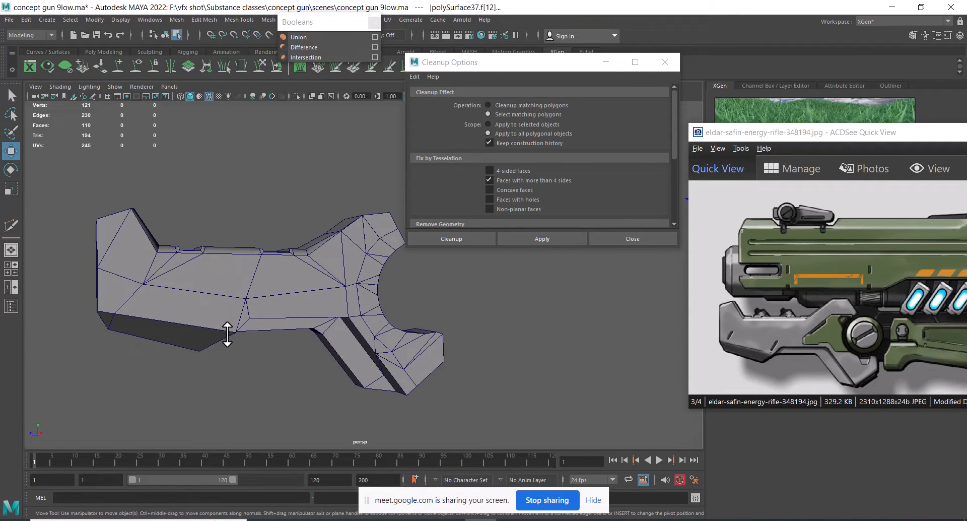
{"action": "mouse_move", "coordinate": [231, 336]}
{"action": "left_mouse_down", "text": "alt"}
{"action": "mouse_move", "coordinate": [281, 334]}
{"action": "mouse_move", "coordinate": [250, 302]}
{"action": "mouse_move", "coordinate": [232, 337]}
{"action": "mouse_move", "coordinate": [241, 335]}
{"action": "left_mouse_up", "text": "alt"}
{"action": "right_click_drag", "start_coordinate": [319, 344], "coordinate": [328, 310], "text": "alt"}
{"action": "key", "text": "ctrl+1"}
{"action": "left_click_drag", "start_coordinate": [328, 310], "coordinate": [235, 217], "text": "alt"}
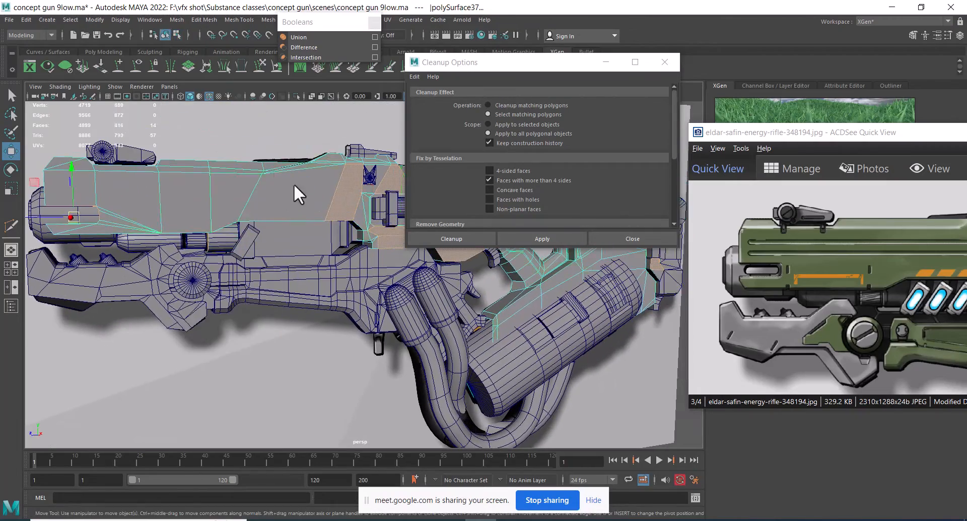
Select the green lower grip piece behind the round joint and hide all other parts of the gun.
{"action": "left_click_drag", "start_coordinate": [294, 183], "coordinate": [271, 316], "text": "alt"}
{"action": "left_click", "coordinate": [599, 319]}
{"action": "left_click", "coordinate": [304, 286]}
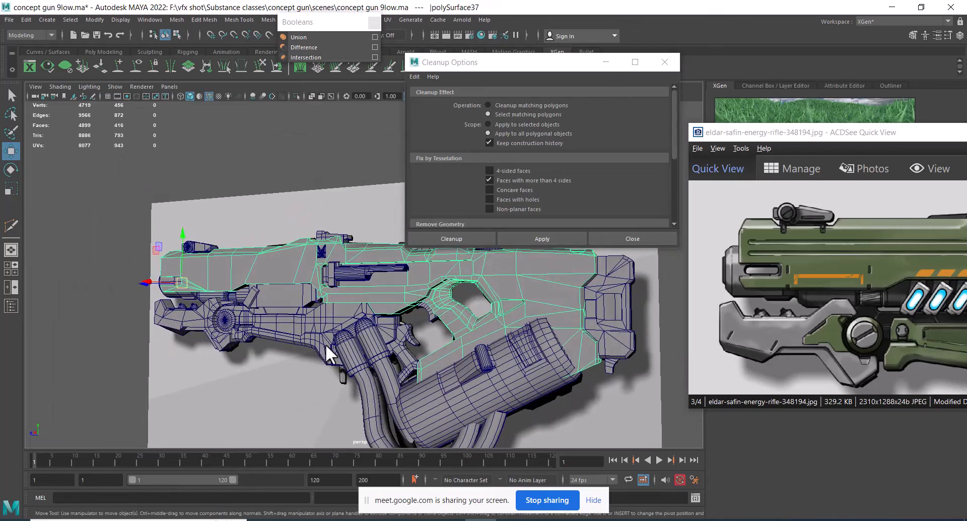
{"action": "left_click_drag", "start_coordinate": [325, 344], "coordinate": [347, 345], "text": "alt"}
{"action": "left_click", "coordinate": [260, 328]}
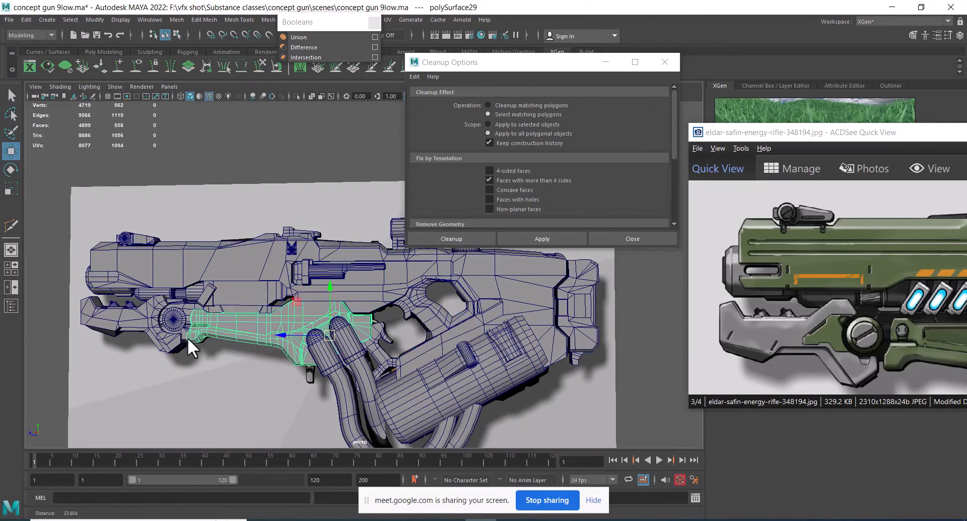
{"action": "right_click_drag", "start_coordinate": [188, 338], "coordinate": [279, 380], "text": "alt"}
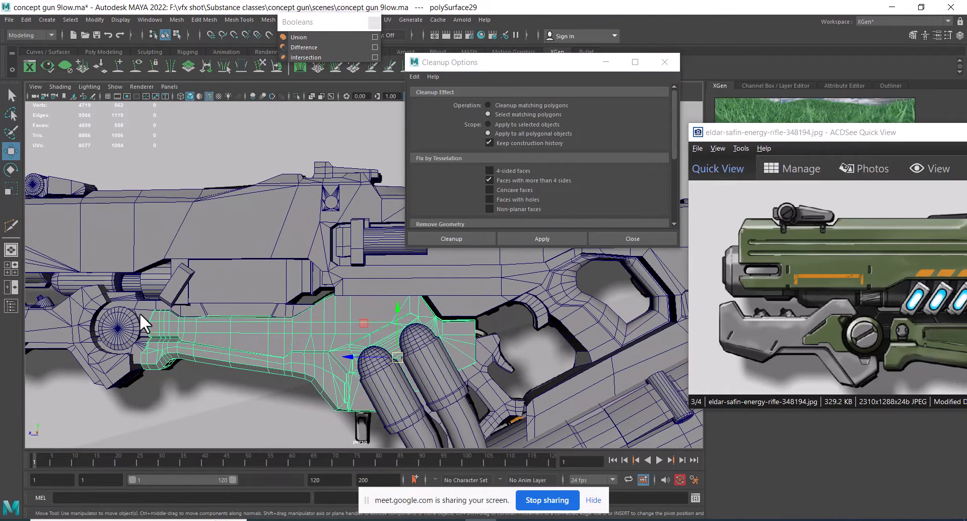
{"action": "left_click", "coordinate": [194, 340]}
{"action": "left_click", "coordinate": [267, 344]}
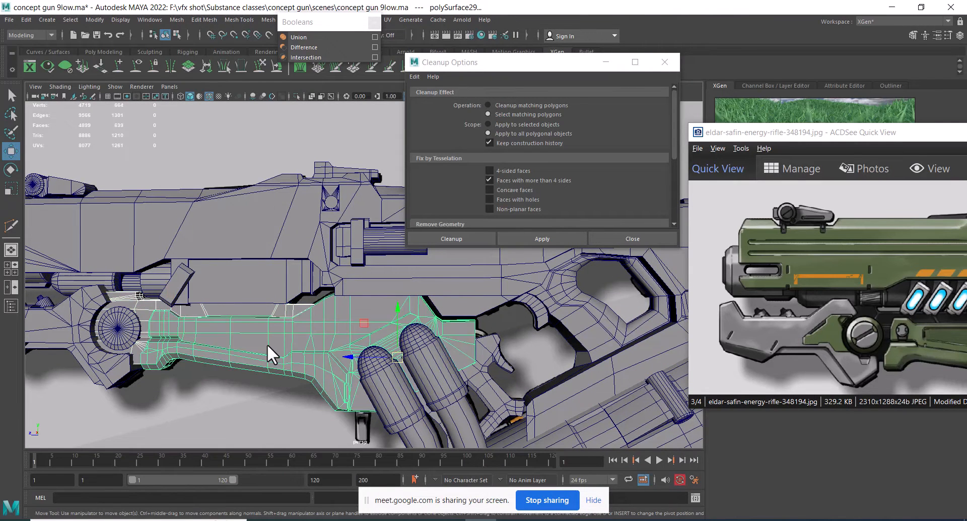
{"action": "key", "text": "alt+h"}
{"action": "left_click_drag", "start_coordinate": [309, 382], "coordinate": [346, 356], "text": "alt"}
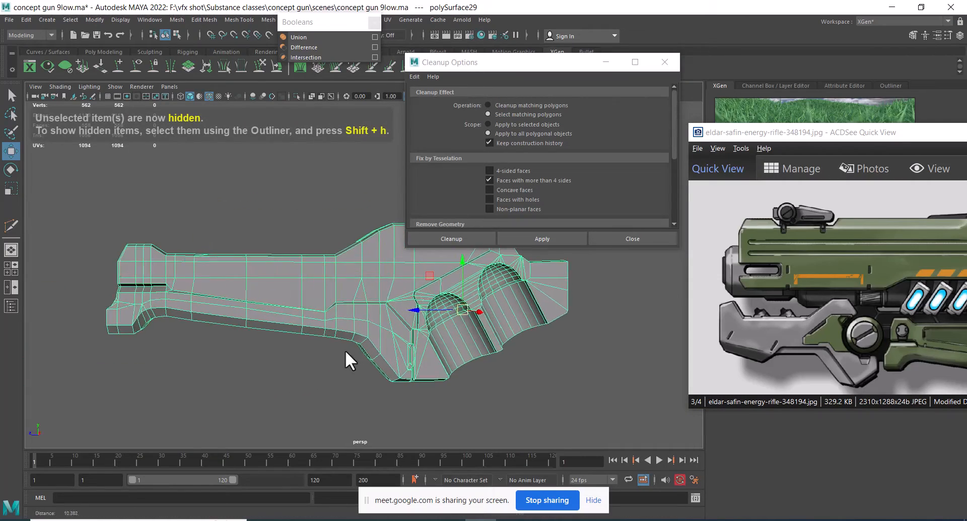
Run the cleanup selection on the grip piece to check for faces with more than four sides.
{"action": "left_click", "coordinate": [546, 241]}
{"action": "left_click_drag", "start_coordinate": [443, 292], "coordinate": [439, 368], "text": "alt"}
{"action": "right_click_drag", "start_coordinate": [325, 304], "coordinate": [324, 330], "text": "alt"}
{"action": "left_click_drag", "start_coordinate": [324, 330], "coordinate": [397, 267], "text": "alt"}
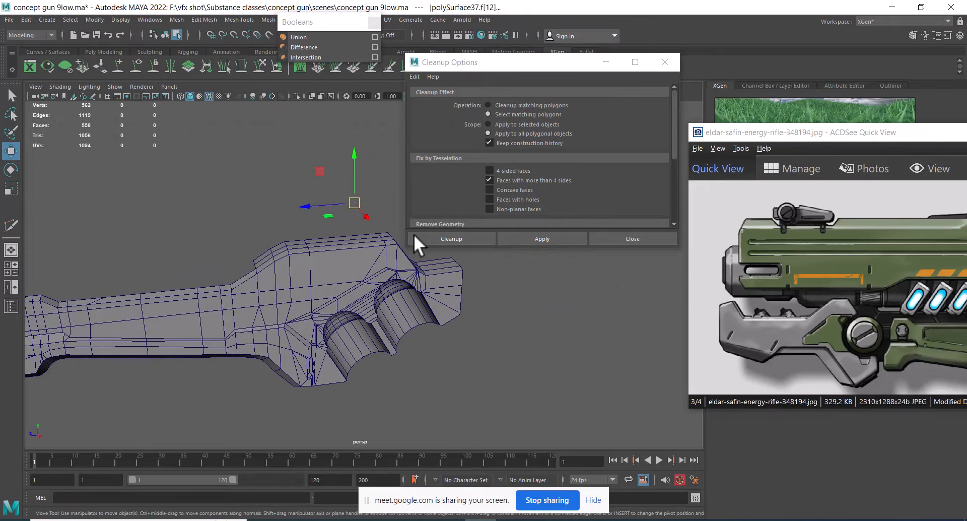
Examine the edge flow along the grip piece's side, underside and front end for surplus loops.
{"action": "left_click_drag", "start_coordinate": [413, 233], "coordinate": [207, 343], "text": "alt"}
{"action": "middle_click_drag", "start_coordinate": [208, 342], "coordinate": [312, 353], "text": "alt"}
{"action": "left_click_drag", "start_coordinate": [312, 352], "coordinate": [337, 361], "text": "alt"}
{"action": "right_click_drag", "start_coordinate": [337, 361], "coordinate": [307, 362], "text": "alt"}
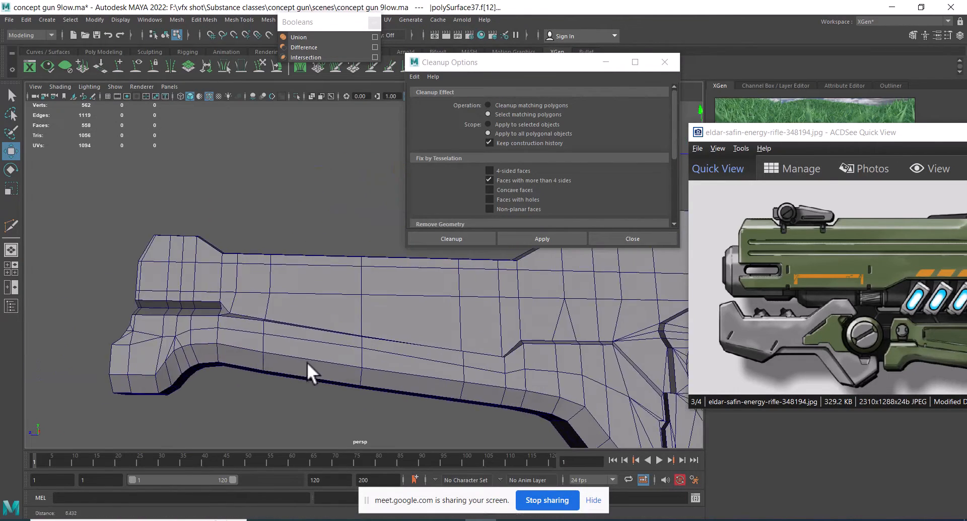
{"action": "middle_click_drag", "start_coordinate": [307, 361], "coordinate": [327, 333], "text": "alt"}
{"action": "left_click_drag", "start_coordinate": [328, 333], "coordinate": [312, 350], "text": "alt"}
{"action": "middle_click_drag", "start_coordinate": [311, 350], "coordinate": [317, 314], "text": "alt"}
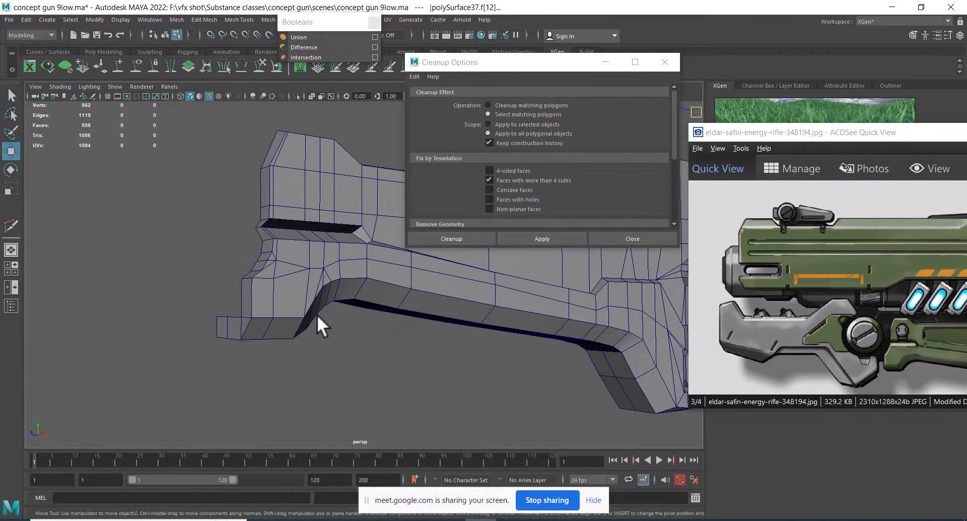
{"action": "left_click_drag", "start_coordinate": [316, 314], "coordinate": [335, 330], "text": "alt"}
{"action": "right_click_drag", "start_coordinate": [335, 330], "coordinate": [258, 279], "text": "alt"}
In the side view, delete the two surplus vertical edge loops inside the grip's front block, together with their vertices.
{"action": "left_click", "coordinate": [268, 250]}
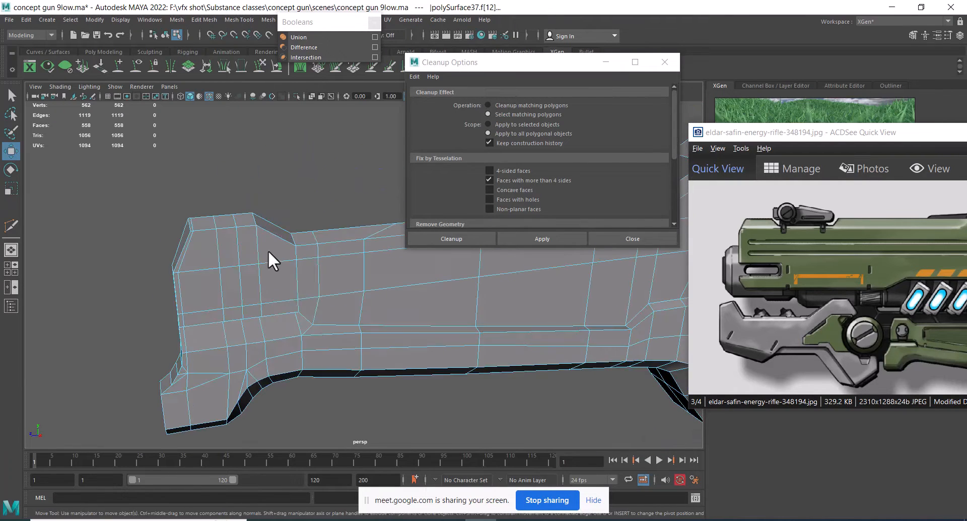
{"action": "key", "text": "space"}
{"action": "left_click_drag", "start_coordinate": [307, 294], "coordinate": [355, 299]}
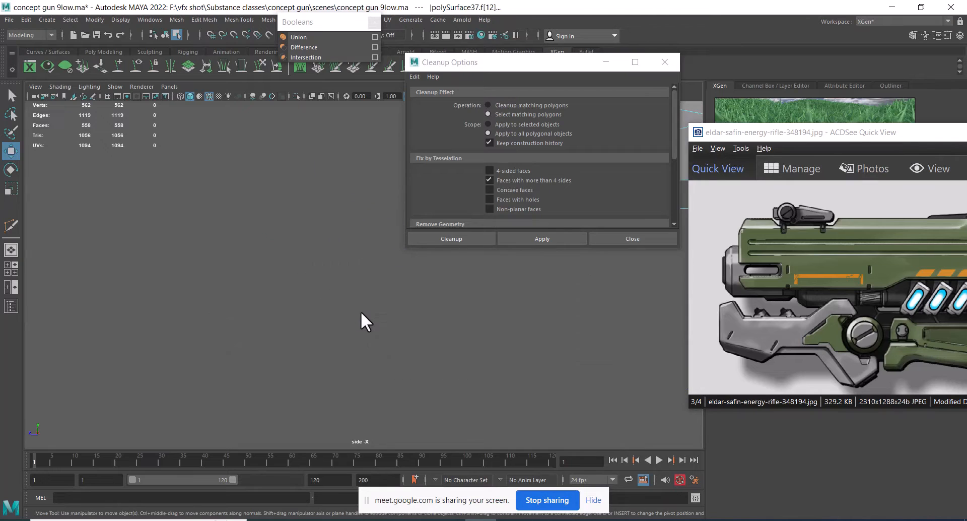
{"action": "key", "text": "f"}
{"action": "scroll", "coordinate": [277, 313], "scroll_direction": "up", "scroll_amount": 4}
{"action": "middle_click_drag", "start_coordinate": [228, 309], "coordinate": [386, 293], "text": "alt"}
{"action": "scroll", "coordinate": [303, 313], "scroll_direction": "up", "scroll_amount": 10}
{"action": "middle_click_drag", "start_coordinate": [193, 356], "coordinate": [331, 283], "text": "alt"}
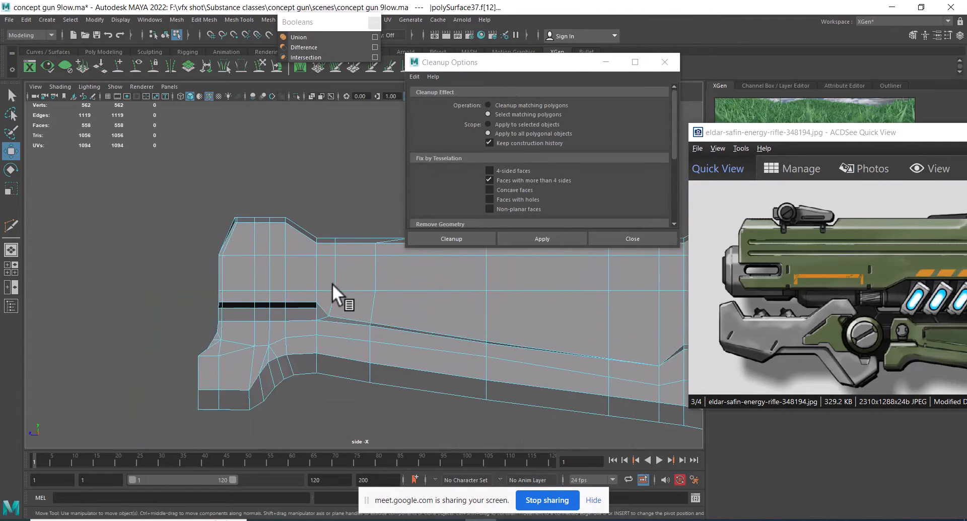
{"action": "scroll", "coordinate": [312, 307], "scroll_direction": "up", "scroll_amount": 4}
{"action": "double_click", "coordinate": [222, 218]}
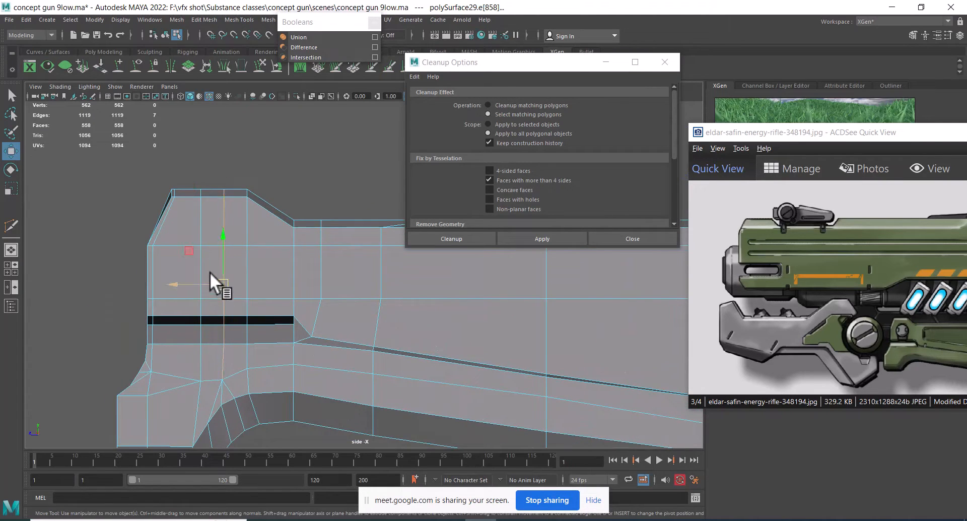
{"action": "right_click_drag", "start_coordinate": [263, 253], "coordinate": [273, 351], "text": "shift"}
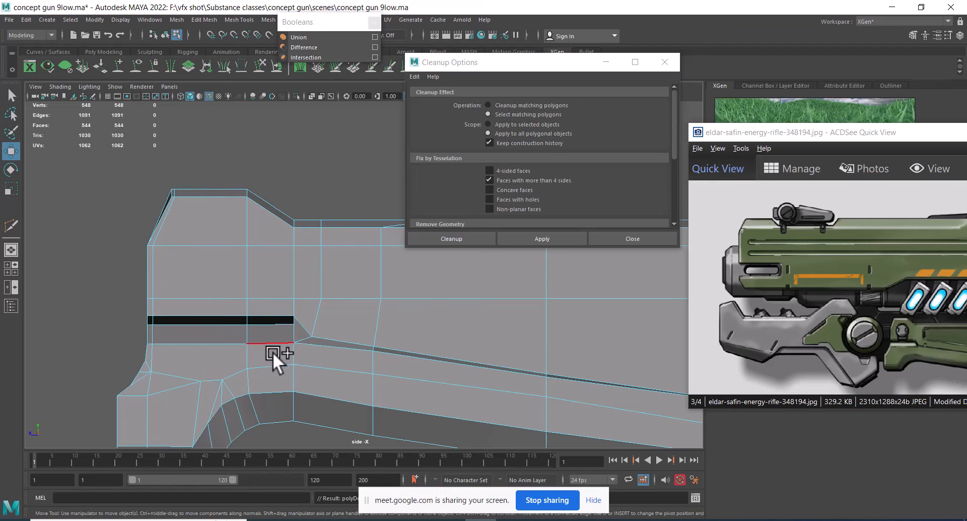
Delete the short vertical edge loop just behind the front block, keeping the corner vertex at the end of the recess.
{"action": "middle_click_drag", "start_coordinate": [292, 332], "coordinate": [248, 343], "text": "alt"}
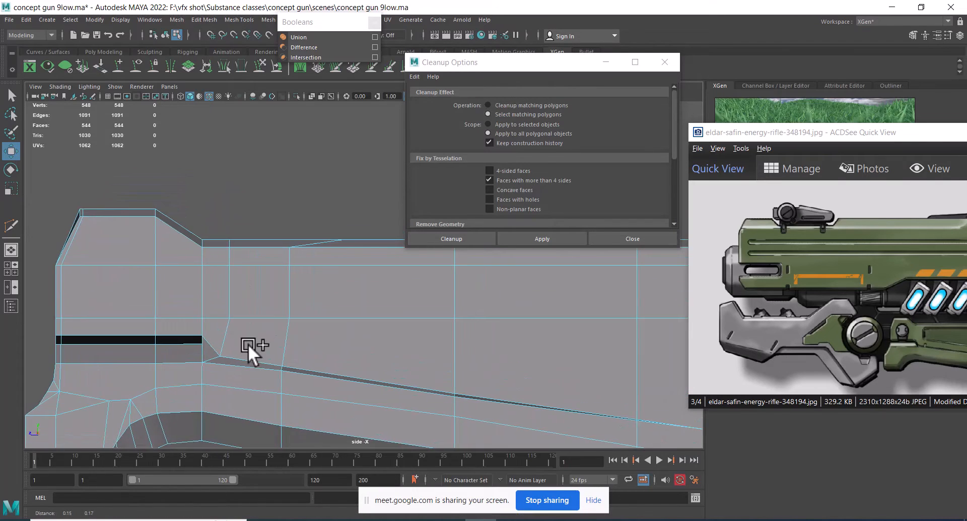
{"action": "double_click", "coordinate": [229, 282]}
{"action": "right_click_drag", "start_coordinate": [277, 280], "coordinate": [216, 362], "text": "shift"}
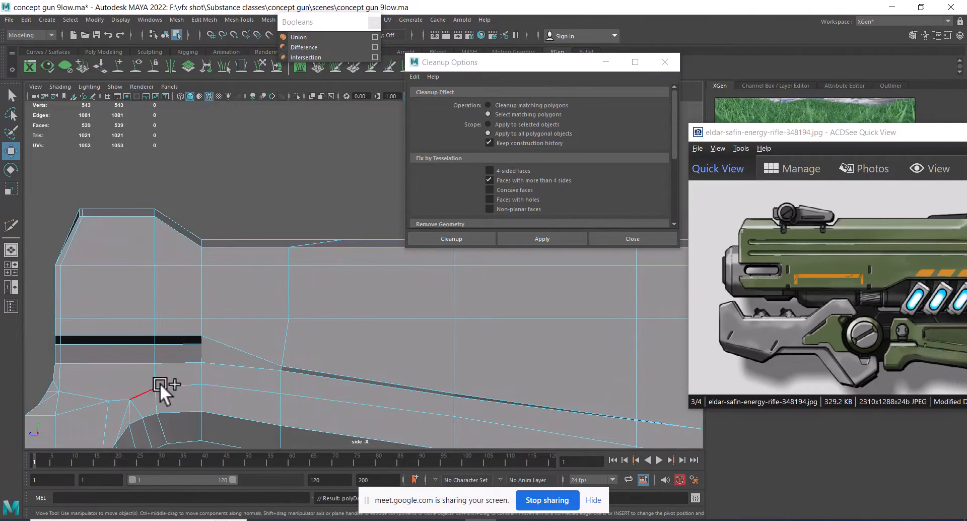
{"action": "key", "text": "ctrl+z"}
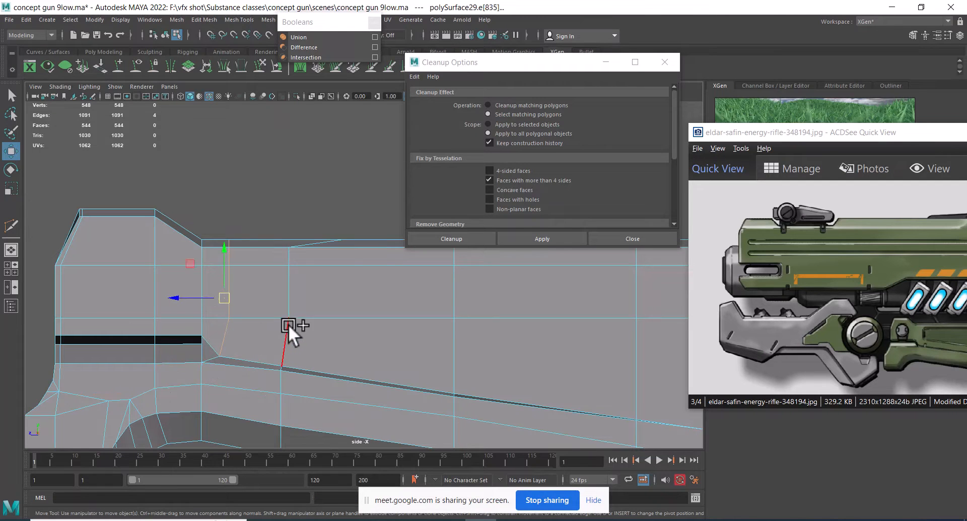
{"action": "right_click_drag", "start_coordinate": [289, 324], "coordinate": [221, 360], "text": "shift"}
{"action": "middle_click_drag", "start_coordinate": [346, 309], "coordinate": [251, 226], "text": "alt"}
{"action": "right_click_drag", "start_coordinate": [251, 225], "coordinate": [267, 356], "text": "alt"}
{"action": "double_click", "coordinate": [239, 317]}
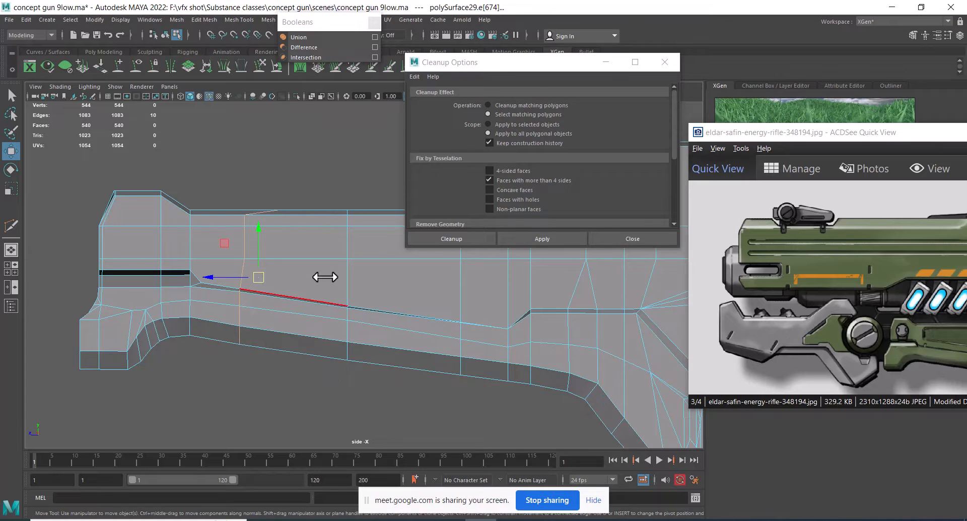
{"action": "key", "text": "Delete"}
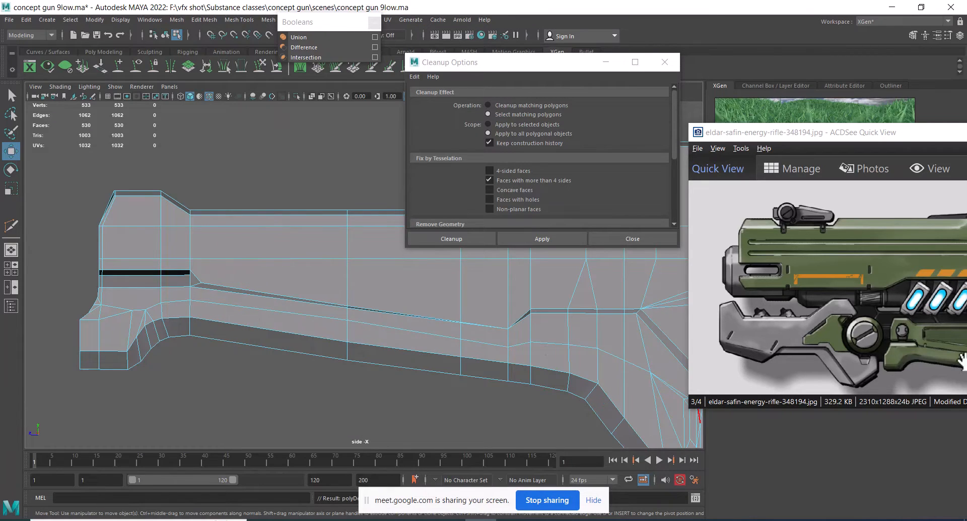
{"action": "left_click_drag", "start_coordinate": [961, 361], "coordinate": [619, 358]}
{"action": "scroll", "coordinate": [378, 402], "scroll_direction": "up", "scroll_amount": 1}
{"action": "key", "text": "ctrl+z"}
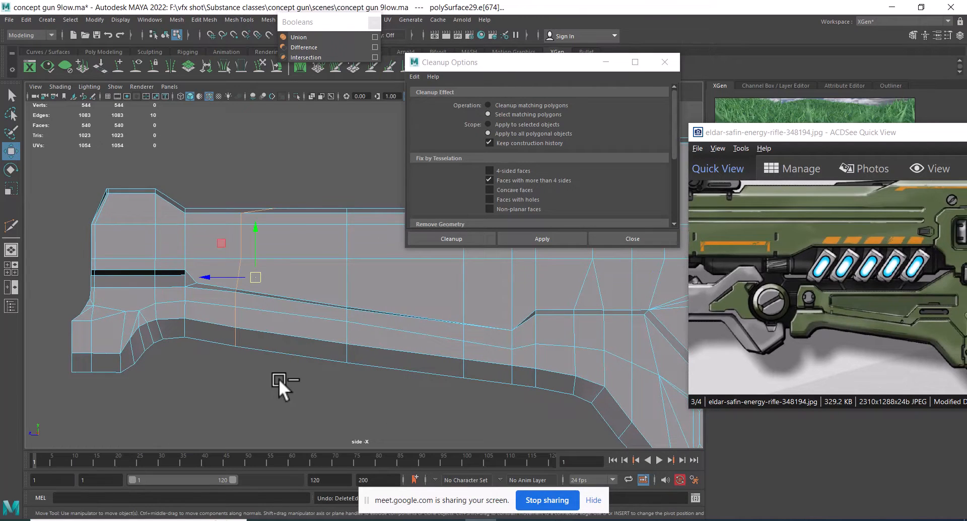
Delete the next two vertical edge loops across the grip's long flat side, keeping their edges in the lower band and underside.
{"action": "middle_click_drag", "start_coordinate": [355, 370], "coordinate": [244, 346], "text": "alt"}
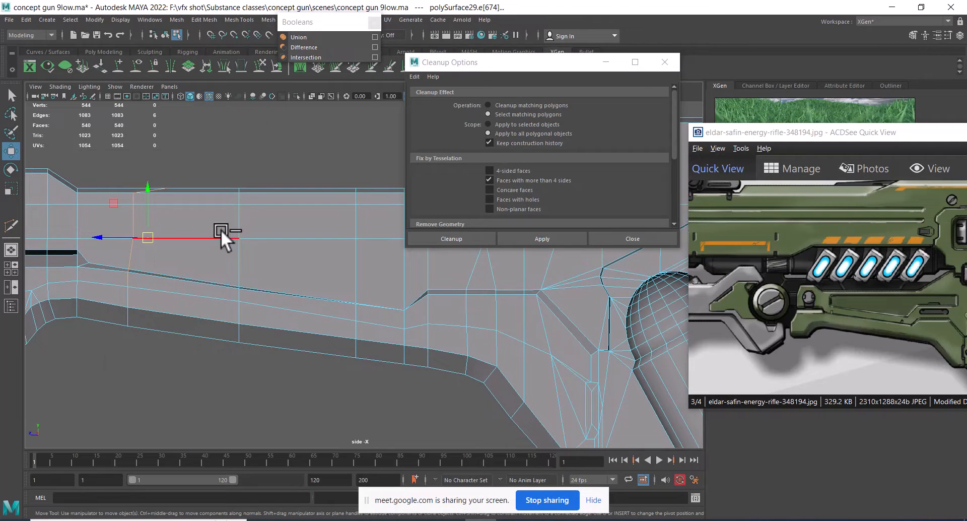
{"action": "right_click_drag", "start_coordinate": [221, 229], "coordinate": [180, 304], "text": "shift"}
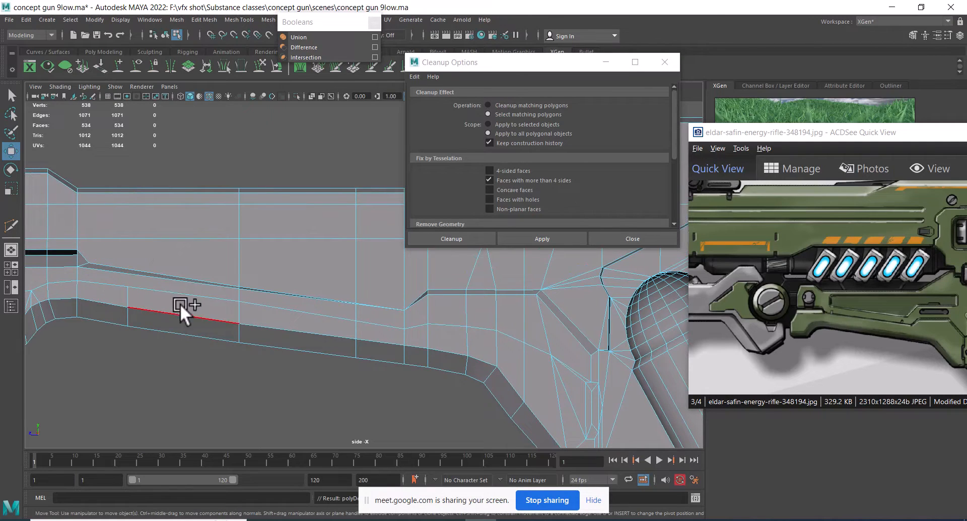
{"action": "double_click", "coordinate": [239, 307]}
{"action": "right_click_drag", "start_coordinate": [253, 310], "coordinate": [7, 452], "text": "shift"}
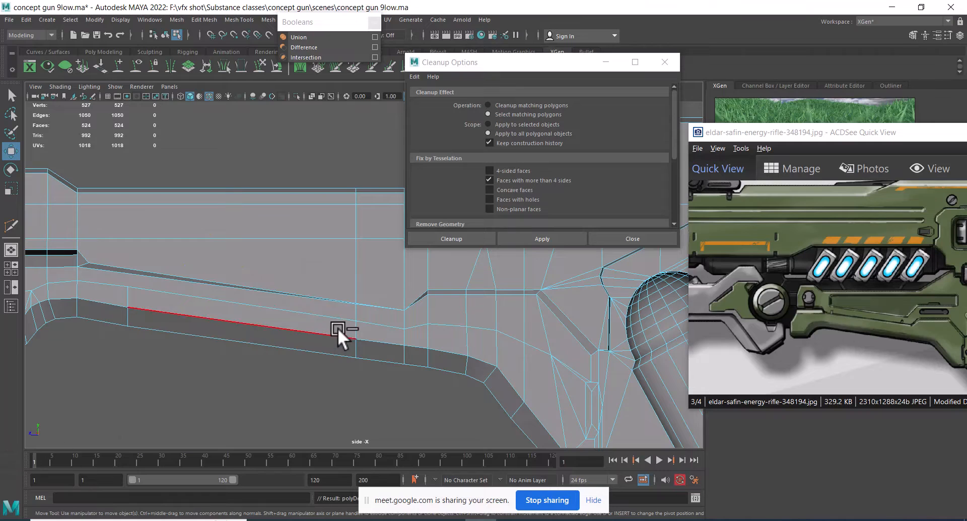
{"action": "key", "text": "ctrl+z"}
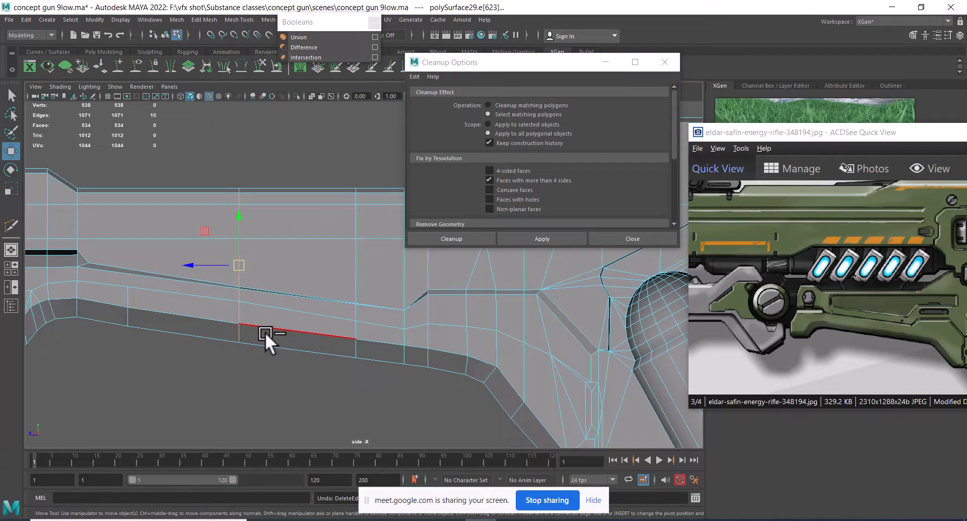
{"action": "right_click_drag", "start_coordinate": [315, 275], "coordinate": [3, 418], "text": "shift"}
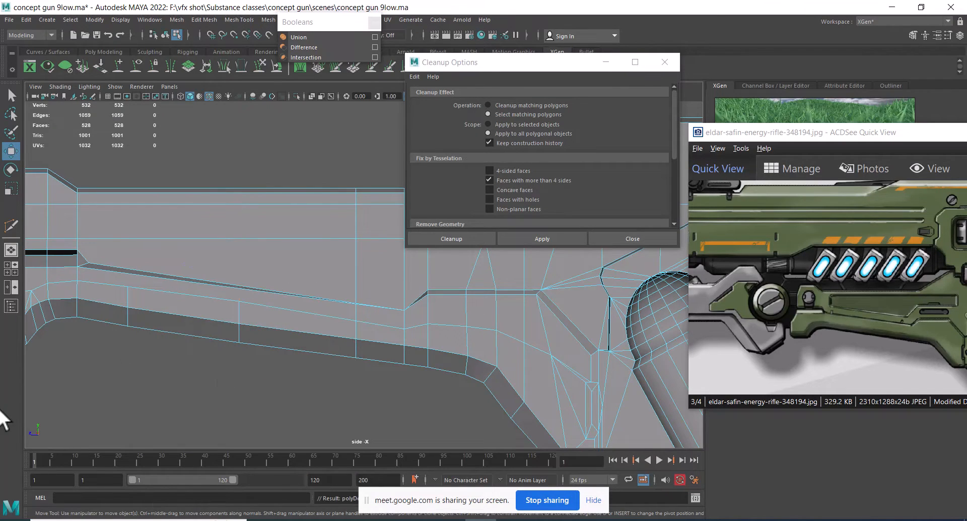
{"action": "left_click_drag", "start_coordinate": [161, 372], "coordinate": [146, 291], "text": "alt"}
{"action": "key", "text": "ctrl+z"}
{"action": "left_click_drag", "start_coordinate": [281, 306], "coordinate": [291, 287], "text": "alt"}
{"action": "right_click_drag", "start_coordinate": [302, 278], "coordinate": [288, 323], "text": "shift"}
Delete the entire vertical edge loop just before the grip's notch corner, together with its vertices.
{"action": "left_click_drag", "start_coordinate": [288, 324], "coordinate": [355, 321], "text": "alt"}
{"action": "key", "text": "space"}
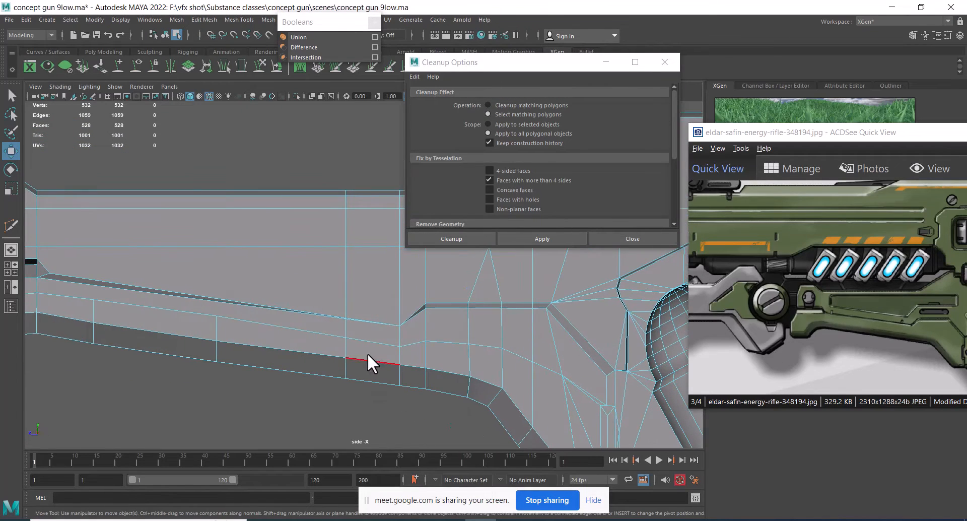
{"action": "left_click", "coordinate": [346, 347]}
{"action": "right_click_drag", "start_coordinate": [352, 297], "coordinate": [323, 281], "text": "shift"}
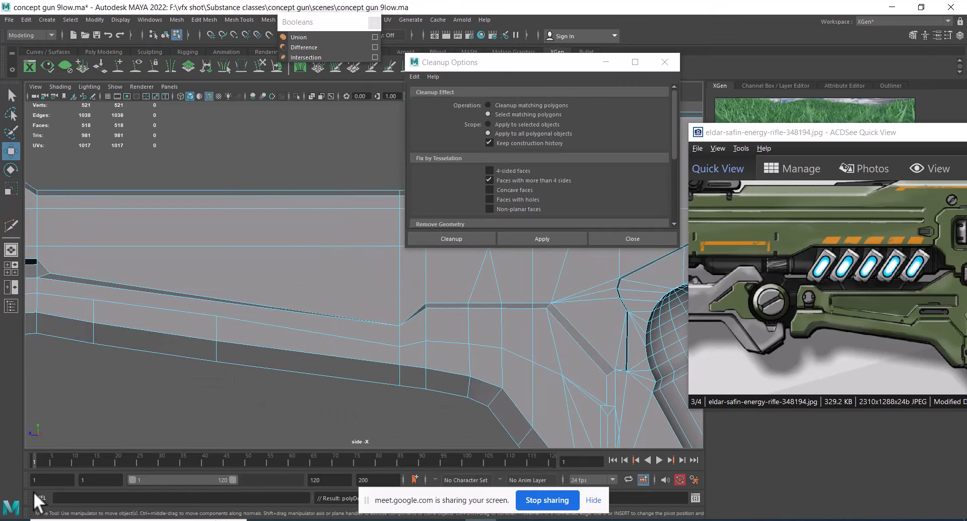
{"action": "key", "text": "ctrl+Delete"}
{"action": "right_click_drag", "start_coordinate": [399, 345], "coordinate": [338, 299], "text": "alt"}
{"action": "middle_click_drag", "start_coordinate": [338, 300], "coordinate": [277, 316], "text": "alt"}
{"action": "right_click_drag", "start_coordinate": [277, 315], "coordinate": [313, 359], "text": "alt"}
{"action": "middle_click_drag", "start_coordinate": [274, 362], "coordinate": [321, 327], "text": "alt"}
{"action": "right_click_drag", "start_coordinate": [321, 327], "coordinate": [326, 361], "text": "alt"}
{"action": "key", "text": "ctrl+z"}
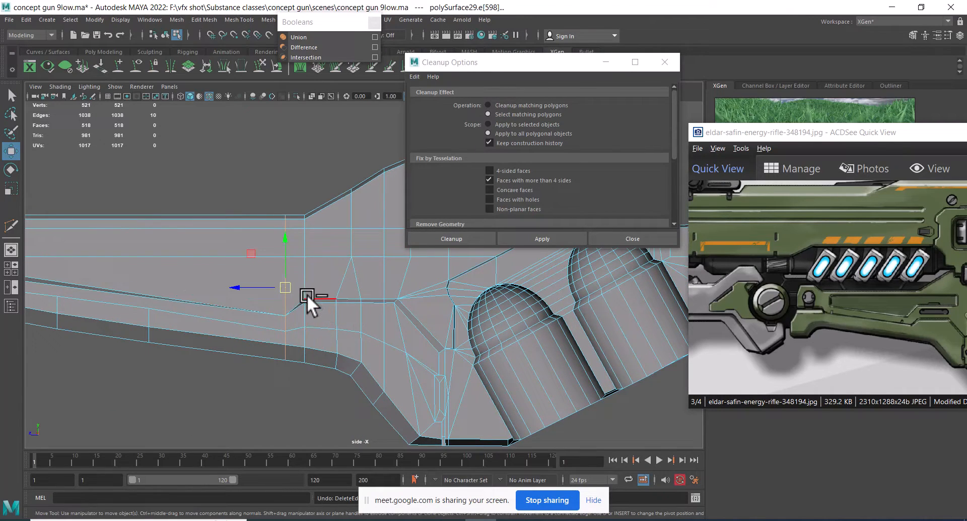
Delete the surplus edges of the loop through the notch corner, keeping those next to the corner, and return to the perspective view.
{"action": "left_click_drag", "start_coordinate": [274, 328], "coordinate": [274, 329], "text": "ctrl"}
{"action": "key", "text": "Delete"}
{"action": "key", "text": "space"}
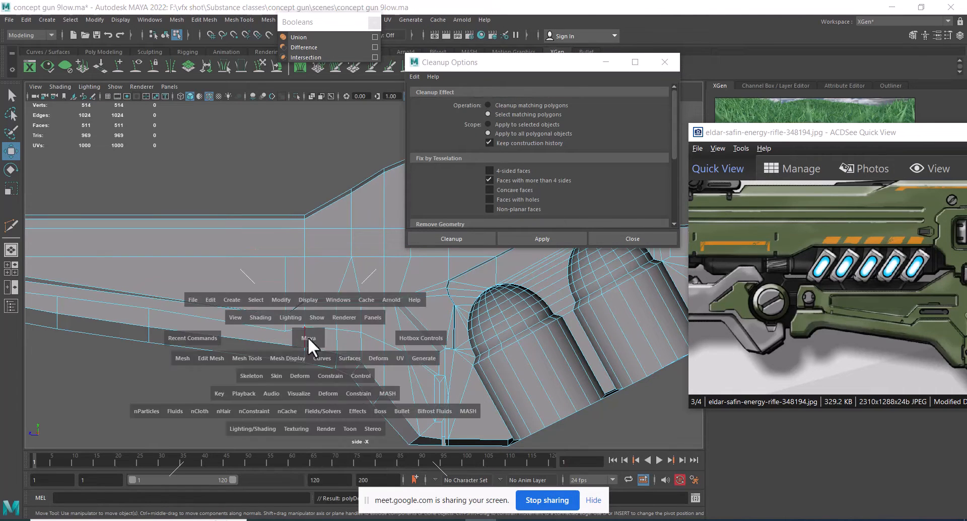
{"action": "left_click_drag", "start_coordinate": [307, 337], "coordinate": [286, 295]}
{"action": "right_click_drag", "start_coordinate": [288, 317], "coordinate": [388, 281], "text": "alt"}
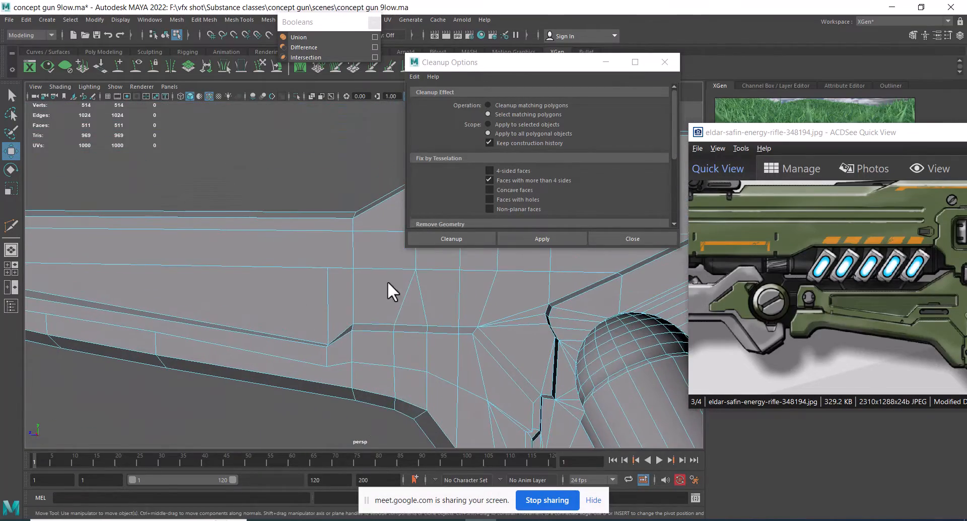
Merge the close vertex pairs on the long edge above the recess corner and at two short vertical edges along the lower band.
{"action": "left_click_drag", "start_coordinate": [204, 258], "coordinate": [356, 307], "text": "alt"}
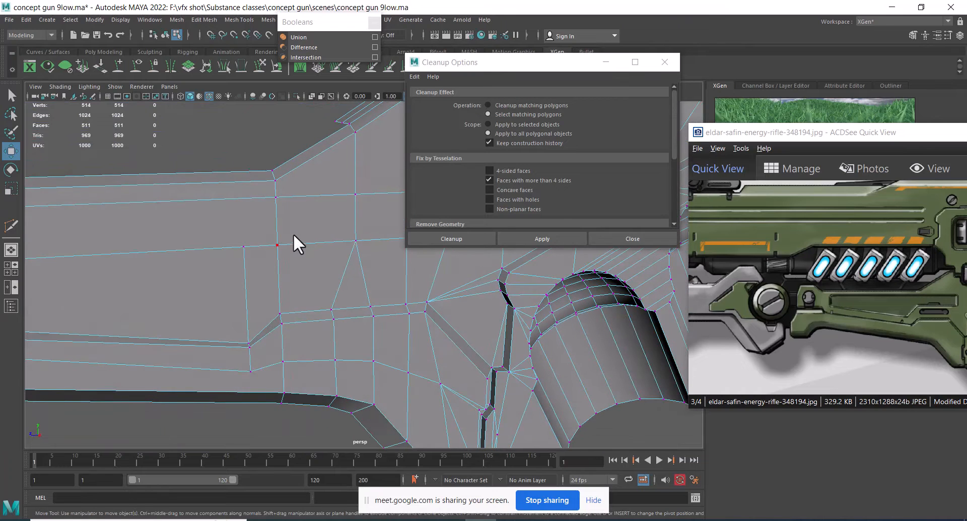
{"action": "left_click_drag", "start_coordinate": [284, 328], "coordinate": [315, 323], "text": "alt"}
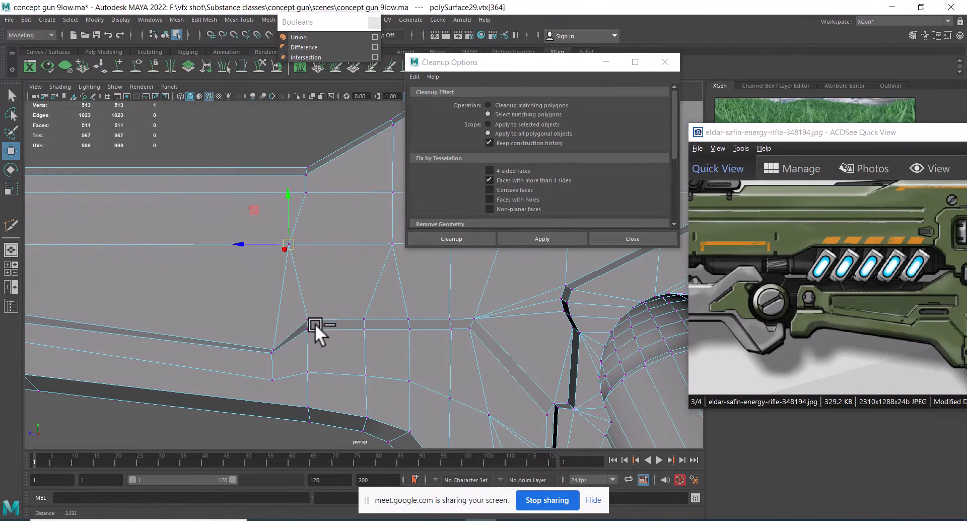
{"action": "left_click", "coordinate": [308, 372], "text": "shift"}
{"action": "right_click_drag", "start_coordinate": [361, 391], "coordinate": [343, 313], "text": "shift"}
{"action": "left_click_drag", "start_coordinate": [335, 307], "coordinate": [370, 322], "text": "alt"}
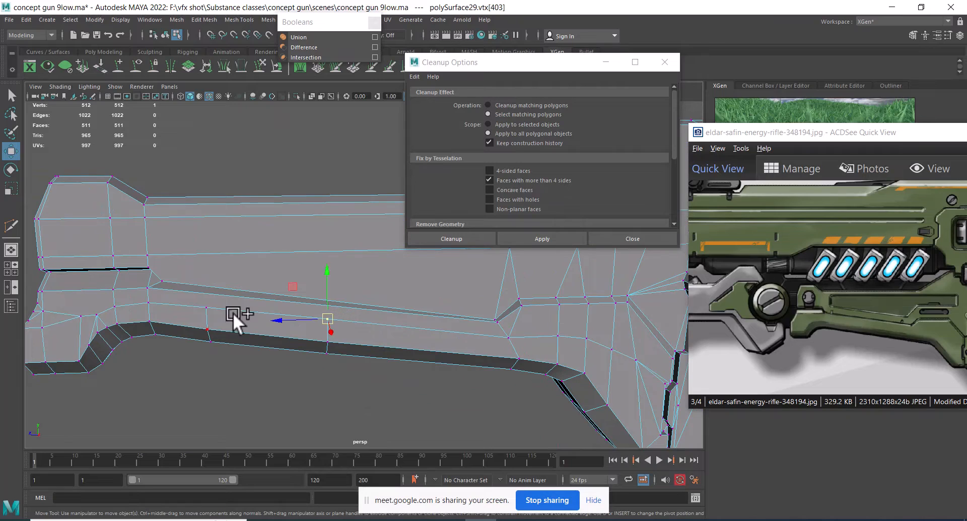
{"action": "left_click", "coordinate": [205, 307], "text": "shift"}
Delete the lengthwise edge loop along the grip's underside together with its vertices, keeping its edges on the rounded cylinder.
{"action": "left_click_drag", "start_coordinate": [342, 300], "coordinate": [304, 326], "text": "alt"}
{"action": "key", "text": "F10"}
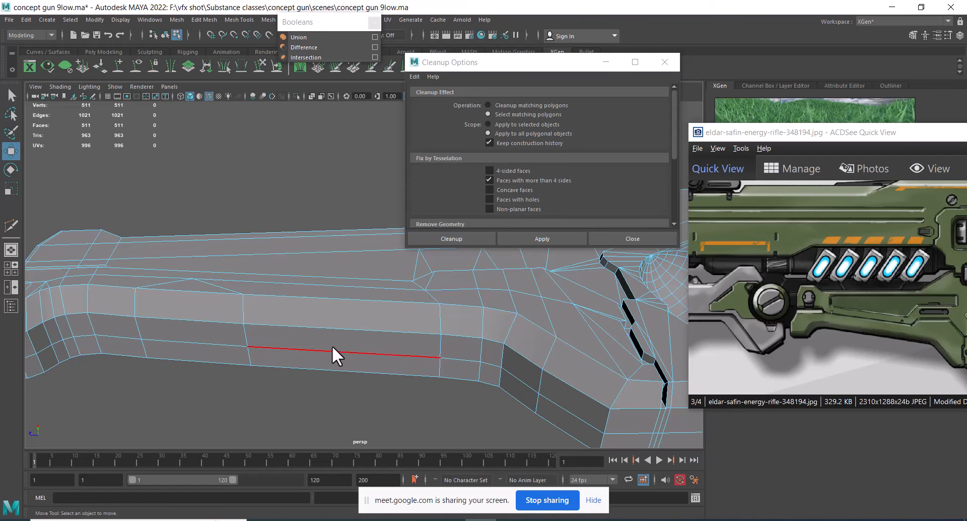
{"action": "double_click", "coordinate": [332, 346]}
{"action": "left_click_drag", "start_coordinate": [350, 351], "coordinate": [164, 242], "text": "alt"}
{"action": "middle_click_drag", "start_coordinate": [163, 241], "coordinate": [112, 238], "text": "alt"}
{"action": "left_click_drag", "start_coordinate": [111, 239], "coordinate": [139, 280], "text": "alt"}
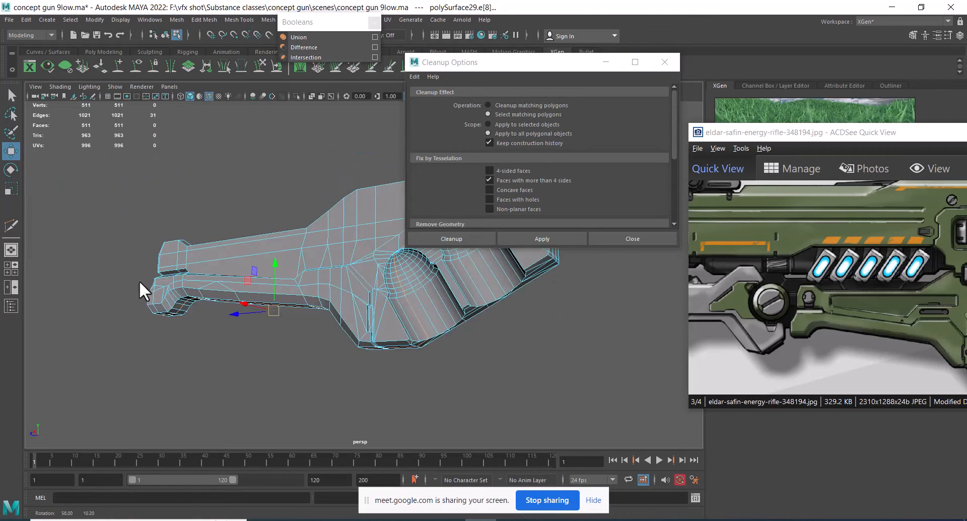
{"action": "middle_click_drag", "start_coordinate": [139, 280], "coordinate": [71, 242], "text": "alt"}
{"action": "right_click_drag", "start_coordinate": [71, 242], "coordinate": [170, 257], "text": "alt"}
{"action": "middle_click_drag", "start_coordinate": [170, 256], "coordinate": [220, 198], "text": "alt"}
{"action": "left_click_drag", "start_coordinate": [219, 198], "coordinate": [240, 285], "text": "alt"}
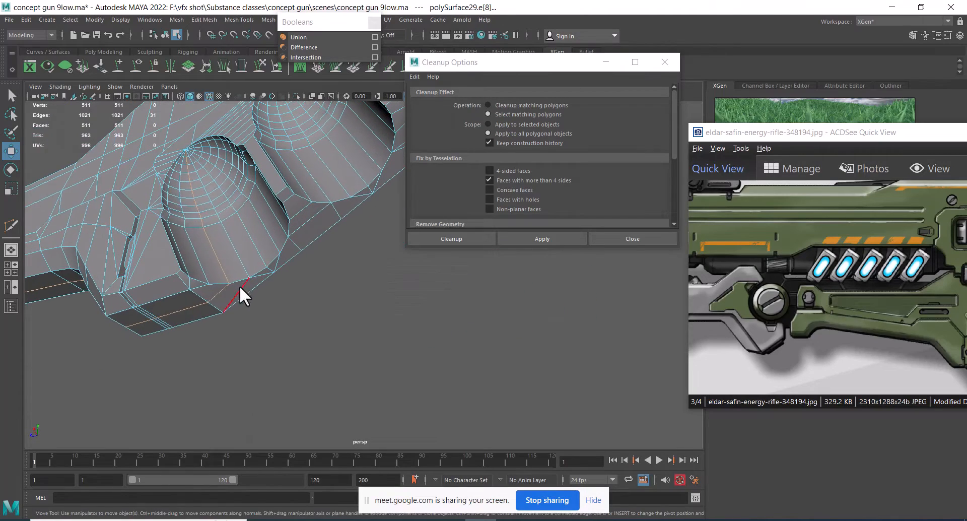
{"action": "key", "text": "Delete"}
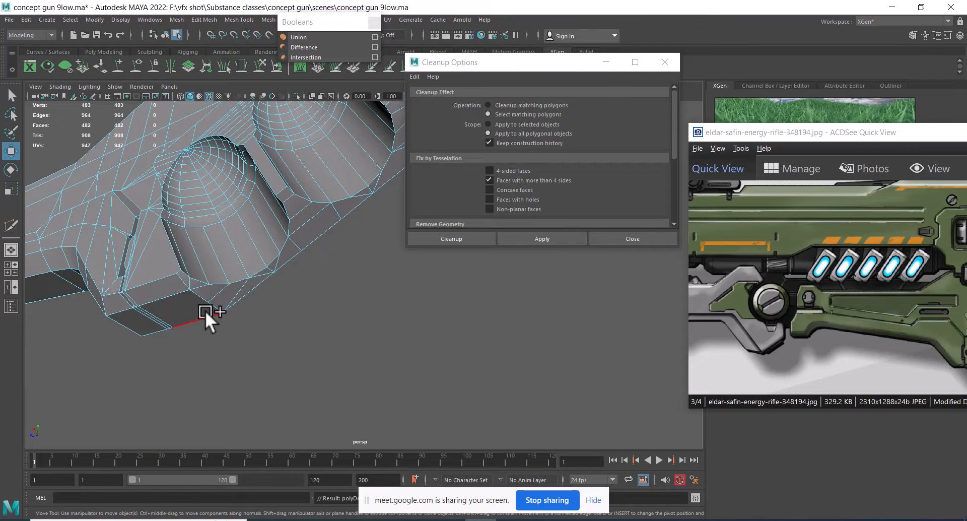
{"action": "key", "text": "ctrl+z"}
{"action": "left_click_drag", "start_coordinate": [207, 295], "coordinate": [251, 283], "text": "alt"}
{"action": "key", "text": "Delete"}
Try to delete the upper part of the vertical edge loop running from the top corner down to the recess's rear end.
{"action": "right_click_drag", "start_coordinate": [251, 283], "coordinate": [316, 282], "text": "alt"}
{"action": "middle_click_drag", "start_coordinate": [316, 282], "coordinate": [294, 348], "text": "alt"}
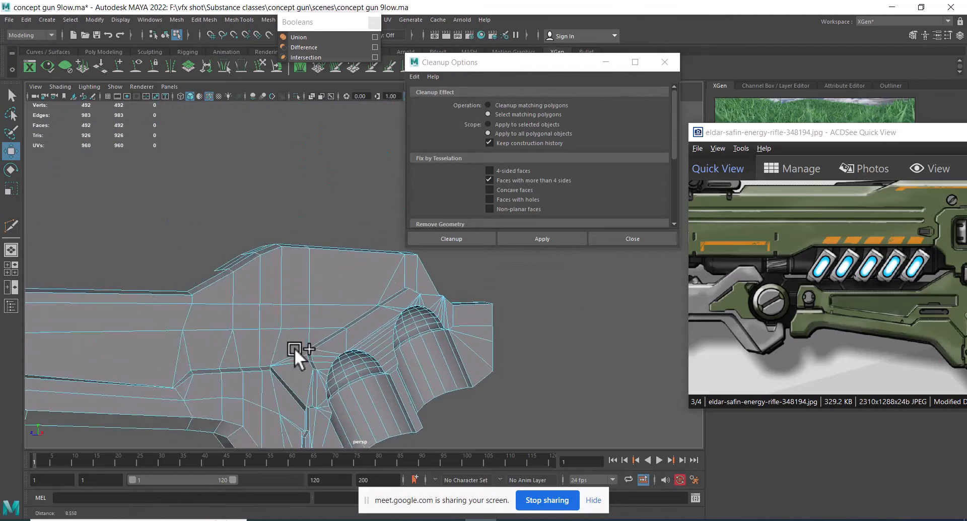
{"action": "left_click_drag", "start_coordinate": [294, 348], "coordinate": [203, 292], "text": "alt"}
{"action": "middle_click_drag", "start_coordinate": [202, 293], "coordinate": [216, 254], "text": "alt"}
{"action": "right_click_drag", "start_coordinate": [216, 255], "coordinate": [235, 262], "text": "alt"}
{"action": "mouse_move", "coordinate": [235, 263]}
{"action": "left_mouse_down", "text": "alt"}
{"action": "mouse_move", "coordinate": [204, 285]}
{"action": "mouse_move", "coordinate": [222, 286]}
{"action": "mouse_move", "coordinate": [209, 287]}
{"action": "mouse_move", "coordinate": [244, 264]}
{"action": "left_mouse_up", "text": "alt"}
{"action": "left_click", "coordinate": [243, 250]}
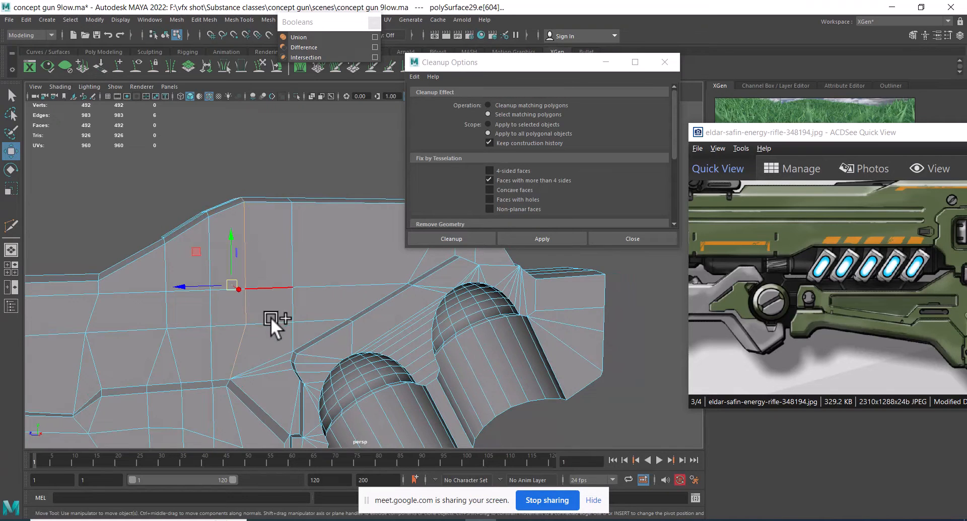
{"action": "left_click_drag", "start_coordinate": [274, 324], "coordinate": [253, 319], "text": "alt"}
{"action": "left_click_drag", "start_coordinate": [177, 379], "coordinate": [251, 321], "text": "ctrl"}
{"action": "right_click_drag", "start_coordinate": [294, 287], "coordinate": [119, 359], "text": "shift"}
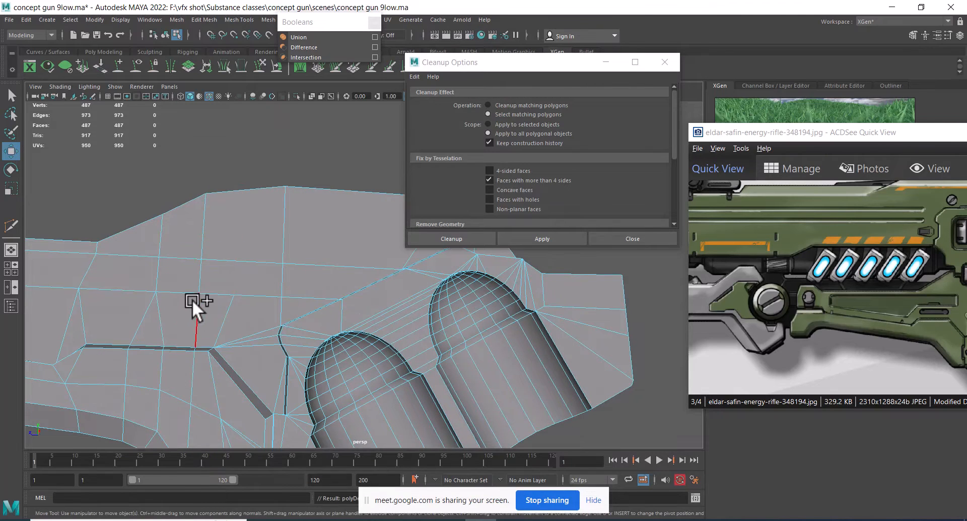
{"action": "left_click_drag", "start_coordinate": [192, 299], "coordinate": [276, 297], "text": "alt"}
{"action": "key", "text": "ctrl+z"}
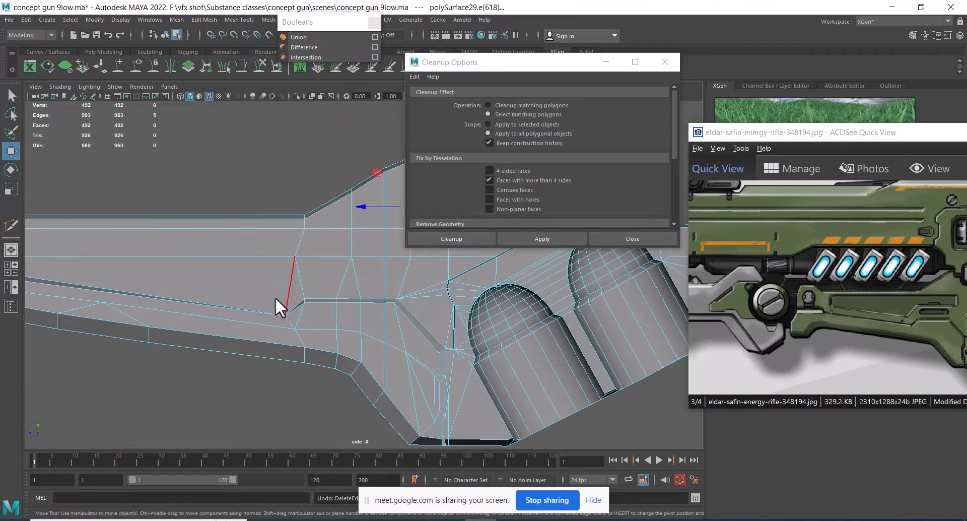
Delete the vertical edge loop crossing the upper slope just before the recess's rear end, keeping its edges around the lower sloped underside.
{"action": "middle_click_drag", "start_coordinate": [117, 363], "coordinate": [199, 325], "text": "alt"}
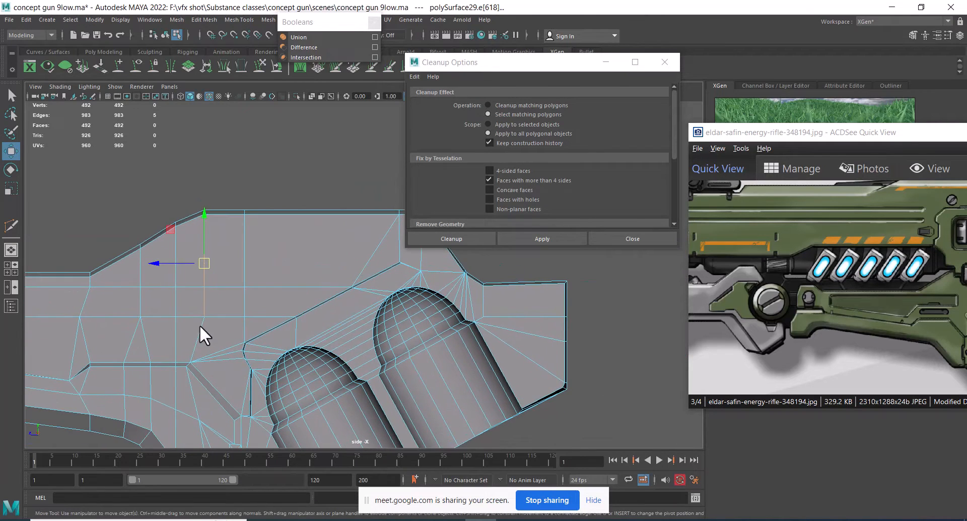
{"action": "double_click", "coordinate": [183, 298]}
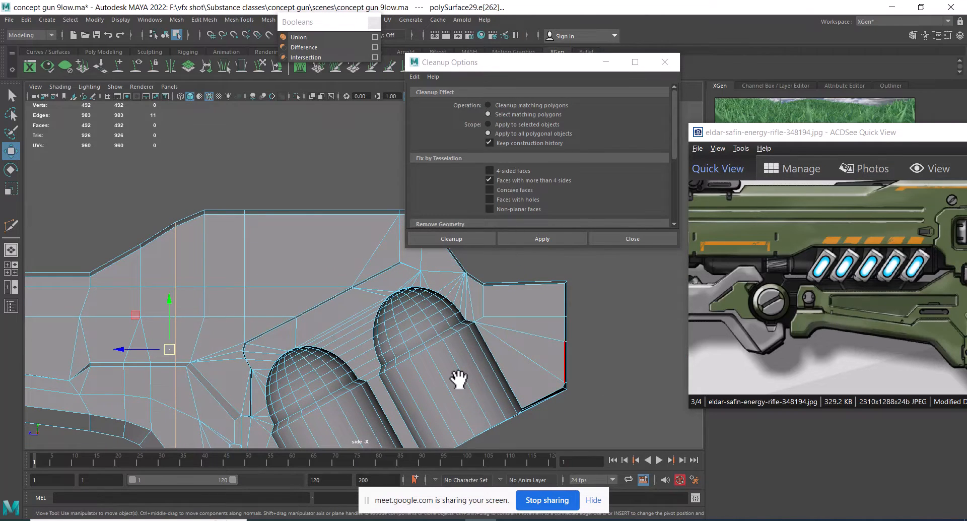
{"action": "middle_click_drag", "start_coordinate": [265, 360], "coordinate": [296, 211], "text": "alt"}
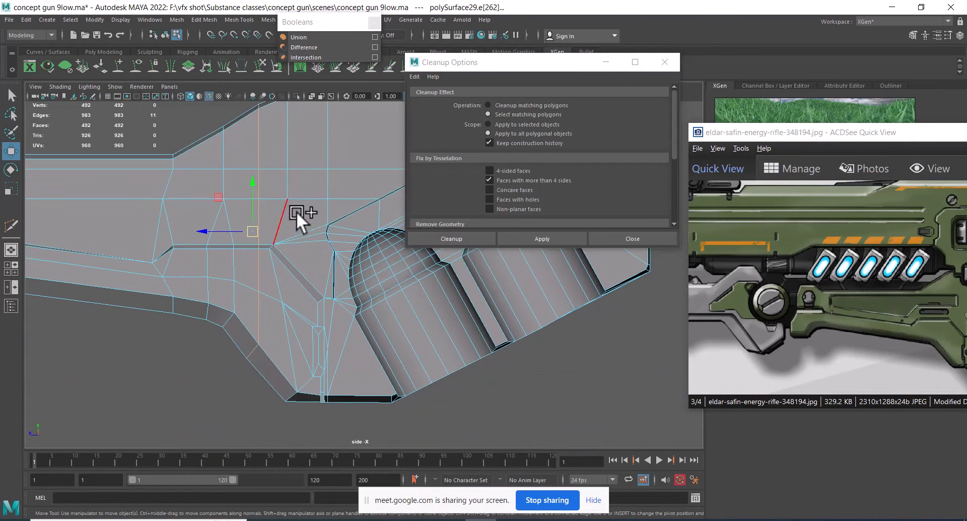
{"action": "key", "text": "ctrl+Delete"}
{"action": "key", "text": "ctrl+z"}
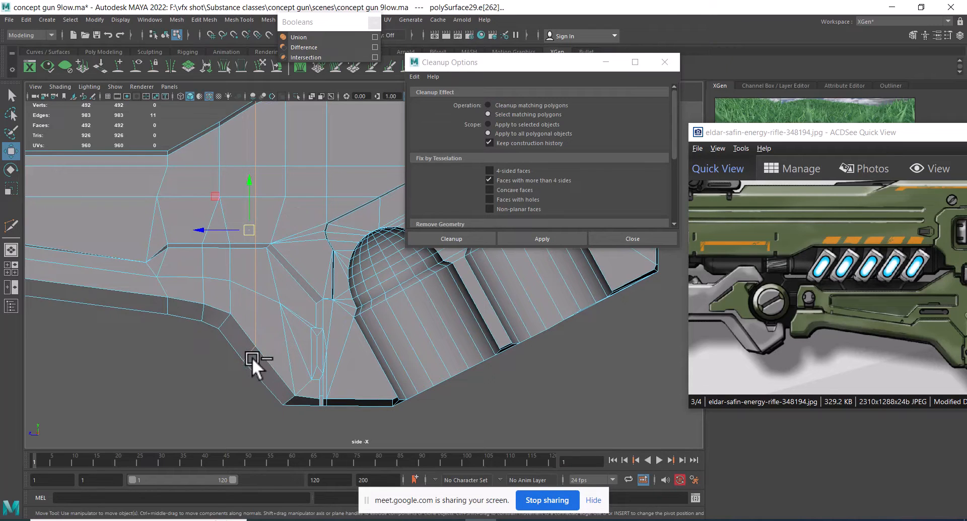
{"action": "left_click_drag", "start_coordinate": [261, 336], "coordinate": [248, 356], "text": "ctrl"}
{"action": "middle_click_drag", "start_coordinate": [270, 269], "coordinate": [268, 339], "text": "alt"}
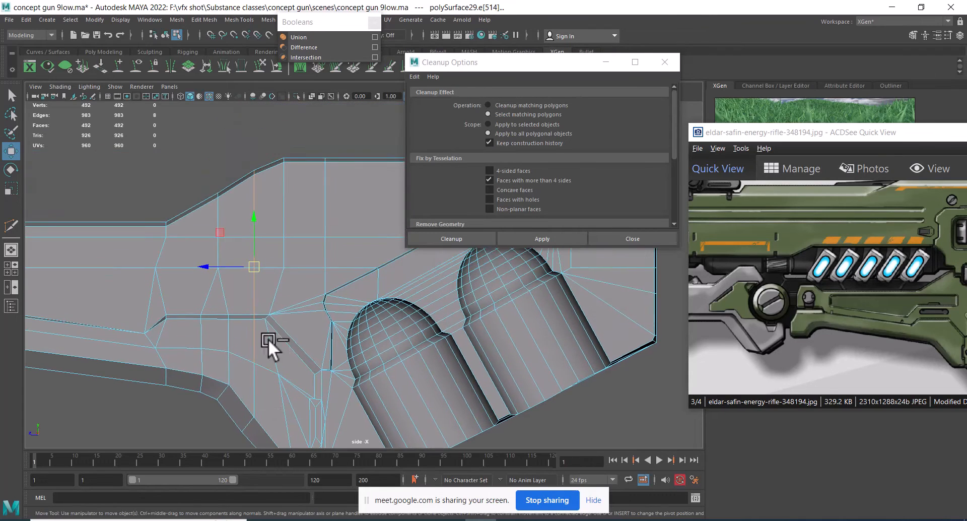
{"action": "key", "text": "ctrl+Delete"}
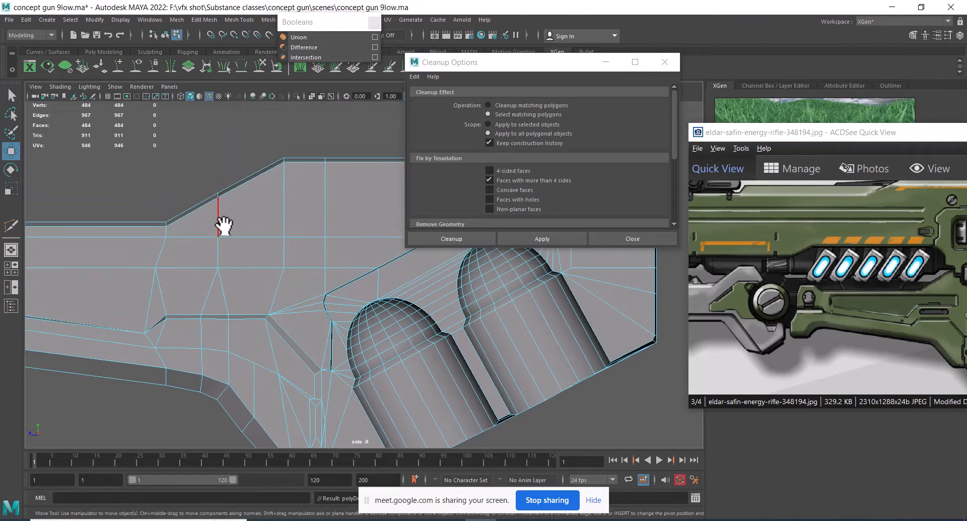
Return to the perspective view and merge the two ends of the middle vertical edge on the front block into one vertex.
{"action": "middle_click_drag", "start_coordinate": [323, 371], "coordinate": [272, 341], "text": "alt"}
{"action": "key", "text": "space"}
{"action": "left_click_drag", "start_coordinate": [256, 328], "coordinate": [229, 214]}
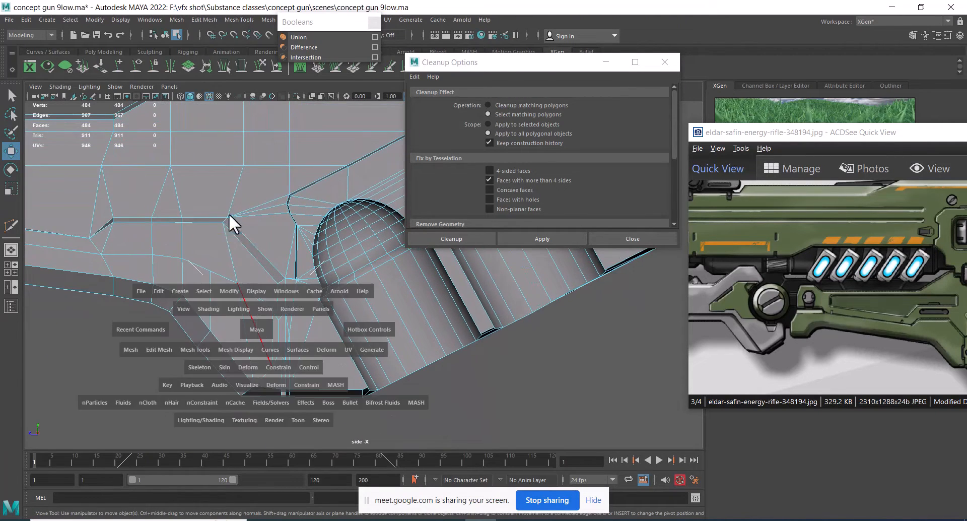
{"action": "left_click_drag", "start_coordinate": [262, 305], "coordinate": [148, 325], "text": "alt"}
{"action": "left_click", "coordinate": [268, 309]}
{"action": "left_click", "coordinate": [189, 305]}
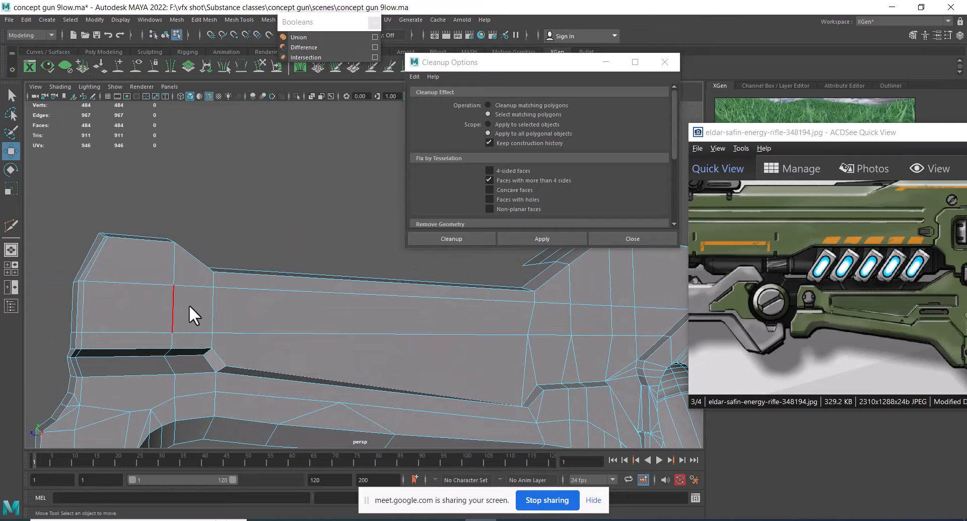
{"action": "left_click", "coordinate": [177, 306]}
{"action": "right_click_drag", "start_coordinate": [231, 309], "coordinate": [208, 154], "text": "shift"}
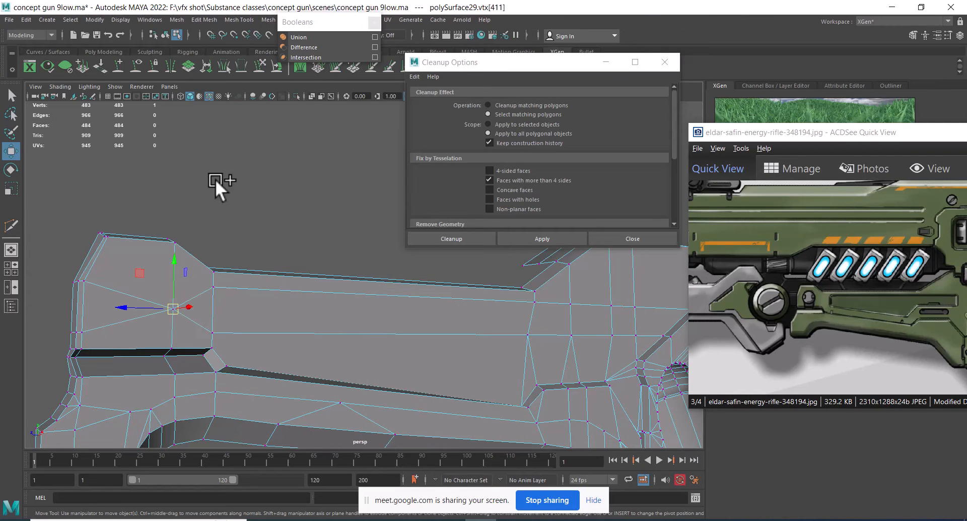
Merge the ends of the short vertical edge between the lengthwise edges near the cylinders and close the Cleanup options.
{"action": "left_click_drag", "start_coordinate": [220, 295], "coordinate": [341, 298], "text": "alt"}
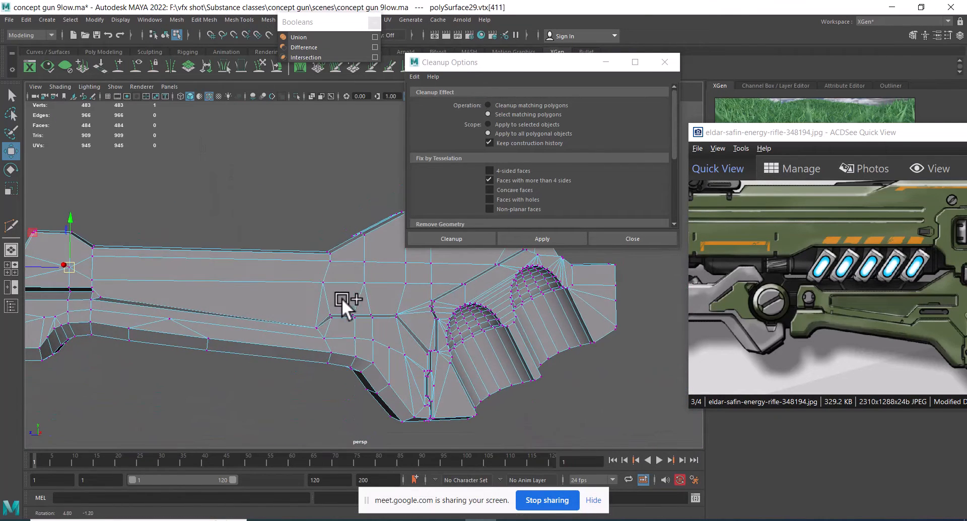
{"action": "left_click", "coordinate": [370, 274]}
{"action": "left_click_drag", "start_coordinate": [405, 279], "coordinate": [390, 330], "text": "alt"}
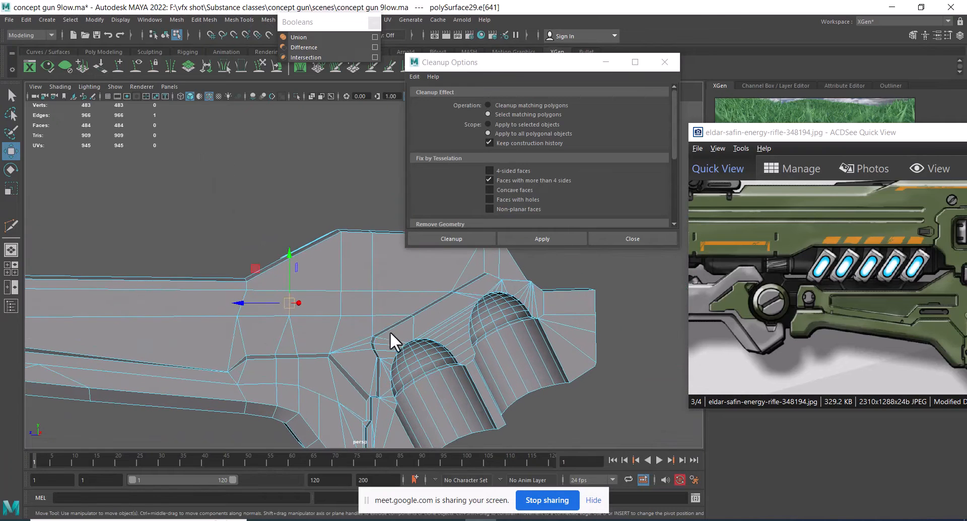
{"action": "right_click_drag", "start_coordinate": [319, 232], "coordinate": [313, 176], "text": "shift"}
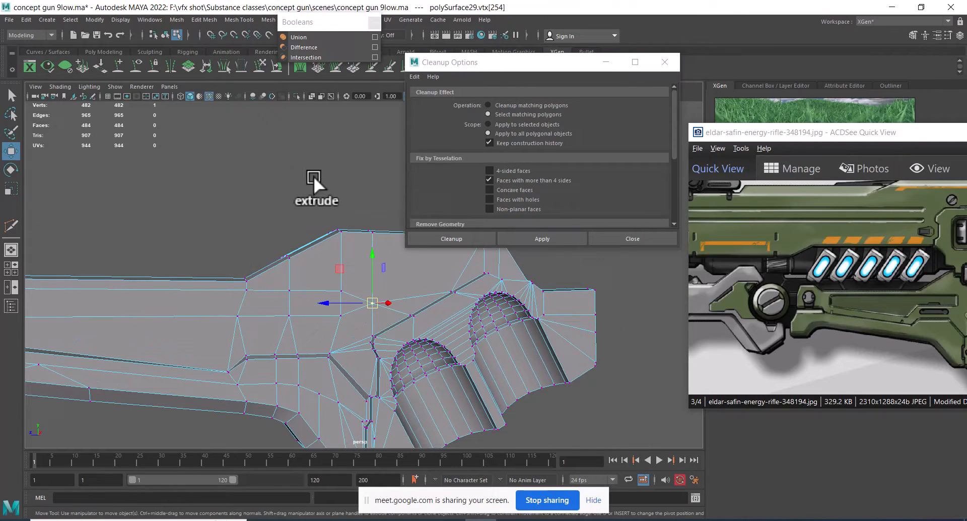
{"action": "left_click", "coordinate": [629, 238]}
Collapse the remaining vertical edges between the two parallel lengthwise edges on the flat side into single vertices.
{"action": "left_click_drag", "start_coordinate": [397, 333], "coordinate": [454, 256], "text": "alt"}
{"action": "left_click", "coordinate": [433, 262]}
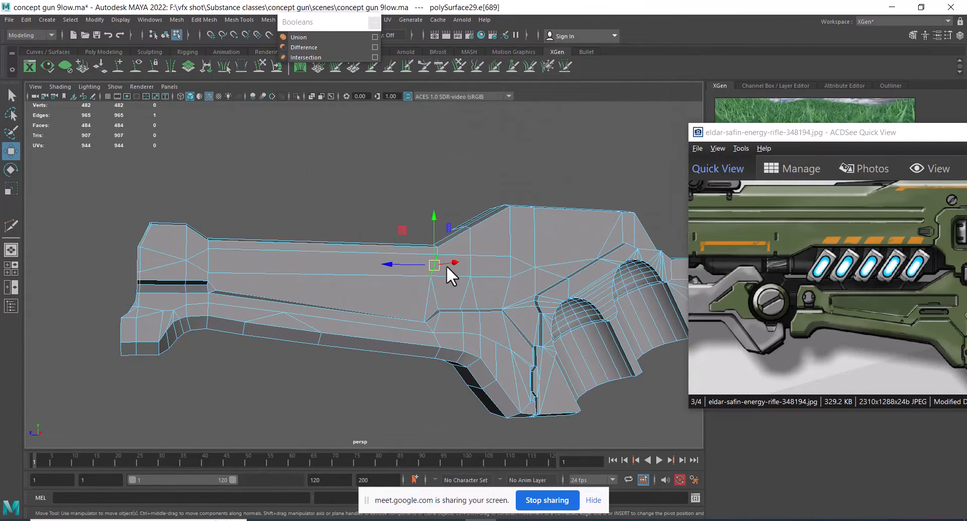
{"action": "right_click_drag", "start_coordinate": [446, 265], "coordinate": [322, 292], "text": "shift"}
Try to delete the edges meeting at the inner corner of the front foot's underside together with their vertex.
{"action": "left_click_drag", "start_coordinate": [358, 254], "coordinate": [369, 229], "text": "alt"}
{"action": "scroll", "coordinate": [352, 265], "scroll_direction": "up", "scroll_amount": 5}
{"action": "left_click_drag", "start_coordinate": [351, 265], "coordinate": [449, 273], "text": "alt"}
{"action": "left_click", "coordinate": [381, 276]}
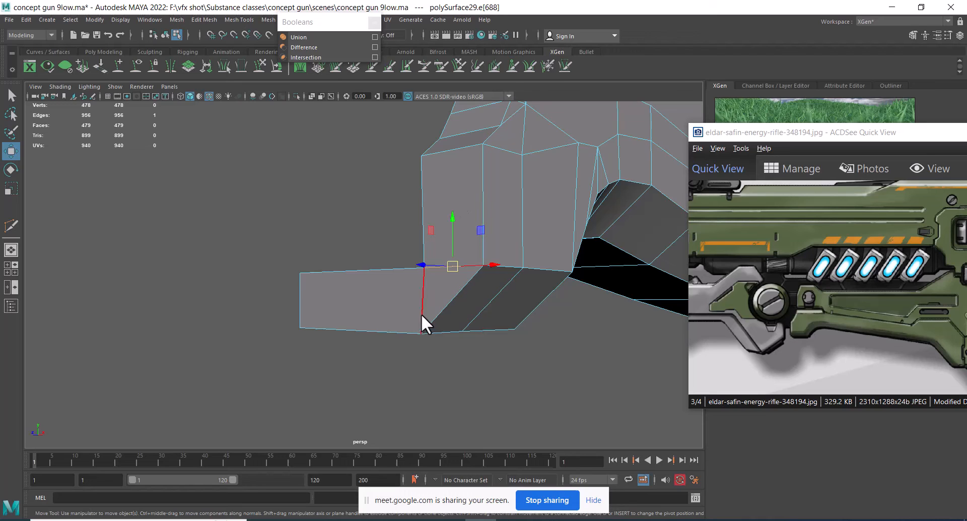
{"action": "key", "text": "Delete"}
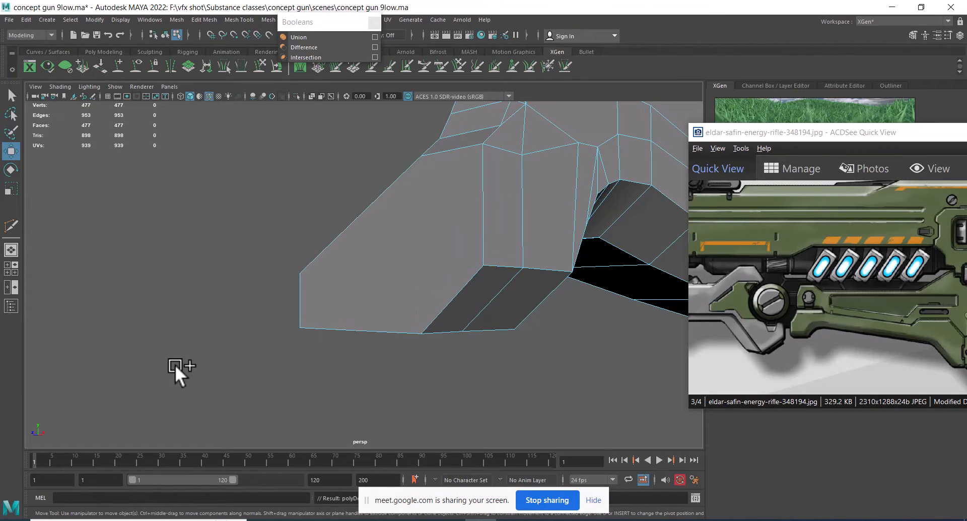
{"action": "key", "text": "ctrl+z"}
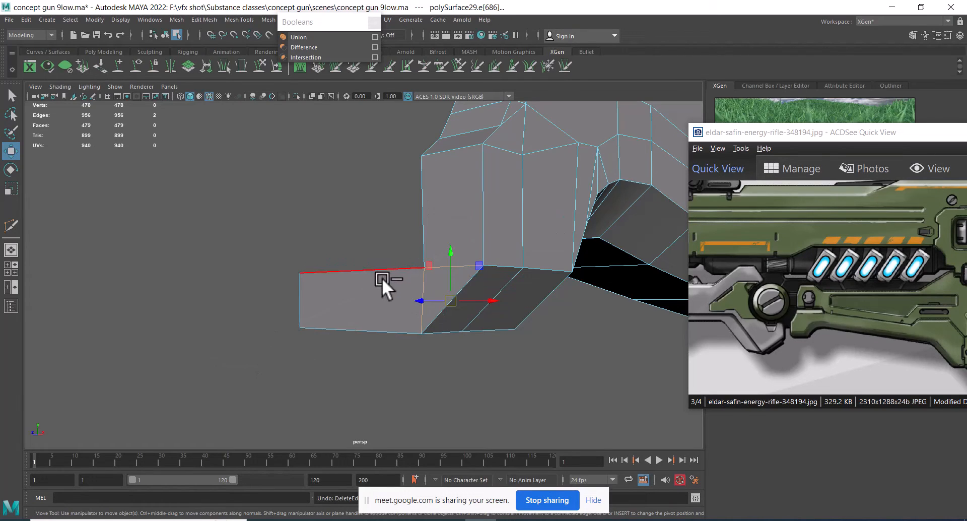
Delete two edges at the inner corner of the front foot's underside and redraw them with the Multi-Cut tool.
{"action": "key", "text": "Delete"}
{"action": "left_click_drag", "start_coordinate": [436, 216], "coordinate": [484, 216], "text": "alt"}
{"action": "key", "text": "F8"}
{"action": "right_click_drag", "start_coordinate": [496, 191], "coordinate": [437, 192], "text": "shift"}
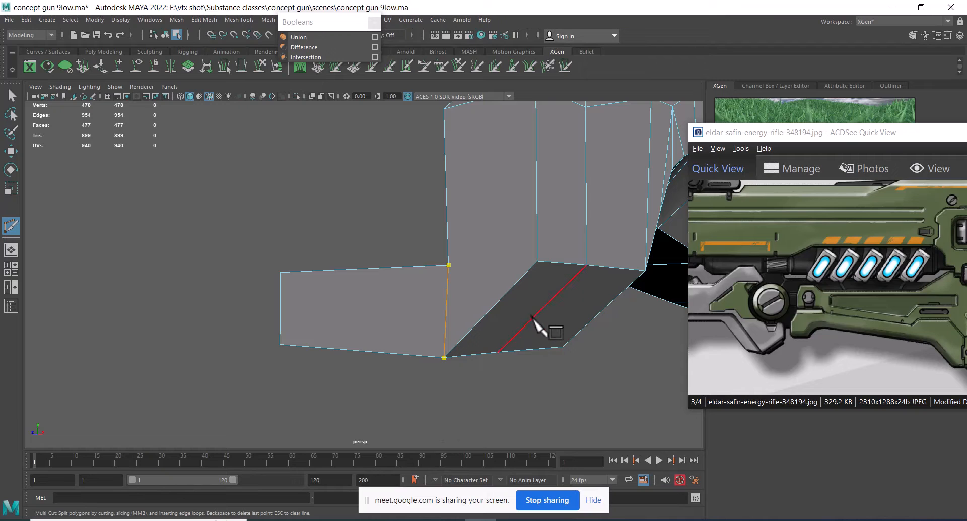
{"action": "key", "text": "Return"}
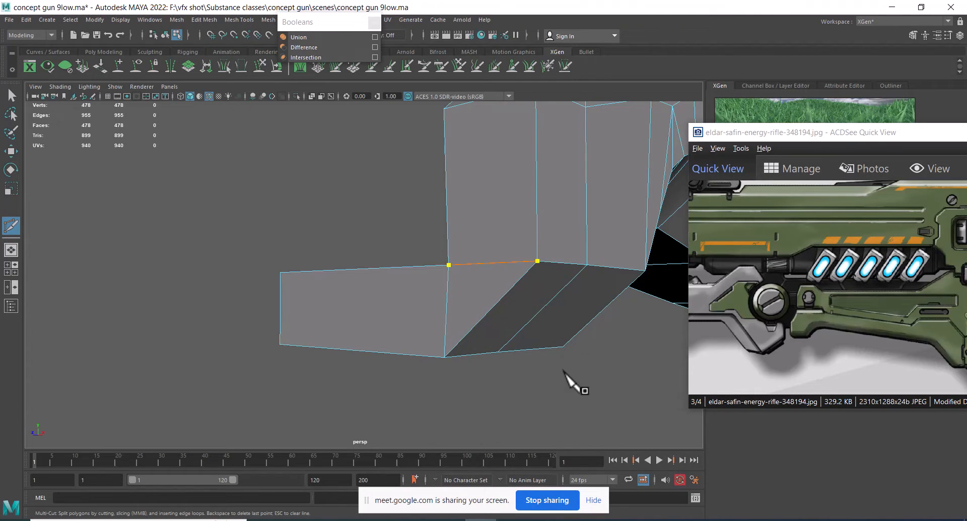
{"action": "left_click_drag", "start_coordinate": [564, 373], "coordinate": [464, 319], "text": "alt"}
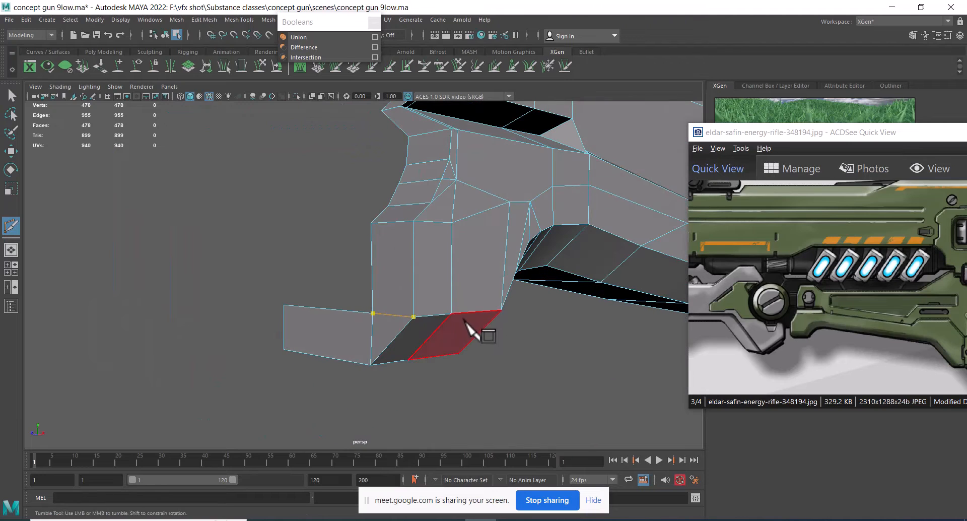
{"action": "key", "text": "Return"}
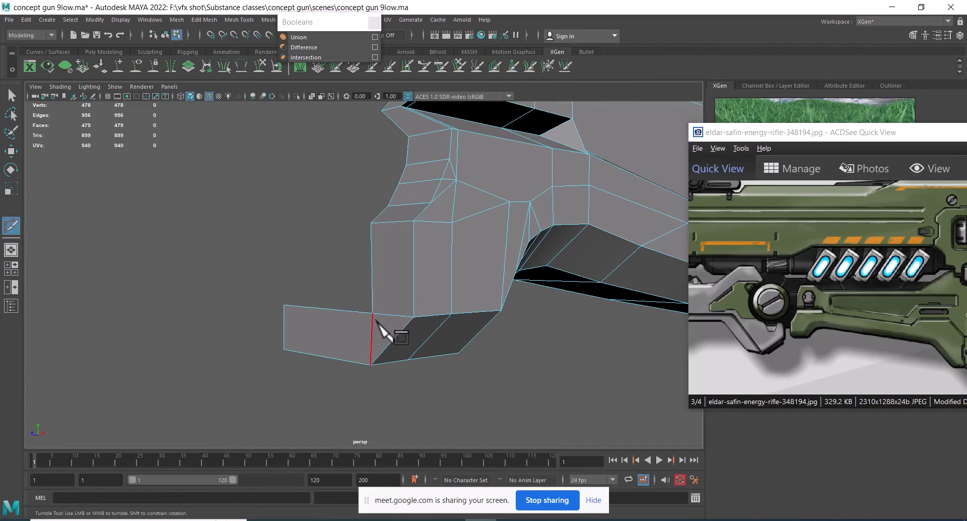
Delete the vertical edge loop running down the side of the front foot and across its underside.
{"action": "left_click_drag", "start_coordinate": [383, 330], "coordinate": [384, 406], "text": "alt"}
{"action": "right_click_drag", "start_coordinate": [384, 406], "coordinate": [396, 353], "text": "alt"}
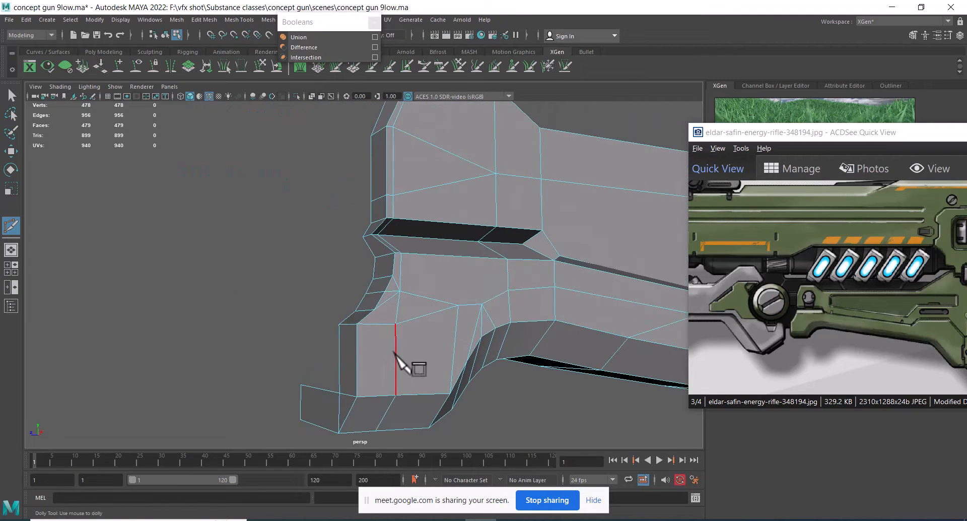
{"action": "left_click_drag", "start_coordinate": [395, 352], "coordinate": [413, 292], "text": "alt"}
{"action": "key", "text": "w"}
{"action": "double_click", "coordinate": [285, 276]}
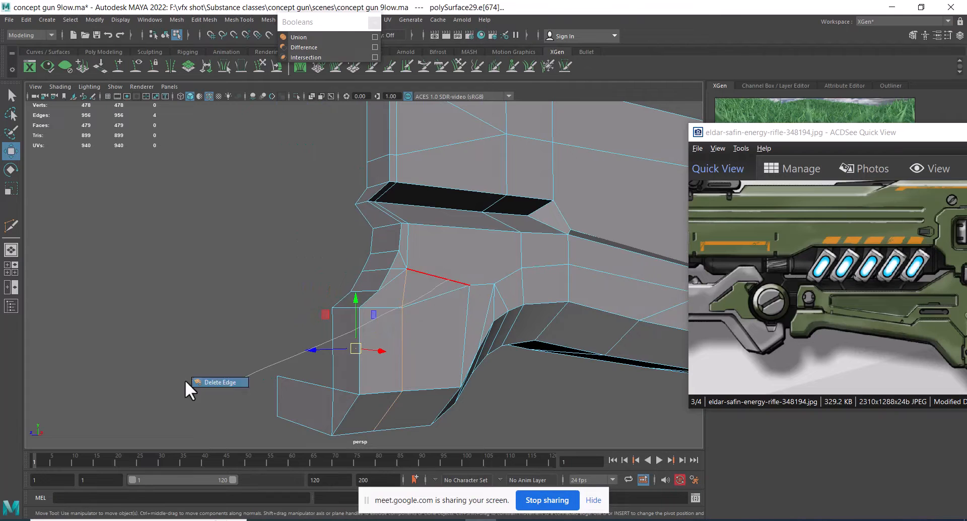
{"action": "right_click_drag", "start_coordinate": [186, 379], "coordinate": [185, 380], "text": "ctrl"}
Delete the vertical edge loop close to the front block's leading edge, from the upper block across the slot to the foot.
{"action": "left_click_drag", "start_coordinate": [500, 319], "coordinate": [347, 322], "text": "alt"}
{"action": "double_click", "coordinate": [346, 253]}
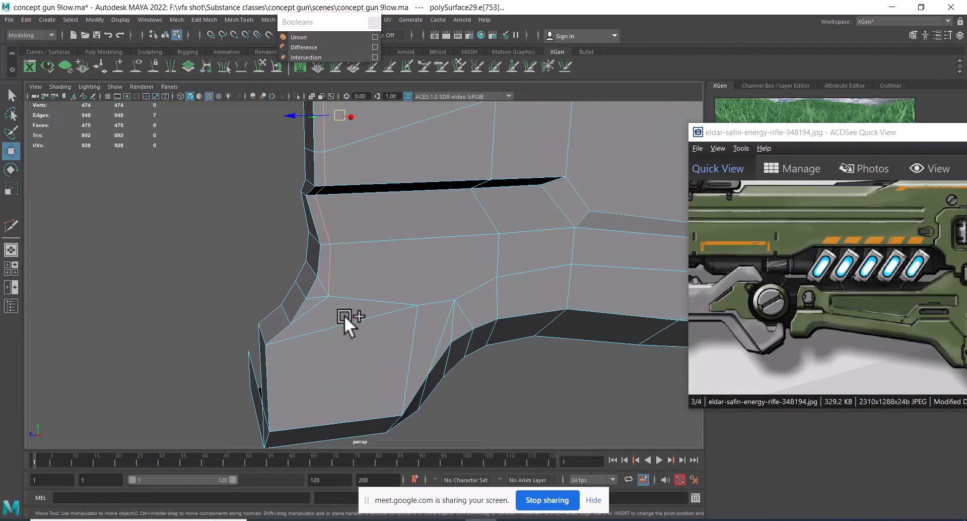
{"action": "left_click_drag", "start_coordinate": [337, 291], "coordinate": [420, 210], "text": "alt"}
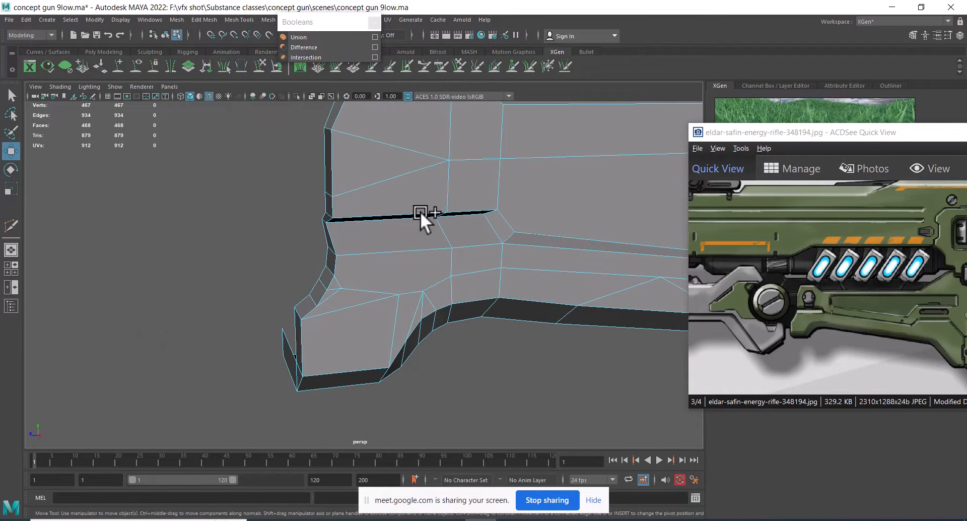
Redo the last edge deletion on the front block and bring the rest of the gun back into view.
{"action": "key", "text": "ctrl+z"}
{"action": "key", "text": "ctrl+Delete"}
{"action": "left_click_drag", "start_coordinate": [272, 292], "coordinate": [412, 274], "text": "alt"}
{"action": "left_click_drag", "start_coordinate": [388, 143], "coordinate": [405, 258], "text": "alt"}
{"action": "left_click_drag", "start_coordinate": [399, 274], "coordinate": [345, 277], "text": "alt"}
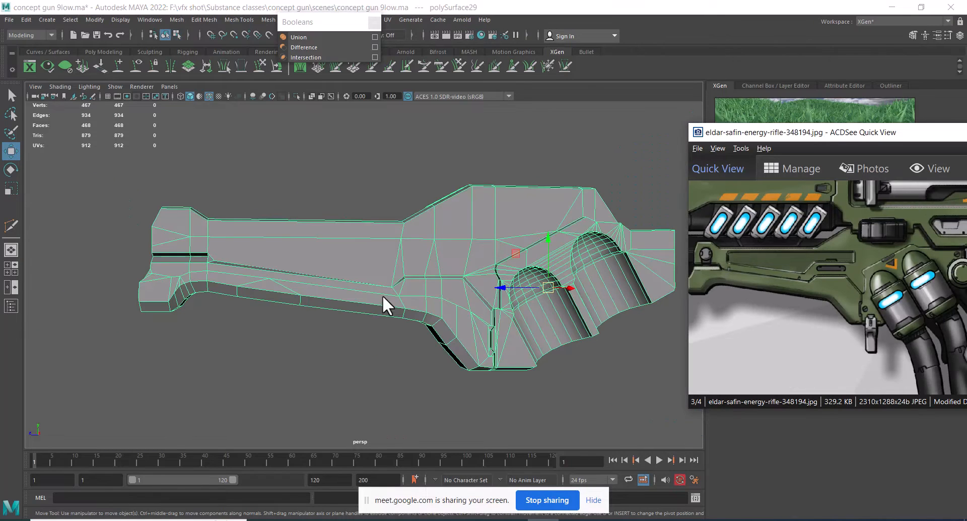
{"action": "left_click_drag", "start_coordinate": [383, 295], "coordinate": [451, 328], "text": "alt"}
{"action": "key", "text": "ctrl+1"}
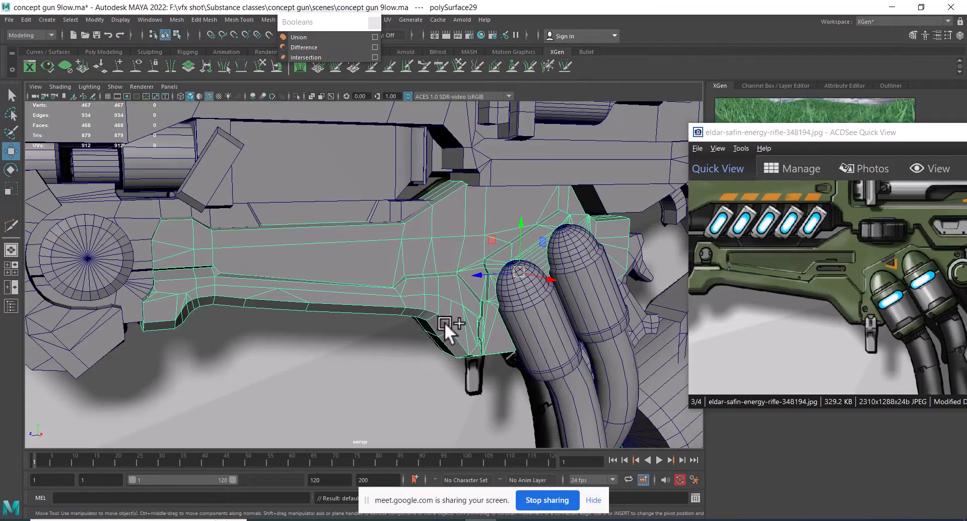
Compare the gun's lower body with the reference image as wireframe in the side view, and clear the selection.
{"action": "right_click_drag", "start_coordinate": [444, 322], "coordinate": [376, 276], "text": "alt"}
{"action": "left_click_drag", "start_coordinate": [377, 276], "coordinate": [421, 300], "text": "alt"}
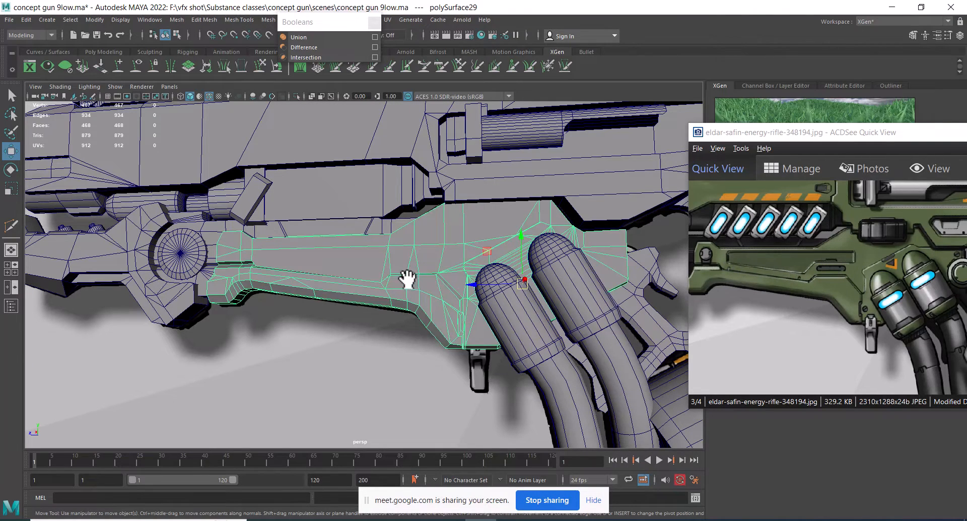
{"action": "left_click_drag", "start_coordinate": [408, 280], "coordinate": [463, 276], "text": "alt"}
{"action": "key", "text": "space"}
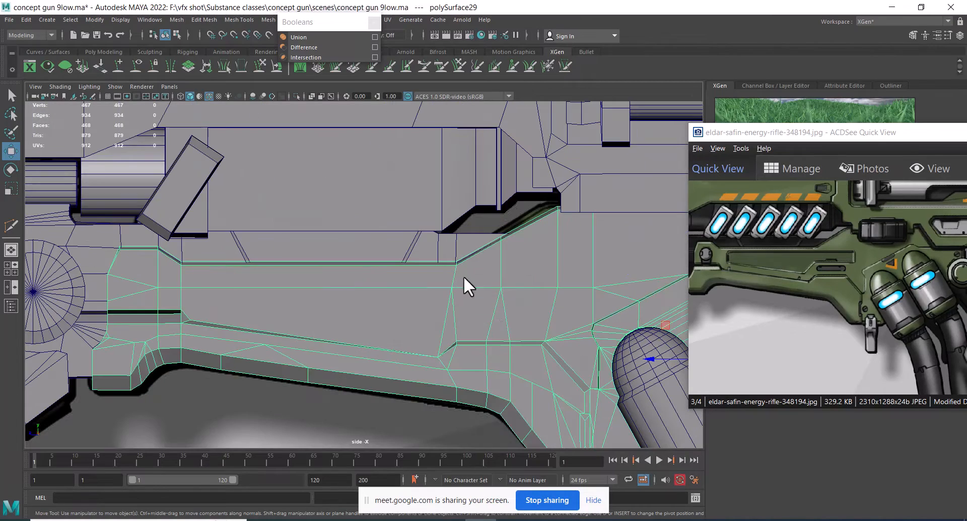
{"action": "key", "text": "4"}
{"action": "scroll", "coordinate": [468, 327], "scroll_direction": "up", "scroll_amount": 1}
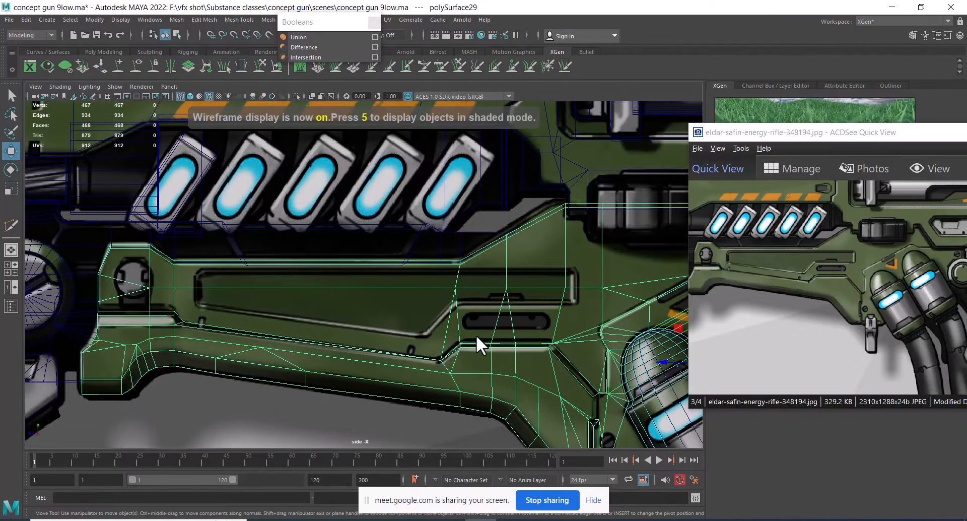
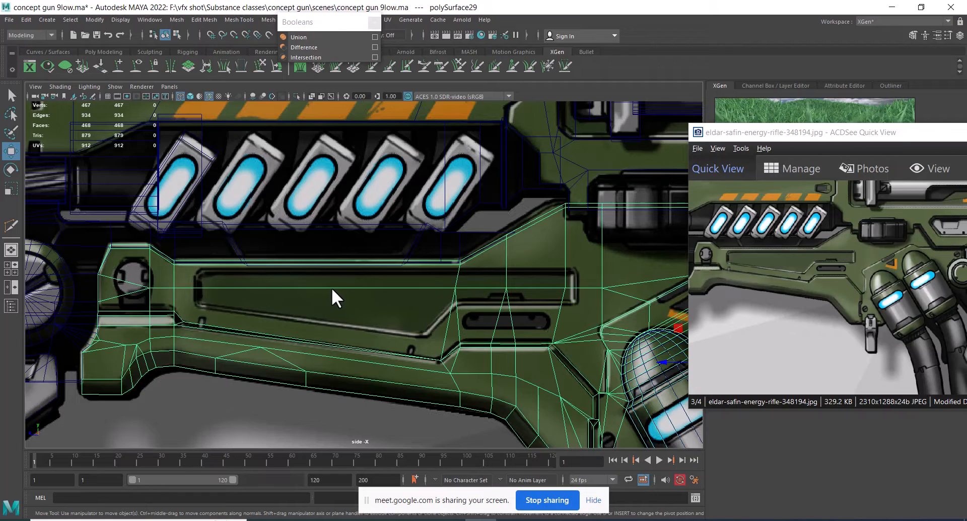
{"action": "scroll", "coordinate": [329, 302], "scroll_direction": "down", "scroll_amount": 5}
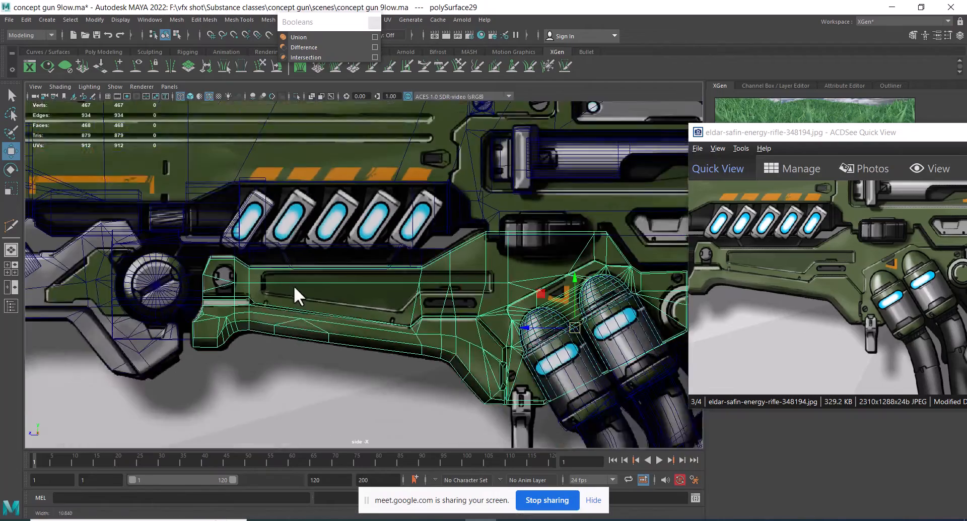
{"action": "left_click", "coordinate": [312, 380]}
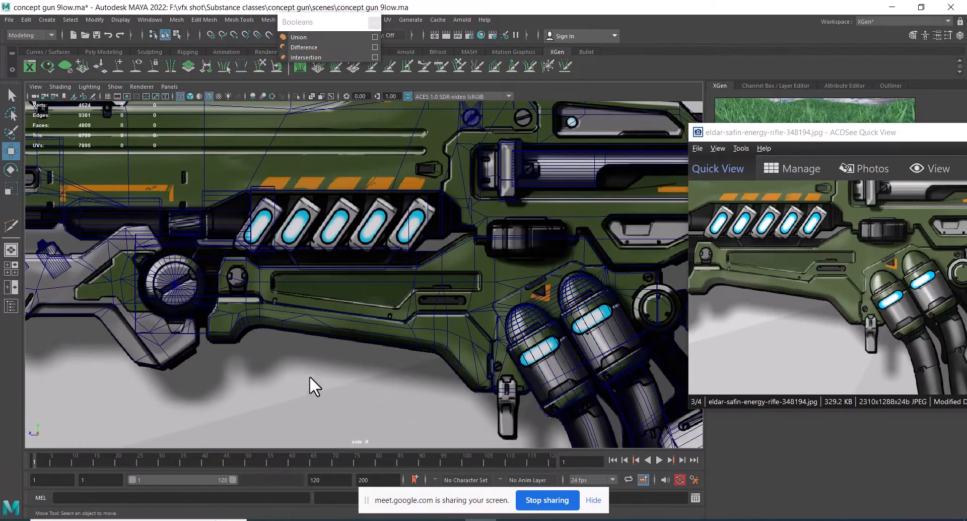
Trace the outline of the long inset panel on the lower body as a seven-point polygon with the Create Polygon tool.
{"action": "scroll", "coordinate": [309, 376], "scroll_direction": "up", "scroll_amount": 4}
{"action": "right_click_drag", "start_coordinate": [295, 326], "coordinate": [272, 300], "text": "shift"}
{"action": "scroll", "coordinate": [207, 294], "scroll_direction": "up", "scroll_amount": 4}
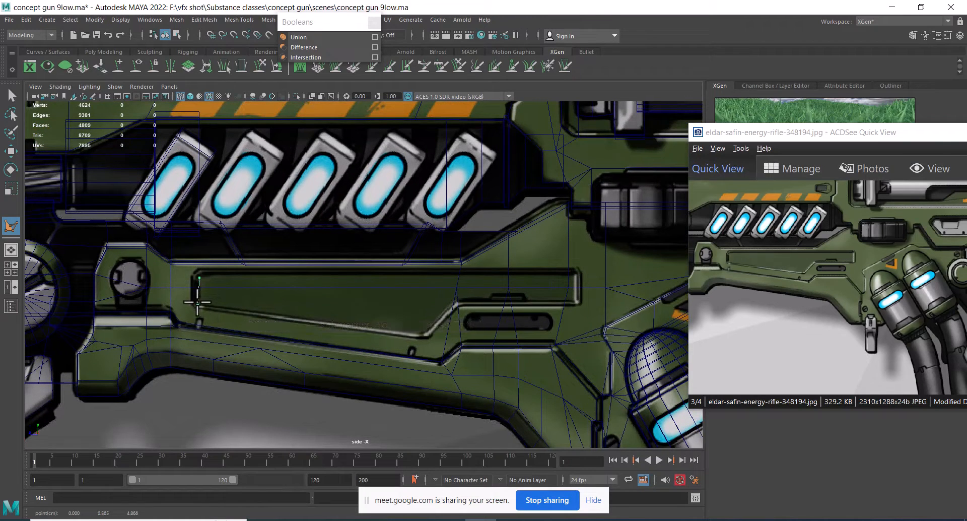
{"action": "left_click", "coordinate": [422, 333]}
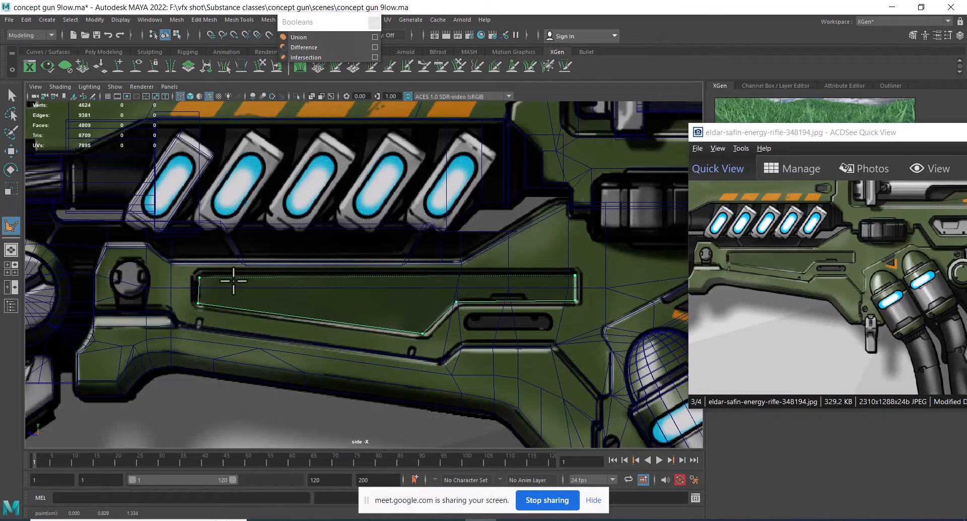
{"action": "scroll", "coordinate": [211, 274], "scroll_direction": "up", "scroll_amount": 5}
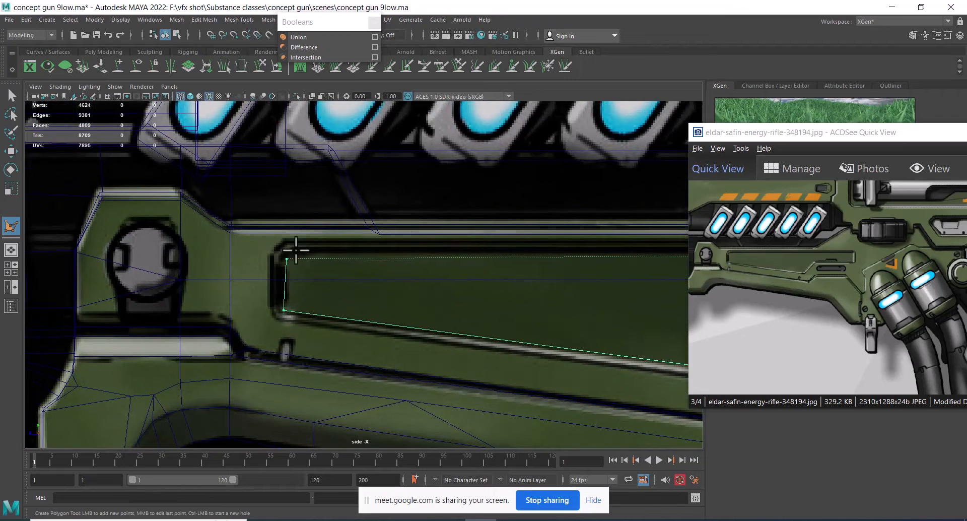
{"action": "left_click", "coordinate": [294, 248]}
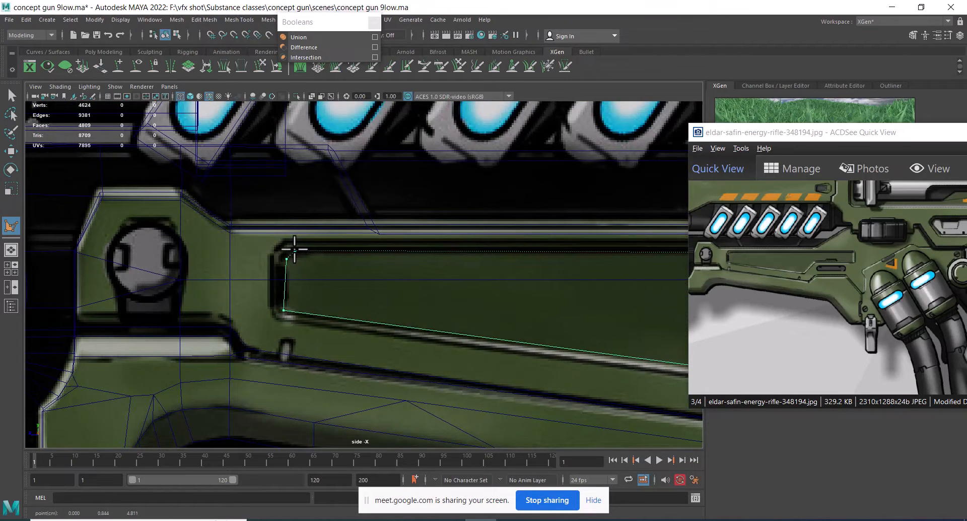
{"action": "key", "text": "Return"}
{"action": "key", "text": "w"}
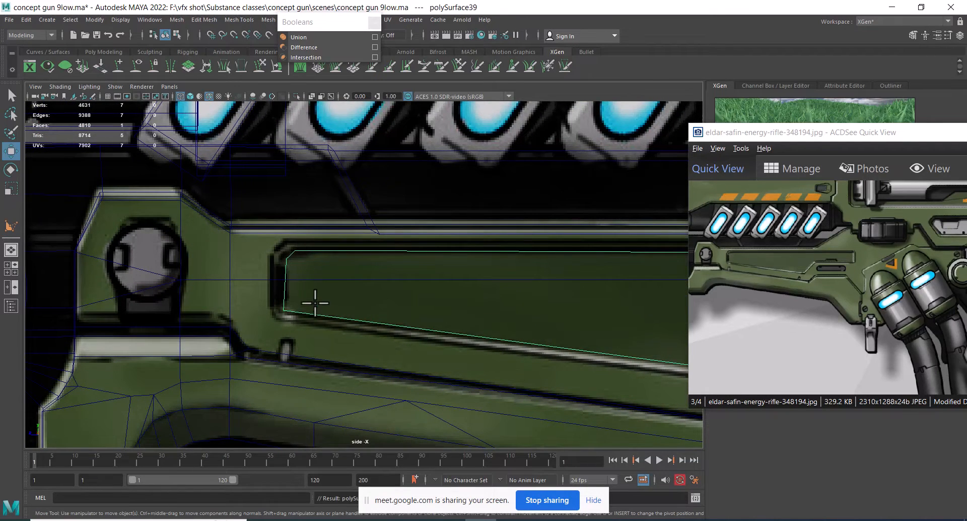
{"action": "right_click_drag", "start_coordinate": [326, 263], "coordinate": [275, 267], "text": "shift"}
{"action": "scroll", "coordinate": [295, 325], "scroll_direction": "up", "scroll_amount": 1}
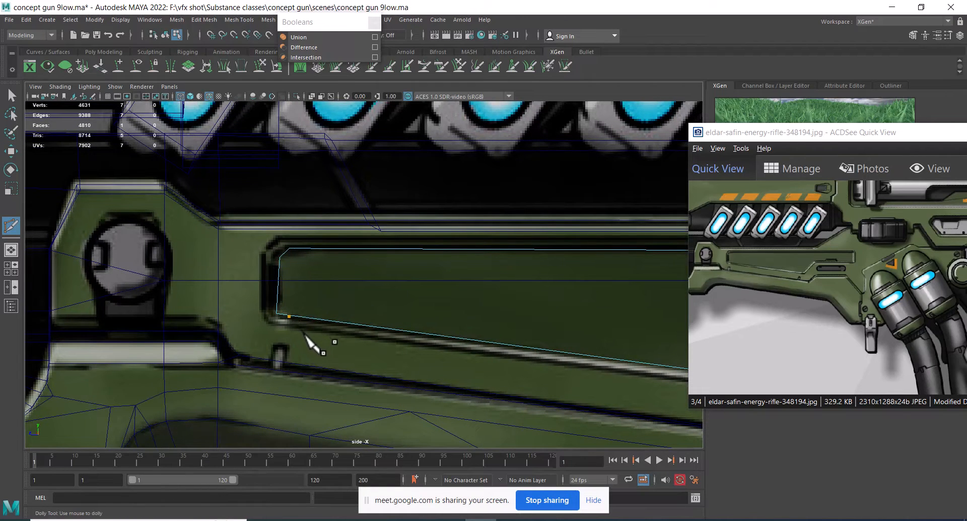
{"action": "key", "text": "w"}
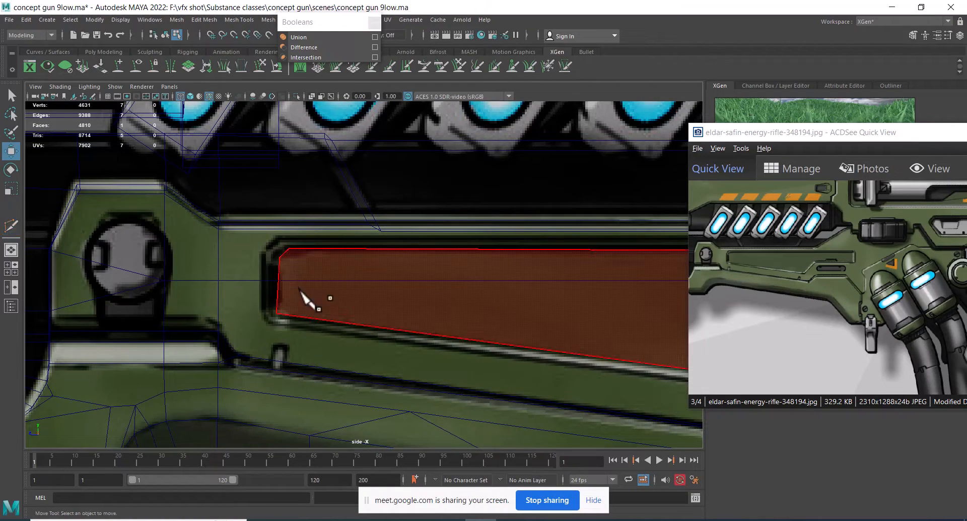
Add a vertex with Multi-Cut beside the panel outline's lower front corner and position it to chamfer the corner like the reference.
{"action": "right_click_drag", "start_coordinate": [293, 255], "coordinate": [335, 241]}
{"action": "right_click_drag", "start_coordinate": [296, 299], "coordinate": [252, 265], "text": "shift"}
{"action": "left_click", "coordinate": [295, 315]}
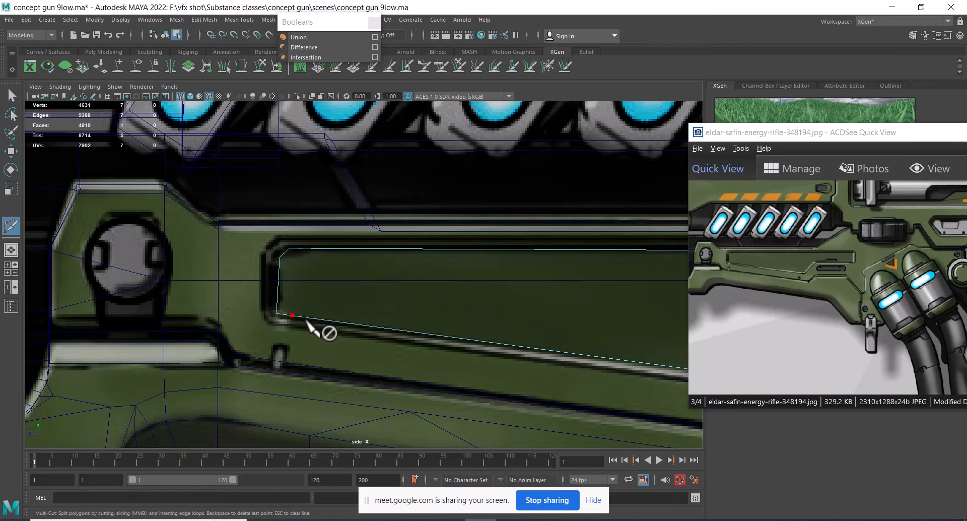
{"action": "right_click_drag", "start_coordinate": [313, 275], "coordinate": [276, 261]}
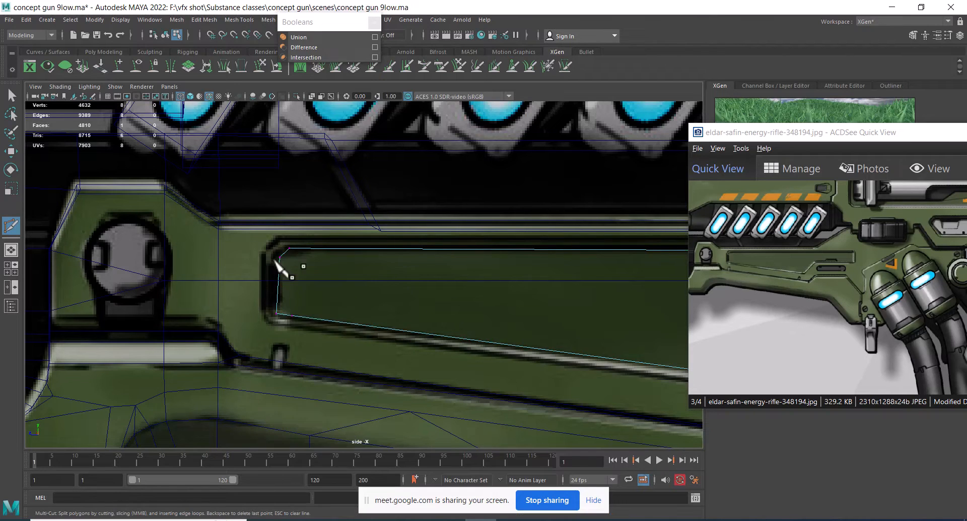
{"action": "key", "text": "w"}
{"action": "mouse_move", "coordinate": [275, 323]}
{"action": "left_mouse_down"}
{"action": "mouse_move", "coordinate": [275, 312]}
{"action": "mouse_move", "coordinate": [284, 320]}
{"action": "left_mouse_up"}
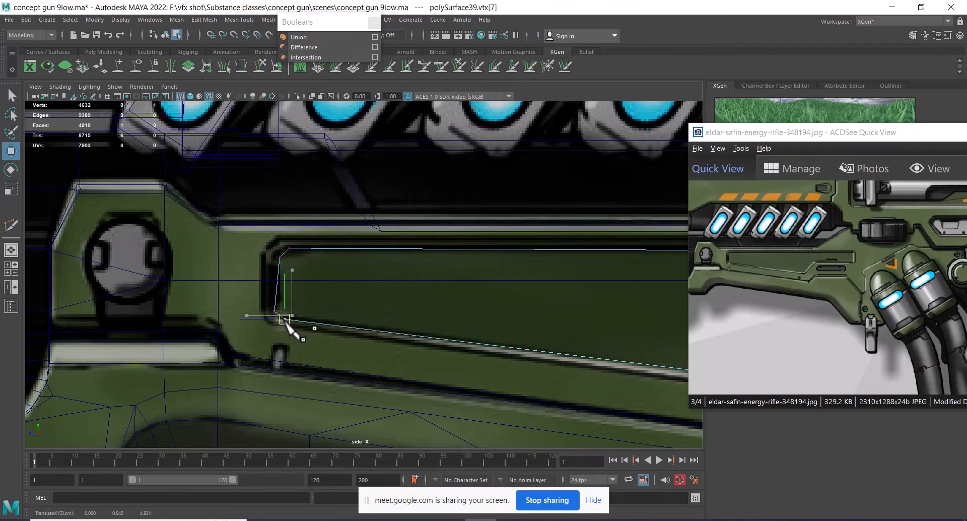
{"action": "left_click", "coordinate": [290, 261]}
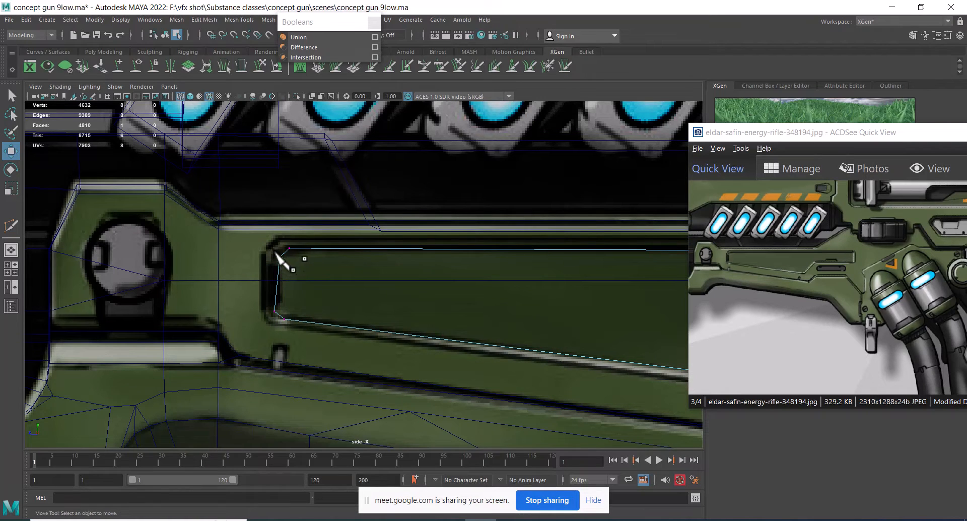
{"action": "mouse_move", "coordinate": [275, 252]}
{"action": "left_mouse_down"}
{"action": "mouse_move", "coordinate": [287, 270]}
{"action": "mouse_move", "coordinate": [277, 258]}
{"action": "mouse_move", "coordinate": [287, 248]}
{"action": "left_mouse_up"}
{"action": "scroll", "coordinate": [323, 288], "scroll_direction": "down", "scroll_amount": 6}
{"action": "scroll", "coordinate": [352, 287], "scroll_direction": "up", "scroll_amount": 2}
{"action": "middle_click_drag", "start_coordinate": [471, 404], "coordinate": [385, 383], "text": "alt"}
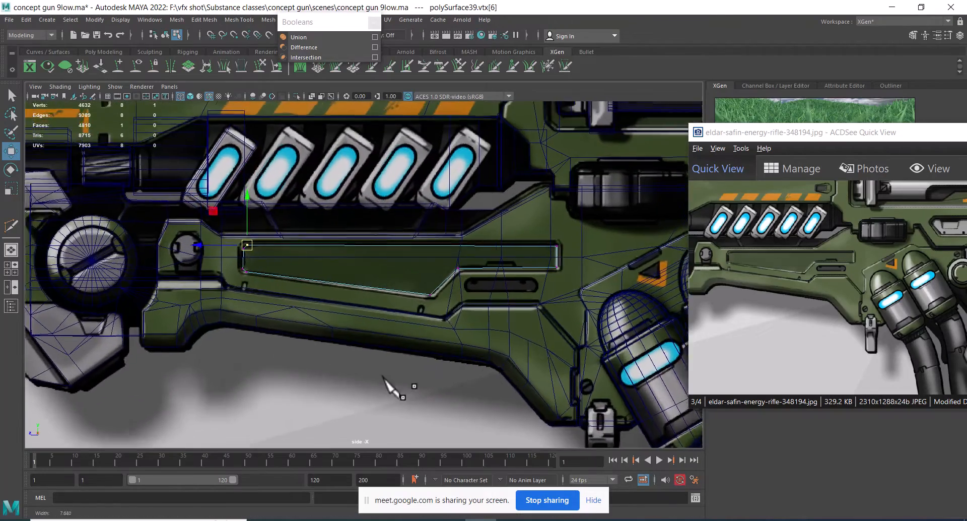
Extrude the panel polygon's face in the perspective view with a Local Translate Z of 0.13.
{"action": "scroll", "coordinate": [443, 297], "scroll_direction": "up", "scroll_amount": 1}
{"action": "key", "text": "space"}
{"action": "left_click_drag", "start_coordinate": [447, 311], "coordinate": [420, 183]}
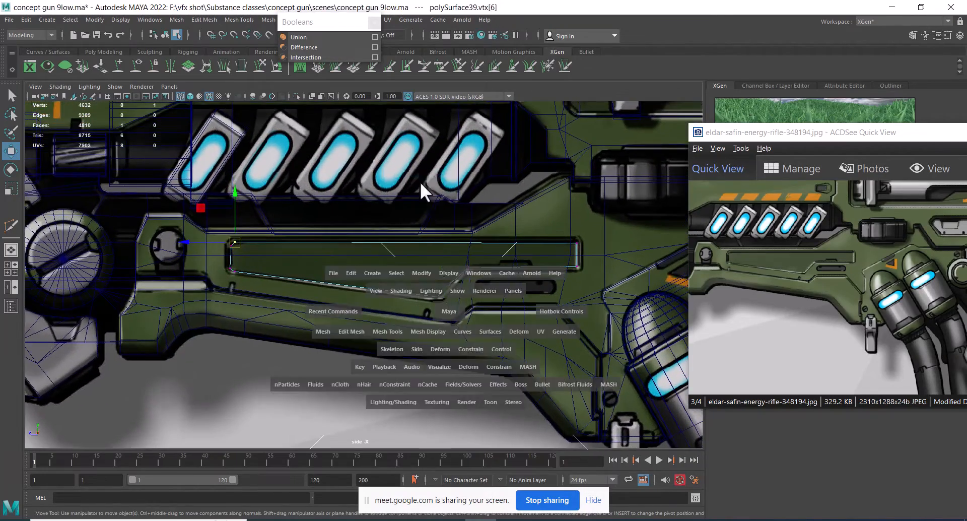
{"action": "left_click_drag", "start_coordinate": [430, 277], "coordinate": [508, 336], "text": "alt"}
{"action": "key", "text": "4"}
{"action": "scroll", "coordinate": [372, 268], "scroll_direction": "up", "scroll_amount": 3}
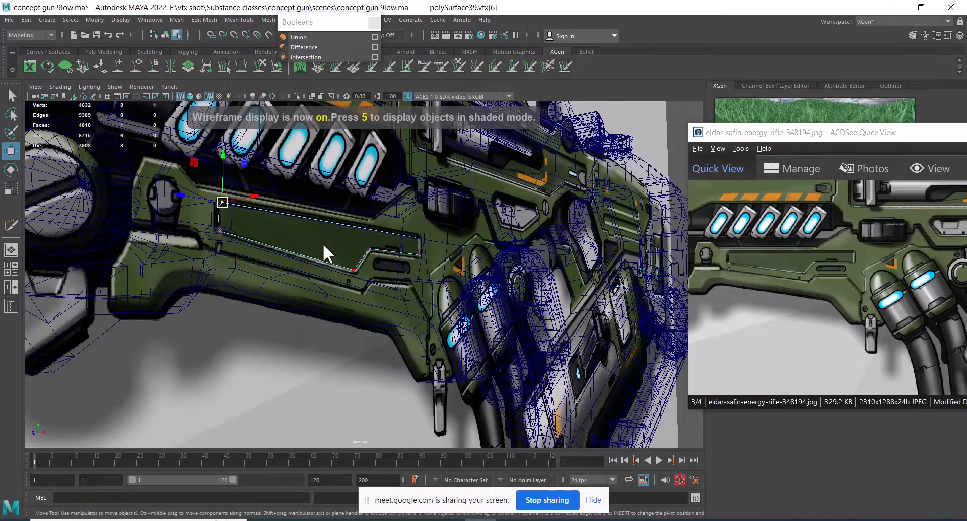
{"action": "right_click_drag", "start_coordinate": [323, 243], "coordinate": [331, 267]}
{"action": "left_click", "coordinate": [336, 246]}
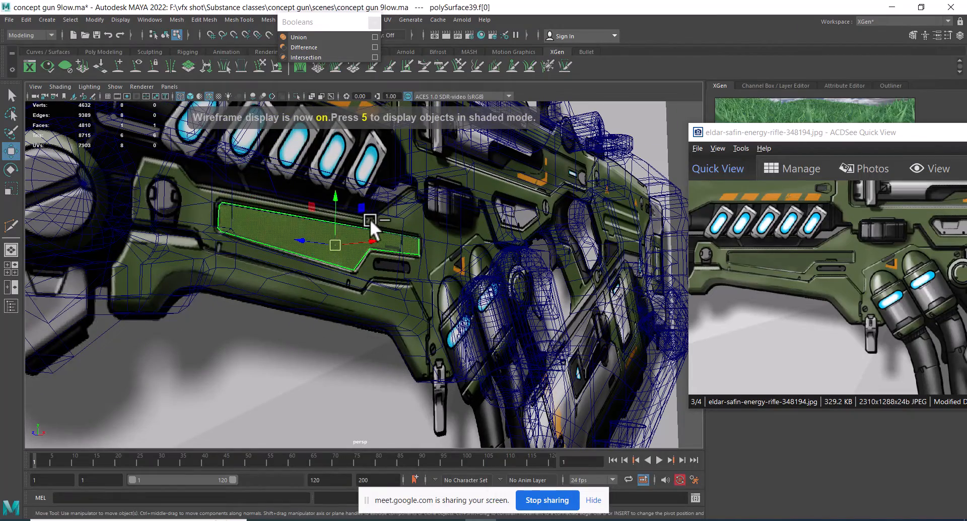
{"action": "right_click_drag", "start_coordinate": [370, 218], "coordinate": [356, 298], "text": "shift"}
{"action": "left_click_drag", "start_coordinate": [356, 298], "coordinate": [482, 295], "text": "alt"}
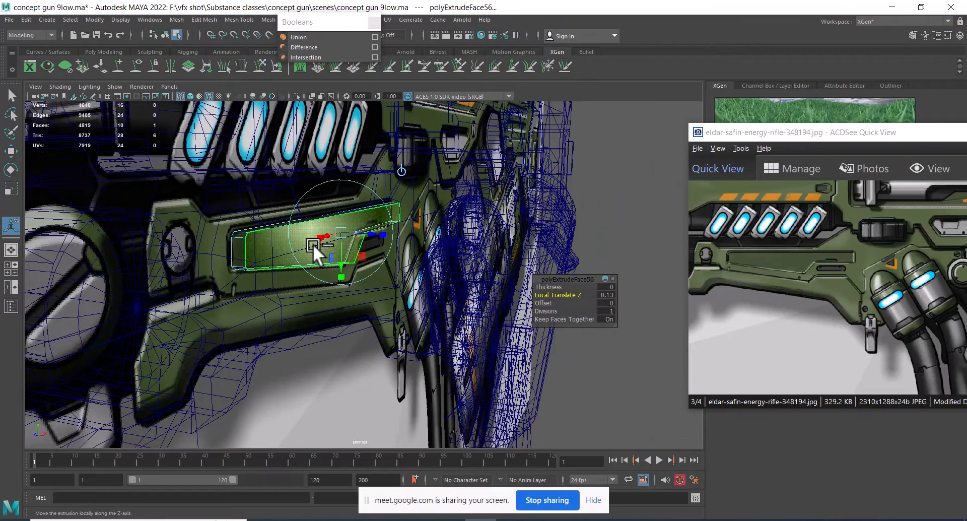
Return the extruded panel piece to object selection in shaded display and center its pivot.
{"action": "right_click_drag", "start_coordinate": [313, 243], "coordinate": [380, 226]}
{"action": "key", "text": "4"}
{"action": "key", "text": "5"}
{"action": "mouse_move", "coordinate": [383, 229]}
{"action": "left_mouse_down", "text": "alt"}
{"action": "mouse_move", "coordinate": [331, 240]}
{"action": "mouse_move", "coordinate": [343, 273]}
{"action": "mouse_move", "coordinate": [381, 275]}
{"action": "mouse_move", "coordinate": [355, 250]}
{"action": "mouse_move", "coordinate": [436, 270]}
{"action": "mouse_move", "coordinate": [464, 260]}
{"action": "mouse_move", "coordinate": [455, 271]}
{"action": "left_mouse_up", "text": "alt"}
{"action": "key", "text": "w"}
{"action": "left_click", "coordinate": [95, 19]}
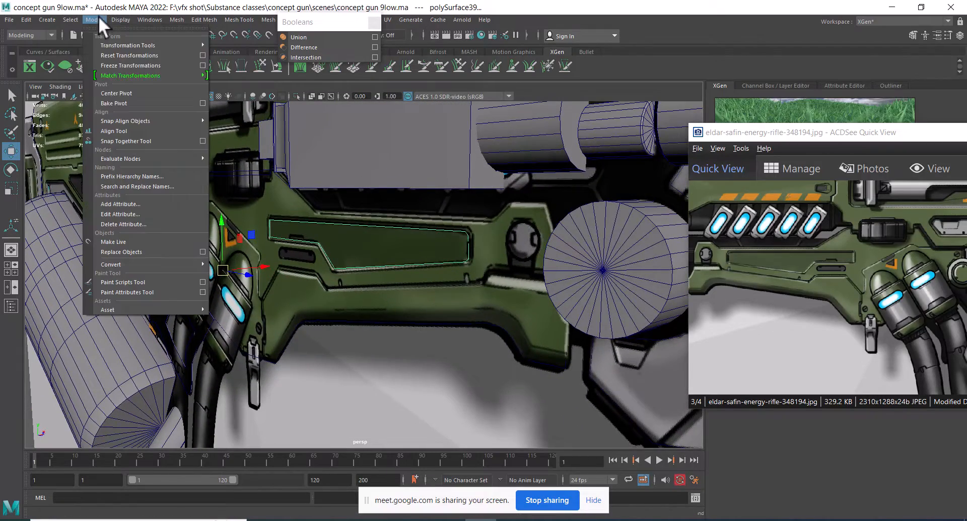
{"action": "left_click", "coordinate": [147, 93]}
Select the panel piece together with the lower body and hide all other parts of the gun.
{"action": "left_click_drag", "start_coordinate": [381, 265], "coordinate": [491, 204], "text": "alt"}
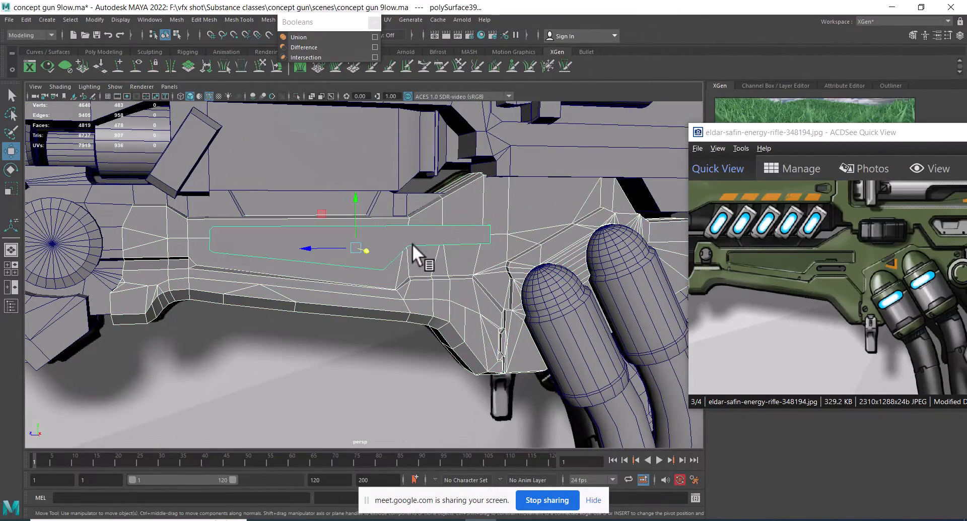
{"action": "key", "text": "alt+h"}
{"action": "left_click_drag", "start_coordinate": [413, 240], "coordinate": [382, 284], "text": "alt"}
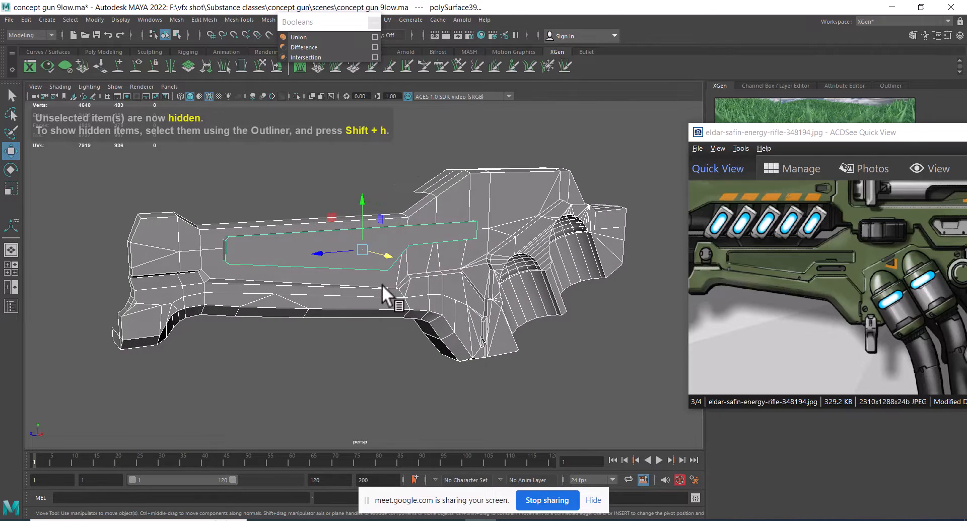
Try to combine the panel piece and the lower body with a Boolean Union.
{"action": "left_click", "coordinate": [304, 38]}
{"action": "left_click_drag", "start_coordinate": [328, 126], "coordinate": [427, 233], "text": "alt"}
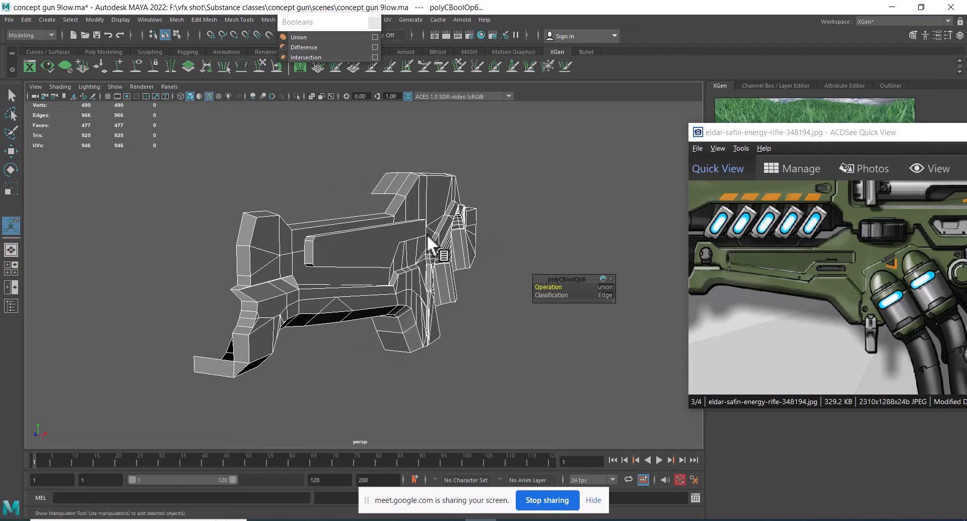
{"action": "key", "text": "ctrl+z"}
Subtract the panel piece from the lower body with a Boolean Difference to carve the long side recess.
{"action": "left_click", "coordinate": [318, 47]}
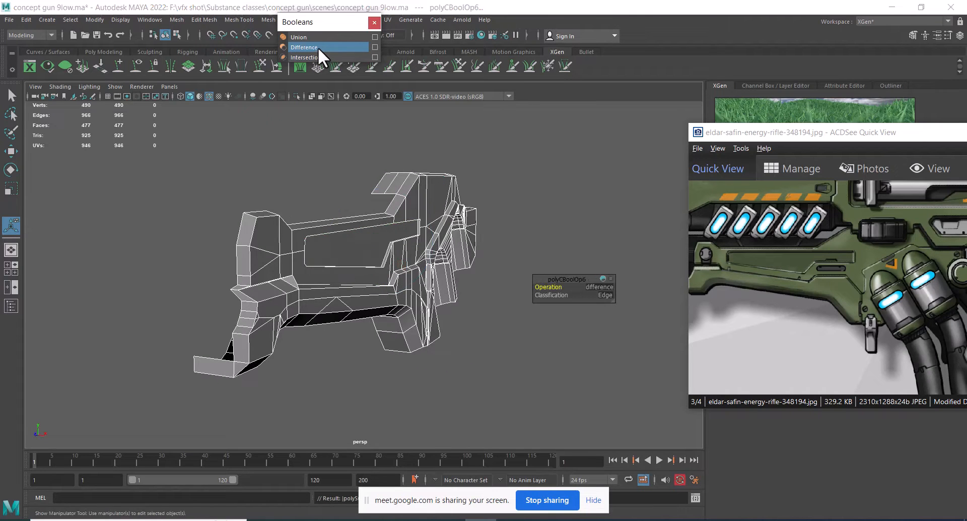
{"action": "right_click_drag", "start_coordinate": [456, 252], "coordinate": [304, 246], "text": "alt"}
{"action": "left_click_drag", "start_coordinate": [303, 246], "coordinate": [318, 262], "text": "alt"}
{"action": "right_click_drag", "start_coordinate": [317, 262], "coordinate": [329, 277], "text": "alt"}
{"action": "middle_click_drag", "start_coordinate": [302, 246], "coordinate": [353, 242], "text": "alt"}
{"action": "right_click_drag", "start_coordinate": [353, 242], "coordinate": [332, 260], "text": "alt"}
{"action": "middle_click_drag", "start_coordinate": [272, 242], "coordinate": [341, 272], "text": "alt"}
{"action": "key", "text": "q"}
Cut two edges with Multi-Cut from the recess's upper front chamfer points to the corner on the body's upper edge.
{"action": "left_click_drag", "start_coordinate": [341, 267], "coordinate": [285, 231], "text": "alt"}
{"action": "middle_click_drag", "start_coordinate": [285, 230], "coordinate": [386, 285], "text": "alt"}
{"action": "left_click_drag", "start_coordinate": [385, 285], "coordinate": [341, 247], "text": "alt"}
{"action": "key", "text": "w"}
{"action": "right_click_drag", "start_coordinate": [343, 231], "coordinate": [299, 230], "text": "shift"}
{"action": "left_click_drag", "start_coordinate": [299, 235], "coordinate": [324, 290], "text": "alt"}
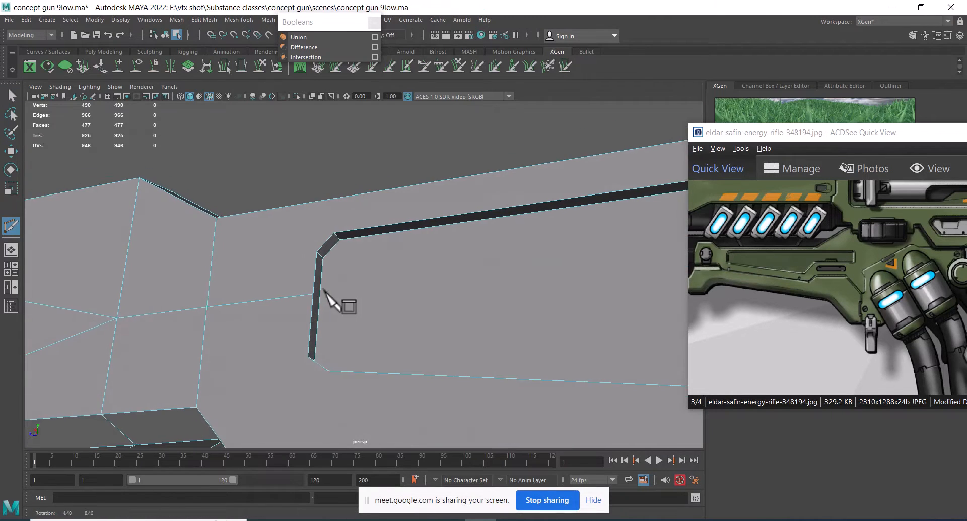
{"action": "left_click", "coordinate": [327, 235]}
{"action": "left_click_drag", "start_coordinate": [308, 228], "coordinate": [304, 237], "text": "alt"}
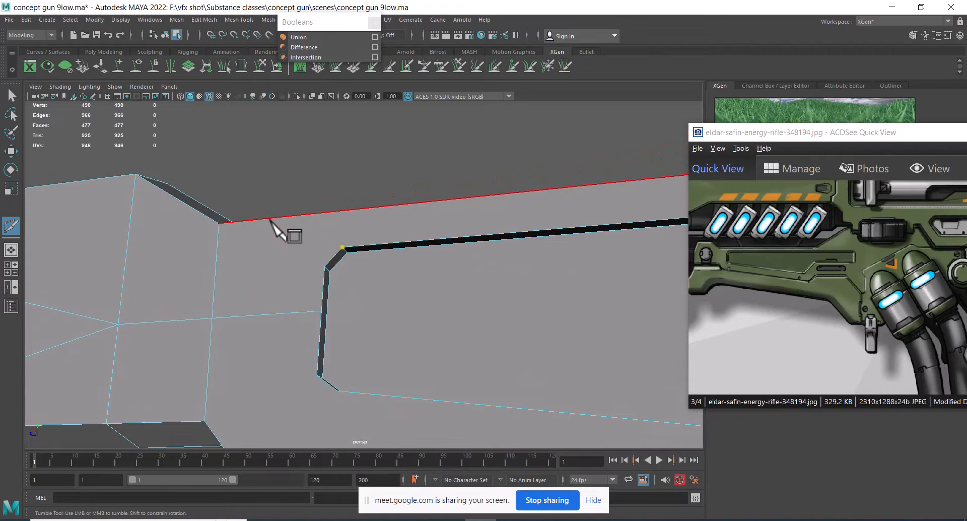
{"action": "left_click", "coordinate": [218, 223]}
{"action": "left_click", "coordinate": [325, 267]}
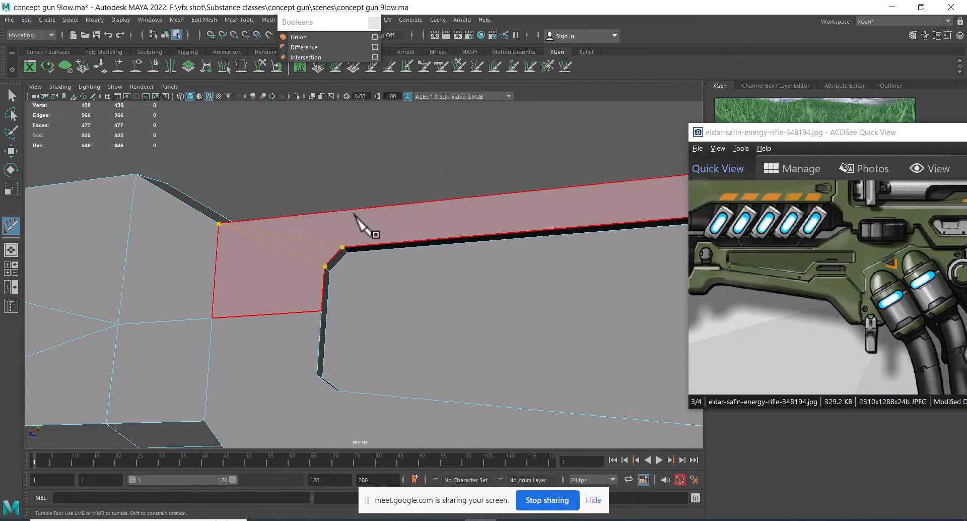
{"action": "right_click", "coordinate": [356, 222]}
Cut two edges with Multi-Cut from the recess's lower front chamfer points to the body corner at the slot's inner end.
{"action": "scroll", "coordinate": [342, 304], "scroll_direction": "down", "scroll_amount": 1}
{"action": "left_click", "coordinate": [344, 384]}
{"action": "left_click_drag", "start_coordinate": [346, 328], "coordinate": [358, 255], "text": "alt"}
{"action": "left_click_drag", "start_coordinate": [380, 327], "coordinate": [371, 296], "text": "alt"}
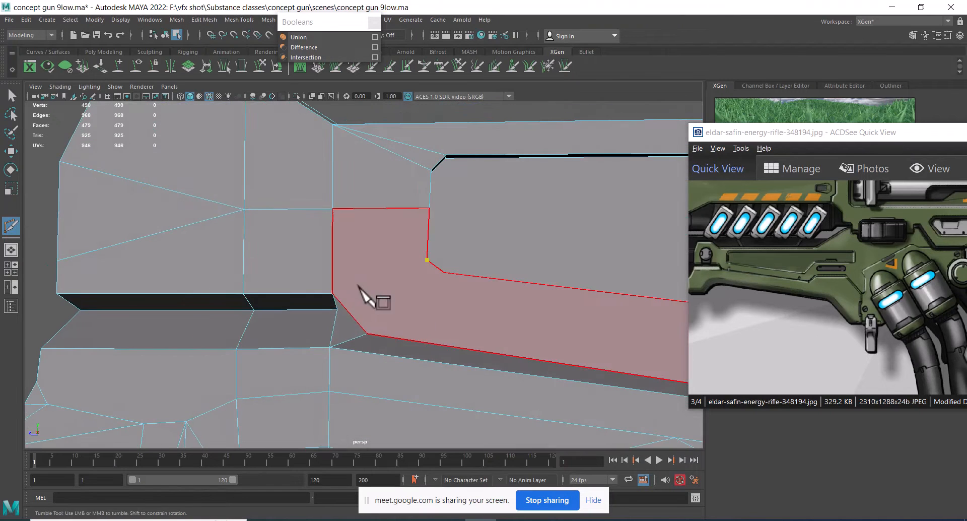
{"action": "left_click", "coordinate": [335, 292]}
{"action": "left_click_drag", "start_coordinate": [355, 343], "coordinate": [428, 340], "text": "alt"}
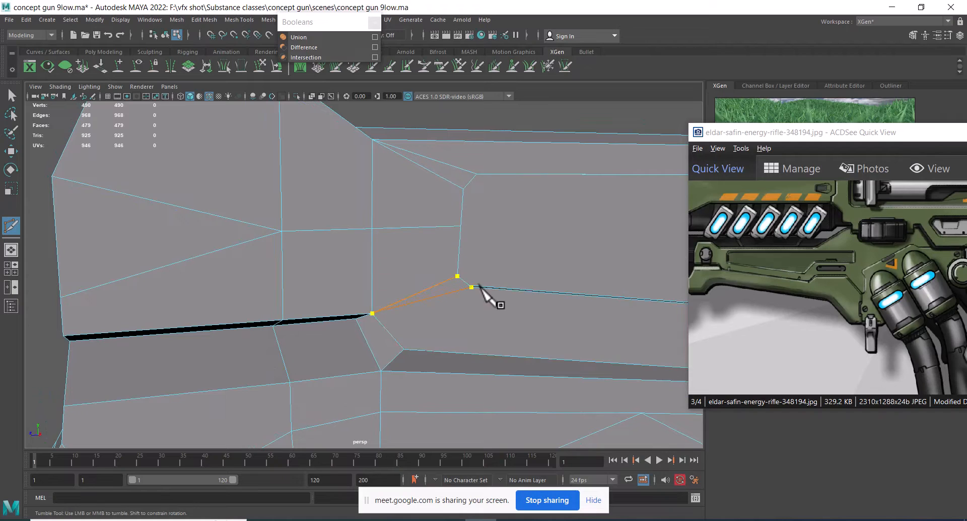
{"action": "key", "text": "Return"}
{"action": "key", "text": "q"}
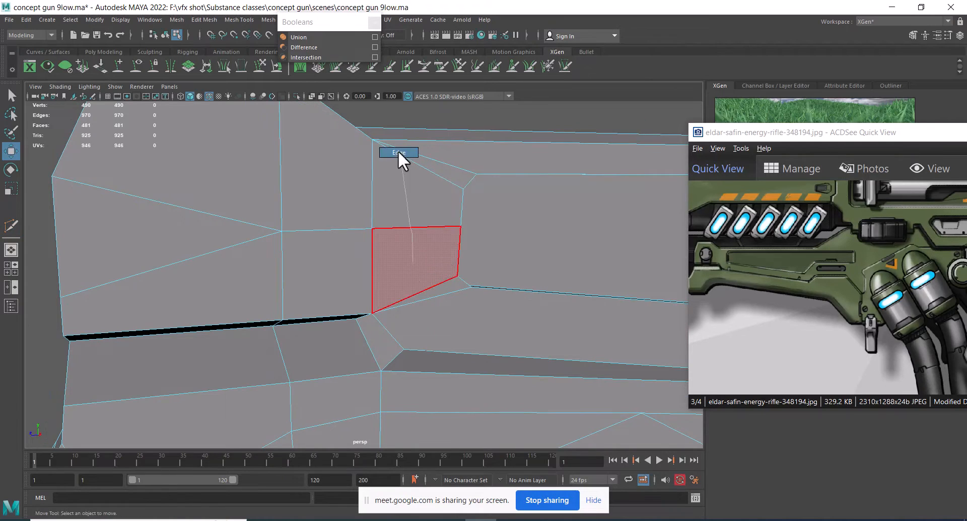
Delete the two horizontal edges running across the front block to the recess's front edge.
{"action": "left_click", "coordinate": [406, 228]}
{"action": "key", "text": "w"}
{"action": "left_click", "coordinate": [327, 229], "text": "shift"}
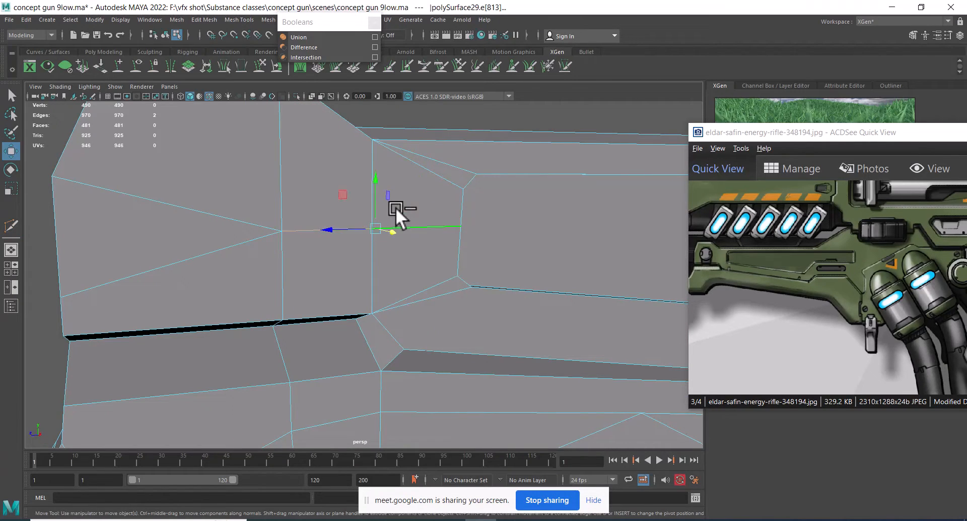
{"action": "key", "text": "Delete"}
Snap the vertex at the tip of the front block's two converging edges down to the slot's upper edge and merge the overlapping vertices.
{"action": "left_click_drag", "start_coordinate": [306, 280], "coordinate": [347, 269], "text": "alt"}
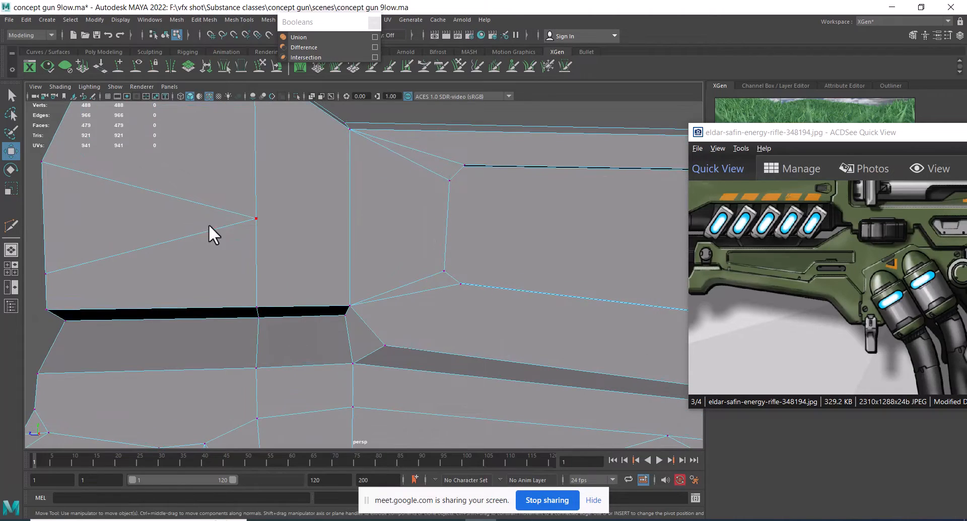
{"action": "left_click", "coordinate": [256, 219]}
{"action": "left_click_drag", "start_coordinate": [279, 229], "coordinate": [334, 259], "text": "alt"}
{"action": "left_click_drag", "start_coordinate": [318, 157], "coordinate": [314, 233]}
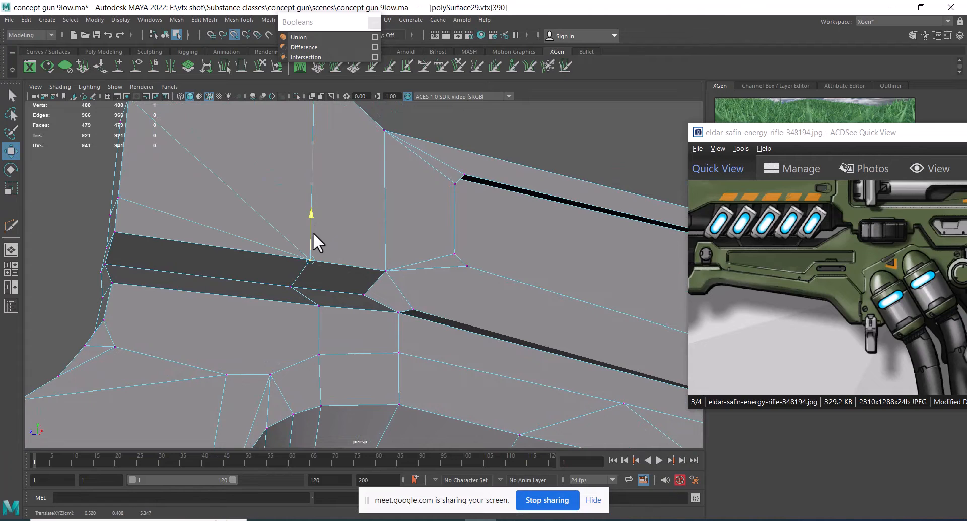
{"action": "key", "text": "4"}
{"action": "left_click_drag", "start_coordinate": [324, 276], "coordinate": [300, 248]}
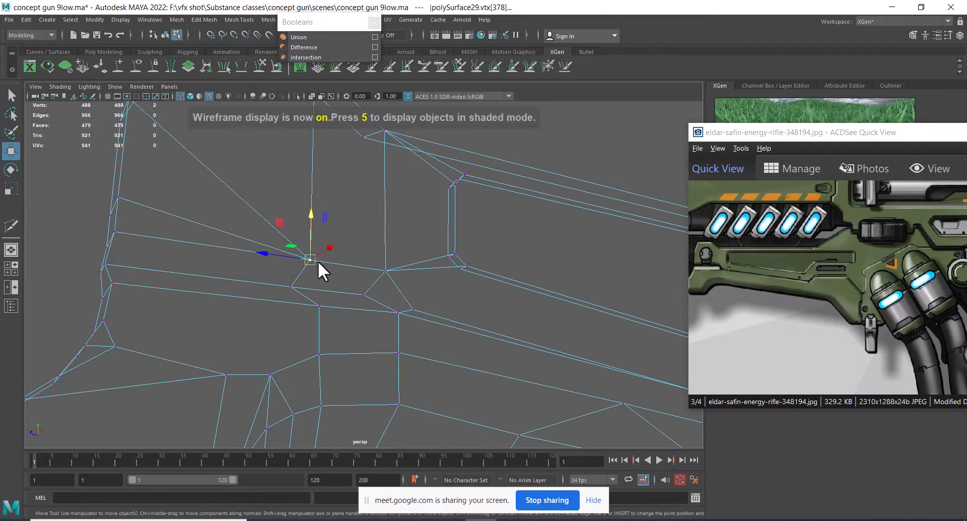
{"action": "right_click_drag", "start_coordinate": [318, 261], "coordinate": [300, 155], "text": "shift"}
{"action": "key", "text": "6"}
Cut an edge with Multi-Cut from the lower corner of the recess's slanted edge to the groove's bend below.
{"action": "mouse_move", "coordinate": [301, 172]}
{"action": "left_mouse_down", "text": "alt"}
{"action": "mouse_move", "coordinate": [349, 259]}
{"action": "mouse_move", "coordinate": [219, 265]}
{"action": "mouse_move", "coordinate": [336, 310]}
{"action": "mouse_move", "coordinate": [412, 236]}
{"action": "mouse_move", "coordinate": [470, 296]}
{"action": "mouse_move", "coordinate": [439, 270]}
{"action": "left_mouse_up", "text": "alt"}
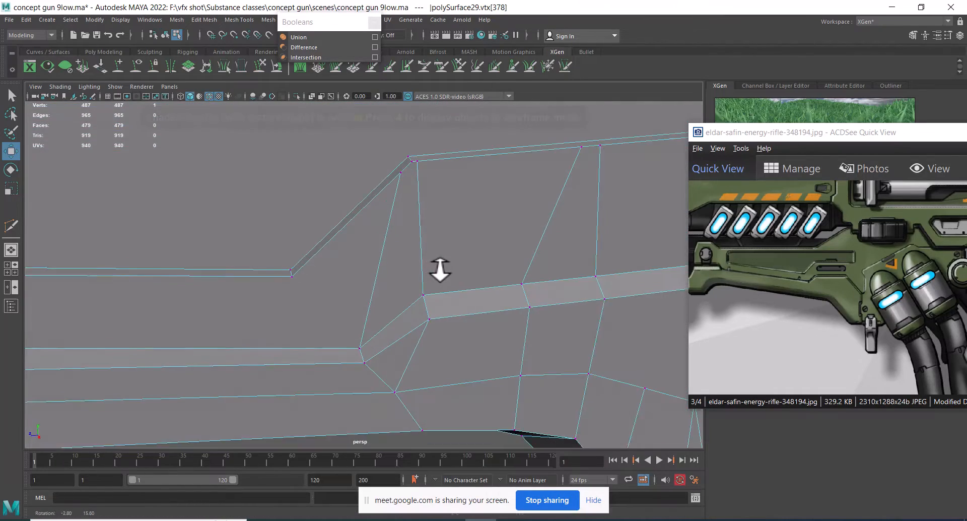
{"action": "right_click_drag", "start_coordinate": [440, 270], "coordinate": [529, 262], "text": "alt"}
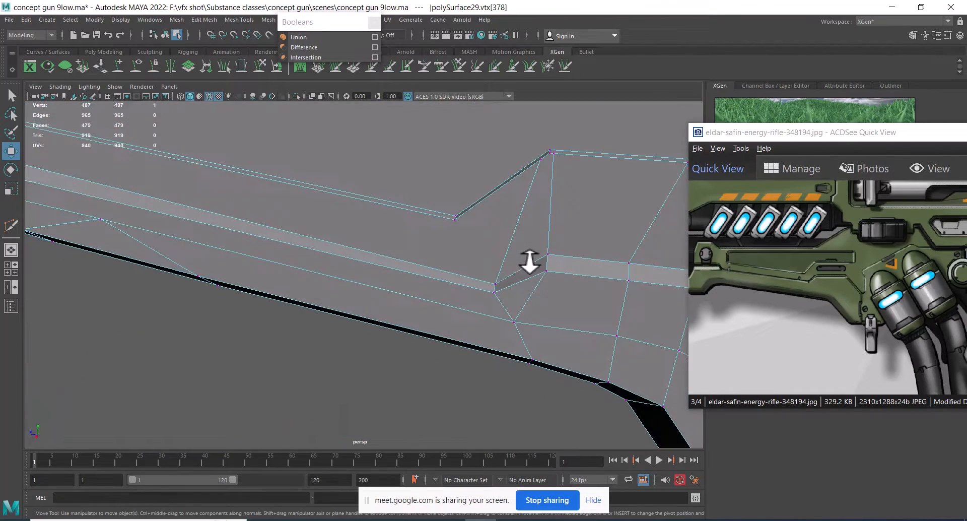
{"action": "right_click_drag", "start_coordinate": [504, 194], "coordinate": [468, 194], "text": "shift"}
{"action": "right_click_drag", "start_coordinate": [386, 195], "coordinate": [468, 212], "text": "alt"}
{"action": "left_click", "coordinate": [469, 211]}
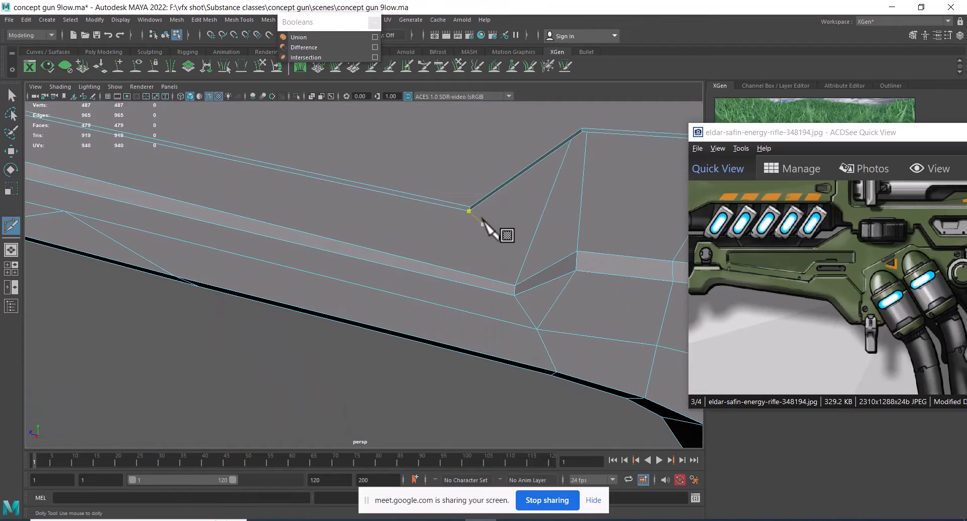
{"action": "left_click_drag", "start_coordinate": [529, 280], "coordinate": [523, 249], "text": "alt"}
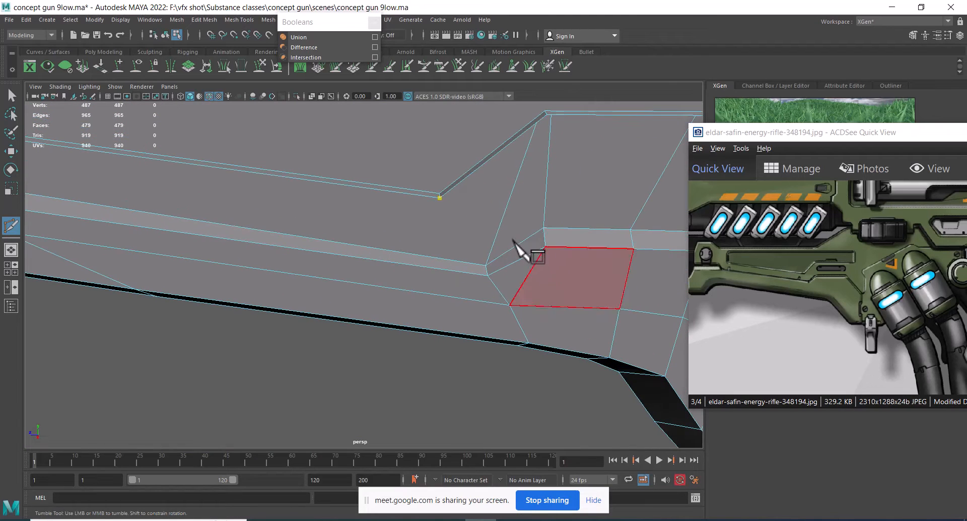
{"action": "left_click", "coordinate": [485, 266]}
{"action": "key", "text": "Return"}
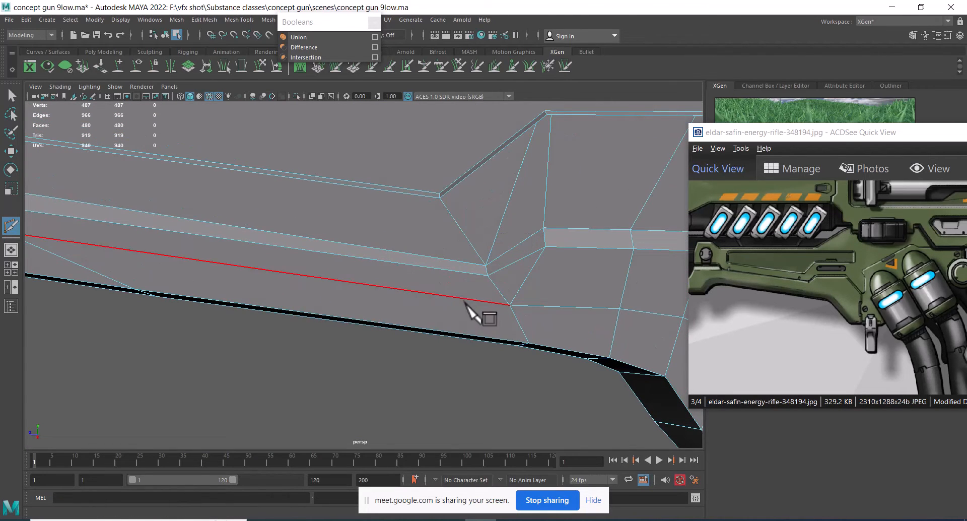
Delete the redundant edge running from the upper end of the recess's slanted edge to the groove's bend.
{"action": "key", "text": "w"}
{"action": "left_click", "coordinate": [530, 152]}
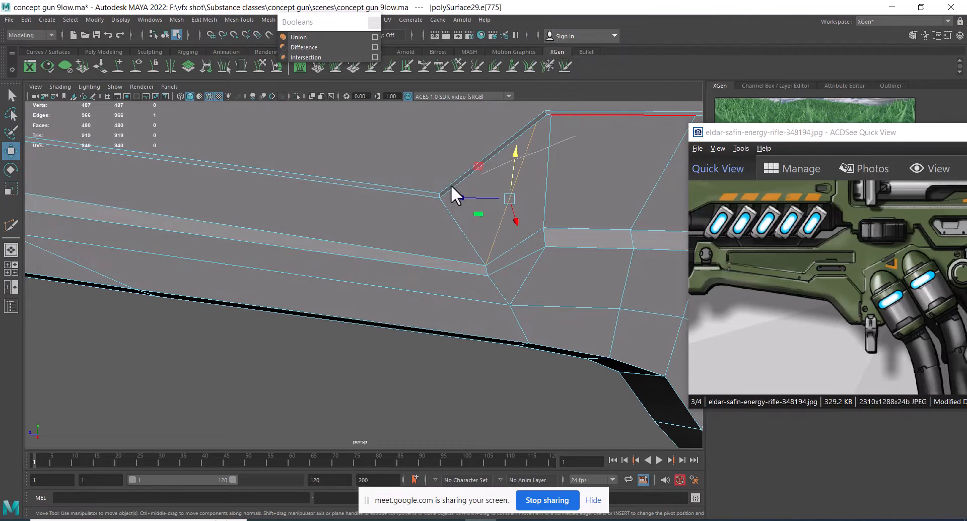
{"action": "right_click_drag", "start_coordinate": [452, 186], "coordinate": [512, 209], "text": "shift"}
{"action": "key", "text": "w"}
Slide the stray vertex beside the recess's slanted edge onto its upper corner and merge the overlapping vertices.
{"action": "left_click_drag", "start_coordinate": [511, 210], "coordinate": [508, 277], "text": "alt"}
{"action": "right_click_drag", "start_coordinate": [387, 227], "coordinate": [536, 197], "text": "alt"}
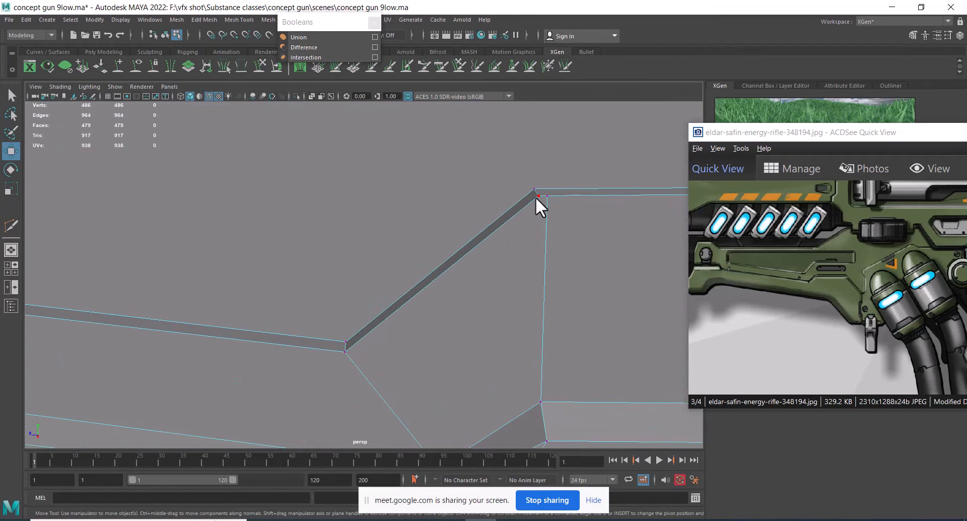
{"action": "left_click", "coordinate": [548, 194]}
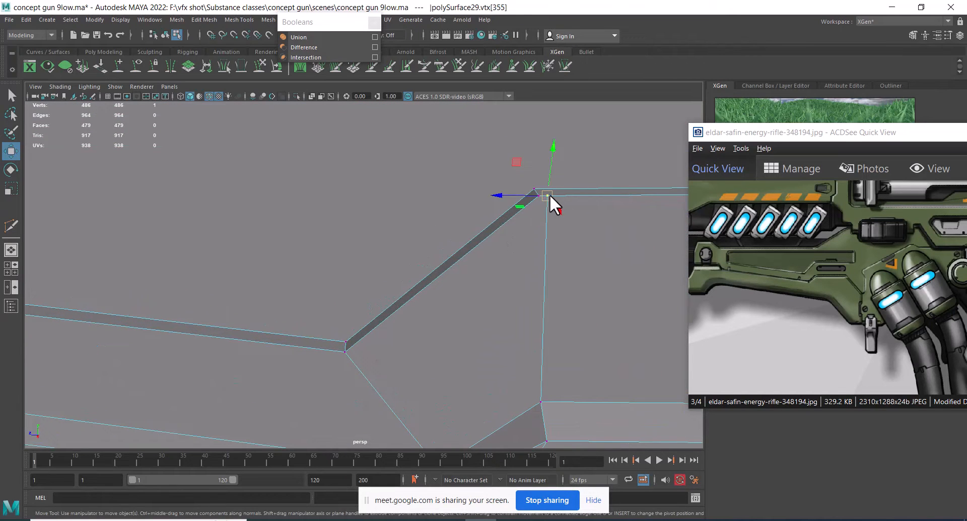
{"action": "left_click_drag", "start_coordinate": [541, 192], "coordinate": [531, 195]}
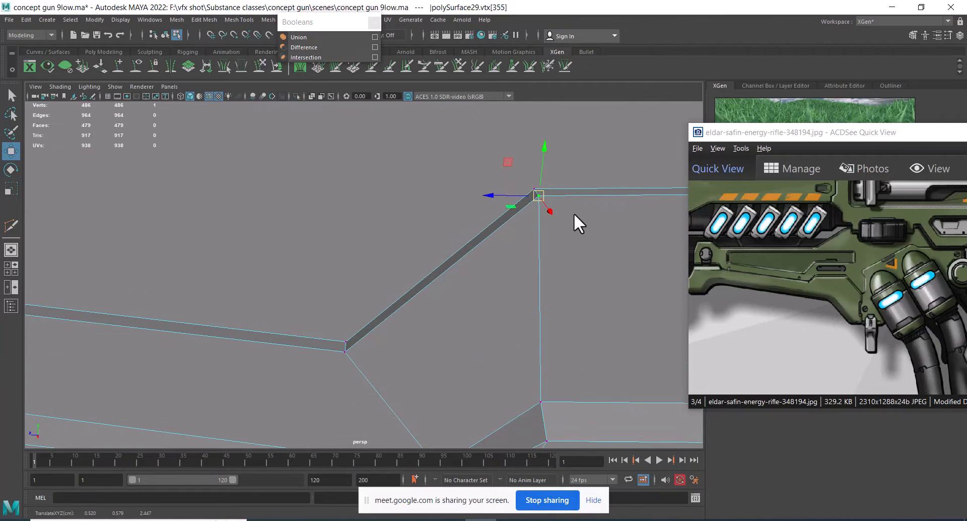
{"action": "key", "text": "4"}
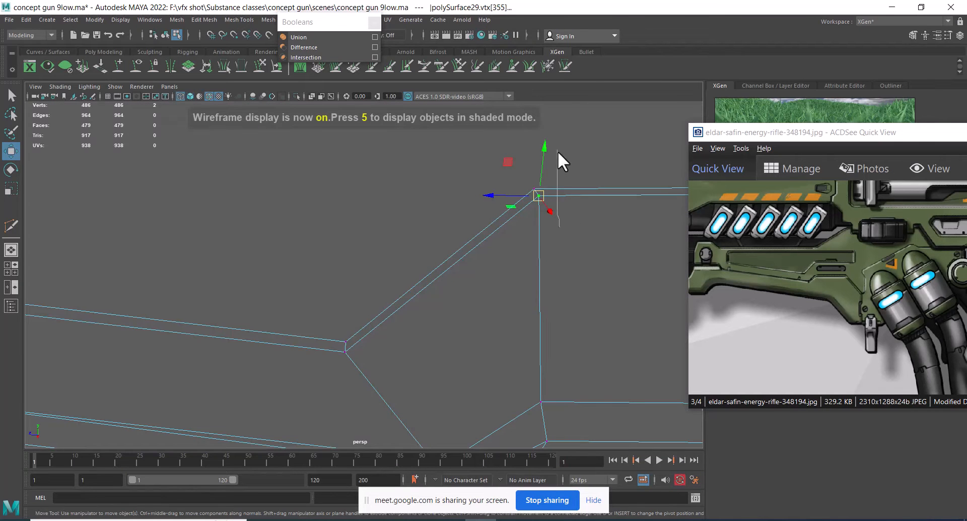
{"action": "key", "text": "5"}
Collapse the edge ring between the two closely spaced vertical edges below the recess.
{"action": "mouse_move", "coordinate": [597, 276]}
{"action": "left_mouse_down", "text": "alt"}
{"action": "mouse_move", "coordinate": [517, 255]}
{"action": "mouse_move", "coordinate": [509, 270]}
{"action": "mouse_move", "coordinate": [434, 196]}
{"action": "mouse_move", "coordinate": [479, 294]}
{"action": "mouse_move", "coordinate": [482, 327]}
{"action": "mouse_move", "coordinate": [493, 327]}
{"action": "mouse_move", "coordinate": [494, 250]}
{"action": "mouse_move", "coordinate": [496, 320]}
{"action": "mouse_move", "coordinate": [489, 310]}
{"action": "left_mouse_up", "text": "alt"}
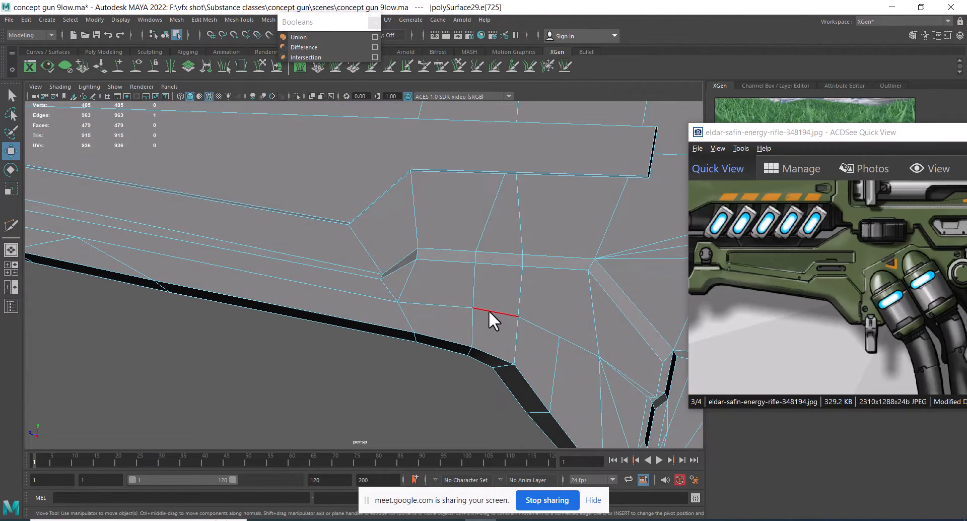
{"action": "right_click_drag", "start_coordinate": [539, 305], "coordinate": [535, 135], "text": "shift"}
{"action": "right_click_drag", "start_coordinate": [539, 214], "coordinate": [476, 231], "text": "ctrl"}
{"action": "left_click_drag", "start_coordinate": [525, 217], "coordinate": [499, 222], "text": "alt"}
Delete the vertical edges running from the recess's lower edge down across the groove.
{"action": "left_click", "coordinate": [500, 221]}
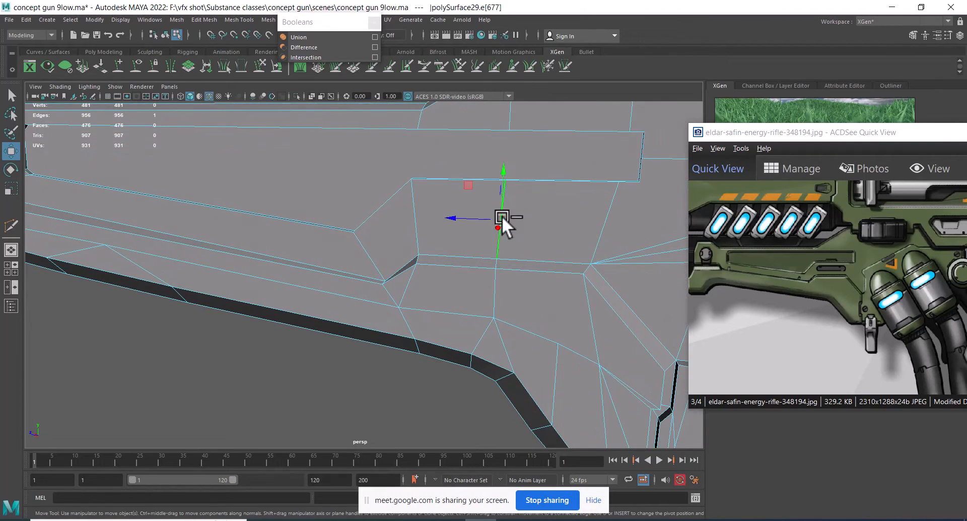
{"action": "double_click", "coordinate": [492, 291], "text": "shift"}
{"action": "key", "text": "ctrl+Delete"}
{"action": "right_click_drag", "start_coordinate": [487, 297], "coordinate": [479, 228], "text": "alt"}
{"action": "middle_click_drag", "start_coordinate": [479, 228], "coordinate": [466, 295], "text": "alt"}
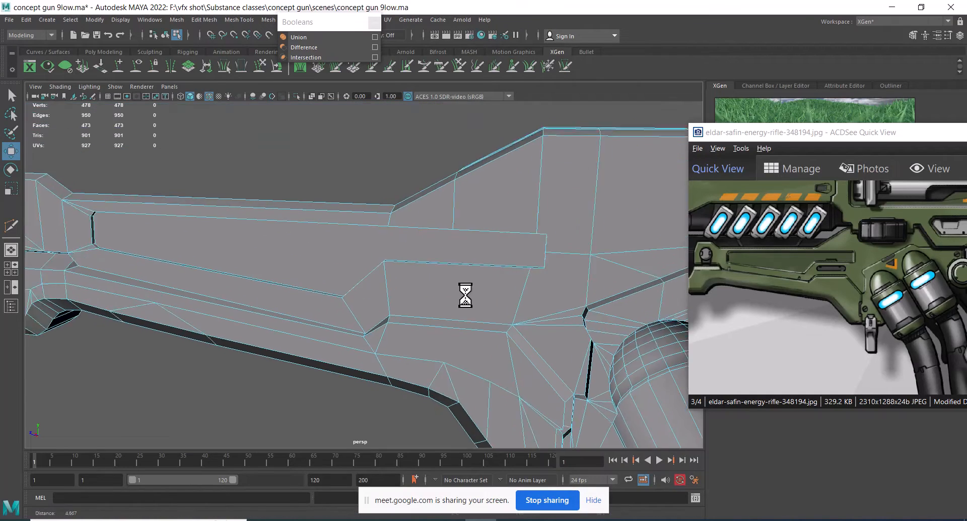
Snap the stray vertices near the recess's rear end onto its upper and lower rear corners.
{"action": "left_click_drag", "start_coordinate": [465, 295], "coordinate": [454, 200], "text": "alt"}
{"action": "right_click_drag", "start_coordinate": [453, 199], "coordinate": [455, 267], "text": "alt"}
{"action": "mouse_move", "coordinate": [455, 267]}
{"action": "left_mouse_down", "text": "alt"}
{"action": "mouse_move", "coordinate": [484, 262]}
{"action": "mouse_move", "coordinate": [451, 261]}
{"action": "left_mouse_up", "text": "alt"}
{"action": "key", "text": "v"}
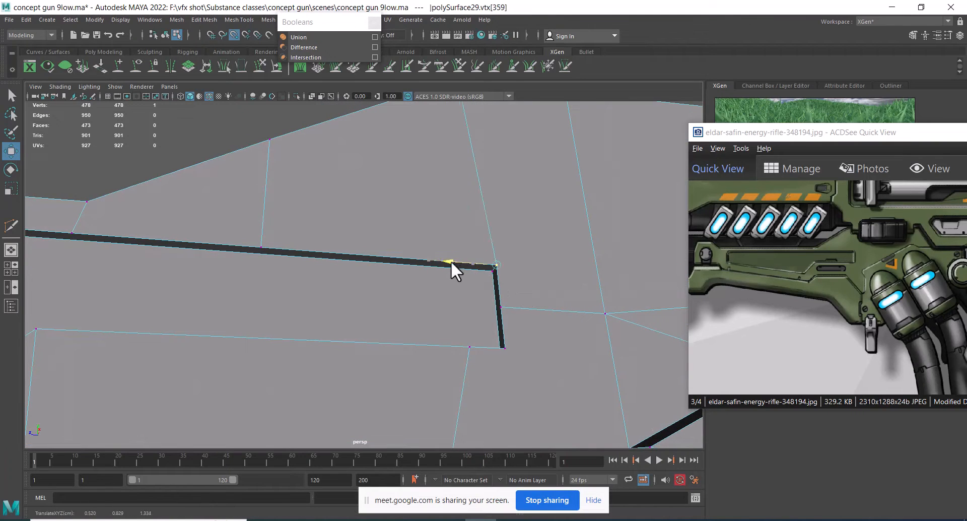
{"action": "left_click", "coordinate": [470, 347]}
{"action": "key", "text": "v"}
{"action": "key", "text": "4"}
{"action": "left_click_drag", "start_coordinate": [536, 353], "coordinate": [530, 369], "text": "alt"}
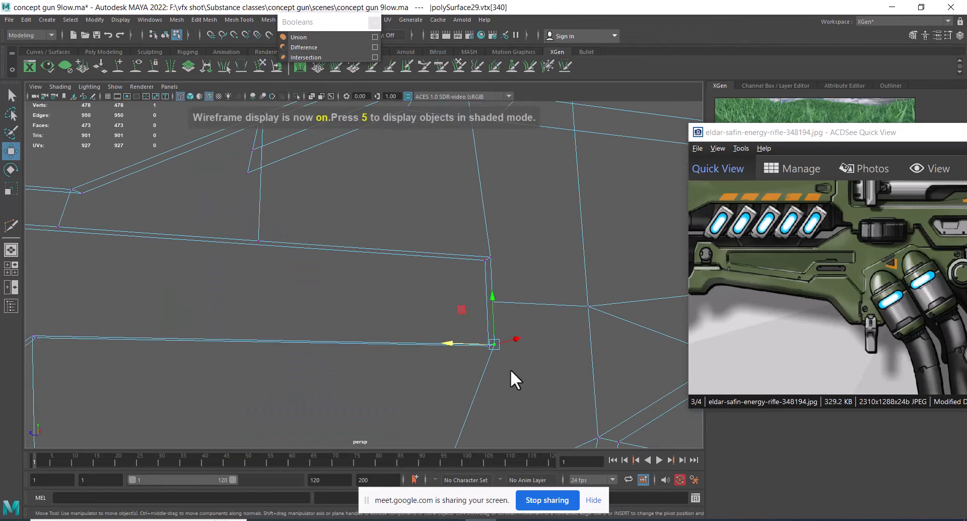
Merge the overlapping vertices at the recess's upper and lower rear corners.
{"action": "right_click_drag", "start_coordinate": [498, 240], "coordinate": [537, 228], "text": "shift"}
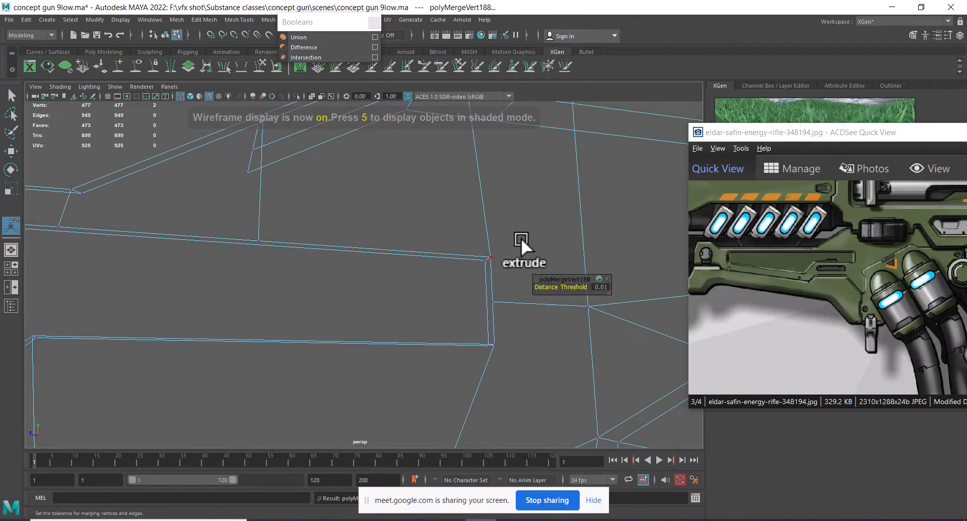
{"action": "left_click_drag", "start_coordinate": [502, 242], "coordinate": [457, 276]}
{"action": "key", "text": "g"}
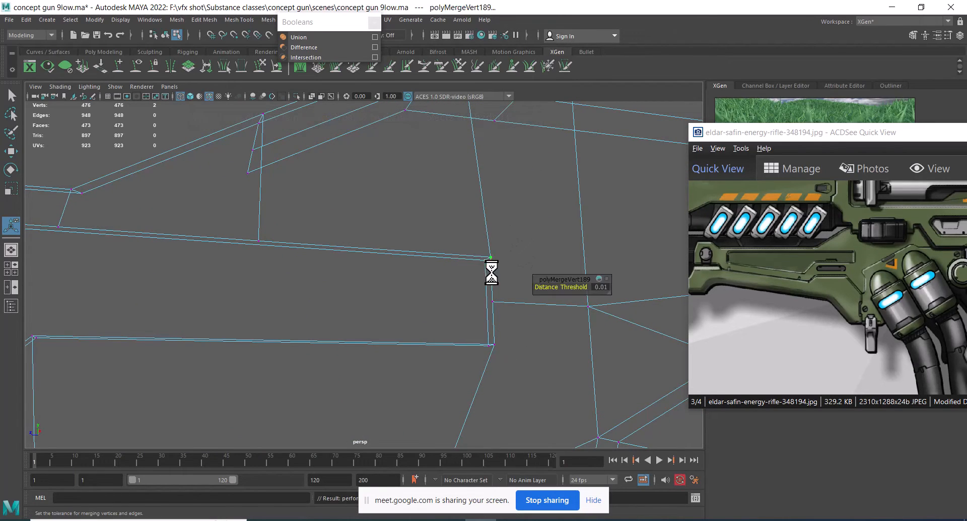
Check the lower body in smooth preview, return to the low-poly display and examine the topology around the recess's rear end.
{"action": "right_click_drag", "start_coordinate": [491, 262], "coordinate": [546, 205]}
{"action": "key", "text": "q"}
{"action": "key", "text": "3"}
{"action": "key", "text": "5"}
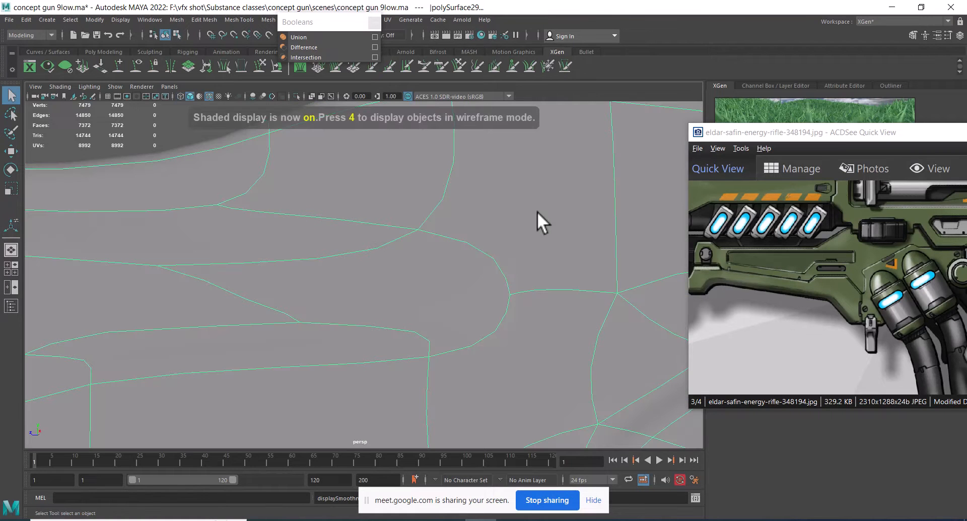
{"action": "key", "text": "1"}
{"action": "left_click_drag", "start_coordinate": [534, 225], "coordinate": [390, 304], "text": "alt"}
{"action": "scroll", "coordinate": [390, 304], "scroll_direction": "down", "scroll_amount": 3}
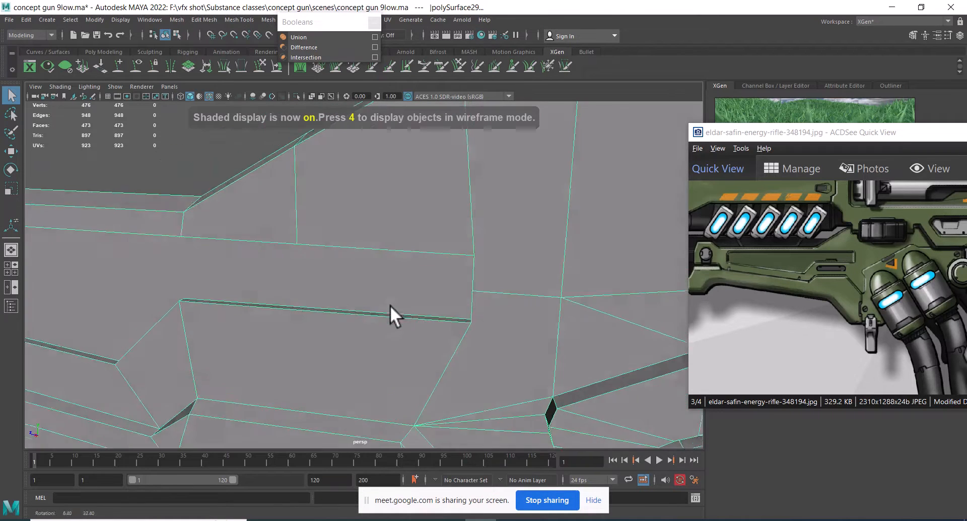
{"action": "left_click_drag", "start_coordinate": [461, 280], "coordinate": [496, 272], "text": "alt"}
{"action": "middle_click_drag", "start_coordinate": [496, 272], "coordinate": [388, 262], "text": "alt"}
{"action": "scroll", "coordinate": [403, 252], "scroll_direction": "up", "scroll_amount": 2}
{"action": "left_click_drag", "start_coordinate": [412, 244], "coordinate": [359, 247], "text": "alt"}
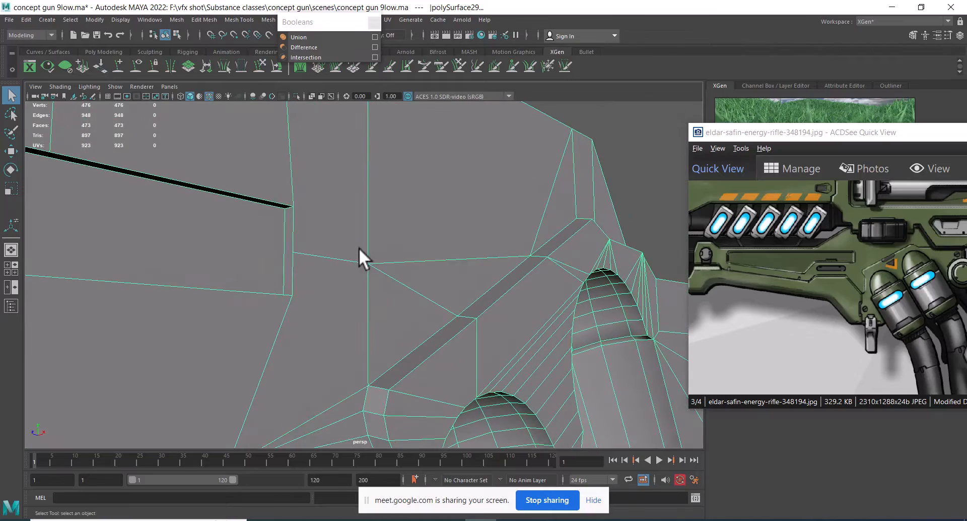
Snap the middle vertex of the recess's rear edge up to the upper rear corner and merge the overlapping vertices.
{"action": "right_click_drag", "start_coordinate": [359, 247], "coordinate": [315, 246]}
{"action": "left_click_drag", "start_coordinate": [342, 264], "coordinate": [380, 253], "text": "alt"}
{"action": "left_click", "coordinate": [380, 246]}
{"action": "right_click_drag", "start_coordinate": [391, 266], "coordinate": [326, 190]}
{"action": "left_click_drag", "start_coordinate": [327, 190], "coordinate": [370, 269], "text": "alt"}
{"action": "scroll", "coordinate": [398, 281], "scroll_direction": "up", "scroll_amount": 2}
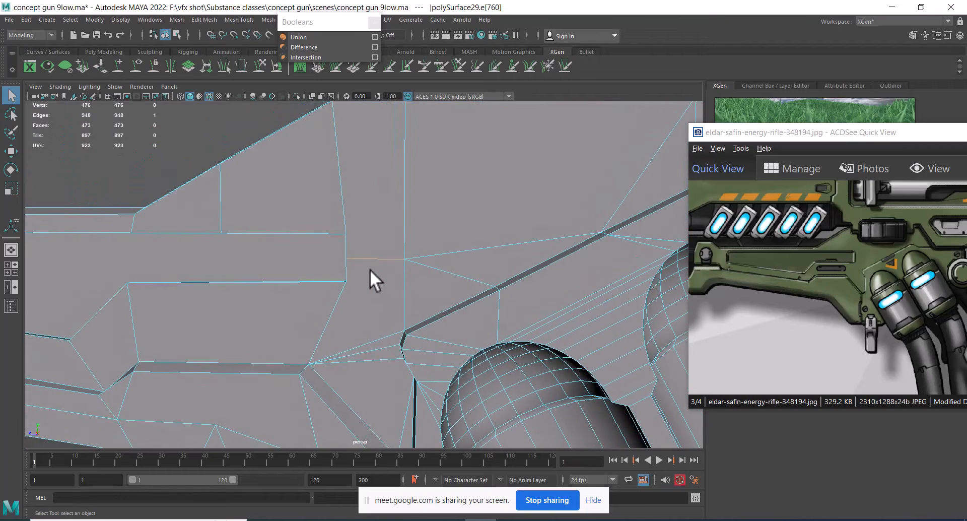
{"action": "left_click", "coordinate": [346, 260]}
{"action": "key", "text": "w"}
{"action": "left_click_drag", "start_coordinate": [338, 223], "coordinate": [334, 267], "text": "alt"}
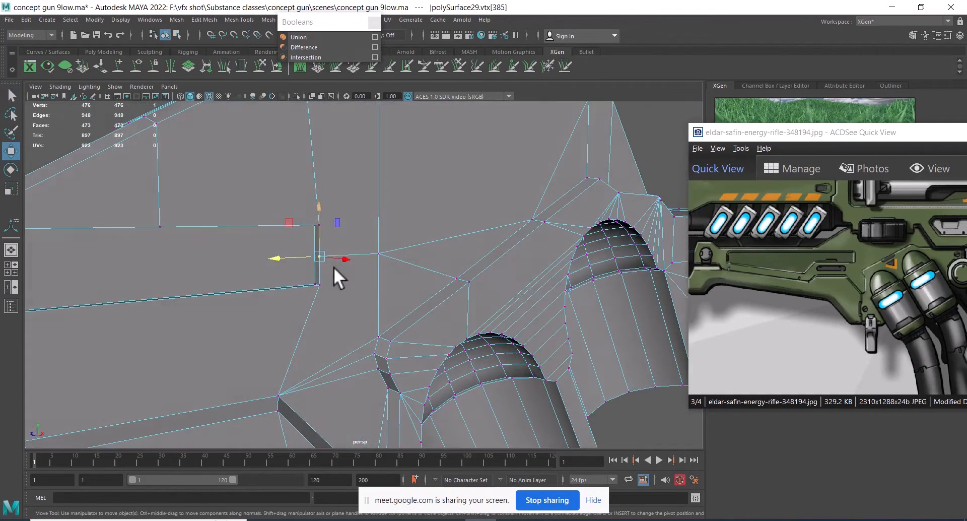
{"action": "left_click_drag", "start_coordinate": [321, 210], "coordinate": [320, 196]}
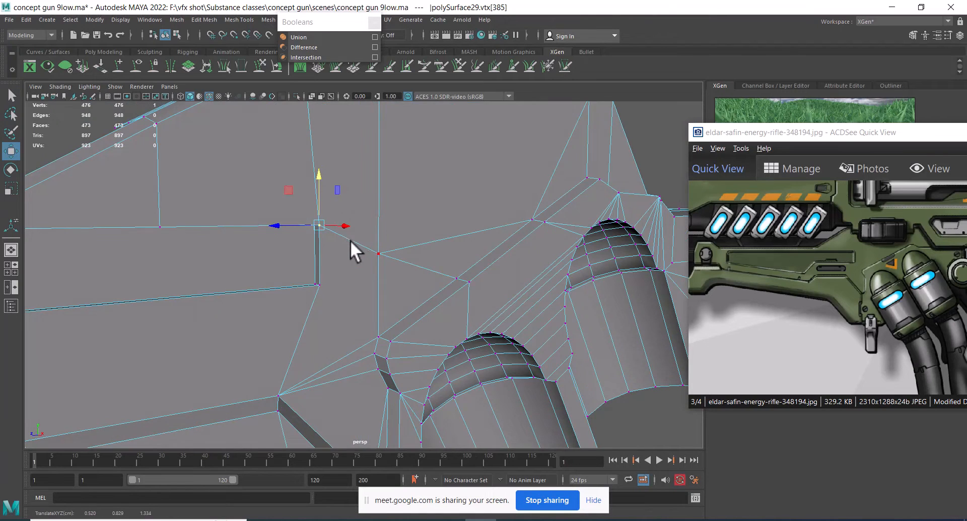
{"action": "key", "text": "4"}
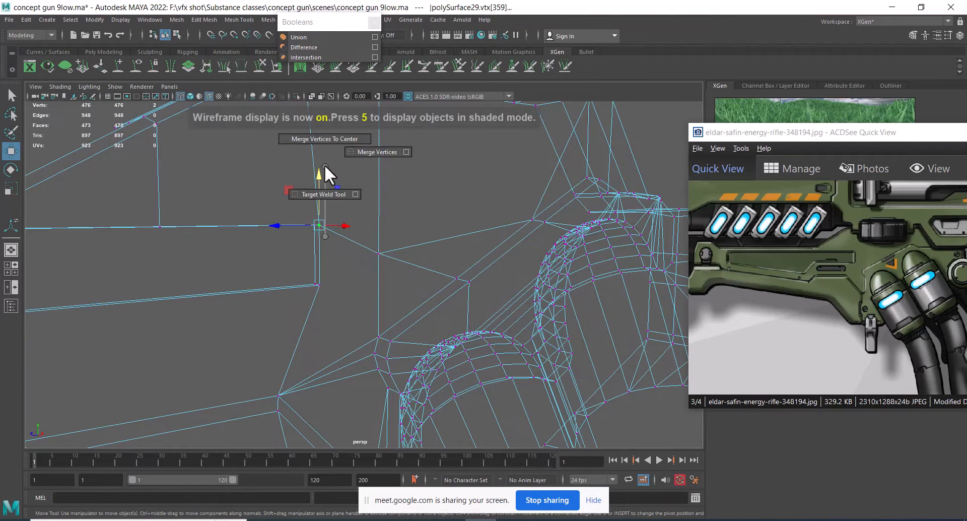
{"action": "right_click_drag", "start_coordinate": [384, 145], "coordinate": [385, 145], "text": "shift"}
Check the smooth preview and examine the low-poly topology from the recess's rear end to the lower body's front tip.
{"action": "key", "text": "3"}
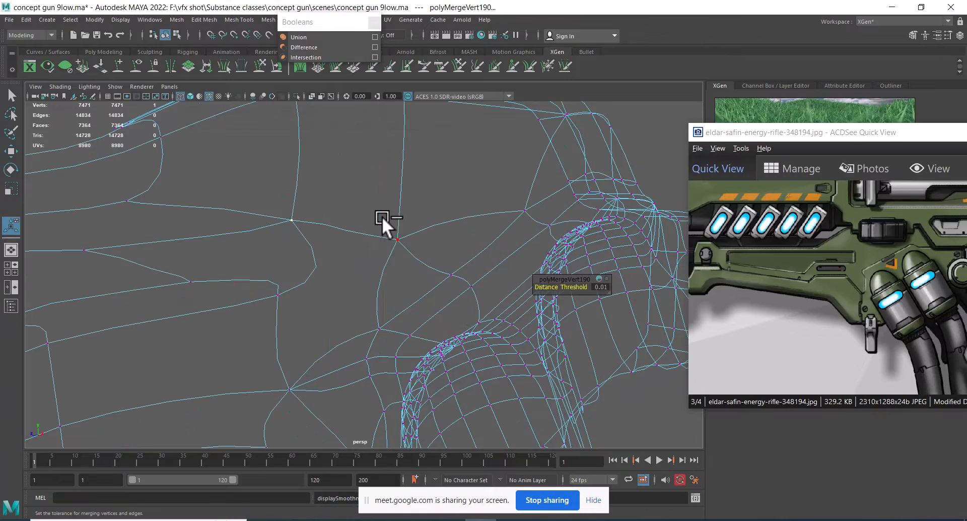
{"action": "key", "text": "5"}
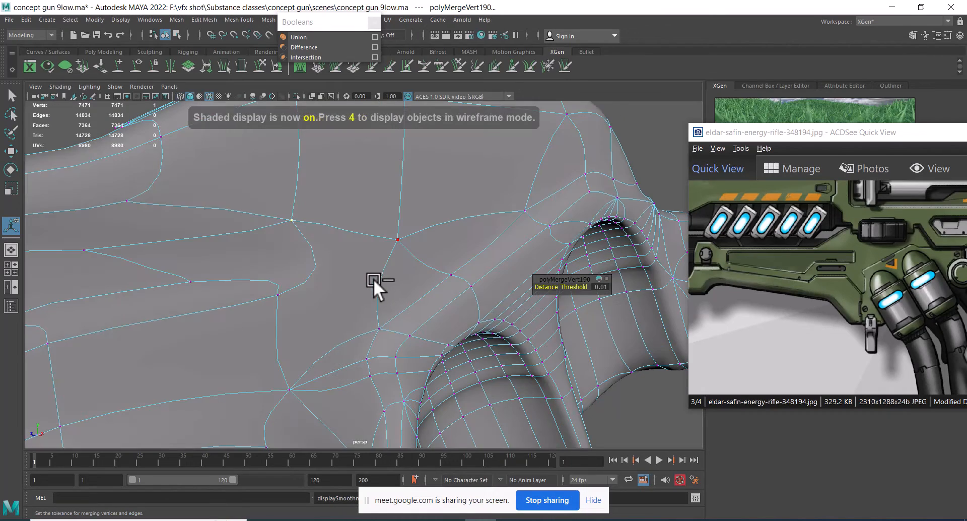
{"action": "key", "text": "1"}
{"action": "right_click_drag", "start_coordinate": [440, 189], "coordinate": [440, 189]}
{"action": "right_click_drag", "start_coordinate": [440, 189], "coordinate": [364, 270], "text": "alt"}
{"action": "middle_click_drag", "start_coordinate": [364, 270], "coordinate": [432, 226], "text": "alt"}
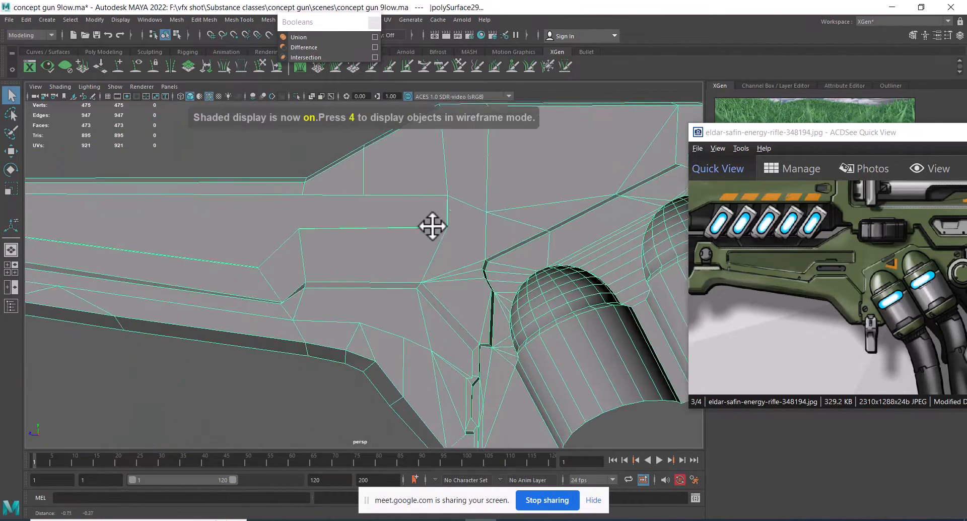
{"action": "right_click_drag", "start_coordinate": [432, 226], "coordinate": [295, 231], "text": "alt"}
{"action": "left_click_drag", "start_coordinate": [295, 232], "coordinate": [333, 282], "text": "alt"}
{"action": "right_click_drag", "start_coordinate": [333, 283], "coordinate": [344, 313], "text": "alt"}
{"action": "middle_click_drag", "start_coordinate": [344, 313], "coordinate": [444, 302], "text": "alt"}
{"action": "right_click_drag", "start_coordinate": [443, 302], "coordinate": [461, 314], "text": "alt"}
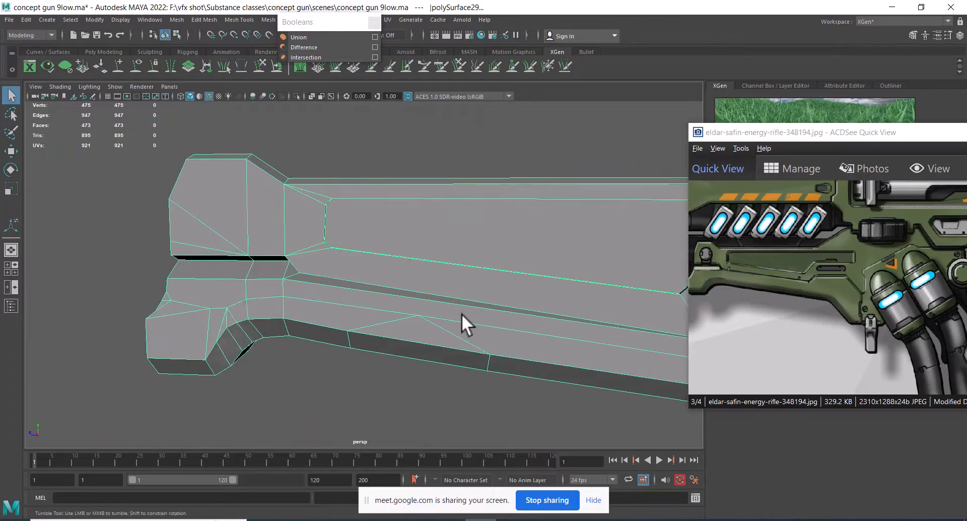
{"action": "left_click_drag", "start_coordinate": [461, 313], "coordinate": [422, 298], "text": "alt"}
{"action": "mouse_move", "coordinate": [422, 298]}
{"action": "right_mouse_down", "text": "alt"}
{"action": "mouse_move", "coordinate": [421, 315]}
{"action": "mouse_move", "coordinate": [416, 303]}
{"action": "right_mouse_up", "text": "alt"}
{"action": "left_click_drag", "start_coordinate": [416, 303], "coordinate": [434, 247], "text": "alt"}
{"action": "right_click_drag", "start_coordinate": [433, 248], "coordinate": [318, 225], "text": "alt"}
{"action": "middle_click_drag", "start_coordinate": [319, 225], "coordinate": [368, 186], "text": "alt"}
{"action": "right_click_drag", "start_coordinate": [368, 186], "coordinate": [365, 280], "text": "alt"}
{"action": "left_click_drag", "start_coordinate": [364, 280], "coordinate": [342, 277], "text": "alt"}
{"action": "right_click_drag", "start_coordinate": [342, 277], "coordinate": [350, 294], "text": "alt"}
{"action": "middle_click_drag", "start_coordinate": [350, 295], "coordinate": [403, 267], "text": "alt"}
{"action": "right_click_drag", "start_coordinate": [403, 267], "coordinate": [403, 277], "text": "alt"}
{"action": "left_click_drag", "start_coordinate": [403, 277], "coordinate": [340, 242], "text": "alt"}
{"action": "right_click_drag", "start_coordinate": [340, 242], "coordinate": [368, 237], "text": "alt"}
Cut an edge with Multi-Cut across the side faces of the lower body's front lower tip.
{"action": "right_click_drag", "start_coordinate": [433, 180], "coordinate": [323, 190], "text": "shift"}
{"action": "right_click_drag", "start_coordinate": [388, 241], "coordinate": [417, 252], "text": "alt"}
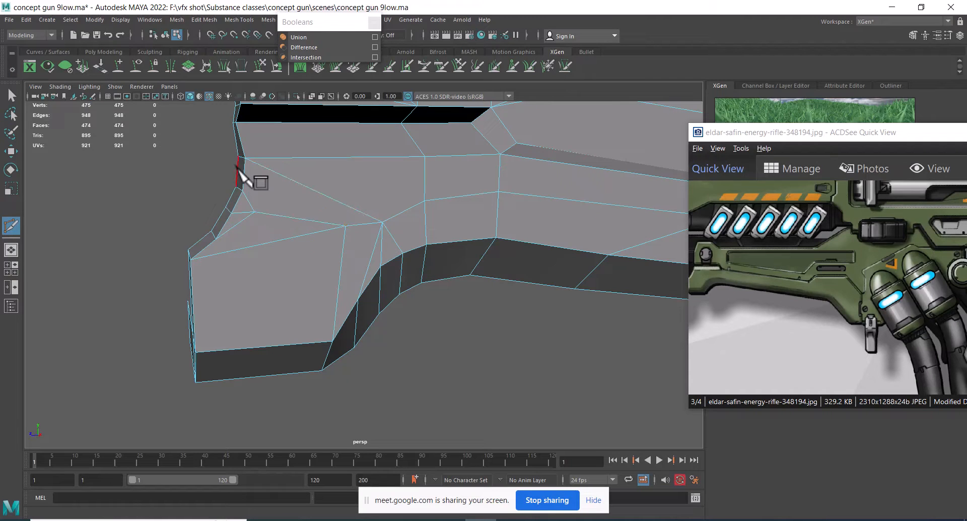
{"action": "left_click_drag", "start_coordinate": [419, 218], "coordinate": [348, 208], "text": "alt"}
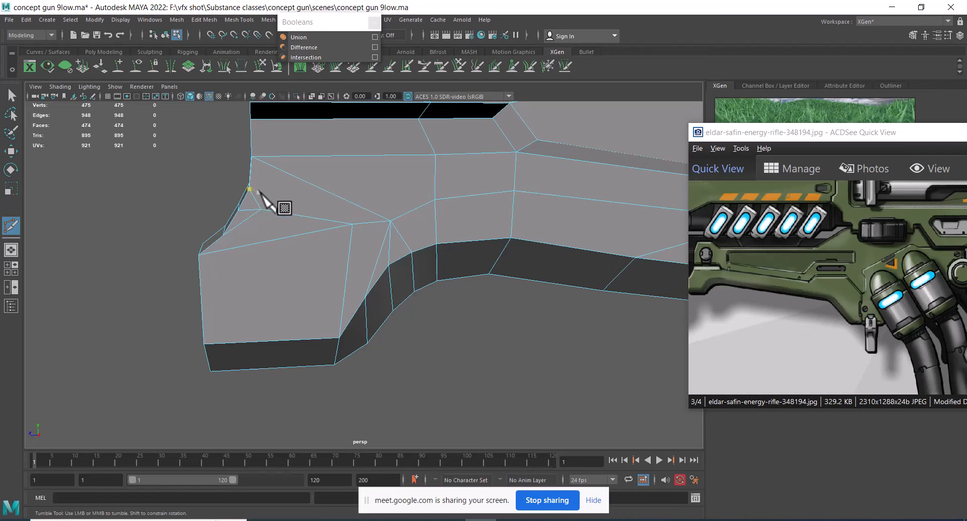
{"action": "left_click_drag", "start_coordinate": [260, 191], "coordinate": [345, 240], "text": "alt"}
{"action": "key", "text": "w"}
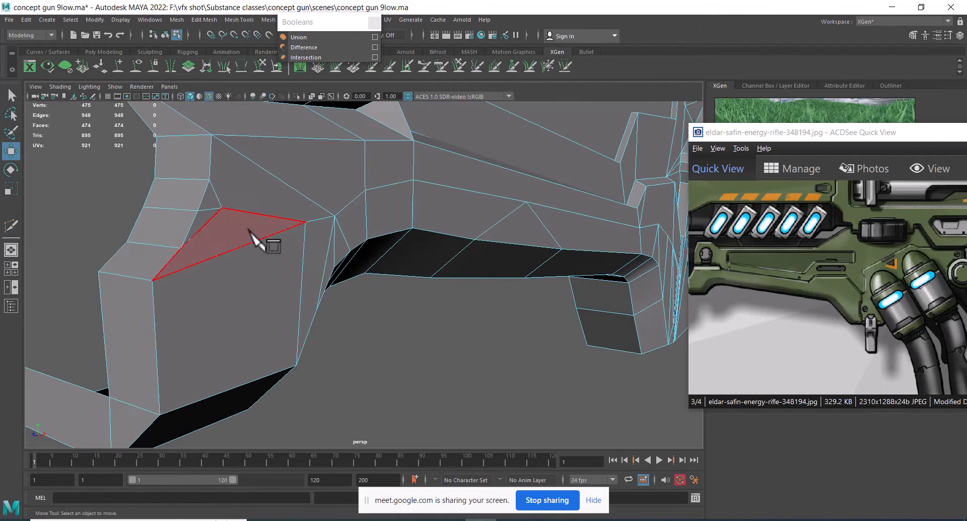
Delete the two short slanted edges inside the notched corner on the side face of the lower body's front tip.
{"action": "right_click_drag", "start_coordinate": [250, 229], "coordinate": [240, 194]}
{"action": "left_click", "coordinate": [217, 192]}
{"action": "left_click_drag", "start_coordinate": [262, 187], "coordinate": [317, 174], "text": "alt"}
{"action": "scroll", "coordinate": [322, 175], "scroll_direction": "up", "scroll_amount": 2}
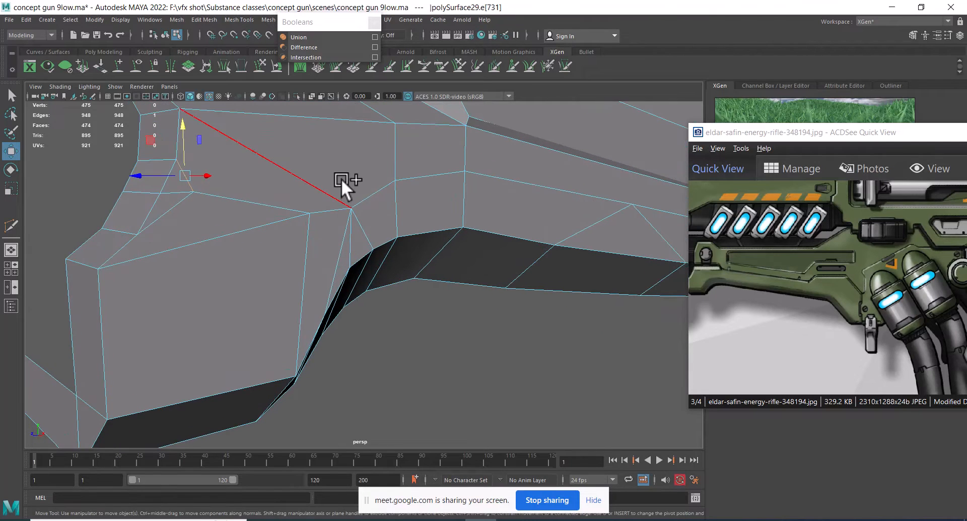
{"action": "key", "text": "g"}
{"action": "key", "text": "w"}
{"action": "key", "text": "Delete"}
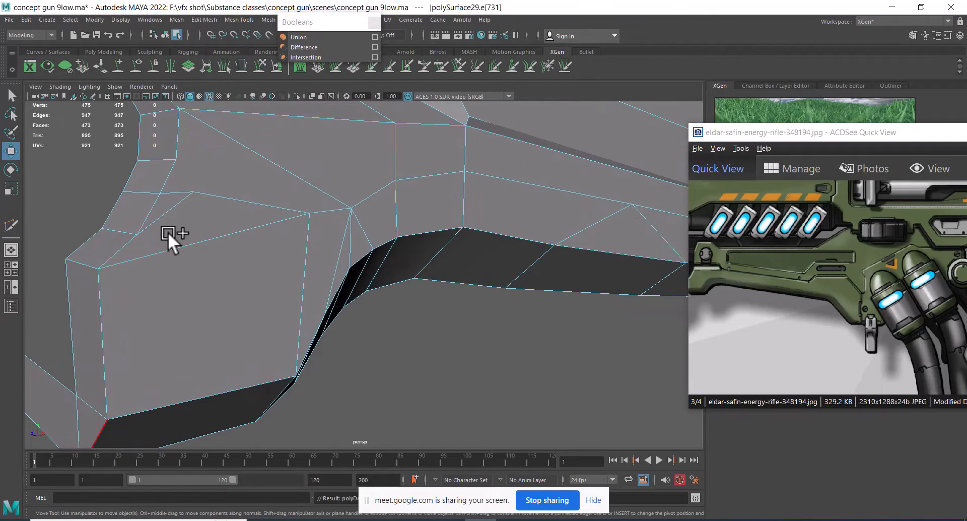
{"action": "left_click", "coordinate": [173, 202]}
{"action": "right_click", "coordinate": [293, 154], "text": "shift"}
{"action": "right_click_drag", "start_coordinate": [289, 155], "coordinate": [246, 169], "text": "shift"}
{"action": "left_click_drag", "start_coordinate": [288, 173], "coordinate": [311, 186], "text": "alt"}
Cut edges with Multi-Cut from the notch's upper and lower border vertices to the inner vertex on the front tip's side face.
{"action": "right_click_drag", "start_coordinate": [310, 186], "coordinate": [207, 174], "text": "shift"}
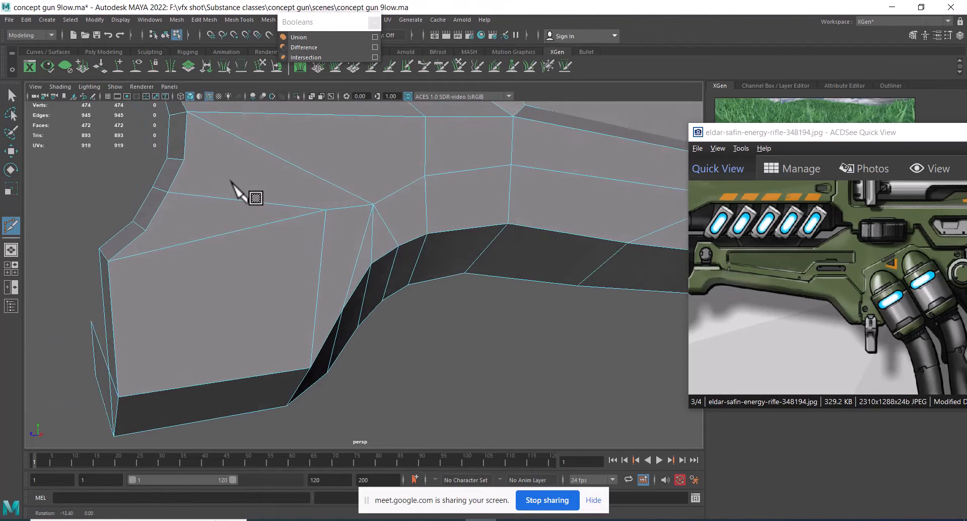
{"action": "left_click", "coordinate": [183, 159]}
{"action": "right_click_drag", "start_coordinate": [280, 158], "coordinate": [221, 159], "text": "shift"}
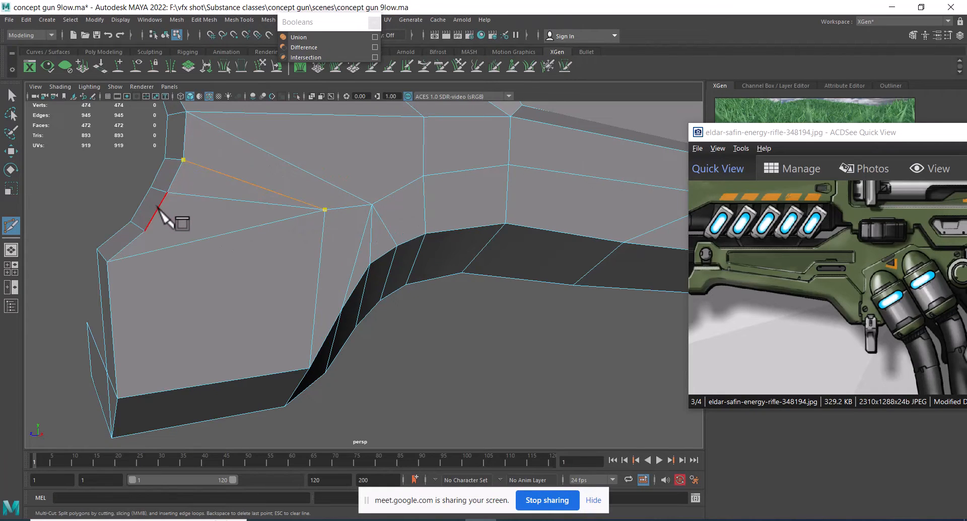
{"action": "right_click", "coordinate": [203, 291]}
{"action": "left_click", "coordinate": [324, 209]}
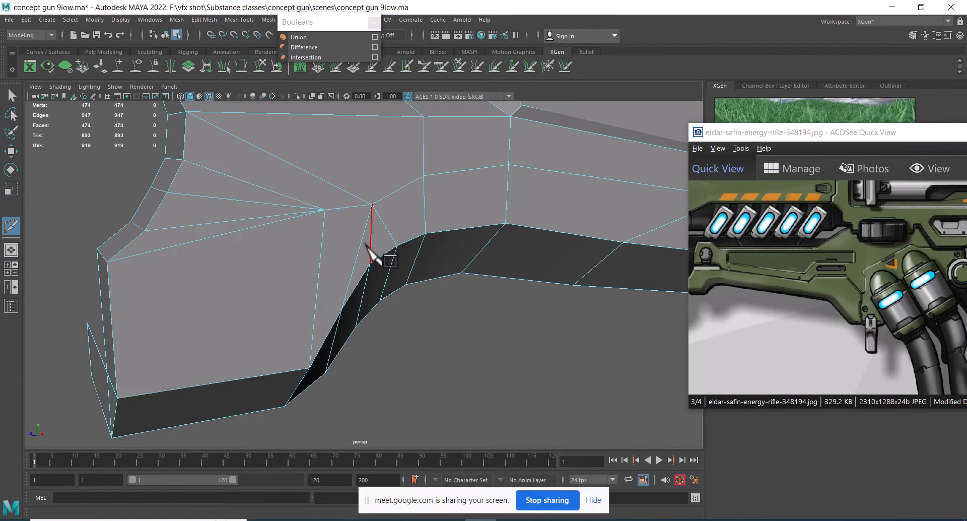
Cut an edge with Multi-Cut from the front end of the long side edge to the first underside border vertex behind the front curve.
{"action": "scroll", "coordinate": [358, 242], "scroll_direction": "down", "scroll_amount": 3}
{"action": "left_click_drag", "start_coordinate": [357, 241], "coordinate": [304, 233], "text": "alt"}
{"action": "scroll", "coordinate": [313, 233], "scroll_direction": "down", "scroll_amount": 7}
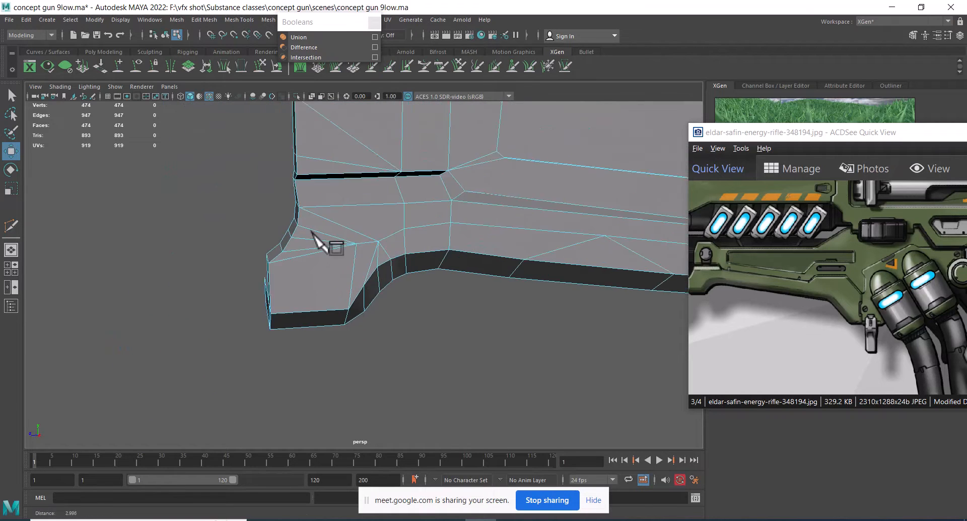
{"action": "middle_click_drag", "start_coordinate": [401, 288], "coordinate": [302, 276], "text": "alt"}
{"action": "scroll", "coordinate": [363, 264], "scroll_direction": "down", "scroll_amount": 3}
{"action": "scroll", "coordinate": [395, 240], "scroll_direction": "up", "scroll_amount": 5}
{"action": "left_click_drag", "start_coordinate": [375, 259], "coordinate": [403, 238], "text": "alt"}
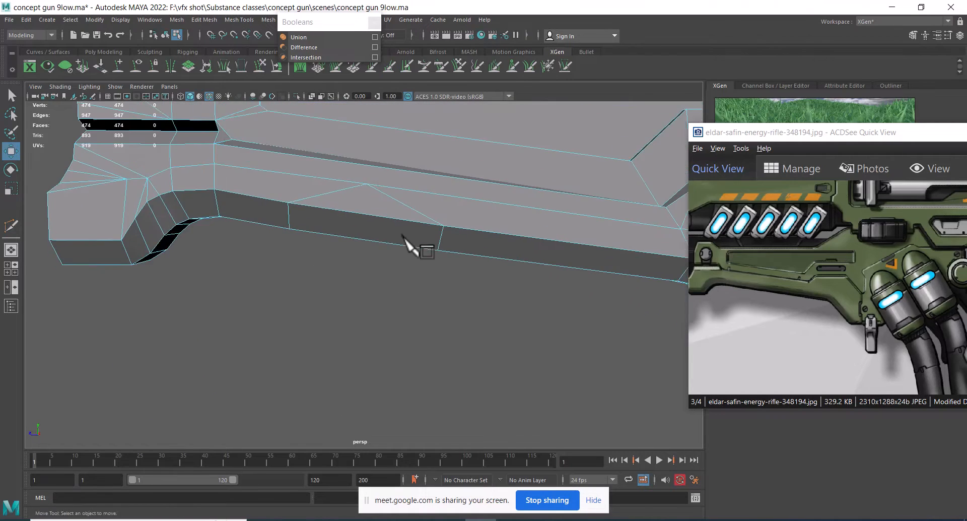
{"action": "middle_click_drag", "start_coordinate": [404, 238], "coordinate": [393, 281], "text": "alt"}
{"action": "left_click_drag", "start_coordinate": [393, 281], "coordinate": [372, 251], "text": "alt"}
{"action": "right_click_drag", "start_coordinate": [372, 217], "coordinate": [415, 207]}
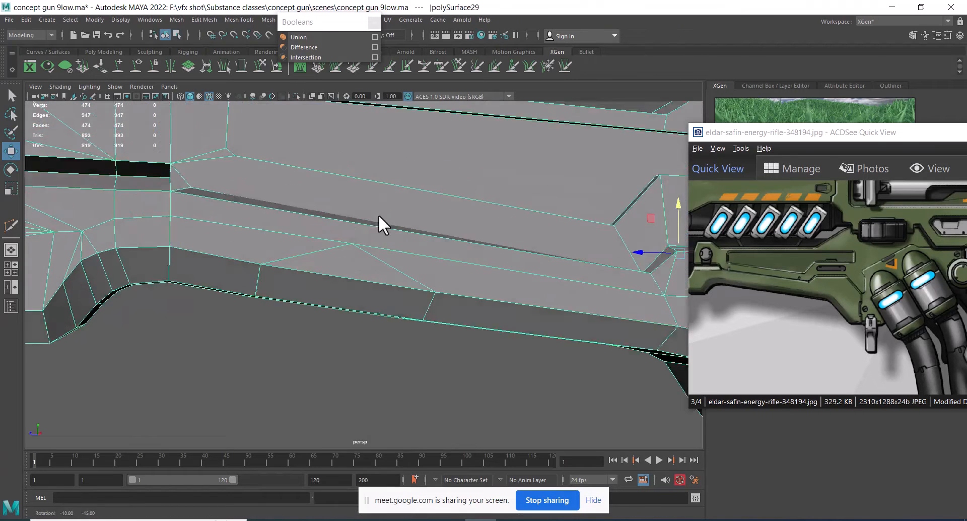
{"action": "left_click_drag", "start_coordinate": [380, 222], "coordinate": [381, 274], "text": "alt"}
{"action": "right_click_drag", "start_coordinate": [390, 237], "coordinate": [320, 222]}
{"action": "key", "text": "w"}
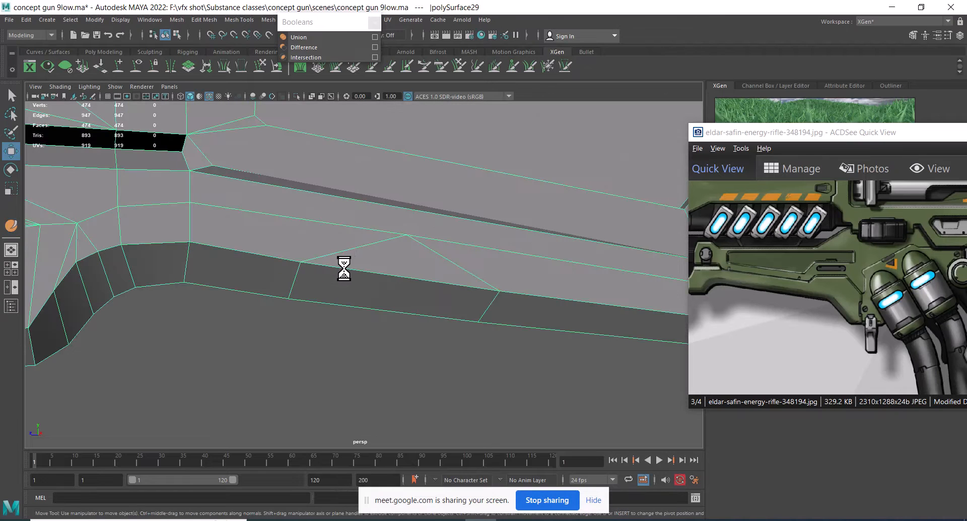
{"action": "right_click_drag", "start_coordinate": [353, 249], "coordinate": [292, 245], "text": "shift"}
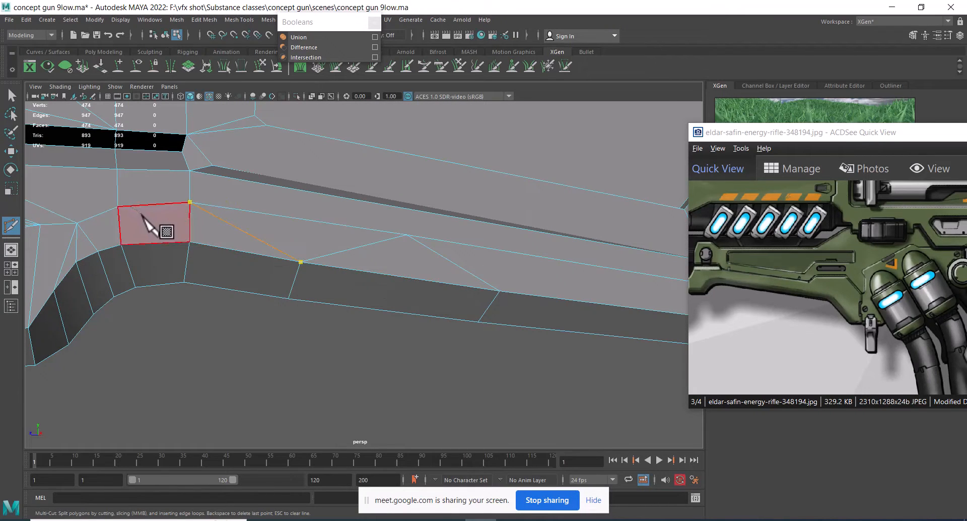
{"action": "key", "text": "w"}
Delete the two slanted edges that form a triangle below the long side edge, together with their shared vertex.
{"action": "left_click", "coordinate": [338, 247]}
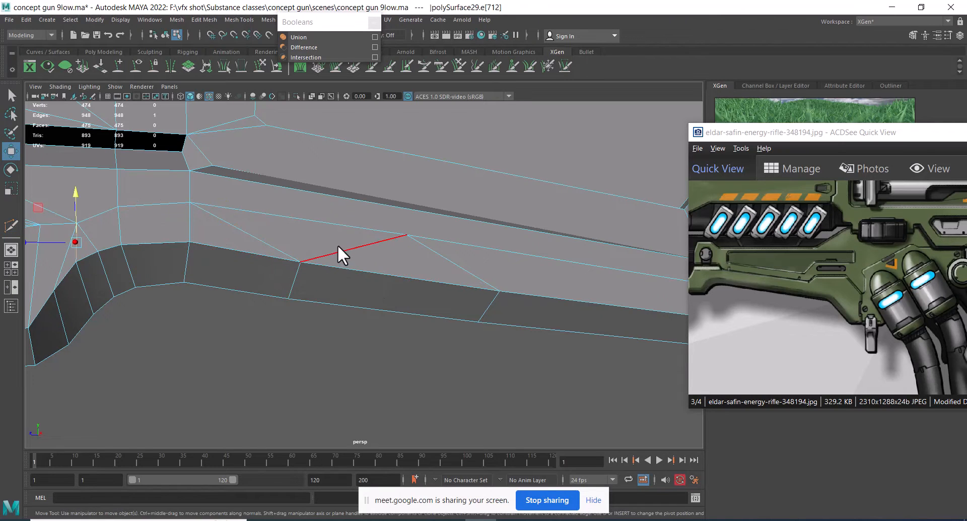
{"action": "left_click", "coordinate": [455, 261], "text": "shift"}
{"action": "key", "text": "ctrl+Delete"}
Cut a second edge with Multi-Cut from the long side edge's front end to the next underside border vertex.
{"action": "left_click_drag", "start_coordinate": [430, 284], "coordinate": [387, 247], "text": "alt"}
{"action": "middle_click_drag", "start_coordinate": [486, 237], "coordinate": [344, 282], "text": "alt"}
{"action": "scroll", "coordinate": [344, 281], "scroll_direction": "up", "scroll_amount": 1}
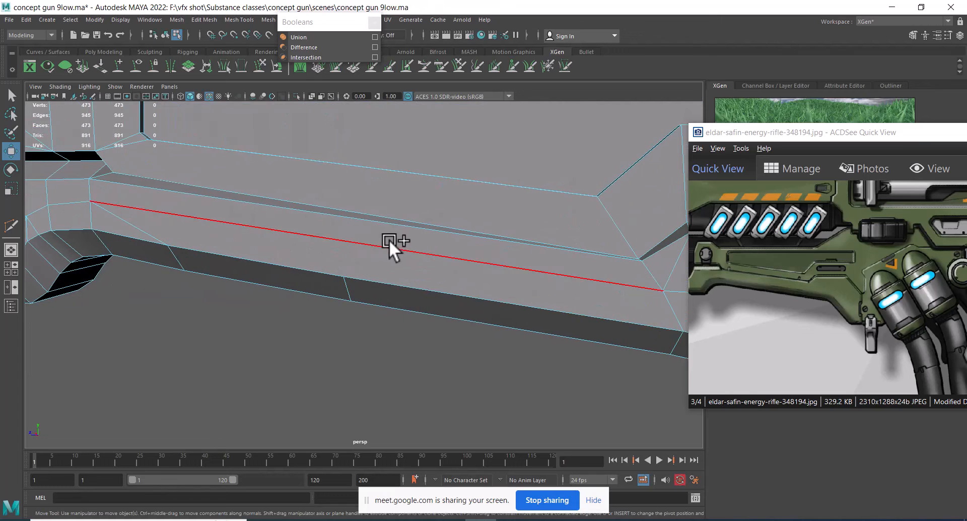
{"action": "right_click_drag", "start_coordinate": [392, 242], "coordinate": [344, 245], "text": "shift"}
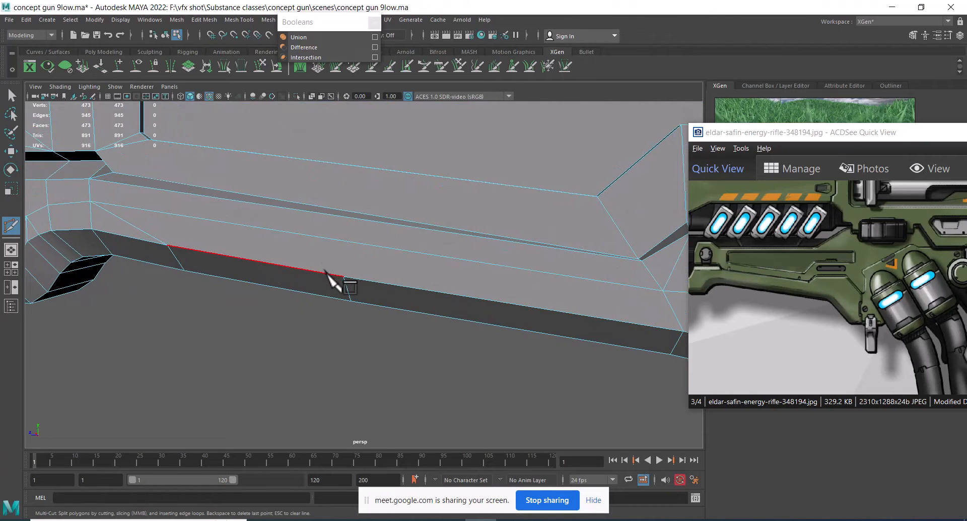
{"action": "left_click_drag", "start_coordinate": [294, 266], "coordinate": [277, 262], "text": "alt"}
{"action": "scroll", "coordinate": [283, 240], "scroll_direction": "down", "scroll_amount": 3}
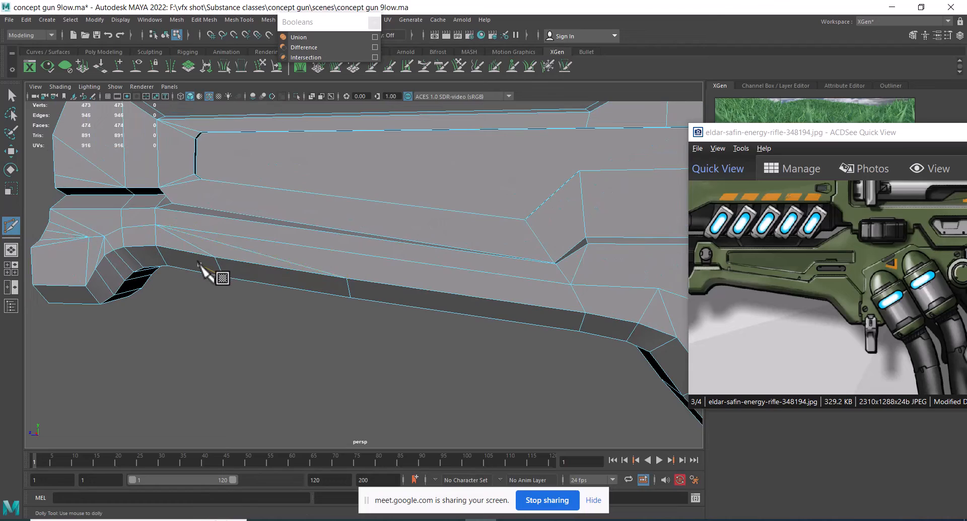
Merge the two vertices on the recess's upper edge near its rear end to their center.
{"action": "scroll", "coordinate": [367, 300], "scroll_direction": "down", "scroll_amount": 3}
{"action": "left_click", "coordinate": [403, 233]}
{"action": "left_click_drag", "start_coordinate": [403, 232], "coordinate": [438, 233], "text": "alt"}
{"action": "scroll", "coordinate": [327, 247], "scroll_direction": "up", "scroll_amount": 3}
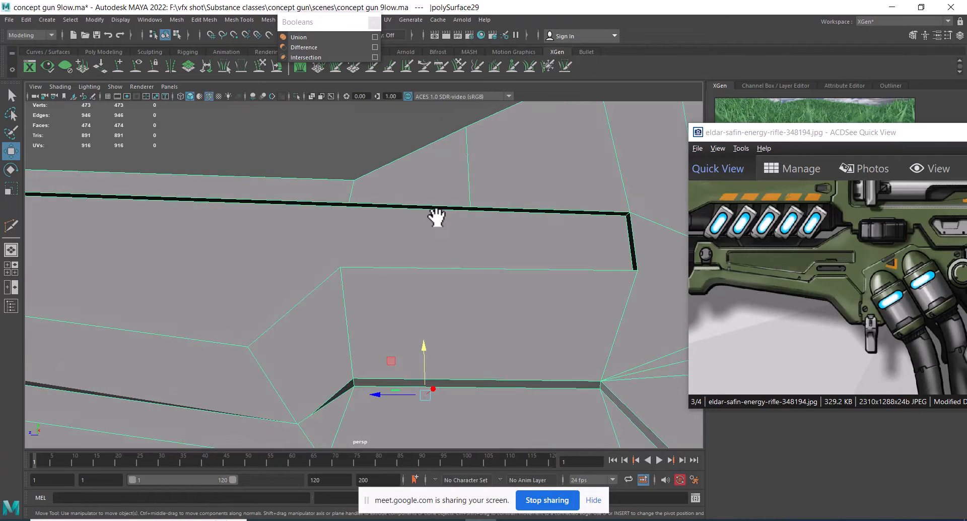
{"action": "right_click_drag", "start_coordinate": [440, 220], "coordinate": [435, 115], "text": "shift"}
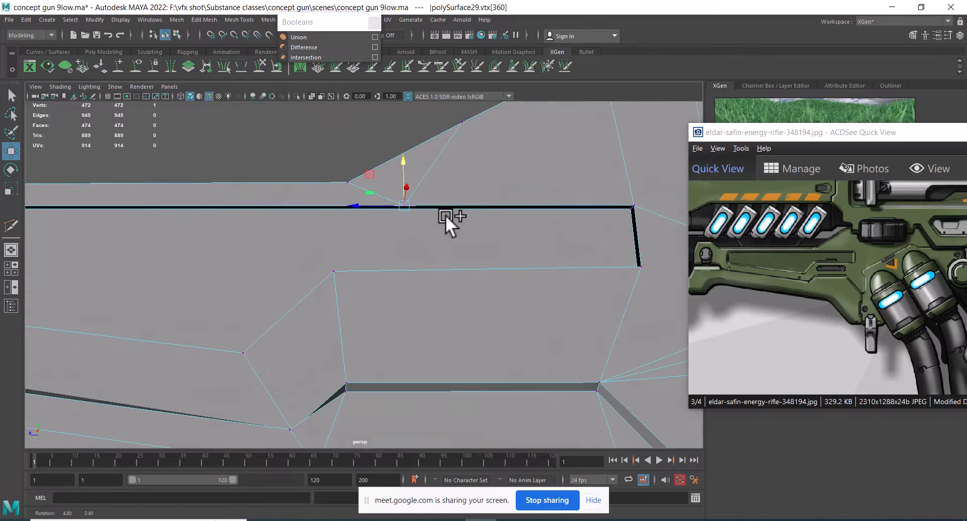
Snap the merged vertex onto the recess's upper rear corner and merge the overlapping vertices, using wireframe display to check them.
{"action": "left_click_drag", "start_coordinate": [445, 214], "coordinate": [427, 262], "text": "alt"}
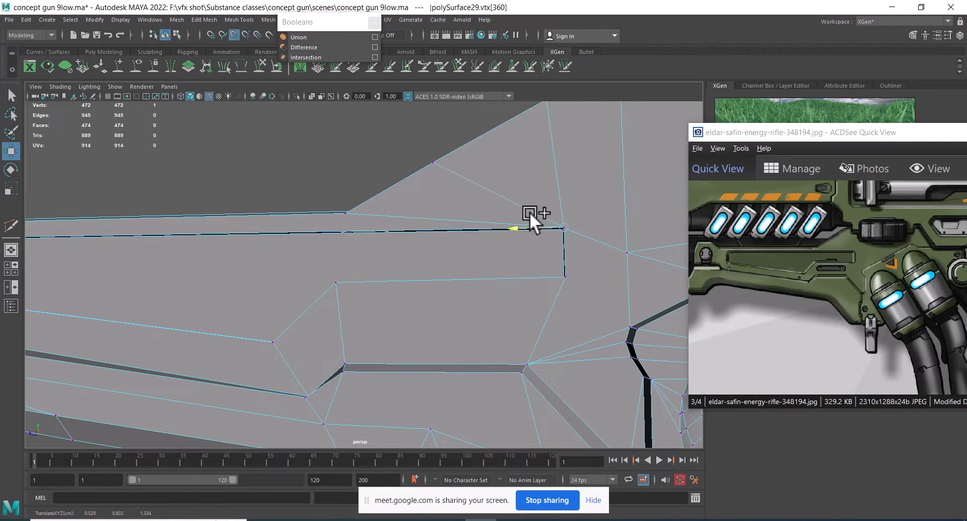
{"action": "left_click_drag", "start_coordinate": [573, 226], "coordinate": [567, 195], "text": "alt"}
{"action": "key", "text": "4"}
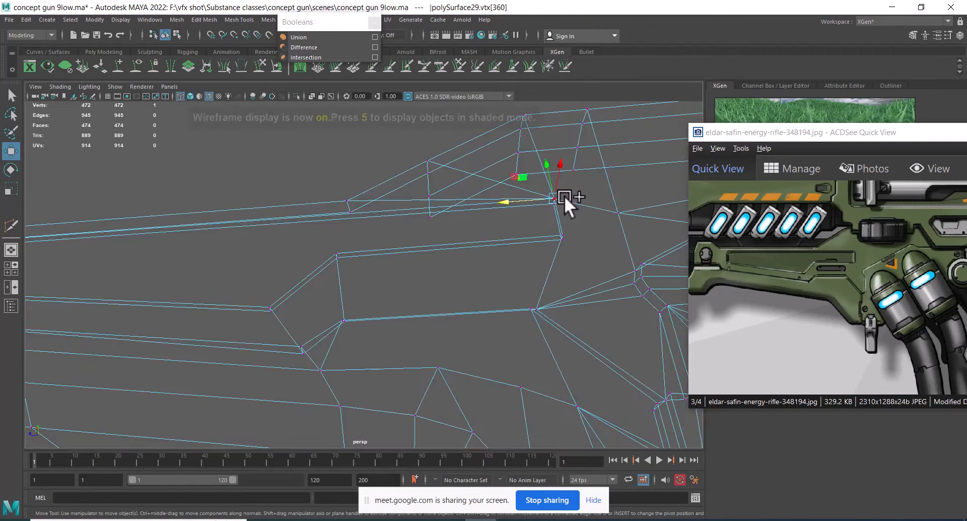
{"action": "right_click_drag", "start_coordinate": [549, 200], "coordinate": [616, 105], "text": "shift"}
{"action": "key", "text": "5"}
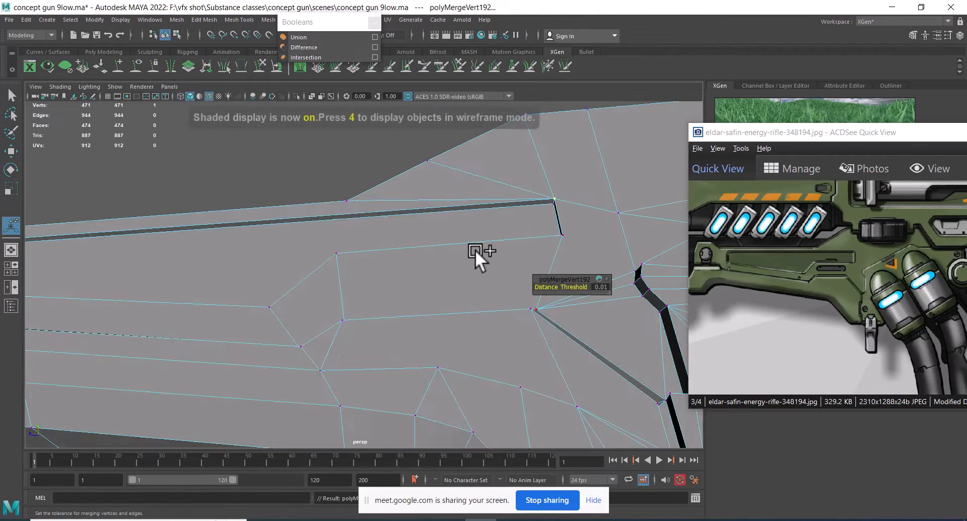
Leave vertex editing and examine the topology of the lower body's rear section around the rounded cylinder cutouts and the top edge.
{"action": "mouse_move", "coordinate": [479, 255]}
{"action": "right_mouse_down", "text": "alt"}
{"action": "mouse_move", "coordinate": [408, 242]}
{"action": "mouse_move", "coordinate": [341, 322]}
{"action": "mouse_move", "coordinate": [391, 233]}
{"action": "right_mouse_up", "text": "alt"}
{"action": "left_click_drag", "start_coordinate": [402, 244], "coordinate": [388, 259], "text": "alt"}
{"action": "middle_click_drag", "start_coordinate": [388, 259], "coordinate": [278, 224], "text": "alt"}
{"action": "right_click_drag", "start_coordinate": [391, 228], "coordinate": [319, 227], "text": "alt"}
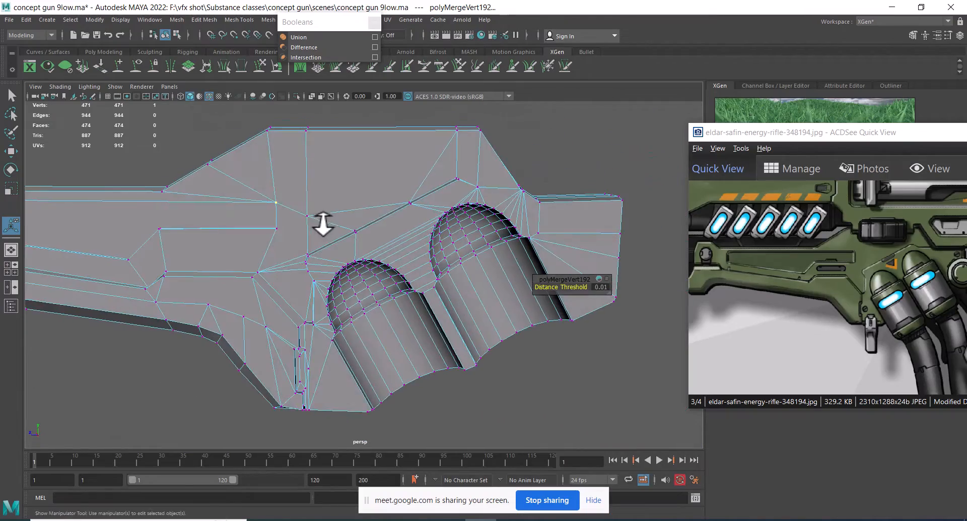
{"action": "key", "text": "F8"}
{"action": "key", "text": "q"}
{"action": "left_click_drag", "start_coordinate": [421, 172], "coordinate": [448, 242], "text": "alt"}
{"action": "right_click_drag", "start_coordinate": [449, 241], "coordinate": [326, 176], "text": "alt"}
{"action": "left_click_drag", "start_coordinate": [326, 176], "coordinate": [321, 269], "text": "alt"}
{"action": "right_click_drag", "start_coordinate": [321, 269], "coordinate": [372, 282], "text": "alt"}
{"action": "left_click_drag", "start_coordinate": [371, 282], "coordinate": [457, 270], "text": "alt"}
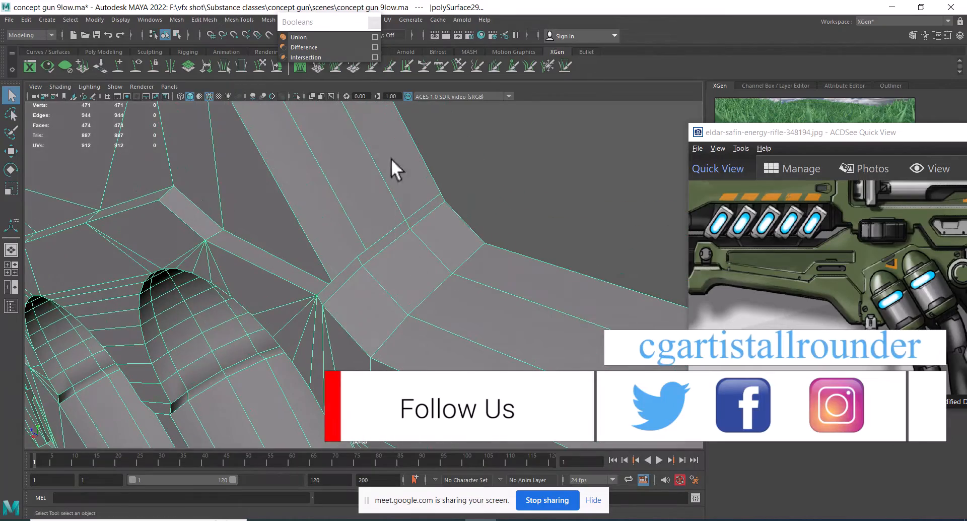
Collapse the short edges across the narrow strip at the bend between the sloped face and the rear block.
{"action": "right_click_drag", "start_coordinate": [391, 159], "coordinate": [390, 126]}
{"action": "left_click", "coordinate": [384, 237]}
{"action": "left_click_drag", "start_coordinate": [384, 237], "coordinate": [439, 272], "text": "alt"}
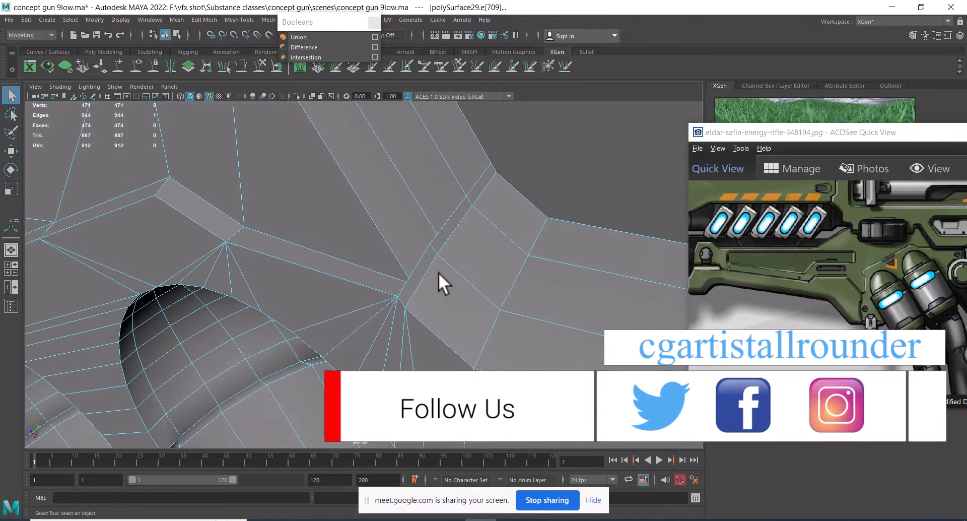
{"action": "left_click", "coordinate": [430, 247]}
{"action": "left_click", "coordinate": [467, 289]}
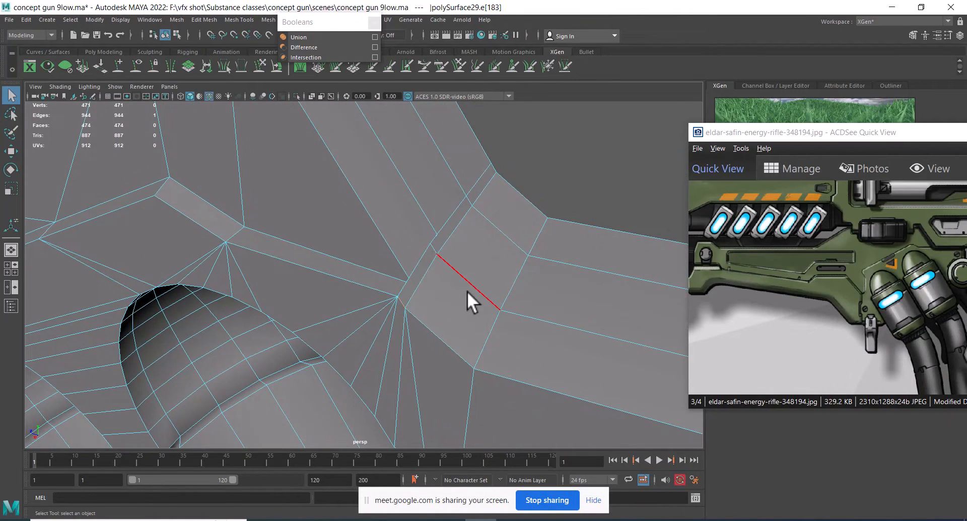
{"action": "right_click_drag", "start_coordinate": [468, 291], "coordinate": [288, 199], "text": "shift"}
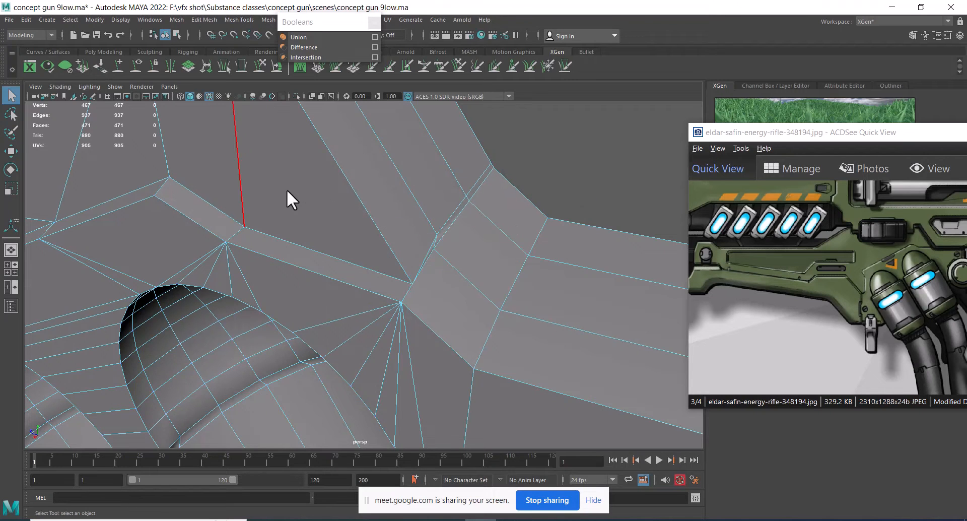
Examine the bend and the cylinder recesses and compare them with the rifle reference image.
{"action": "left_click_drag", "start_coordinate": [452, 252], "coordinate": [511, 245], "text": "alt"}
{"action": "left_click", "coordinate": [600, 245]}
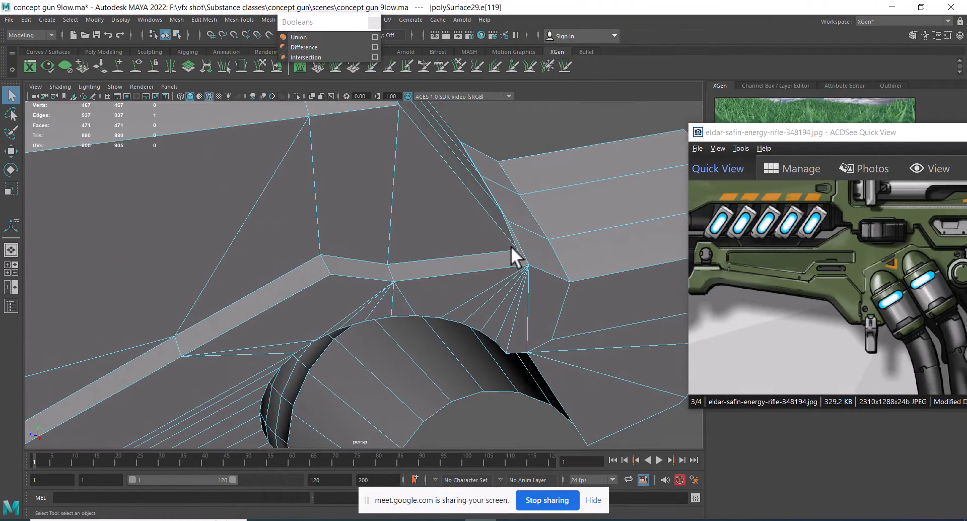
{"action": "left_click_drag", "start_coordinate": [901, 266], "coordinate": [854, 268]}
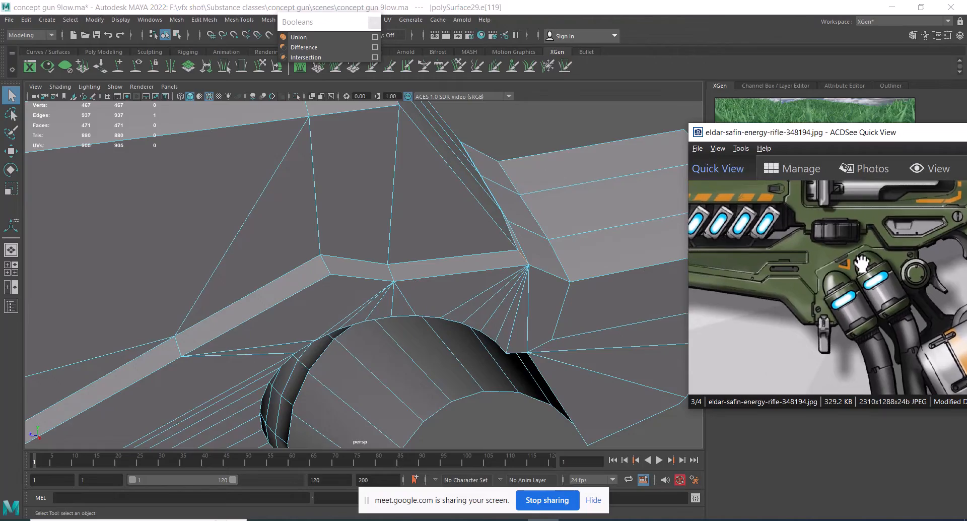
{"action": "mouse_move", "coordinate": [342, 282]}
{"action": "right_mouse_down", "text": "alt"}
{"action": "mouse_move", "coordinate": [339, 298]}
{"action": "mouse_move", "coordinate": [337, 270]}
{"action": "right_mouse_up", "text": "alt"}
{"action": "mouse_move", "coordinate": [336, 270]}
{"action": "left_mouse_down", "text": "alt"}
{"action": "mouse_move", "coordinate": [332, 255]}
{"action": "mouse_move", "coordinate": [325, 280]}
{"action": "left_mouse_up", "text": "alt"}
{"action": "middle_click_drag", "start_coordinate": [325, 280], "coordinate": [416, 288], "text": "alt"}
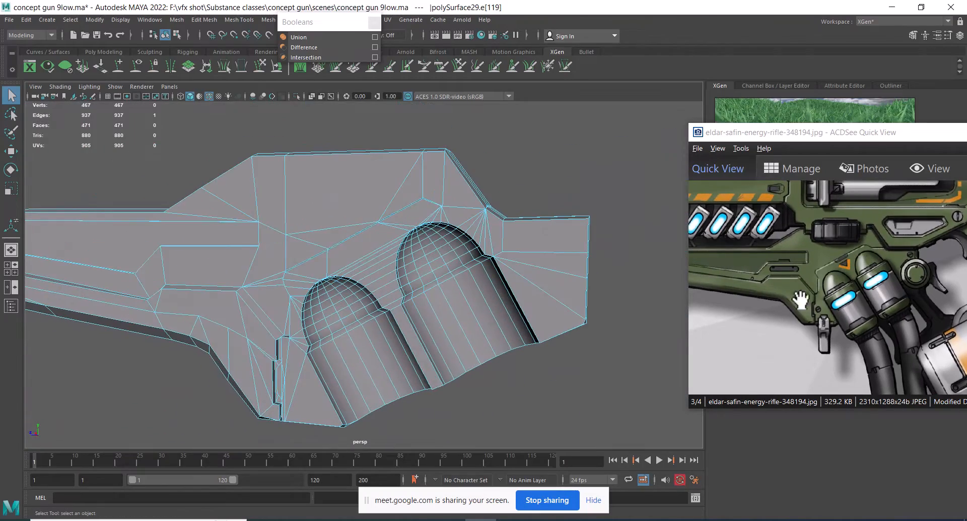
{"action": "right_click_drag", "start_coordinate": [424, 302], "coordinate": [426, 347], "text": "alt"}
{"action": "left_click_drag", "start_coordinate": [453, 272], "coordinate": [408, 327], "text": "alt"}
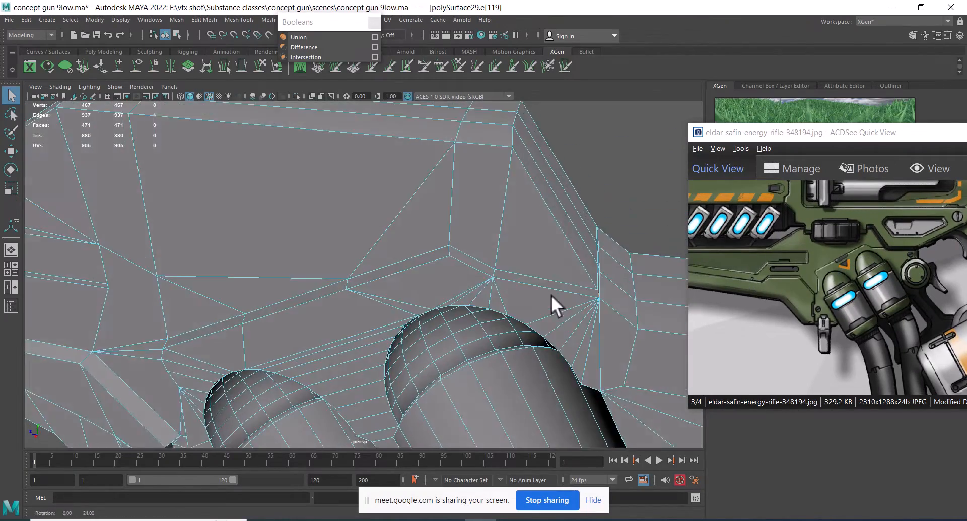
Try to merge the vertices at the bend above the larger cylinder recess.
{"action": "middle_click_drag", "start_coordinate": [584, 302], "coordinate": [383, 283], "text": "alt"}
{"action": "right_click_drag", "start_coordinate": [382, 283], "coordinate": [382, 287], "text": "alt"}
{"action": "left_click_drag", "start_coordinate": [383, 287], "coordinate": [468, 298], "text": "alt"}
{"action": "right_click_drag", "start_coordinate": [510, 173], "coordinate": [511, 176], "text": "shift"}
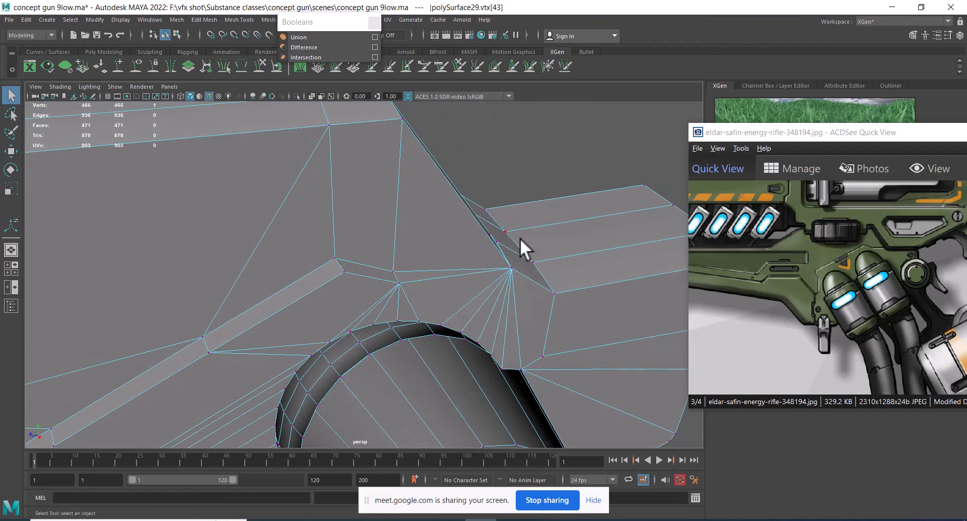
{"action": "left_click_drag", "start_coordinate": [520, 237], "coordinate": [498, 261], "text": "alt"}
{"action": "key", "text": "ctrl+z"}
Try to move the three edges along the bend in the side view, undoing the move.
{"action": "right_click_drag", "start_coordinate": [498, 258], "coordinate": [468, 261]}
{"action": "scroll", "coordinate": [503, 318], "scroll_direction": "up", "scroll_amount": 2}
{"action": "left_click_drag", "start_coordinate": [503, 318], "coordinate": [455, 235], "text": "alt"}
{"action": "left_click", "coordinate": [451, 182]}
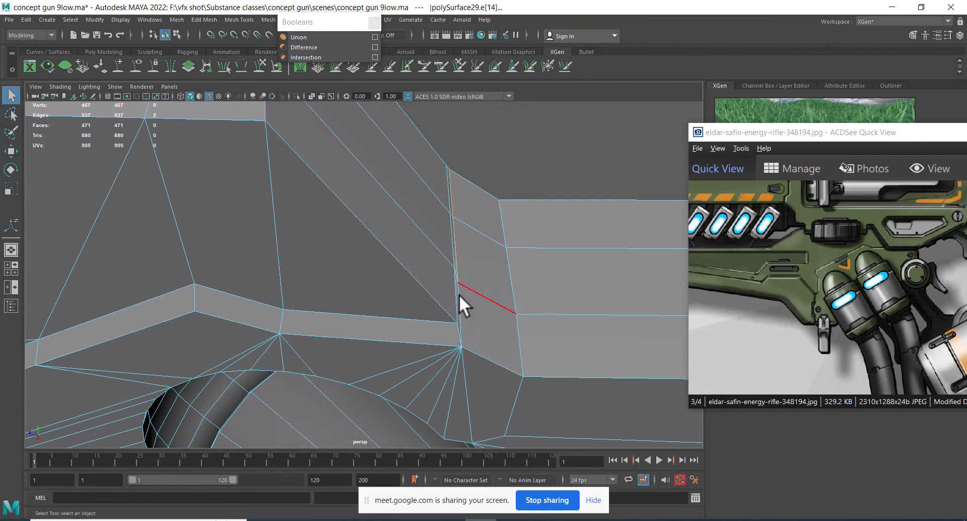
{"action": "key", "text": "w"}
{"action": "key", "text": "space"}
{"action": "left_click_drag", "start_coordinate": [507, 282], "coordinate": [559, 282]}
{"action": "key", "text": "f"}
{"action": "scroll", "coordinate": [559, 281], "scroll_direction": "up", "scroll_amount": 1}
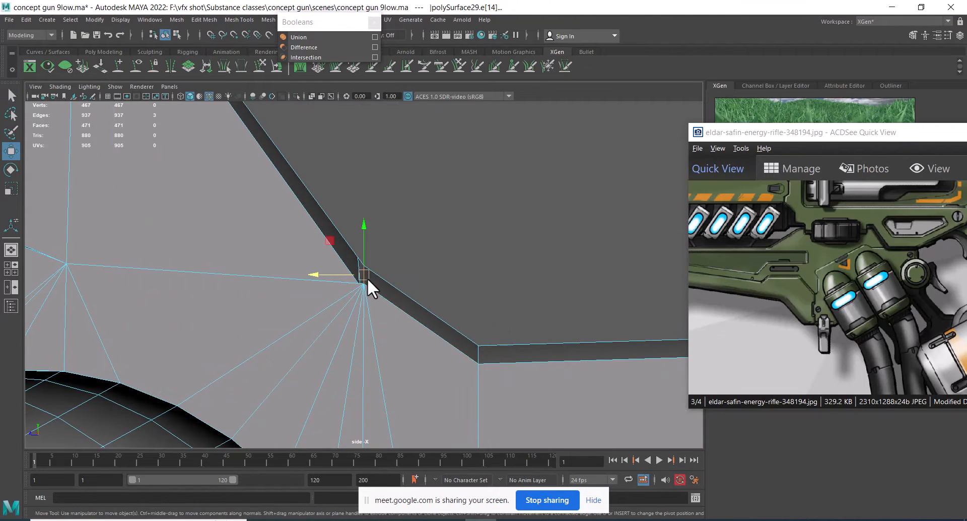
{"action": "left_click_drag", "start_coordinate": [366, 276], "coordinate": [372, 273]}
{"action": "scroll", "coordinate": [436, 262], "scroll_direction": "up", "scroll_amount": 3}
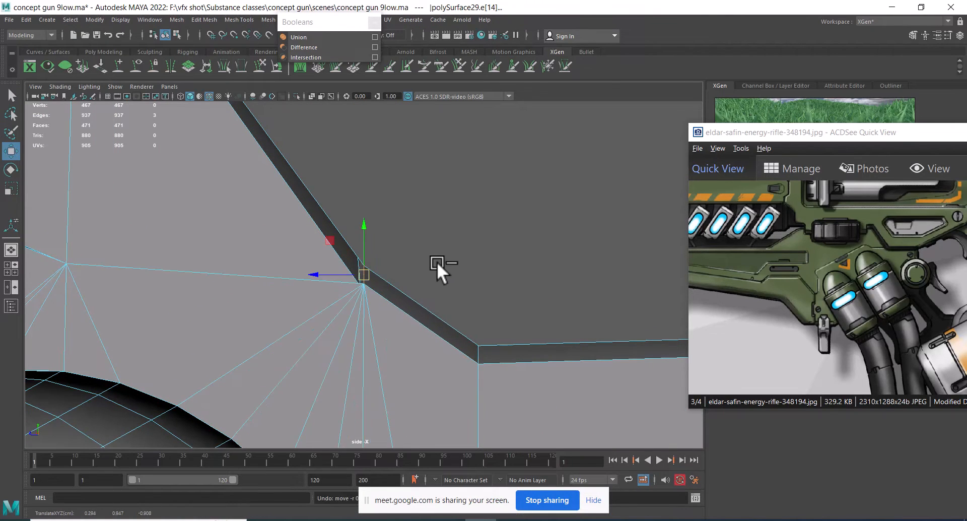
{"action": "key", "text": "space"}
{"action": "left_click_drag", "start_coordinate": [433, 304], "coordinate": [432, 201]}
{"action": "scroll", "coordinate": [439, 286], "scroll_direction": "up", "scroll_amount": 3}
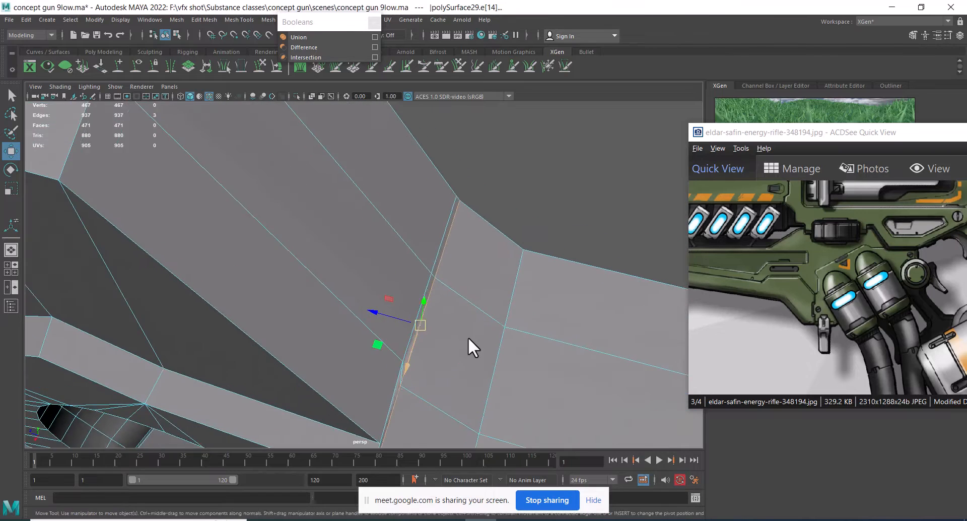
Delete the three nearly coincident extra edges running along the bend beside the rear block.
{"action": "left_click_drag", "start_coordinate": [467, 337], "coordinate": [461, 330], "text": "alt"}
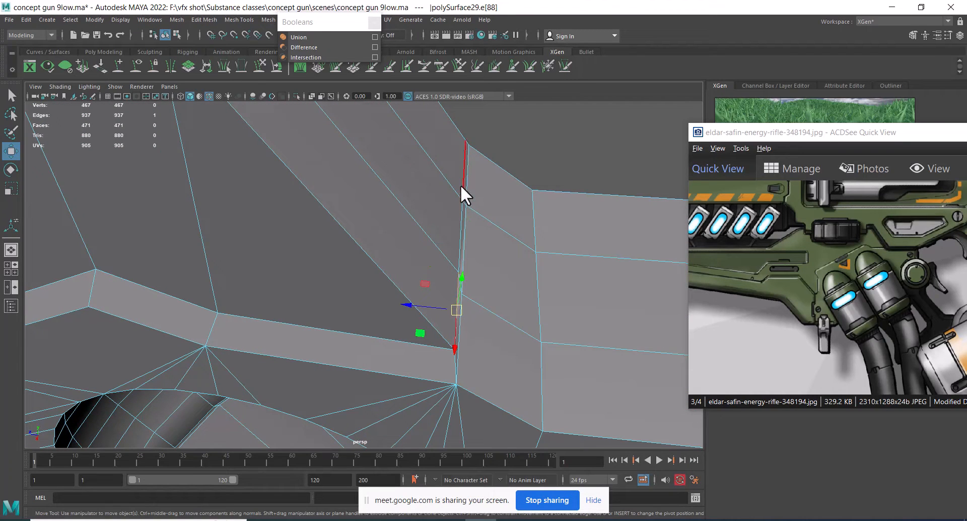
{"action": "double_click", "coordinate": [461, 180]}
{"action": "left_click", "coordinate": [456, 325]}
{"action": "left_click", "coordinate": [459, 176]}
{"action": "double_click", "coordinate": [464, 166]}
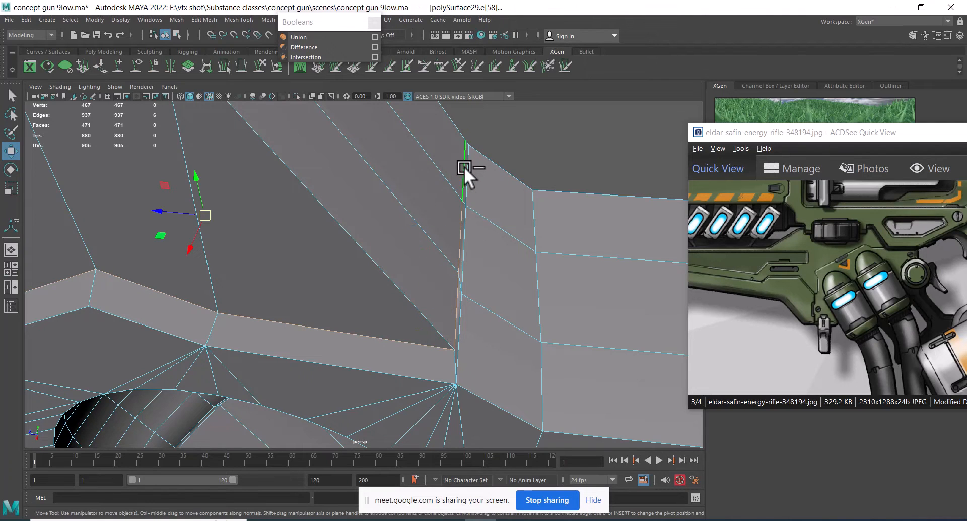
{"action": "right_click", "coordinate": [483, 167], "text": "shift"}
{"action": "left_click", "coordinate": [455, 301]}
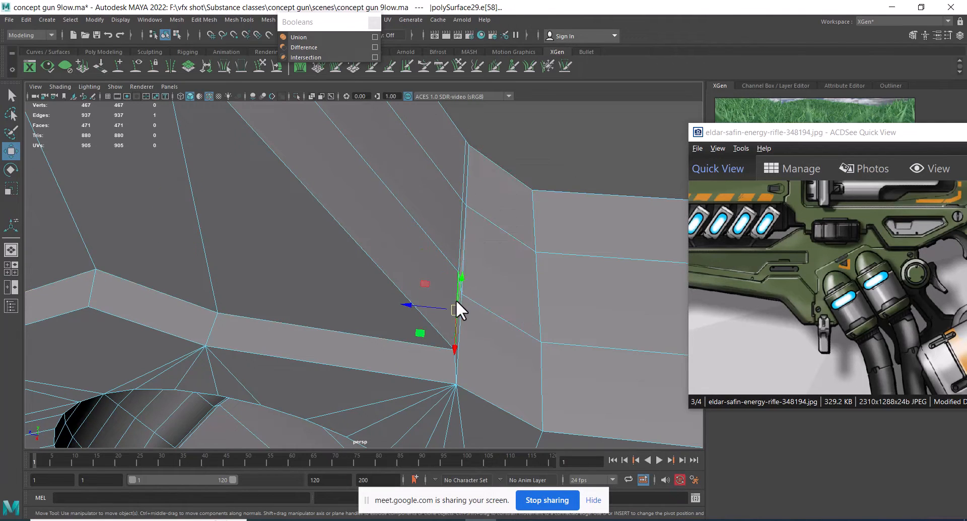
{"action": "left_click", "coordinate": [455, 237], "text": "shift"}
{"action": "right_click", "coordinate": [500, 228], "text": "shift"}
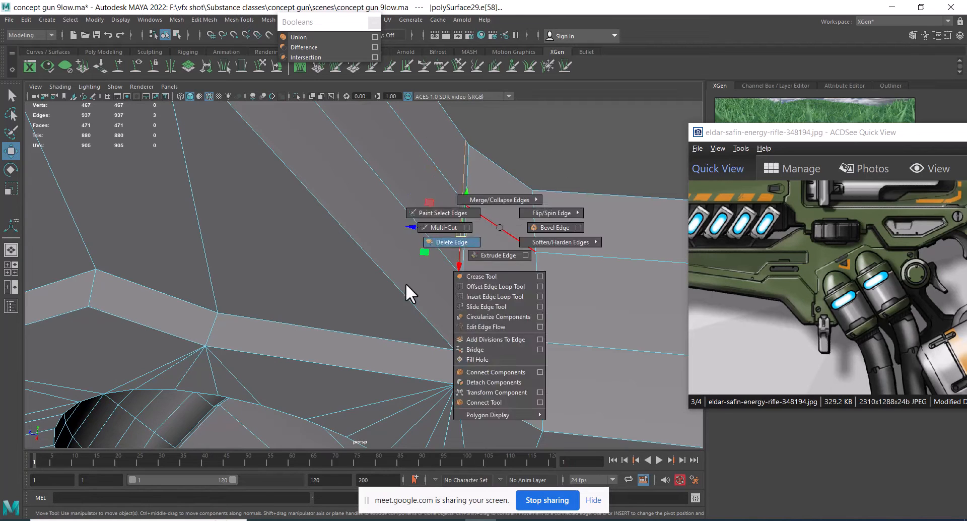
{"action": "right_click_drag", "start_coordinate": [406, 283], "coordinate": [405, 284], "text": "shift"}
Cut a new edge with Multi-Cut joining the two neighbouring vertices at the lower end of the bend.
{"action": "left_click_drag", "start_coordinate": [401, 300], "coordinate": [444, 304], "text": "alt"}
{"action": "scroll", "coordinate": [448, 301], "scroll_direction": "up", "scroll_amount": 2}
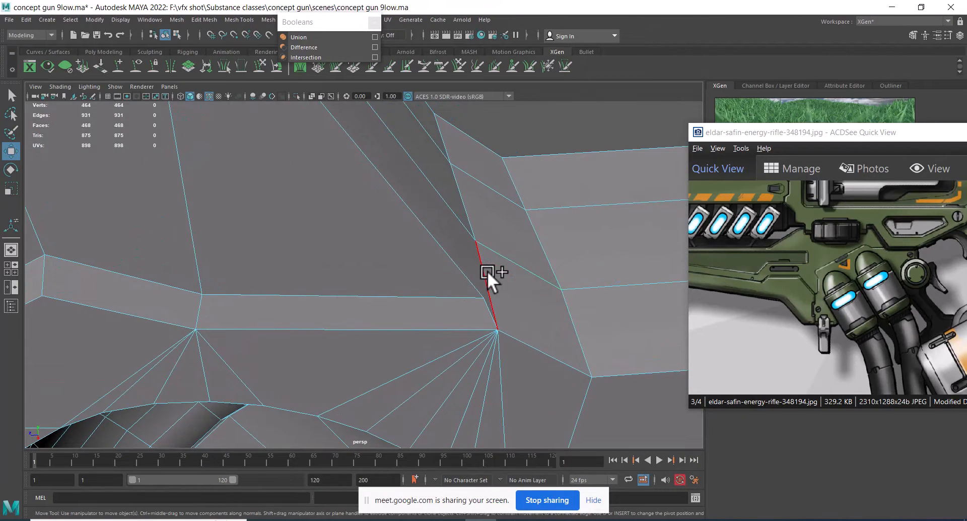
{"action": "right_click_drag", "start_coordinate": [521, 255], "coordinate": [464, 252], "text": "shift"}
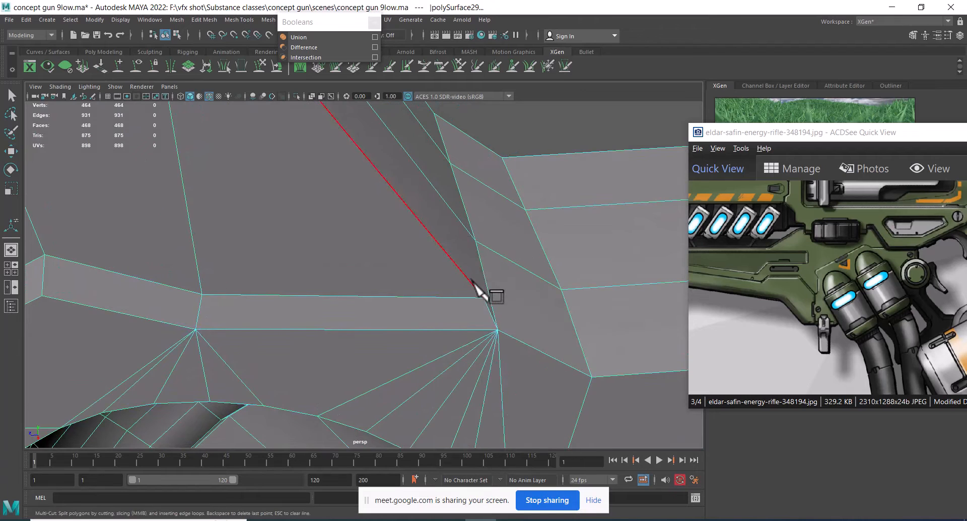
{"action": "left_click_drag", "start_coordinate": [474, 282], "coordinate": [531, 286], "text": "alt"}
{"action": "middle_click_drag", "start_coordinate": [531, 286], "coordinate": [434, 301], "text": "alt"}
{"action": "scroll", "coordinate": [434, 301], "scroll_direction": "up", "scroll_amount": 2}
{"action": "scroll", "coordinate": [434, 302], "scroll_direction": "up", "scroll_amount": 2}
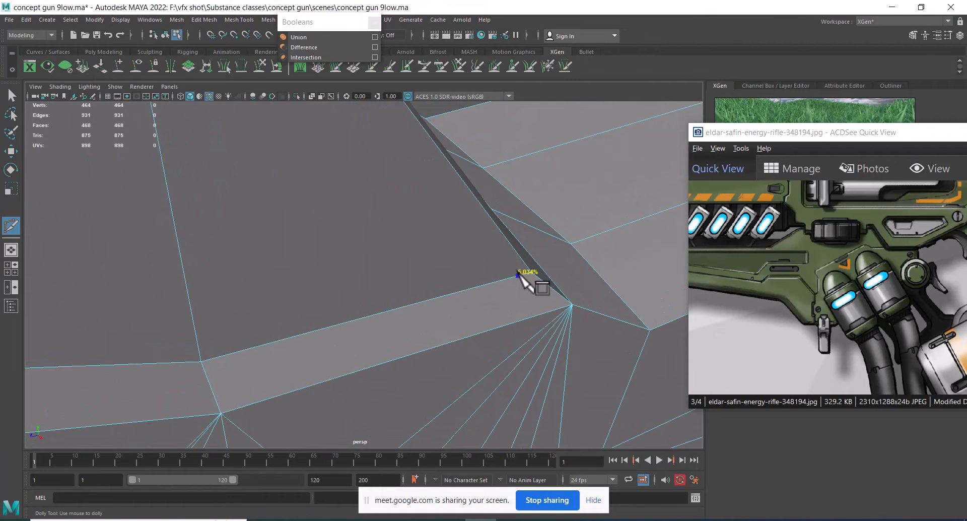
{"action": "left_click", "coordinate": [519, 275]}
{"action": "left_click_drag", "start_coordinate": [518, 275], "coordinate": [490, 343], "text": "alt"}
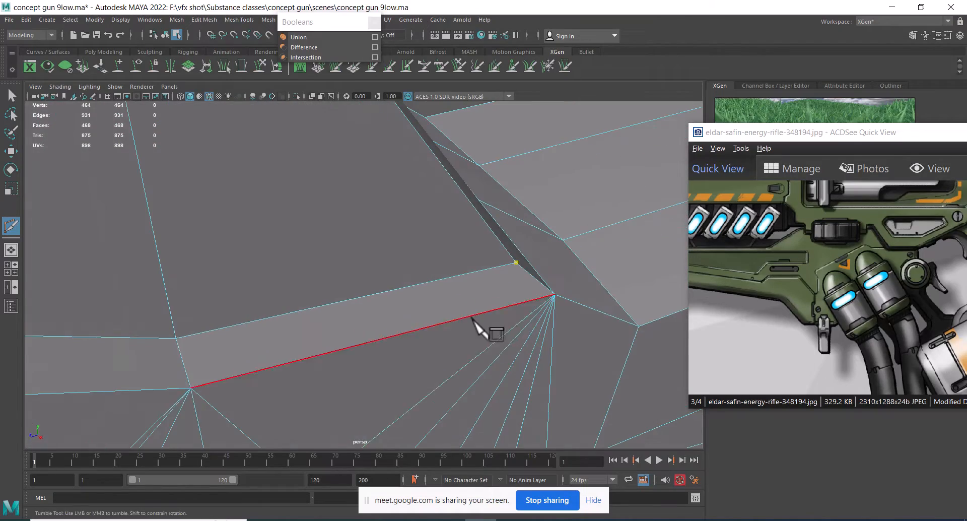
{"action": "scroll", "coordinate": [302, 248], "scroll_direction": "down", "scroll_amount": 6}
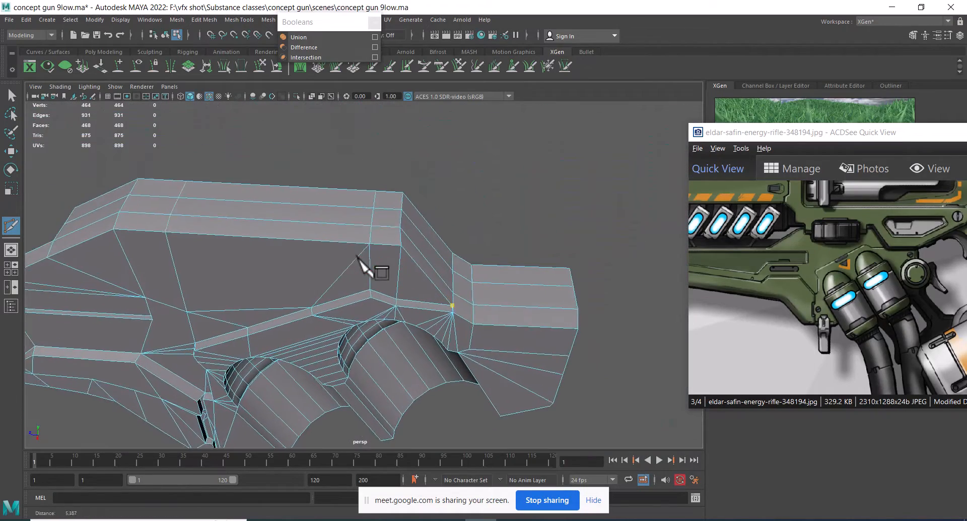
{"action": "scroll", "coordinate": [416, 263], "scroll_direction": "up", "scroll_amount": 4}
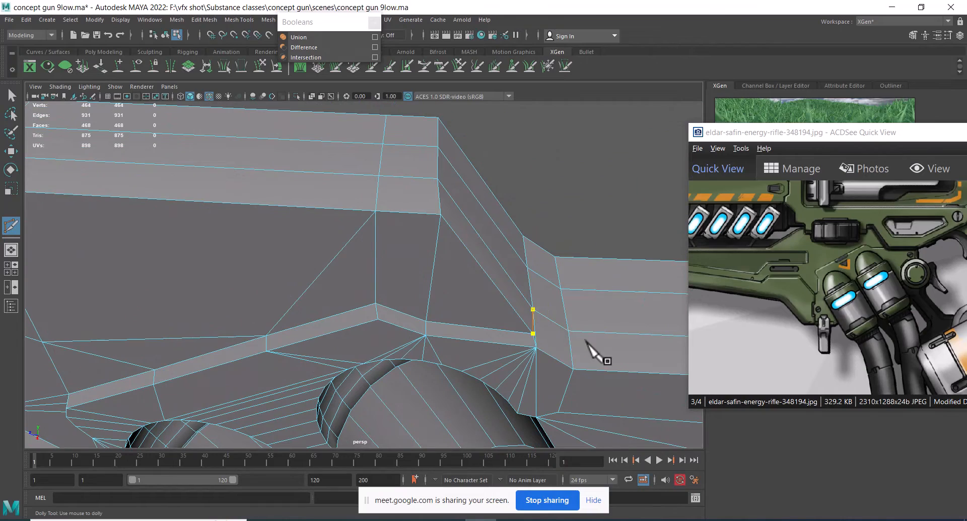
{"action": "key", "text": "w"}
Delete the extra edge loop running lengthwise over the sloped face and around the rear block.
{"action": "scroll", "coordinate": [483, 282], "scroll_direction": "down", "scroll_amount": 5}
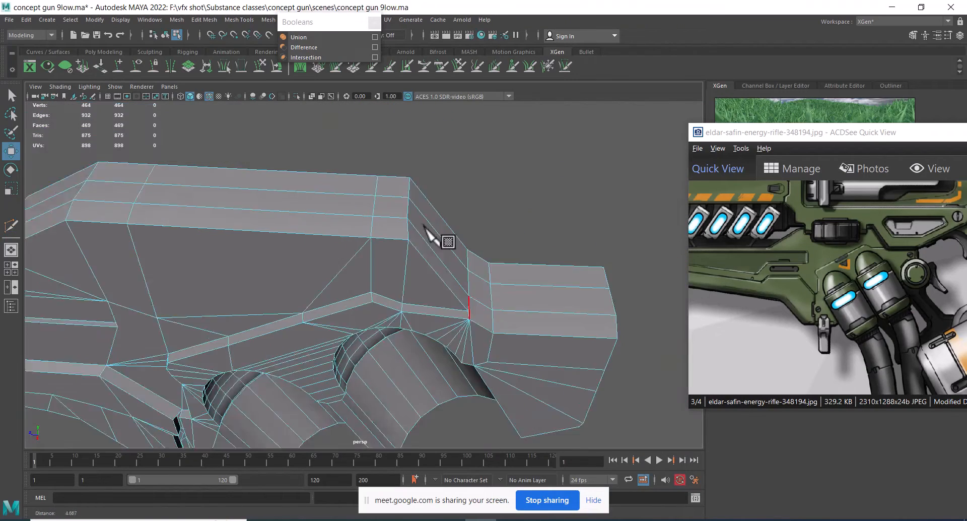
{"action": "double_click", "coordinate": [366, 220]}
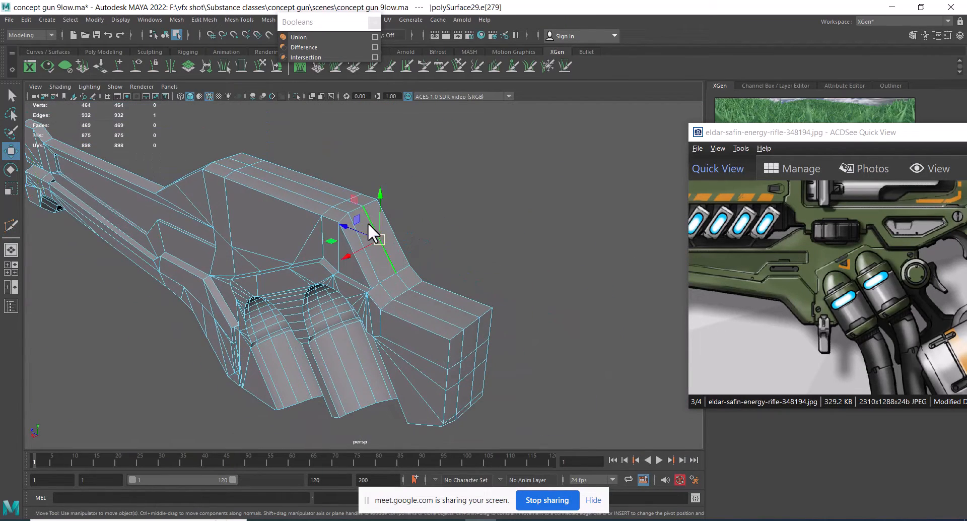
{"action": "mouse_move", "coordinate": [368, 223]}
{"action": "left_mouse_down", "text": "alt"}
{"action": "mouse_move", "coordinate": [395, 247]}
{"action": "mouse_move", "coordinate": [362, 216]}
{"action": "mouse_move", "coordinate": [361, 202]}
{"action": "mouse_move", "coordinate": [382, 211]}
{"action": "left_mouse_up", "text": "alt"}
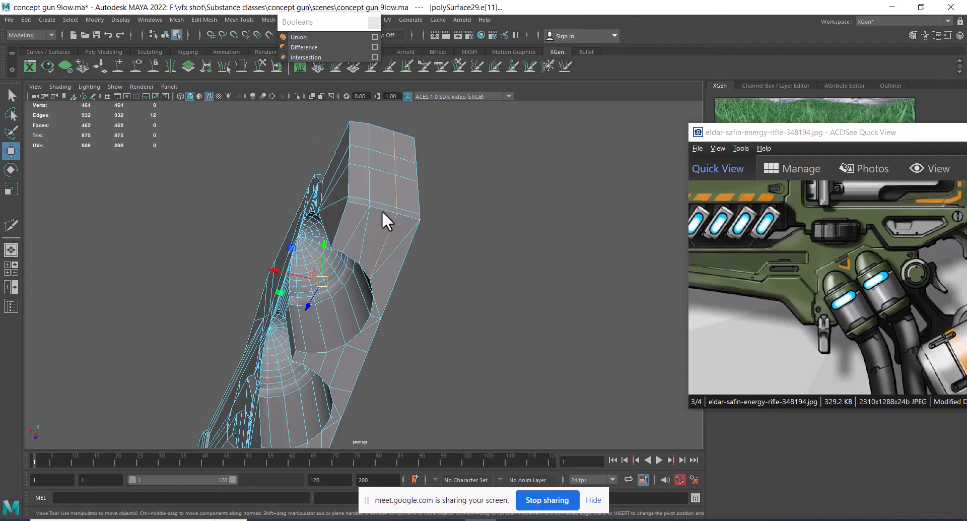
{"action": "right_click_drag", "start_coordinate": [454, 228], "coordinate": [160, 348], "text": "shift"}
Collapse the short vertical edge on the side of the rear block into one vertex.
{"action": "left_click_drag", "start_coordinate": [393, 272], "coordinate": [488, 273], "text": "alt"}
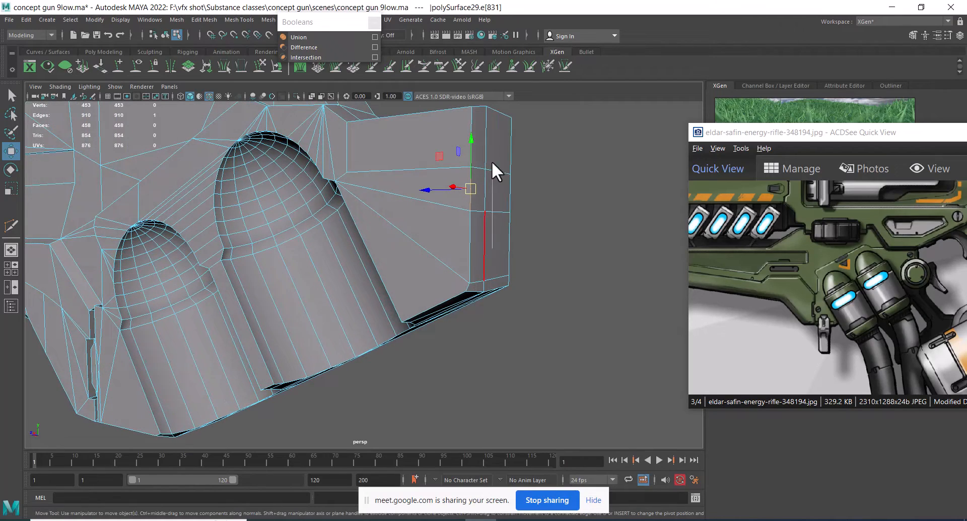
{"action": "left_click", "coordinate": [469, 232]}
{"action": "left_click_drag", "start_coordinate": [469, 232], "coordinate": [513, 257], "text": "alt"}
{"action": "scroll", "coordinate": [434, 193], "scroll_direction": "up", "scroll_amount": 1}
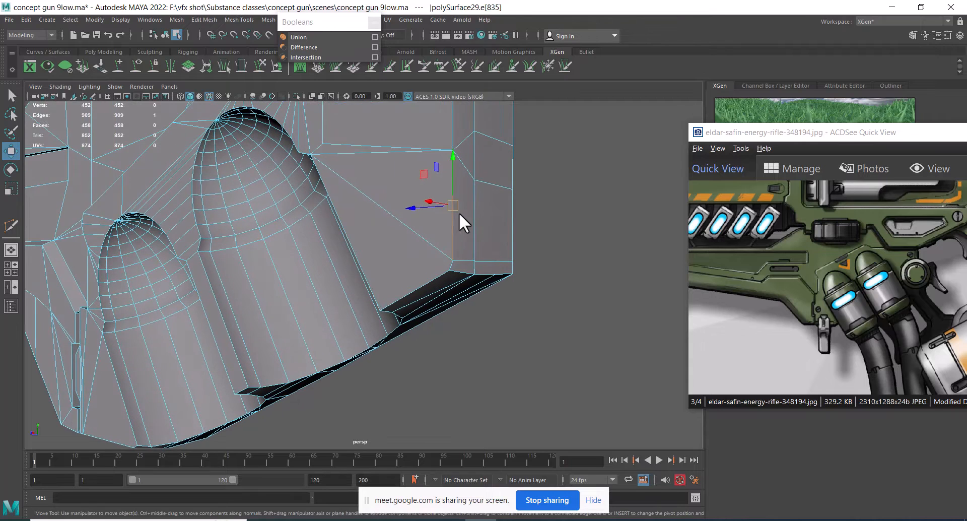
Move the leftover side vertex of the rear block down onto the lower corner vertex and merge the two.
{"action": "right_click_drag", "start_coordinate": [465, 212], "coordinate": [452, 70], "text": "shift"}
{"action": "mouse_move", "coordinate": [484, 183]}
{"action": "left_mouse_down", "text": "alt"}
{"action": "mouse_move", "coordinate": [481, 202]}
{"action": "mouse_move", "coordinate": [469, 183]}
{"action": "left_mouse_up", "text": "alt"}
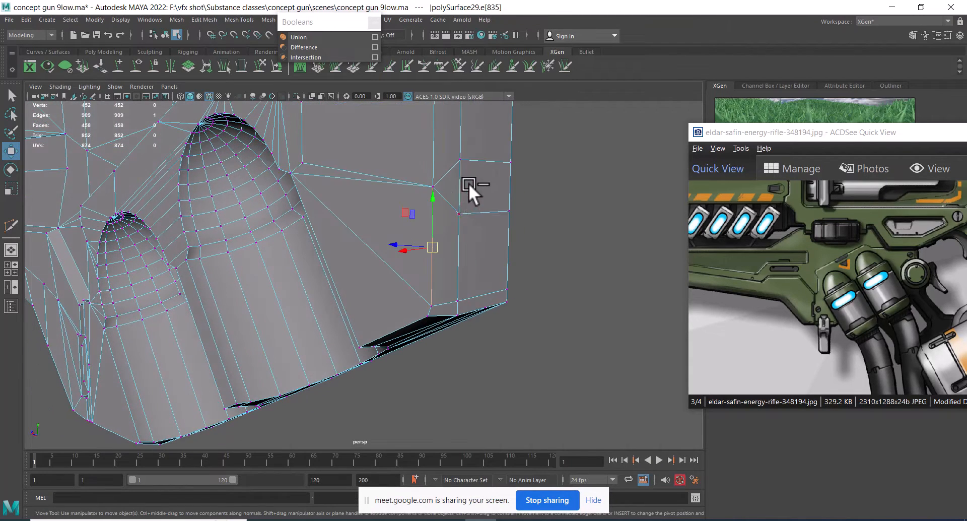
{"action": "left_click", "coordinate": [434, 187]}
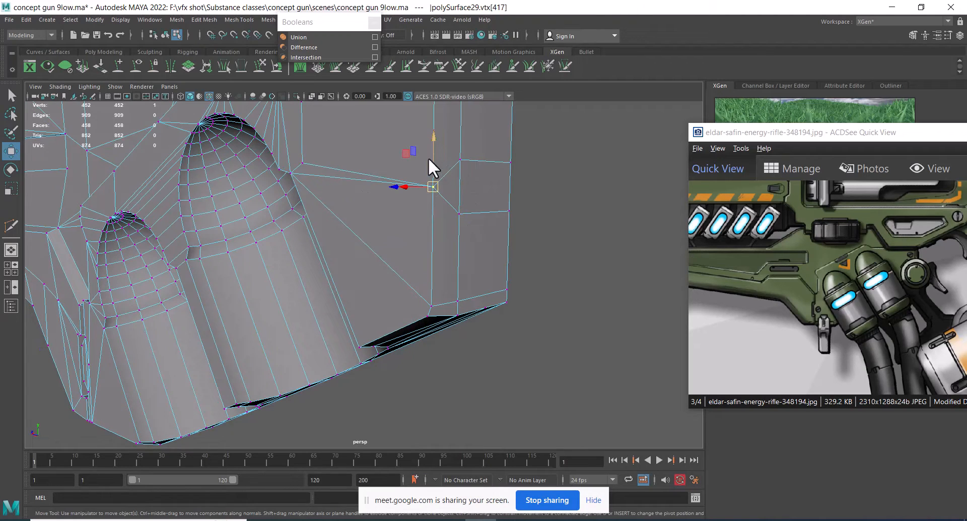
{"action": "left_click_drag", "start_coordinate": [432, 147], "coordinate": [451, 257]}
{"action": "key", "text": "4"}
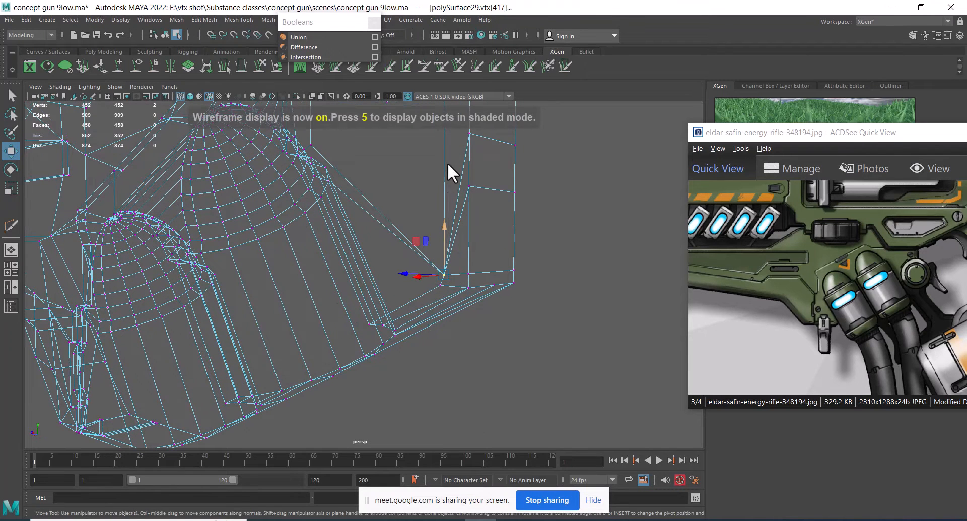
{"action": "right_click_drag", "start_coordinate": [447, 163], "coordinate": [455, 132], "text": "shift"}
Delete the leftover horizontal and slanted edges on the end face of the rear block.
{"action": "left_click_drag", "start_coordinate": [472, 202], "coordinate": [459, 218], "text": "alt"}
{"action": "right_click_drag", "start_coordinate": [477, 214], "coordinate": [316, 234], "text": "ctrl"}
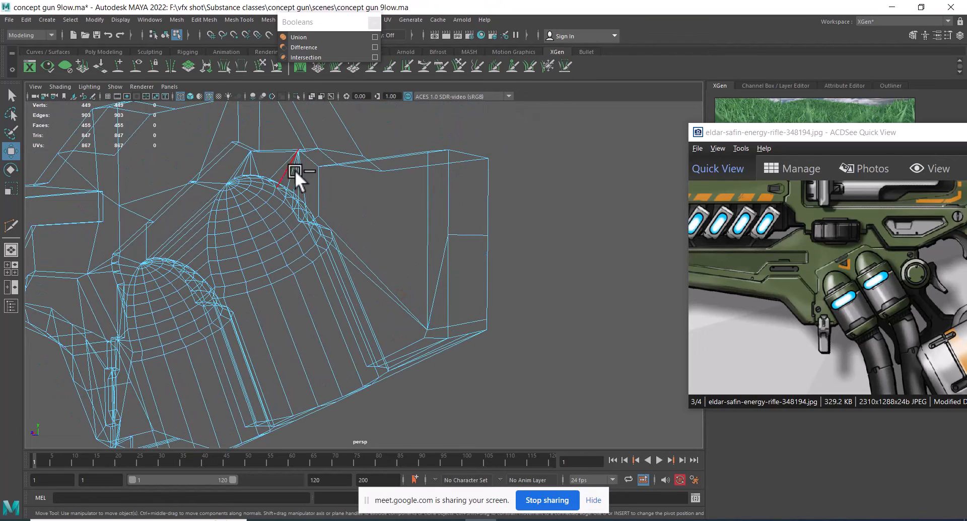
{"action": "key", "text": "4"}
{"action": "key", "text": "5"}
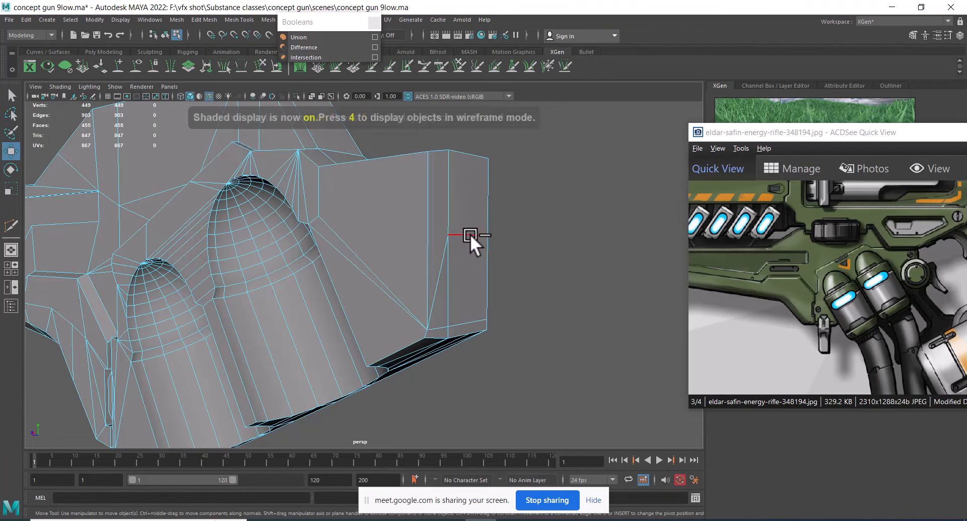
{"action": "left_click", "coordinate": [454, 261]}
{"action": "key", "text": "Delete"}
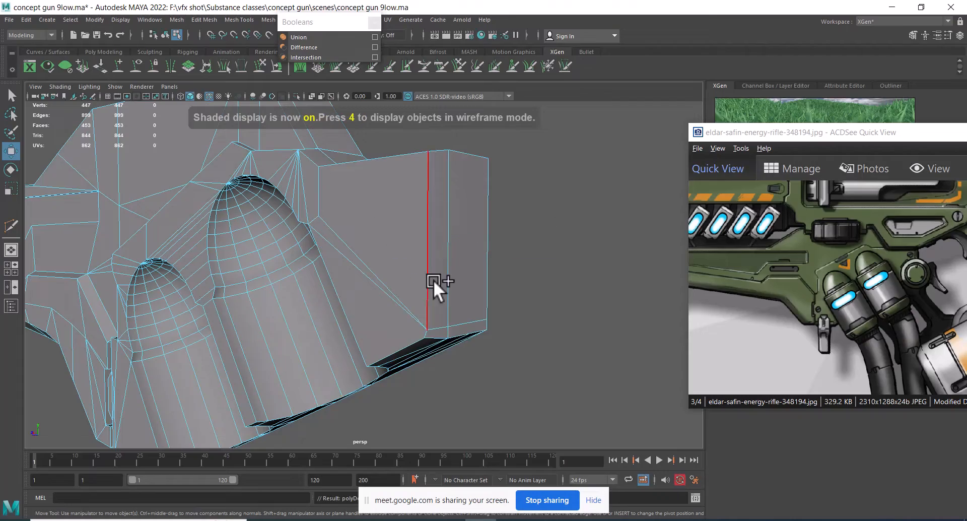
Examine the rear block and the cylinder recesses in the side view.
{"action": "left_click_drag", "start_coordinate": [433, 280], "coordinate": [561, 292], "text": "alt"}
{"action": "key", "text": "space"}
{"action": "middle_click_drag", "start_coordinate": [555, 290], "coordinate": [279, 207], "text": "alt"}
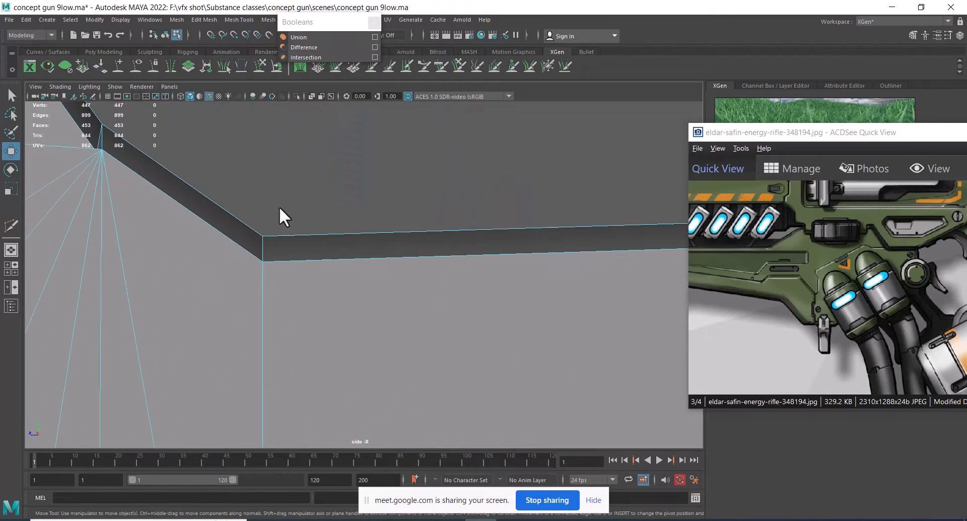
{"action": "scroll", "coordinate": [302, 230], "scroll_direction": "down", "scroll_amount": 15}
{"action": "right_click_drag", "start_coordinate": [326, 253], "coordinate": [522, 446], "text": "alt"}
{"action": "middle_click_drag", "start_coordinate": [448, 328], "coordinate": [427, 285], "text": "alt"}
{"action": "right_click_drag", "start_coordinate": [330, 264], "coordinate": [361, 295], "text": "alt"}
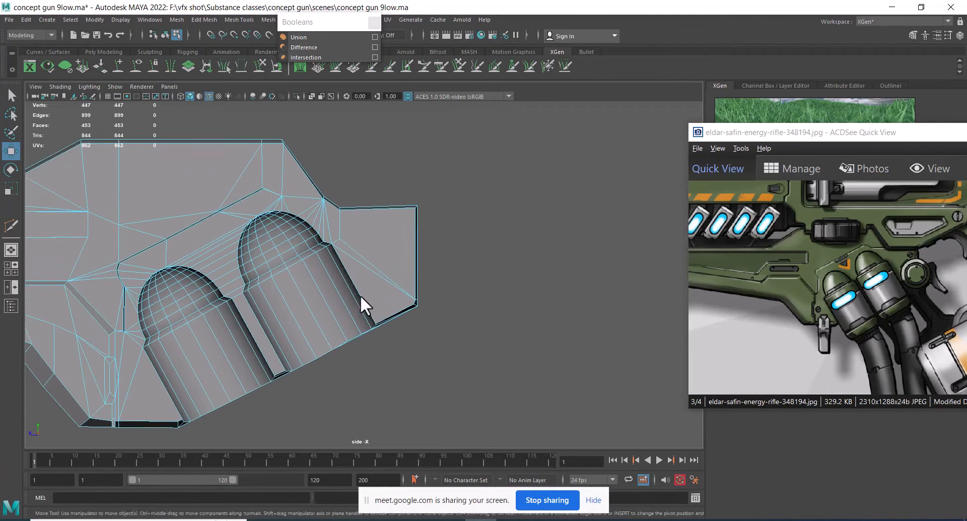
Examine the gun body around the cylinder recesses and rear block in the side and perspective views.
{"action": "middle_click_drag", "start_coordinate": [361, 295], "coordinate": [449, 252], "text": "alt"}
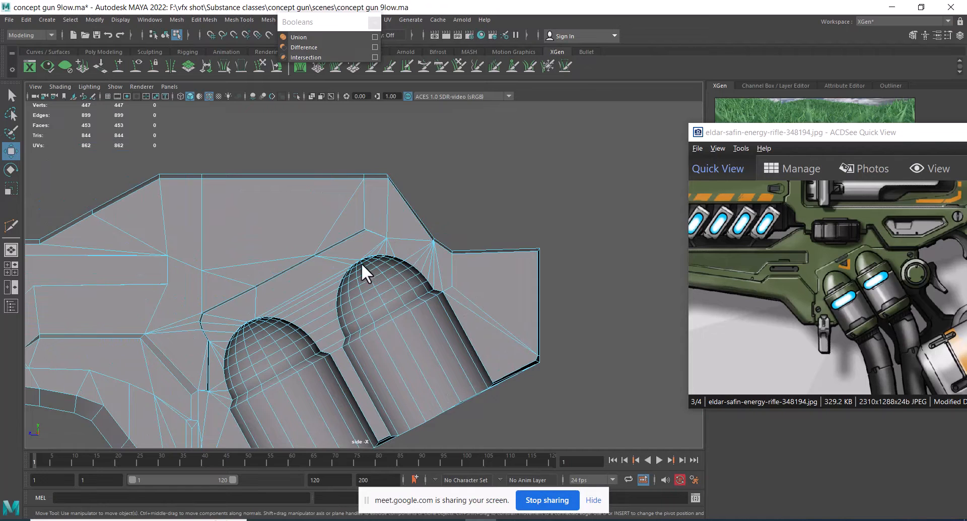
{"action": "scroll", "coordinate": [428, 281], "scroll_direction": "down", "scroll_amount": 5}
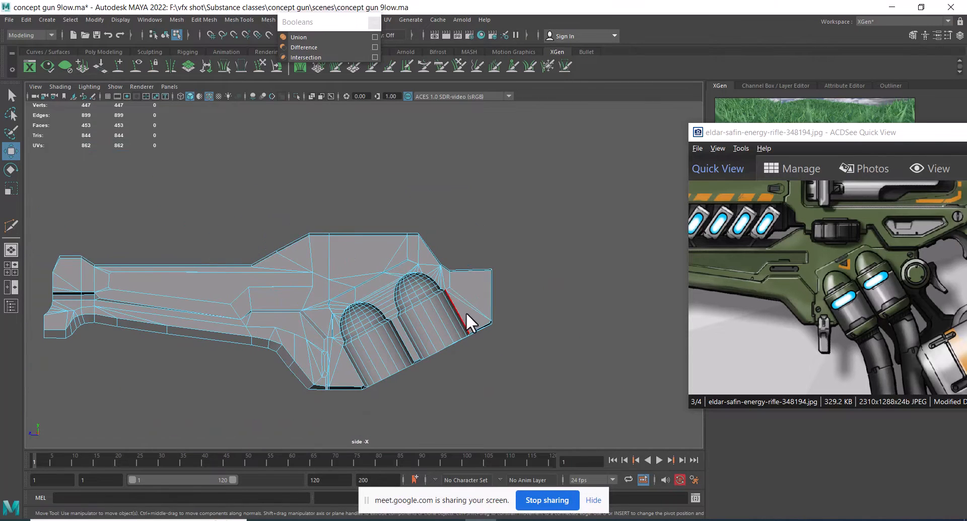
{"action": "scroll", "coordinate": [444, 333], "scroll_direction": "up", "scroll_amount": 2}
{"action": "key", "text": "space"}
{"action": "key", "text": "space"}
{"action": "left_click_drag", "start_coordinate": [435, 236], "coordinate": [400, 245], "text": "alt"}
{"action": "double_click", "coordinate": [518, 244]}
{"action": "left_click_drag", "start_coordinate": [272, 209], "coordinate": [352, 237], "text": "alt"}
{"action": "right_click_drag", "start_coordinate": [347, 242], "coordinate": [289, 266], "text": "alt"}
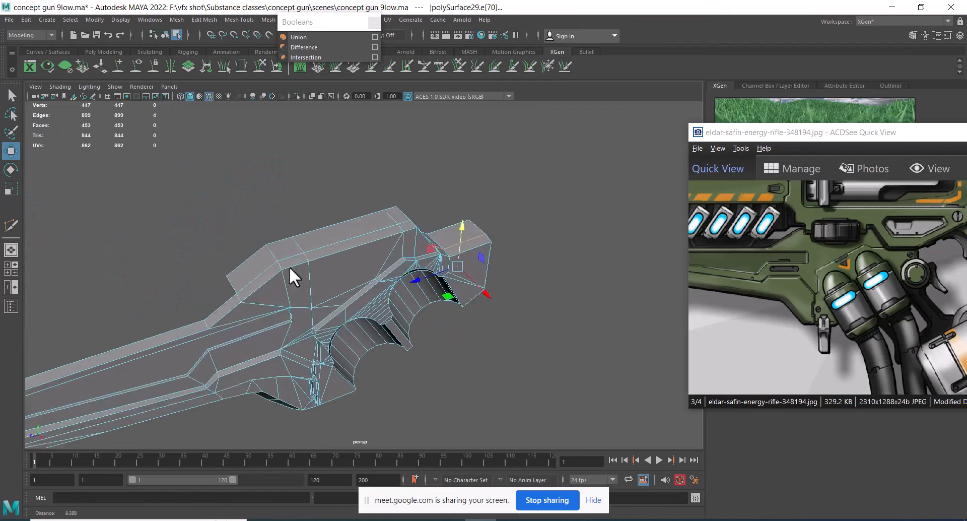
{"action": "left_click_drag", "start_coordinate": [289, 266], "coordinate": [322, 265], "text": "alt"}
Run Cleanup on the gun body to select matching polygons, targeting faces with more than 4 sides.
{"action": "right_click_drag", "start_coordinate": [360, 227], "coordinate": [409, 177]}
{"action": "left_click_drag", "start_coordinate": [381, 240], "coordinate": [379, 273], "text": "alt"}
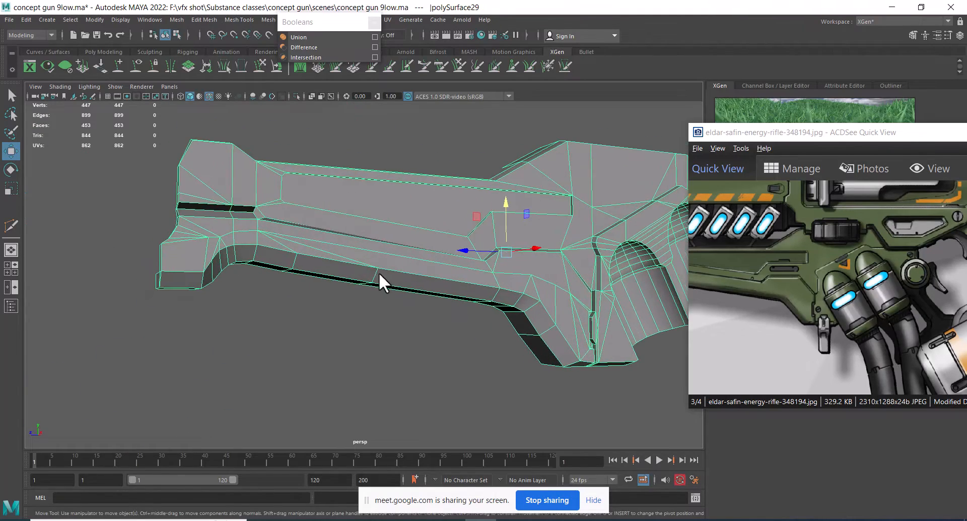
{"action": "right_click_drag", "start_coordinate": [370, 216], "coordinate": [370, 217], "text": "shift"}
{"action": "right_click_drag", "start_coordinate": [368, 451], "coordinate": [368, 452], "text": "shift"}
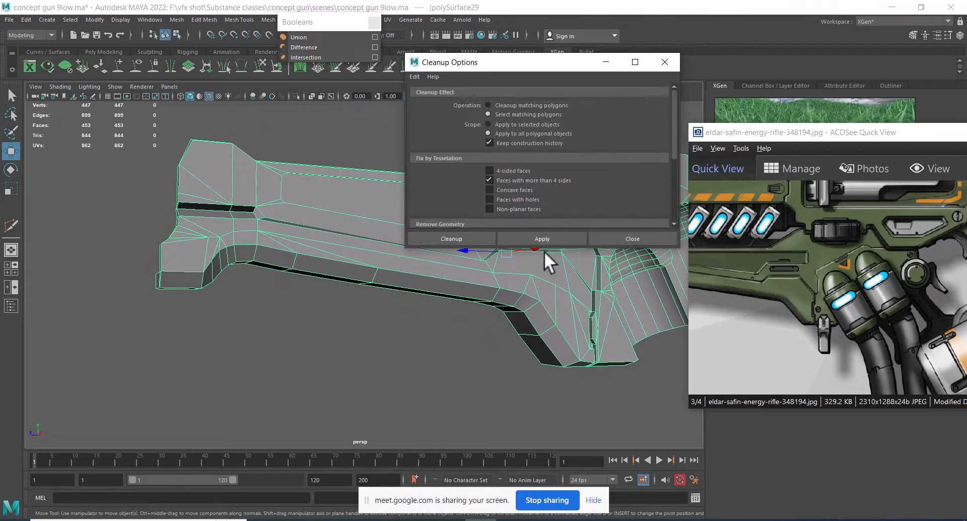
{"action": "left_click", "coordinate": [543, 237]}
Multi-Cut two edges across the long recess face, from its rear tip vertex to the two upper front corner vertices.
{"action": "left_click_drag", "start_coordinate": [459, 291], "coordinate": [270, 309], "text": "alt"}
{"action": "right_click_drag", "start_coordinate": [265, 272], "coordinate": [287, 186]}
{"action": "left_click_drag", "start_coordinate": [283, 217], "coordinate": [229, 263], "text": "alt"}
{"action": "left_click", "coordinate": [238, 280]}
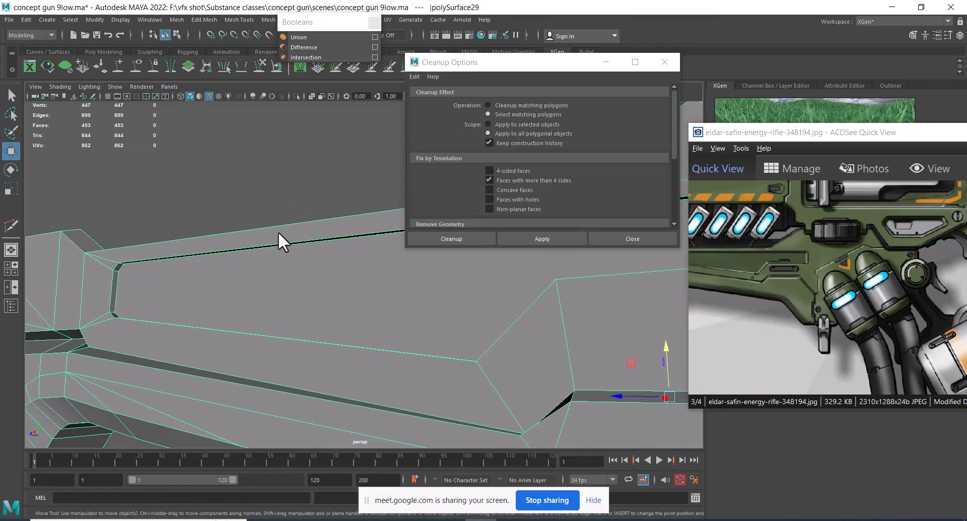
{"action": "right_click_drag", "start_coordinate": [278, 232], "coordinate": [203, 232], "text": "shift"}
{"action": "scroll", "coordinate": [171, 290], "scroll_direction": "up", "scroll_amount": 3}
{"action": "left_click_drag", "start_coordinate": [156, 279], "coordinate": [184, 247], "text": "alt"}
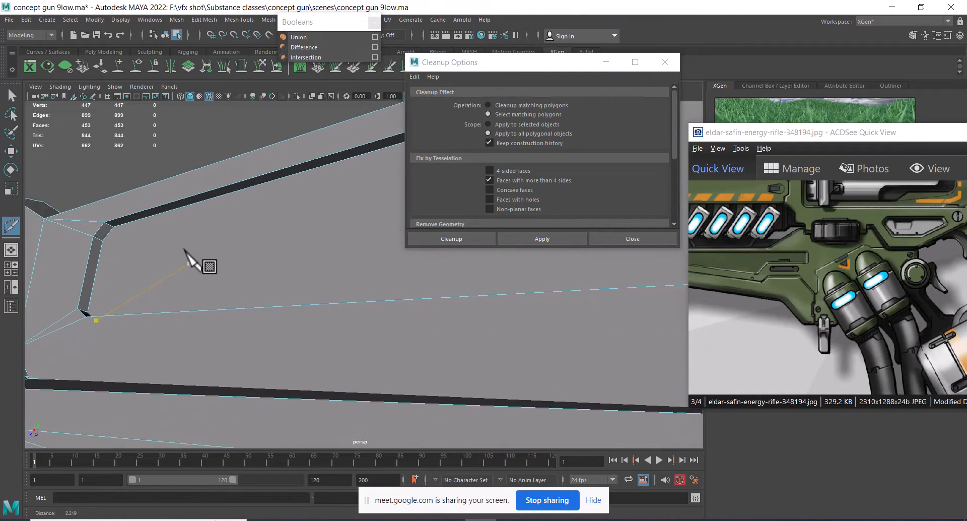
{"action": "scroll", "coordinate": [184, 249], "scroll_direction": "up", "scroll_amount": 1}
{"action": "left_click_drag", "start_coordinate": [74, 245], "coordinate": [292, 351], "text": "alt"}
{"action": "scroll", "coordinate": [454, 337], "scroll_direction": "up", "scroll_amount": 2}
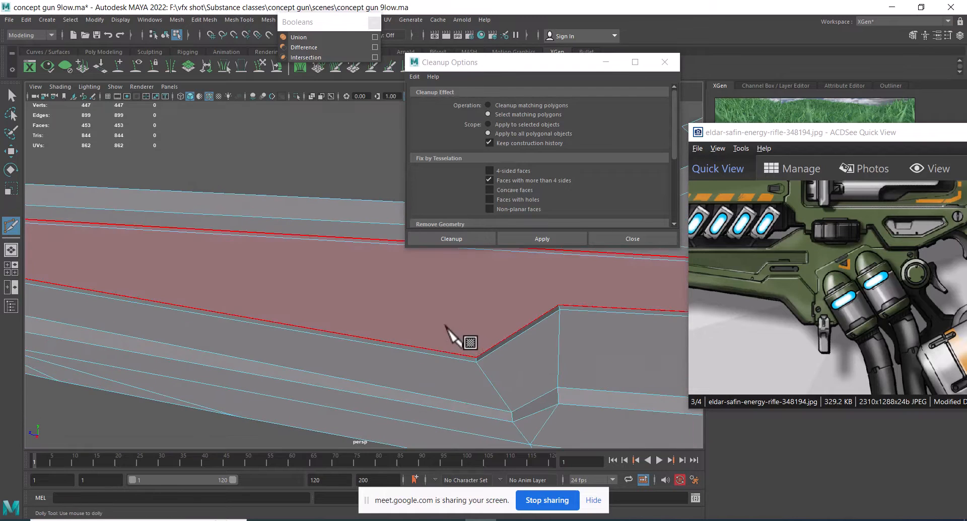
{"action": "left_click_drag", "start_coordinate": [262, 292], "coordinate": [220, 264], "text": "alt"}
{"action": "scroll", "coordinate": [211, 232], "scroll_direction": "up", "scroll_amount": 1}
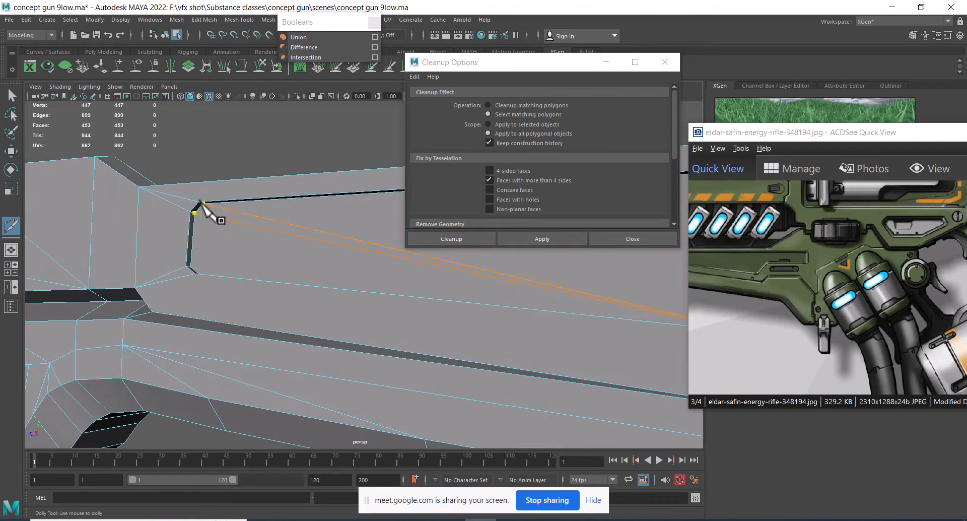
{"action": "left_click_drag", "start_coordinate": [221, 246], "coordinate": [152, 246], "text": "alt"}
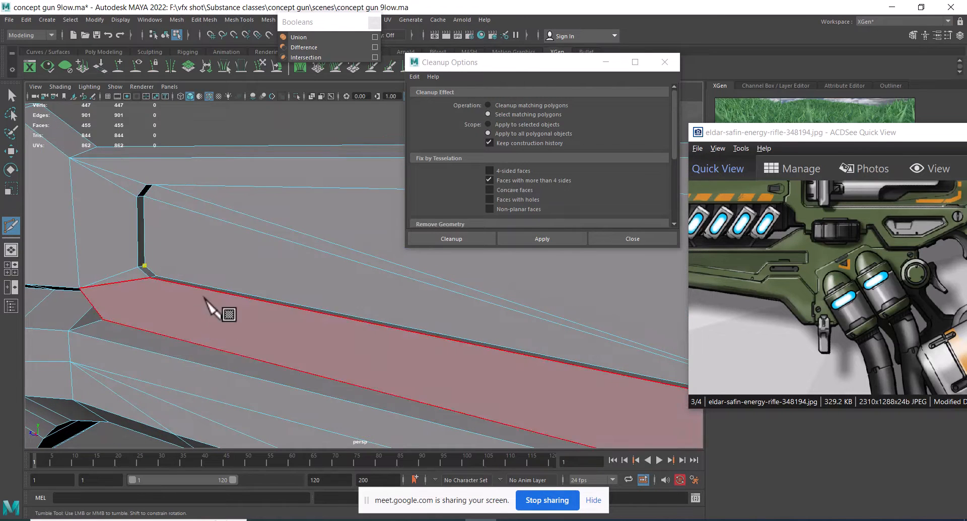
Cut a third edge along the recess's lower side, from the lower front corner to the rear tip vertex.
{"action": "left_click_drag", "start_coordinate": [205, 298], "coordinate": [244, 283], "text": "alt"}
{"action": "middle_click_drag", "start_coordinate": [395, 276], "coordinate": [207, 268], "text": "alt"}
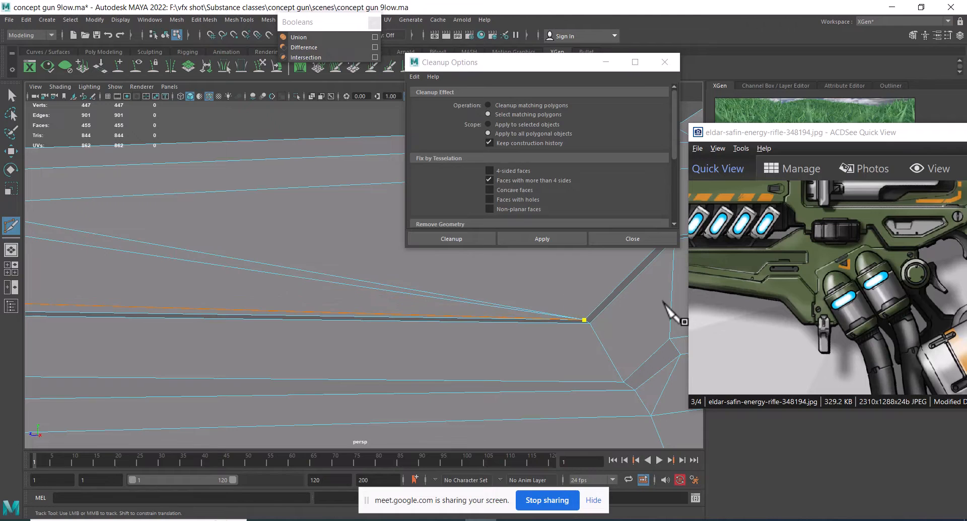
{"action": "middle_click_drag", "start_coordinate": [215, 298], "coordinate": [529, 293], "text": "alt"}
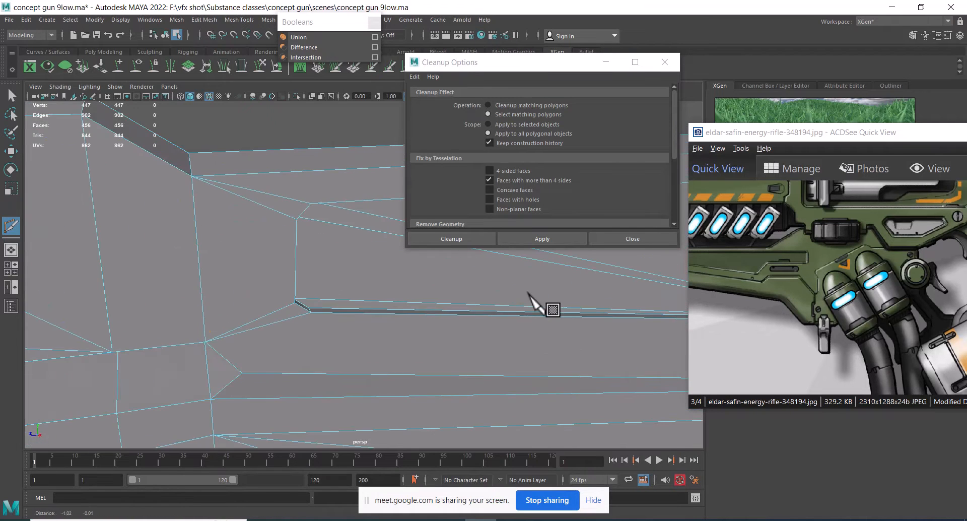
{"action": "key", "text": "w"}
Run Cleanup again to select the remaining gun body faces with more than 4 sides.
{"action": "right_click_drag", "start_coordinate": [397, 330], "coordinate": [214, 286], "text": "alt"}
{"action": "left_click_drag", "start_coordinate": [214, 285], "coordinate": [116, 301], "text": "alt"}
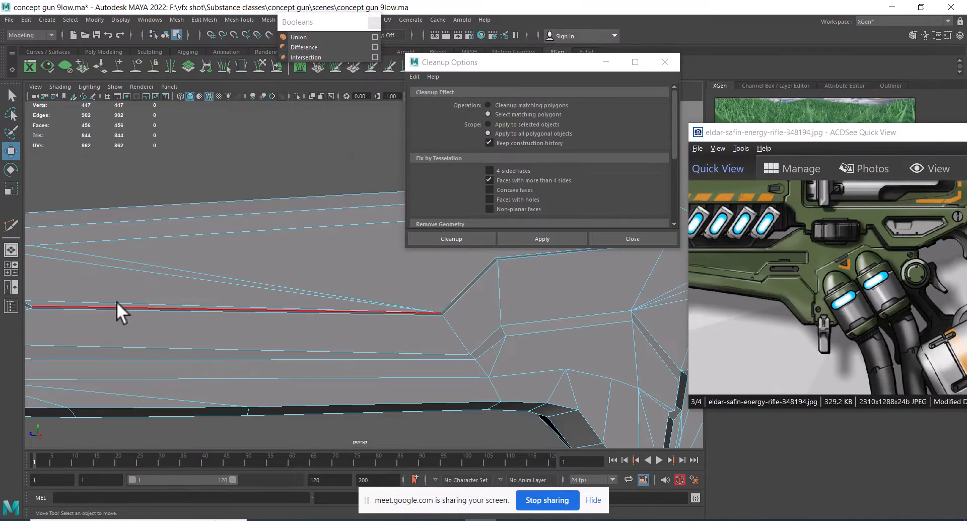
{"action": "key", "text": "F8"}
{"action": "right_click_drag", "start_coordinate": [308, 285], "coordinate": [253, 285], "text": "alt"}
{"action": "key", "text": "F11"}
{"action": "double_click", "coordinate": [501, 303]}
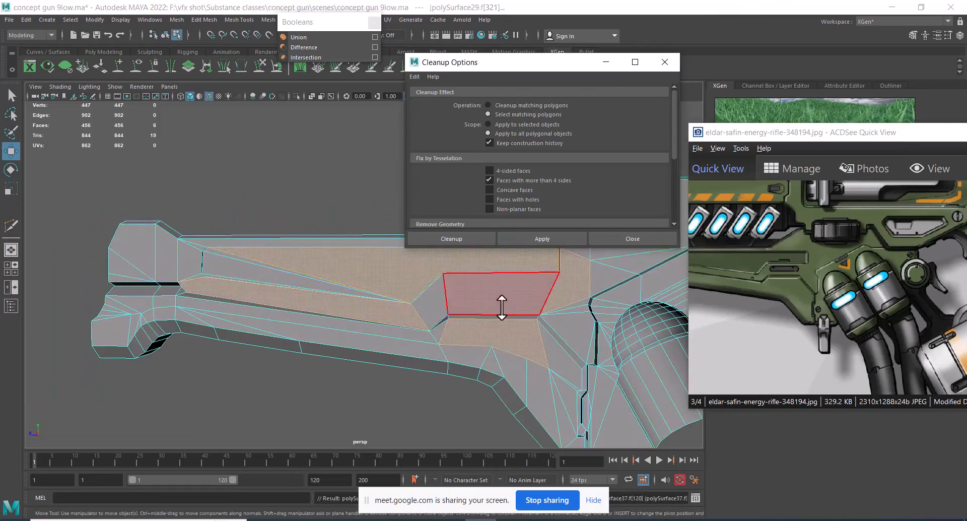
Cut an edge from the upper front corner of the panel behind the recess to the top vertex of its rear step.
{"action": "left_click_drag", "start_coordinate": [501, 303], "coordinate": [410, 309], "text": "alt"}
{"action": "right_click_drag", "start_coordinate": [410, 309], "coordinate": [291, 388], "text": "alt"}
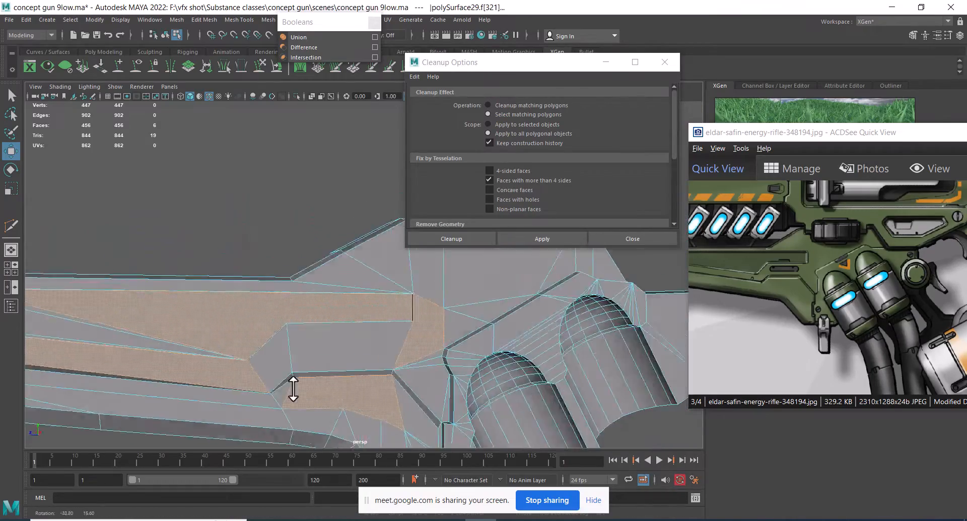
{"action": "left_click_drag", "start_coordinate": [292, 388], "coordinate": [292, 324], "text": "alt"}
{"action": "left_click", "coordinate": [291, 324], "text": "shift"}
{"action": "left_click_drag", "start_coordinate": [333, 289], "coordinate": [319, 237], "text": "alt"}
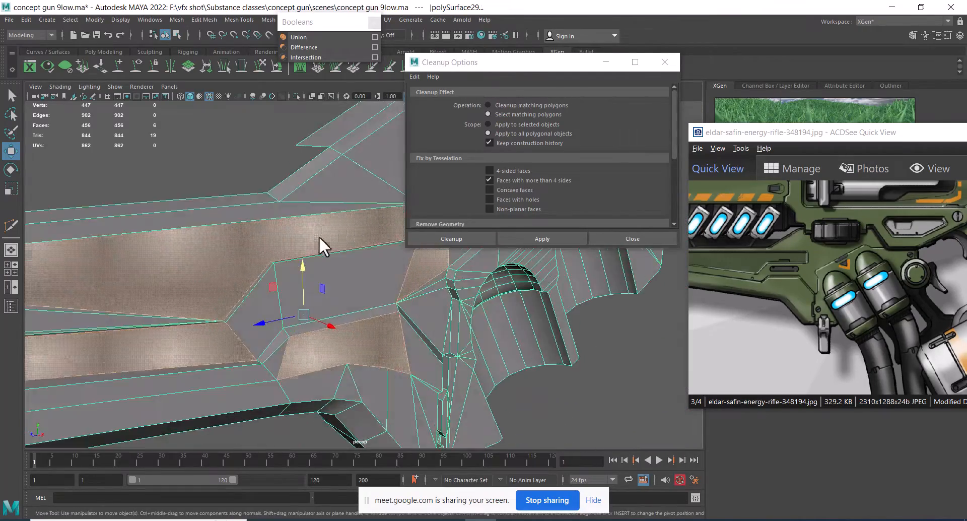
{"action": "right_click_drag", "start_coordinate": [319, 237], "coordinate": [291, 313], "text": "alt"}
{"action": "scroll", "coordinate": [298, 313], "scroll_direction": "up", "scroll_amount": 2}
{"action": "left_click_drag", "start_coordinate": [297, 313], "coordinate": [354, 312], "text": "alt"}
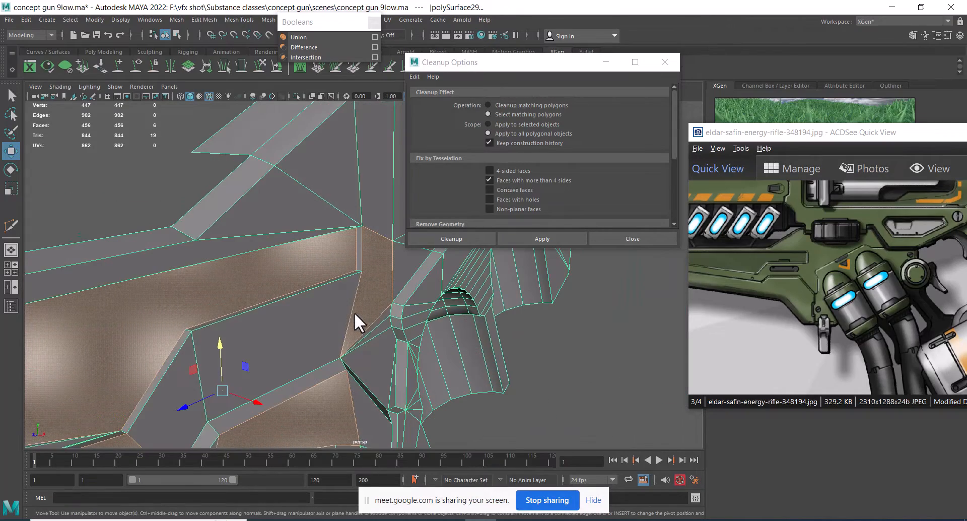
{"action": "right_click_drag", "start_coordinate": [328, 272], "coordinate": [359, 286]}
{"action": "key", "text": "F8"}
{"action": "left_click_drag", "start_coordinate": [283, 289], "coordinate": [299, 237], "text": "alt"}
{"action": "right_click_drag", "start_coordinate": [299, 236], "coordinate": [229, 232], "text": "shift"}
{"action": "left_click_drag", "start_coordinate": [229, 232], "coordinate": [196, 318], "text": "alt"}
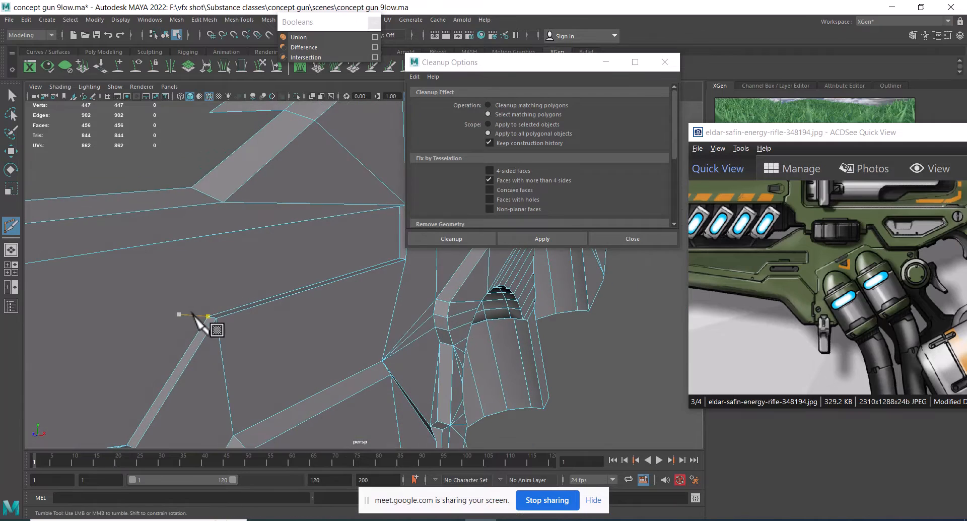
{"action": "left_click_drag", "start_coordinate": [228, 275], "coordinate": [402, 272], "text": "alt"}
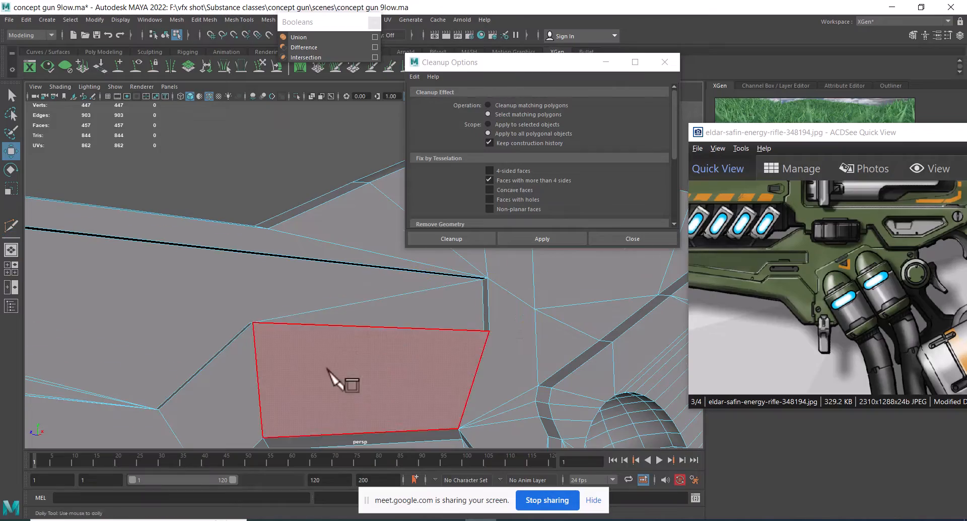
{"action": "left_click_drag", "start_coordinate": [327, 369], "coordinate": [198, 295], "text": "alt"}
{"action": "key", "text": "w"}
Reselect the faces with more than 4 sides and cut the long strip face below the recess, starting at the recess's lower front corner.
{"action": "left_click_drag", "start_coordinate": [304, 273], "coordinate": [403, 281], "text": "alt"}
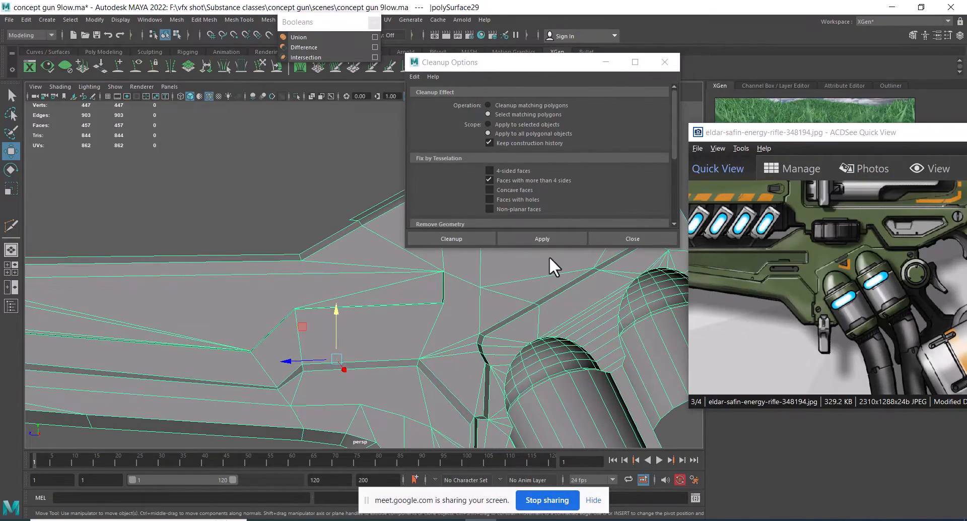
{"action": "left_click", "coordinate": [542, 239]}
{"action": "left_click_drag", "start_coordinate": [457, 268], "coordinate": [292, 322], "text": "alt"}
{"action": "right_click_drag", "start_coordinate": [347, 313], "coordinate": [430, 302], "text": "alt"}
{"action": "key", "text": "F8"}
{"action": "right_click_drag", "start_coordinate": [431, 266], "coordinate": [357, 269], "text": "shift"}
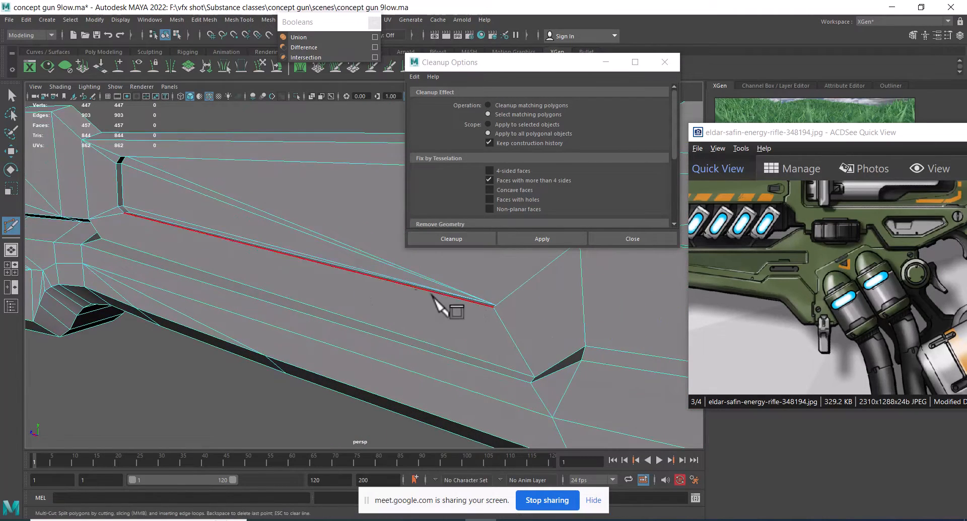
{"action": "mouse_move", "coordinate": [443, 303]}
{"action": "left_mouse_down", "text": "alt"}
{"action": "mouse_move", "coordinate": [410, 302]}
{"action": "mouse_move", "coordinate": [426, 303]}
{"action": "left_mouse_up", "text": "alt"}
{"action": "right_click_drag", "start_coordinate": [426, 303], "coordinate": [292, 257], "text": "alt"}
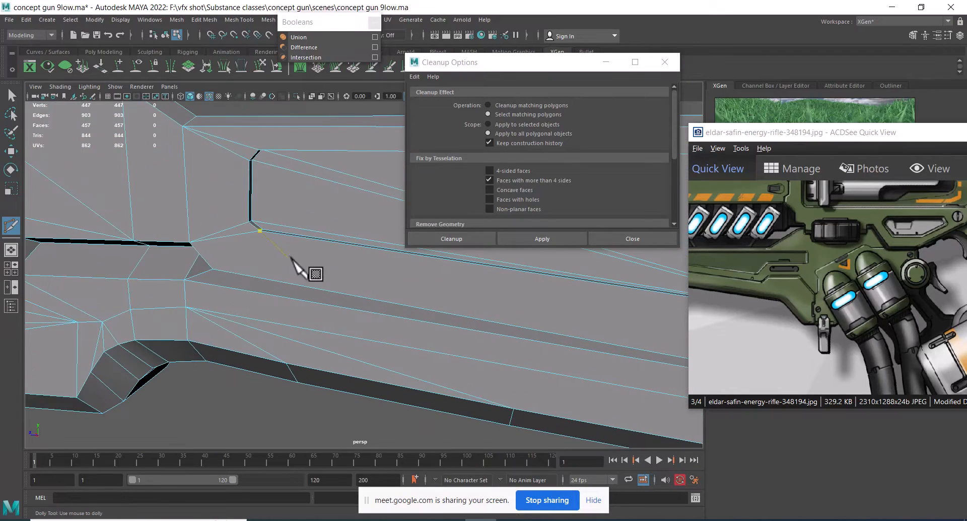
{"action": "right_click_drag", "start_coordinate": [334, 228], "coordinate": [282, 304], "text": "alt"}
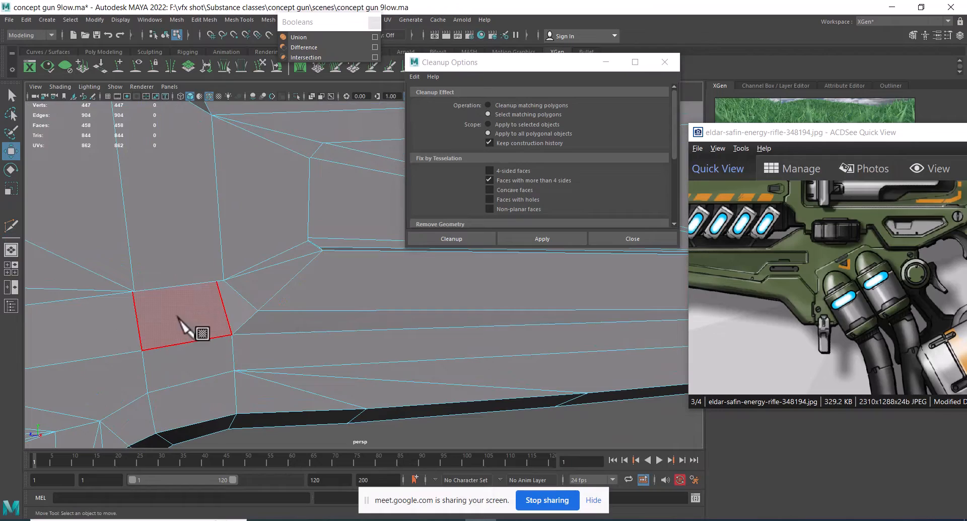
Return to object selection and use Cleanup to find the gun body's remaining faces with more than 4 sides.
{"action": "right_click_drag", "start_coordinate": [281, 147], "coordinate": [290, 144]}
{"action": "right_click_drag", "start_coordinate": [290, 144], "coordinate": [274, 245], "text": "alt"}
{"action": "left_click_drag", "start_coordinate": [274, 245], "coordinate": [219, 245], "text": "alt"}
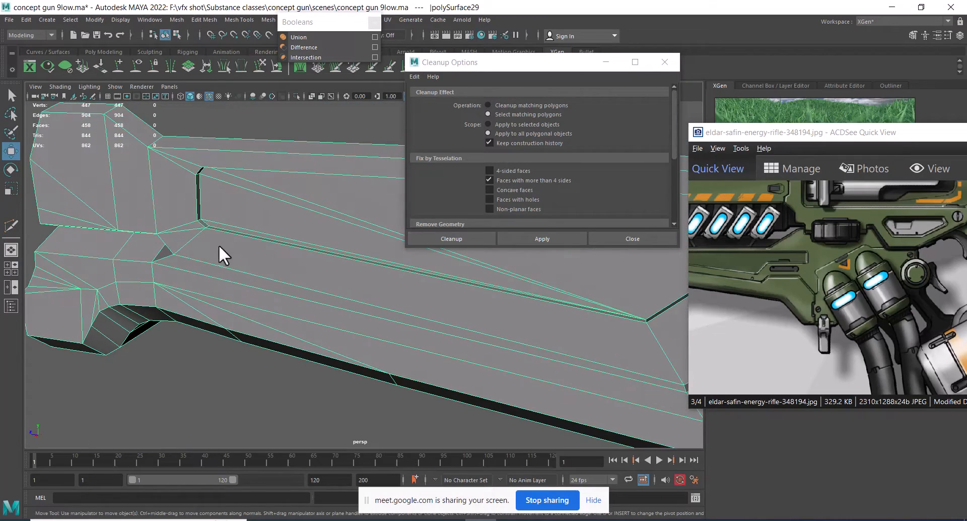
{"action": "left_click", "coordinate": [525, 238]}
Cut an edge across the selected face between the panel and the cylinder recesses, starting at the panel's upper rear corner.
{"action": "right_click_drag", "start_coordinate": [517, 345], "coordinate": [539, 324], "text": "alt"}
{"action": "middle_click_drag", "start_coordinate": [540, 324], "coordinate": [312, 322], "text": "alt"}
{"action": "right_click_drag", "start_coordinate": [312, 322], "coordinate": [423, 363], "text": "alt"}
{"action": "middle_click_drag", "start_coordinate": [423, 362], "coordinate": [325, 393], "text": "alt"}
{"action": "right_click_drag", "start_coordinate": [325, 393], "coordinate": [348, 328], "text": "alt"}
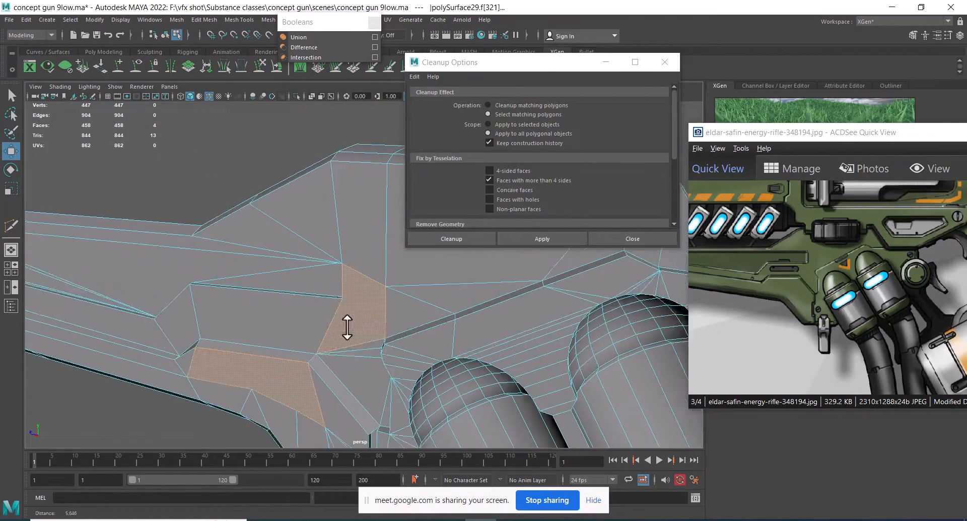
{"action": "left_click_drag", "start_coordinate": [347, 327], "coordinate": [413, 373], "text": "alt"}
{"action": "right_click_drag", "start_coordinate": [413, 373], "coordinate": [423, 391], "text": "alt"}
{"action": "middle_click_drag", "start_coordinate": [423, 391], "coordinate": [389, 373], "text": "alt"}
{"action": "right_click_drag", "start_coordinate": [389, 372], "coordinate": [374, 347], "text": "alt"}
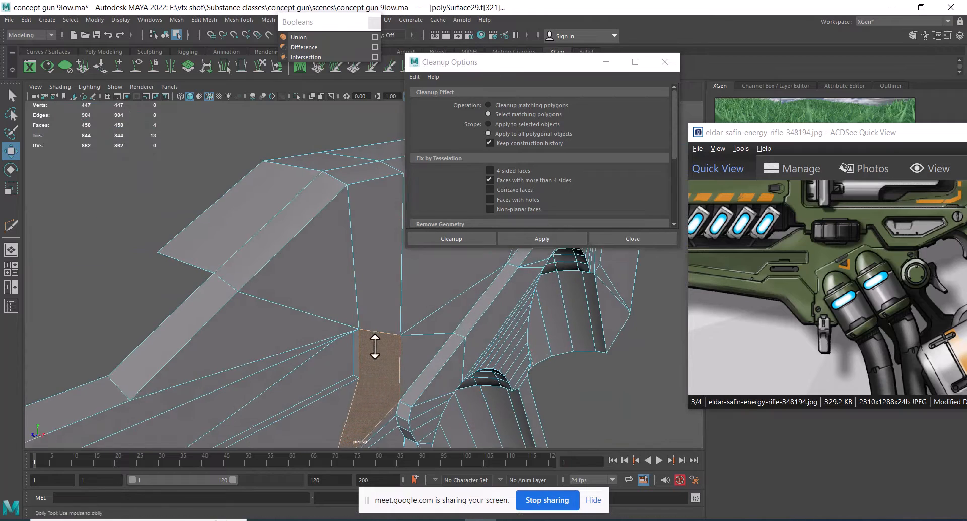
{"action": "left_click_drag", "start_coordinate": [375, 347], "coordinate": [353, 323], "text": "alt"}
{"action": "middle_click_drag", "start_coordinate": [352, 323], "coordinate": [285, 257], "text": "alt"}
{"action": "right_click_drag", "start_coordinate": [285, 256], "coordinate": [306, 222], "text": "alt"}
{"action": "key", "text": "F8"}
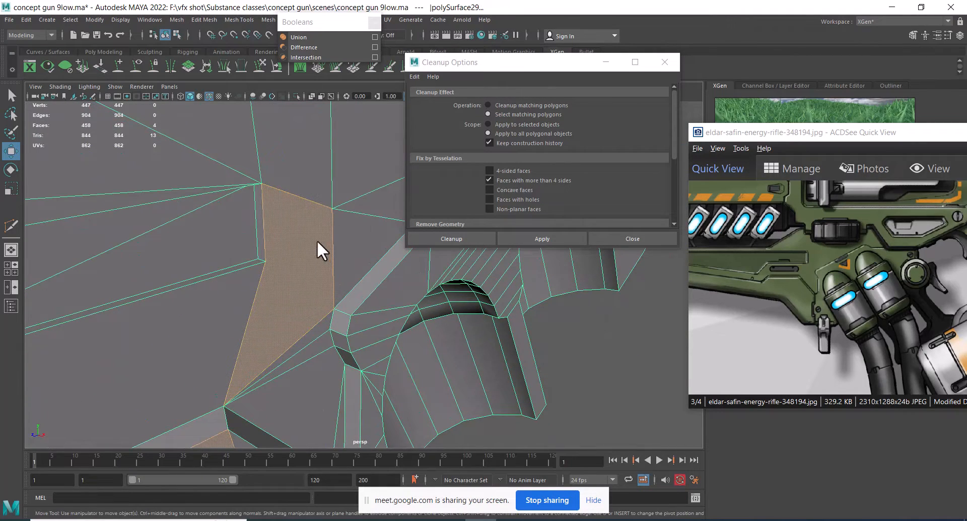
{"action": "key", "text": "F10"}
{"action": "left_click", "coordinate": [323, 225]}
{"action": "right_click_drag", "start_coordinate": [307, 229], "coordinate": [250, 205], "text": "shift"}
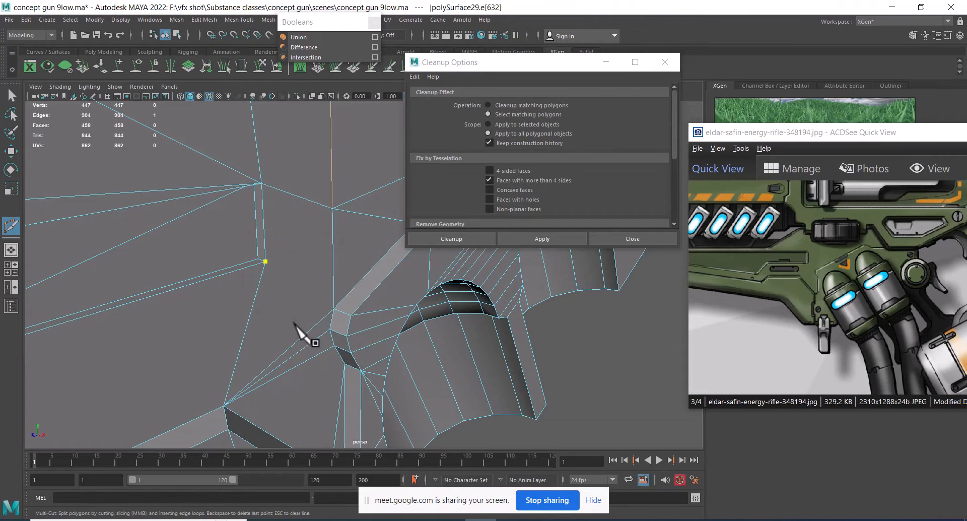
{"action": "left_click_drag", "start_coordinate": [317, 317], "coordinate": [281, 287], "text": "alt"}
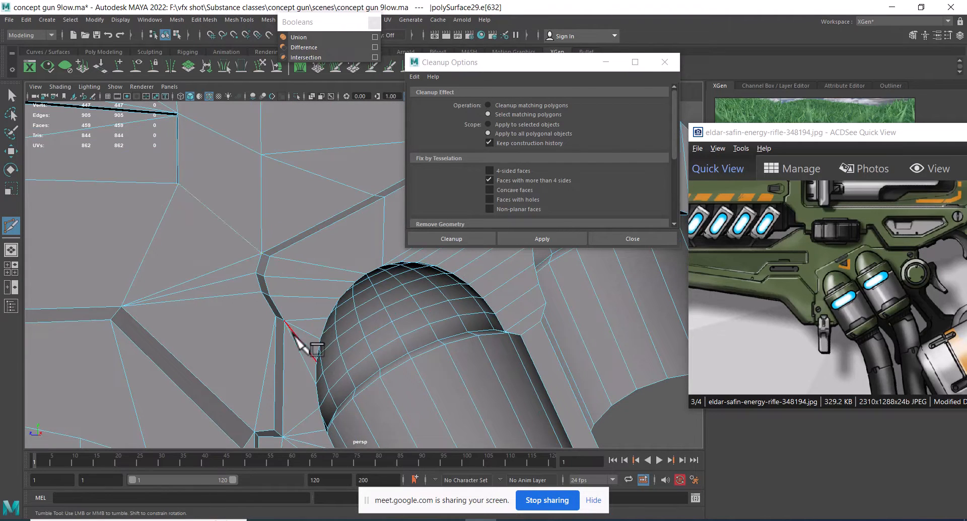
{"action": "scroll", "coordinate": [275, 293], "scroll_direction": "down", "scroll_amount": 4}
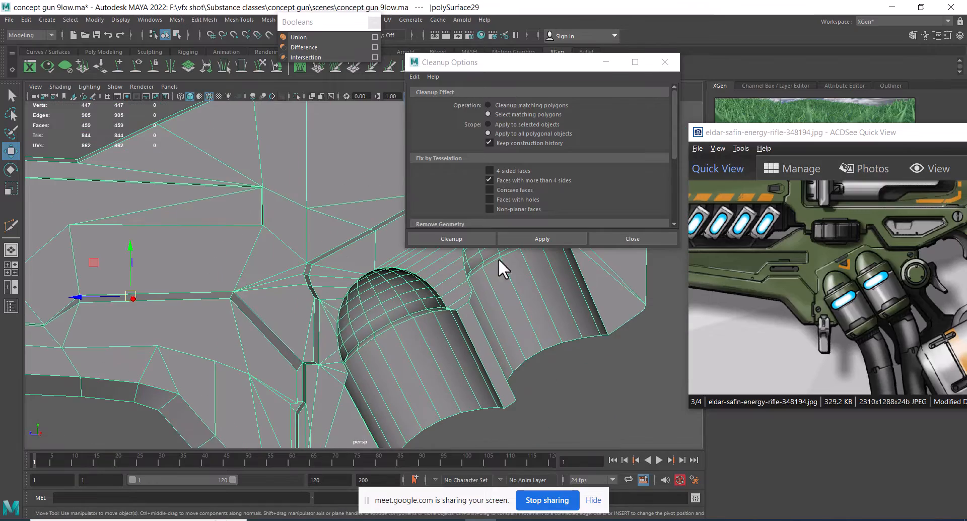
Reselect the faces with more than 4 sides and split the one below the panel, connecting its bottom middle vertex to its upper rear corner.
{"action": "left_click", "coordinate": [526, 238]}
{"action": "middle_click_drag", "start_coordinate": [341, 341], "coordinate": [365, 350], "text": "alt"}
{"action": "scroll", "coordinate": [366, 350], "scroll_direction": "down", "scroll_amount": 2}
{"action": "left_click_drag", "start_coordinate": [366, 350], "coordinate": [317, 356], "text": "alt"}
{"action": "key", "text": "F8"}
{"action": "right_click_drag", "start_coordinate": [316, 355], "coordinate": [371, 222]}
{"action": "left_click", "coordinate": [341, 341]}
{"action": "right_click_drag", "start_coordinate": [363, 318], "coordinate": [309, 266], "text": "shift"}
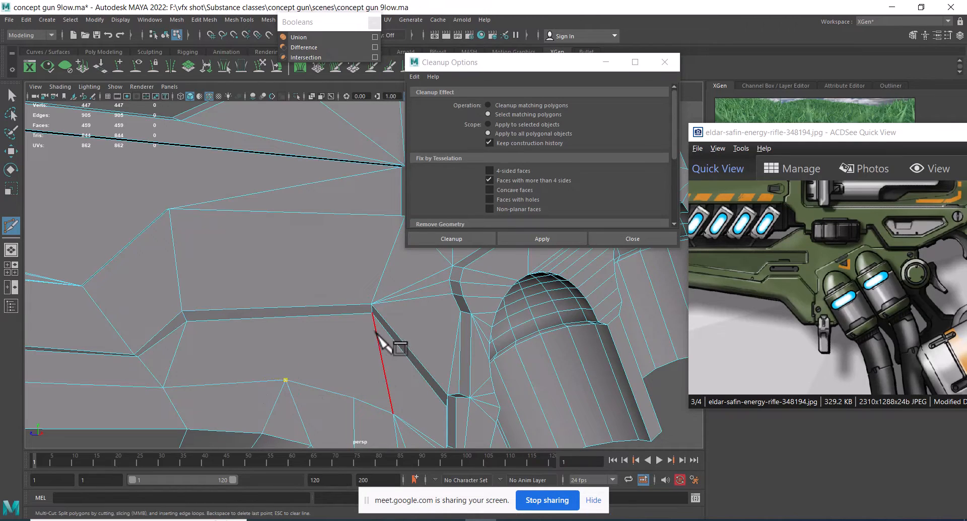
{"action": "key", "text": "w"}
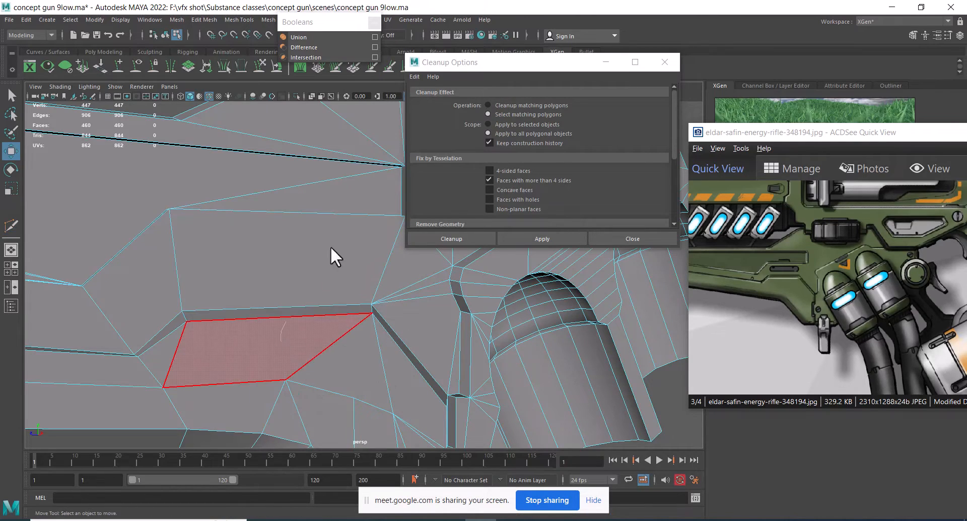
Reselect the gun body's faces with more than 4 sides and locate the narrow strip among them at the body's end.
{"action": "left_click", "coordinate": [536, 238]}
{"action": "right_click_drag", "start_coordinate": [499, 296], "coordinate": [316, 326], "text": "alt"}
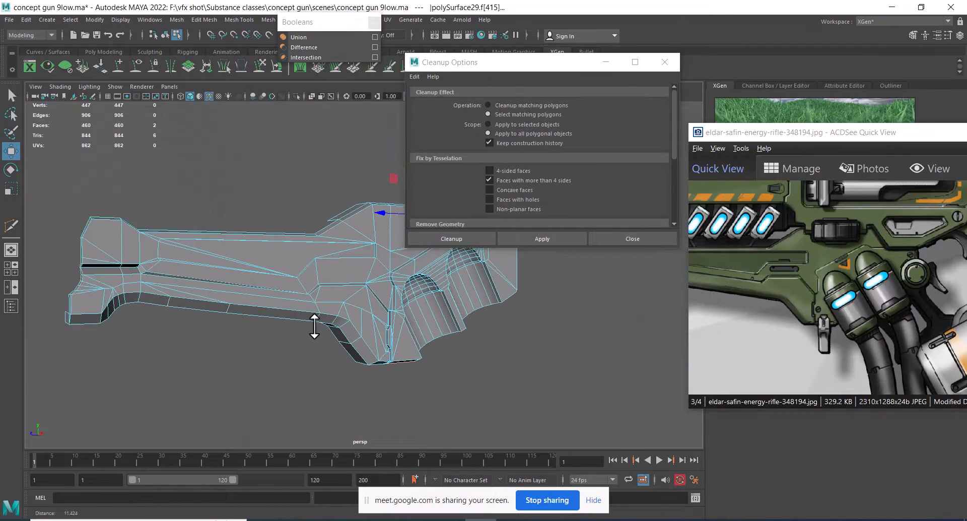
{"action": "left_click_drag", "start_coordinate": [315, 326], "coordinate": [205, 301], "text": "alt"}
{"action": "right_click_drag", "start_coordinate": [204, 301], "coordinate": [352, 292], "text": "alt"}
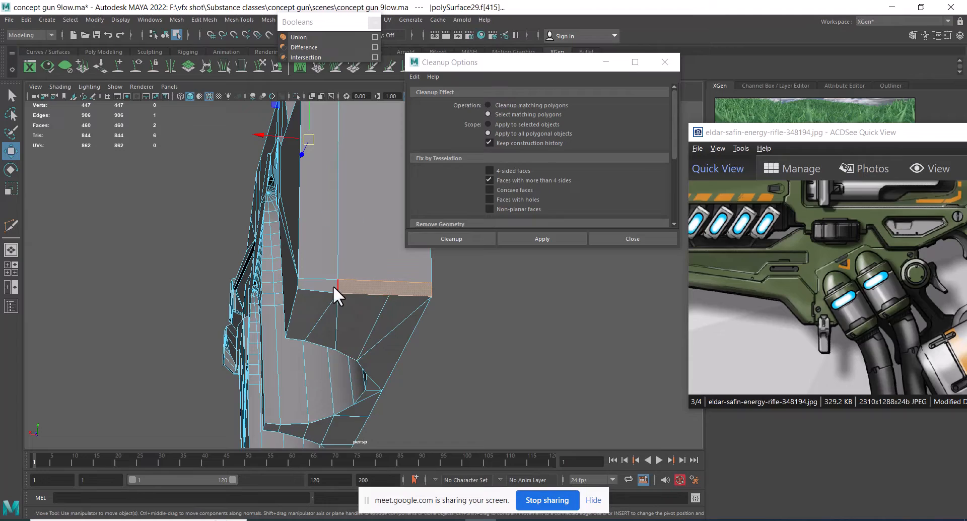
{"action": "left_click", "coordinate": [336, 285]}
{"action": "left_click_drag", "start_coordinate": [335, 287], "coordinate": [257, 338], "text": "alt"}
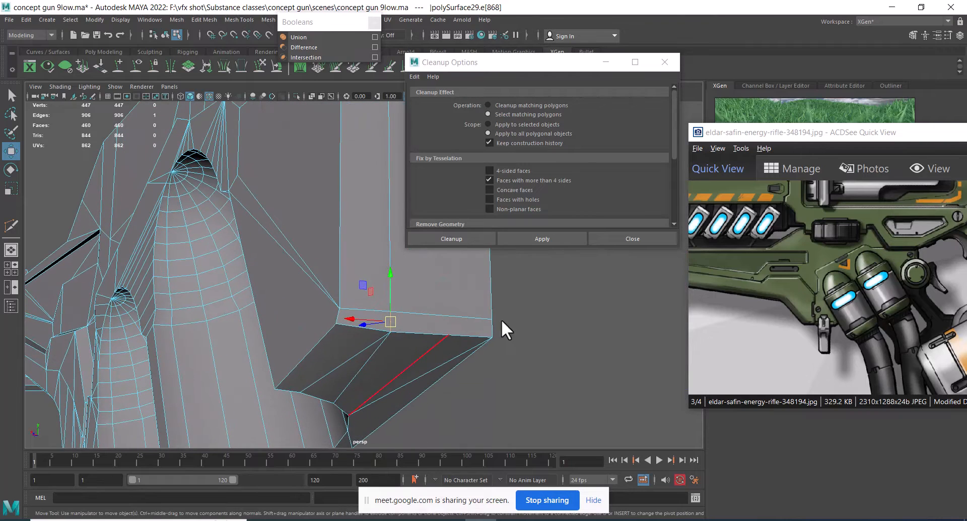
Delete the edge crossing the sloped end face from the narrow strip's middle vertex down to the cylinder recess.
{"action": "left_click", "coordinate": [549, 240]}
{"action": "left_click_drag", "start_coordinate": [491, 318], "coordinate": [324, 323], "text": "alt"}
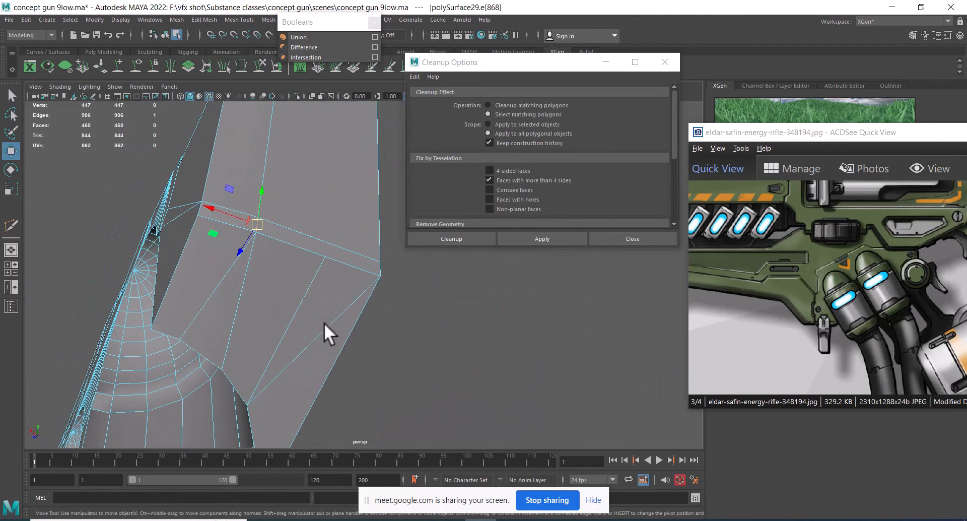
{"action": "left_click", "coordinate": [309, 295]}
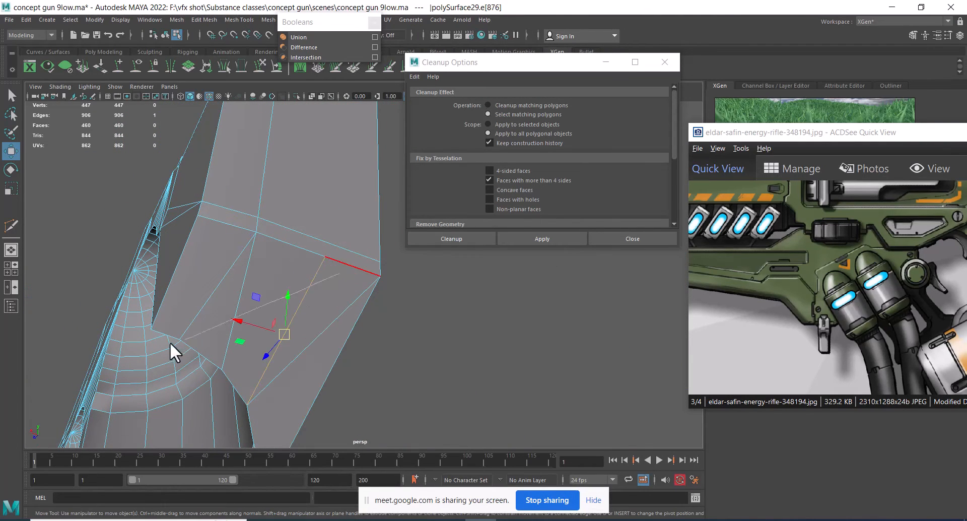
{"action": "key", "text": "y"}
{"action": "key", "text": "w"}
{"action": "right_click_drag", "start_coordinate": [337, 256], "coordinate": [258, 294], "text": "shift"}
Use Cleanup to select the remaining faces with more than 4 sides and locate the one on the body's underside.
{"action": "left_click_drag", "start_coordinate": [302, 313], "coordinate": [415, 320], "text": "alt"}
{"action": "middle_click_drag", "start_coordinate": [415, 320], "coordinate": [355, 337], "text": "alt"}
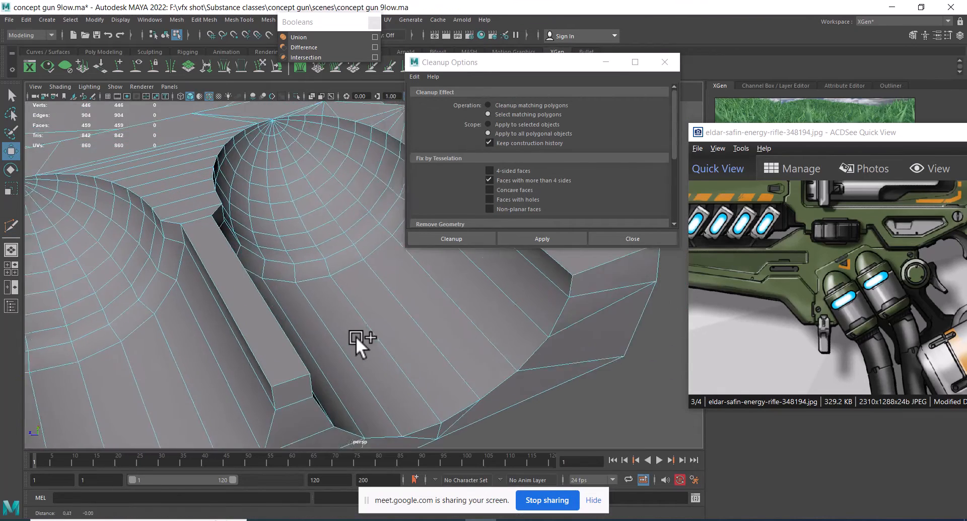
{"action": "left_click_drag", "start_coordinate": [355, 336], "coordinate": [331, 331], "text": "alt"}
{"action": "left_click", "coordinate": [545, 241]}
{"action": "left_click_drag", "start_coordinate": [471, 306], "coordinate": [304, 328], "text": "alt"}
{"action": "middle_click_drag", "start_coordinate": [304, 328], "coordinate": [321, 191], "text": "alt"}
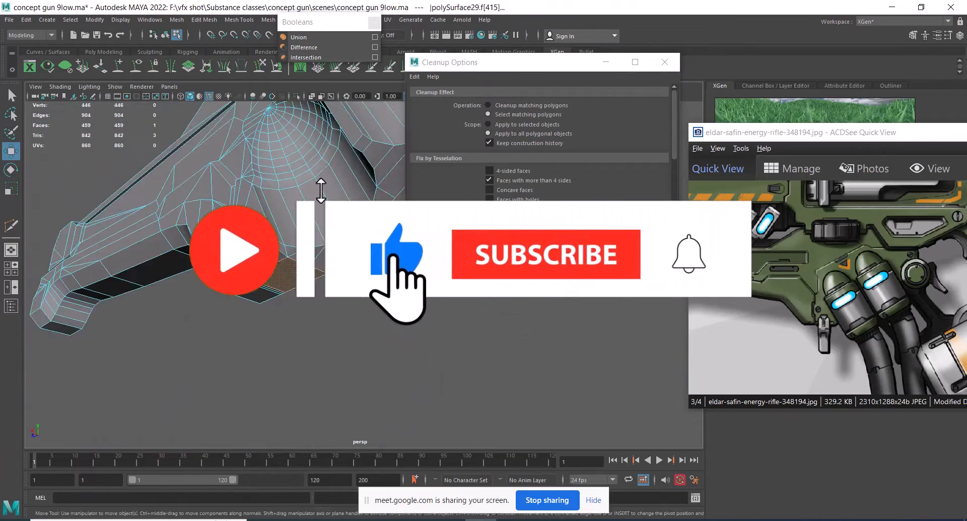
{"action": "right_click_drag", "start_coordinate": [321, 190], "coordinate": [329, 301], "text": "alt"}
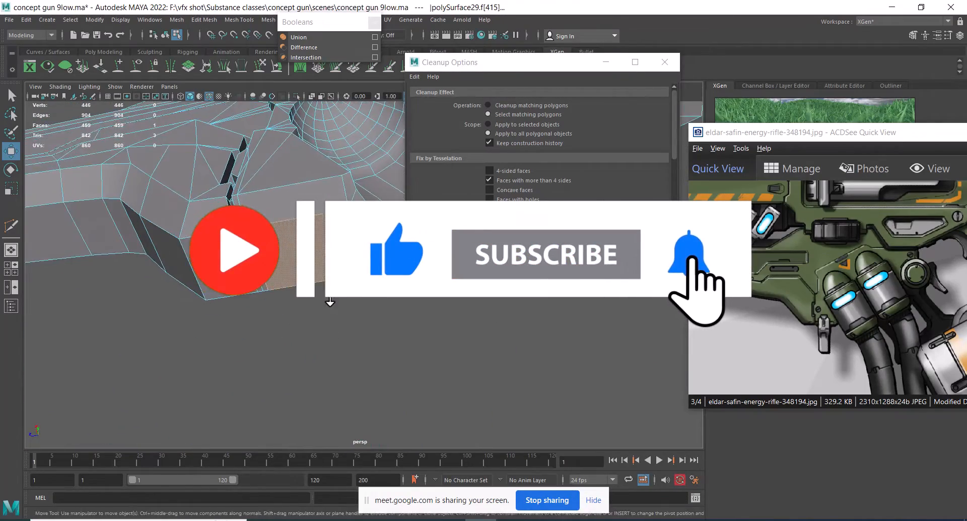
{"action": "left_click_drag", "start_coordinate": [330, 301], "coordinate": [280, 291], "text": "alt"}
{"action": "right_click_drag", "start_coordinate": [281, 292], "coordinate": [291, 352], "text": "alt"}
{"action": "middle_click_drag", "start_coordinate": [292, 352], "coordinate": [303, 304], "text": "alt"}
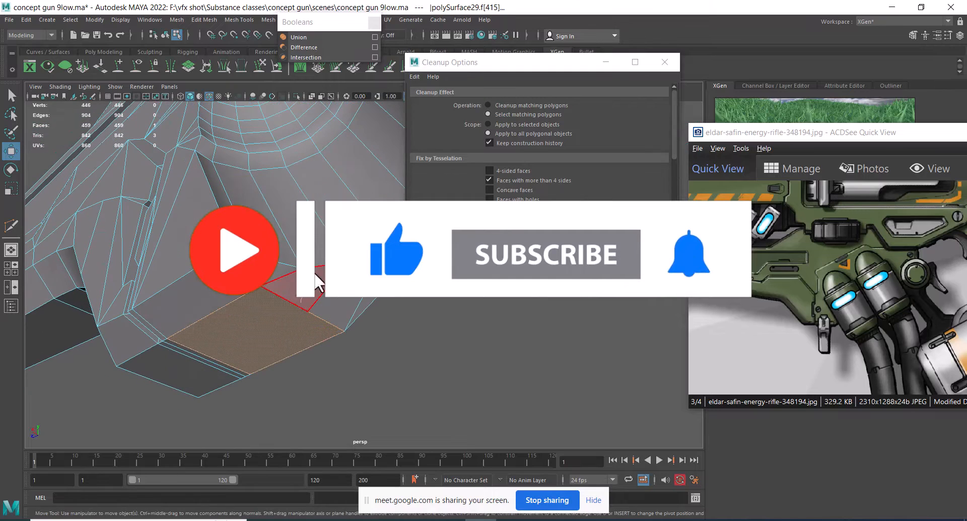
Return to object selection and cut a diagonal edge across the underside face, ending at the corner beside the narrow groove strips.
{"action": "right_click_drag", "start_coordinate": [314, 274], "coordinate": [320, 267]}
{"action": "left_click", "coordinate": [355, 386]}
{"action": "left_click_drag", "start_coordinate": [316, 301], "coordinate": [311, 270], "text": "alt"}
{"action": "left_click", "coordinate": [311, 281]}
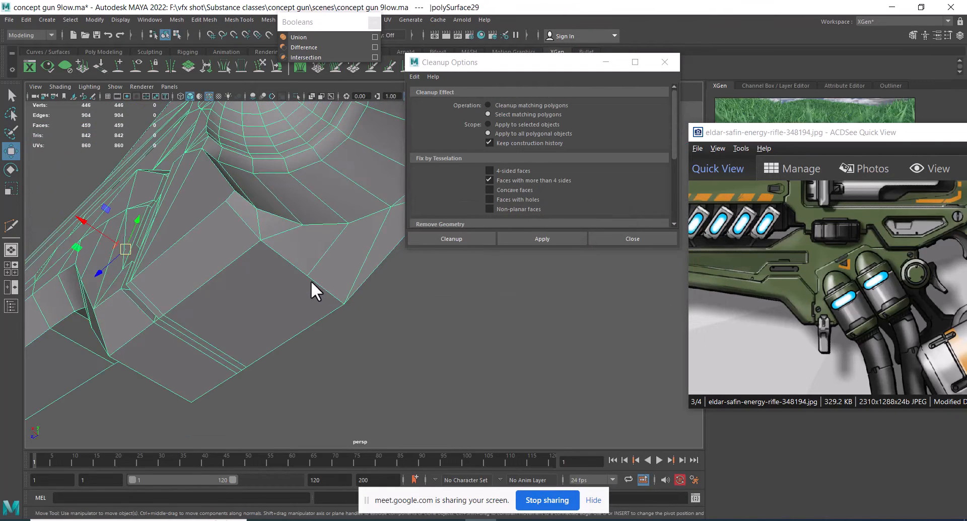
{"action": "right_click", "coordinate": [324, 245], "text": "shift"}
{"action": "left_click", "coordinate": [267, 246]}
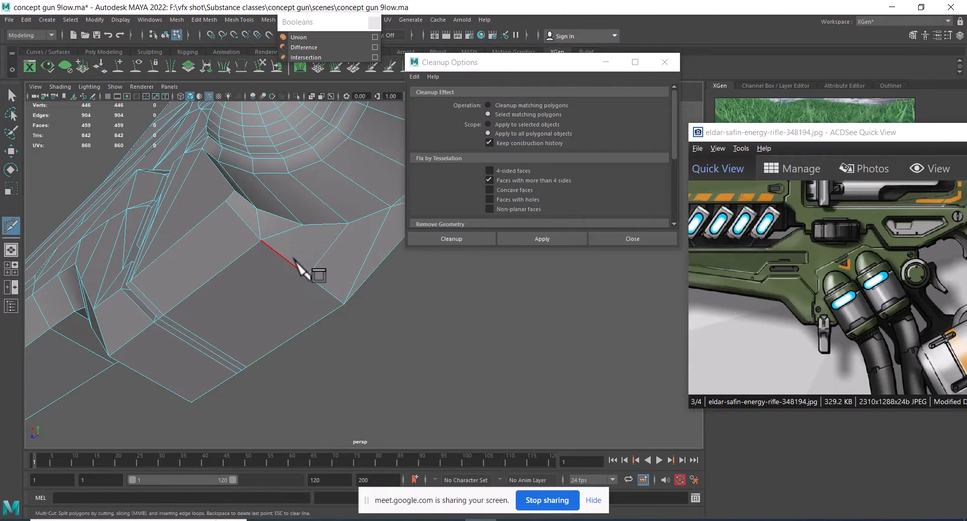
{"action": "left_click", "coordinate": [163, 315]}
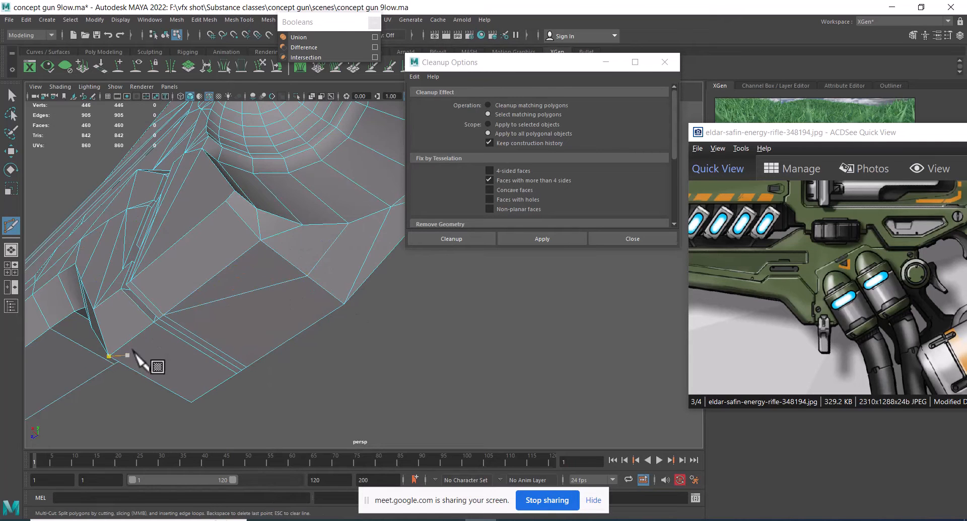
Delete the underside edge on the cylinder-recess side of the closely spaced edges running down from the groove.
{"action": "key", "text": "w"}
{"action": "left_click_drag", "start_coordinate": [235, 317], "coordinate": [314, 316], "text": "alt"}
{"action": "left_click", "coordinate": [320, 287]}
{"action": "left_click", "coordinate": [300, 304]}
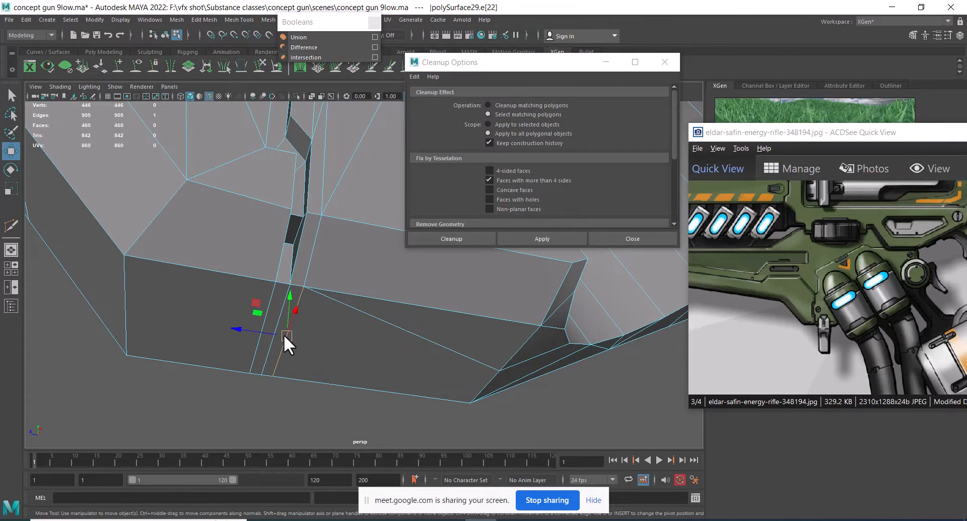
{"action": "right_click_drag", "start_coordinate": [303, 325], "coordinate": [348, 305], "text": "shift"}
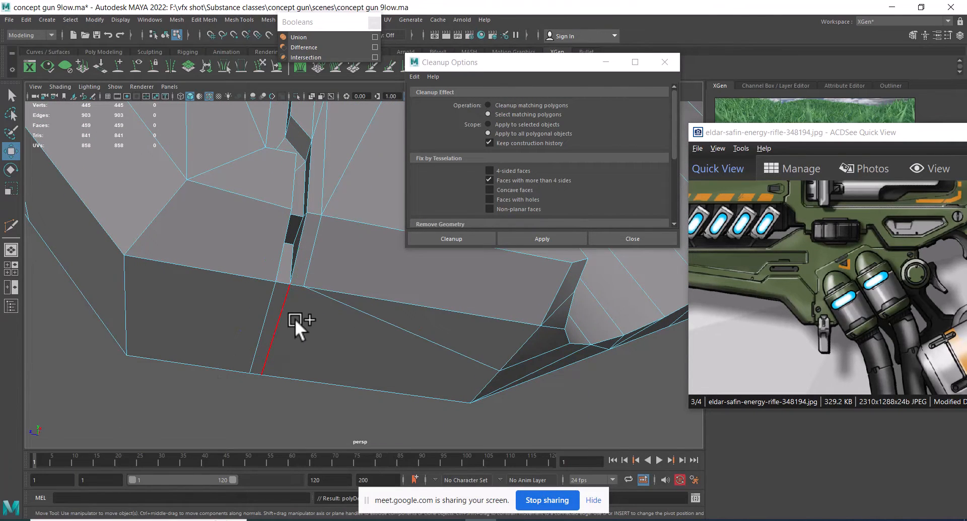
Collapse the short lower edge between the two remaining groove edges on the underside face so they meet in one vertex.
{"action": "left_click", "coordinate": [255, 369]}
{"action": "right_click_drag", "start_coordinate": [302, 344], "coordinate": [302, 306], "text": "shift"}
{"action": "right_click_drag", "start_coordinate": [297, 347], "coordinate": [283, 267], "text": "shift"}
{"action": "scroll", "coordinate": [288, 318], "scroll_direction": "up", "scroll_amount": 2}
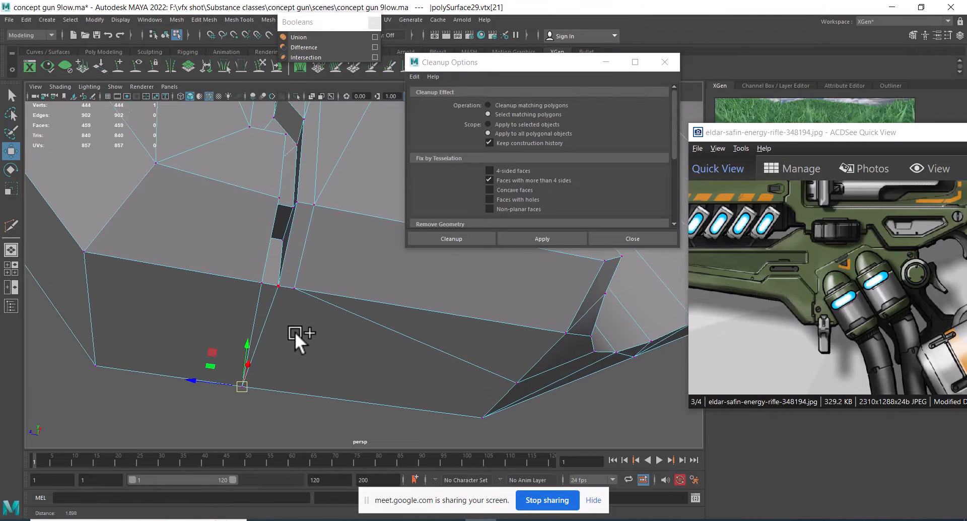
{"action": "scroll", "coordinate": [254, 269], "scroll_direction": "down", "scroll_amount": 3}
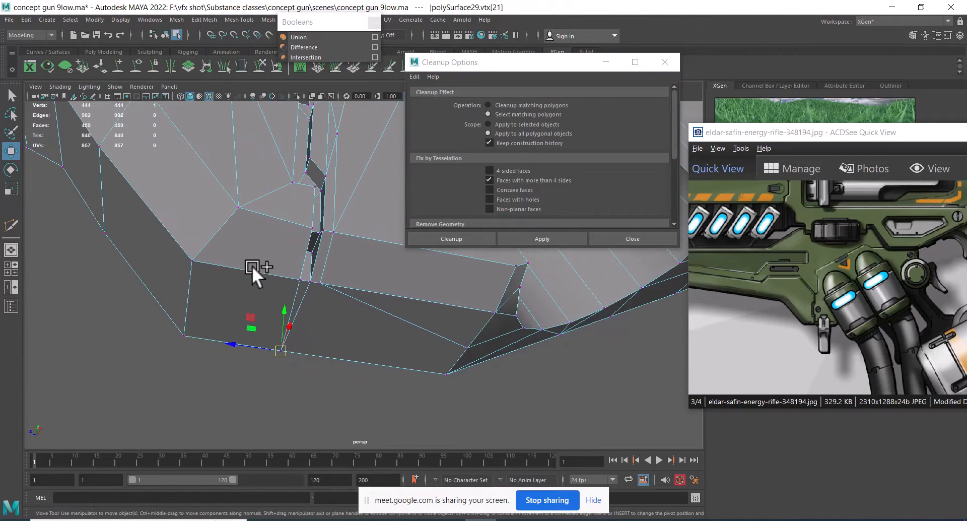
Return to object selection and use Cleanup to reselect the faces with more than 4 sides.
{"action": "left_click_drag", "start_coordinate": [252, 265], "coordinate": [234, 325], "text": "alt"}
{"action": "scroll", "coordinate": [188, 213], "scroll_direction": "down", "scroll_amount": 4}
{"action": "left_click_drag", "start_coordinate": [313, 288], "coordinate": [263, 242], "text": "alt"}
{"action": "scroll", "coordinate": [294, 327], "scroll_direction": "down", "scroll_amount": 4}
{"action": "right_click_drag", "start_coordinate": [371, 132], "coordinate": [385, 118]}
{"action": "left_click_drag", "start_coordinate": [305, 262], "coordinate": [235, 270], "text": "alt"}
{"action": "scroll", "coordinate": [345, 293], "scroll_direction": "down", "scroll_amount": 3}
{"action": "left_click", "coordinate": [544, 244]}
{"action": "scroll", "coordinate": [330, 288], "scroll_direction": "down", "scroll_amount": 4}
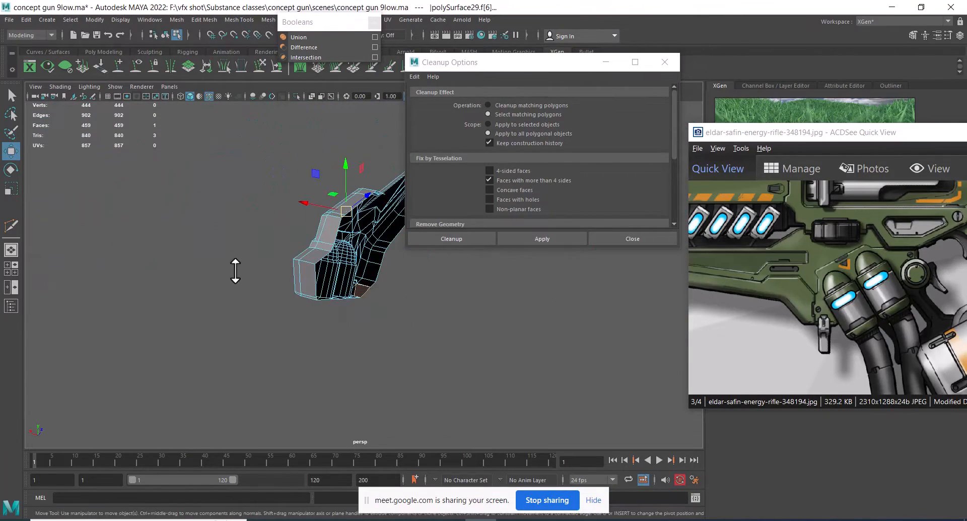
Delete the diagonal edge bordering the selected underside face beside the groove.
{"action": "left_click_drag", "start_coordinate": [348, 272], "coordinate": [237, 282], "text": "alt"}
{"action": "middle_click_drag", "start_coordinate": [310, 318], "coordinate": [220, 285], "text": "alt"}
{"action": "scroll", "coordinate": [251, 327], "scroll_direction": "up", "scroll_amount": 3}
{"action": "left_click_drag", "start_coordinate": [251, 327], "coordinate": [313, 270], "text": "alt"}
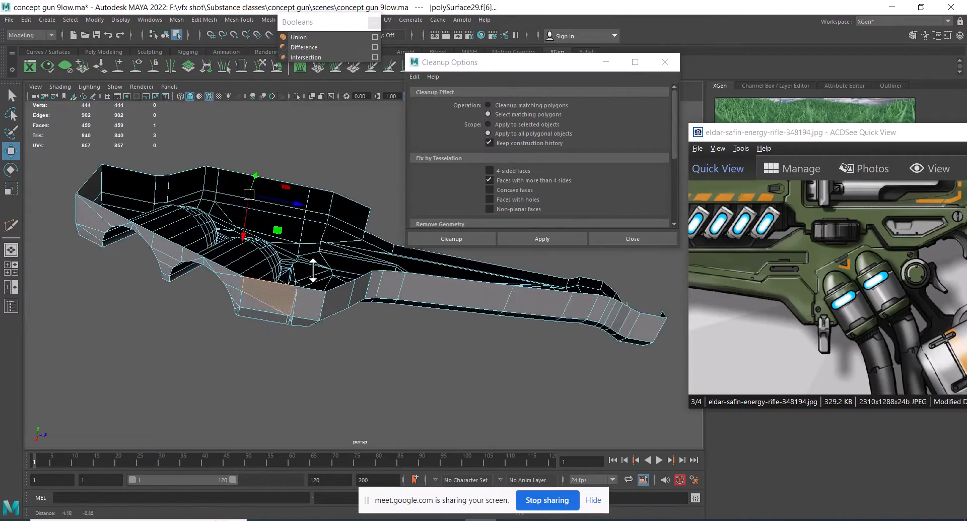
{"action": "scroll", "coordinate": [352, 354], "scroll_direction": "up", "scroll_amount": 4}
{"action": "left_click_drag", "start_coordinate": [353, 354], "coordinate": [279, 243], "text": "alt"}
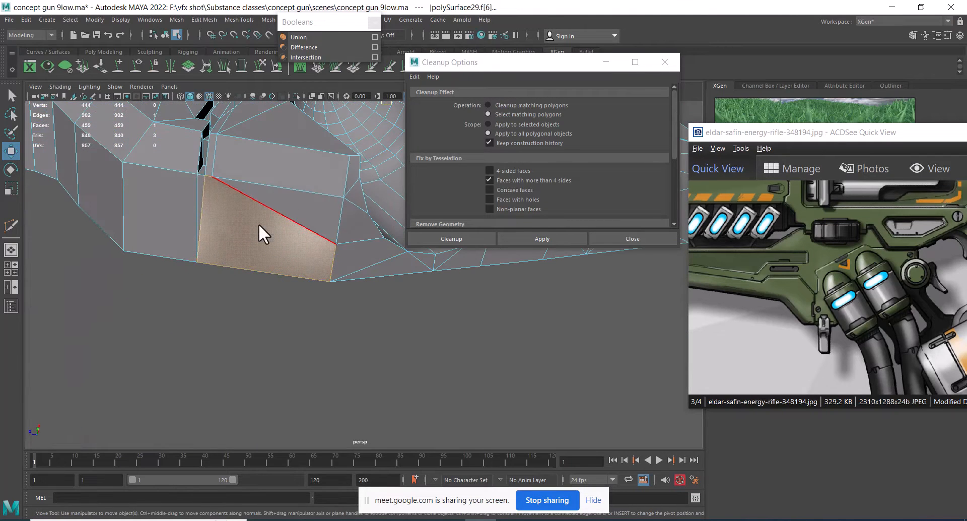
{"action": "left_click", "coordinate": [268, 210]}
{"action": "right_click_drag", "start_coordinate": [306, 188], "coordinate": [248, 246], "text": "shift"}
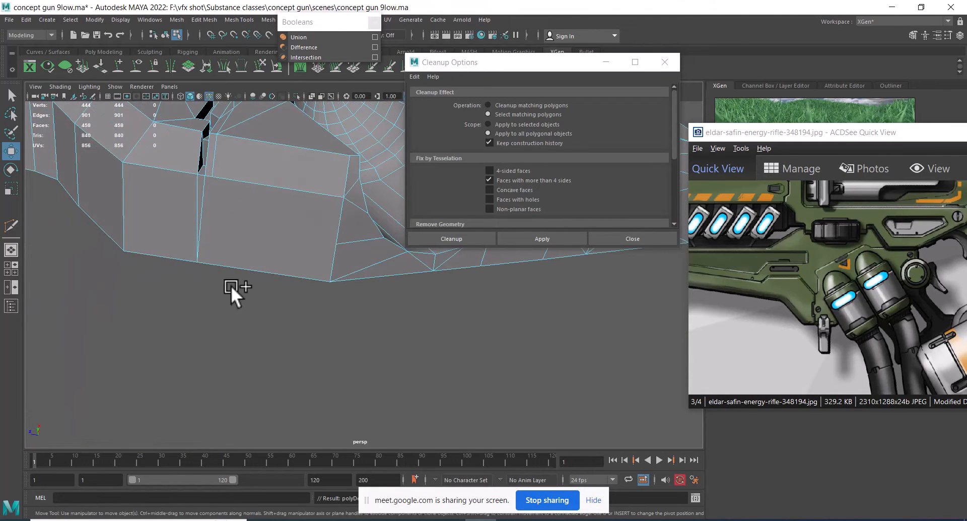
Delete the short edge crossing the bevel strip between the groove's lower end and the underside face.
{"action": "right_click_drag", "start_coordinate": [279, 206], "coordinate": [249, 193]}
{"action": "left_click_drag", "start_coordinate": [183, 205], "coordinate": [269, 247], "text": "alt"}
{"action": "key", "text": "w"}
{"action": "right_click_drag", "start_coordinate": [253, 227], "coordinate": [304, 212]}
{"action": "left_click_drag", "start_coordinate": [313, 218], "coordinate": [220, 307], "text": "alt"}
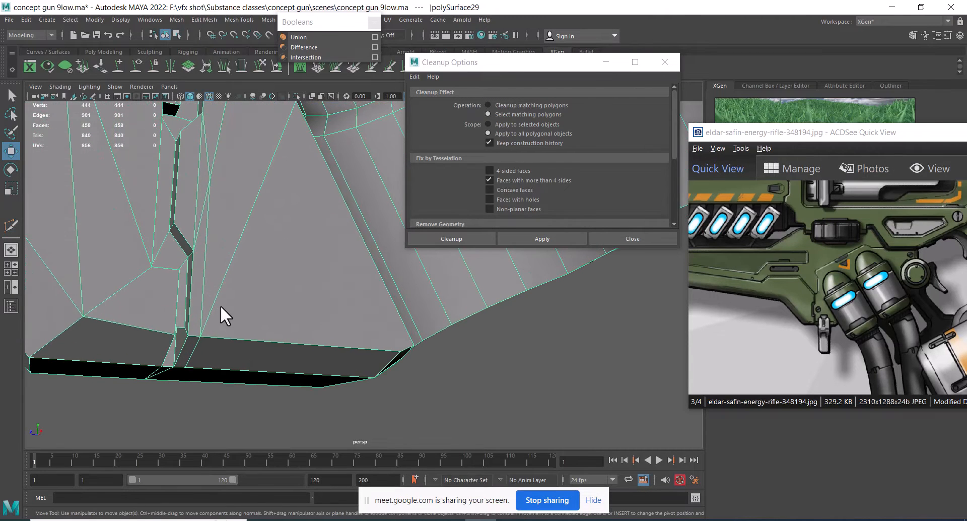
{"action": "left_click", "coordinate": [183, 351]}
{"action": "left_click_drag", "start_coordinate": [270, 327], "coordinate": [244, 246], "text": "alt"}
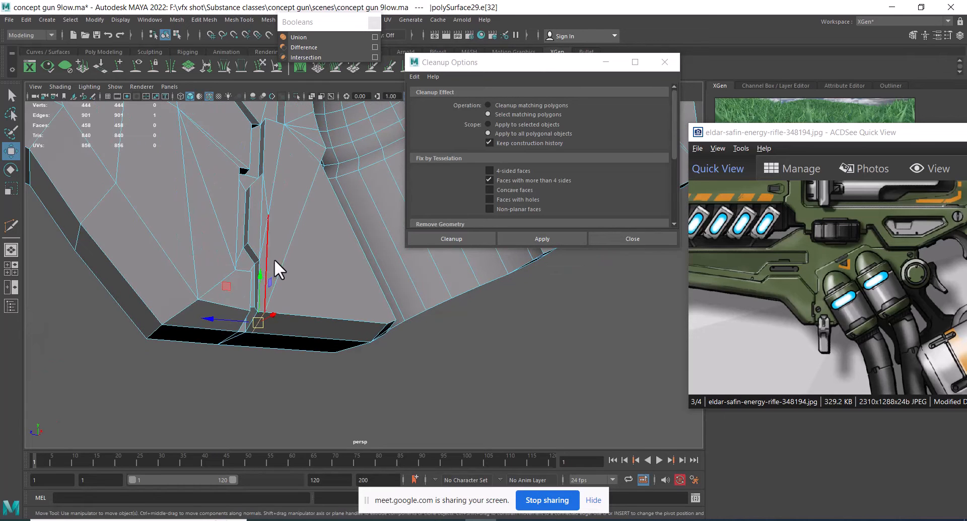
{"action": "left_click_drag", "start_coordinate": [288, 304], "coordinate": [291, 295], "text": "alt"}
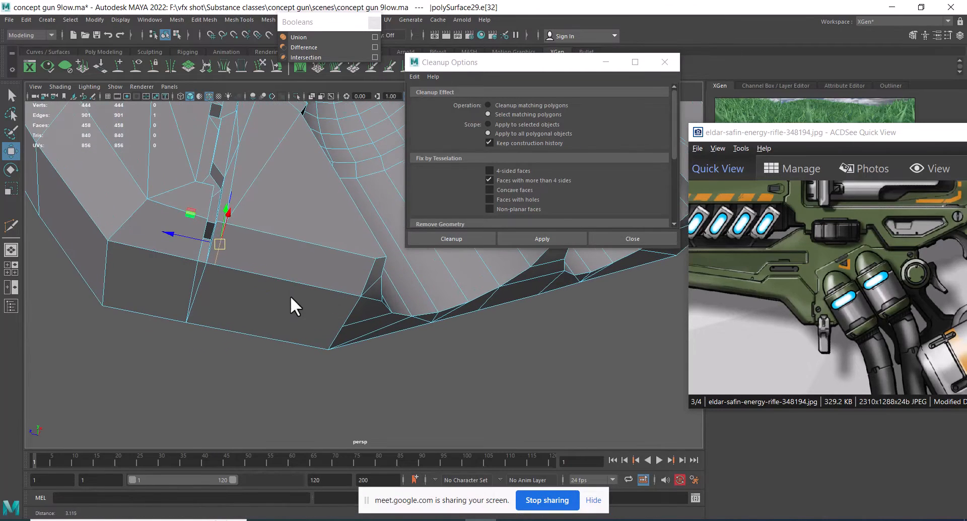
{"action": "right_click_drag", "start_coordinate": [196, 276], "coordinate": [191, 278], "text": "shift"}
Delete the two edges that converge on the lower vertex of the side face between the groove and the cylinder recess.
{"action": "mouse_move", "coordinate": [258, 238]}
{"action": "left_mouse_down", "text": "alt"}
{"action": "mouse_move", "coordinate": [303, 334]}
{"action": "mouse_move", "coordinate": [261, 313]}
{"action": "mouse_move", "coordinate": [217, 316]}
{"action": "mouse_move", "coordinate": [271, 306]}
{"action": "mouse_move", "coordinate": [255, 274]}
{"action": "mouse_move", "coordinate": [288, 280]}
{"action": "mouse_move", "coordinate": [274, 316]}
{"action": "mouse_move", "coordinate": [243, 286]}
{"action": "mouse_move", "coordinate": [268, 309]}
{"action": "left_mouse_up", "text": "alt"}
{"action": "left_click", "coordinate": [273, 283]}
{"action": "left_click", "coordinate": [272, 321], "text": "shift"}
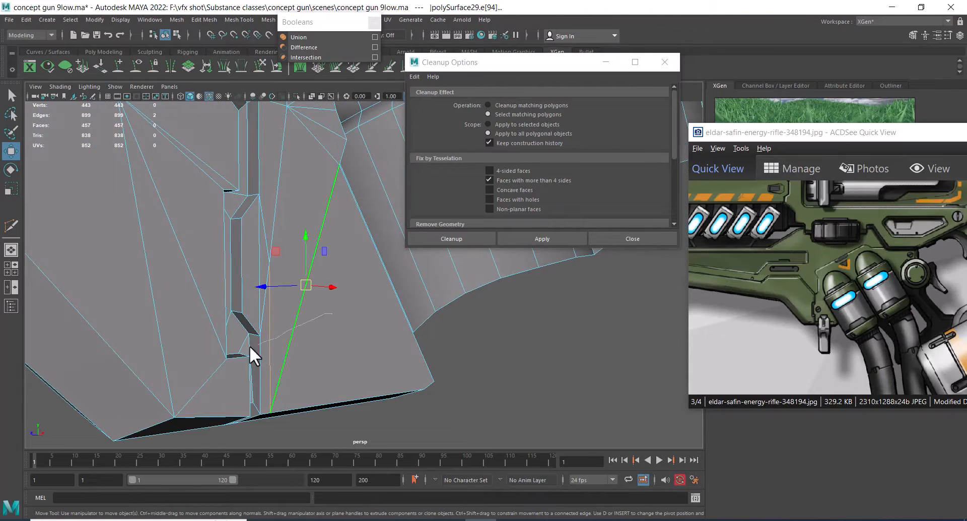
{"action": "key", "text": "g"}
{"action": "left_click", "coordinate": [271, 412]}
{"action": "key", "text": "w"}
{"action": "right_click_drag", "start_coordinate": [328, 285], "coordinate": [228, 339], "text": "shift"}
Cut an edge from the inner vertex beside the groove to the cylinder recess's upper corner.
{"action": "left_click_drag", "start_coordinate": [322, 288], "coordinate": [269, 258], "text": "alt"}
{"action": "left_click", "coordinate": [259, 220]}
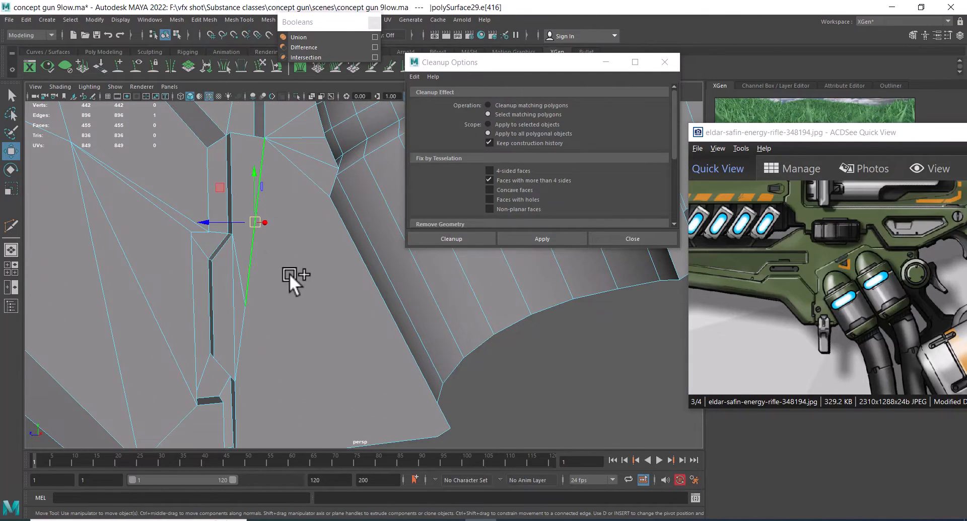
{"action": "key", "text": "g"}
{"action": "right_click_drag", "start_coordinate": [313, 195], "coordinate": [259, 189], "text": "shift"}
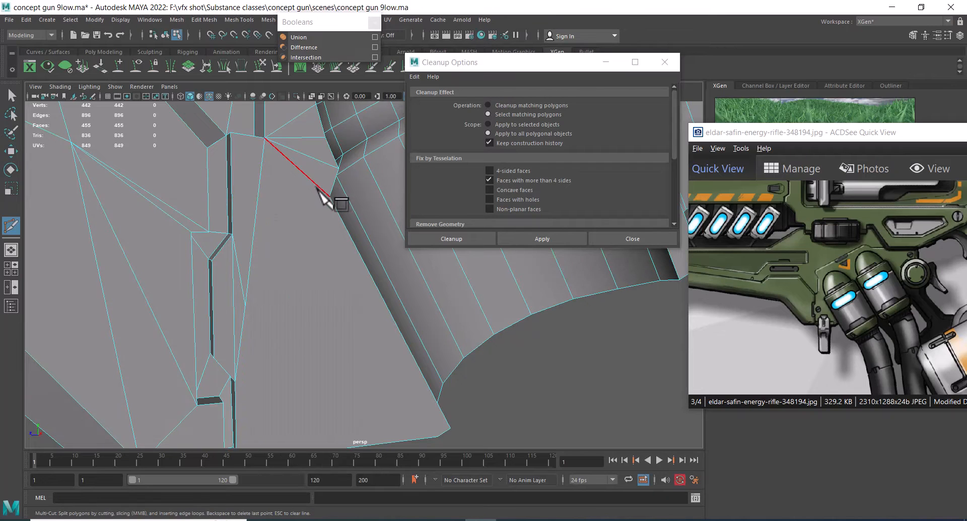
{"action": "left_click", "coordinate": [329, 196]}
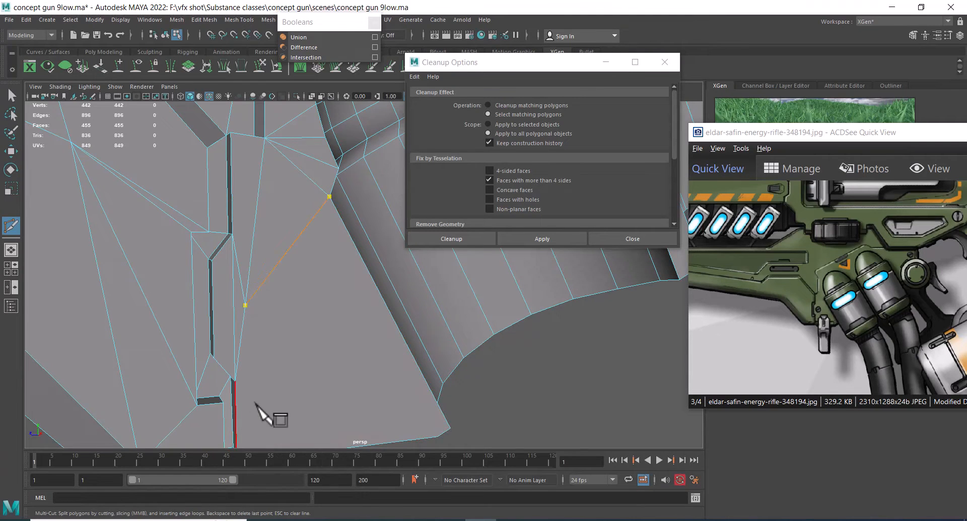
{"action": "key", "text": "Return"}
Use Cleanup to select the remaining faces with more than 4 sides, then return to object selection.
{"action": "left_click_drag", "start_coordinate": [265, 400], "coordinate": [371, 302], "text": "alt"}
{"action": "key", "text": "w"}
{"action": "left_click", "coordinate": [507, 253]}
{"action": "left_click", "coordinate": [535, 238]}
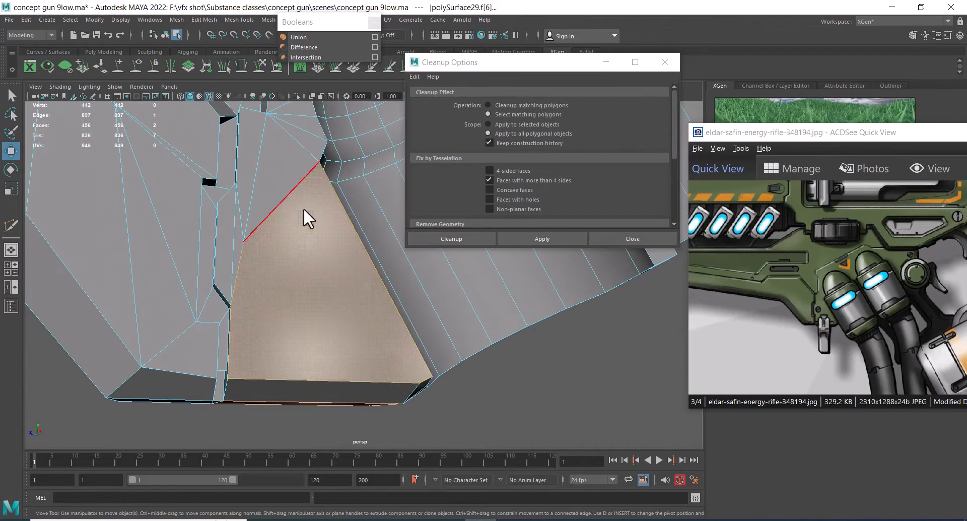
{"action": "left_click_drag", "start_coordinate": [304, 208], "coordinate": [314, 274], "text": "alt"}
{"action": "right_click_drag", "start_coordinate": [331, 212], "coordinate": [350, 195]}
{"action": "left_click", "coordinate": [391, 435]}
{"action": "left_click", "coordinate": [374, 377]}
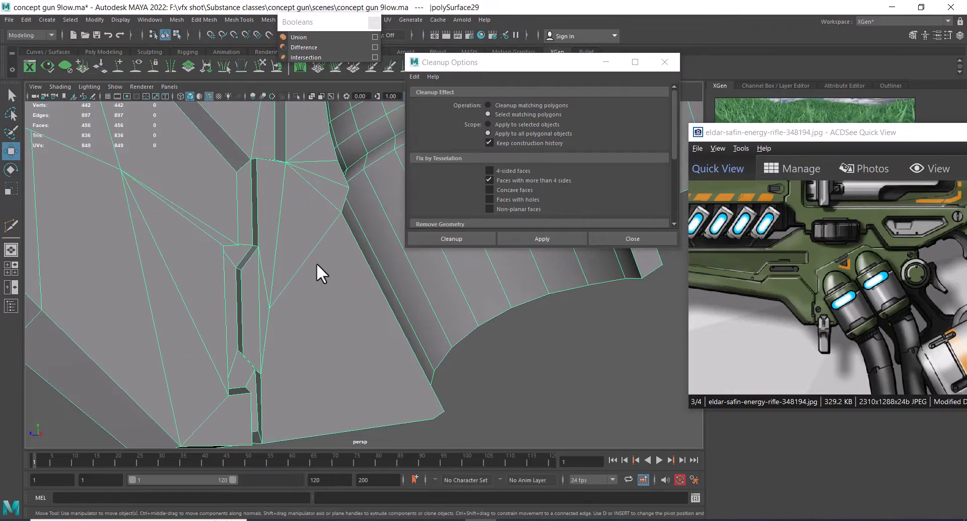
{"action": "right_click_drag", "start_coordinate": [317, 254], "coordinate": [256, 255], "text": "shift"}
{"action": "left_click", "coordinate": [269, 308]}
{"action": "left_click_drag", "start_coordinate": [305, 317], "coordinate": [254, 301], "text": "alt"}
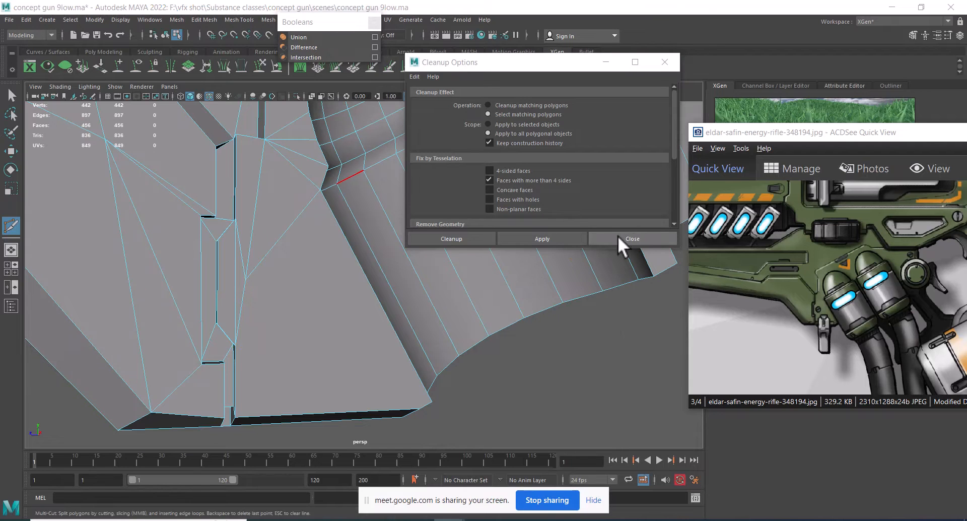
Recheck which faces around the groove have more than 4 sides with Cleanup and go back to object selection.
{"action": "left_click", "coordinate": [542, 238]}
{"action": "left_click_drag", "start_coordinate": [518, 287], "coordinate": [302, 237], "text": "alt"}
{"action": "key", "text": "w"}
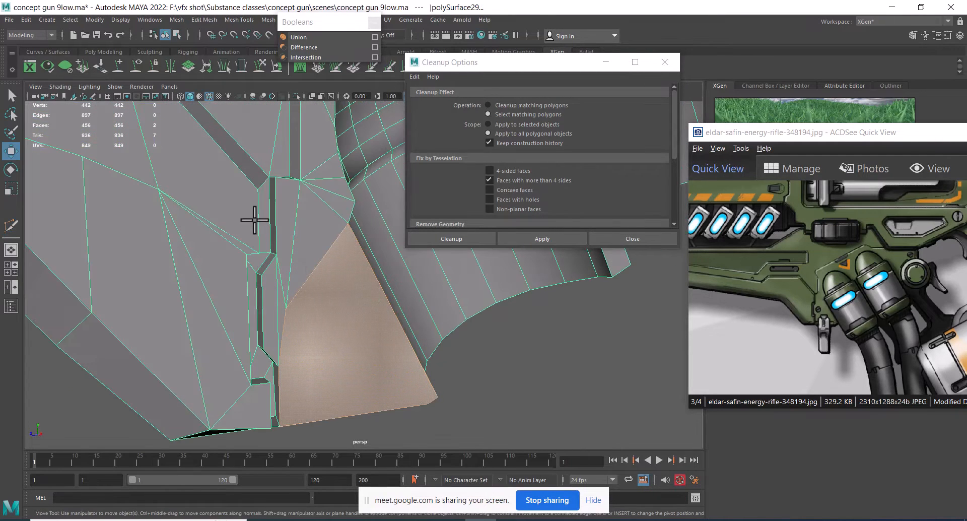
{"action": "right_click_drag", "start_coordinate": [298, 139], "coordinate": [298, 115]}
{"action": "left_click", "coordinate": [511, 412]}
{"action": "left_click_drag", "start_coordinate": [331, 309], "coordinate": [262, 217], "text": "alt"}
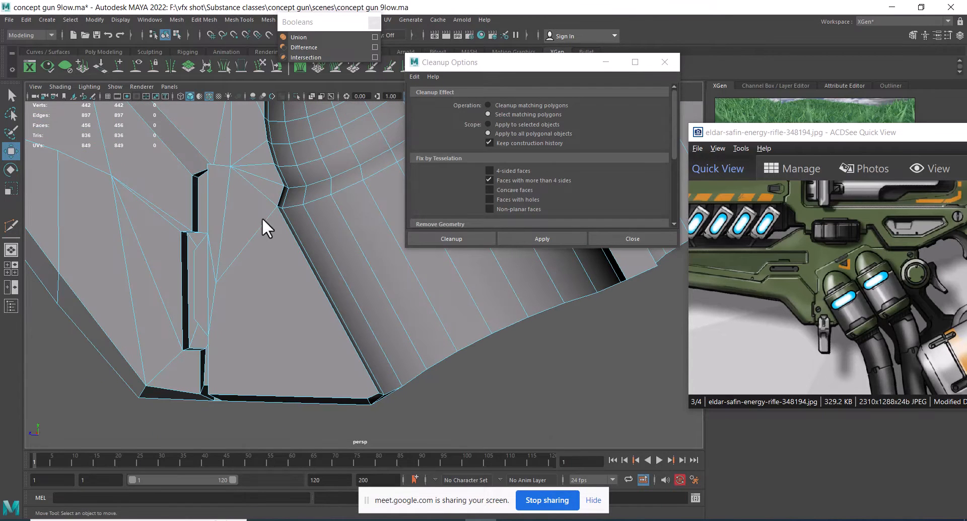
Split the large side face by cutting from the inner vertex beside the groove to its lower corner near the cylinder recess.
{"action": "right_click", "coordinate": [261, 193], "text": "shift"}
{"action": "left_click", "coordinate": [206, 193]}
{"action": "left_click_drag", "start_coordinate": [206, 194], "coordinate": [328, 267], "text": "alt"}
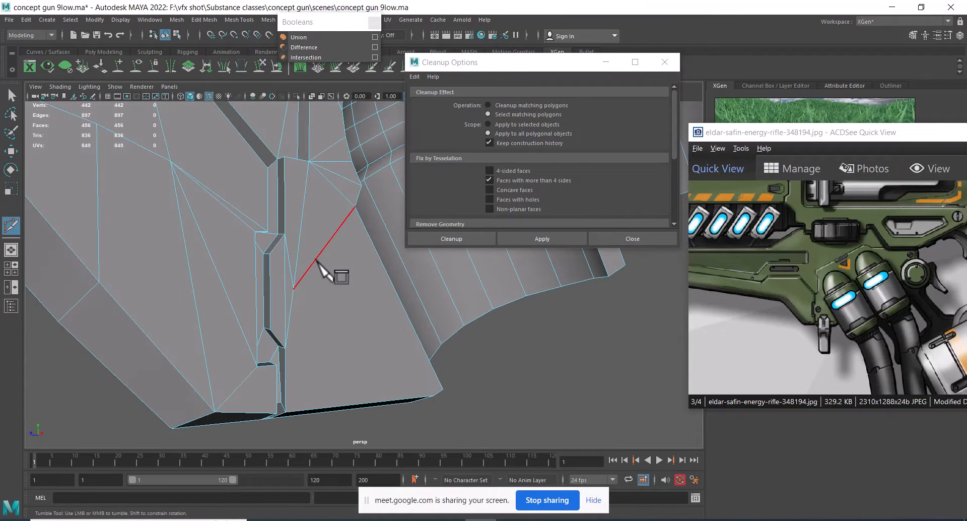
{"action": "left_click", "coordinate": [293, 289]}
{"action": "left_click_drag", "start_coordinate": [238, 352], "coordinate": [219, 286], "text": "alt"}
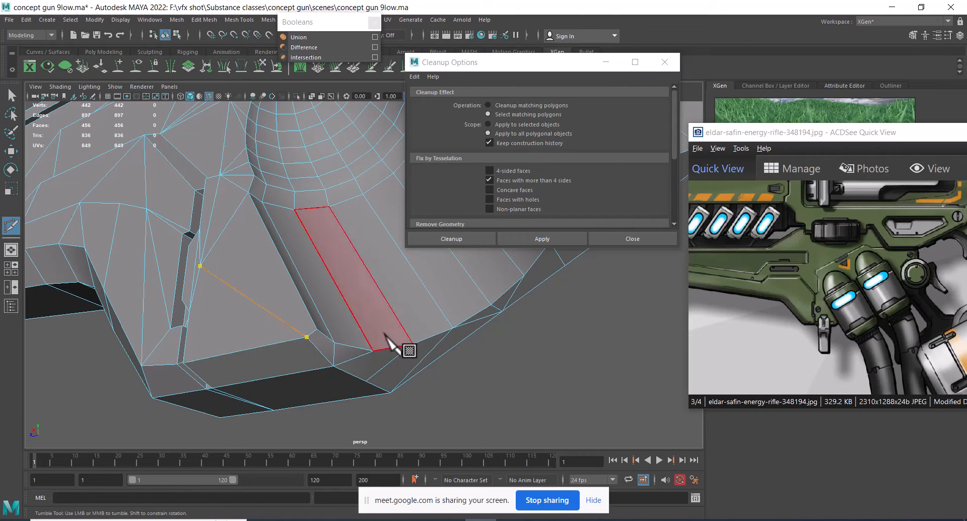
{"action": "key", "text": "F8"}
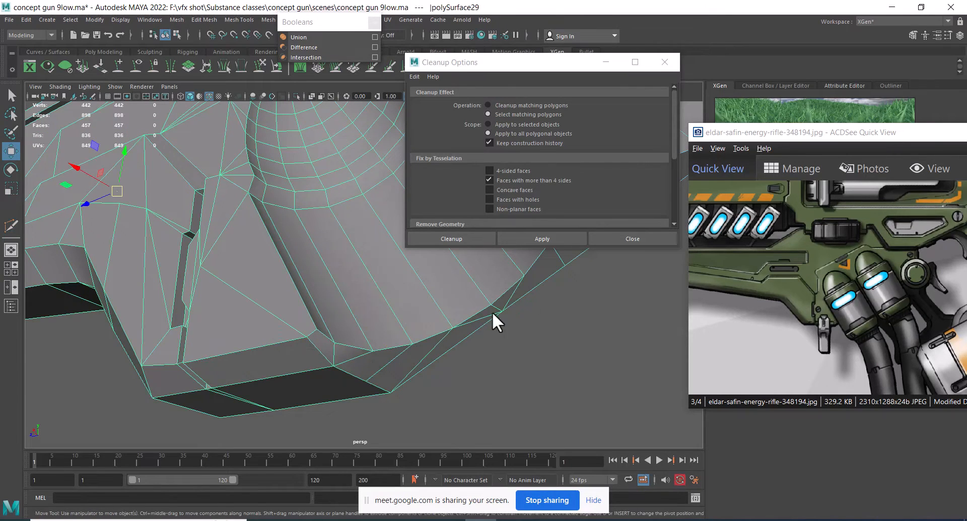
Recheck the gun body for faces with more than 4 sides using Cleanup, then return to object selection.
{"action": "left_click", "coordinate": [549, 235]}
{"action": "left_click_drag", "start_coordinate": [539, 257], "coordinate": [277, 371], "text": "alt"}
{"action": "right_click_drag", "start_coordinate": [277, 370], "coordinate": [337, 362], "text": "alt"}
{"action": "left_click_drag", "start_coordinate": [336, 363], "coordinate": [315, 253], "text": "alt"}
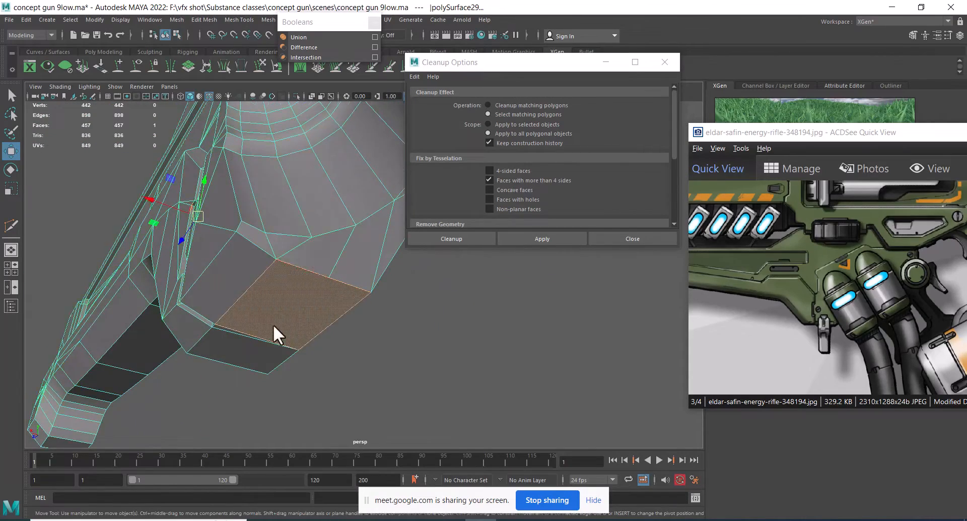
{"action": "right_click_drag", "start_coordinate": [277, 332], "coordinate": [337, 262], "text": "alt"}
{"action": "key", "text": "F8"}
{"action": "mouse_move", "coordinate": [312, 199]}
{"action": "right_mouse_down", "text": "shift"}
{"action": "mouse_move", "coordinate": [268, 196]}
{"action": "mouse_move", "coordinate": [323, 214]}
{"action": "right_mouse_up", "text": "shift"}
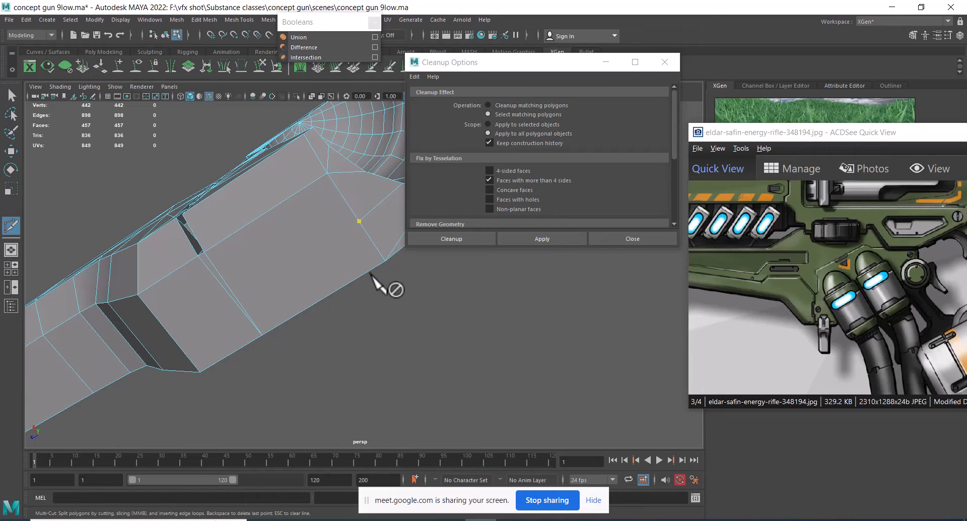
{"action": "left_click_drag", "start_coordinate": [371, 275], "coordinate": [333, 248], "text": "alt"}
{"action": "key", "text": "w"}
{"action": "left_click", "coordinate": [348, 197]}
{"action": "left_click", "coordinate": [359, 274]}
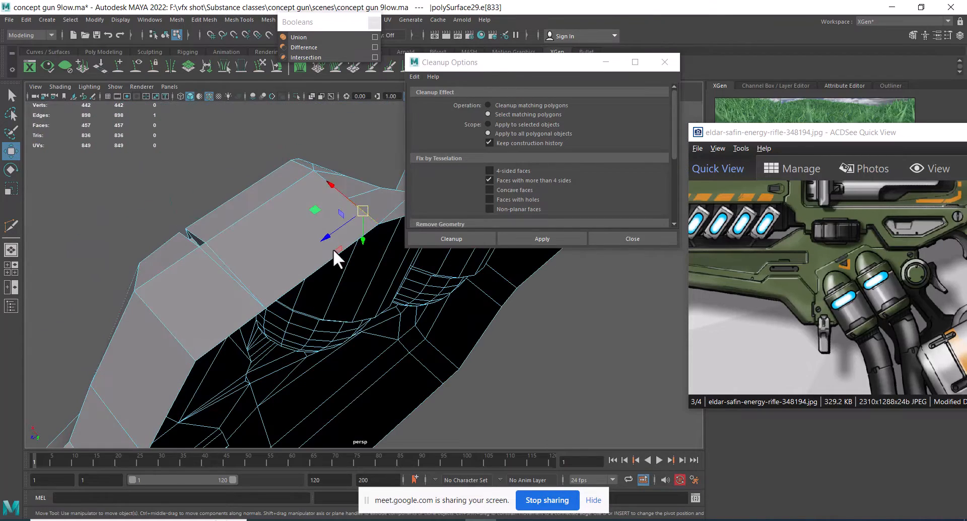
{"action": "right_click_drag", "start_coordinate": [337, 249], "coordinate": [324, 173], "text": "shift"}
{"action": "left_click_drag", "start_coordinate": [324, 173], "coordinate": [282, 277], "text": "alt"}
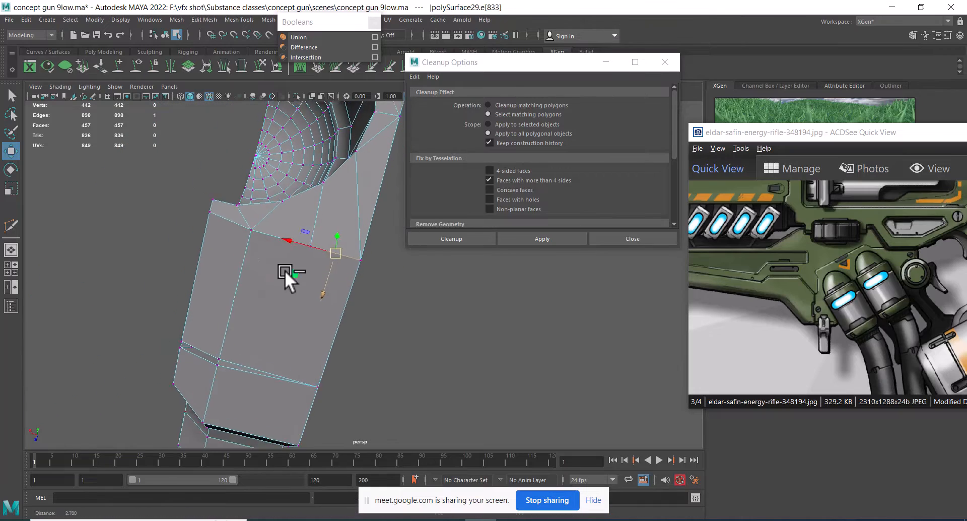
Snap the stray middle vertex on the underside's end edge to the neighbouring inner corner vertex and merge the two.
{"action": "right_click_drag", "start_coordinate": [303, 207], "coordinate": [213, 205]}
{"action": "left_click_drag", "start_coordinate": [308, 282], "coordinate": [343, 284], "text": "alt"}
{"action": "left_click", "coordinate": [376, 216]}
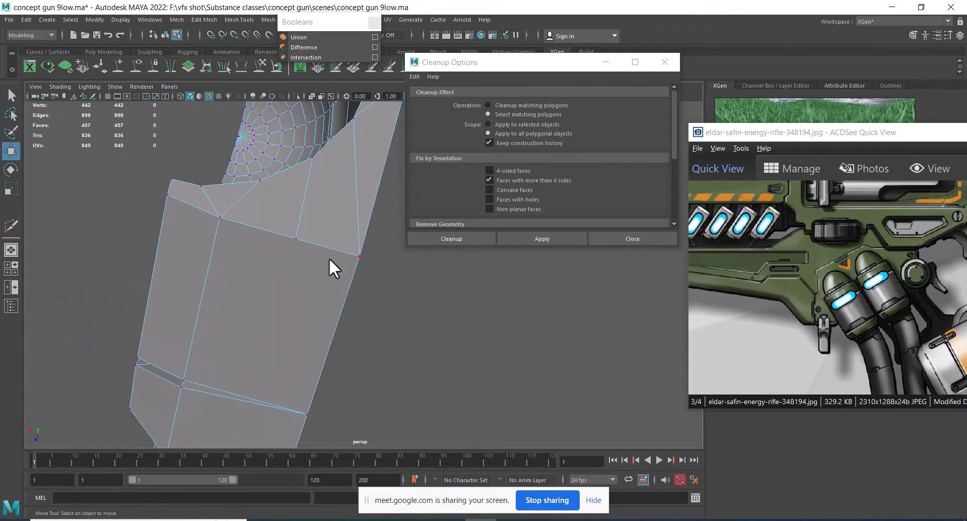
{"action": "left_click", "coordinate": [299, 239]}
{"action": "left_click_drag", "start_coordinate": [299, 238], "coordinate": [257, 261], "text": "alt"}
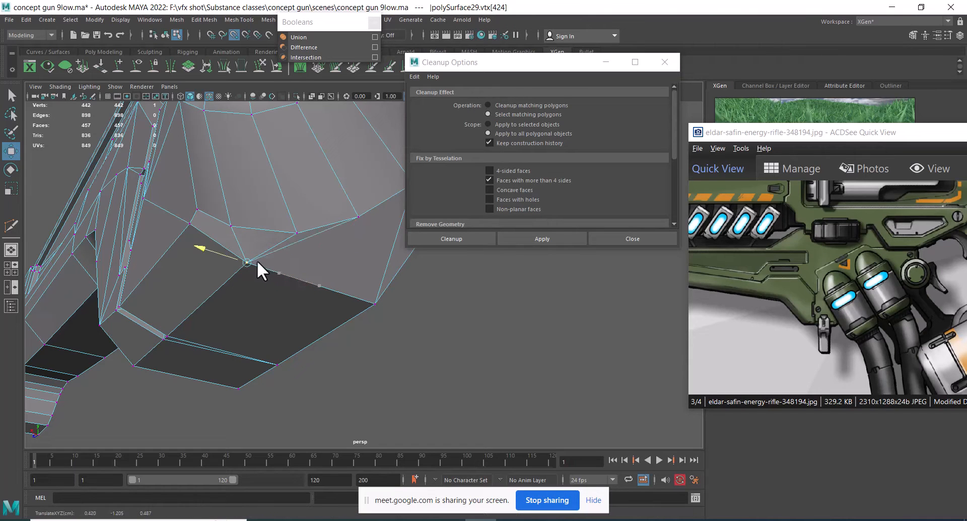
{"action": "key", "text": "4"}
{"action": "left_click_drag", "start_coordinate": [302, 290], "coordinate": [281, 280], "text": "alt"}
{"action": "right_click_drag", "start_coordinate": [295, 219], "coordinate": [316, 219], "text": "shift"}
{"action": "key", "text": "5"}
{"action": "key", "text": "q"}
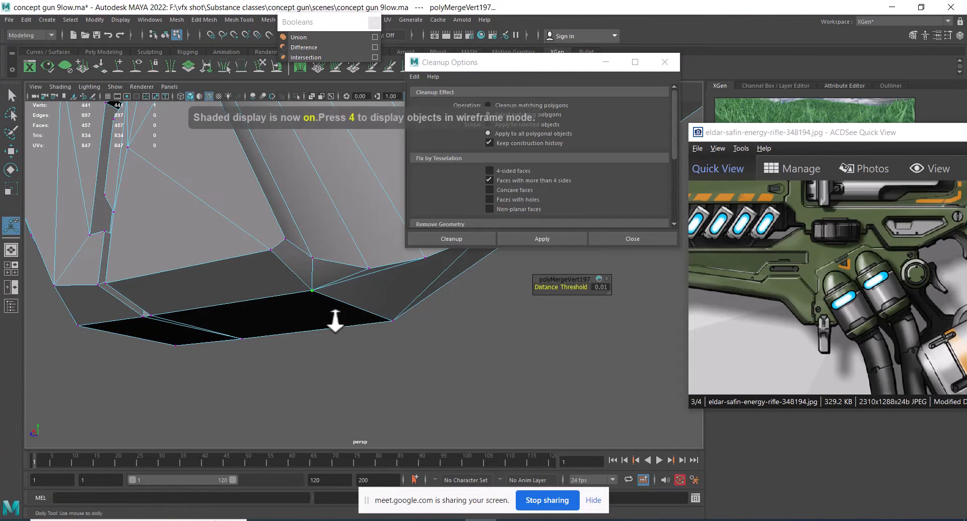
{"action": "mouse_move", "coordinate": [335, 320]}
{"action": "left_mouse_down", "text": "alt"}
{"action": "mouse_move", "coordinate": [301, 255]}
{"action": "mouse_move", "coordinate": [331, 297]}
{"action": "left_mouse_up", "text": "alt"}
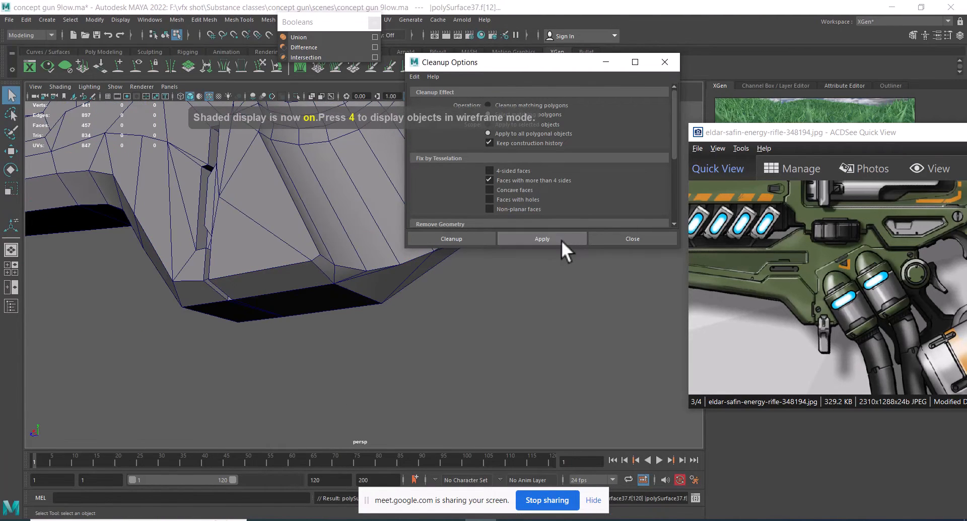
Select faces with more than 4 sides with Cleanup again and inspect the whole body in wireframe display.
{"action": "left_click", "coordinate": [564, 238]}
{"action": "scroll", "coordinate": [232, 180], "scroll_direction": "down", "scroll_amount": 5}
{"action": "left_click_drag", "start_coordinate": [232, 179], "coordinate": [271, 318], "text": "alt"}
{"action": "key", "text": "4"}
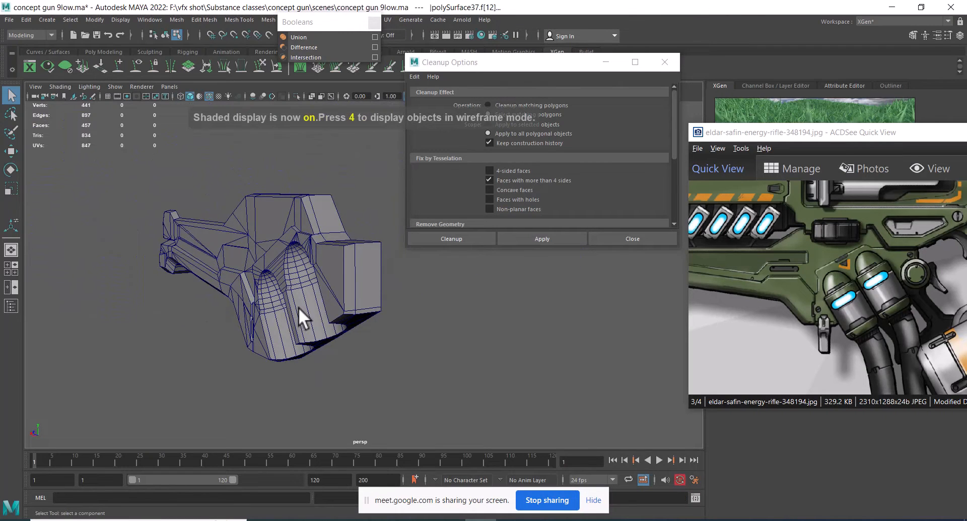
{"action": "key", "text": "4"}
{"action": "scroll", "coordinate": [317, 301], "scroll_direction": "up", "scroll_amount": 5}
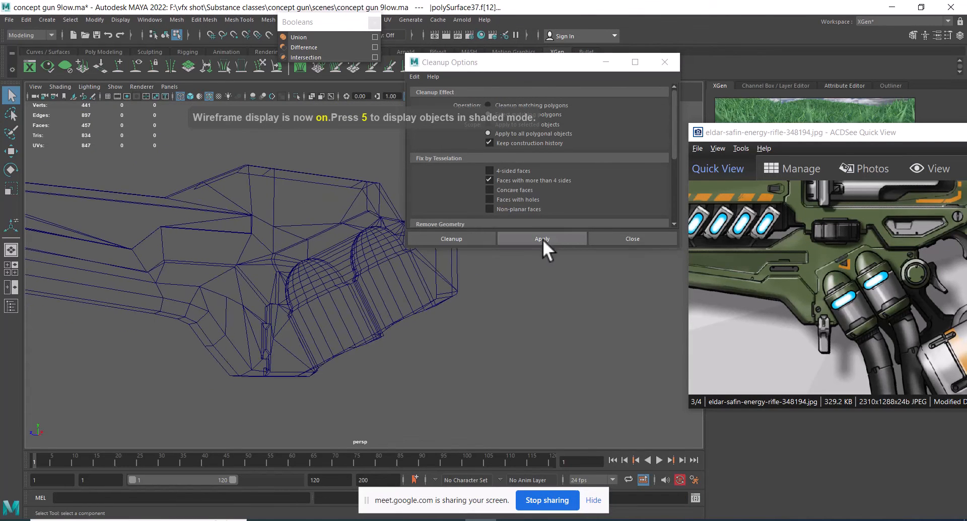
Select the gun body, run Cleanup's check for faces with more than 4 sides once more and close its options.
{"action": "scroll", "coordinate": [288, 264], "scroll_direction": "down", "scroll_amount": 4}
{"action": "key", "text": "w"}
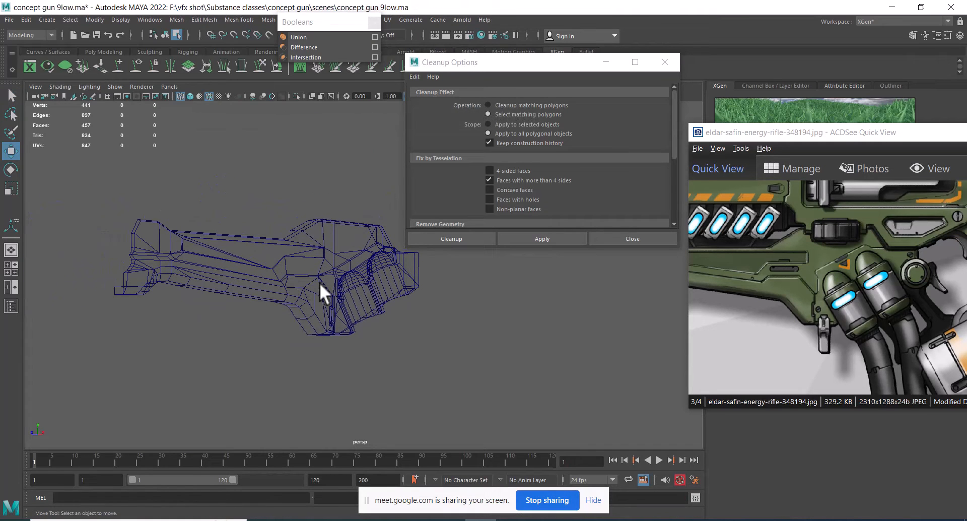
{"action": "left_click", "coordinate": [345, 236]}
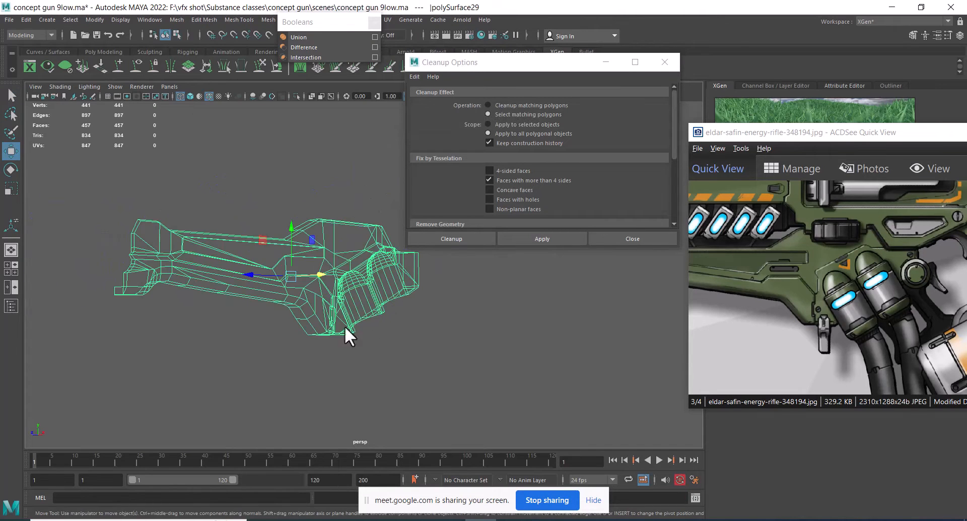
{"action": "left_click", "coordinate": [546, 237]}
{"action": "left_click", "coordinate": [624, 241]}
{"action": "left_click", "coordinate": [539, 302]}
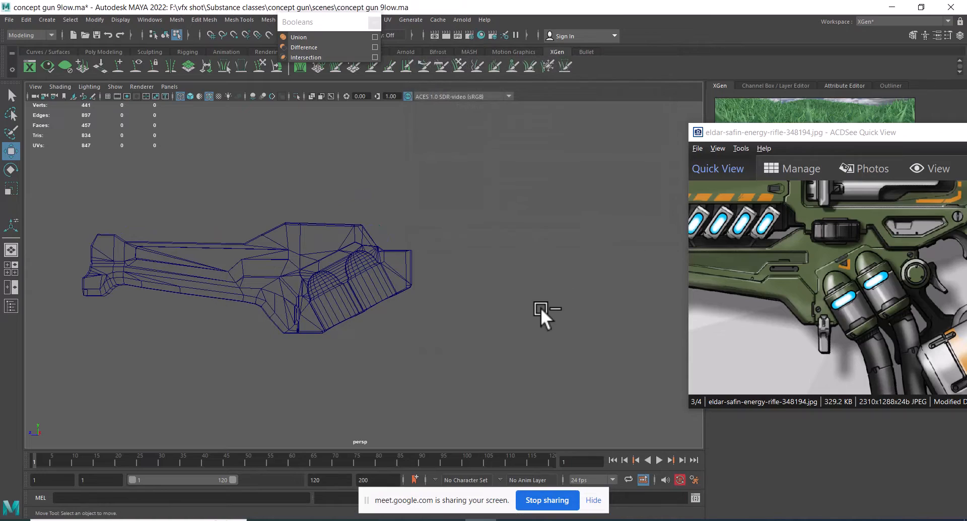
Leave isolation to show the complete gun and save the scene as concept gun 10low.ma.
{"action": "key", "text": "ctrl+1"}
{"action": "scroll", "coordinate": [336, 254], "scroll_direction": "down", "scroll_amount": 5}
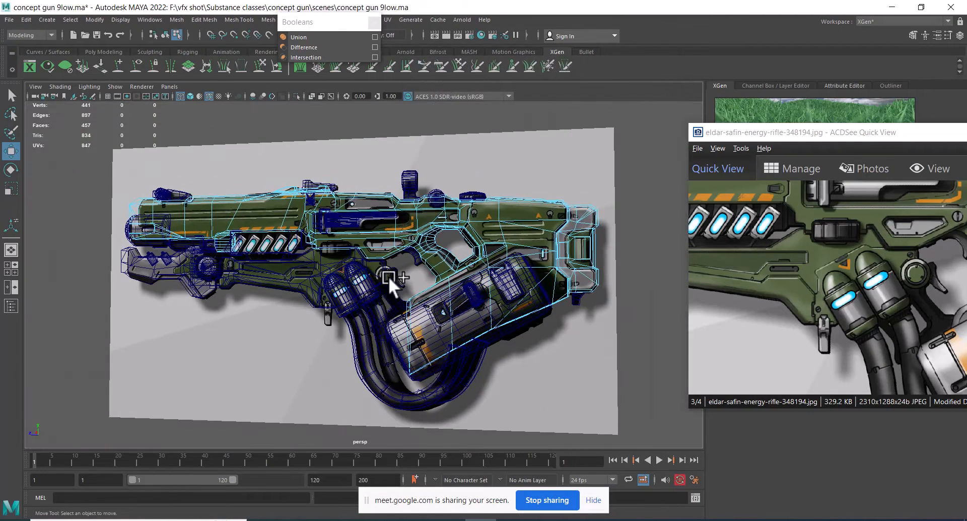
{"action": "left_click", "coordinate": [10, 20]}
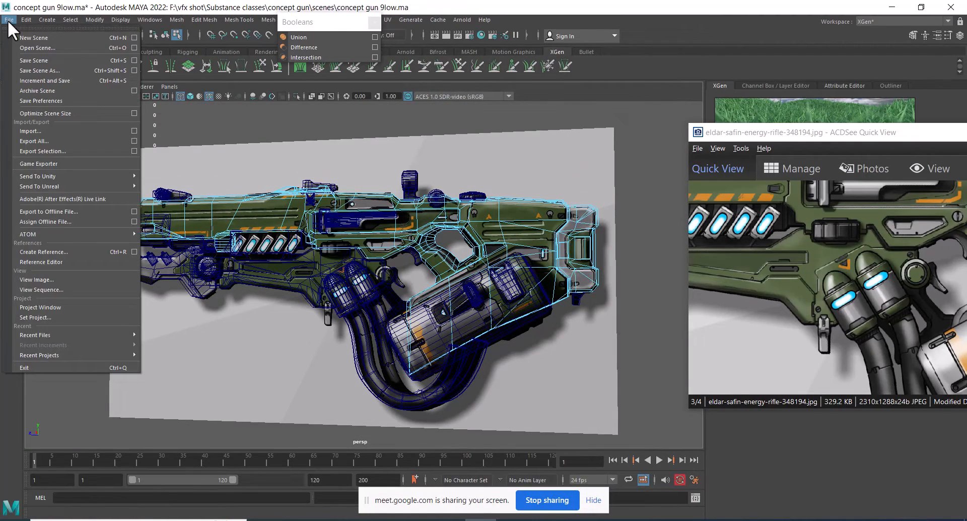
{"action": "left_click", "coordinate": [41, 70]}
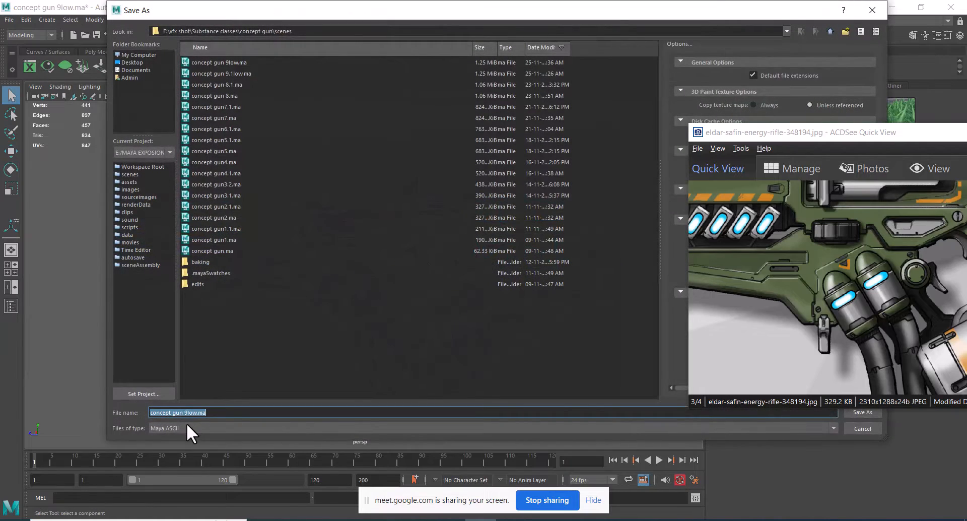
{"action": "key", "text": "BackSpace"}
{"action": "type", "text": "10"}
{"action": "key", "text": "Return"}
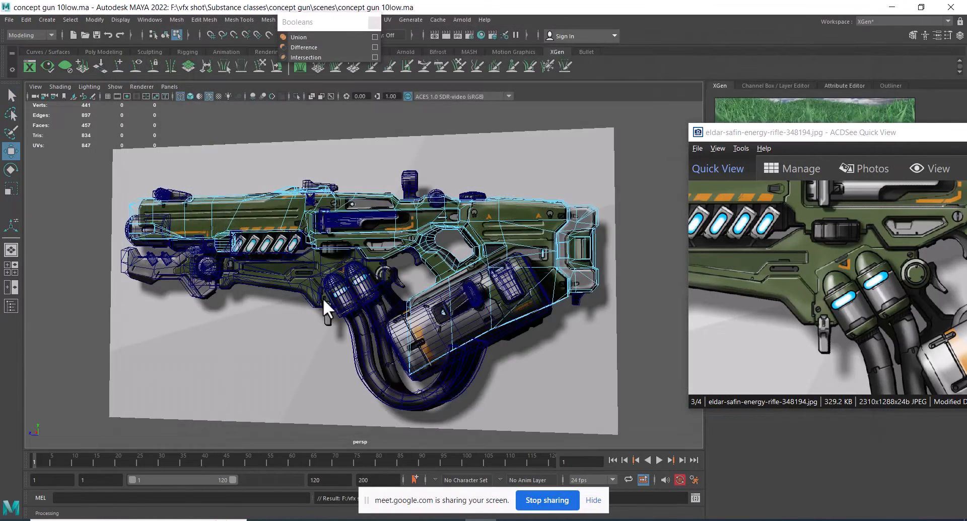
Switch the complete gun to shaded display and return to object selection.
{"action": "scroll", "coordinate": [323, 297], "scroll_direction": "up", "scroll_amount": 3}
{"action": "key", "text": "5"}
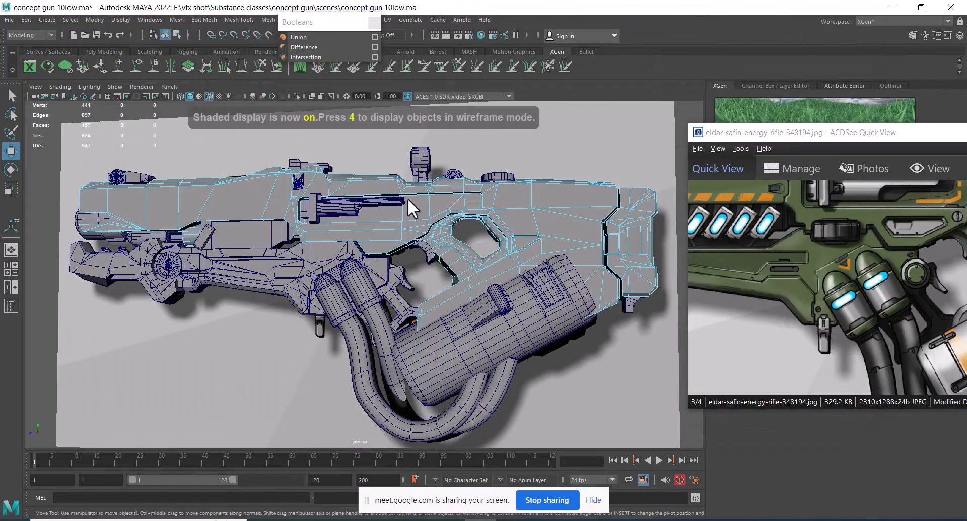
{"action": "key", "text": "F8"}
{"action": "mouse_move", "coordinate": [288, 264]}
{"action": "left_mouse_down", "text": "alt"}
{"action": "mouse_move", "coordinate": [331, 272]}
{"action": "mouse_move", "coordinate": [274, 274]}
{"action": "left_mouse_up", "text": "alt"}
{"action": "right_click_drag", "start_coordinate": [274, 274], "coordinate": [333, 322], "text": "alt"}
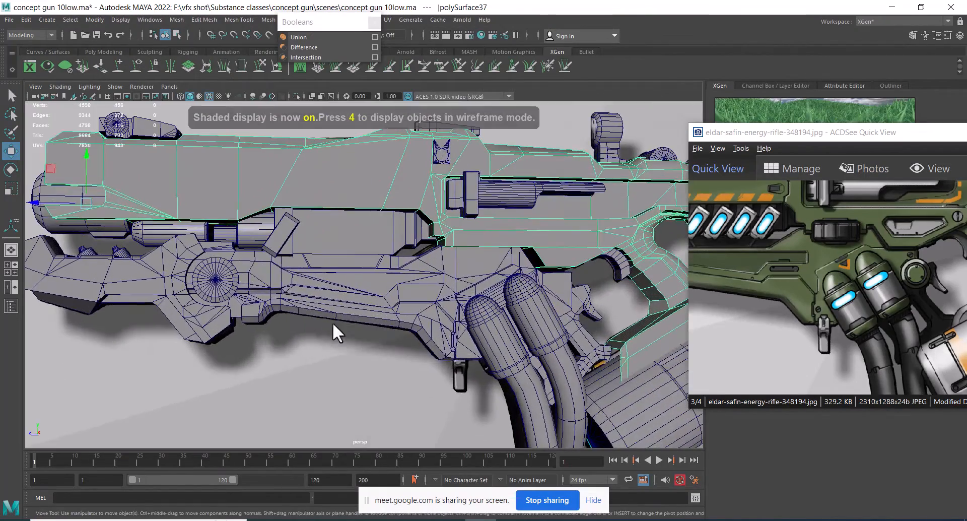
Select the lower body, the main body and the trigger frame in turn to examine their meshes.
{"action": "left_click", "coordinate": [309, 270]}
{"action": "middle_click_drag", "start_coordinate": [310, 271], "coordinate": [360, 282], "text": "alt"}
{"action": "right_click_drag", "start_coordinate": [360, 282], "coordinate": [388, 319], "text": "alt"}
{"action": "left_click_drag", "start_coordinate": [388, 319], "coordinate": [380, 227], "text": "alt"}
{"action": "right_click_drag", "start_coordinate": [379, 228], "coordinate": [386, 240], "text": "alt"}
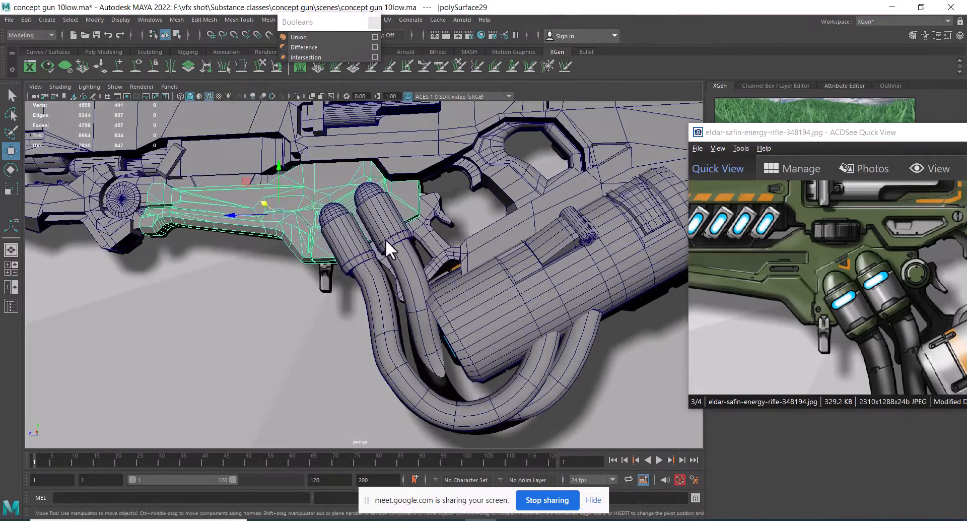
{"action": "left_click", "coordinate": [516, 188]}
{"action": "right_click_drag", "start_coordinate": [516, 187], "coordinate": [427, 297], "text": "alt"}
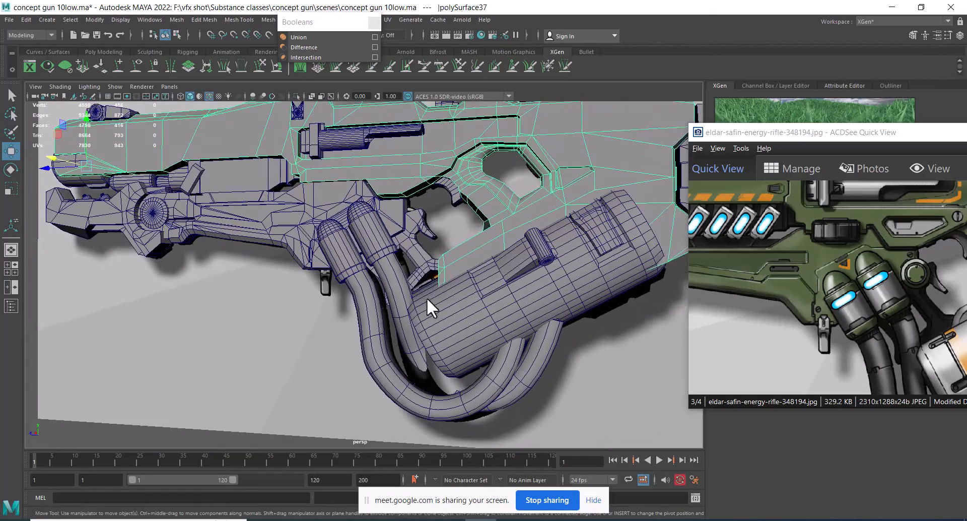
{"action": "left_click", "coordinate": [414, 253]}
{"action": "right_click_drag", "start_coordinate": [414, 252], "coordinate": [367, 215], "text": "alt"}
{"action": "scroll", "coordinate": [407, 258], "scroll_direction": "up", "scroll_amount": 8}
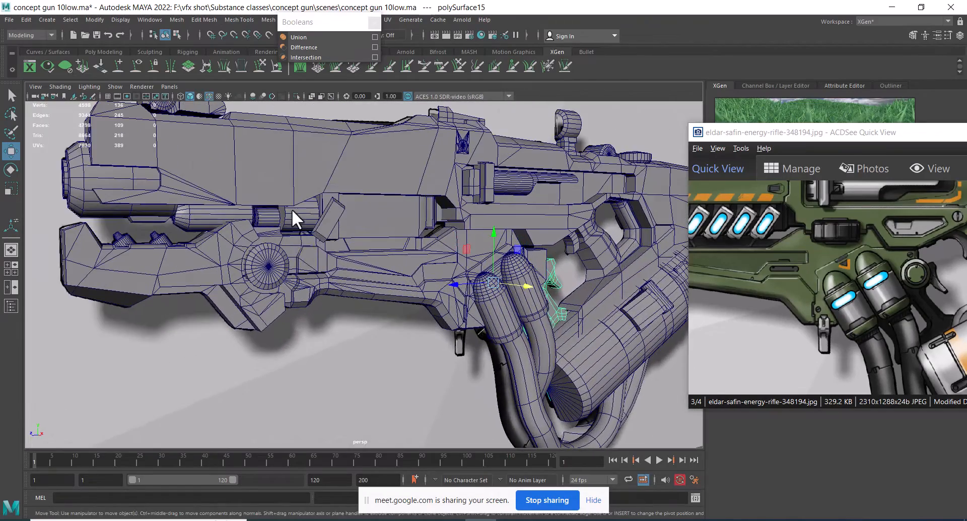
Isolate the box-shaped housing between the upper and lower gun bodies.
{"action": "left_click_drag", "start_coordinate": [291, 210], "coordinate": [335, 242], "text": "alt"}
{"action": "left_click", "coordinate": [395, 198]}
{"action": "key", "text": "alt+h"}
{"action": "right_click_drag", "start_coordinate": [335, 242], "coordinate": [385, 282], "text": "alt"}
{"action": "left_click_drag", "start_coordinate": [384, 283], "coordinate": [343, 250], "text": "alt"}
{"action": "right_click_drag", "start_coordinate": [343, 250], "coordinate": [388, 233], "text": "alt"}
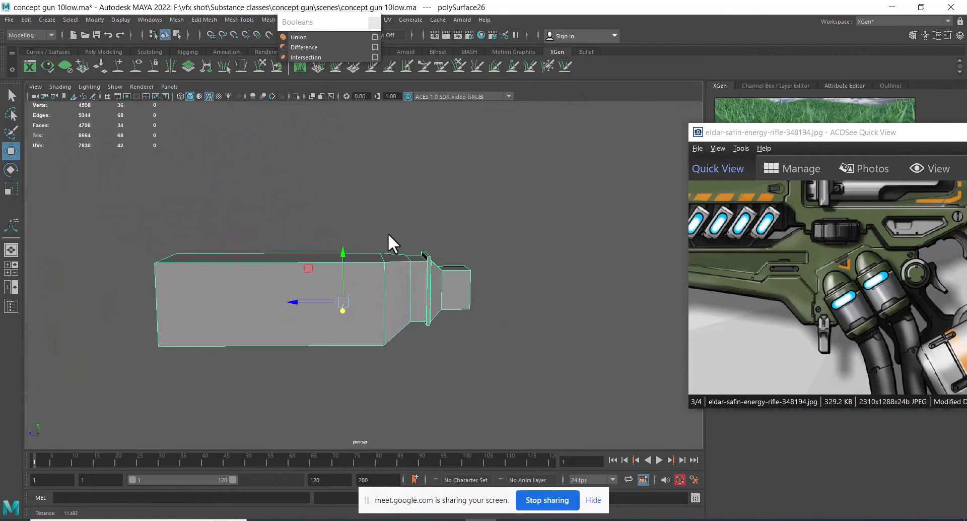
{"action": "left_click_drag", "start_coordinate": [388, 233], "coordinate": [398, 252], "text": "alt"}
Examine the isolated housing's stepped end and compare it with the energy rifle reference image.
{"action": "left_click_drag", "start_coordinate": [715, 301], "coordinate": [800, 282]}
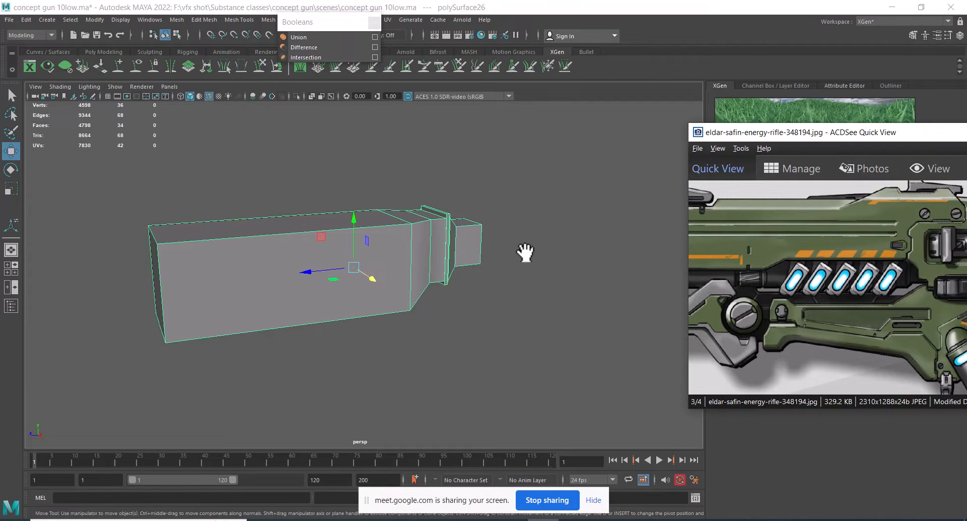
{"action": "scroll", "coordinate": [437, 250], "scroll_direction": "up", "scroll_amount": 2}
{"action": "right_click_drag", "start_coordinate": [438, 255], "coordinate": [419, 177]}
{"action": "left_click_drag", "start_coordinate": [440, 218], "coordinate": [352, 260], "text": "alt"}
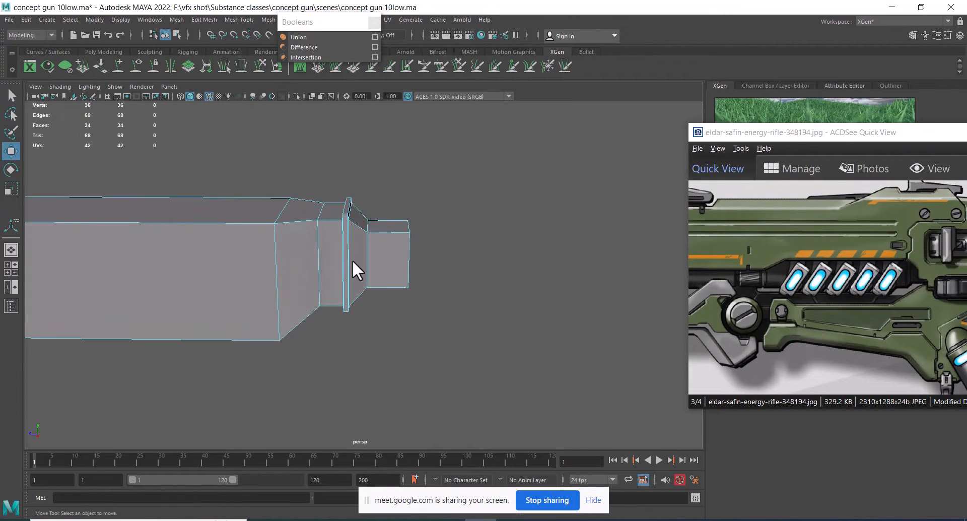
{"action": "right_click_drag", "start_coordinate": [352, 260], "coordinate": [318, 271], "text": "alt"}
{"action": "left_click_drag", "start_coordinate": [319, 271], "coordinate": [315, 294], "text": "alt"}
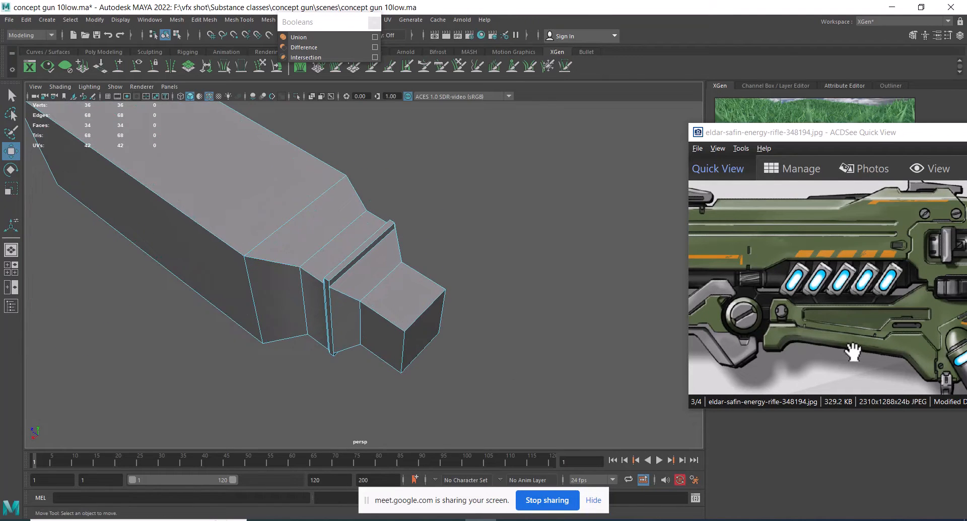
{"action": "scroll", "coordinate": [856, 327], "scroll_direction": "down", "scroll_amount": 3}
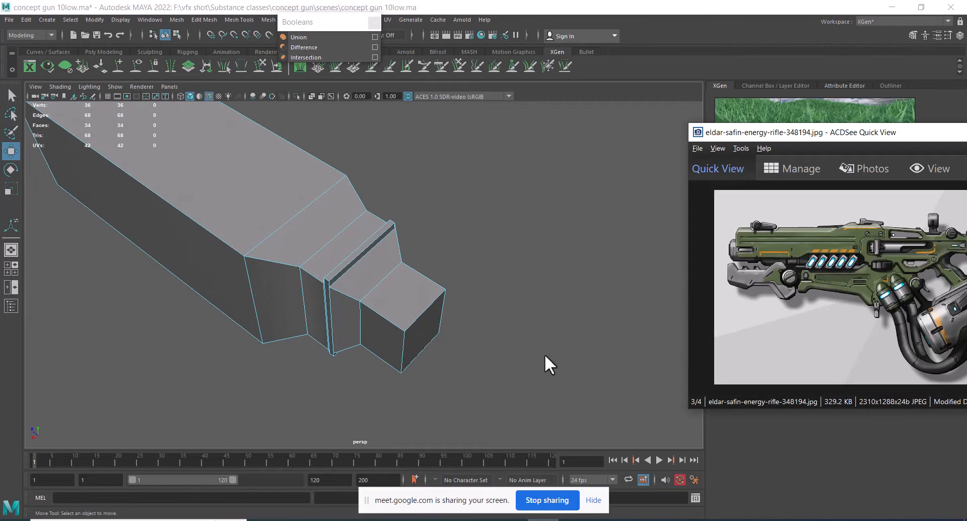
{"action": "left_click_drag", "start_coordinate": [357, 239], "coordinate": [371, 353], "text": "alt"}
{"action": "left_click", "coordinate": [391, 291]}
{"action": "left_click_drag", "start_coordinate": [391, 291], "coordinate": [497, 305], "text": "alt"}
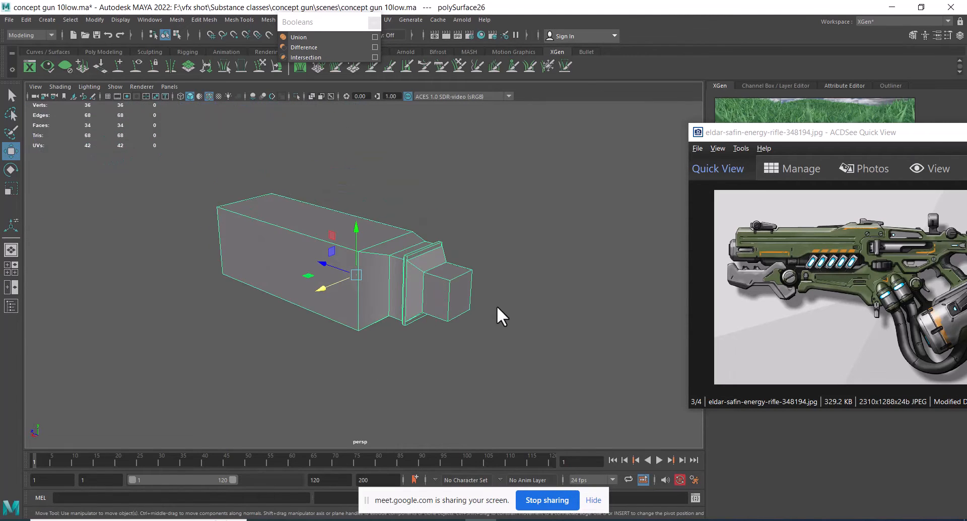
Leave the housing's isolation to show the complete gun around the hoses and trigger area.
{"action": "key", "text": "ctrl+1"}
{"action": "right_click_drag", "start_coordinate": [487, 313], "coordinate": [377, 271], "text": "alt"}
{"action": "left_click_drag", "start_coordinate": [376, 271], "coordinate": [482, 324], "text": "alt"}
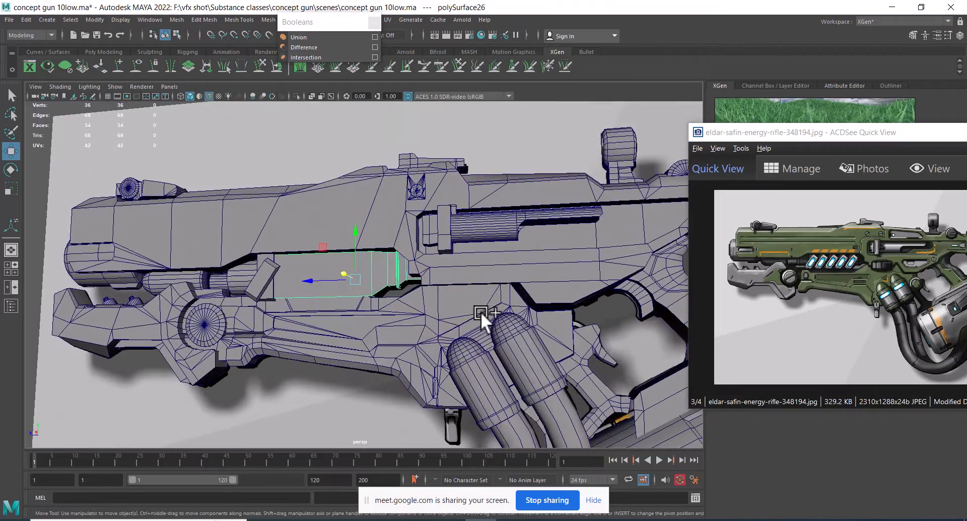
{"action": "right_click_drag", "start_coordinate": [482, 324], "coordinate": [529, 340], "text": "alt"}
{"action": "middle_click_drag", "start_coordinate": [528, 341], "coordinate": [350, 243], "text": "alt"}
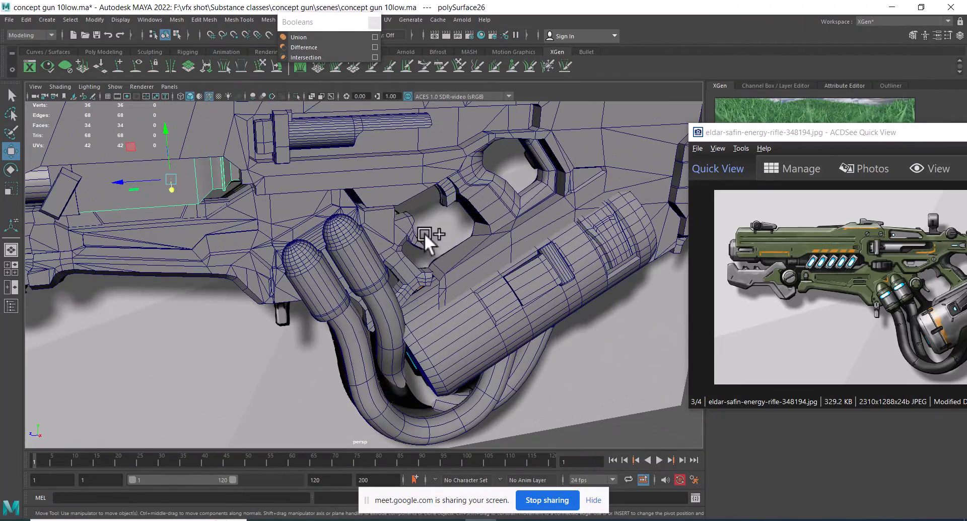
Isolate the trigger frame located behind the two hose cylinders.
{"action": "left_click", "coordinate": [403, 270]}
{"action": "left_click_drag", "start_coordinate": [466, 291], "coordinate": [499, 300], "text": "alt"}
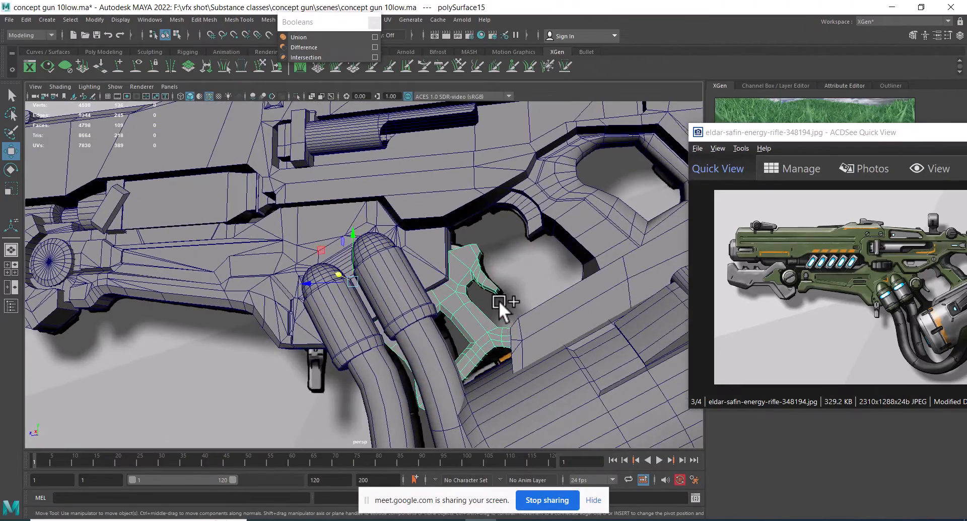
{"action": "key", "text": "ctrl+1"}
{"action": "right_click_drag", "start_coordinate": [497, 304], "coordinate": [479, 315], "text": "alt"}
{"action": "left_click_drag", "start_coordinate": [480, 314], "coordinate": [409, 294], "text": "alt"}
{"action": "right_click_drag", "start_coordinate": [409, 295], "coordinate": [485, 322], "text": "alt"}
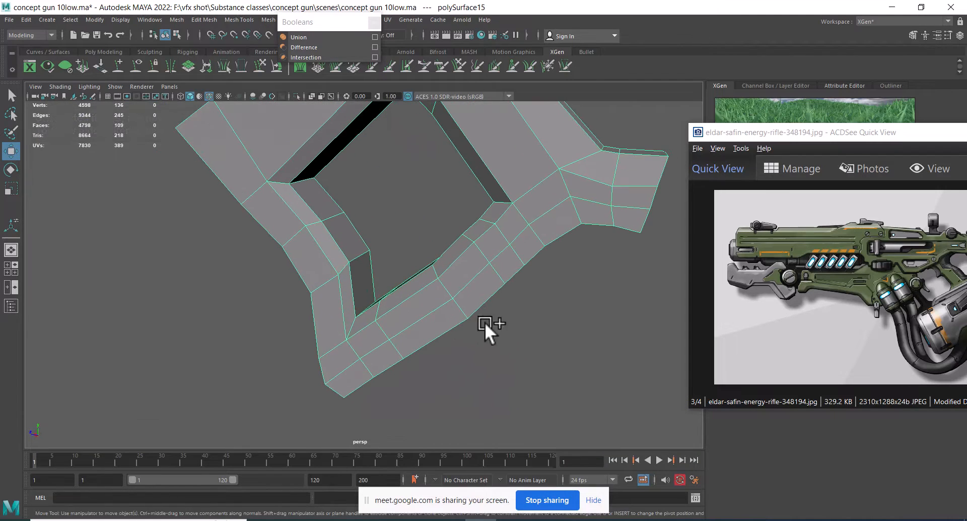
Examine the isolated trigger frame's edge flow in the orthographic side view.
{"action": "left_click_drag", "start_coordinate": [512, 277], "coordinate": [467, 231], "text": "alt"}
{"action": "middle_click_drag", "start_coordinate": [494, 291], "coordinate": [393, 141], "text": "alt"}
{"action": "key", "text": "space"}
{"action": "left_click_drag", "start_coordinate": [443, 231], "coordinate": [480, 234]}
{"action": "middle_click_drag", "start_coordinate": [534, 309], "coordinate": [455, 152], "text": "alt"}
{"action": "right_click_drag", "start_coordinate": [454, 153], "coordinate": [557, 364], "text": "alt"}
{"action": "middle_click_drag", "start_coordinate": [503, 254], "coordinate": [425, 235], "text": "alt"}
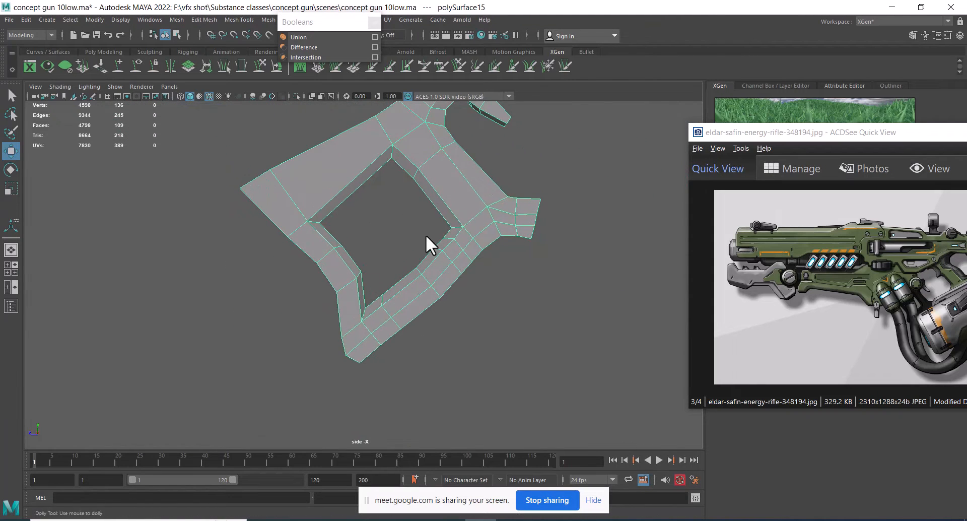
{"action": "right_click_drag", "start_coordinate": [425, 235], "coordinate": [489, 269], "text": "alt"}
Move the reference image window fully into sight and leave isolation to show the complete gun.
{"action": "left_click", "coordinate": [784, 268]}
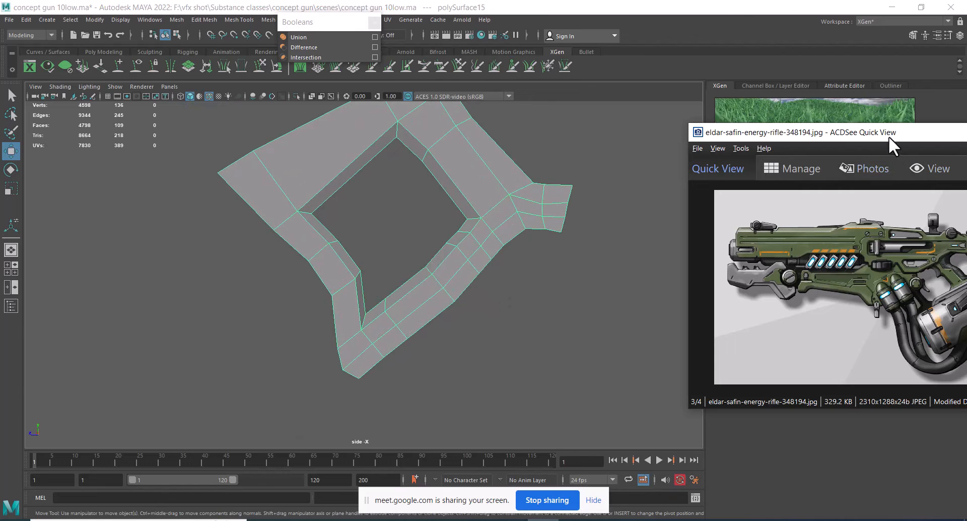
{"action": "left_click_drag", "start_coordinate": [889, 136], "coordinate": [762, 74]}
{"action": "right_click_drag", "start_coordinate": [414, 284], "coordinate": [427, 335], "text": "alt"}
{"action": "key", "text": "ctrl+1"}
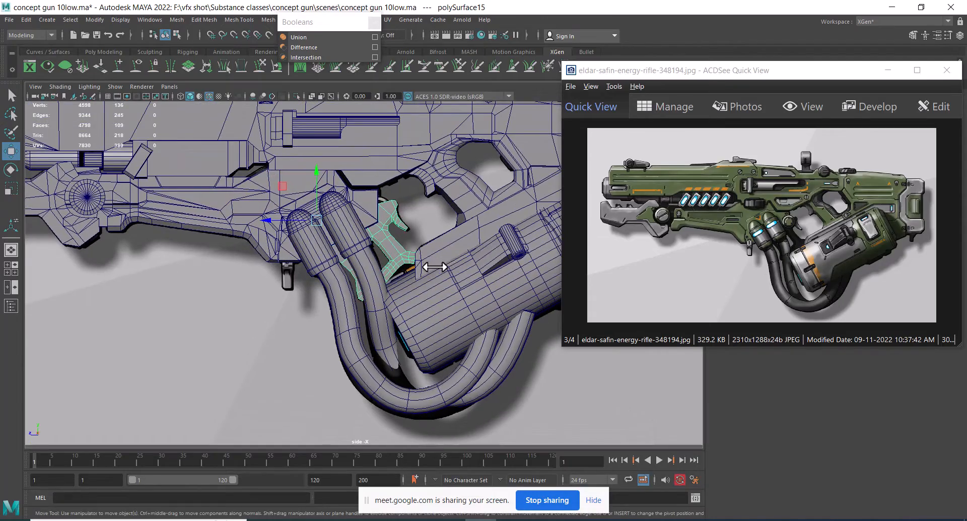
Examine the trigger frame between the hoses and the cylinder in the side view against the reference image.
{"action": "right_click_drag", "start_coordinate": [434, 267], "coordinate": [329, 232], "text": "alt"}
{"action": "right_click_drag", "start_coordinate": [410, 283], "coordinate": [423, 293], "text": "alt"}
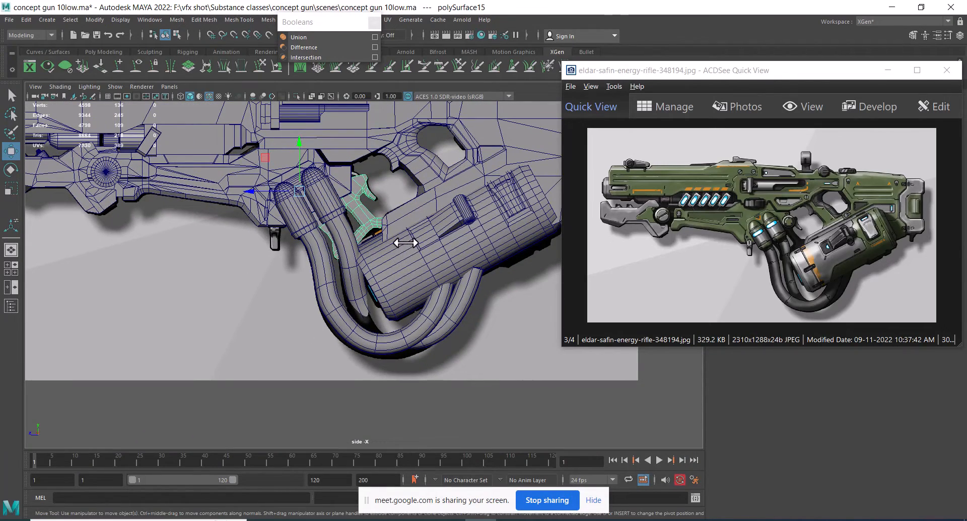
{"action": "right_click_drag", "start_coordinate": [363, 225], "coordinate": [441, 295], "text": "alt"}
{"action": "right_click_drag", "start_coordinate": [370, 219], "coordinate": [404, 188], "text": "alt"}
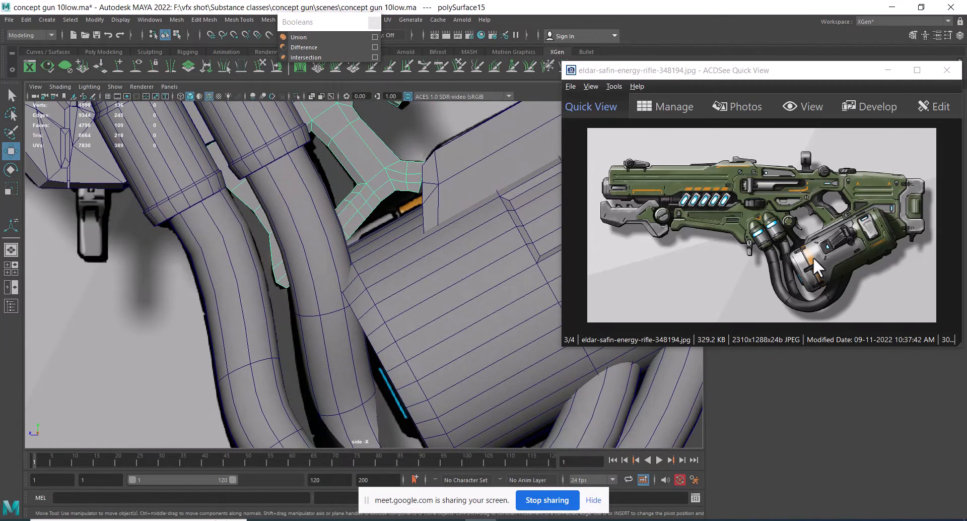
{"action": "scroll", "coordinate": [400, 201], "scroll_direction": "up", "scroll_amount": 3}
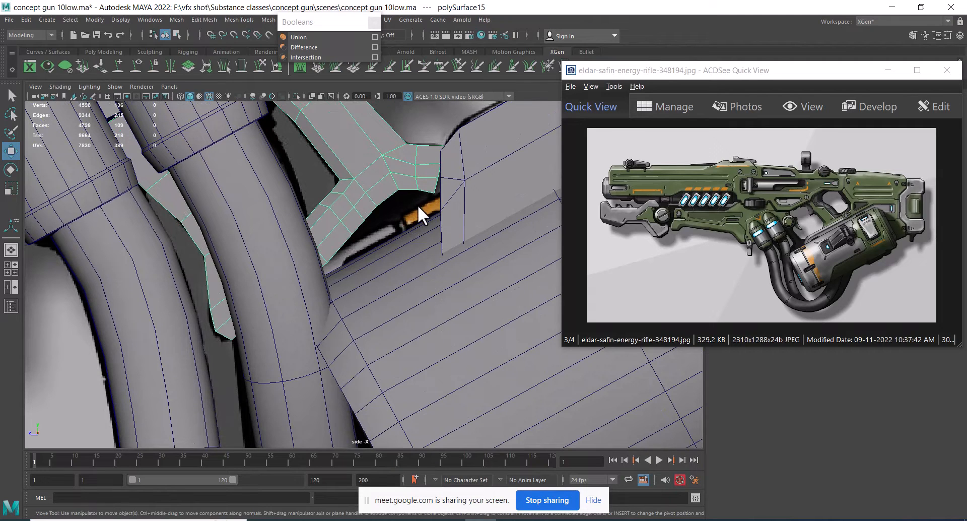
{"action": "scroll", "coordinate": [402, 227], "scroll_direction": "up", "scroll_amount": 2}
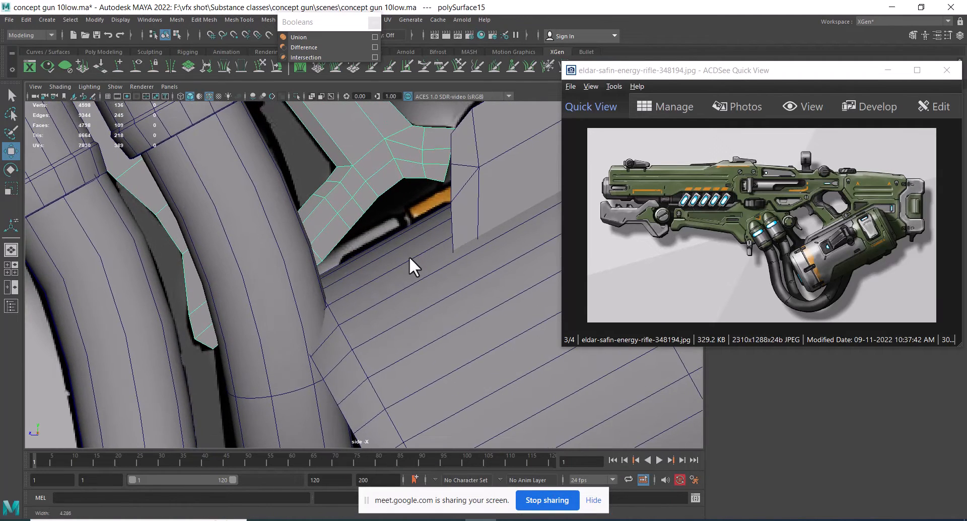
{"action": "scroll", "coordinate": [415, 282], "scroll_direction": "up", "scroll_amount": 1}
{"action": "middle_click_drag", "start_coordinate": [403, 214], "coordinate": [387, 317], "text": "alt"}
{"action": "scroll", "coordinate": [435, 310], "scroll_direction": "up", "scroll_amount": 2}
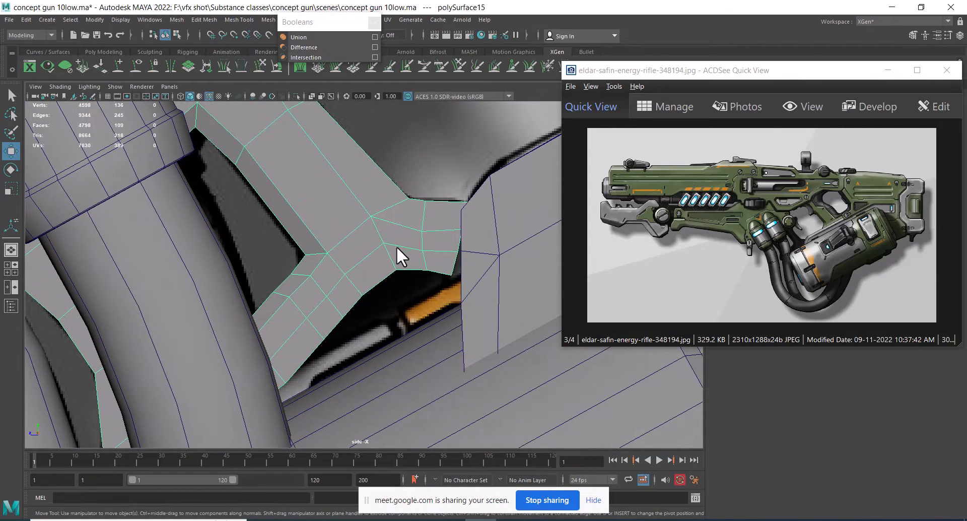
{"action": "scroll", "coordinate": [446, 349], "scroll_direction": "down", "scroll_amount": 4}
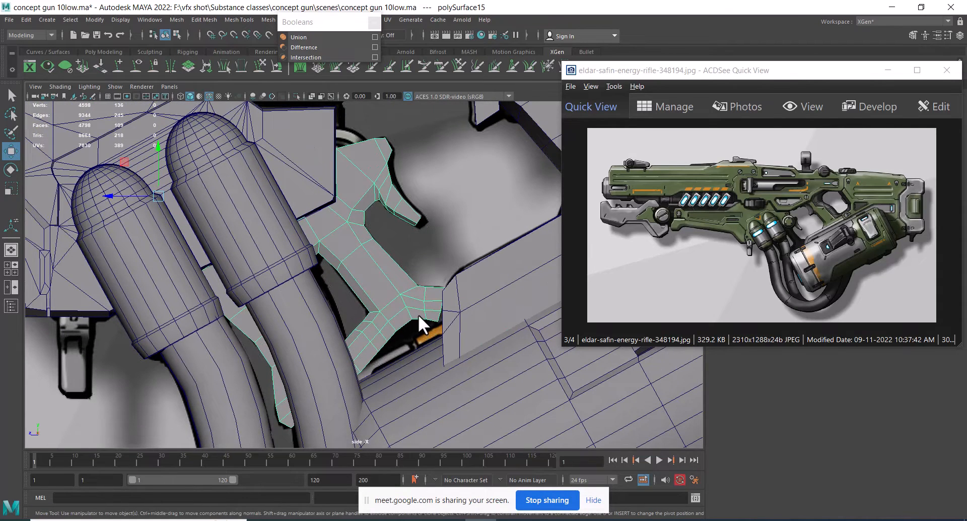
Isolate the trigger frame and merge the three vertices across the upper end of its lower bar into one.
{"action": "key", "text": "alt+h"}
{"action": "right_click_drag", "start_coordinate": [391, 268], "coordinate": [436, 326], "text": "alt"}
{"action": "middle_click_drag", "start_coordinate": [437, 326], "coordinate": [410, 262], "text": "alt"}
{"action": "right_click_drag", "start_coordinate": [410, 262], "coordinate": [403, 322], "text": "alt"}
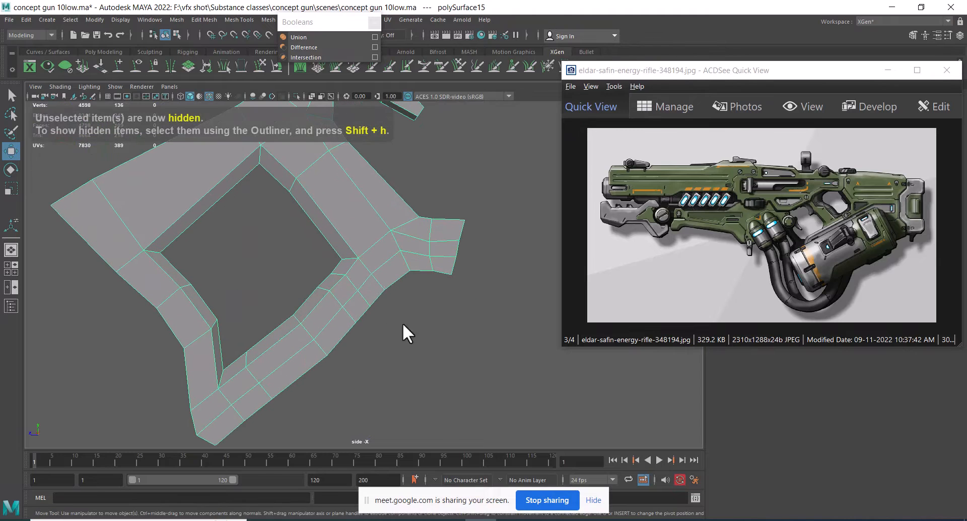
{"action": "key", "text": "F10"}
{"action": "left_click", "coordinate": [350, 285]}
{"action": "right_click_drag", "start_coordinate": [353, 290], "coordinate": [391, 333], "text": "alt"}
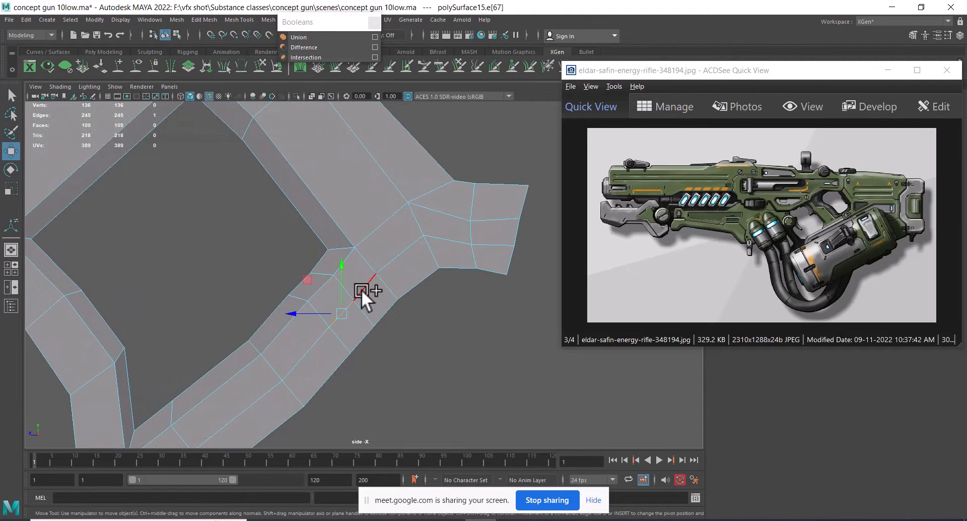
{"action": "left_click", "coordinate": [362, 290], "text": "shift"}
{"action": "right_click_drag", "start_coordinate": [380, 286], "coordinate": [395, 183], "text": "shift"}
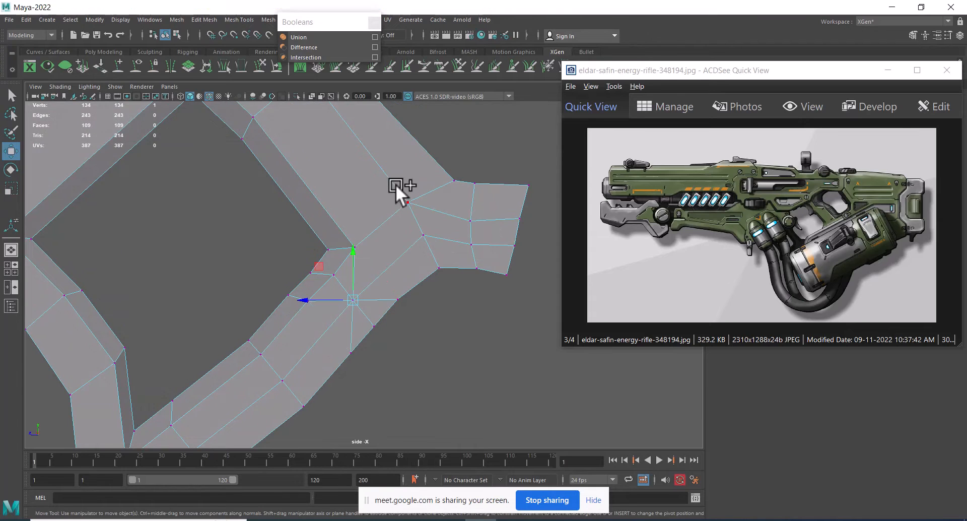
Merge the two neighbouring inner vertices near the lower corner of the trigger frame's lower bar.
{"action": "middle_click_drag", "start_coordinate": [353, 317], "coordinate": [362, 279], "text": "alt"}
{"action": "middle_click_drag", "start_coordinate": [301, 331], "coordinate": [319, 313], "text": "alt"}
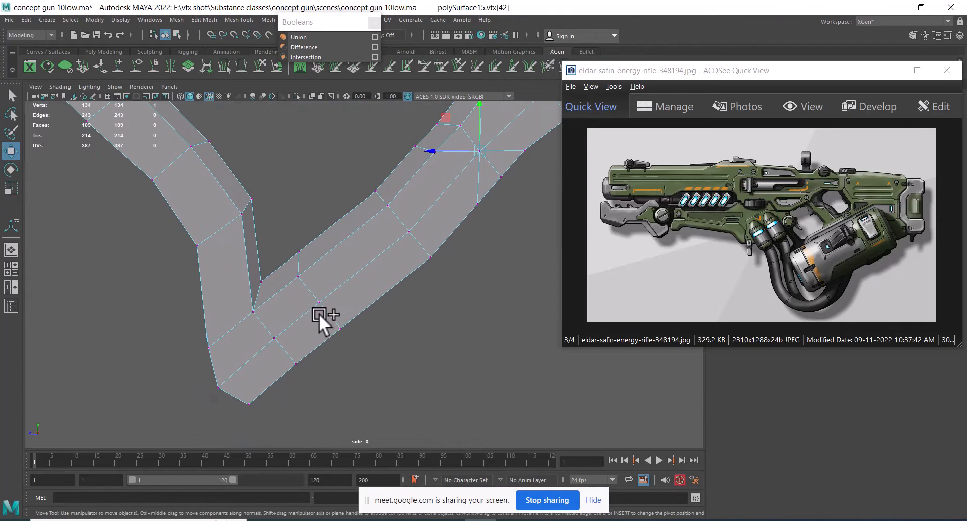
{"action": "right_click_drag", "start_coordinate": [335, 207], "coordinate": [358, 203], "text": "shift"}
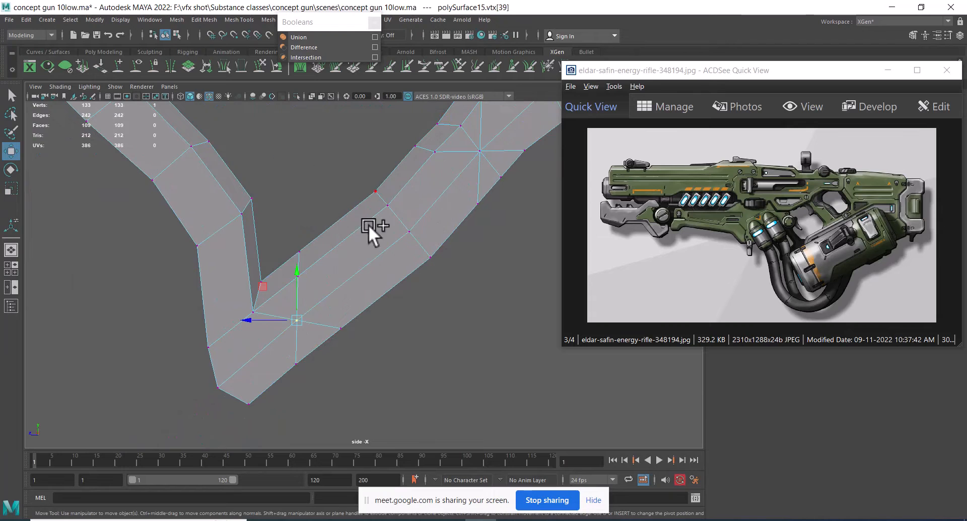
Collapse the short outline edges on the outer side of the frame's lower bar, beside both merged vertices.
{"action": "scroll", "coordinate": [359, 228], "scroll_direction": "down", "scroll_amount": 8}
{"action": "scroll", "coordinate": [403, 302], "scroll_direction": "up", "scroll_amount": 5}
{"action": "right_click_drag", "start_coordinate": [414, 210], "coordinate": [408, 115]}
{"action": "right_click_drag", "start_coordinate": [421, 219], "coordinate": [465, 244], "text": "alt"}
{"action": "left_click", "coordinate": [449, 216]}
{"action": "right_click_drag", "start_coordinate": [473, 207], "coordinate": [423, 230], "text": "shift"}
{"action": "left_click", "coordinate": [465, 195]}
{"action": "key", "text": "g"}
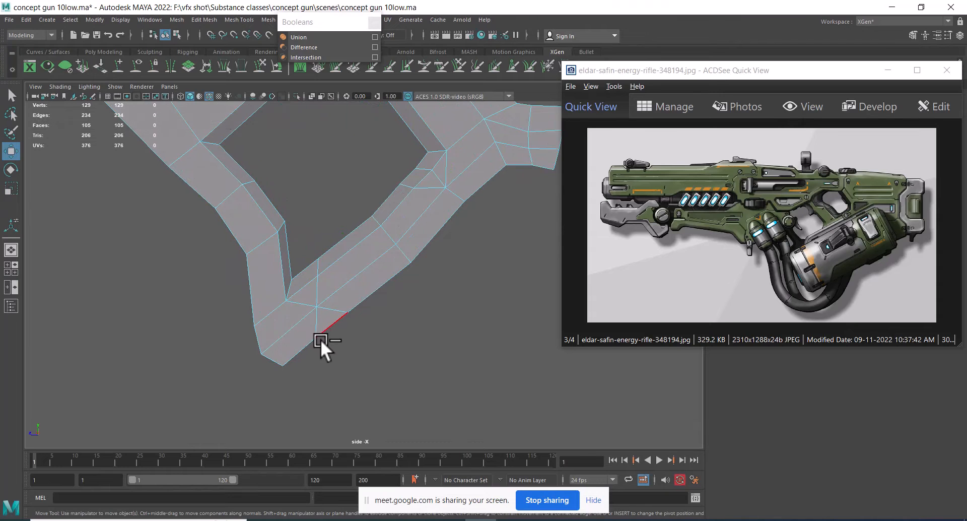
{"action": "left_click", "coordinate": [328, 323]}
{"action": "key", "text": "g"}
{"action": "scroll", "coordinate": [380, 277], "scroll_direction": "down", "scroll_amount": 5}
{"action": "scroll", "coordinate": [380, 277], "scroll_direction": "down", "scroll_amount": 1}
{"action": "middle_click_drag", "start_coordinate": [329, 261], "coordinate": [289, 286], "text": "alt"}
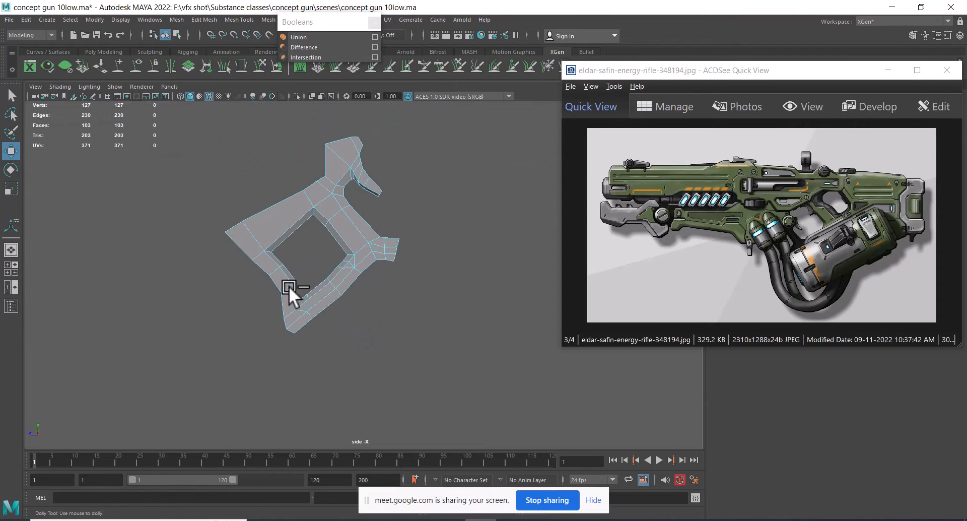
Collapse the surplus edges on the frame's short end prong, reducing its three lengthwise rows of faces to two.
{"action": "scroll", "coordinate": [390, 283], "scroll_direction": "up", "scroll_amount": 8}
{"action": "scroll", "coordinate": [403, 226], "scroll_direction": "up", "scroll_amount": 3}
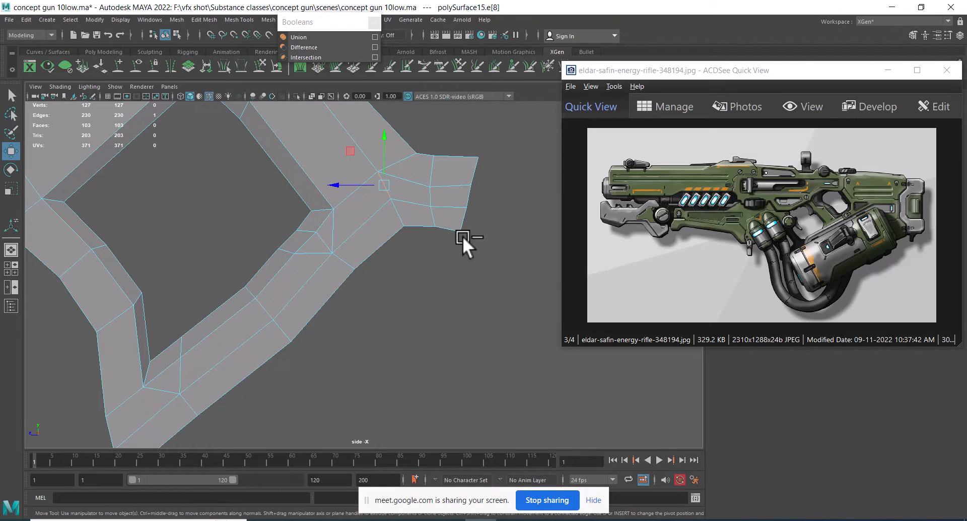
{"action": "right_click_drag", "start_coordinate": [412, 224], "coordinate": [424, 143], "text": "shift"}
{"action": "left_click", "coordinate": [432, 197]}
{"action": "right_click_drag", "start_coordinate": [439, 190], "coordinate": [292, 156], "text": "ctrl"}
Examine the frame's upper junction in the perspective view and compare it with an enlarged view of the reference's trigger area.
{"action": "key", "text": "space"}
{"action": "left_click_drag", "start_coordinate": [422, 225], "coordinate": [344, 257]}
{"action": "right_click_drag", "start_coordinate": [344, 257], "coordinate": [350, 256], "text": "alt"}
{"action": "left_click_drag", "start_coordinate": [350, 256], "coordinate": [401, 314], "text": "alt"}
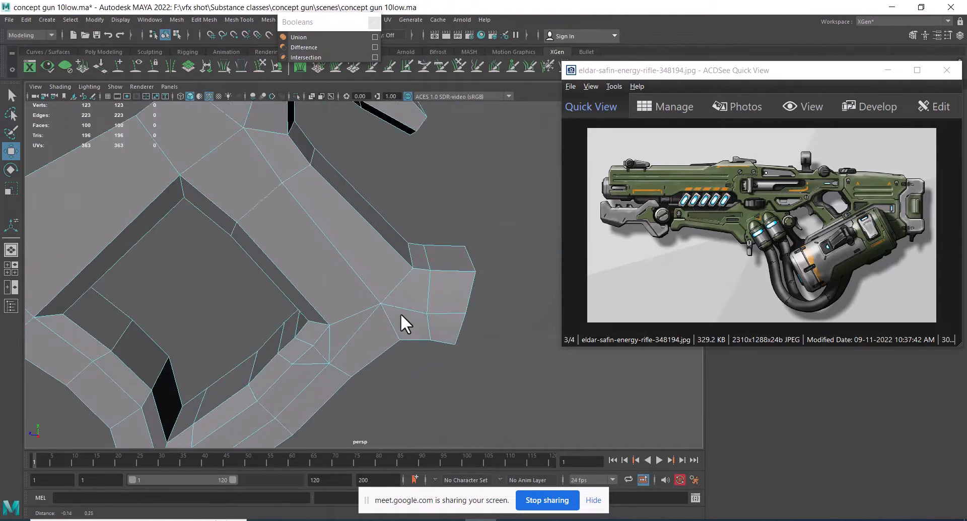
{"action": "middle_click_drag", "start_coordinate": [348, 234], "coordinate": [398, 293], "text": "alt"}
{"action": "middle_click_drag", "start_coordinate": [368, 254], "coordinate": [424, 322], "text": "alt"}
{"action": "left_click_drag", "start_coordinate": [423, 322], "coordinate": [366, 262], "text": "alt"}
{"action": "right_click_drag", "start_coordinate": [366, 262], "coordinate": [395, 269], "text": "alt"}
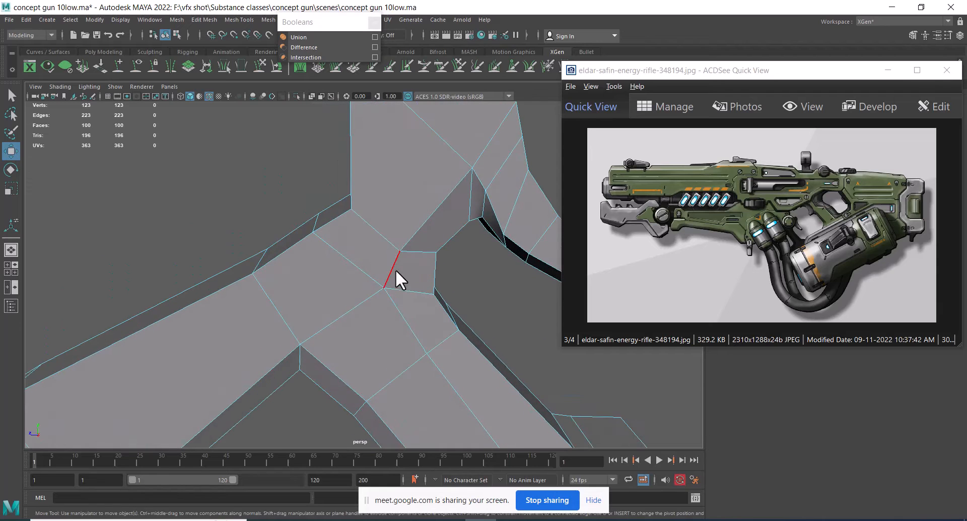
{"action": "left_click_drag", "start_coordinate": [394, 299], "coordinate": [396, 273], "text": "alt"}
{"action": "left_click", "coordinate": [823, 241]}
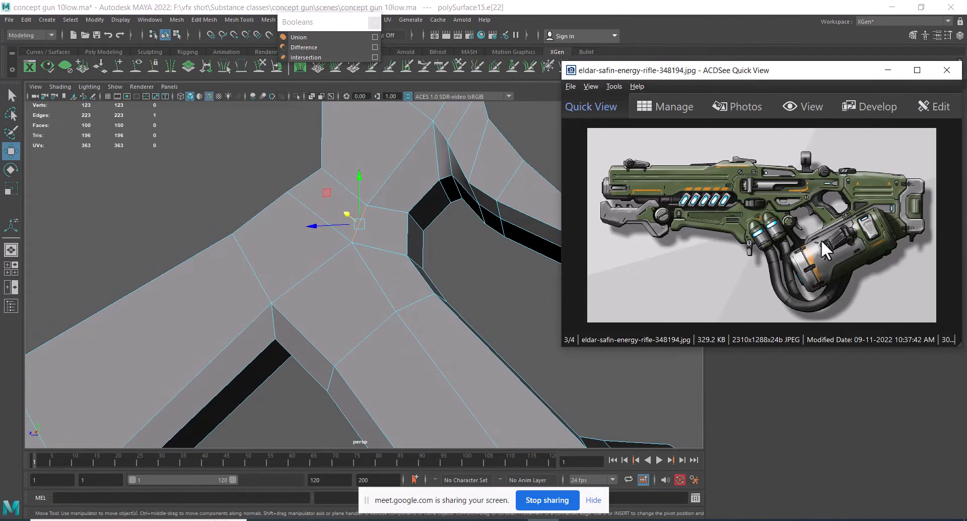
{"action": "scroll", "coordinate": [821, 240], "scroll_direction": "up", "scroll_amount": 4}
{"action": "scroll", "coordinate": [821, 240], "scroll_direction": "up", "scroll_amount": 2}
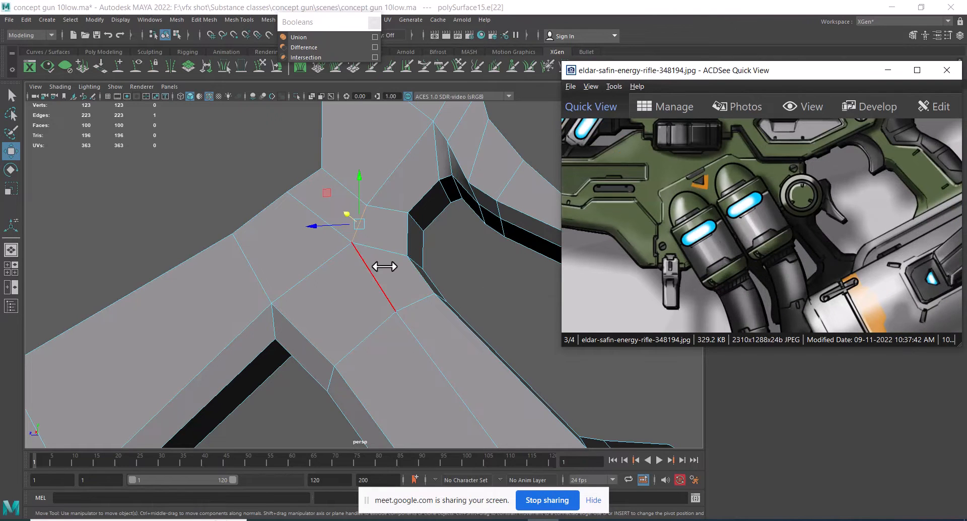
{"action": "left_click_drag", "start_coordinate": [384, 266], "coordinate": [398, 274], "text": "alt"}
{"action": "left_click_drag", "start_coordinate": [356, 244], "coordinate": [393, 255], "text": "alt"}
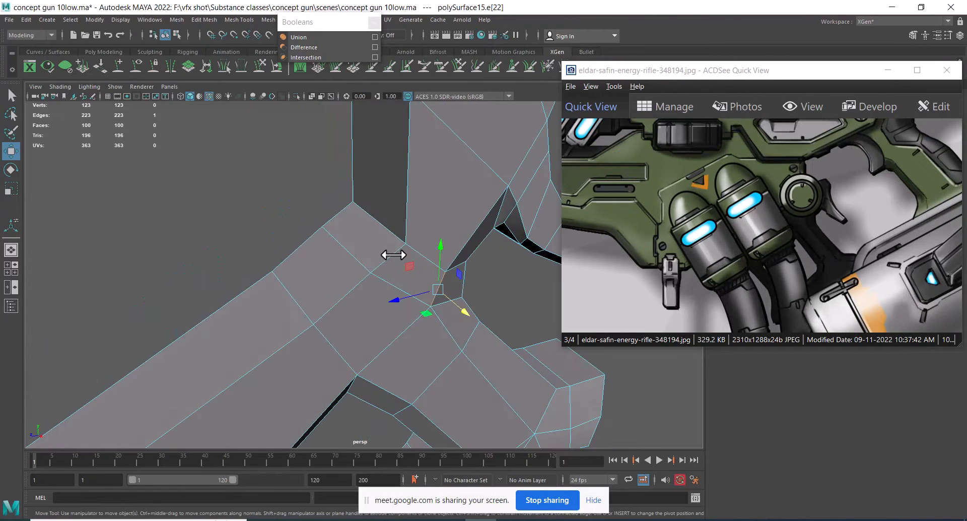
Merge the paired vertices at the frame's inner corner below the trigger head, on both the front and back sides.
{"action": "left_click", "coordinate": [397, 277]}
{"action": "right_click_drag", "start_coordinate": [430, 166], "coordinate": [427, 172], "text": "shift"}
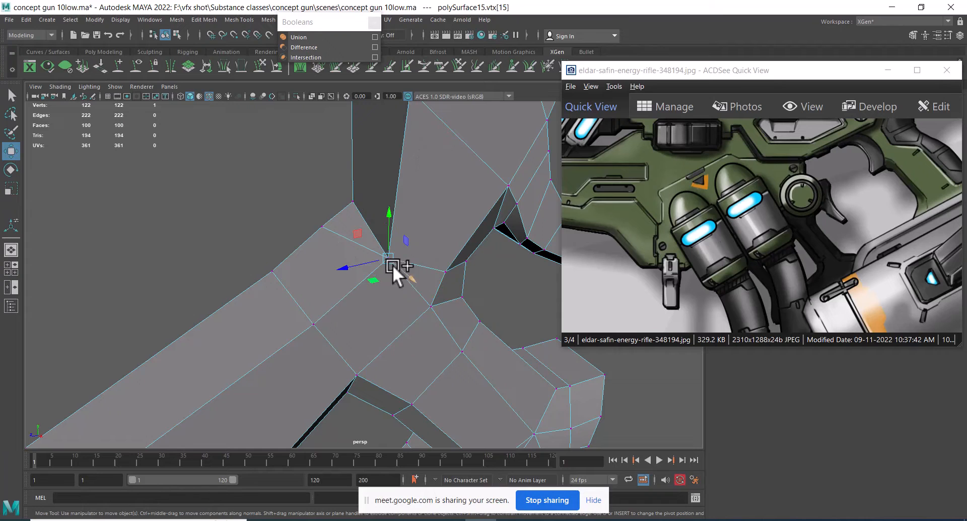
{"action": "right_click_drag", "start_coordinate": [362, 156], "coordinate": [362, 156]}
{"action": "left_click", "coordinate": [341, 207]}
{"action": "right_click_drag", "start_coordinate": [430, 230], "coordinate": [431, 153], "text": "shift"}
{"action": "scroll", "coordinate": [452, 274], "scroll_direction": "down", "scroll_amount": 3}
{"action": "left_click_drag", "start_coordinate": [452, 273], "coordinate": [385, 228], "text": "alt"}
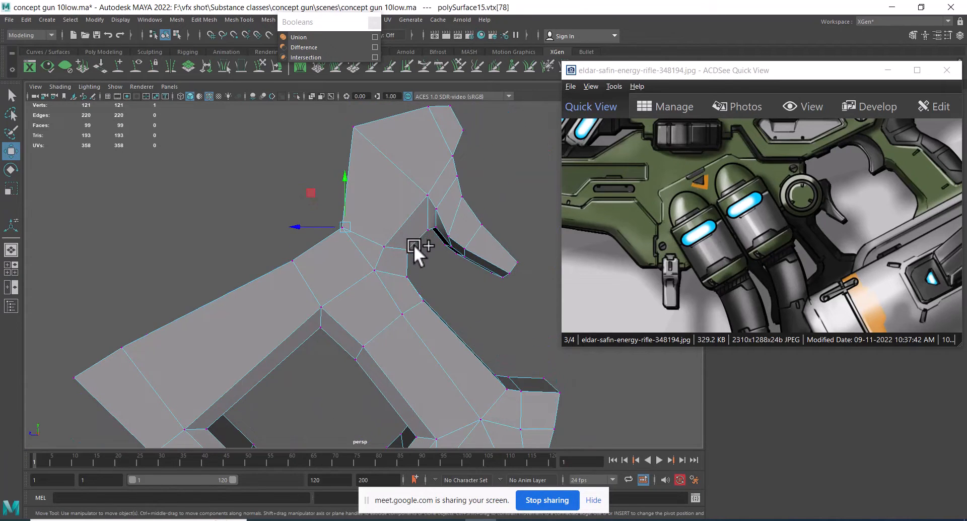
Try to delete the edge loop across the upper end of the bar between the frame's opening and the trigger.
{"action": "left_click_drag", "start_coordinate": [396, 297], "coordinate": [358, 275], "text": "alt"}
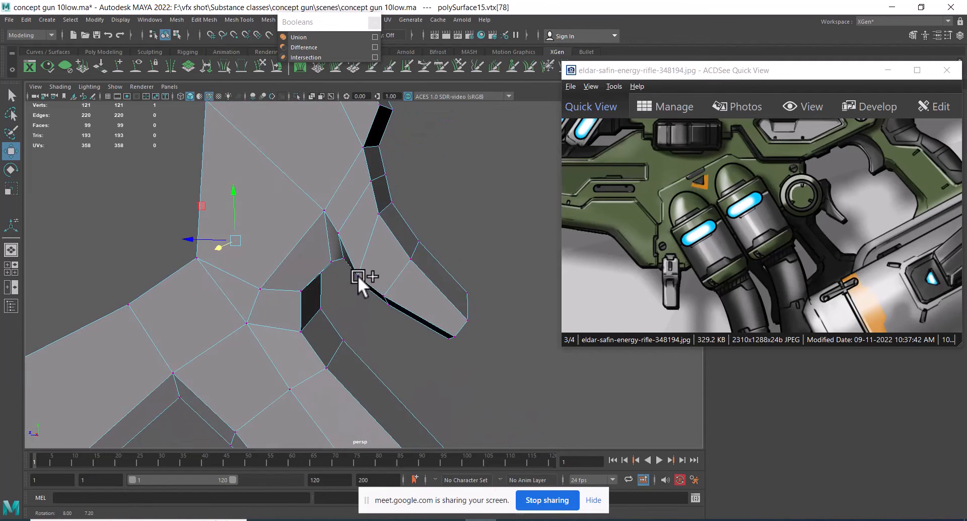
{"action": "mouse_move", "coordinate": [400, 249]}
{"action": "left_mouse_down", "text": "alt"}
{"action": "mouse_move", "coordinate": [395, 208]}
{"action": "mouse_move", "coordinate": [387, 254]}
{"action": "mouse_move", "coordinate": [370, 249]}
{"action": "mouse_move", "coordinate": [406, 267]}
{"action": "mouse_move", "coordinate": [391, 270]}
{"action": "mouse_move", "coordinate": [378, 252]}
{"action": "mouse_move", "coordinate": [413, 256]}
{"action": "mouse_move", "coordinate": [412, 274]}
{"action": "mouse_move", "coordinate": [339, 289]}
{"action": "mouse_move", "coordinate": [358, 335]}
{"action": "mouse_move", "coordinate": [351, 311]}
{"action": "mouse_move", "coordinate": [400, 311]}
{"action": "mouse_move", "coordinate": [369, 327]}
{"action": "left_mouse_up", "text": "alt"}
{"action": "middle_click_drag", "start_coordinate": [370, 327], "coordinate": [398, 240], "text": "alt"}
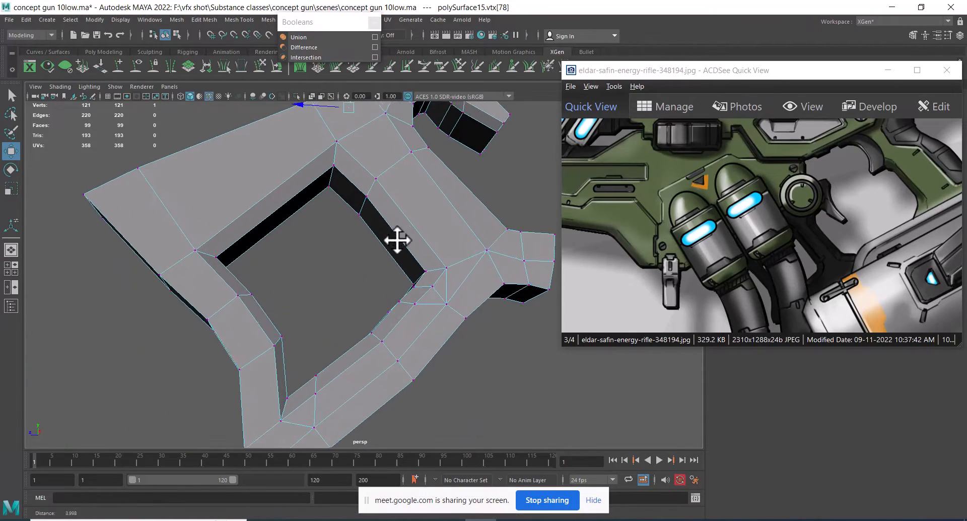
{"action": "left_click_drag", "start_coordinate": [397, 240], "coordinate": [399, 272], "text": "alt"}
{"action": "right_click_drag", "start_coordinate": [400, 272], "coordinate": [411, 218], "text": "alt"}
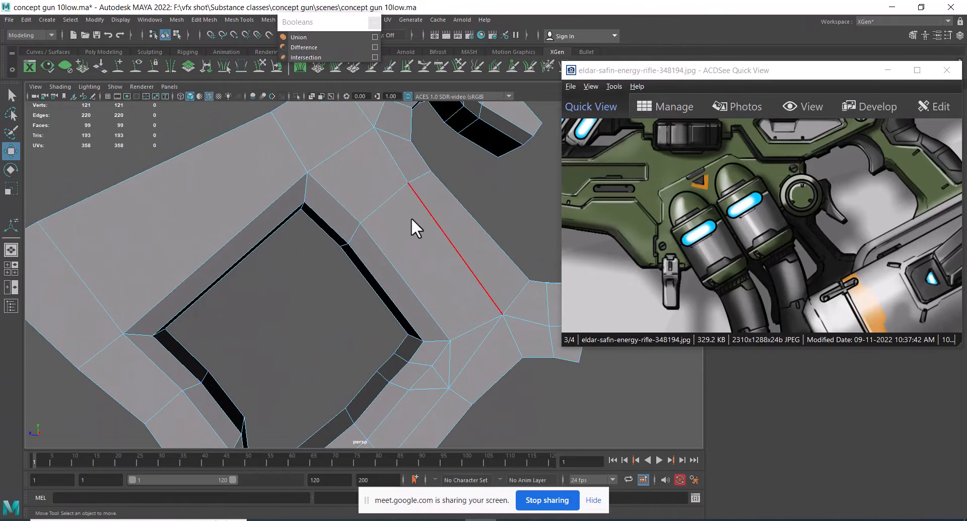
{"action": "mouse_move", "coordinate": [411, 218]}
{"action": "left_mouse_down", "text": "alt"}
{"action": "mouse_move", "coordinate": [376, 231]}
{"action": "mouse_move", "coordinate": [411, 232]}
{"action": "left_mouse_up", "text": "alt"}
{"action": "double_click", "coordinate": [377, 206]}
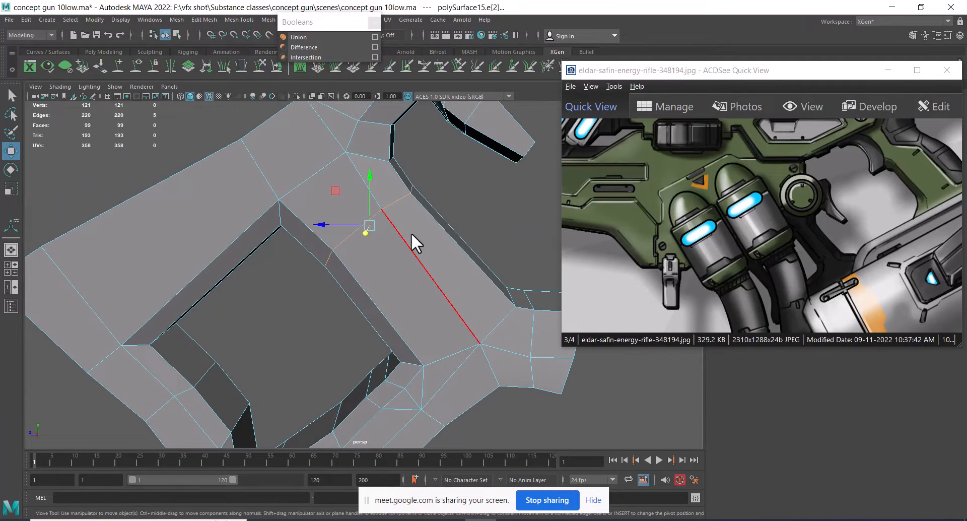
{"action": "key", "text": "ctrl+Delete"}
{"action": "key", "text": "ctrl+z"}
Examine the frame's lower leg and its side faces around the opening in the perspective view.
{"action": "left_click_drag", "start_coordinate": [341, 309], "coordinate": [397, 232], "text": "alt"}
{"action": "right_click_drag", "start_coordinate": [397, 233], "coordinate": [347, 210], "text": "alt"}
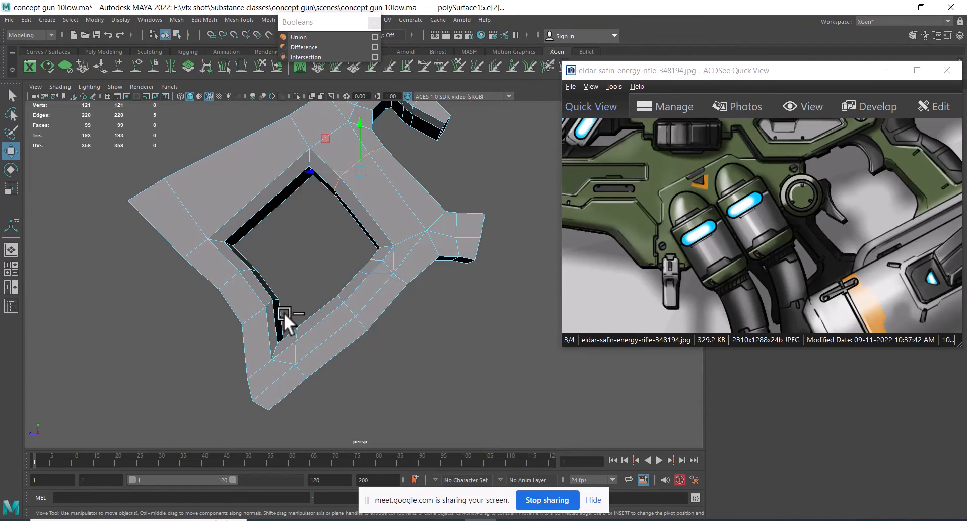
{"action": "middle_click_drag", "start_coordinate": [283, 312], "coordinate": [374, 268], "text": "alt"}
{"action": "right_click_drag", "start_coordinate": [374, 268], "coordinate": [374, 305], "text": "alt"}
{"action": "left_click_drag", "start_coordinate": [334, 231], "coordinate": [355, 188], "text": "alt"}
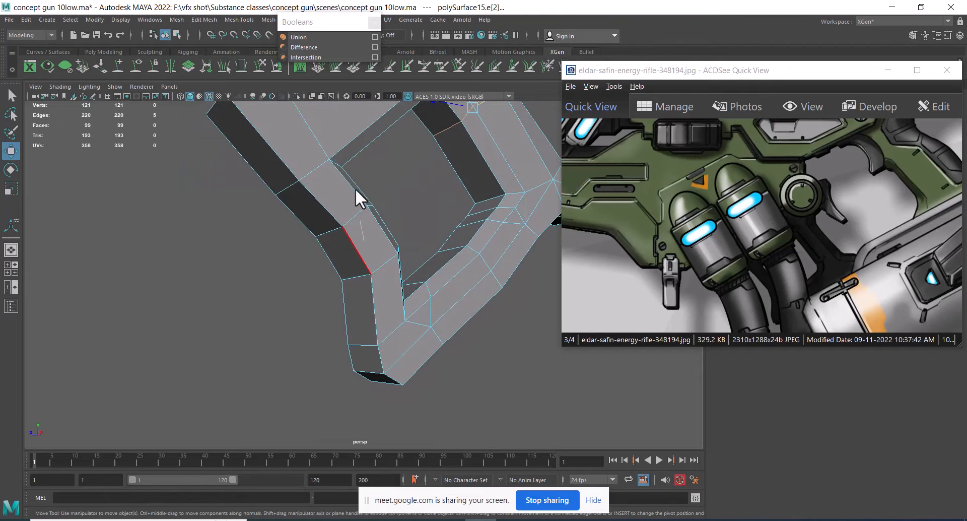
{"action": "left_click", "coordinate": [354, 252]}
{"action": "left_click_drag", "start_coordinate": [458, 274], "coordinate": [436, 253], "text": "alt"}
Leave isolation and examine how the frame's lower leg sits behind the two hoses.
{"action": "key", "text": "ctrl+1"}
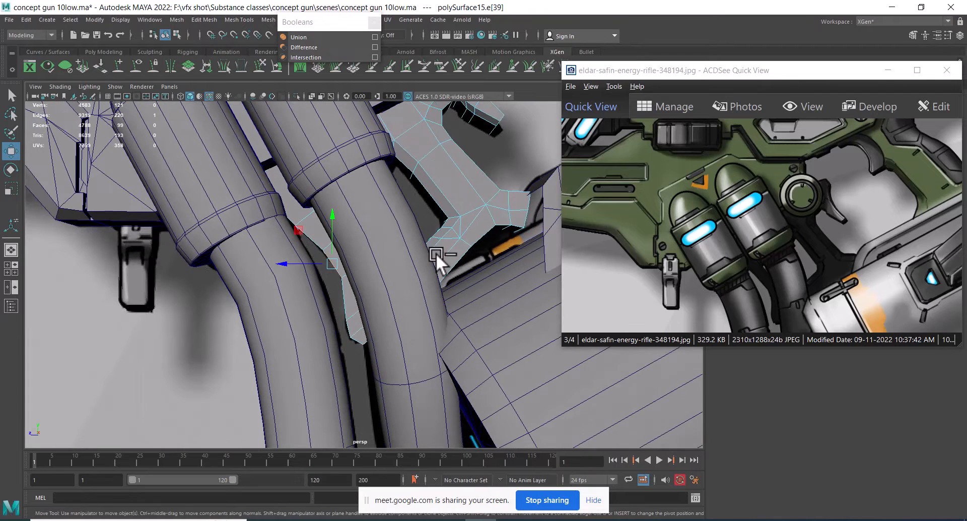
{"action": "left_click_drag", "start_coordinate": [369, 291], "coordinate": [360, 274], "text": "alt"}
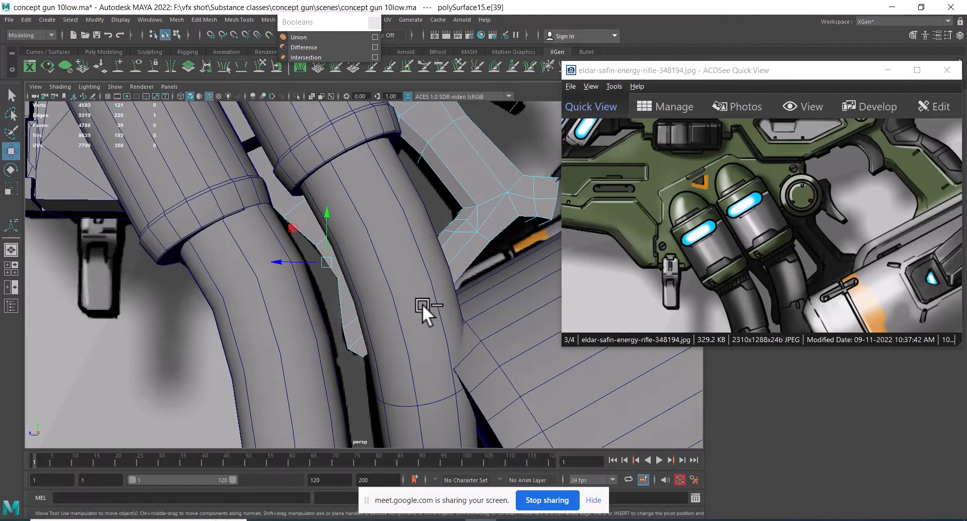
{"action": "left_click_drag", "start_coordinate": [334, 271], "coordinate": [339, 250], "text": "alt"}
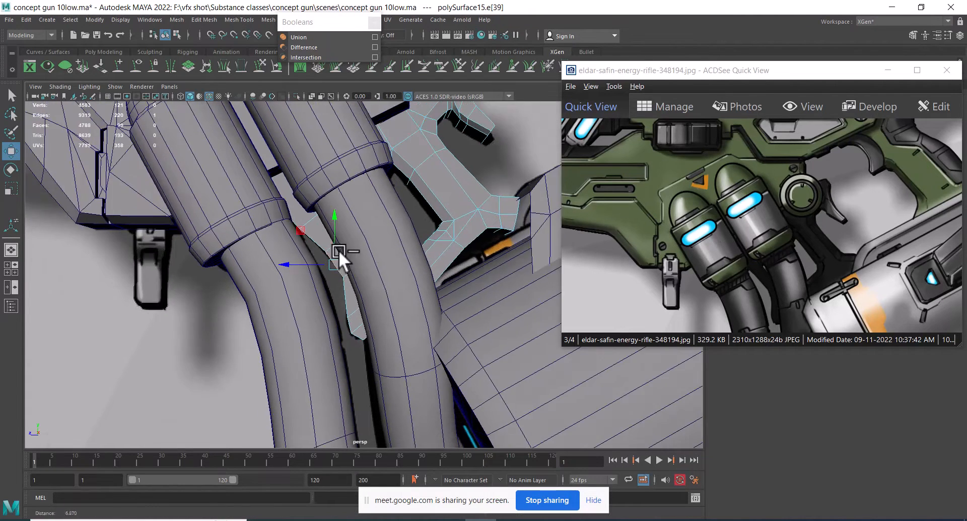
{"action": "left_click_drag", "start_coordinate": [373, 328], "coordinate": [363, 349], "text": "alt"}
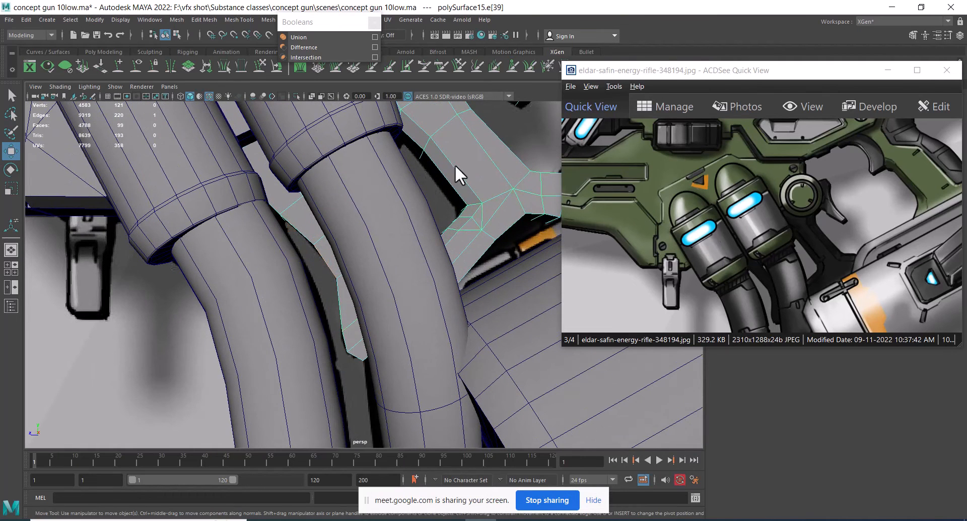
Isolate the trigger frame again and examine the tip of its lower leg.
{"action": "key", "text": "alt+h"}
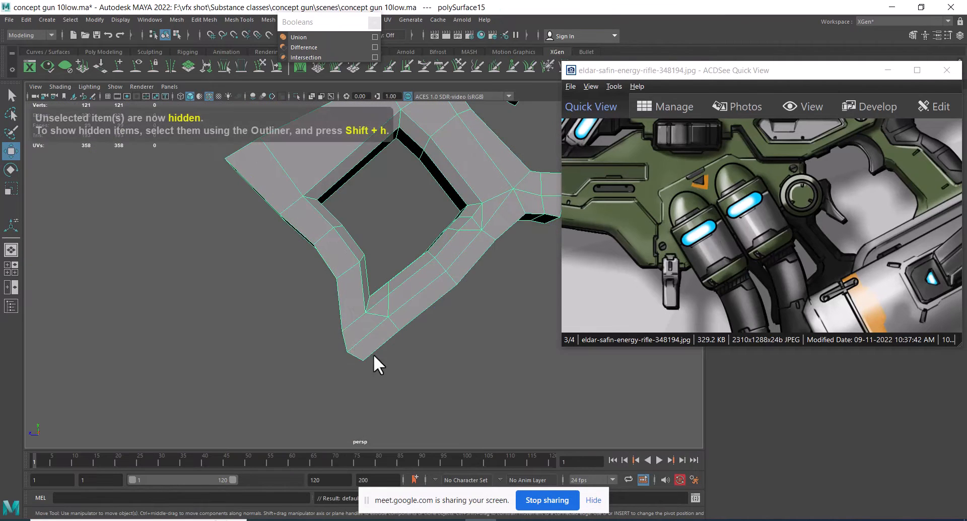
{"action": "left_click_drag", "start_coordinate": [374, 354], "coordinate": [345, 351], "text": "alt"}
{"action": "left_click", "coordinate": [336, 344]}
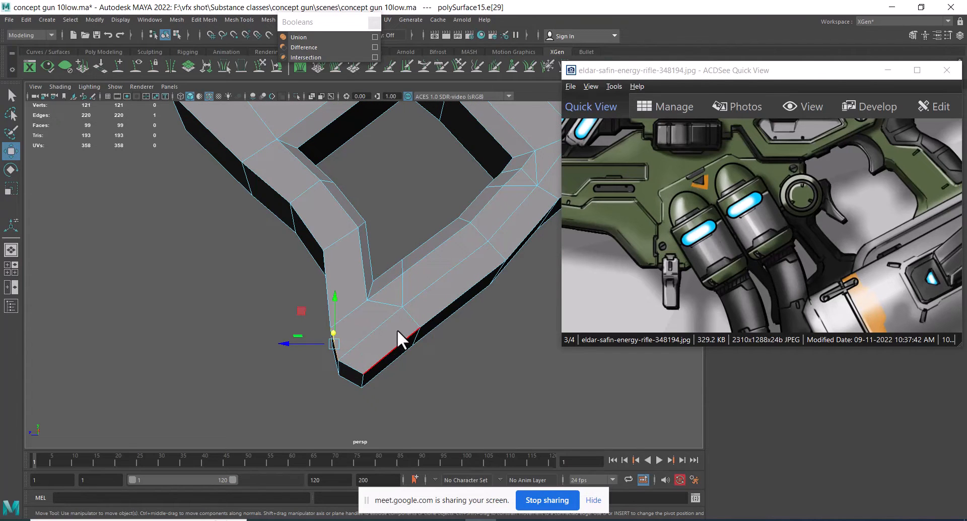
Leave the frame's isolation and compare the frame with the background reference in the orthographic side view.
{"action": "key", "text": "ctrl+1"}
{"action": "key", "text": "space"}
{"action": "left_click_drag", "start_coordinate": [394, 328], "coordinate": [438, 329]}
{"action": "scroll", "coordinate": [364, 311], "scroll_direction": "down", "scroll_amount": 10}
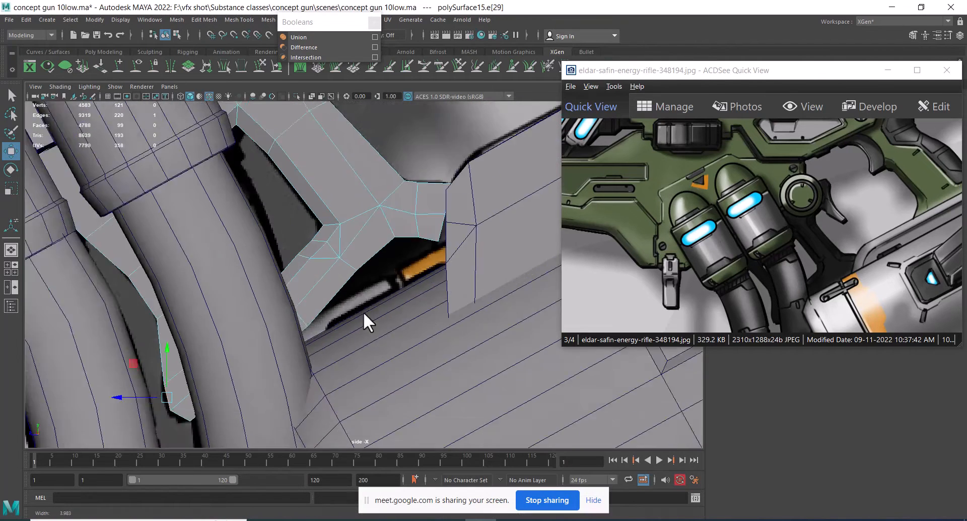
{"action": "scroll", "coordinate": [373, 379], "scroll_direction": "up", "scroll_amount": 8}
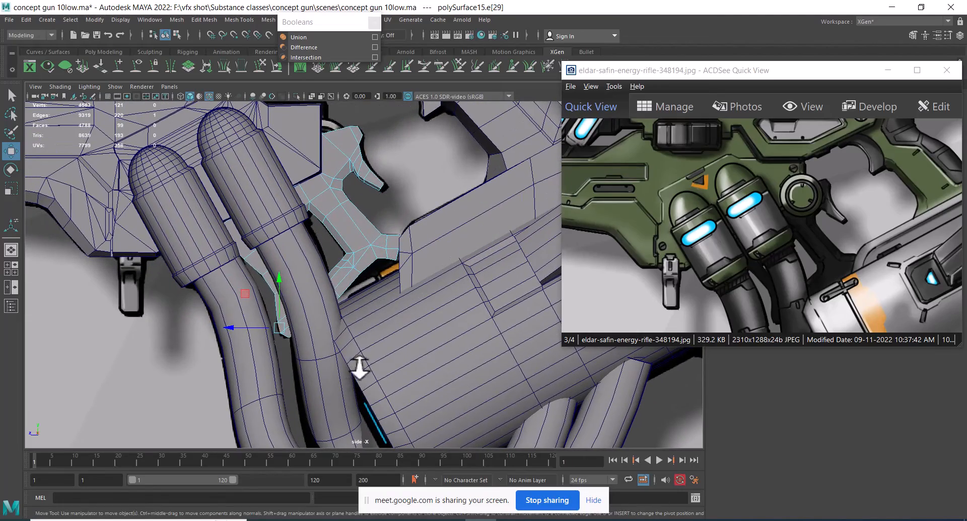
Examine the trigger frame's lower leg behind the hoses in side and perspective views, and return the frame to object mode.
{"action": "scroll", "coordinate": [331, 344], "scroll_direction": "up", "scroll_amount": 5}
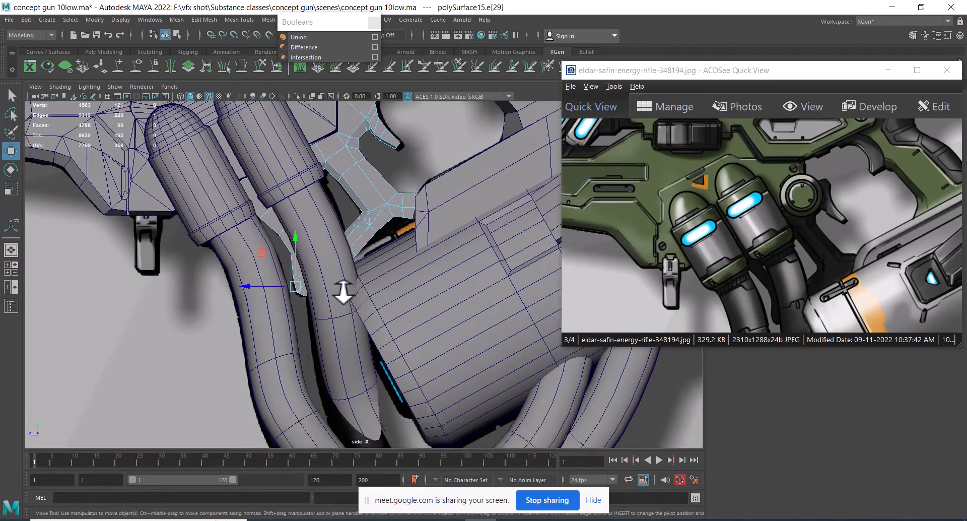
{"action": "scroll", "coordinate": [358, 338], "scroll_direction": "up", "scroll_amount": 2}
{"action": "scroll", "coordinate": [350, 355], "scroll_direction": "up", "scroll_amount": 1}
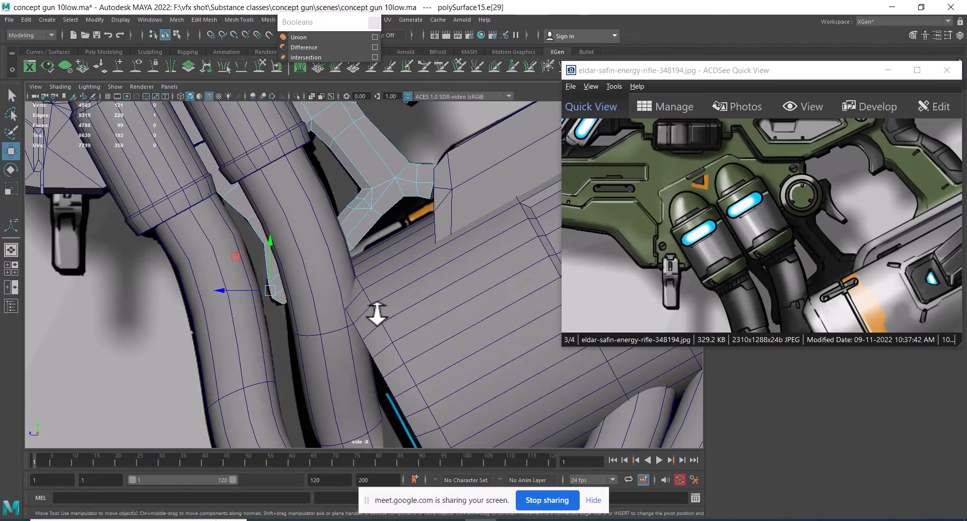
{"action": "key", "text": "ctrl+z"}
{"action": "key", "text": "space"}
{"action": "left_click_drag", "start_coordinate": [391, 319], "coordinate": [387, 270]}
{"action": "scroll", "coordinate": [393, 272], "scroll_direction": "down", "scroll_amount": 5}
{"action": "scroll", "coordinate": [418, 330], "scroll_direction": "down", "scroll_amount": 4}
{"action": "middle_click_drag", "start_coordinate": [418, 330], "coordinate": [366, 374], "text": "alt"}
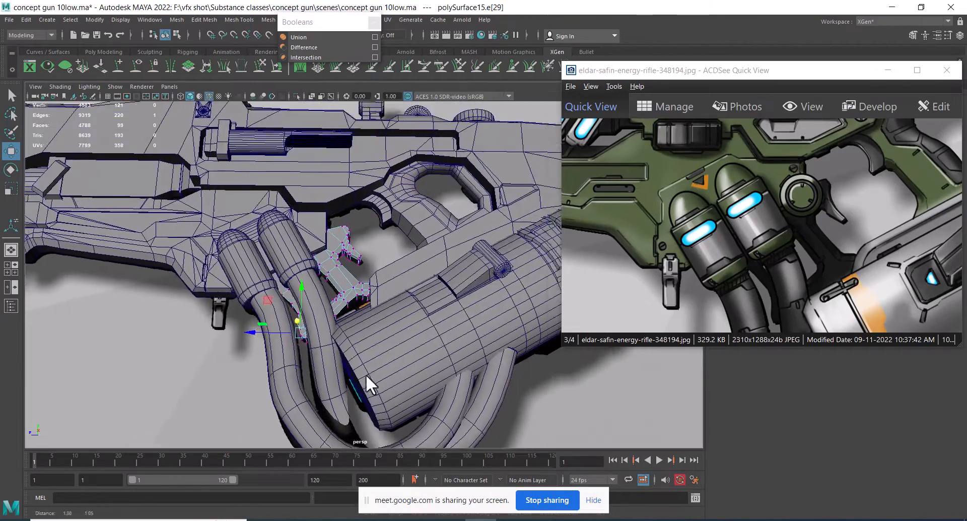
{"action": "scroll", "coordinate": [365, 374], "scroll_direction": "down", "scroll_amount": 4}
{"action": "left_click_drag", "start_coordinate": [353, 305], "coordinate": [408, 223], "text": "alt"}
{"action": "right_click_drag", "start_coordinate": [408, 224], "coordinate": [431, 204]}
{"action": "left_click_drag", "start_coordinate": [406, 237], "coordinate": [394, 367], "text": "alt"}
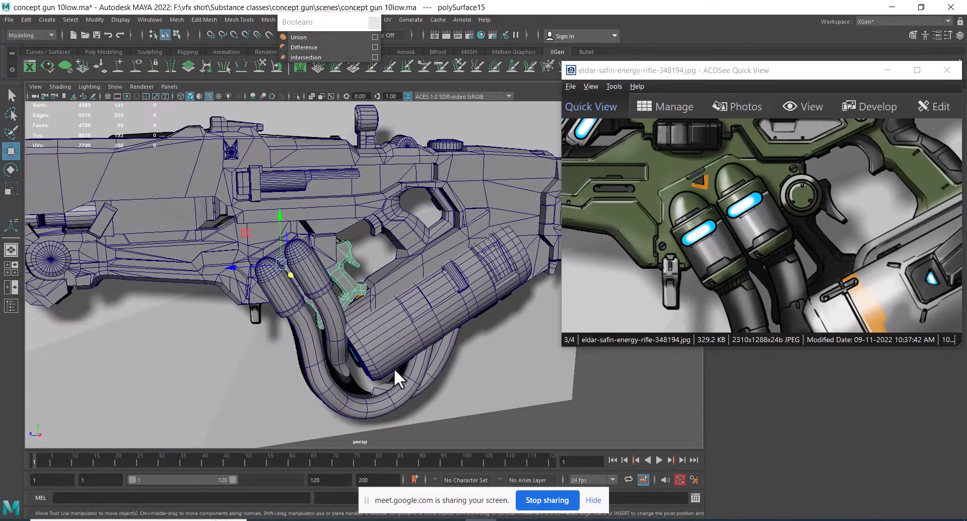
Select the hose nearest the trigger frame and compare the hoses and canister area with the reference image.
{"action": "left_click", "coordinate": [328, 319]}
{"action": "scroll", "coordinate": [383, 370], "scroll_direction": "up", "scroll_amount": 6}
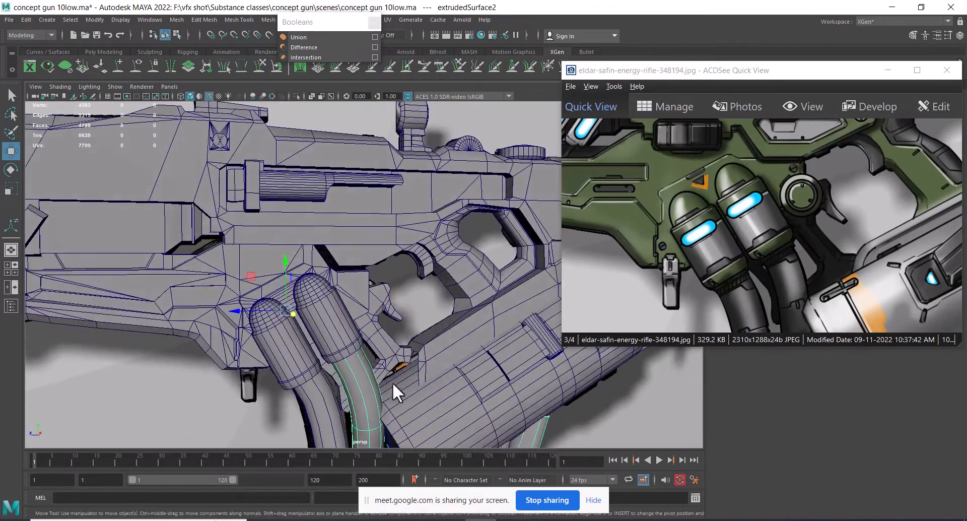
{"action": "left_click_drag", "start_coordinate": [392, 382], "coordinate": [313, 301], "text": "alt"}
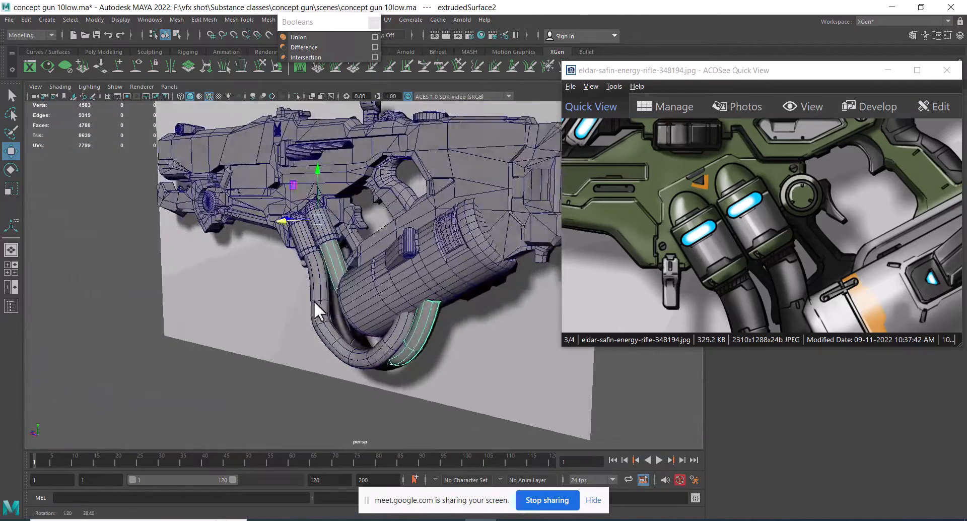
{"action": "right_click_drag", "start_coordinate": [313, 301], "coordinate": [455, 349], "text": "alt"}
{"action": "left_click_drag", "start_coordinate": [442, 354], "coordinate": [456, 354], "text": "alt"}
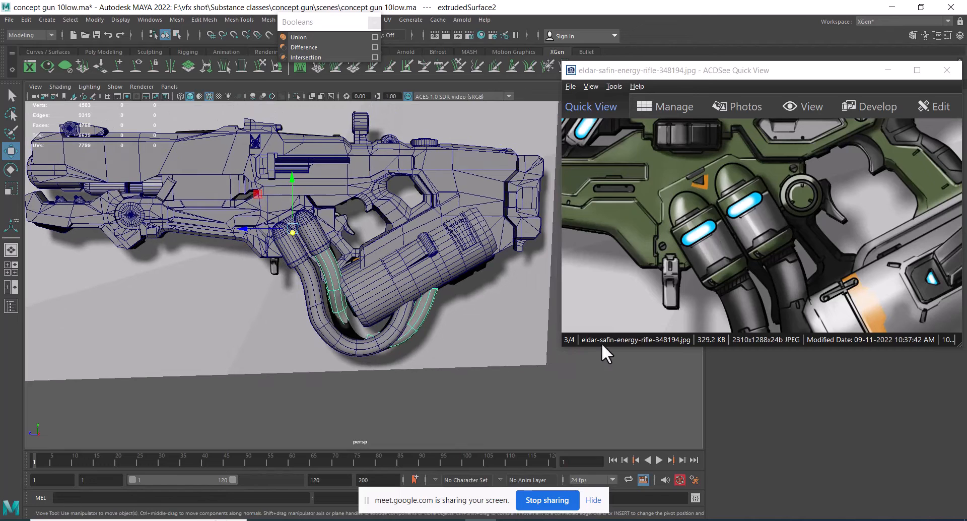
{"action": "left_click_drag", "start_coordinate": [792, 263], "coordinate": [709, 211]}
{"action": "scroll", "coordinate": [752, 236], "scroll_direction": "down", "scroll_amount": 2}
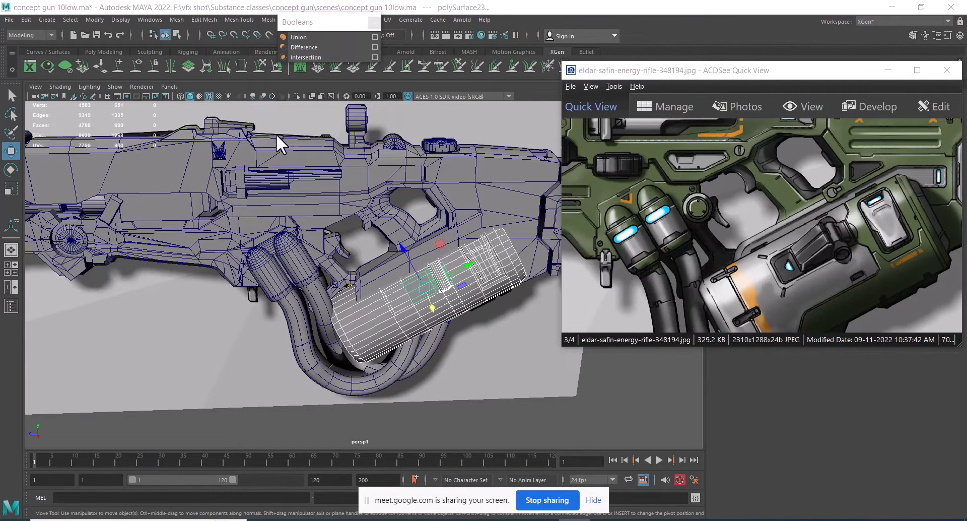
Group the canister with its attached detail parts and center the group's pivot.
{"action": "left_click_drag", "start_coordinate": [274, 173], "coordinate": [464, 288], "text": "alt"}
{"action": "key", "text": "ctrl+g"}
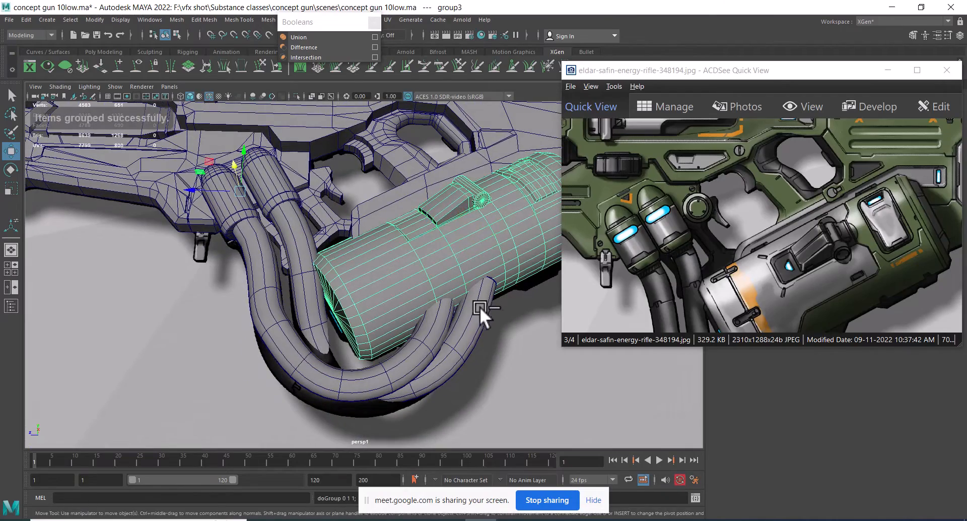
{"action": "left_click", "coordinate": [100, 20]}
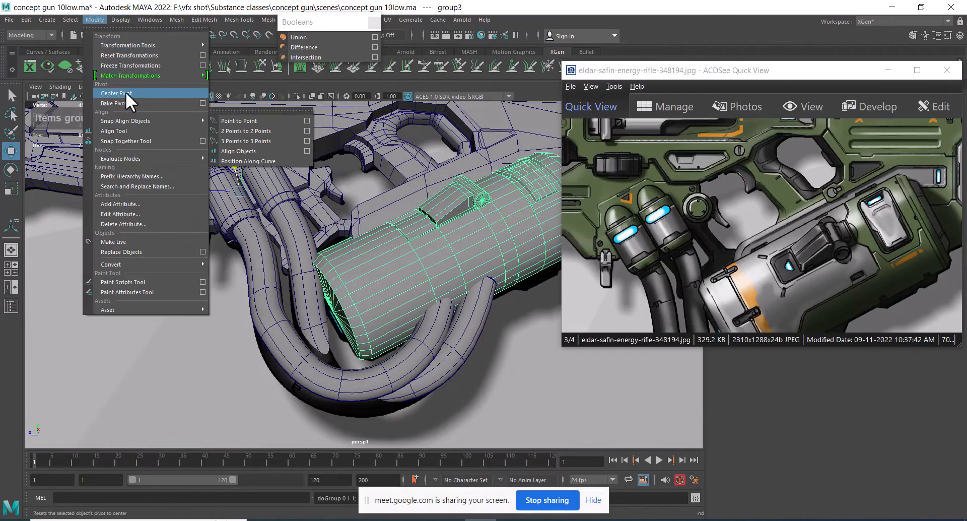
{"action": "left_click", "coordinate": [125, 92]}
Compare the canister group with the reference image and the background reference in side view, using wireframe display.
{"action": "left_click_drag", "start_coordinate": [356, 259], "coordinate": [434, 247], "text": "alt"}
{"action": "middle_click_drag", "start_coordinate": [433, 247], "coordinate": [344, 244], "text": "alt"}
{"action": "right_click_drag", "start_coordinate": [344, 245], "coordinate": [391, 225], "text": "alt"}
{"action": "left_click_drag", "start_coordinate": [394, 210], "coordinate": [425, 234]}
{"action": "key", "text": "space"}
{"action": "right_click_drag", "start_coordinate": [417, 287], "coordinate": [378, 270], "text": "alt"}
{"action": "middle_click_drag", "start_coordinate": [378, 270], "coordinate": [262, 264], "text": "alt"}
{"action": "right_click_drag", "start_coordinate": [262, 264], "coordinate": [328, 247], "text": "alt"}
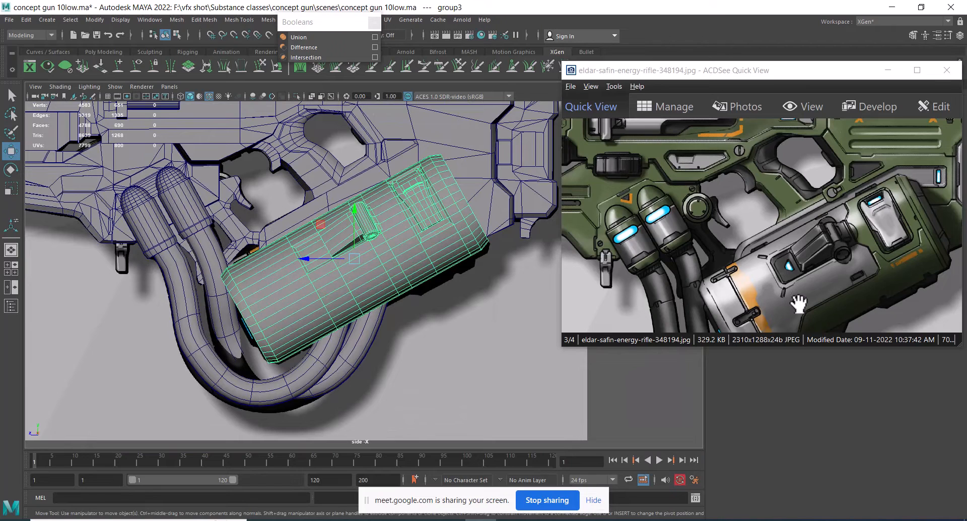
{"action": "left_click_drag", "start_coordinate": [934, 259], "coordinate": [825, 267]}
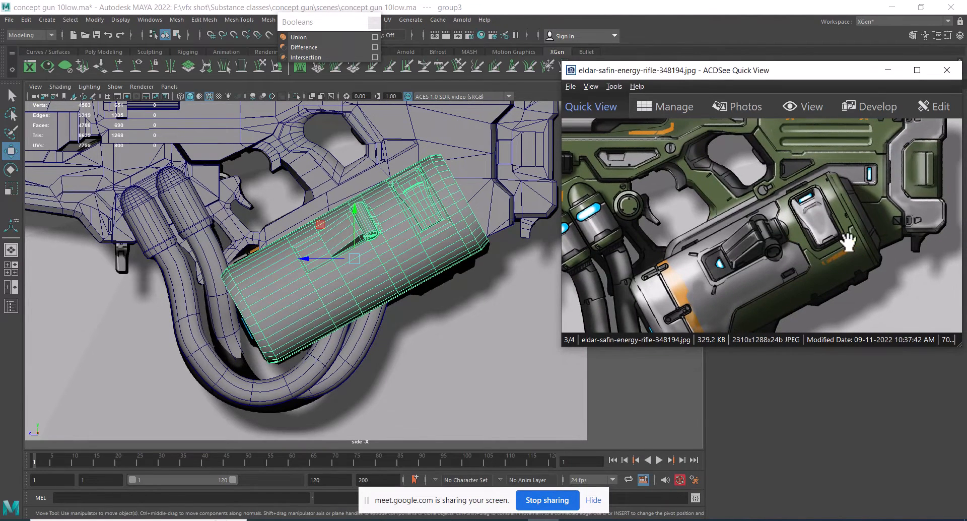
{"action": "left_click_drag", "start_coordinate": [363, 224], "coordinate": [395, 228], "text": "alt"}
{"action": "key", "text": "space"}
{"action": "left_click_drag", "start_coordinate": [436, 243], "coordinate": [504, 247], "text": "alt"}
{"action": "key", "text": "space"}
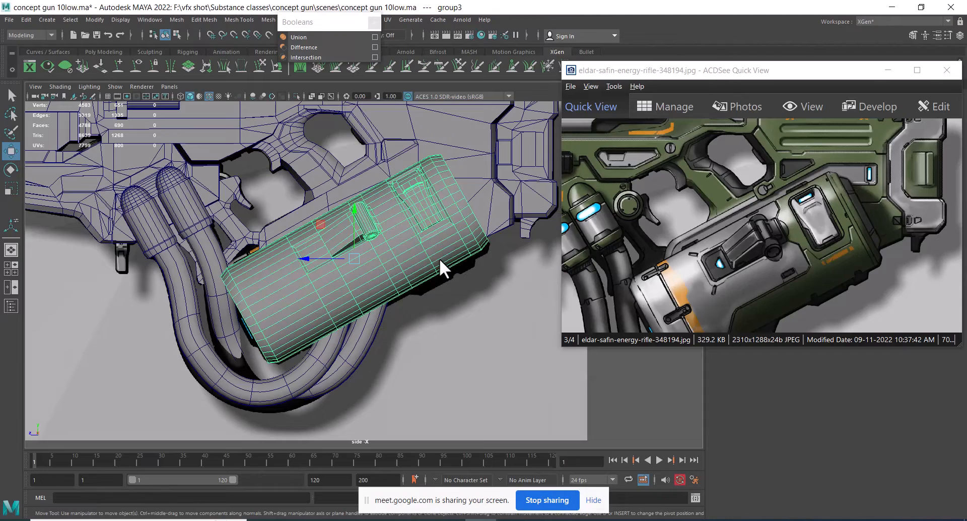
{"action": "key", "text": "4"}
{"action": "scroll", "coordinate": [445, 229], "scroll_direction": "up", "scroll_amount": 5}
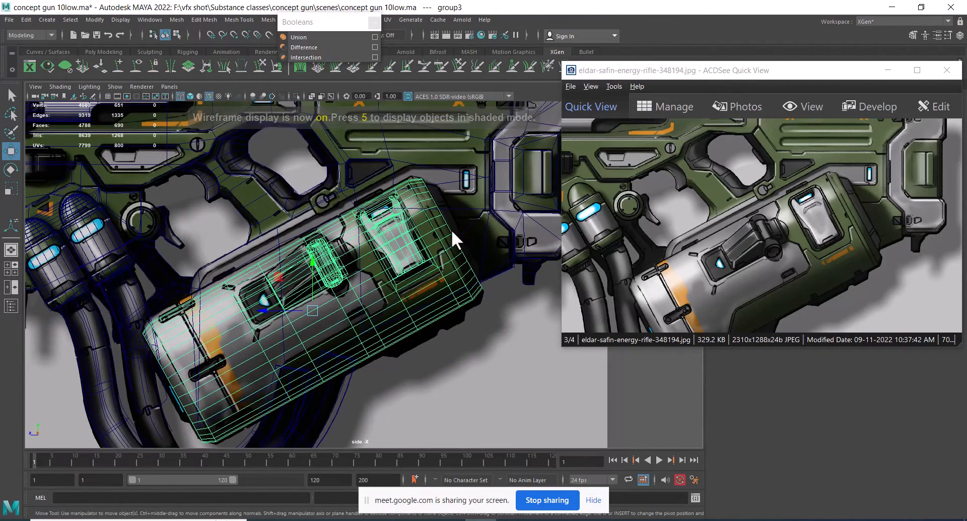
In the shaded perspective view, select the faces around the canister's rear end-cap center and extrude them.
{"action": "key", "text": "space"}
{"action": "left_click_drag", "start_coordinate": [406, 255], "coordinate": [448, 267]}
{"action": "scroll", "coordinate": [448, 267], "scroll_direction": "up", "scroll_amount": 2}
{"action": "key", "text": "4"}
{"action": "key", "text": "5"}
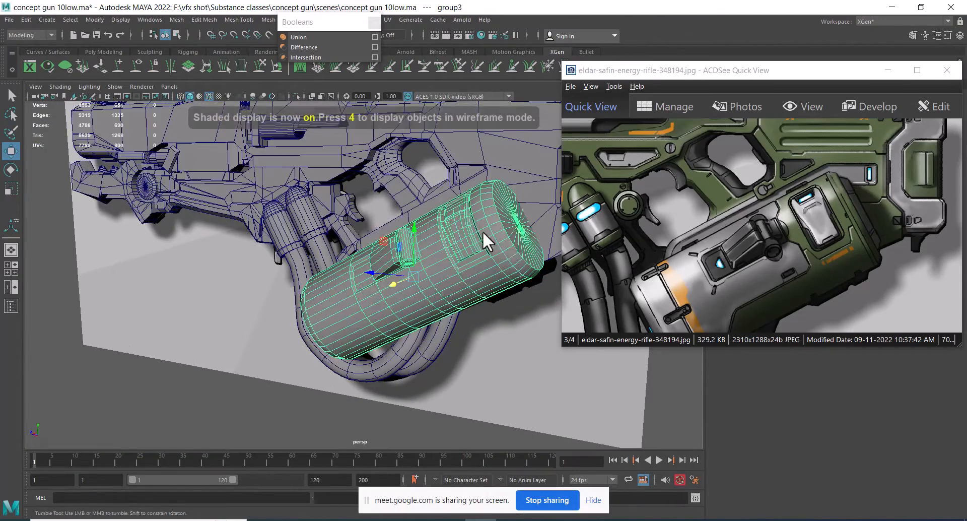
{"action": "left_click_drag", "start_coordinate": [483, 231], "coordinate": [465, 232], "text": "alt"}
{"action": "right_click_drag", "start_coordinate": [428, 204], "coordinate": [315, 186]}
{"action": "left_click", "coordinate": [428, 216]}
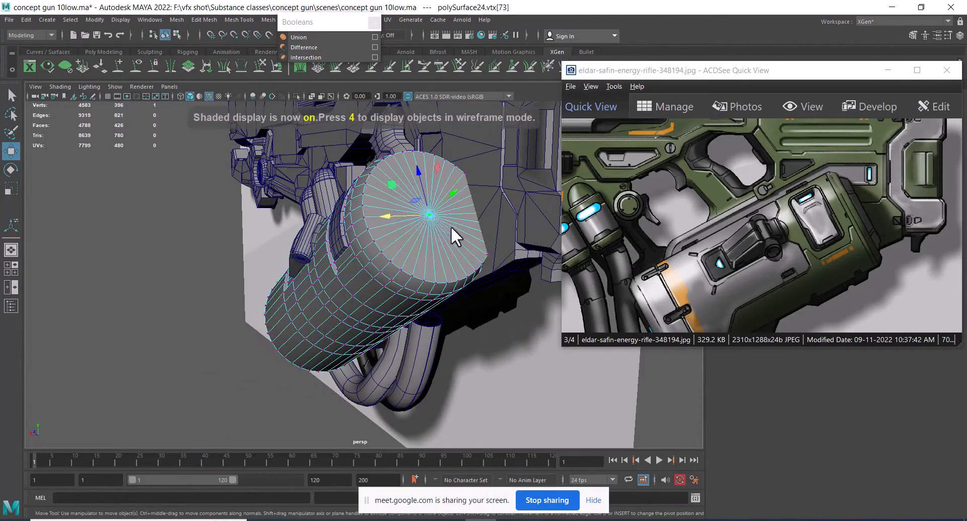
{"action": "right_click_drag", "start_coordinate": [451, 226], "coordinate": [446, 186], "text": "ctrl"}
{"action": "right_click_drag", "start_coordinate": [448, 240], "coordinate": [449, 213], "text": "shift"}
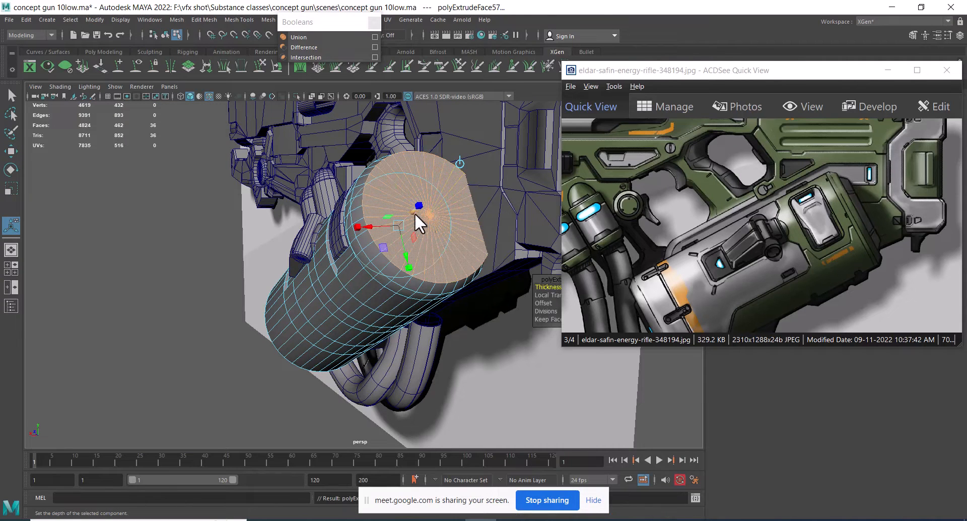
{"action": "left_click_drag", "start_coordinate": [414, 213], "coordinate": [395, 224]}
{"action": "left_click", "coordinate": [416, 262]}
Adjust the extruded end cap's depth against the background reference in the wireframe side view.
{"action": "key", "text": "space"}
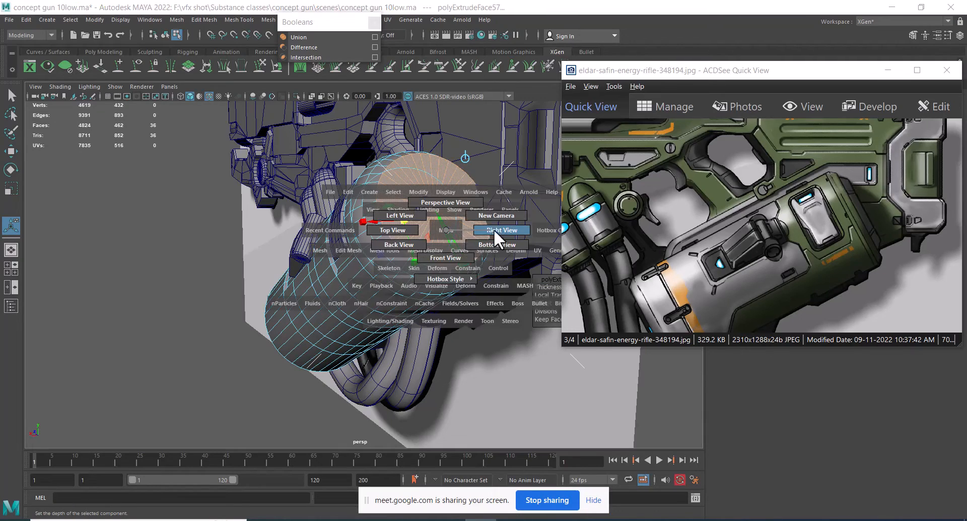
{"action": "left_click_drag", "start_coordinate": [494, 229], "coordinate": [496, 230]}
{"action": "key", "text": "4"}
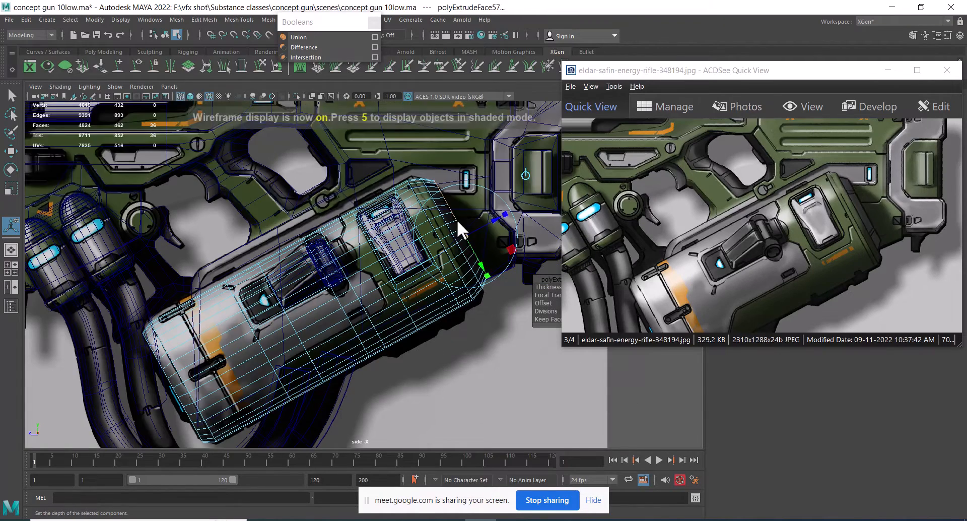
{"action": "right_click_drag", "start_coordinate": [460, 220], "coordinate": [518, 269], "text": "alt"}
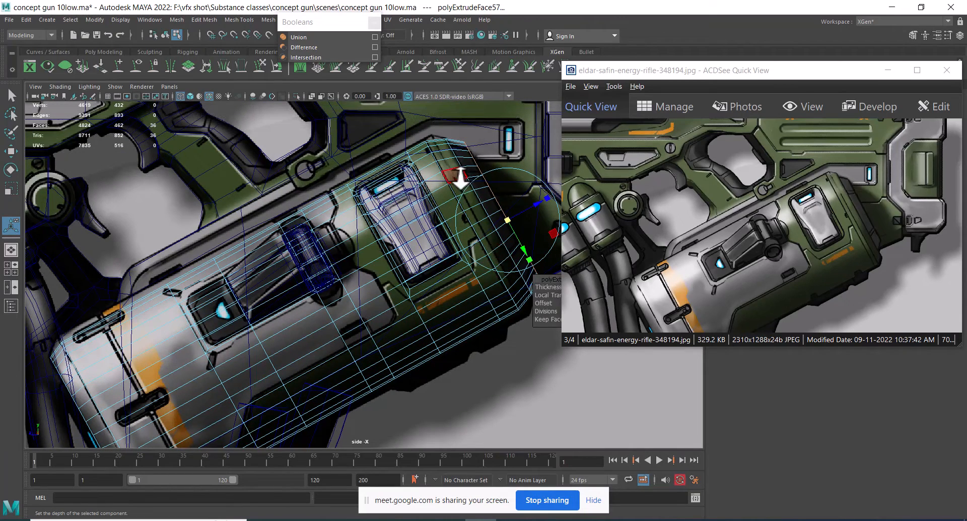
{"action": "right_click_drag", "start_coordinate": [432, 206], "coordinate": [458, 229], "text": "alt"}
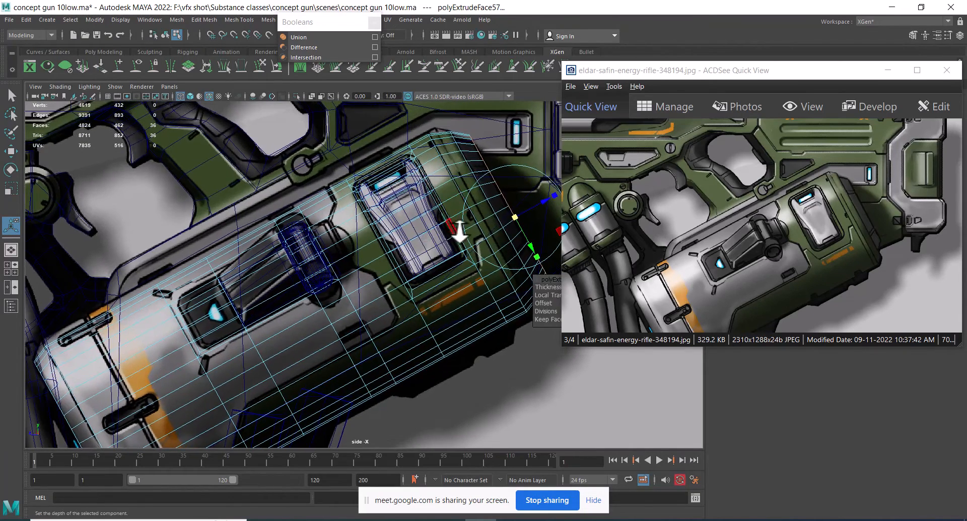
{"action": "middle_click_drag", "start_coordinate": [499, 209], "coordinate": [436, 207], "text": "alt"}
{"action": "left_click_drag", "start_coordinate": [497, 199], "coordinate": [475, 198]}
{"action": "key", "text": "space"}
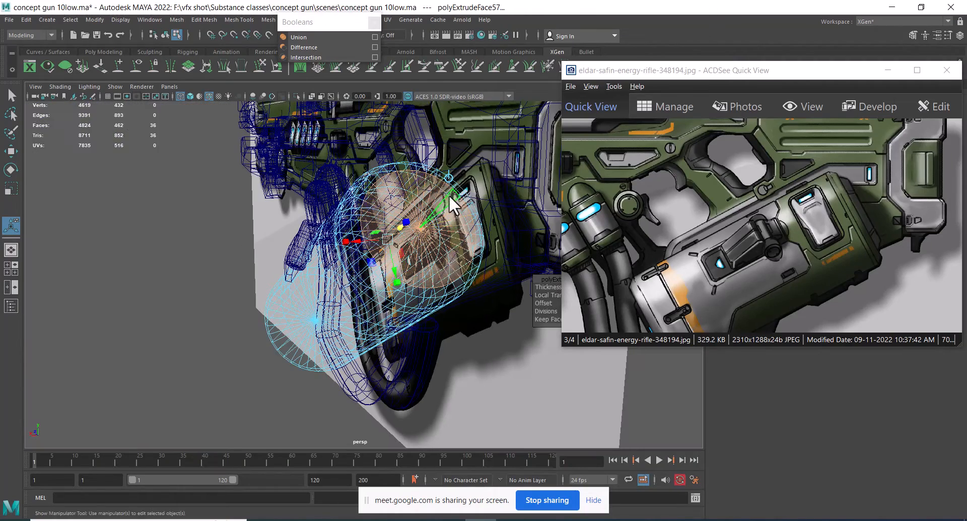
Extrude the end-cap faces again with a local Z translation of 0.19, checking against the reference in an enlarged side view.
{"action": "right_click_drag", "start_coordinate": [446, 211], "coordinate": [446, 212], "text": "shift"}
{"action": "key", "text": "5"}
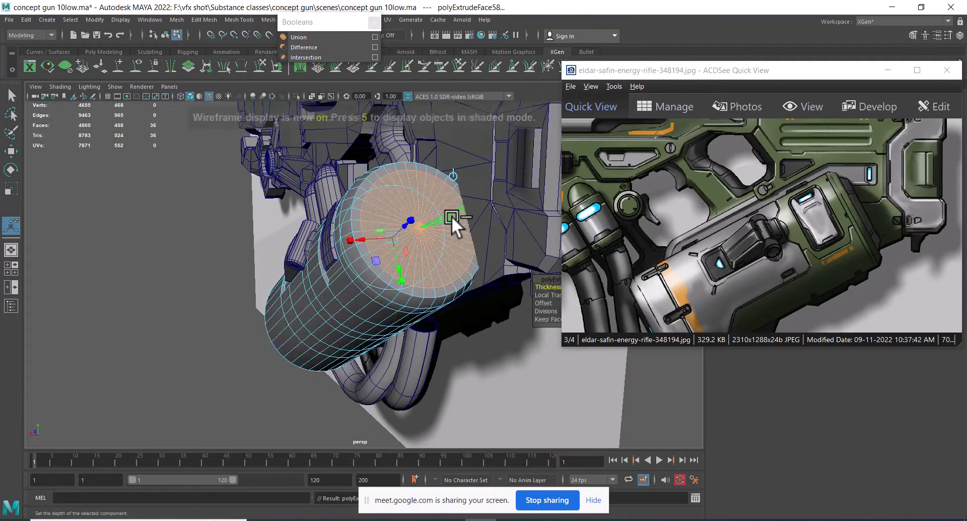
{"action": "mouse_move", "coordinate": [451, 215]}
{"action": "left_mouse_down", "text": "alt"}
{"action": "mouse_move", "coordinate": [484, 222]}
{"action": "mouse_move", "coordinate": [470, 224]}
{"action": "mouse_move", "coordinate": [491, 215]}
{"action": "mouse_move", "coordinate": [479, 205]}
{"action": "mouse_move", "coordinate": [510, 207]}
{"action": "left_mouse_up", "text": "alt"}
{"action": "key", "text": "space"}
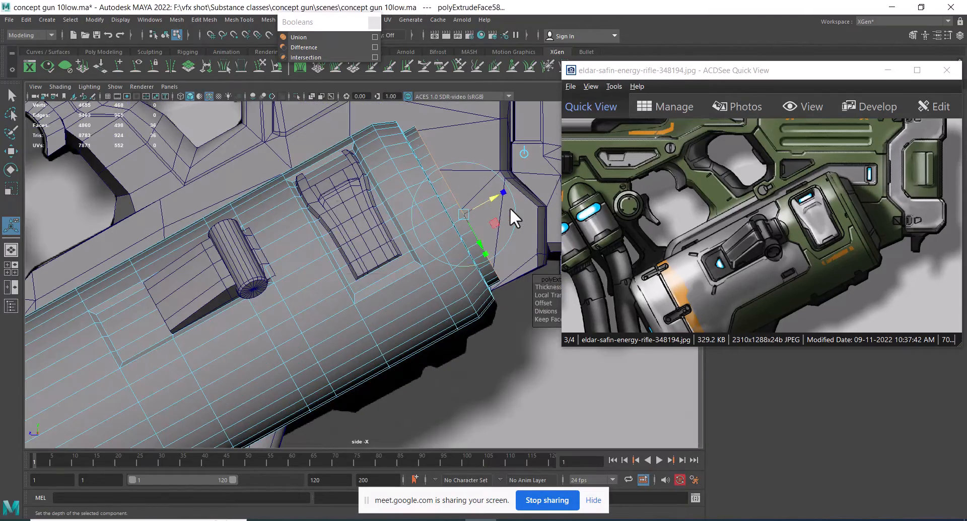
{"action": "key", "text": "4"}
{"action": "middle_click_drag", "start_coordinate": [427, 214], "coordinate": [353, 251], "text": "alt"}
{"action": "right_click_drag", "start_coordinate": [353, 251], "coordinate": [443, 295], "text": "alt"}
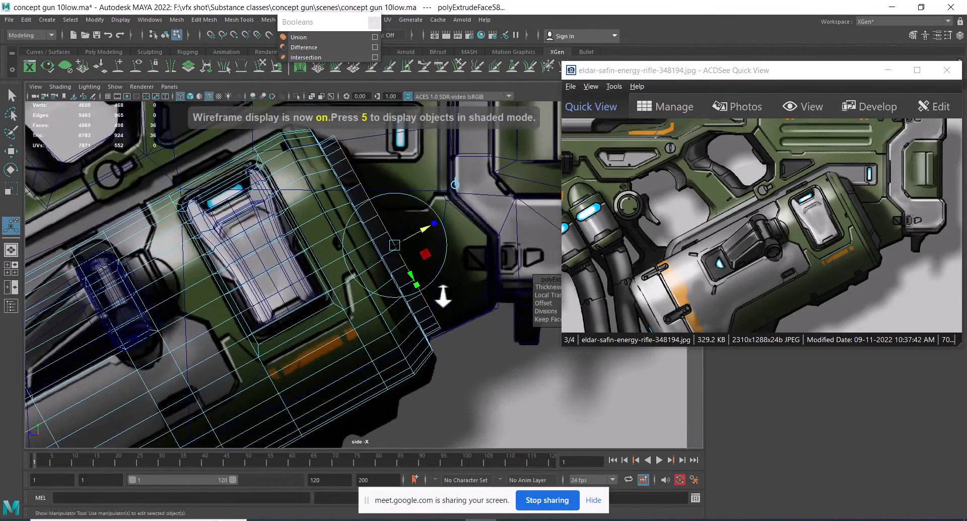
{"action": "right_click_drag", "start_coordinate": [347, 211], "coordinate": [374, 231], "text": "alt"}
{"action": "middle_click_drag", "start_coordinate": [373, 231], "coordinate": [277, 218], "text": "alt"}
{"action": "right_click_drag", "start_coordinate": [277, 217], "coordinate": [309, 252], "text": "alt"}
{"action": "middle_click_drag", "start_coordinate": [313, 220], "coordinate": [320, 307], "text": "alt"}
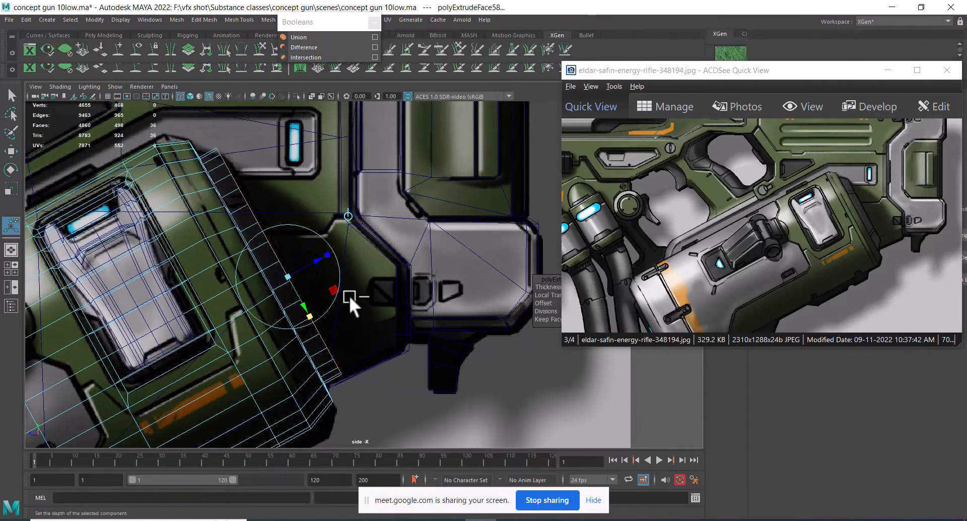
{"action": "key", "text": "ctrl+space"}
{"action": "left_click_drag", "start_coordinate": [369, 286], "coordinate": [404, 270]}
{"action": "right_click_drag", "start_coordinate": [405, 270], "coordinate": [280, 258], "text": "alt"}
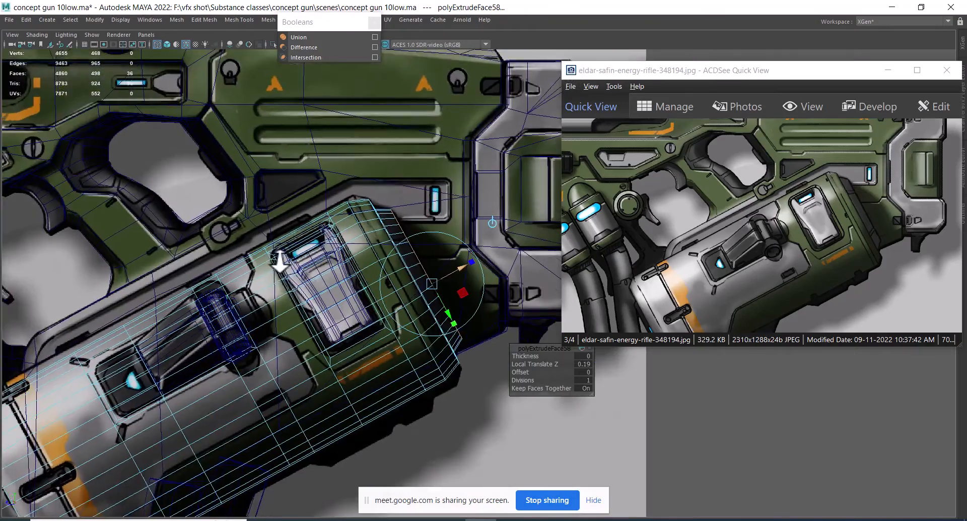
Check the extruded cap against the background reference, and return the canister to shaded object mode.
{"action": "middle_click_drag", "start_coordinate": [280, 259], "coordinate": [214, 213], "text": "alt"}
{"action": "right_click_drag", "start_coordinate": [214, 213], "coordinate": [272, 254], "text": "alt"}
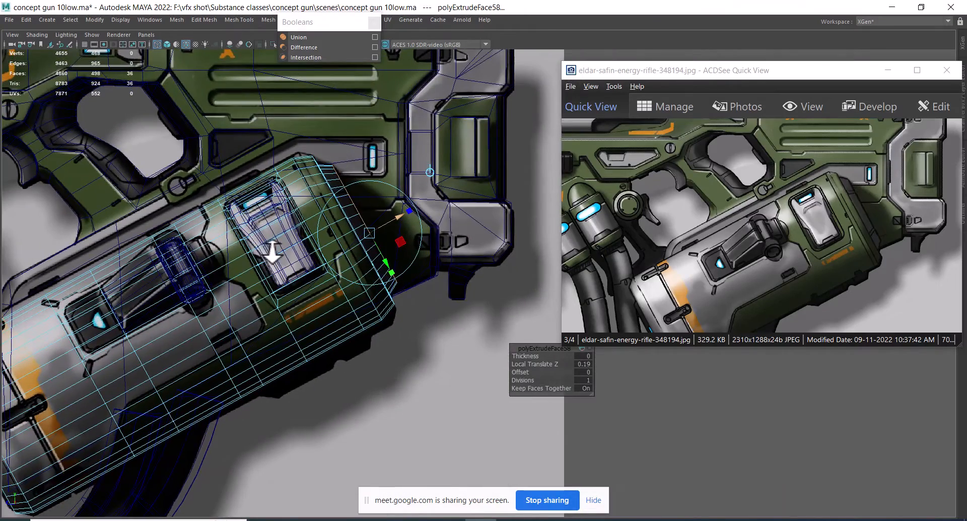
{"action": "middle_click_drag", "start_coordinate": [271, 255], "coordinate": [395, 155], "text": "alt"}
{"action": "right_click_drag", "start_coordinate": [395, 157], "coordinate": [308, 255], "text": "alt"}
{"action": "middle_click_drag", "start_coordinate": [309, 255], "coordinate": [259, 218], "text": "alt"}
{"action": "right_click_drag", "start_coordinate": [258, 218], "coordinate": [412, 150], "text": "alt"}
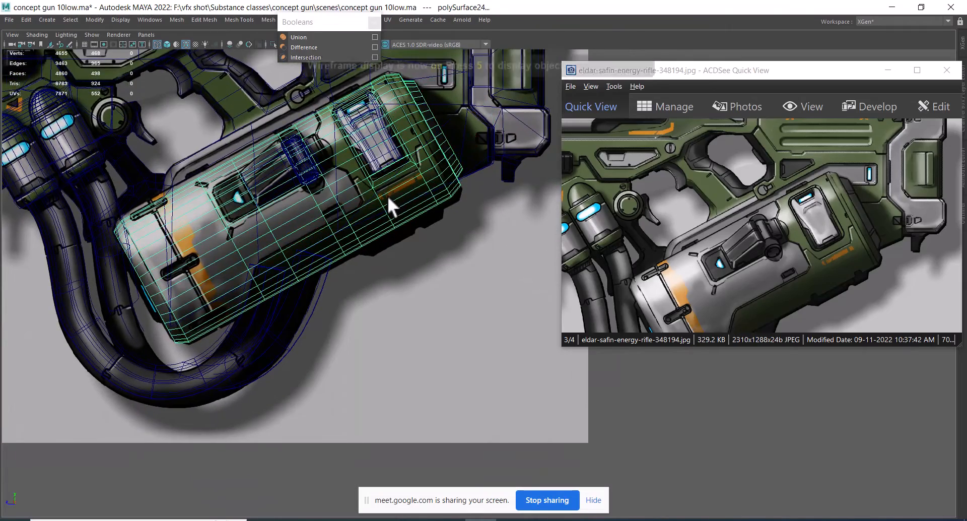
{"action": "key", "text": "5"}
{"action": "left_click_drag", "start_coordinate": [366, 213], "coordinate": [376, 150], "text": "alt"}
{"action": "right_click_drag", "start_coordinate": [416, 225], "coordinate": [395, 226], "text": "alt"}
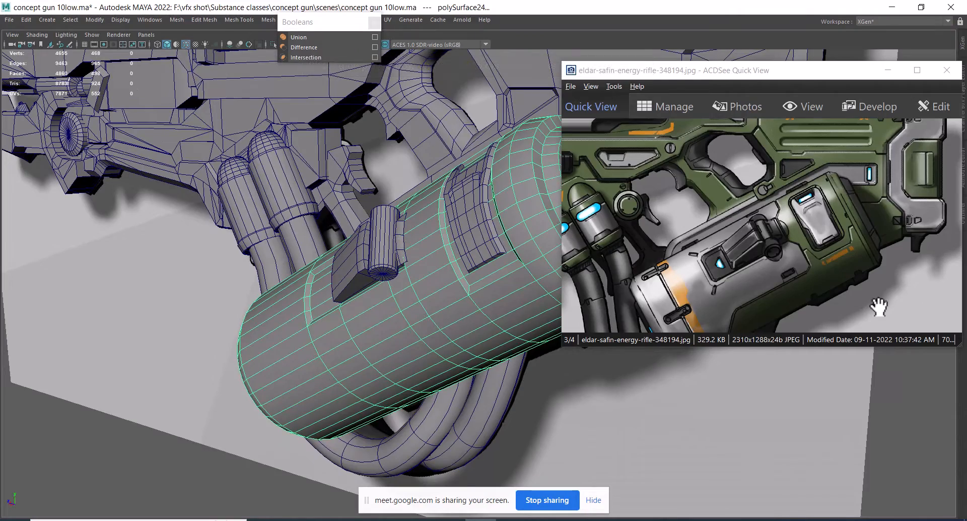
Examine the canister's front end and the curved hoses from several angles beside the reference image.
{"action": "left_click_drag", "start_coordinate": [819, 287], "coordinate": [821, 181]}
{"action": "left_click_drag", "start_coordinate": [322, 305], "coordinate": [433, 328], "text": "alt"}
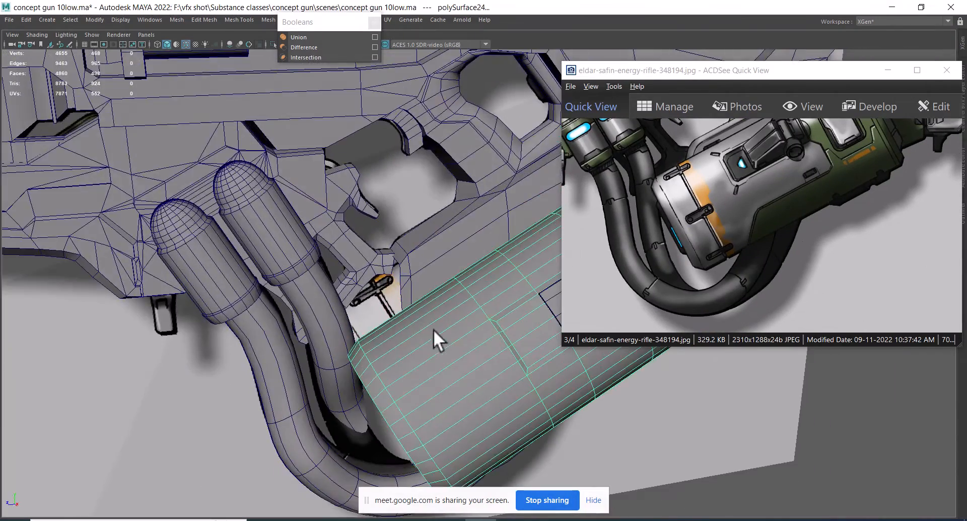
{"action": "right_click_drag", "start_coordinate": [434, 328], "coordinate": [442, 323], "text": "alt"}
{"action": "left_click_drag", "start_coordinate": [442, 323], "coordinate": [391, 314], "text": "alt"}
{"action": "right_click_drag", "start_coordinate": [390, 314], "coordinate": [417, 304], "text": "alt"}
{"action": "left_click_drag", "start_coordinate": [416, 305], "coordinate": [440, 245], "text": "alt"}
{"action": "mouse_move", "coordinate": [440, 245]}
{"action": "right_mouse_down", "text": "alt"}
{"action": "mouse_move", "coordinate": [447, 252]}
{"action": "mouse_move", "coordinate": [436, 251]}
{"action": "right_mouse_up", "text": "alt"}
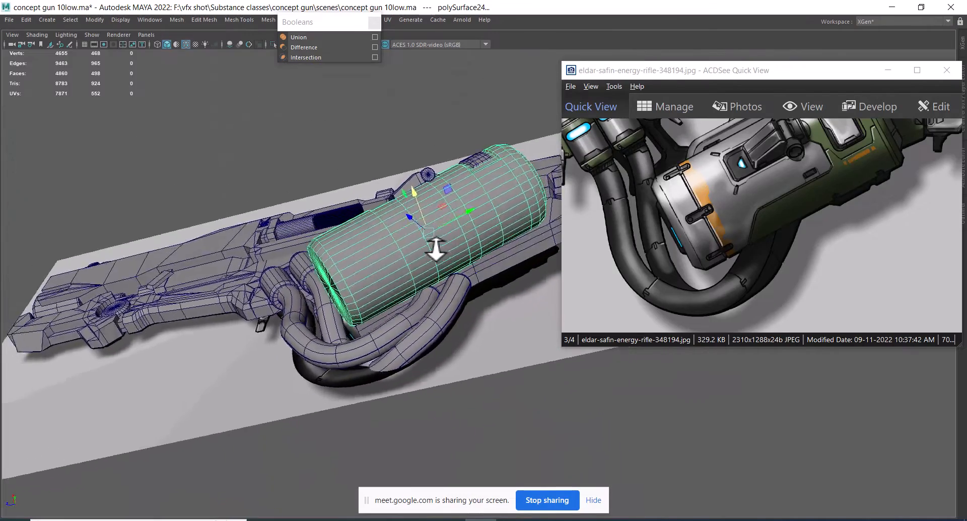
{"action": "left_click_drag", "start_coordinate": [436, 250], "coordinate": [451, 292], "text": "alt"}
{"action": "right_click_drag", "start_coordinate": [451, 292], "coordinate": [466, 300], "text": "alt"}
Compare the canister and upper body details with the reference image in the shaded side view.
{"action": "key", "text": "space"}
{"action": "left_click_drag", "start_coordinate": [395, 303], "coordinate": [449, 304]}
{"action": "middle_click_drag", "start_coordinate": [324, 252], "coordinate": [397, 308], "text": "alt"}
{"action": "left_click_drag", "start_coordinate": [792, 189], "coordinate": [816, 307]}
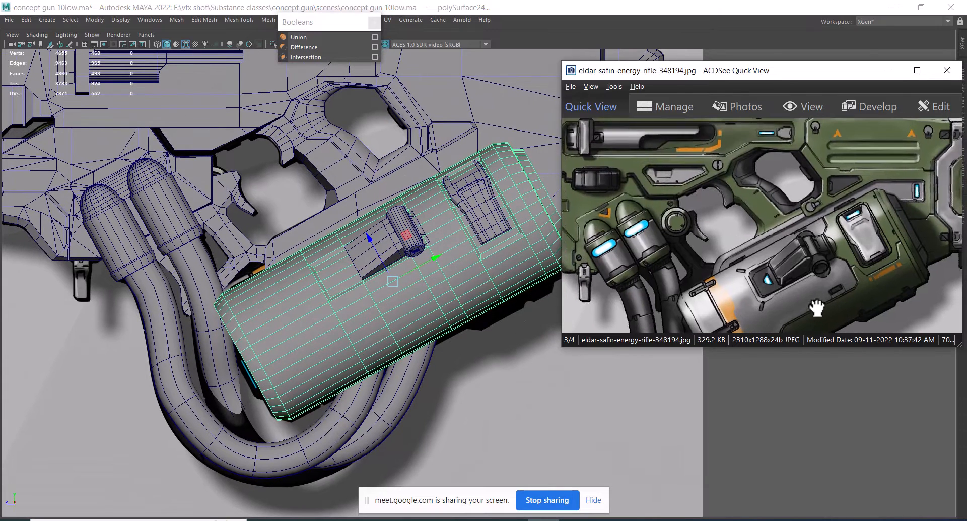
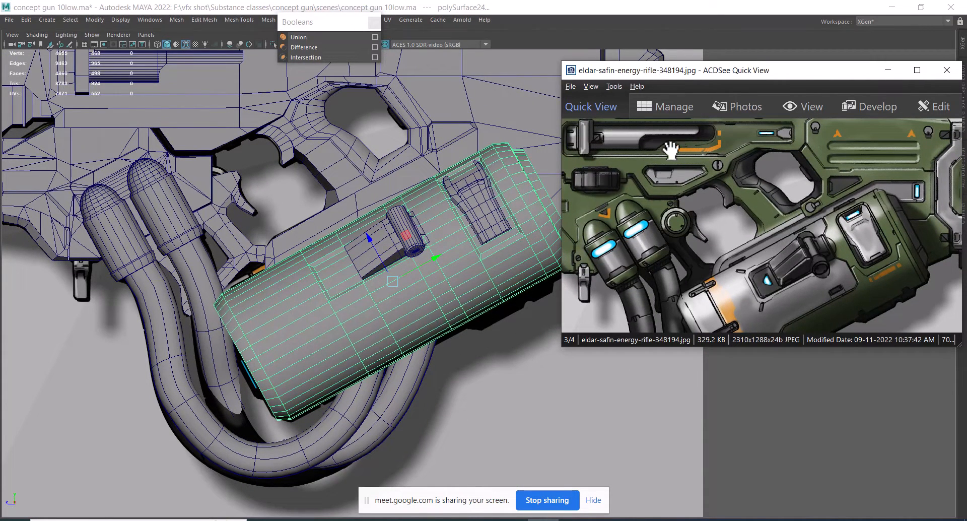
{"action": "left_click_drag", "start_coordinate": [645, 199], "coordinate": [668, 225]}
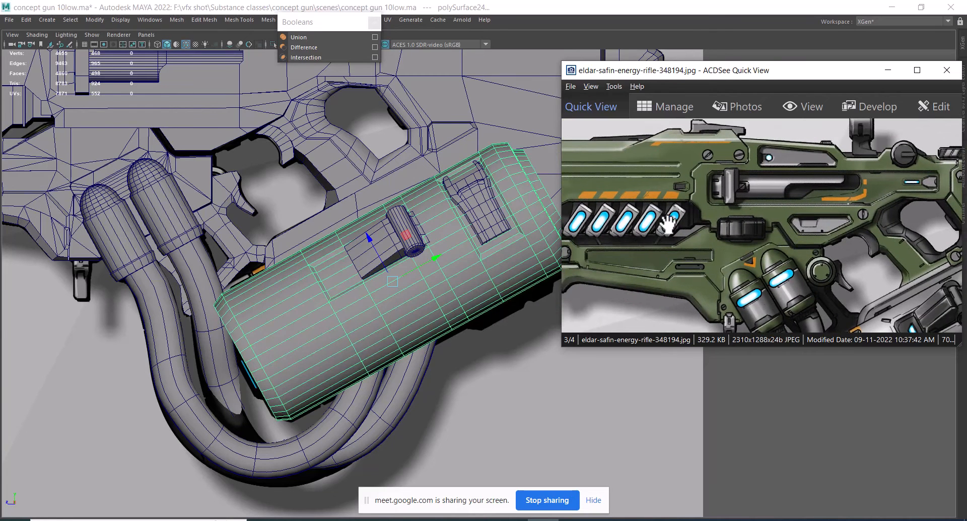
Select the main body mesh behind the canister and hide all unselected objects.
{"action": "left_click_drag", "start_coordinate": [782, 254], "coordinate": [576, 248]}
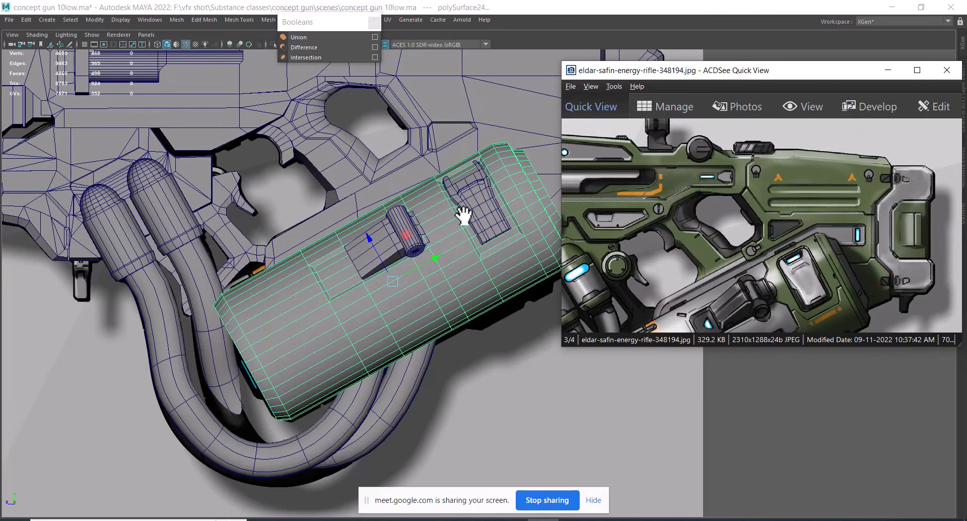
{"action": "middle_click_drag", "start_coordinate": [463, 216], "coordinate": [428, 226], "text": "alt"}
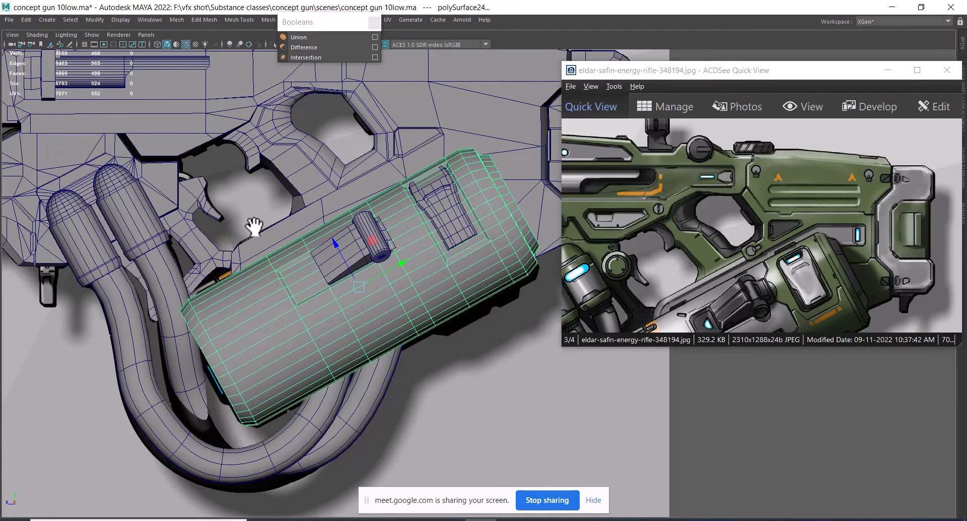
{"action": "left_click", "coordinate": [278, 241]}
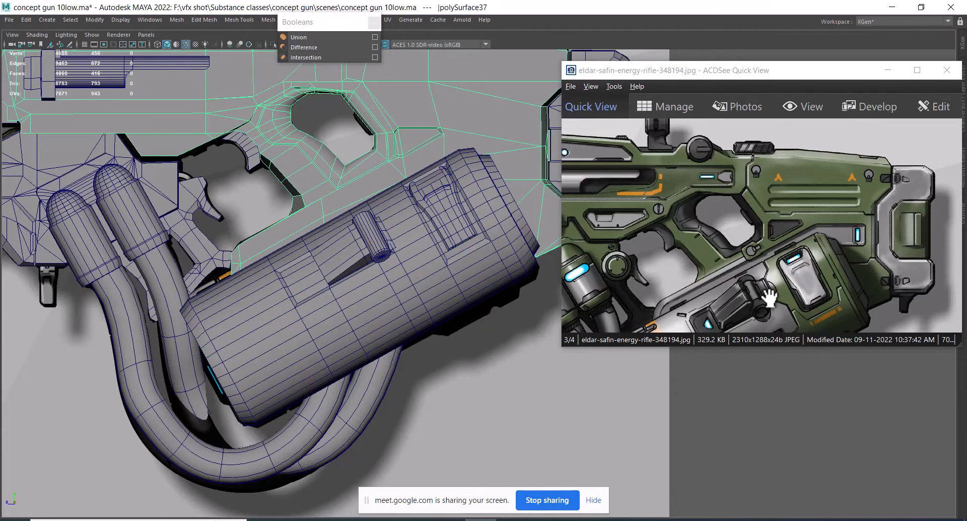
{"action": "right_click_drag", "start_coordinate": [349, 251], "coordinate": [358, 269], "text": "alt"}
{"action": "key", "text": "space"}
{"action": "left_click_drag", "start_coordinate": [356, 296], "coordinate": [359, 256]}
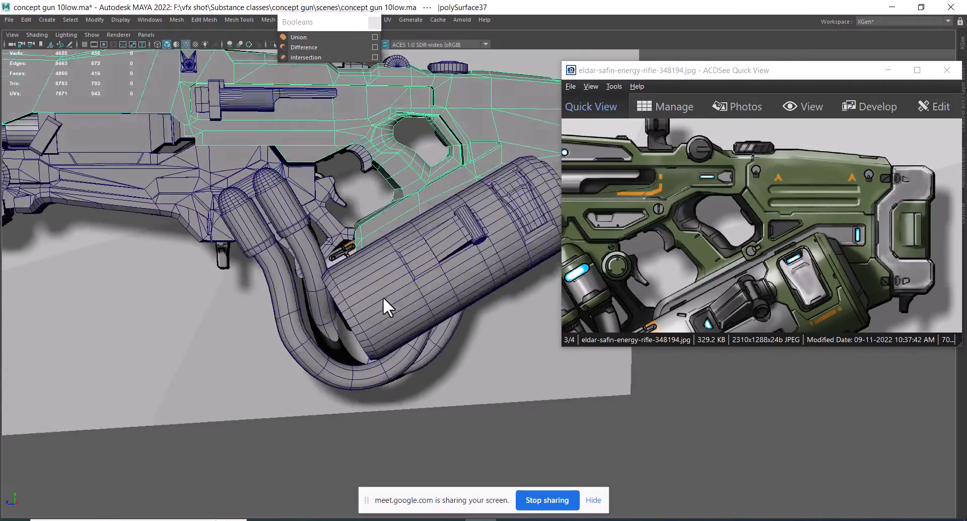
{"action": "left_click_drag", "start_coordinate": [382, 297], "coordinate": [453, 316], "text": "alt"}
{"action": "right_click_drag", "start_coordinate": [452, 315], "coordinate": [509, 304], "text": "alt"}
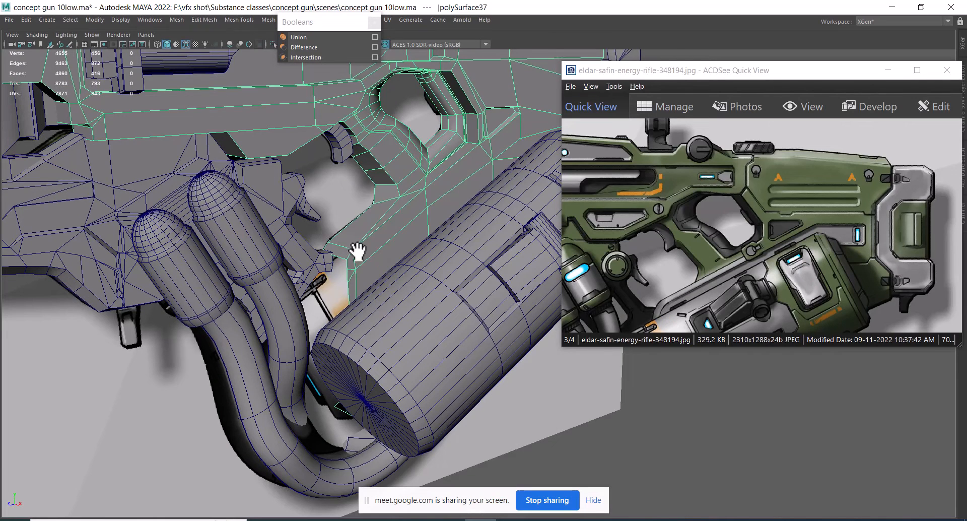
{"action": "left_click_drag", "start_coordinate": [357, 251], "coordinate": [374, 293], "text": "alt"}
{"action": "key", "text": "alt+h"}
Extrude the three open border edges at the front of the body's lower panel across its thickness to form a front wall.
{"action": "right_click_drag", "start_coordinate": [373, 244], "coordinate": [372, 125]}
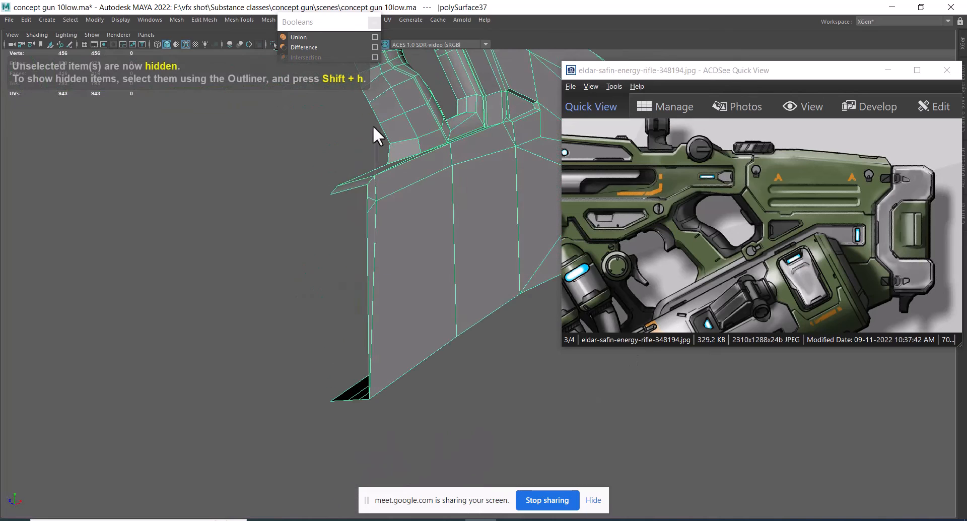
{"action": "left_click", "coordinate": [364, 192]}
{"action": "scroll", "coordinate": [404, 278], "scroll_direction": "up", "scroll_amount": 2}
{"action": "left_click_drag", "start_coordinate": [404, 278], "coordinate": [345, 238], "text": "alt"}
{"action": "scroll", "coordinate": [370, 224], "scroll_direction": "up", "scroll_amount": 1}
{"action": "left_click", "coordinate": [353, 248], "text": "shift"}
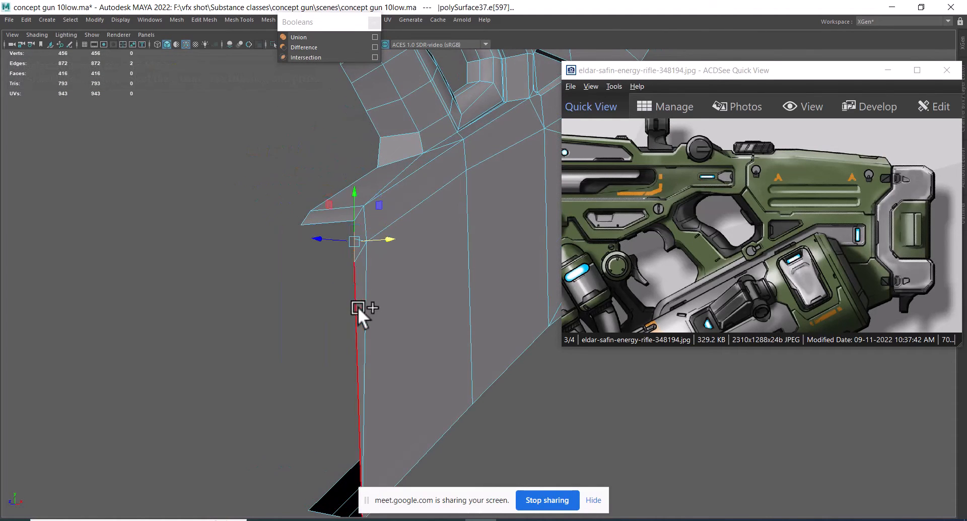
{"action": "left_click", "coordinate": [358, 307], "text": "shift"}
{"action": "scroll", "coordinate": [389, 308], "scroll_direction": "down", "scroll_amount": 2}
{"action": "middle_click_drag", "start_coordinate": [389, 306], "coordinate": [413, 276], "text": "alt"}
{"action": "scroll", "coordinate": [416, 277], "scroll_direction": "up", "scroll_amount": 1}
{"action": "key", "text": "ctrl+e"}
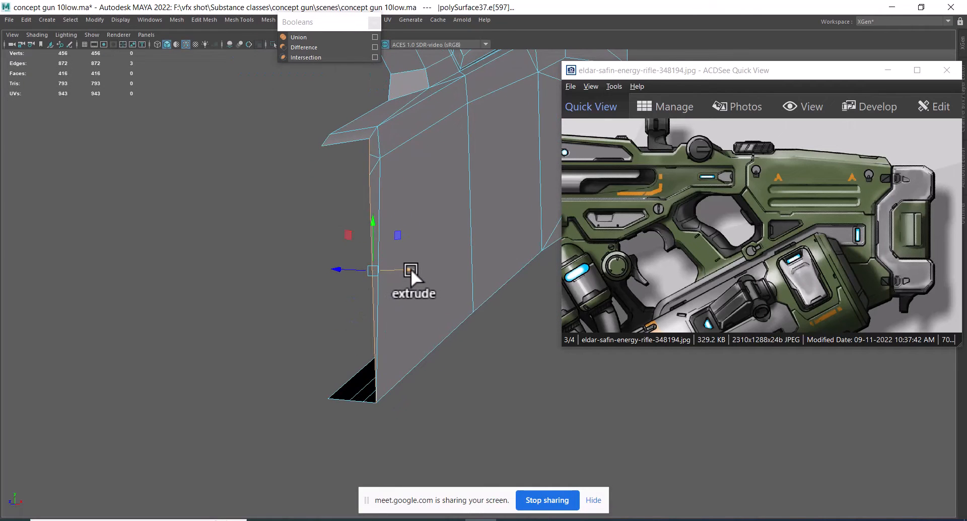
{"action": "left_click_drag", "start_coordinate": [410, 268], "coordinate": [342, 273]}
{"action": "key", "text": "space"}
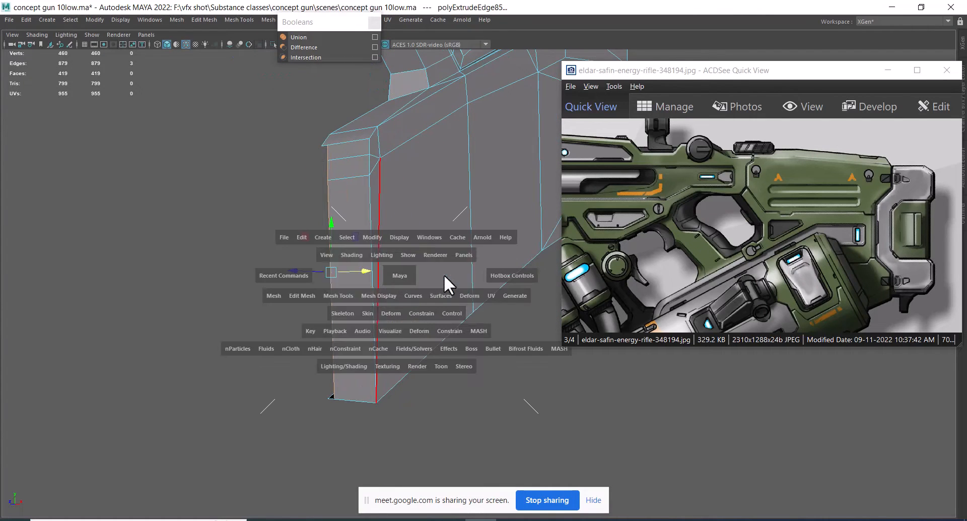
{"action": "scroll", "coordinate": [280, 269], "scroll_direction": "up", "scroll_amount": 2}
{"action": "scroll", "coordinate": [328, 267], "scroll_direction": "down", "scroll_amount": 2}
{"action": "left_click_drag", "start_coordinate": [328, 260], "coordinate": [509, 309], "text": "alt"}
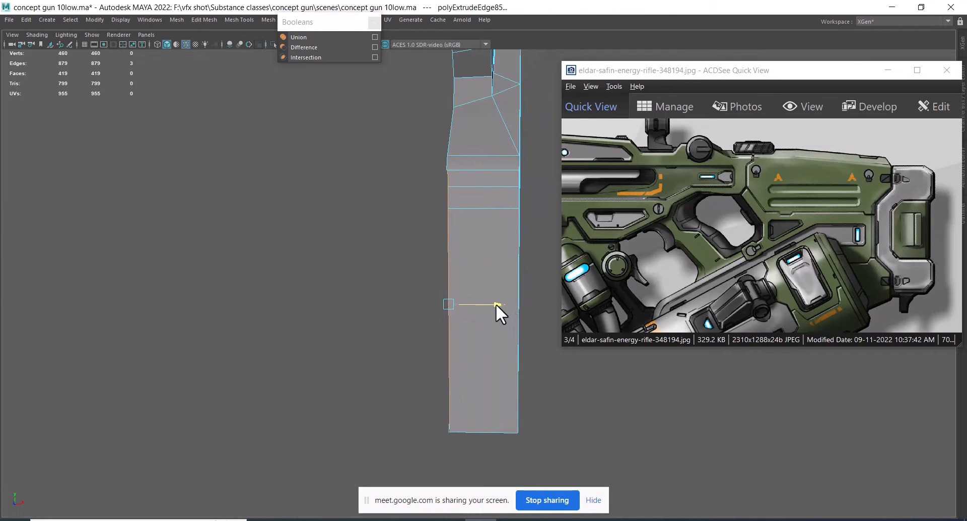
Merge the overlapping vertices at the upper and lower corners of the new front wall, and return to shaded object mode.
{"action": "right_click_drag", "start_coordinate": [483, 189], "coordinate": [439, 198]}
{"action": "left_click_drag", "start_coordinate": [393, 152], "coordinate": [397, 200], "text": "alt"}
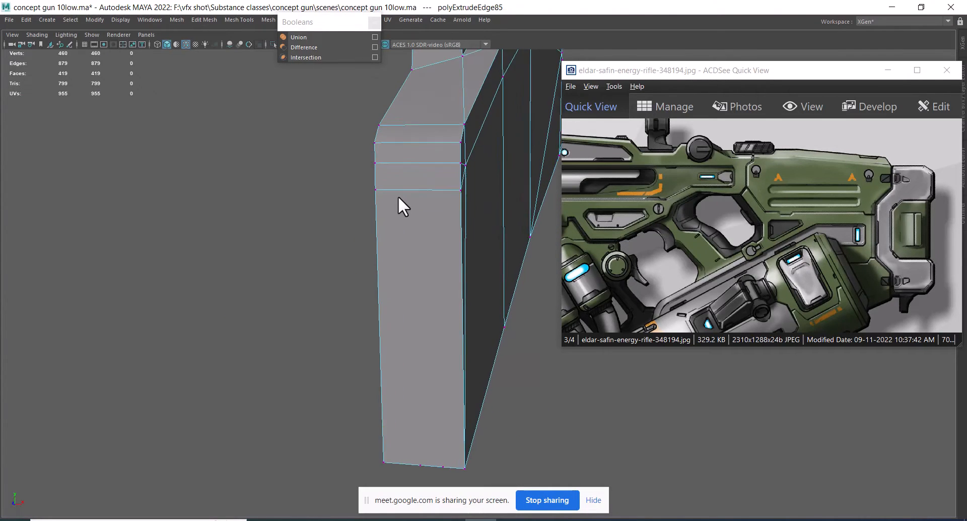
{"action": "key", "text": "4"}
{"action": "left_click_drag", "start_coordinate": [361, 132], "coordinate": [384, 143]}
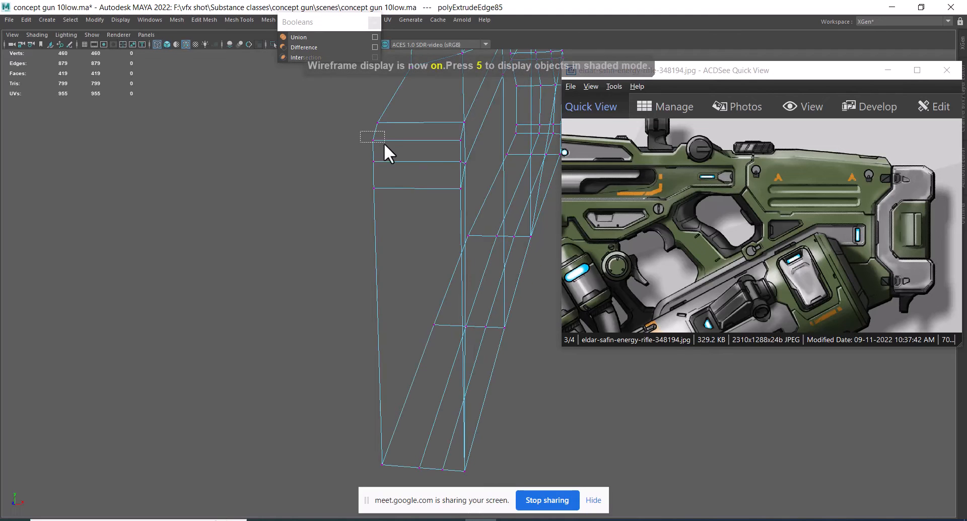
{"action": "right_click_drag", "start_coordinate": [411, 203], "coordinate": [409, 60], "text": "shift"}
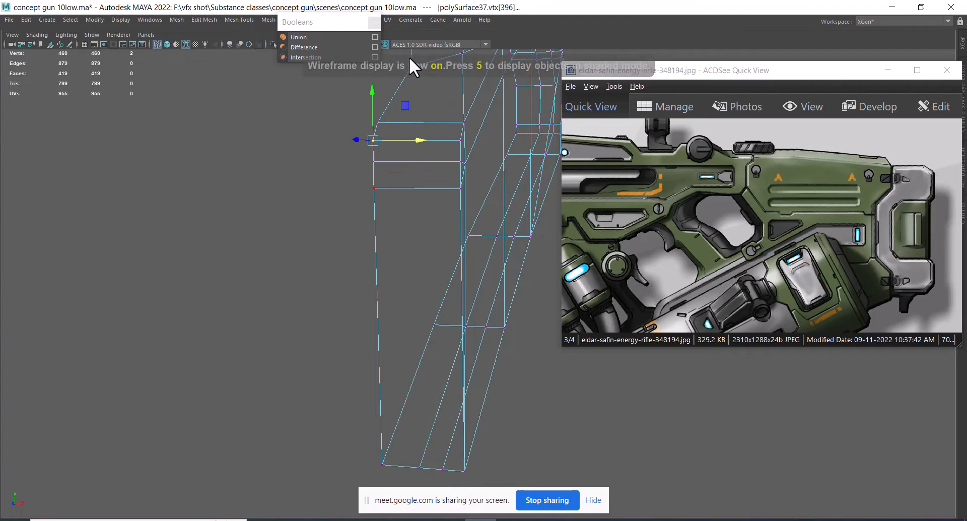
{"action": "left_click_drag", "start_coordinate": [409, 61], "coordinate": [328, 347], "text": "alt"}
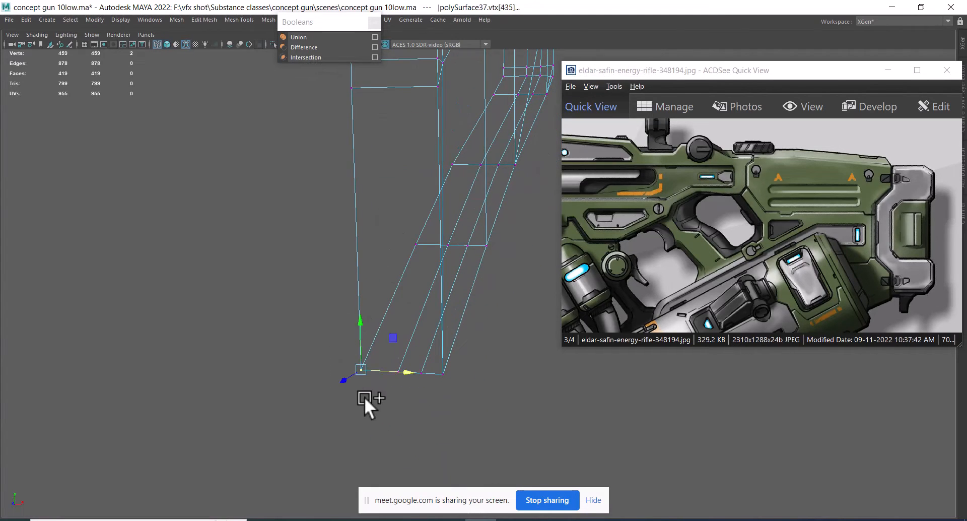
{"action": "right_click_drag", "start_coordinate": [364, 397], "coordinate": [368, 295], "text": "shift"}
{"action": "scroll", "coordinate": [364, 227], "scroll_direction": "down", "scroll_amount": 2}
{"action": "key", "text": "4"}
{"action": "key", "text": "5"}
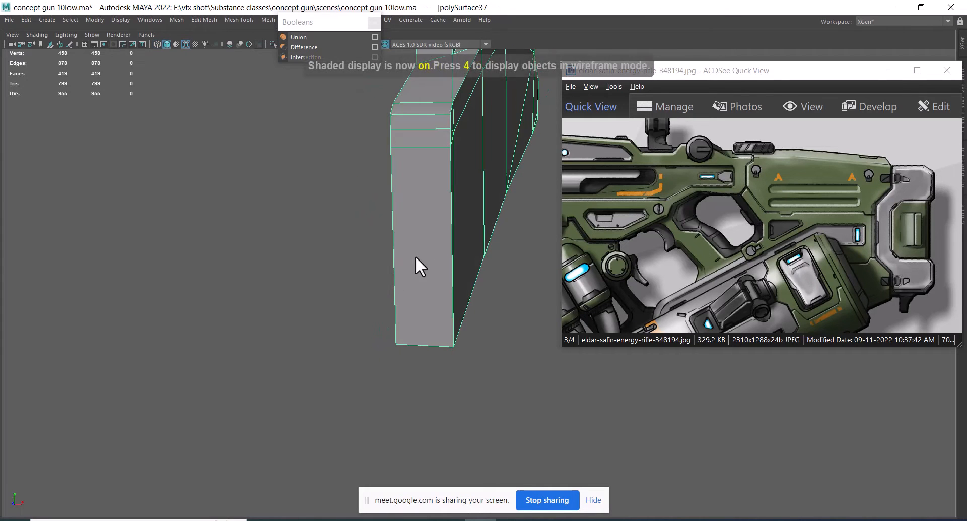
Bring the rest of the gun back into view and hide the canister group with its attached details.
{"action": "mouse_move", "coordinate": [416, 263]}
{"action": "left_mouse_down", "text": "alt"}
{"action": "mouse_move", "coordinate": [334, 207]}
{"action": "mouse_move", "coordinate": [397, 356]}
{"action": "mouse_move", "coordinate": [473, 210]}
{"action": "left_mouse_up", "text": "alt"}
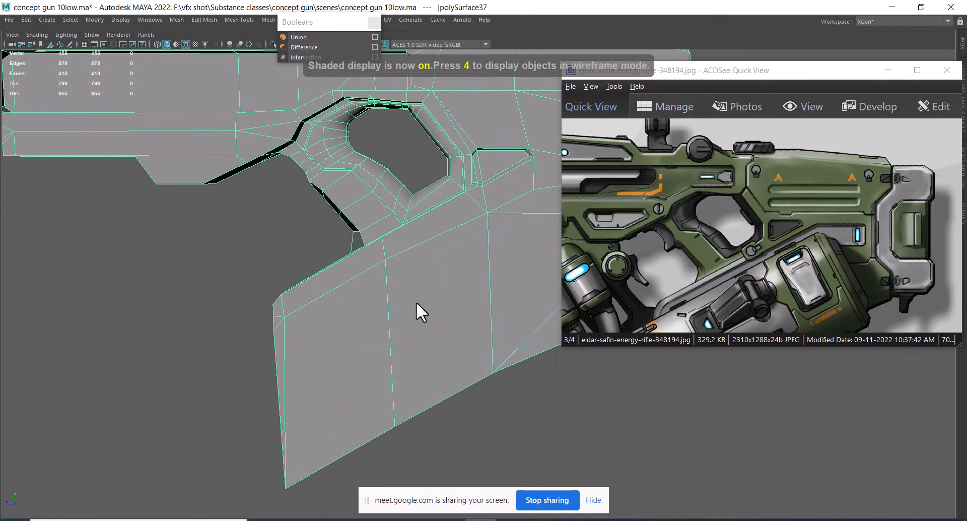
{"action": "mouse_move", "coordinate": [302, 362]}
{"action": "left_mouse_down", "text": "alt"}
{"action": "mouse_move", "coordinate": [384, 337]}
{"action": "mouse_move", "coordinate": [399, 347]}
{"action": "left_mouse_up", "text": "alt"}
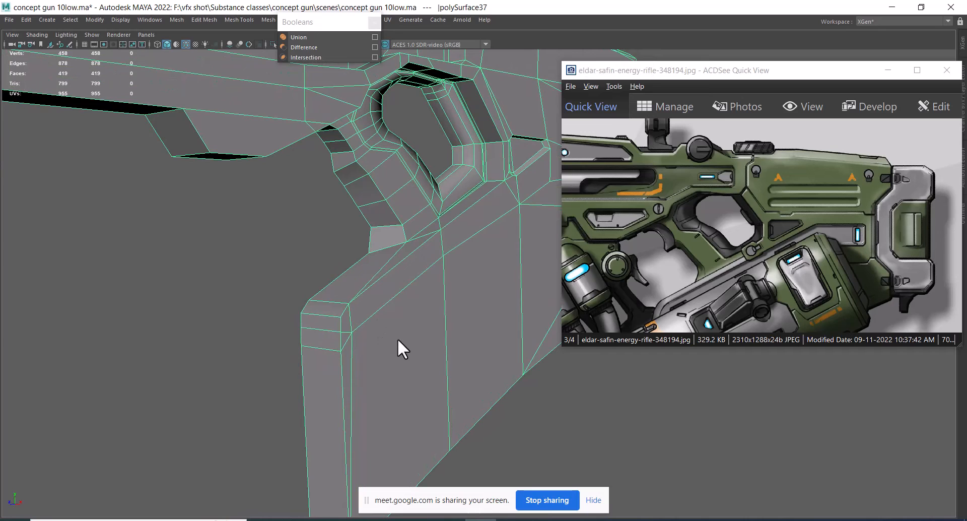
{"action": "key", "text": "ctrl+1"}
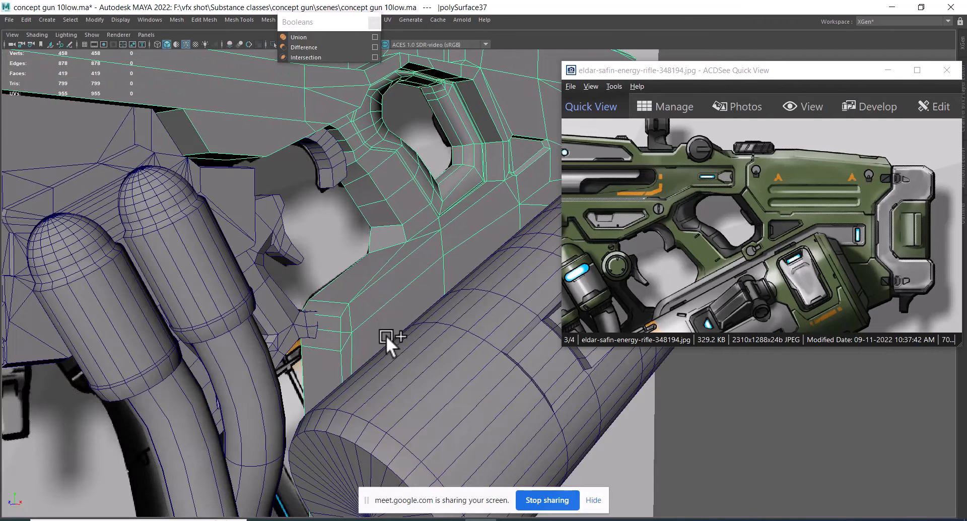
{"action": "key", "text": "space"}
{"action": "left_click_drag", "start_coordinate": [375, 322], "coordinate": [315, 341]}
{"action": "left_click", "coordinate": [332, 345]}
{"action": "key", "text": "Up"}
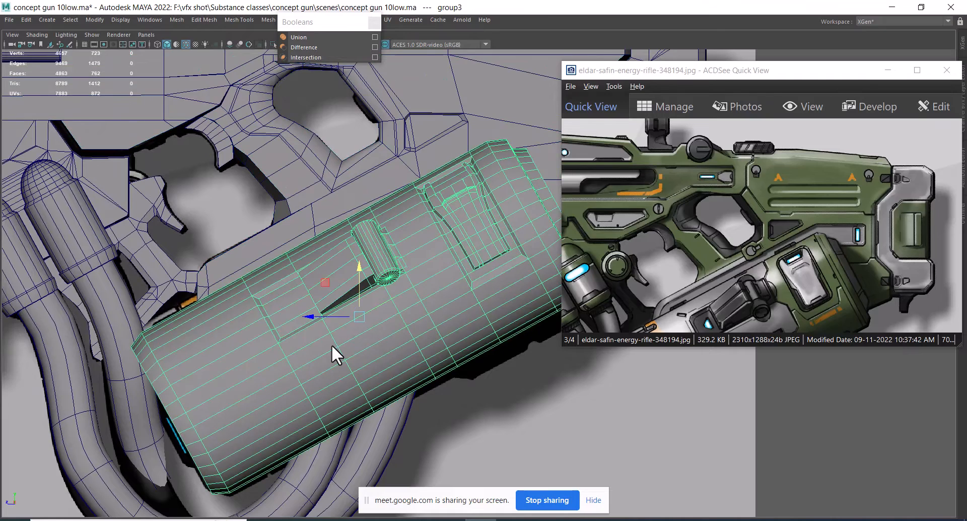
{"action": "key", "text": "ctrl+h"}
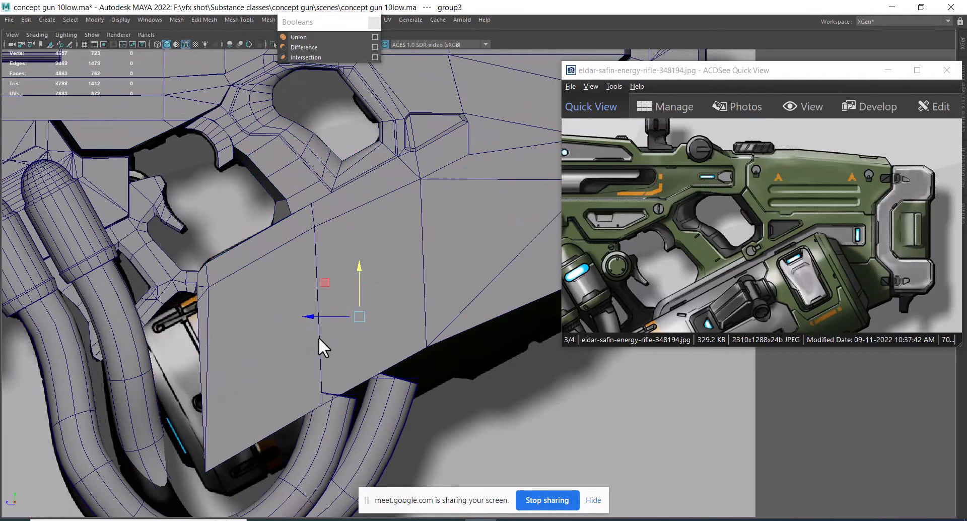
Reposition the lower panel's front corner vertices in the wireframe side view to follow the curved corner in the background reference.
{"action": "key", "text": "4"}
{"action": "middle_click_drag", "start_coordinate": [267, 283], "coordinate": [280, 212], "text": "alt"}
{"action": "left_click", "coordinate": [250, 204]}
{"action": "left_click", "coordinate": [241, 224]}
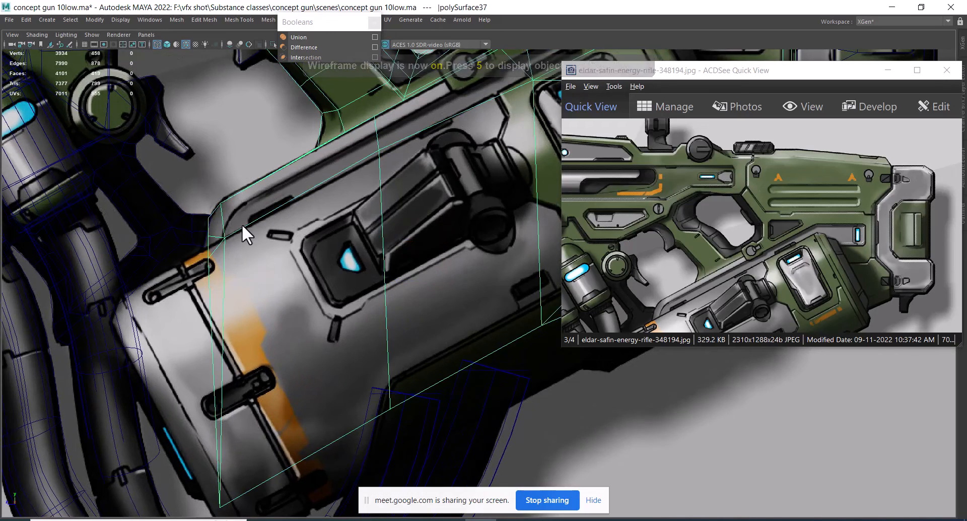
{"action": "scroll", "coordinate": [241, 177], "scroll_direction": "up", "scroll_amount": 3}
{"action": "scroll", "coordinate": [216, 193], "scroll_direction": "up", "scroll_amount": 2}
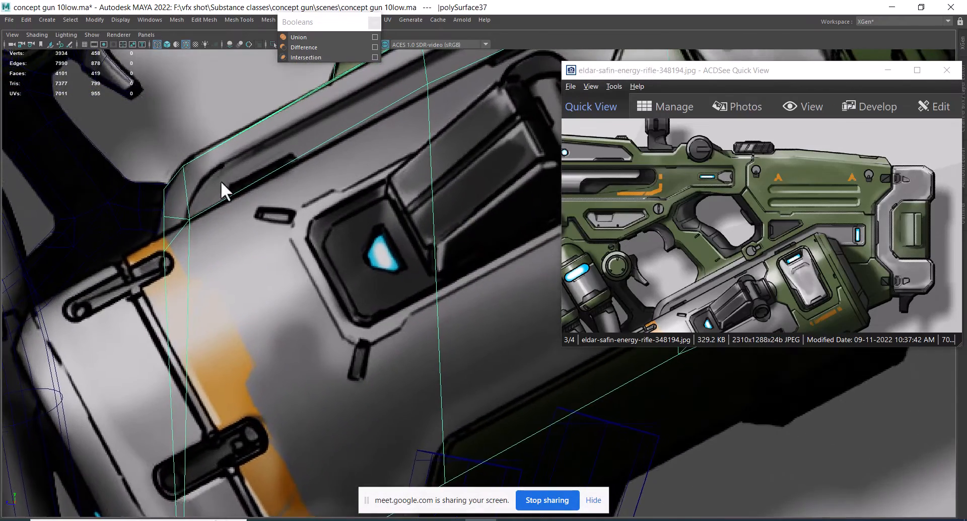
{"action": "right_click_drag", "start_coordinate": [243, 188], "coordinate": [194, 199]}
{"action": "scroll", "coordinate": [161, 225], "scroll_direction": "up", "scroll_amount": 1}
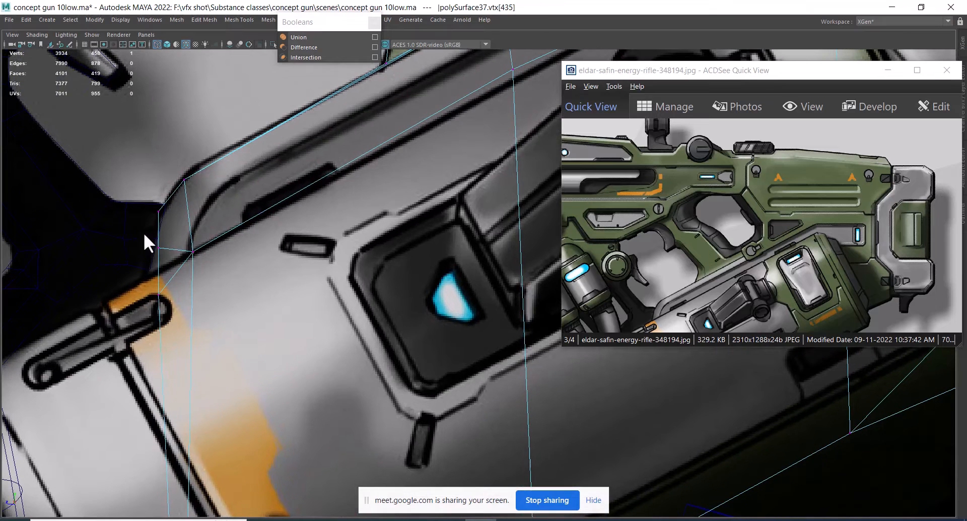
{"action": "left_click_drag", "start_coordinate": [159, 211], "coordinate": [144, 265]}
{"action": "middle_click_drag", "start_coordinate": [160, 250], "coordinate": [171, 220], "text": "alt"}
{"action": "left_click", "coordinate": [180, 215]}
{"action": "left_click_drag", "start_coordinate": [179, 214], "coordinate": [176, 213]}
{"action": "middle_click_drag", "start_coordinate": [197, 338], "coordinate": [236, 127], "text": "alt"}
{"action": "scroll", "coordinate": [327, 302], "scroll_direction": "down", "scroll_amount": 5}
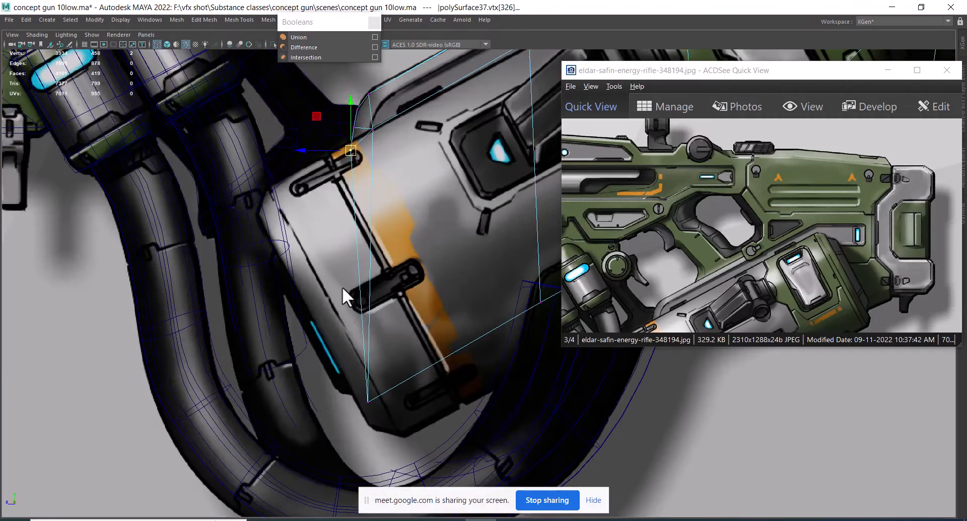
{"action": "scroll", "coordinate": [348, 285], "scroll_direction": "up", "scroll_amount": 1}
{"action": "middle_click_drag", "start_coordinate": [382, 109], "coordinate": [364, 270], "text": "alt"}
{"action": "scroll", "coordinate": [376, 308], "scroll_direction": "up", "scroll_amount": 5}
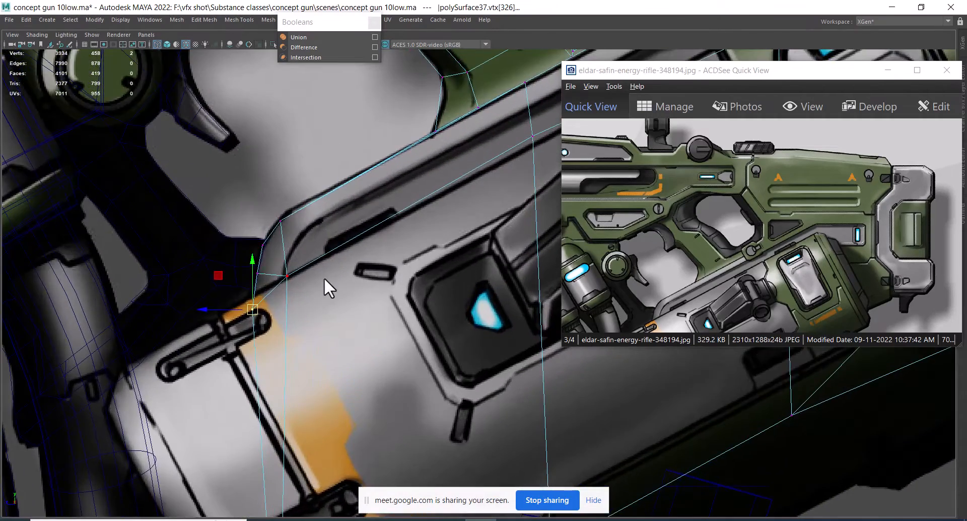
Cut an edge across the lower panel's curved front corner, from its outer rim vertex to the inner corner vertex.
{"action": "key", "text": "space"}
{"action": "mouse_move", "coordinate": [325, 277]}
{"action": "left_mouse_down"}
{"action": "mouse_move", "coordinate": [359, 227]}
{"action": "mouse_move", "coordinate": [404, 310]}
{"action": "mouse_move", "coordinate": [387, 291]}
{"action": "left_mouse_up"}
{"action": "key", "text": "5"}
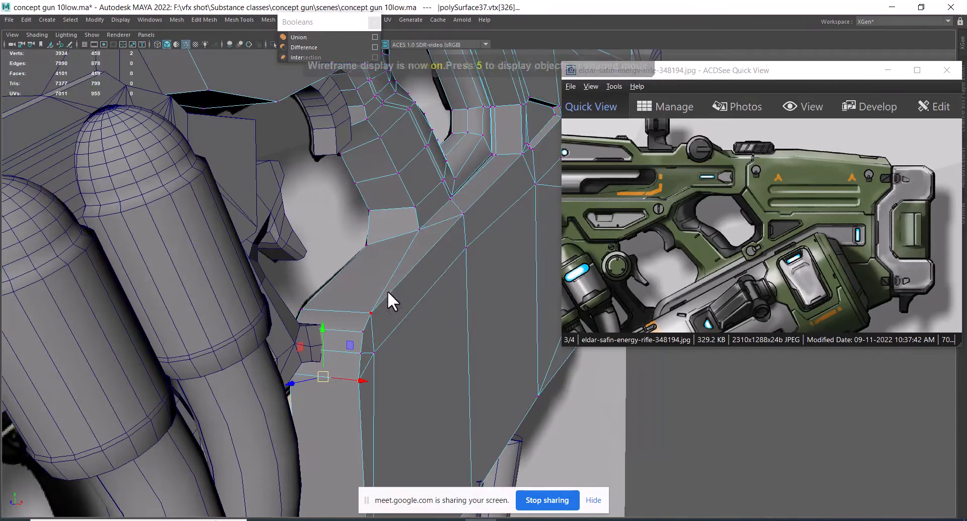
{"action": "key", "text": "alt+space"}
{"action": "left_click", "coordinate": [448, 285]}
{"action": "left_click", "coordinate": [466, 247]}
{"action": "left_click_drag", "start_coordinate": [458, 274], "coordinate": [279, 291], "text": "alt"}
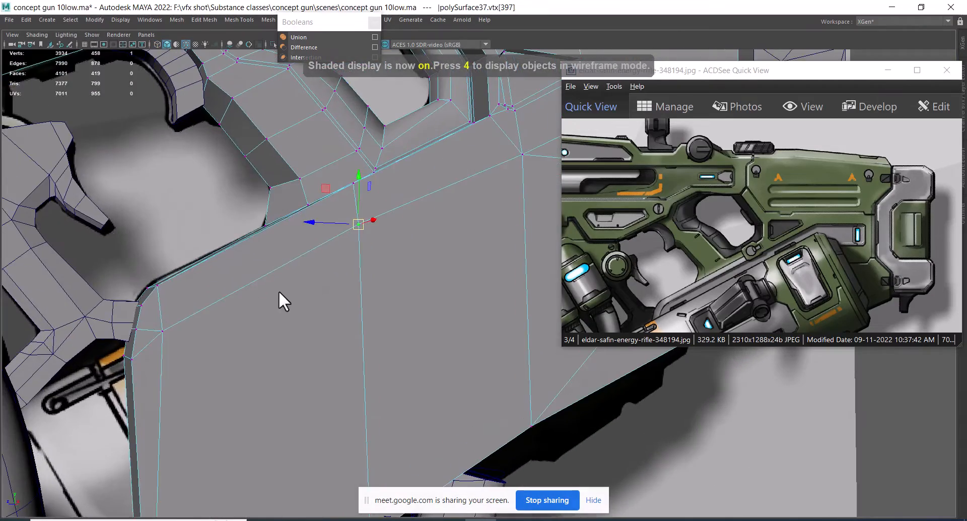
{"action": "middle_click_drag", "start_coordinate": [246, 254], "coordinate": [332, 257], "text": "alt"}
{"action": "scroll", "coordinate": [333, 258], "scroll_direction": "up", "scroll_amount": 1}
{"action": "right_click_drag", "start_coordinate": [306, 216], "coordinate": [251, 216], "text": "shift"}
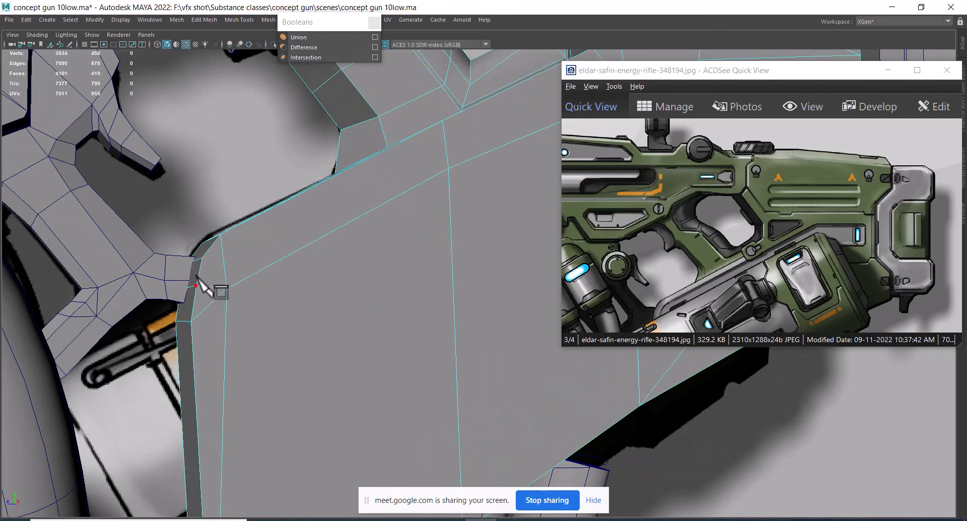
{"action": "left_click", "coordinate": [202, 257]}
{"action": "left_click", "coordinate": [227, 288]}
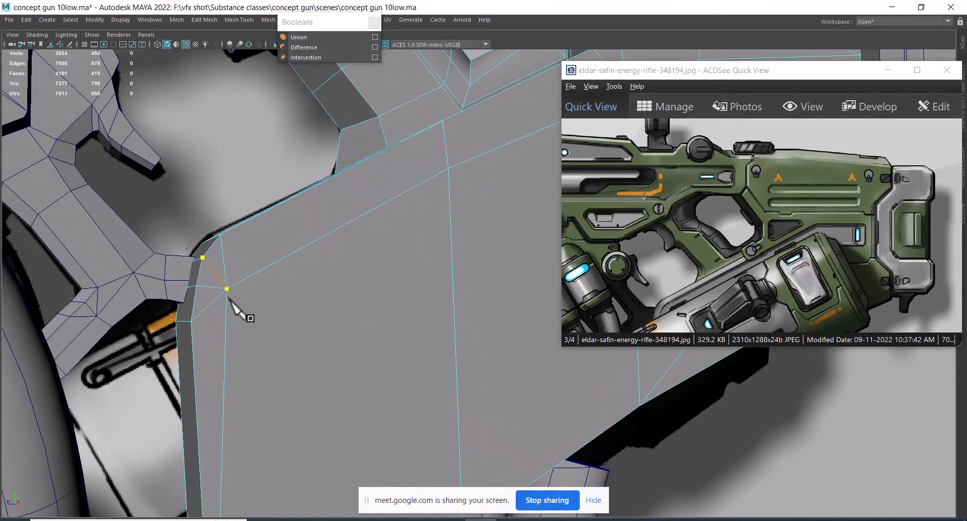
{"action": "key", "text": "Return"}
Compare the body's lower panel and the area behind the grip opening with the background reference in wireframe side view.
{"action": "left_click_drag", "start_coordinate": [334, 319], "coordinate": [422, 297], "text": "alt"}
{"action": "key", "text": "space"}
{"action": "right_click_drag", "start_coordinate": [423, 296], "coordinate": [404, 269], "text": "alt"}
{"action": "key", "text": "6"}
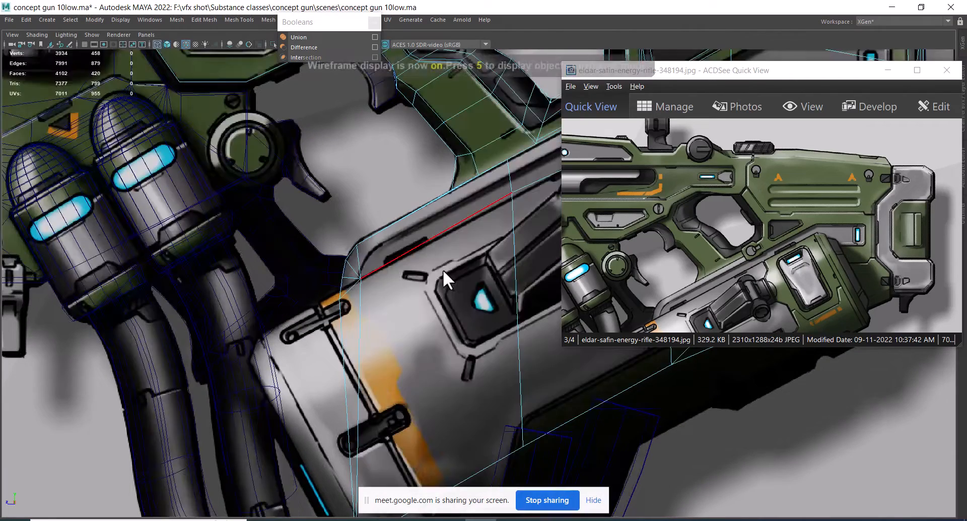
{"action": "key", "text": "5"}
{"action": "key", "text": "6"}
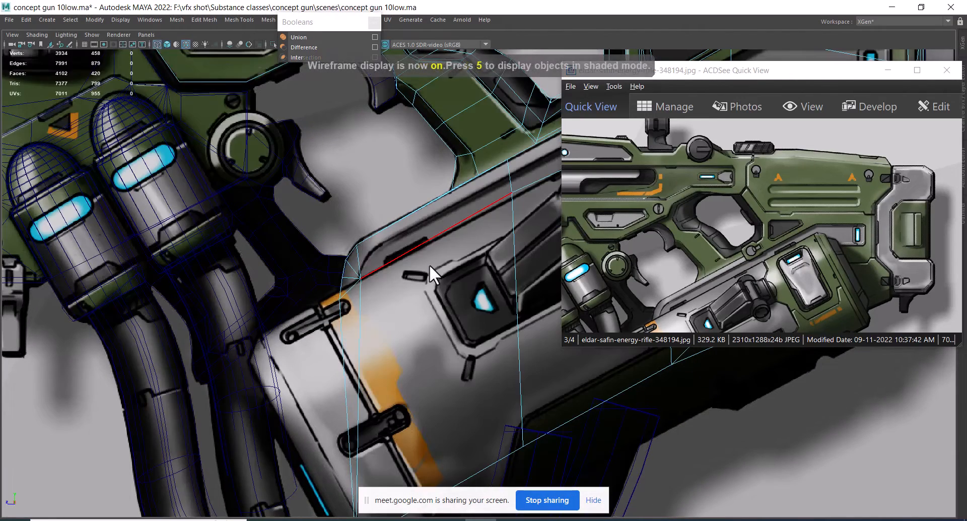
{"action": "key", "text": "5"}
{"action": "key", "text": "4"}
{"action": "scroll", "coordinate": [340, 267], "scroll_direction": "up", "scroll_amount": 6}
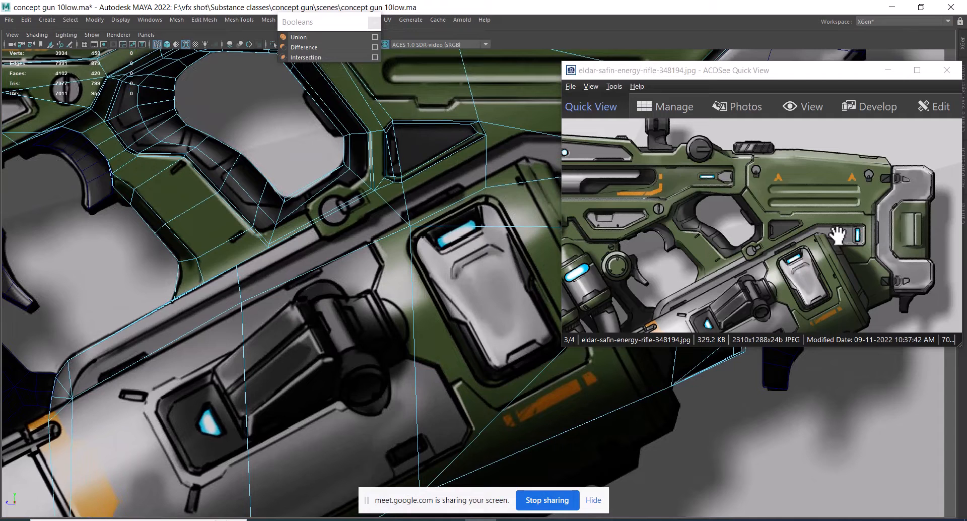
{"action": "middle_click_drag", "start_coordinate": [528, 330], "coordinate": [377, 306], "text": "alt"}
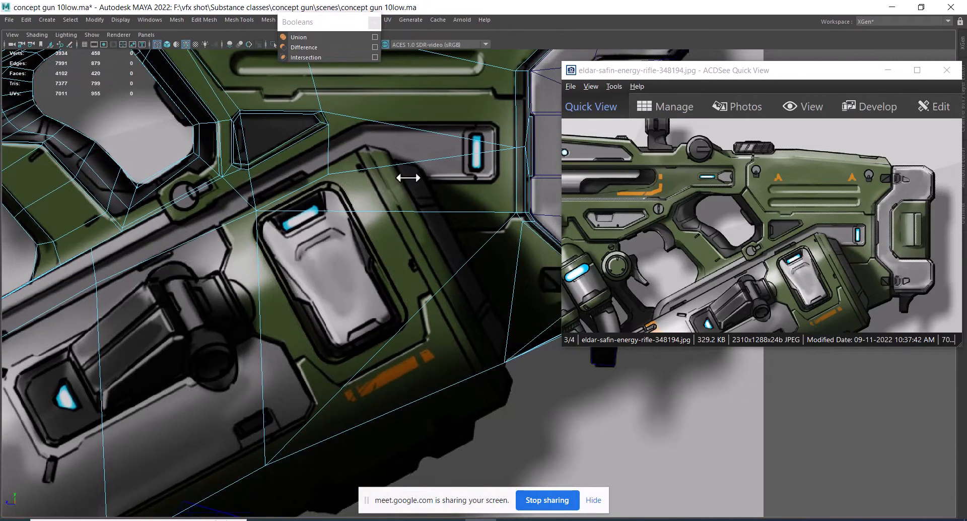
{"action": "middle_click_drag", "start_coordinate": [279, 214], "coordinate": [396, 238], "text": "alt"}
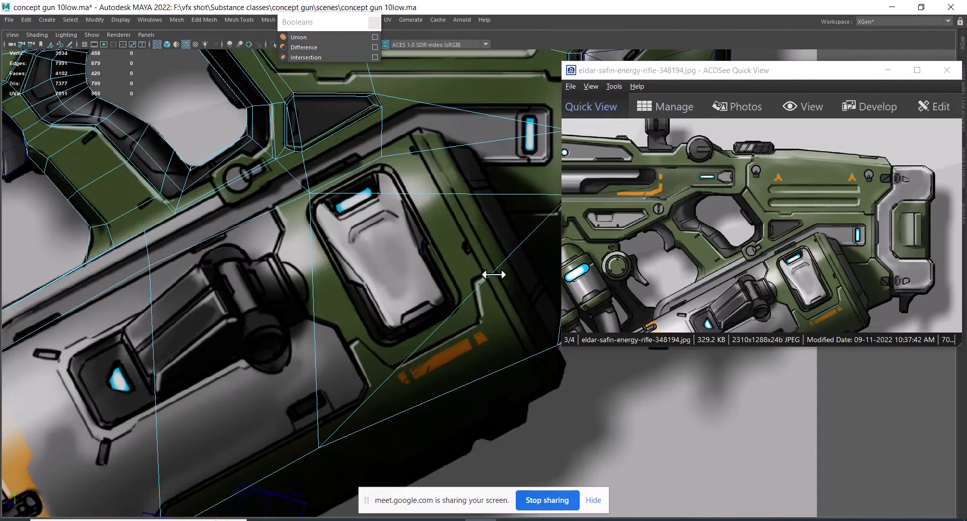
{"action": "middle_click_drag", "start_coordinate": [347, 208], "coordinate": [325, 263], "text": "alt"}
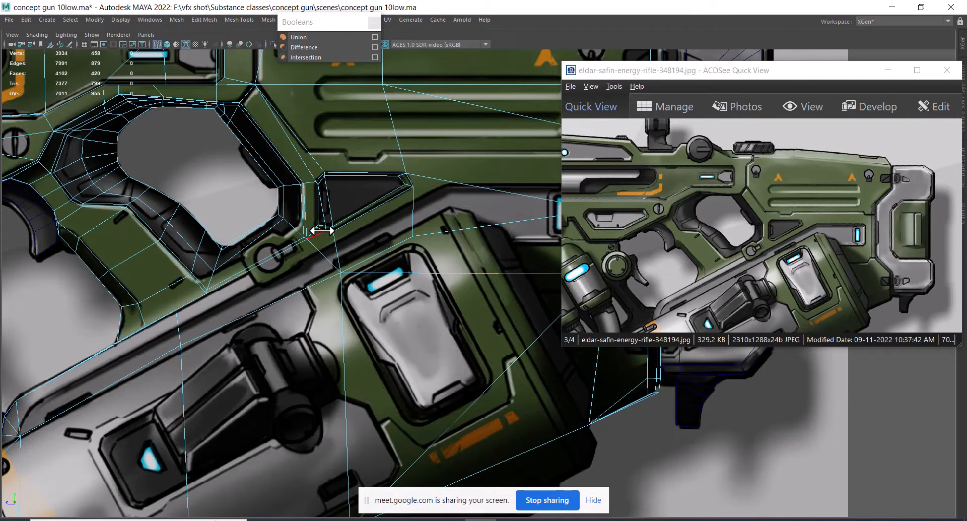
Return the viewport to shaded display and bring the hidden canister group back into view.
{"action": "middle_click_drag", "start_coordinate": [335, 202], "coordinate": [337, 269], "text": "alt"}
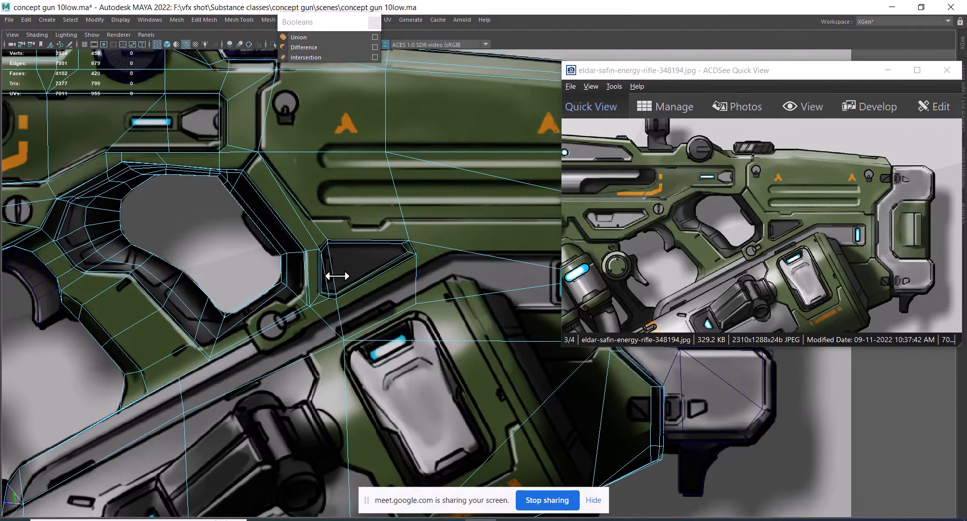
{"action": "key", "text": "5"}
{"action": "scroll", "coordinate": [353, 257], "scroll_direction": "down", "scroll_amount": 3}
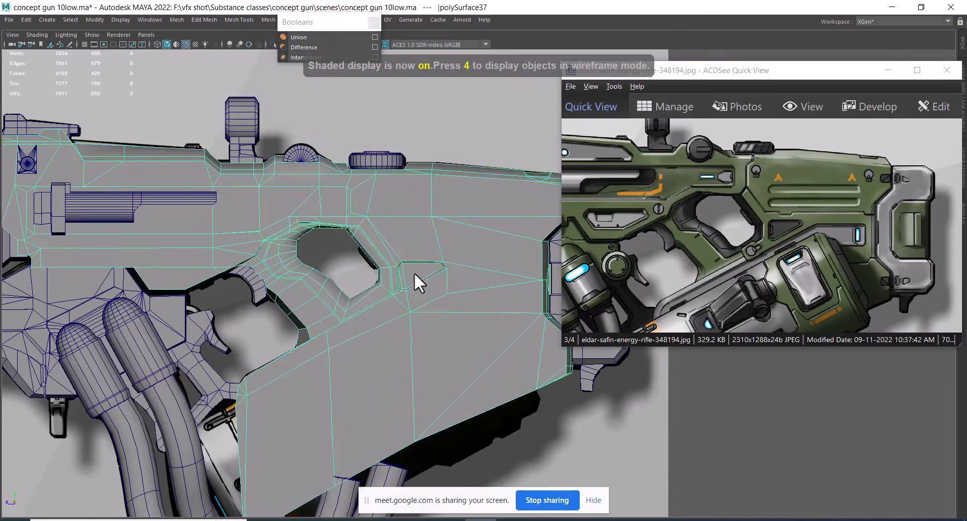
{"action": "scroll", "coordinate": [414, 273], "scroll_direction": "down", "scroll_amount": 3}
{"action": "left_click_drag", "start_coordinate": [449, 356], "coordinate": [424, 297], "text": "alt"}
{"action": "key", "text": "ctrl+shift+h"}
{"action": "scroll", "coordinate": [403, 340], "scroll_direction": "down", "scroll_amount": 2}
{"action": "scroll", "coordinate": [458, 371], "scroll_direction": "up", "scroll_amount": 1}
{"action": "key", "text": "space"}
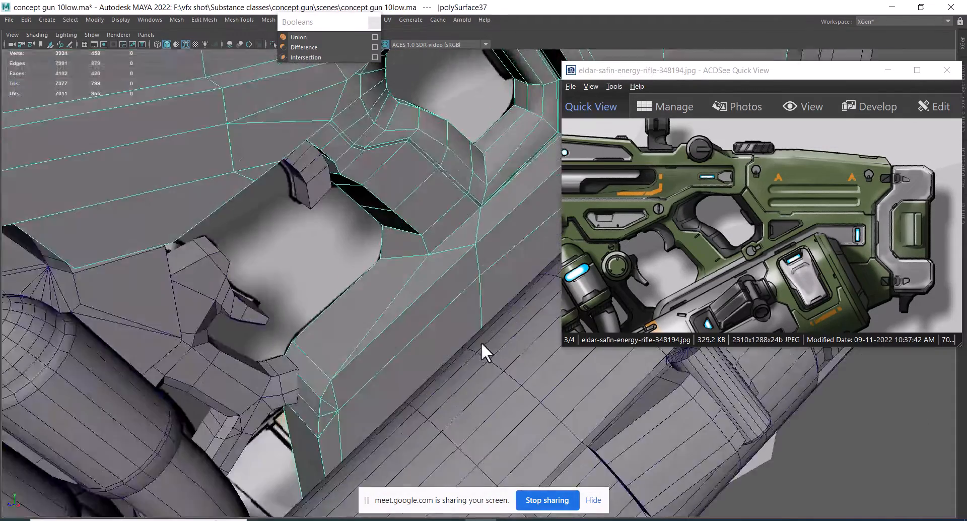
{"action": "right_click_drag", "start_coordinate": [482, 342], "coordinate": [394, 246], "text": "alt"}
{"action": "left_click_drag", "start_coordinate": [394, 246], "coordinate": [287, 330], "text": "alt"}
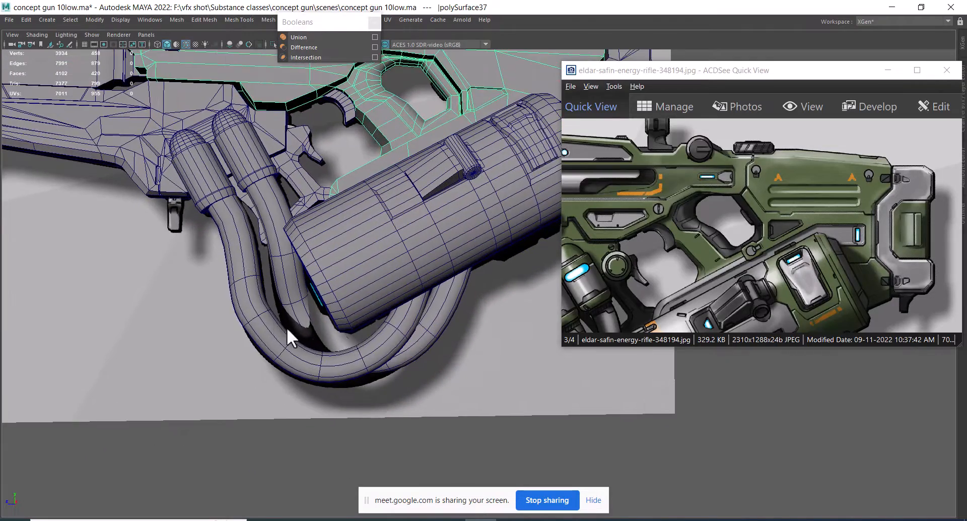
Select the front hose below the canister and compare its bend with the hoses in the reference image.
{"action": "left_click", "coordinate": [252, 294]}
{"action": "left_click_drag", "start_coordinate": [397, 325], "coordinate": [556, 330], "text": "alt"}
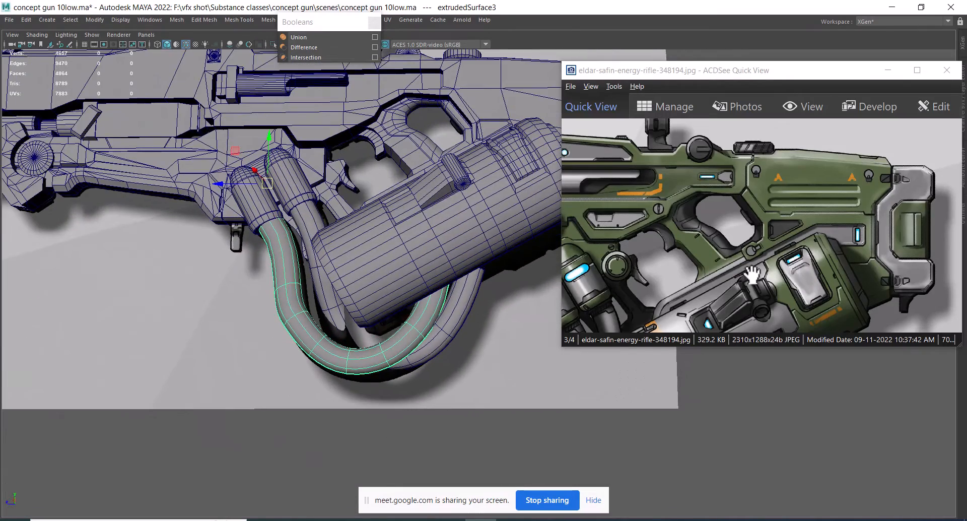
{"action": "left_click_drag", "start_coordinate": [752, 274], "coordinate": [777, 207]}
{"action": "left_click_drag", "start_coordinate": [324, 205], "coordinate": [365, 432], "text": "alt"}
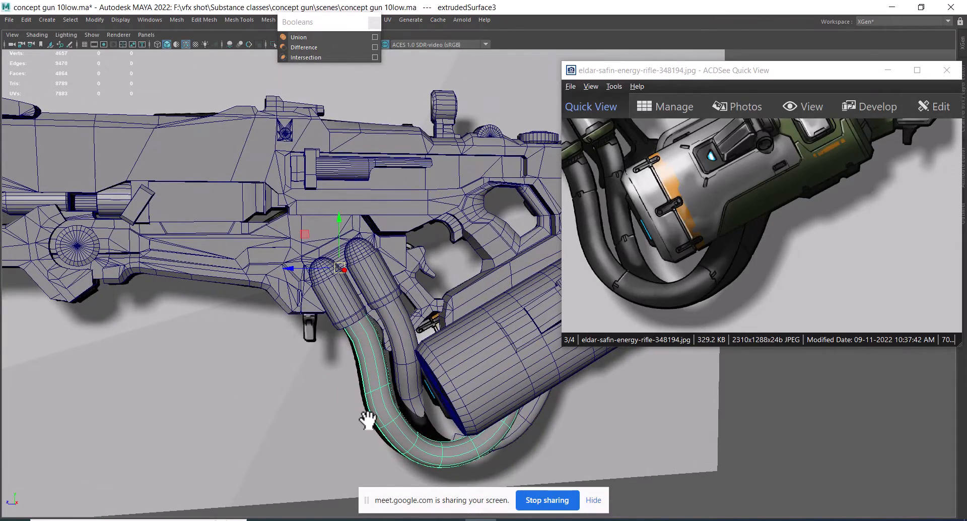
{"action": "middle_click_drag", "start_coordinate": [379, 408], "coordinate": [330, 281], "text": "alt"}
{"action": "left_click_drag", "start_coordinate": [330, 281], "coordinate": [402, 425], "text": "alt"}
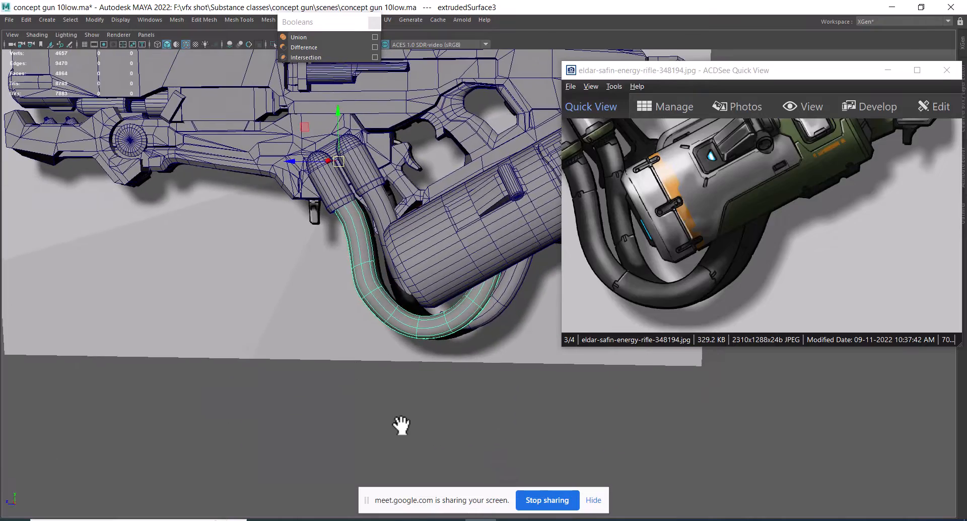
{"action": "left_click", "coordinate": [403, 426]}
{"action": "left_click", "coordinate": [427, 331]}
{"action": "key", "text": "space"}
{"action": "left_click_drag", "start_coordinate": [393, 291], "coordinate": [456, 287]}
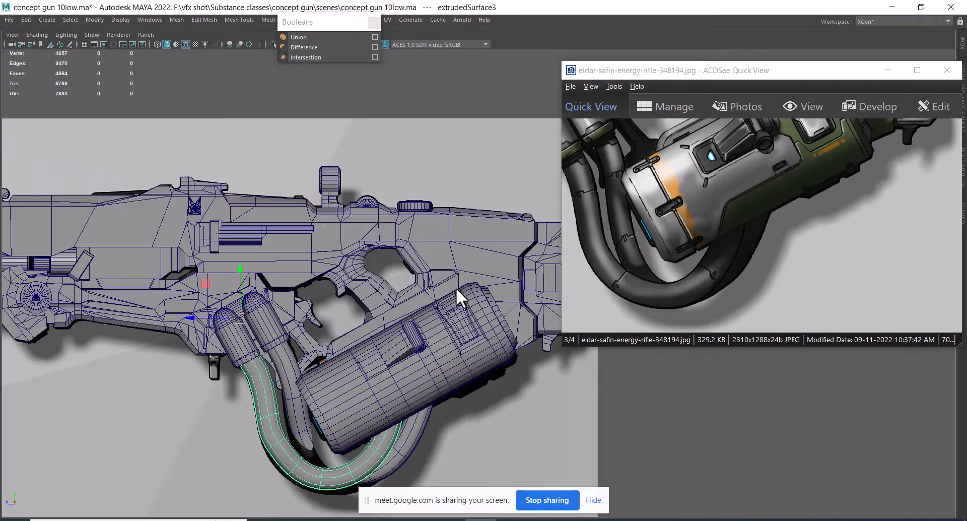
Select the front hose together with its guide curve in the wireframe side view and expose their control vertices.
{"action": "scroll", "coordinate": [299, 365], "scroll_direction": "up", "scroll_amount": 2}
{"action": "middle_click_drag", "start_coordinate": [328, 406], "coordinate": [404, 351], "text": "alt"}
{"action": "key", "text": "4"}
{"action": "scroll", "coordinate": [310, 376], "scroll_direction": "up", "scroll_amount": 4}
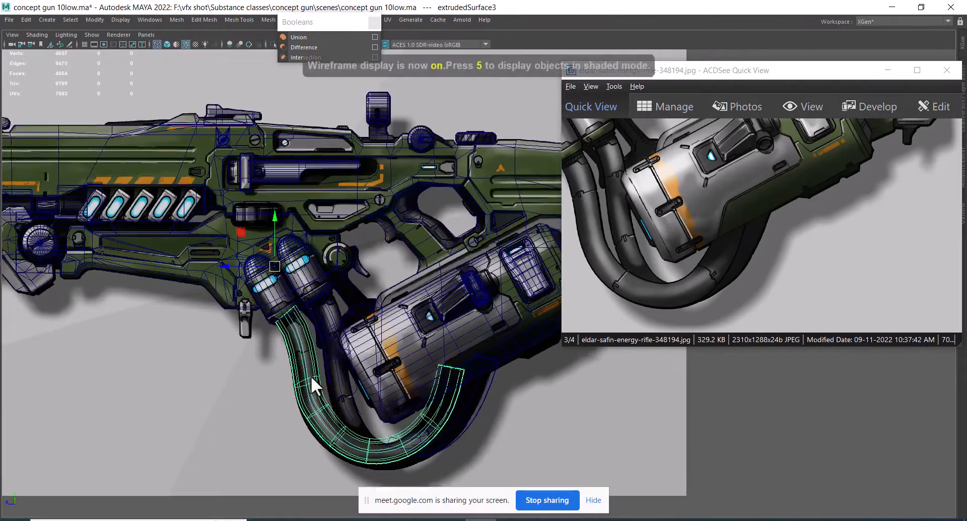
{"action": "middle_click_drag", "start_coordinate": [304, 376], "coordinate": [373, 301], "text": "alt"}
{"action": "scroll", "coordinate": [335, 372], "scroll_direction": "up", "scroll_amount": 2}
{"action": "middle_click_drag", "start_coordinate": [335, 372], "coordinate": [354, 329], "text": "alt"}
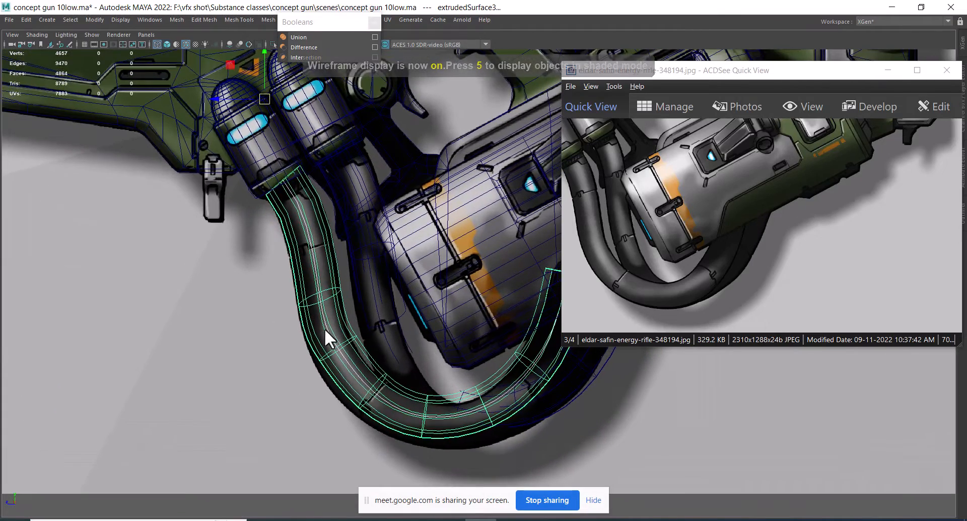
{"action": "left_click", "coordinate": [325, 328]}
{"action": "right_click_drag", "start_coordinate": [328, 255], "coordinate": [262, 250]}
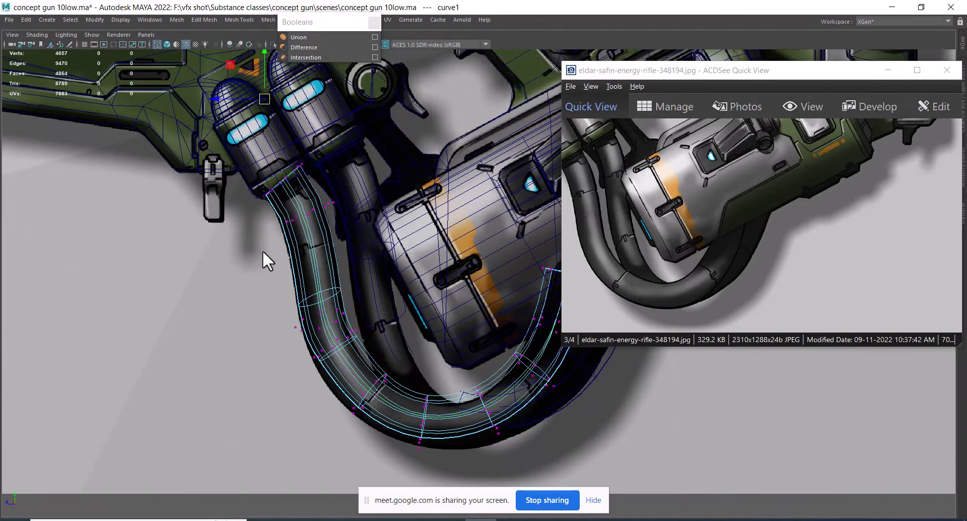
{"action": "left_click", "coordinate": [291, 239]}
Exclude surfaces from selection, close the Booleans window, and expose the control vertices of the front hose's guide curve alone.
{"action": "key", "text": "space"}
{"action": "left_click_drag", "start_coordinate": [408, 289], "coordinate": [446, 276]}
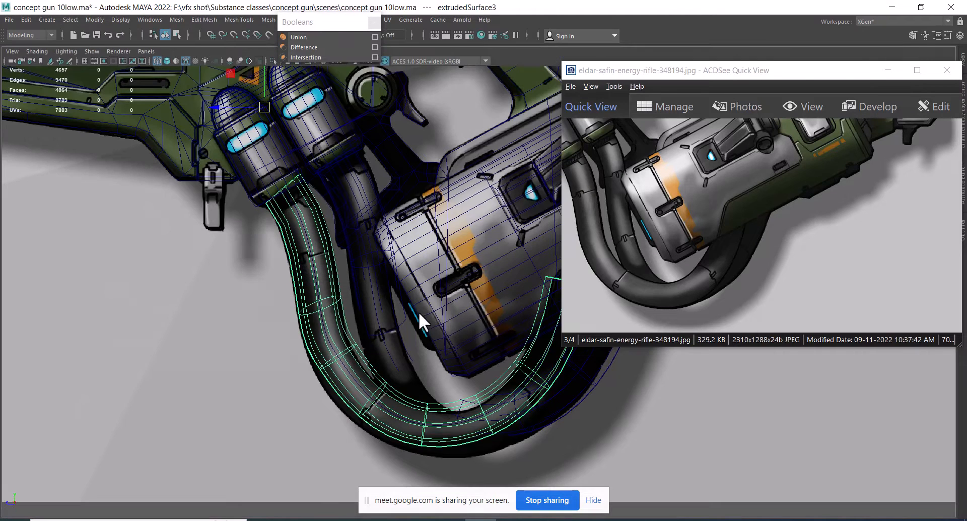
{"action": "left_click", "coordinate": [188, 35]}
{"action": "left_click", "coordinate": [375, 23]}
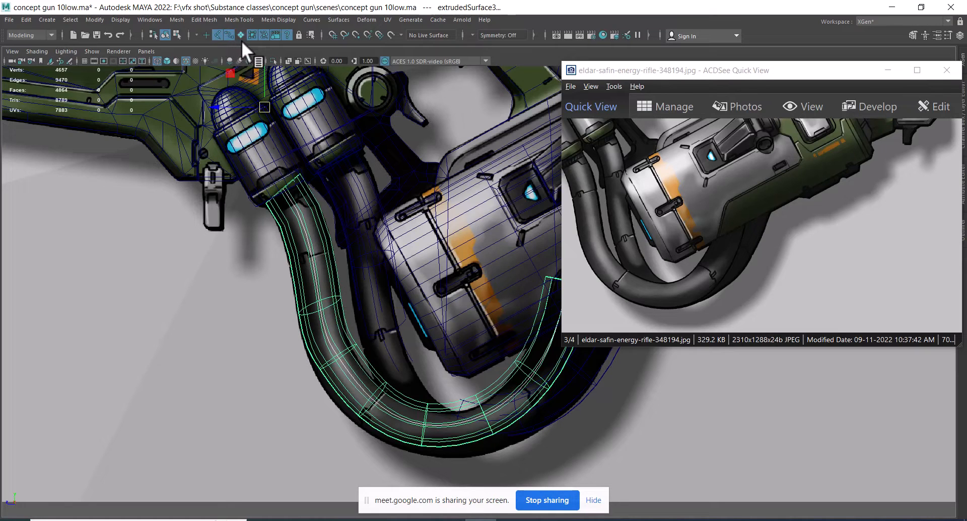
{"action": "left_click", "coordinate": [289, 332]}
{"action": "right_click_drag", "start_coordinate": [245, 323], "coordinate": [141, 242]}
Reposition the first two control vertices of the front hose's guide curve to align its upper end with the connector and background reference.
{"action": "scroll", "coordinate": [309, 242], "scroll_direction": "up", "scroll_amount": 2}
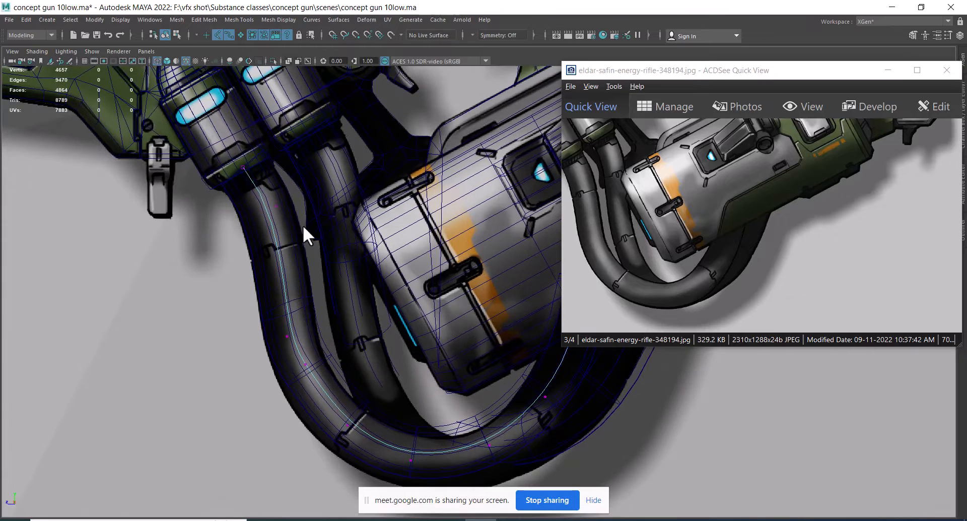
{"action": "mouse_move", "coordinate": [282, 202]}
{"action": "left_mouse_down"}
{"action": "mouse_move", "coordinate": [294, 219]}
{"action": "mouse_move", "coordinate": [286, 246]}
{"action": "mouse_move", "coordinate": [287, 235]}
{"action": "left_mouse_up"}
{"action": "key", "text": "4"}
{"action": "key", "text": "5"}
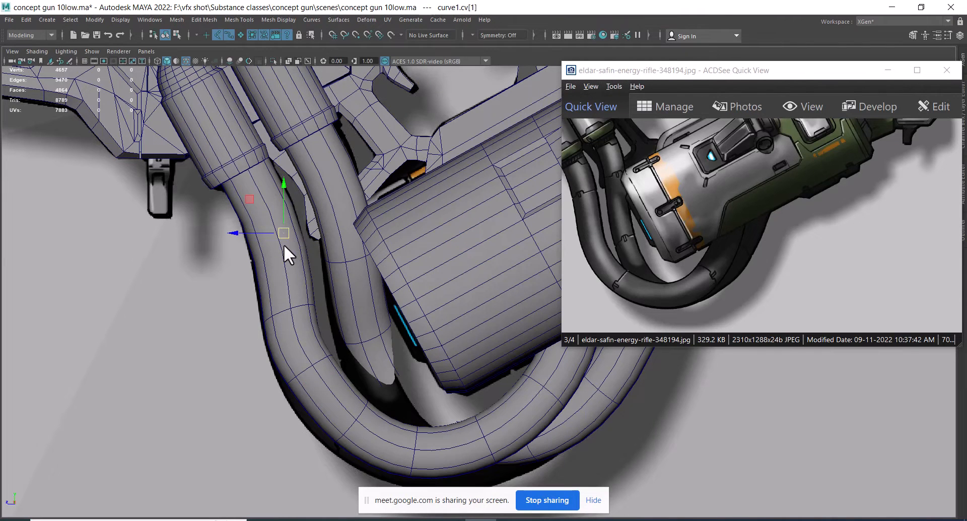
{"action": "key", "text": "4"}
{"action": "left_click_drag", "start_coordinate": [246, 169], "coordinate": [245, 168]}
{"action": "key", "text": "5"}
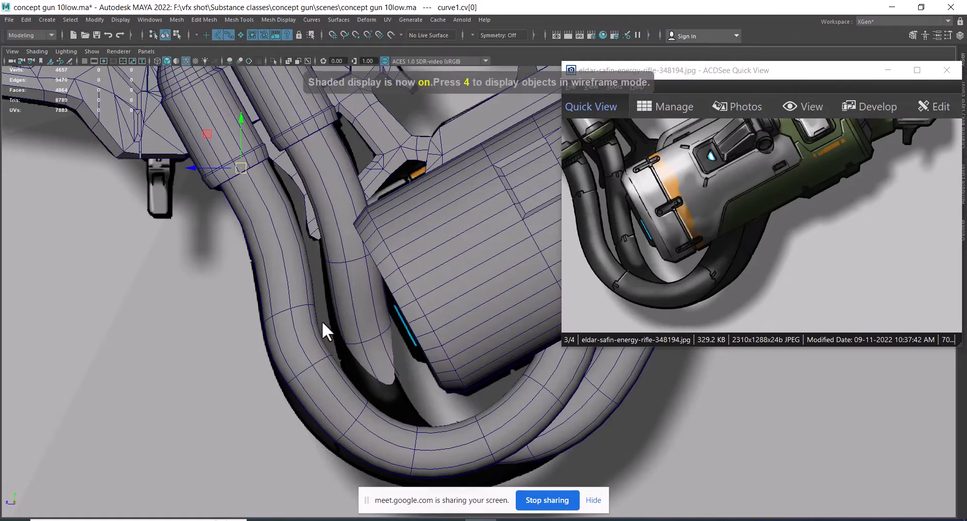
Inspect the adjusted hose and canister in perspective, and make surfaces selectable again.
{"action": "scroll", "coordinate": [323, 317], "scroll_direction": "down", "scroll_amount": 4}
{"action": "mouse_move", "coordinate": [325, 272]}
{"action": "left_mouse_down", "text": "alt"}
{"action": "mouse_move", "coordinate": [423, 297]}
{"action": "mouse_move", "coordinate": [416, 342]}
{"action": "mouse_move", "coordinate": [367, 288]}
{"action": "mouse_move", "coordinate": [349, 305]}
{"action": "mouse_move", "coordinate": [427, 349]}
{"action": "mouse_move", "coordinate": [460, 324]}
{"action": "mouse_move", "coordinate": [408, 328]}
{"action": "mouse_move", "coordinate": [354, 209]}
{"action": "mouse_move", "coordinate": [412, 306]}
{"action": "mouse_move", "coordinate": [356, 288]}
{"action": "mouse_move", "coordinate": [403, 369]}
{"action": "mouse_move", "coordinate": [361, 337]}
{"action": "mouse_move", "coordinate": [362, 300]}
{"action": "mouse_move", "coordinate": [295, 263]}
{"action": "left_mouse_up", "text": "alt"}
{"action": "scroll", "coordinate": [376, 319], "scroll_direction": "up", "scroll_amount": 3}
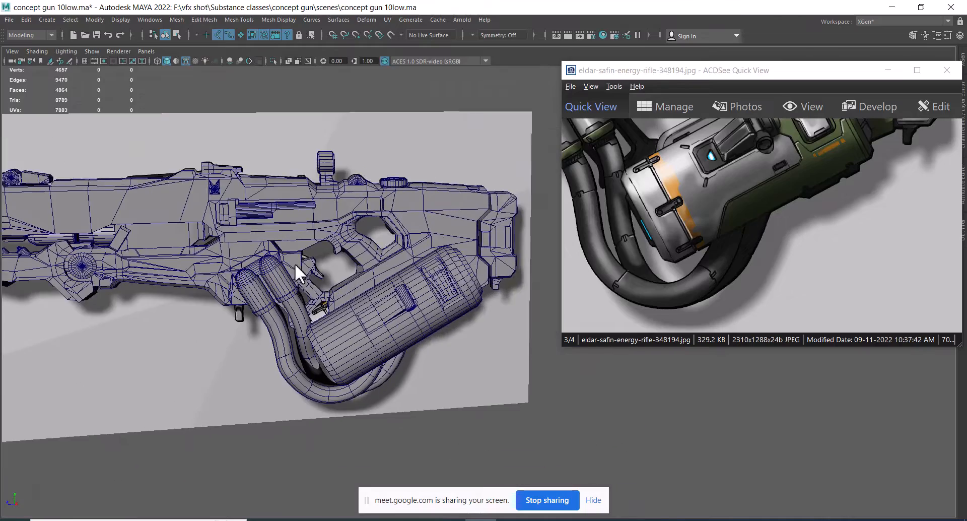
{"action": "left_click_drag", "start_coordinate": [434, 271], "coordinate": [489, 299], "text": "alt"}
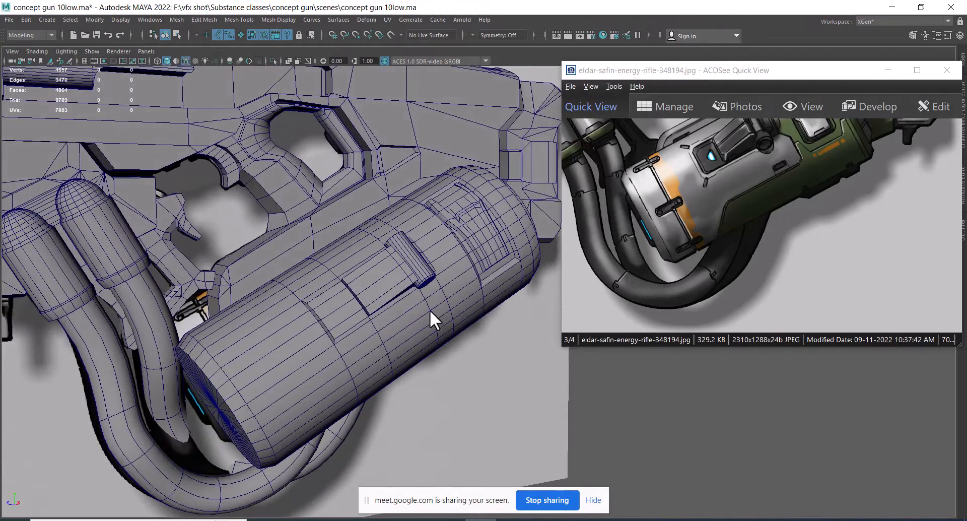
{"action": "left_click_drag", "start_coordinate": [394, 320], "coordinate": [425, 252], "text": "alt"}
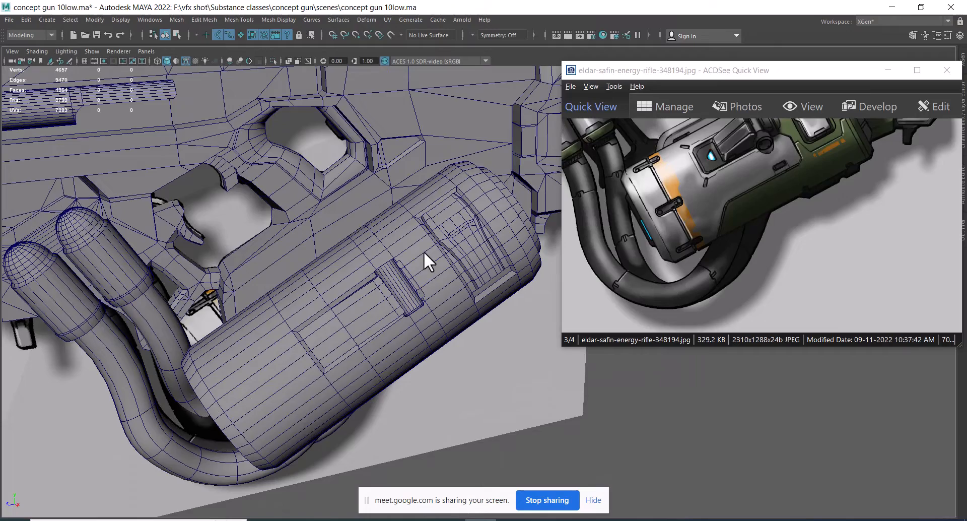
{"action": "left_click", "coordinate": [240, 34]}
Examine the main body, the front section and the canister's rear end from several angles.
{"action": "scroll", "coordinate": [307, 209], "scroll_direction": "down", "scroll_amount": 3}
{"action": "left_click_drag", "start_coordinate": [306, 209], "coordinate": [434, 212], "text": "alt"}
{"action": "left_click", "coordinate": [419, 180]}
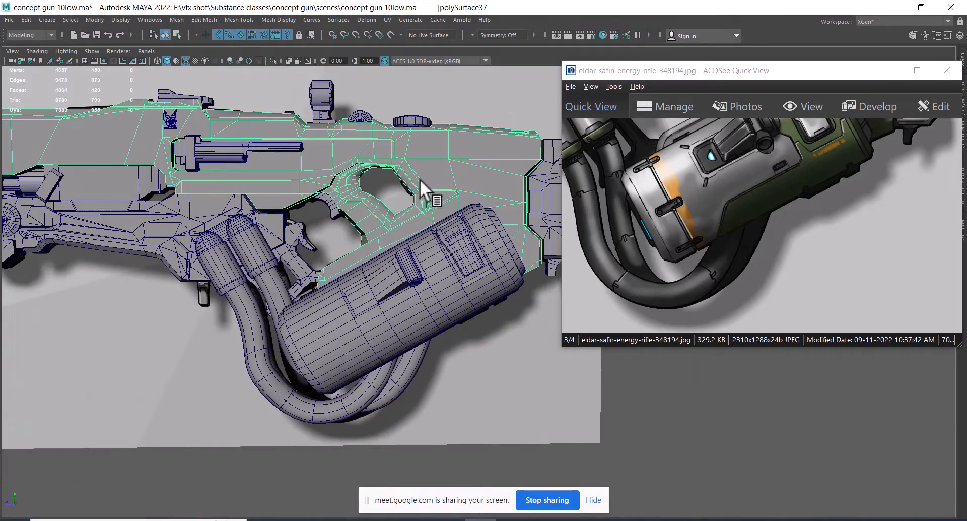
{"action": "left_click_drag", "start_coordinate": [420, 179], "coordinate": [310, 207], "text": "alt"}
{"action": "left_click", "coordinate": [301, 164]}
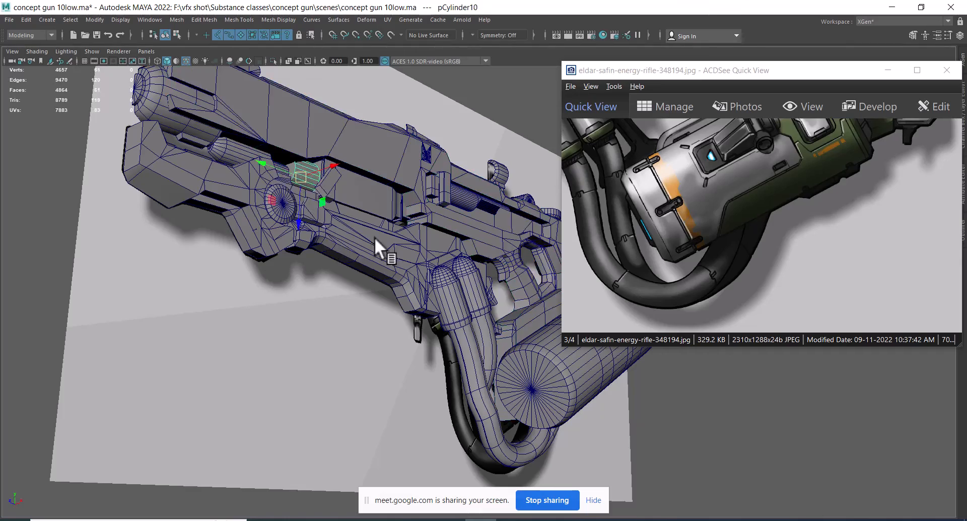
{"action": "left_click_drag", "start_coordinate": [376, 240], "coordinate": [343, 282], "text": "alt"}
{"action": "right_click_drag", "start_coordinate": [343, 283], "coordinate": [377, 264], "text": "alt"}
{"action": "left_click_drag", "start_coordinate": [377, 263], "coordinate": [343, 256], "text": "alt"}
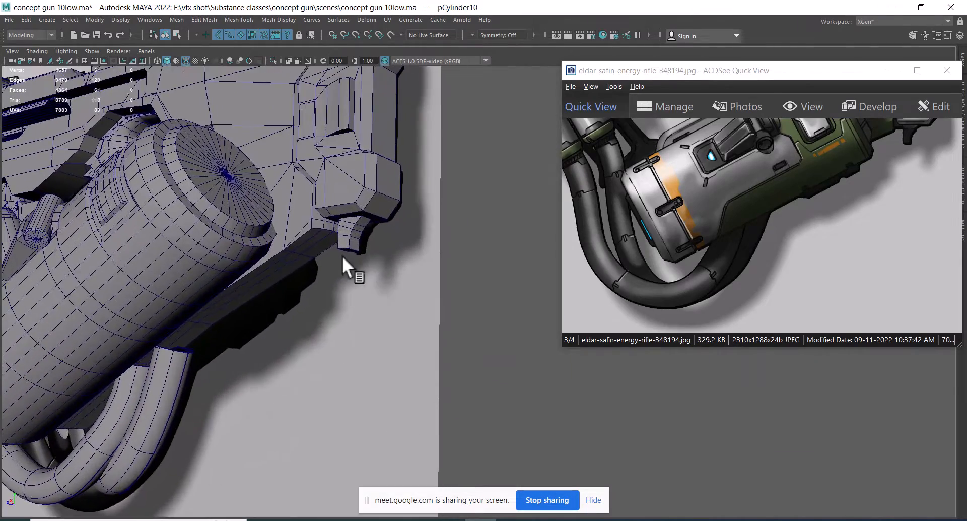
Select the small hook-shaped foot under the stock and compare its profile with the reference image in side view.
{"action": "middle_click_drag", "start_coordinate": [343, 255], "coordinate": [415, 295], "text": "alt"}
{"action": "right_click_drag", "start_coordinate": [416, 294], "coordinate": [470, 334], "text": "alt"}
{"action": "left_click", "coordinate": [410, 274]}
{"action": "right_click_drag", "start_coordinate": [410, 274], "coordinate": [401, 313], "text": "alt"}
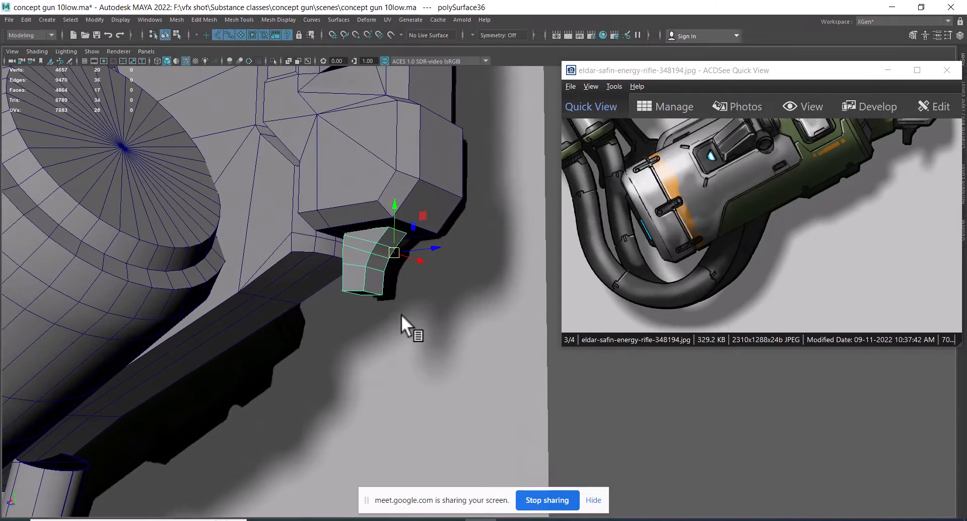
{"action": "left_click_drag", "start_coordinate": [401, 313], "coordinate": [415, 283], "text": "alt"}
{"action": "left_click_drag", "start_coordinate": [907, 190], "coordinate": [790, 255]}
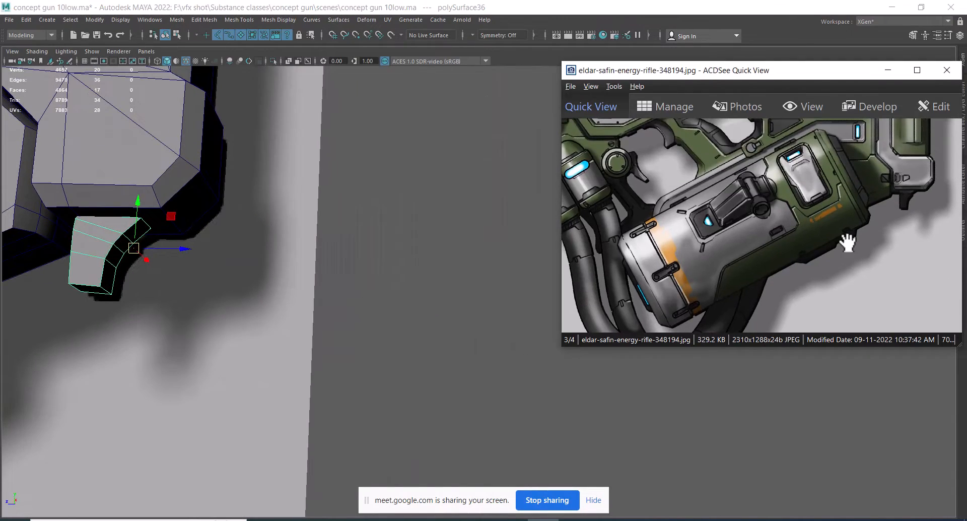
{"action": "middle_click_drag", "start_coordinate": [173, 302], "coordinate": [262, 321], "text": "alt"}
{"action": "key", "text": "space"}
{"action": "left_click_drag", "start_coordinate": [244, 304], "coordinate": [307, 305]}
{"action": "middle_click_drag", "start_coordinate": [409, 314], "coordinate": [235, 320], "text": "alt"}
{"action": "left_click_drag", "start_coordinate": [235, 320], "coordinate": [309, 323], "text": "alt"}
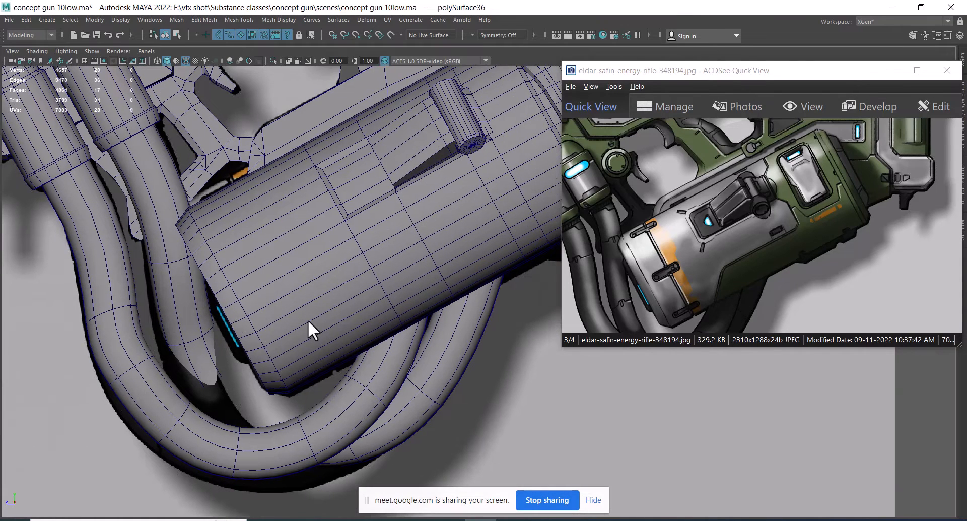
{"action": "key", "text": "f"}
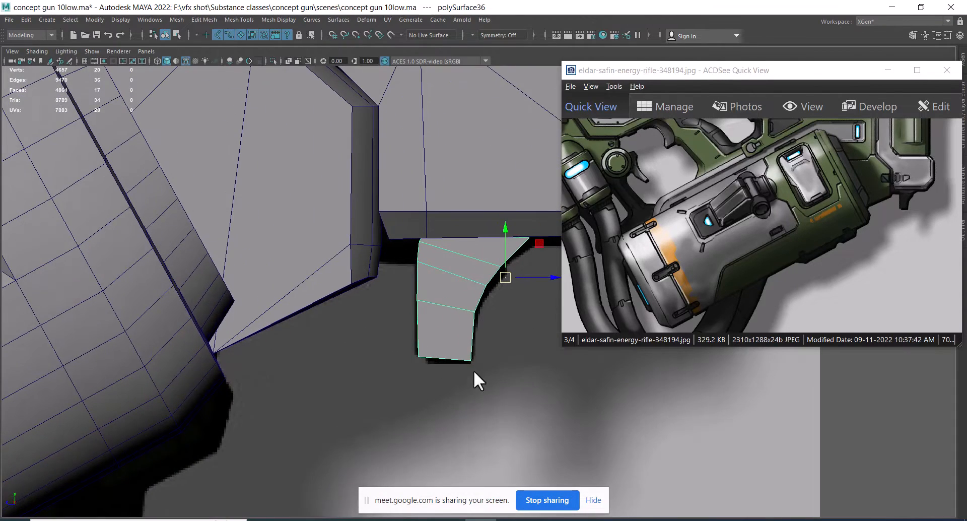
Merge the two middle vertices on one front edge of the stock's foot to their center.
{"action": "right_click_drag", "start_coordinate": [440, 258], "coordinate": [394, 257]}
{"action": "scroll", "coordinate": [409, 308], "scroll_direction": "up", "scroll_amount": 2}
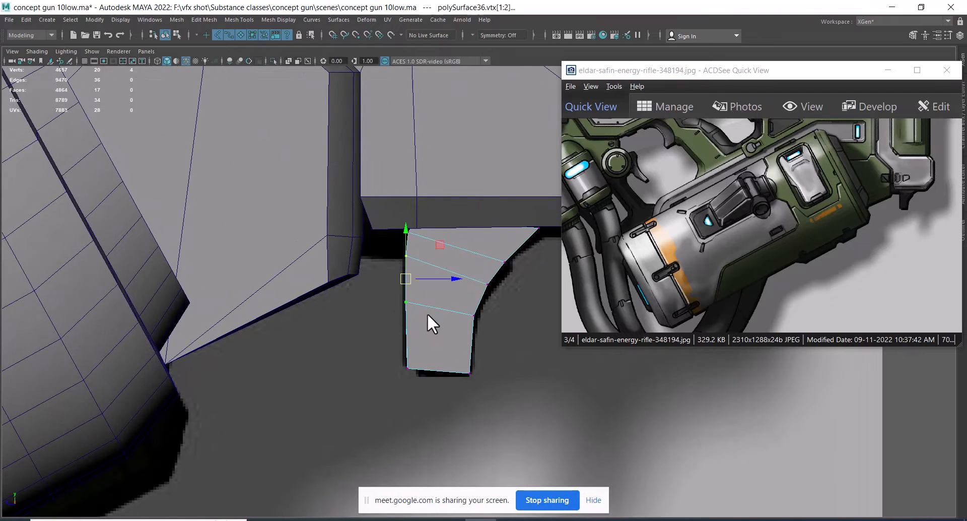
{"action": "right_click_drag", "start_coordinate": [428, 315], "coordinate": [431, 329]}
{"action": "key", "text": "f"}
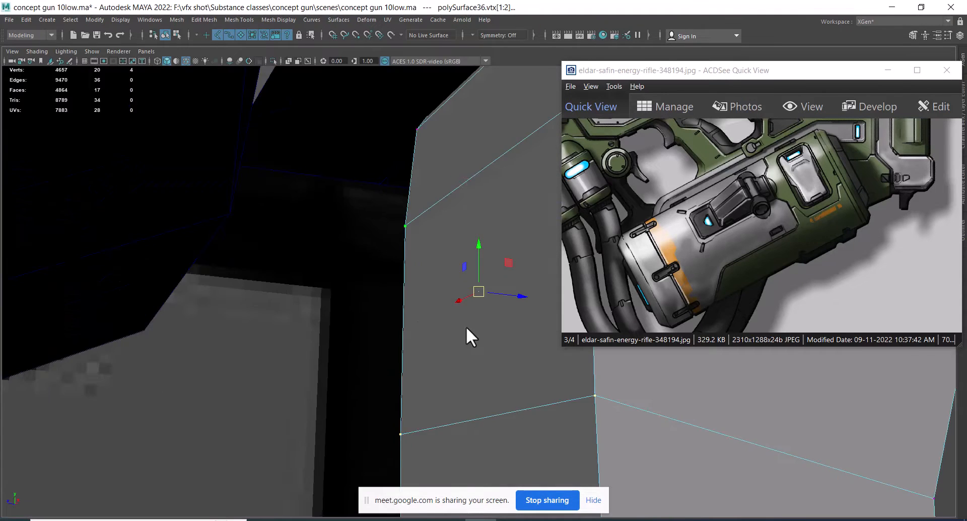
{"action": "left_click_drag", "start_coordinate": [466, 325], "coordinate": [446, 330], "text": "alt"}
{"action": "scroll", "coordinate": [446, 330], "scroll_direction": "down", "scroll_amount": 4}
{"action": "middle_click_drag", "start_coordinate": [465, 312], "coordinate": [389, 328], "text": "alt"}
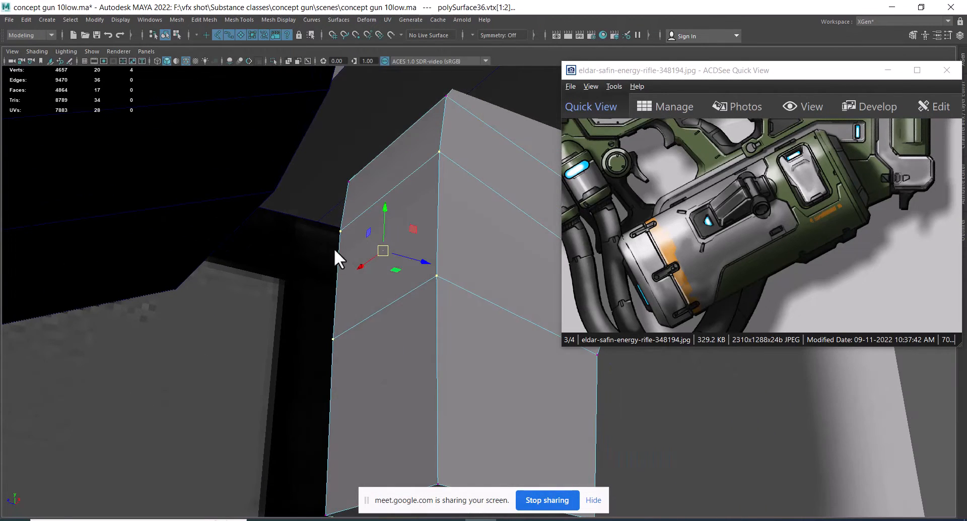
{"action": "left_click", "coordinate": [340, 345], "text": "ctrl"}
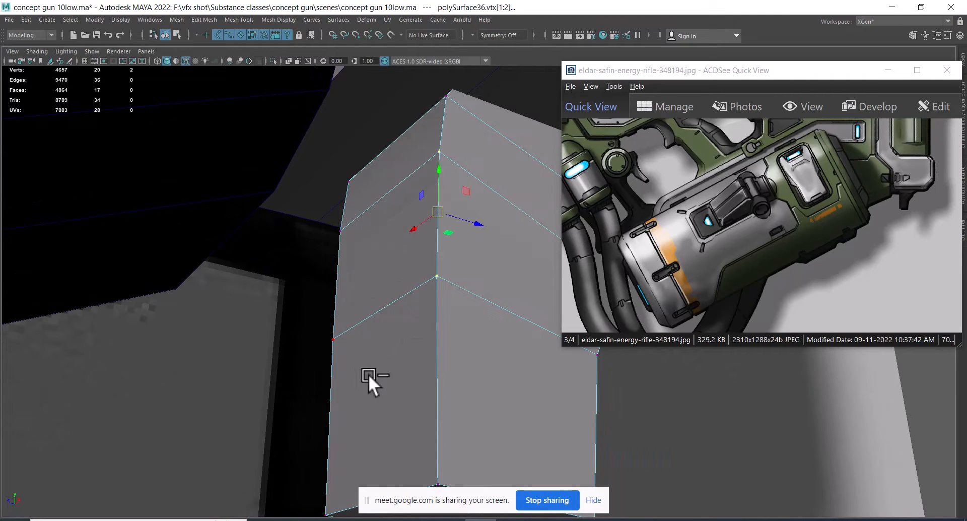
{"action": "right_click_drag", "start_coordinate": [430, 241], "coordinate": [426, 231], "text": "shift"}
Merge the matching pair of middle vertices on the foot's opposite front edge to their center.
{"action": "right_click_drag", "start_coordinate": [366, 179], "coordinate": [312, 192]}
{"action": "left_click_drag", "start_coordinate": [330, 224], "coordinate": [361, 377]}
{"action": "right_click_drag", "start_coordinate": [337, 174], "coordinate": [391, 264], "text": "shift"}
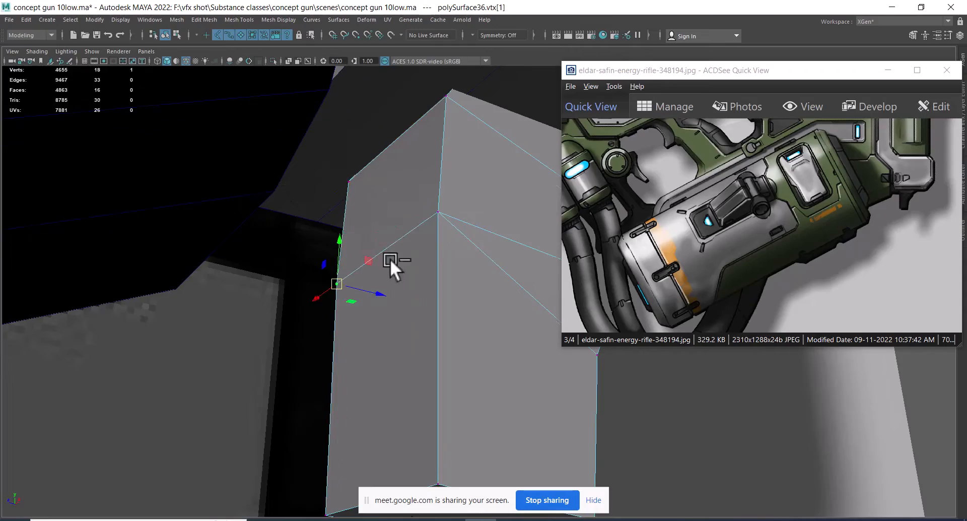
{"action": "left_click_drag", "start_coordinate": [392, 264], "coordinate": [316, 325], "text": "alt"}
{"action": "key", "text": "F10"}
{"action": "right_click_drag", "start_coordinate": [449, 337], "coordinate": [306, 209], "text": "alt"}
{"action": "scroll", "coordinate": [317, 232], "scroll_direction": "down", "scroll_amount": 3}
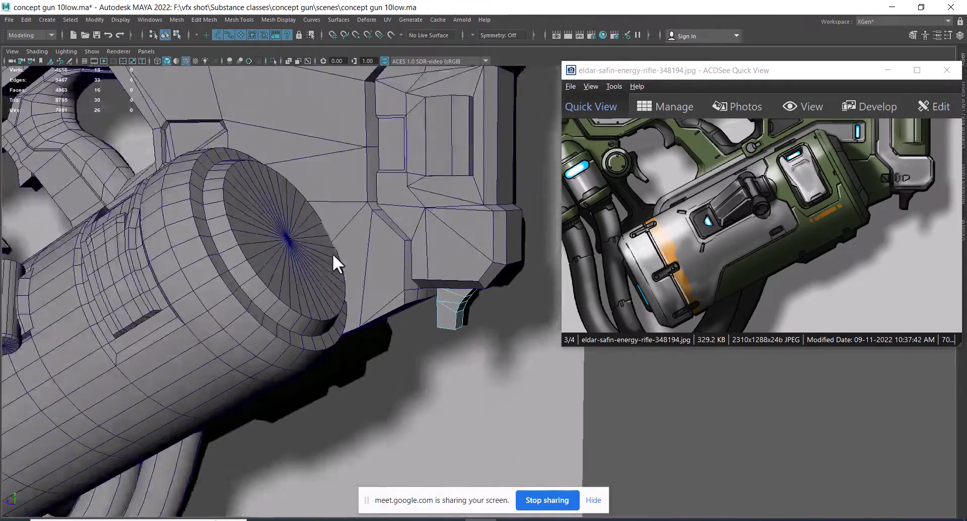
Select the cut-open bolt cylinder on the body's side and compare it with the same area of the reference image.
{"action": "left_click_drag", "start_coordinate": [333, 253], "coordinate": [440, 266], "text": "alt"}
{"action": "right_click_drag", "start_coordinate": [440, 265], "coordinate": [375, 302], "text": "alt"}
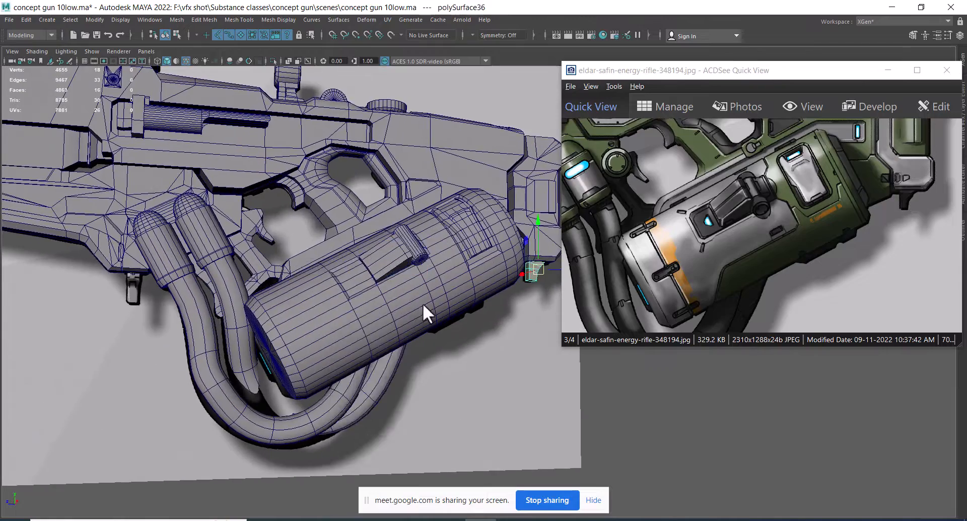
{"action": "left_click_drag", "start_coordinate": [423, 303], "coordinate": [373, 221], "text": "alt"}
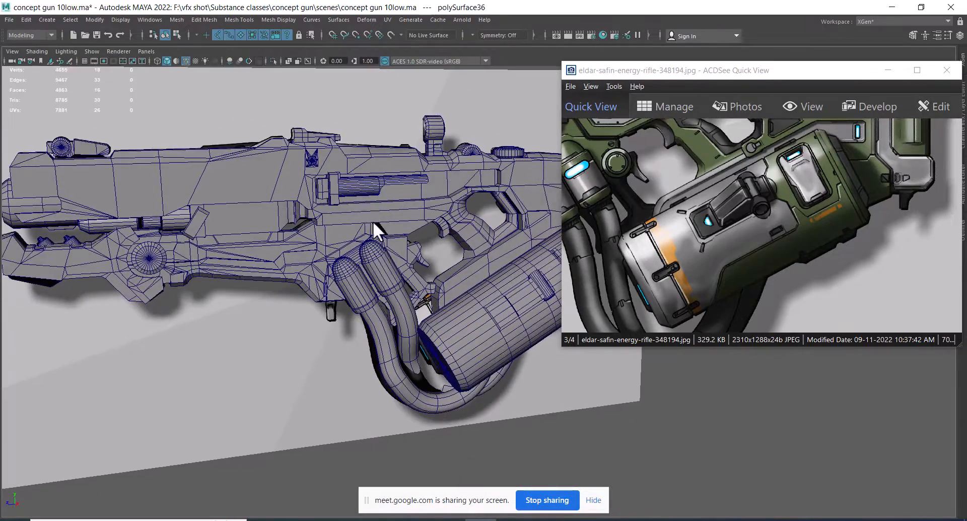
{"action": "right_click_drag", "start_coordinate": [372, 220], "coordinate": [443, 277], "text": "alt"}
{"action": "left_click_drag", "start_coordinate": [614, 227], "coordinate": [822, 330]}
{"action": "right_click_drag", "start_coordinate": [312, 214], "coordinate": [382, 241], "text": "alt"}
{"action": "middle_click_drag", "start_coordinate": [332, 211], "coordinate": [436, 358], "text": "alt"}
{"action": "left_click", "coordinate": [387, 349]}
{"action": "left_click_drag", "start_coordinate": [439, 354], "coordinate": [383, 332], "text": "alt"}
{"action": "right_click_drag", "start_coordinate": [383, 333], "coordinate": [427, 375], "text": "alt"}
{"action": "middle_click_drag", "start_coordinate": [297, 272], "coordinate": [353, 287], "text": "alt"}
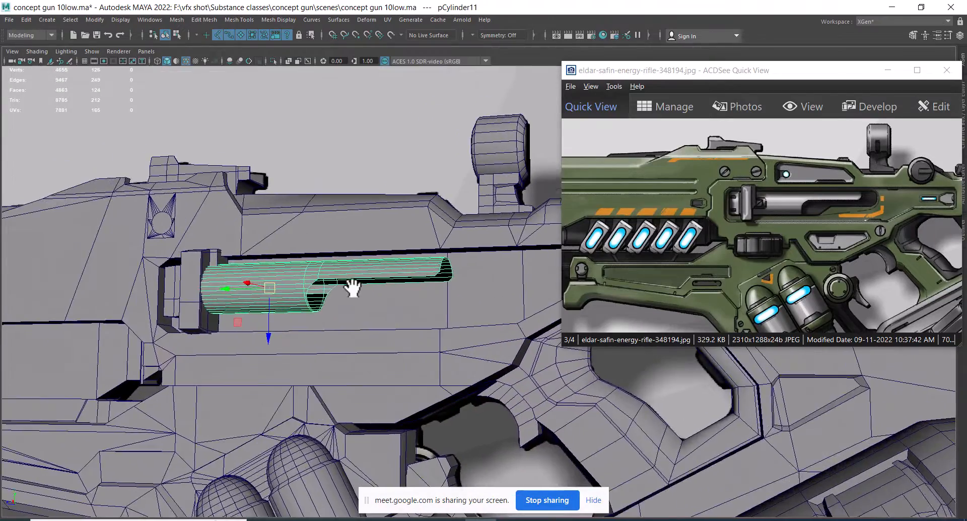
Center the pivot of the small square screw plate on the gun body's side.
{"action": "right_click_drag", "start_coordinate": [352, 287], "coordinate": [331, 323], "text": "alt"}
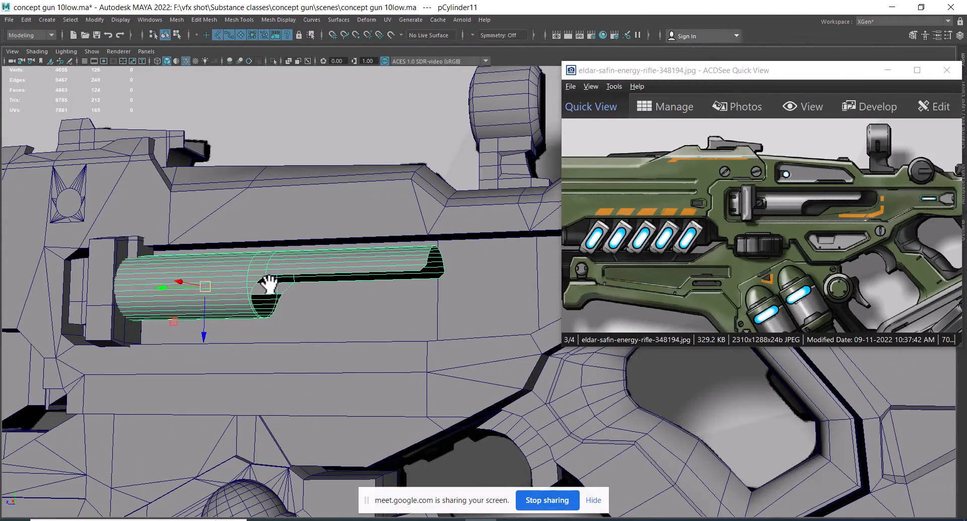
{"action": "middle_click_drag", "start_coordinate": [191, 362], "coordinate": [330, 365], "text": "alt"}
{"action": "left_click_drag", "start_coordinate": [272, 316], "coordinate": [315, 345], "text": "alt"}
{"action": "left_click", "coordinate": [268, 356]}
{"action": "left_click_drag", "start_coordinate": [334, 395], "coordinate": [371, 359], "text": "alt"}
{"action": "right_click_drag", "start_coordinate": [371, 358], "coordinate": [421, 401], "text": "alt"}
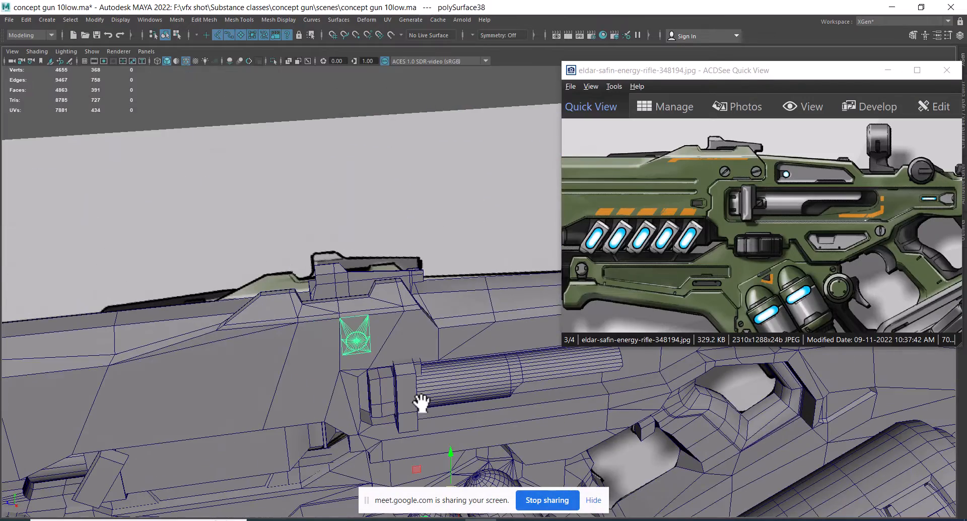
{"action": "middle_click_drag", "start_coordinate": [342, 366], "coordinate": [354, 388], "text": "alt"}
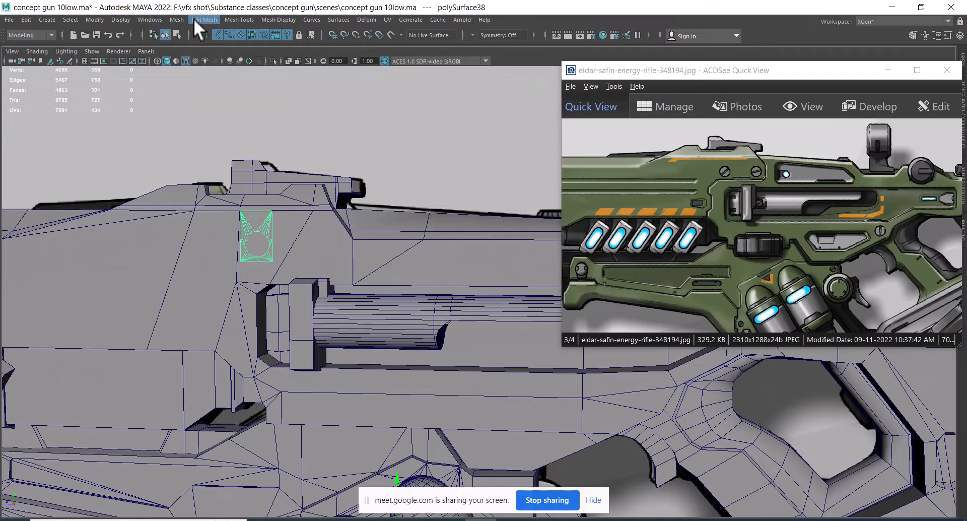
{"action": "left_click", "coordinate": [91, 21]}
{"action": "left_click", "coordinate": [115, 94]}
{"action": "left_click_drag", "start_coordinate": [285, 265], "coordinate": [179, 308], "text": "alt"}
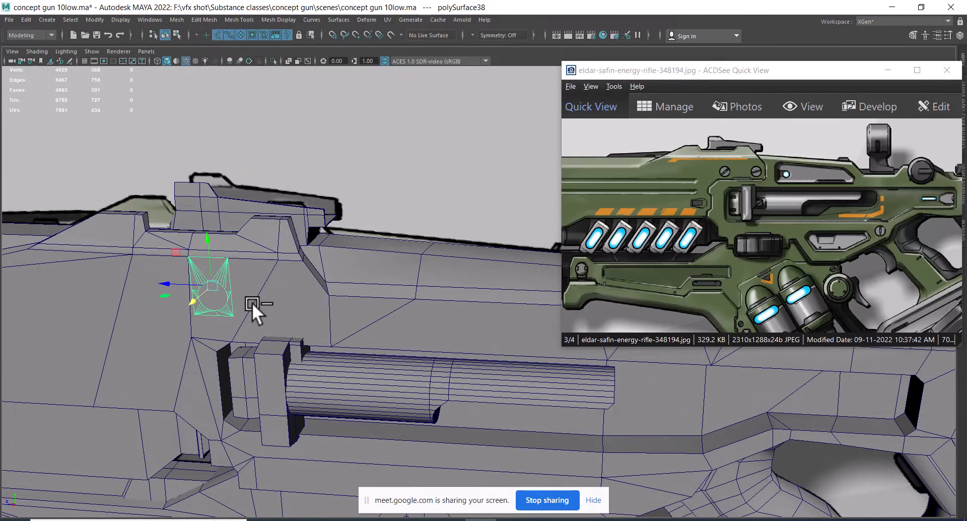
Check the screw plate in side view and nudge it along its depth axis against the body's side.
{"action": "key", "text": "space"}
{"action": "left_click_drag", "start_coordinate": [262, 295], "coordinate": [334, 288]}
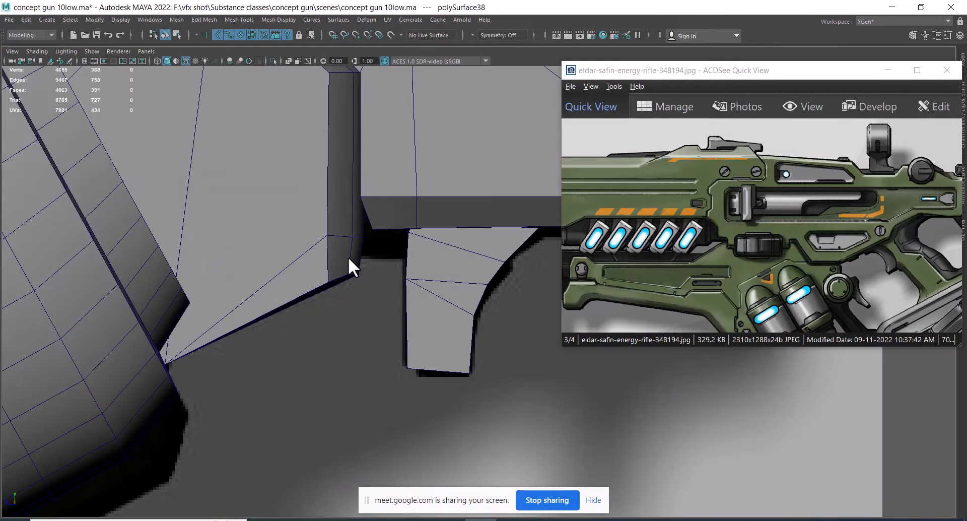
{"action": "key", "text": "f"}
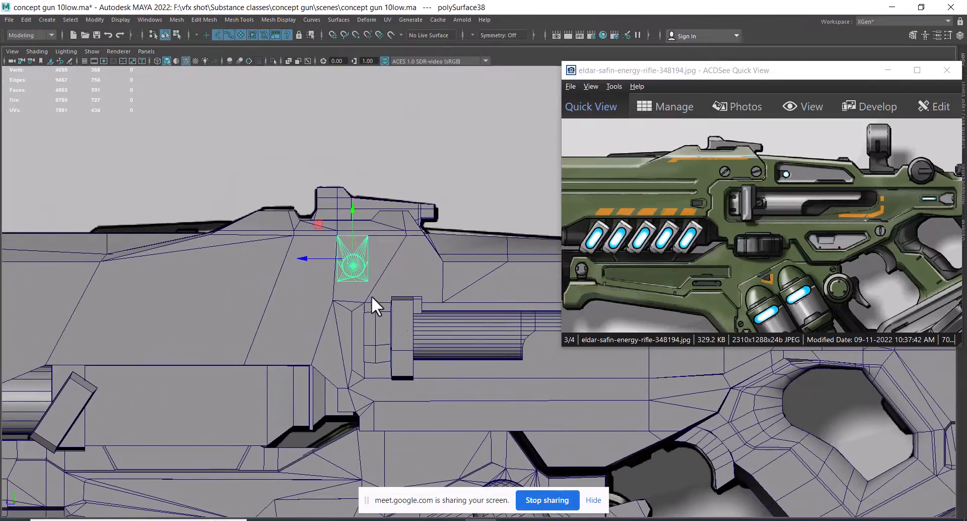
{"action": "key", "text": "space"}
{"action": "left_click_drag", "start_coordinate": [384, 283], "coordinate": [374, 172]}
{"action": "left_click_drag", "start_coordinate": [389, 247], "coordinate": [423, 305], "text": "alt"}
{"action": "middle_click_drag", "start_coordinate": [423, 305], "coordinate": [382, 258], "text": "alt"}
{"action": "scroll", "coordinate": [383, 259], "scroll_direction": "up", "scroll_amount": 3}
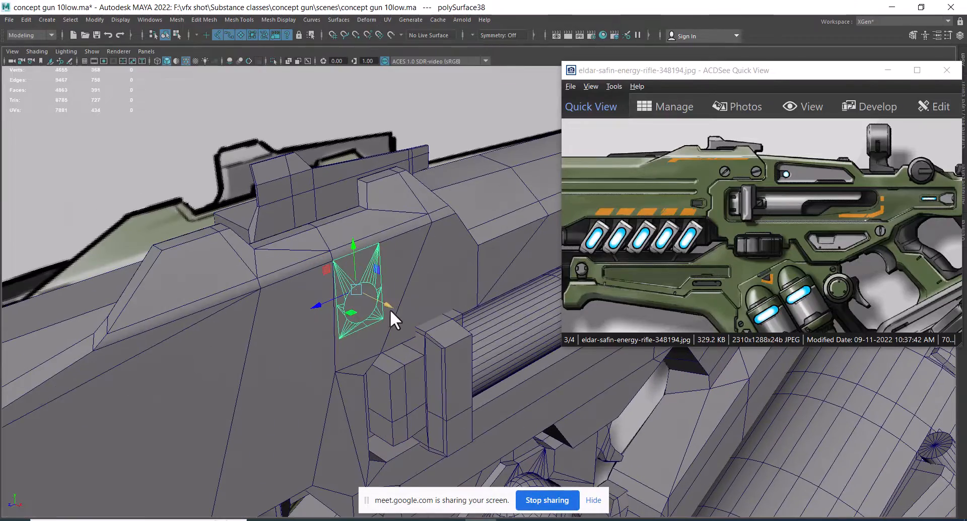
{"action": "left_click_drag", "start_coordinate": [384, 307], "coordinate": [348, 268]}
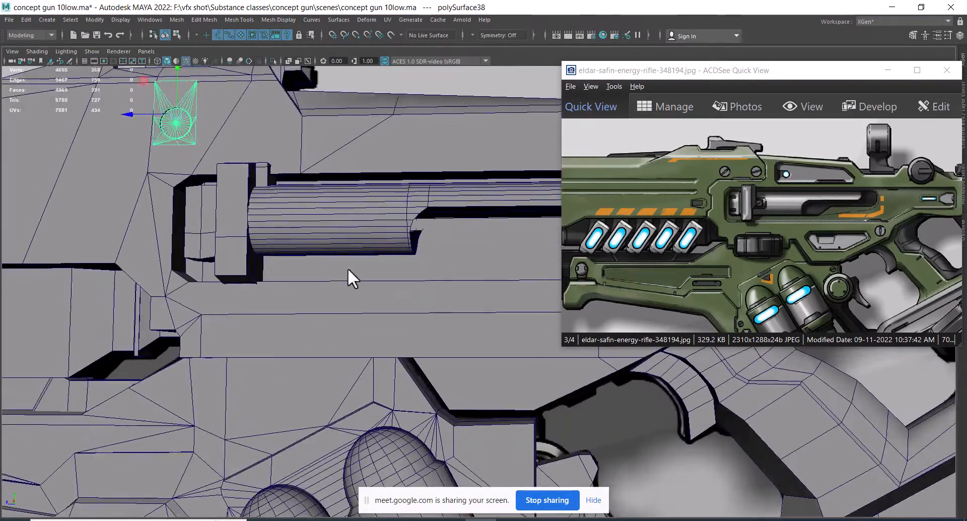
Assign a new material to the screw plate and turn off the wireframe overlay on the shaded model.
{"action": "right_click_drag", "start_coordinate": [348, 268], "coordinate": [248, 176], "text": "alt"}
{"action": "middle_click_drag", "start_coordinate": [248, 177], "coordinate": [301, 205], "text": "alt"}
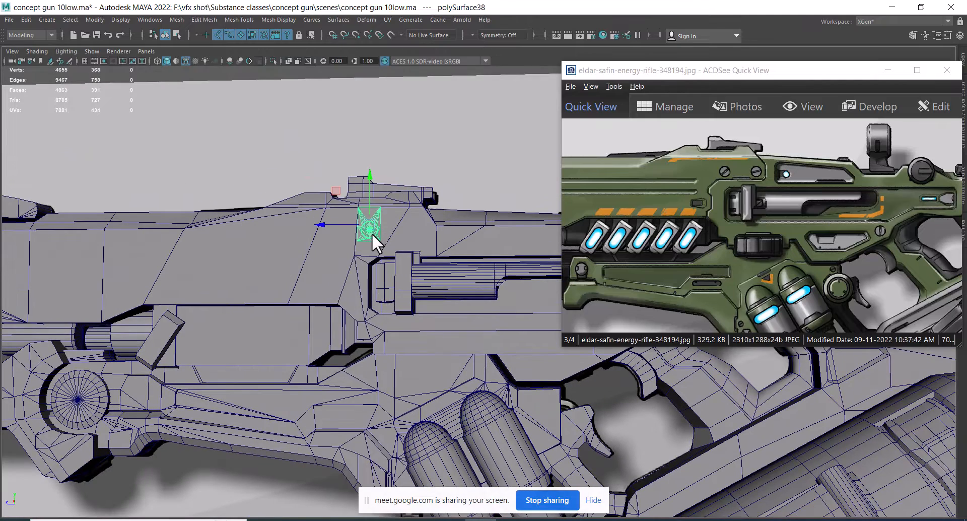
{"action": "right_click_drag", "start_coordinate": [371, 234], "coordinate": [403, 507]}
{"action": "right_click_drag", "start_coordinate": [450, 459], "coordinate": [450, 461]}
{"action": "left_click", "coordinate": [166, 61]}
{"action": "left_click", "coordinate": [167, 61]}
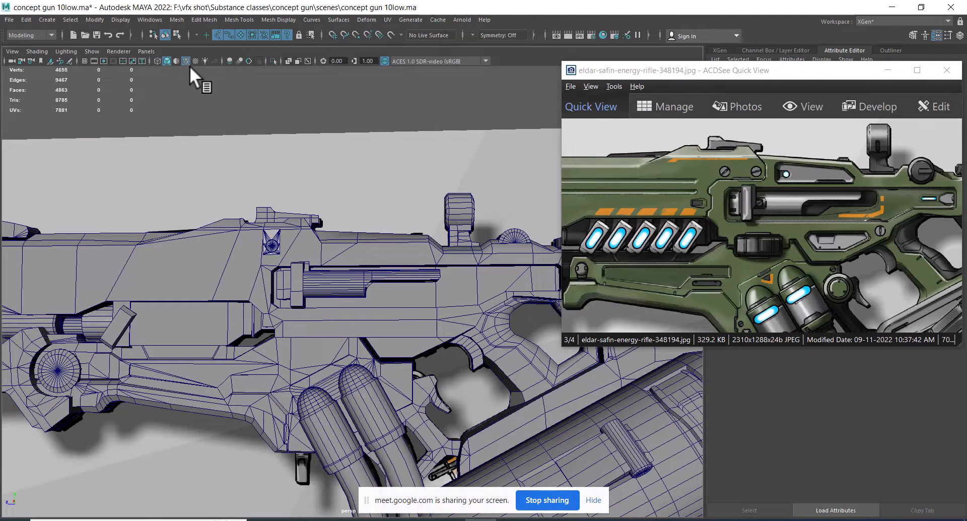
{"action": "left_click", "coordinate": [187, 62]}
{"action": "scroll", "coordinate": [368, 220], "scroll_direction": "up", "scroll_amount": 8}
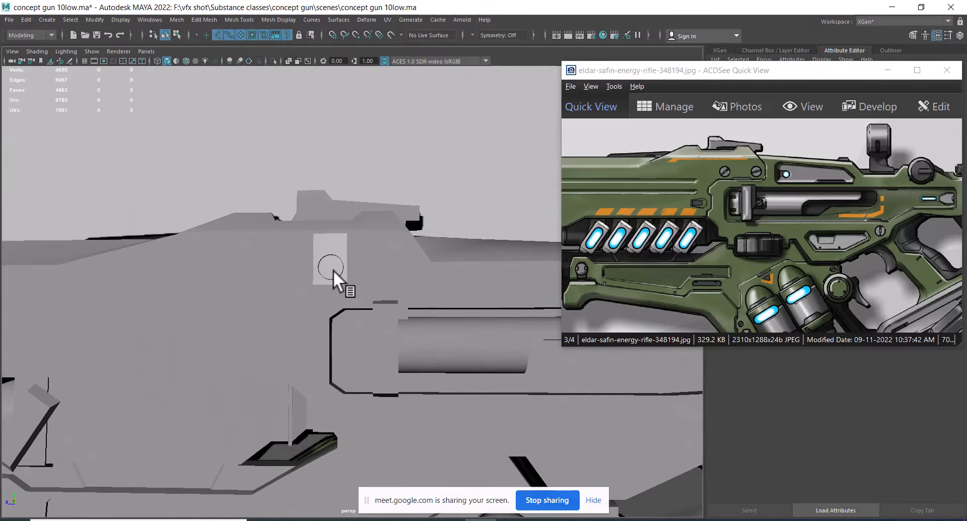
Duplicate the screw plate and move the copy lengthwise along the body toward the rear, beside the original.
{"action": "left_click", "coordinate": [332, 268]}
{"action": "key", "text": "ctrl+d"}
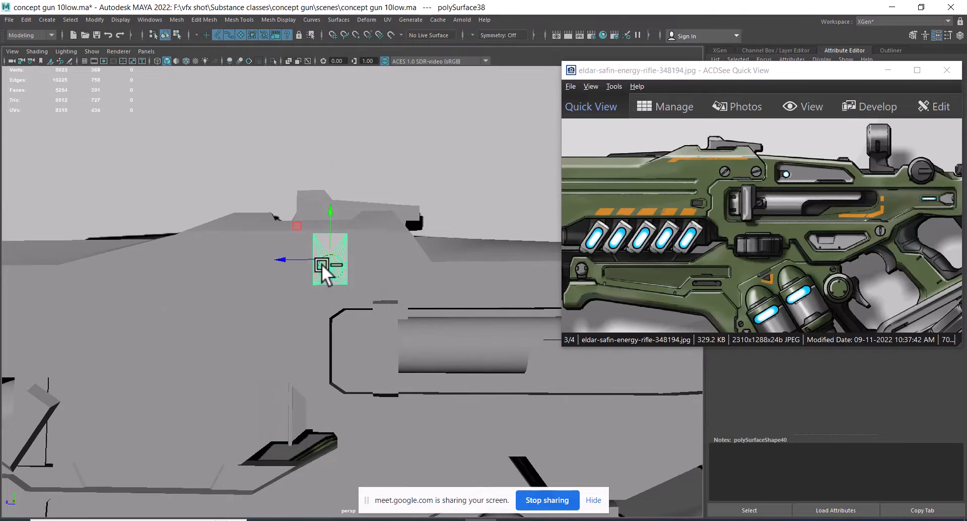
{"action": "left_click_drag", "start_coordinate": [284, 260], "coordinate": [333, 261]}
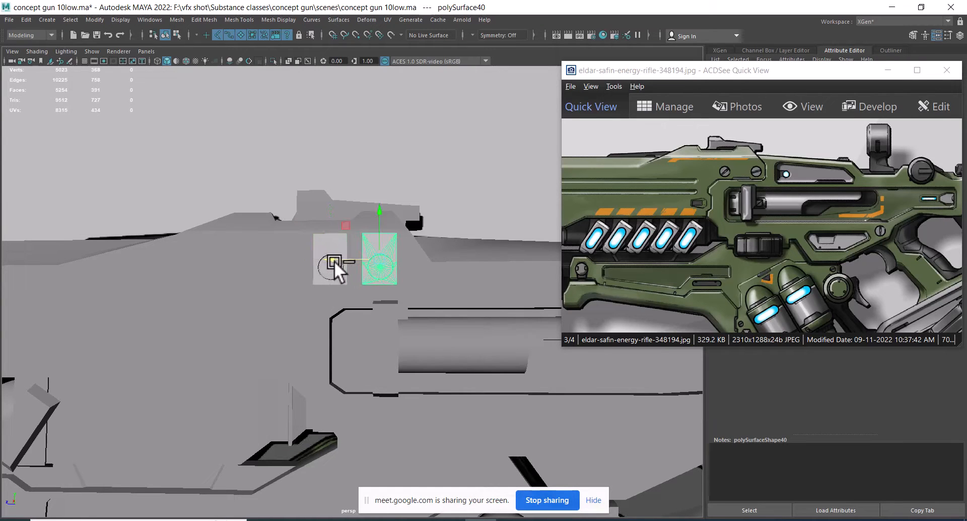
{"action": "left_click", "coordinate": [417, 142]}
Assign a new material to the main body mesh around the two screw plates and clear the selection.
{"action": "left_click", "coordinate": [309, 328]}
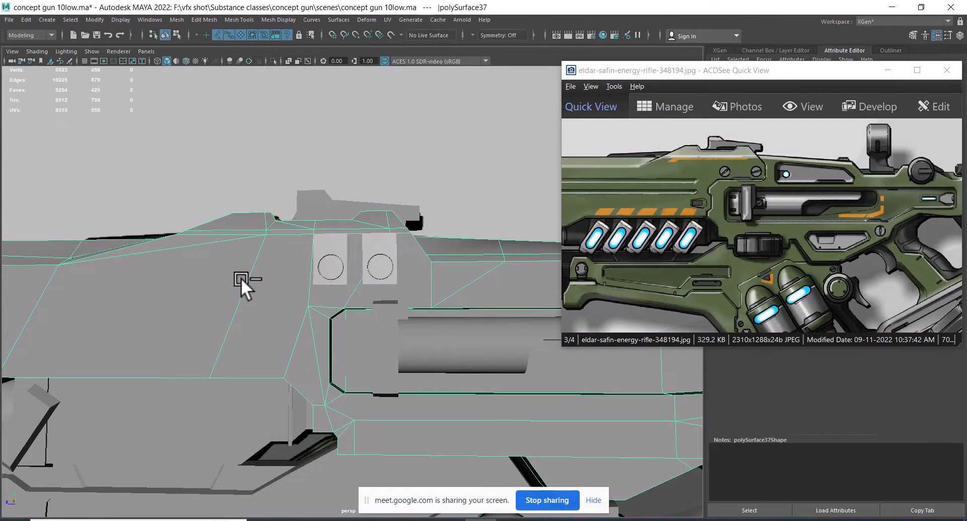
{"action": "right_click", "coordinate": [242, 256]}
{"action": "mouse_move", "coordinate": [277, 512]}
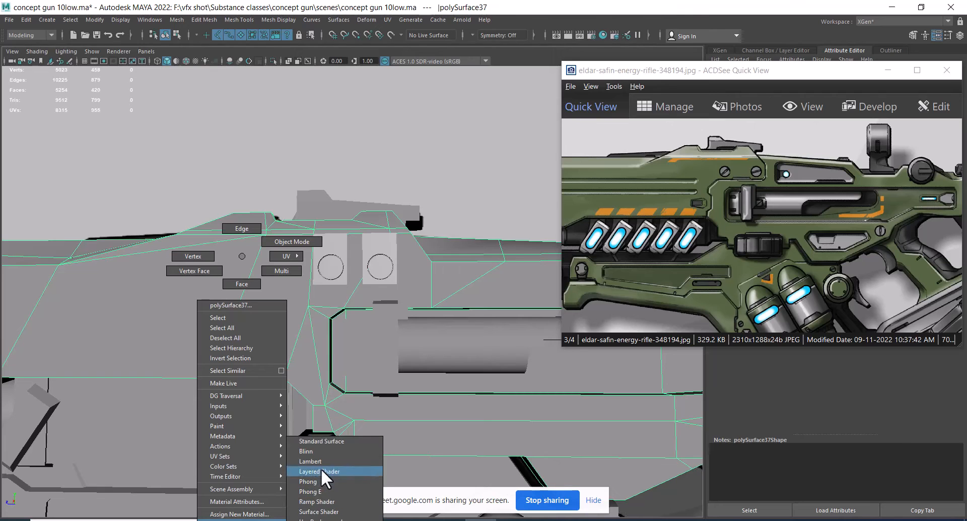
{"action": "left_click", "coordinate": [320, 471]}
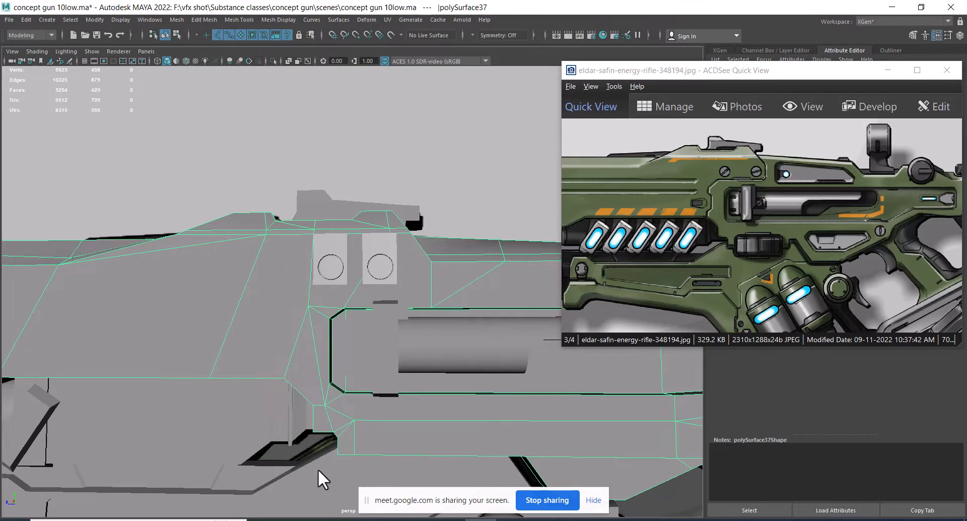
{"action": "left_click", "coordinate": [405, 174]}
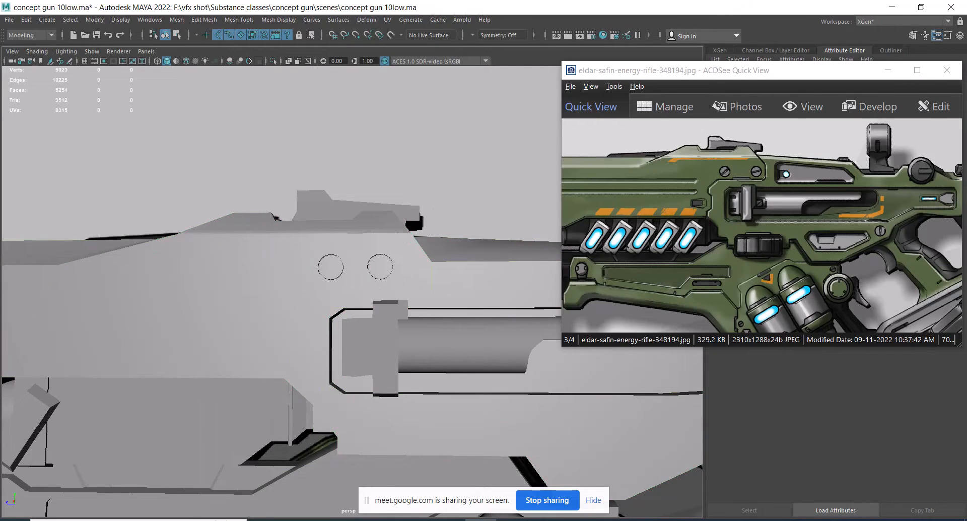
{"action": "left_click", "coordinate": [593, 501]}
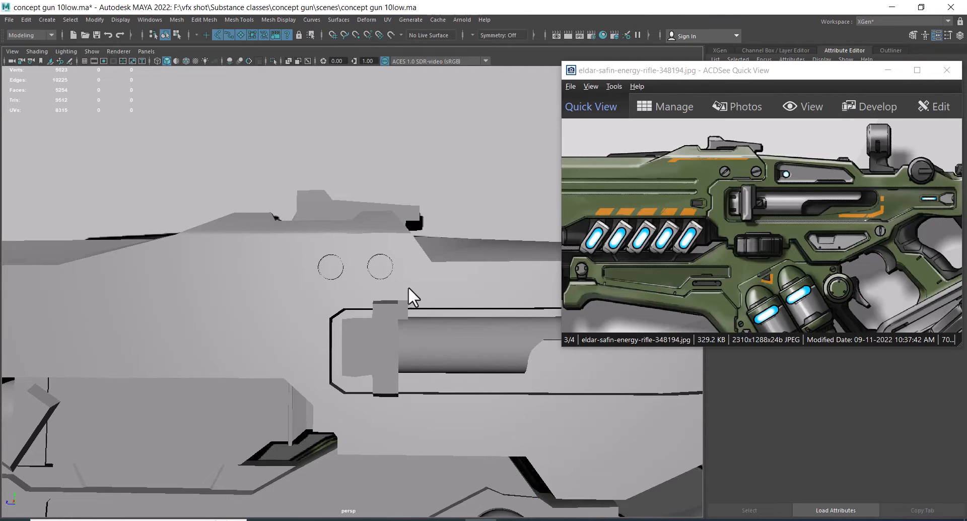